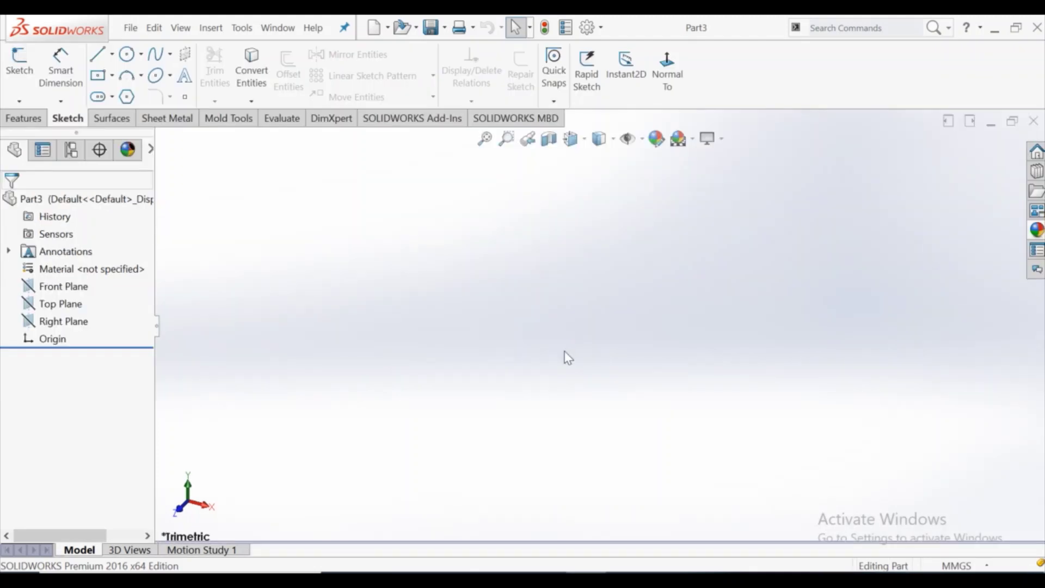
# Sketch a Ø100 circle centred at the origin on the Top Plane
pyautogui.click(60, 303)
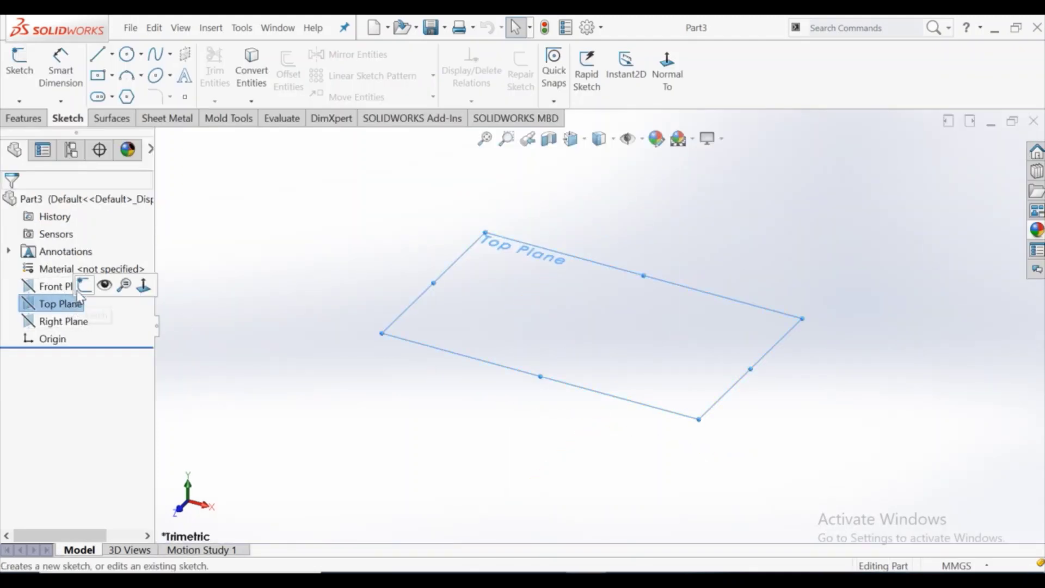
pyautogui.click(123, 285)
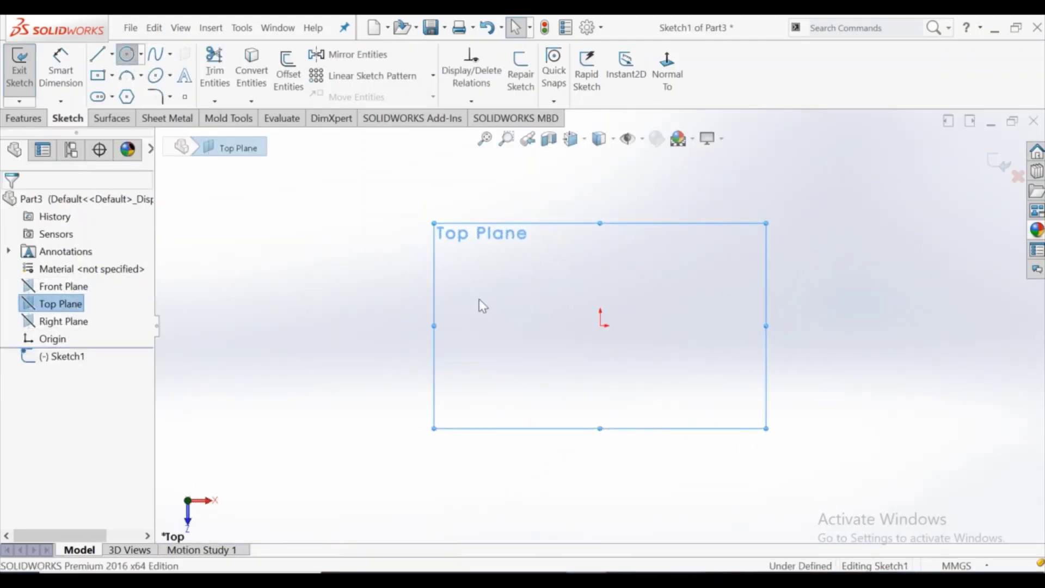
pyautogui.click(600, 325)
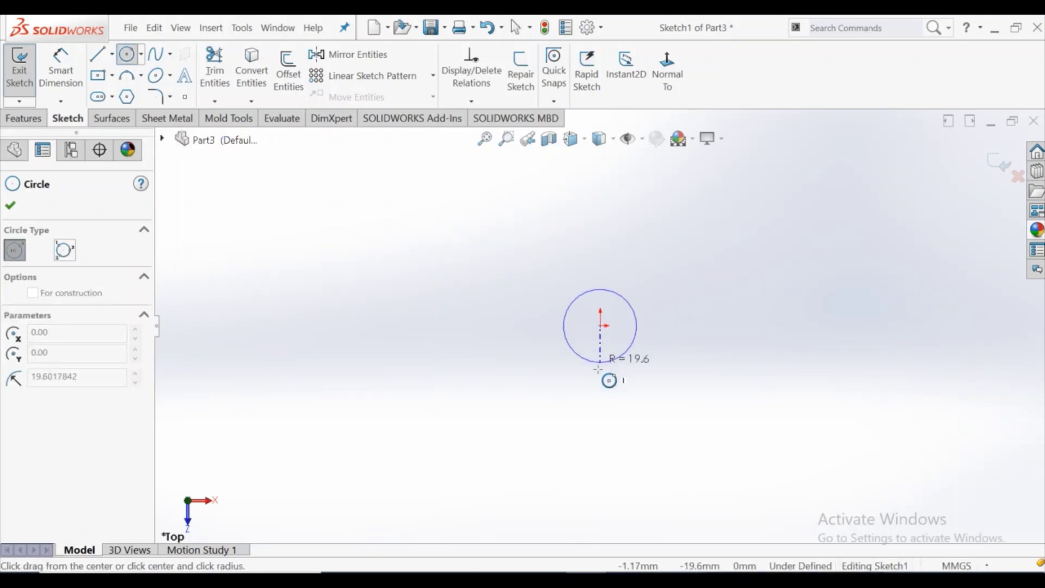
pyautogui.click(609, 380)
pyautogui.press('d')
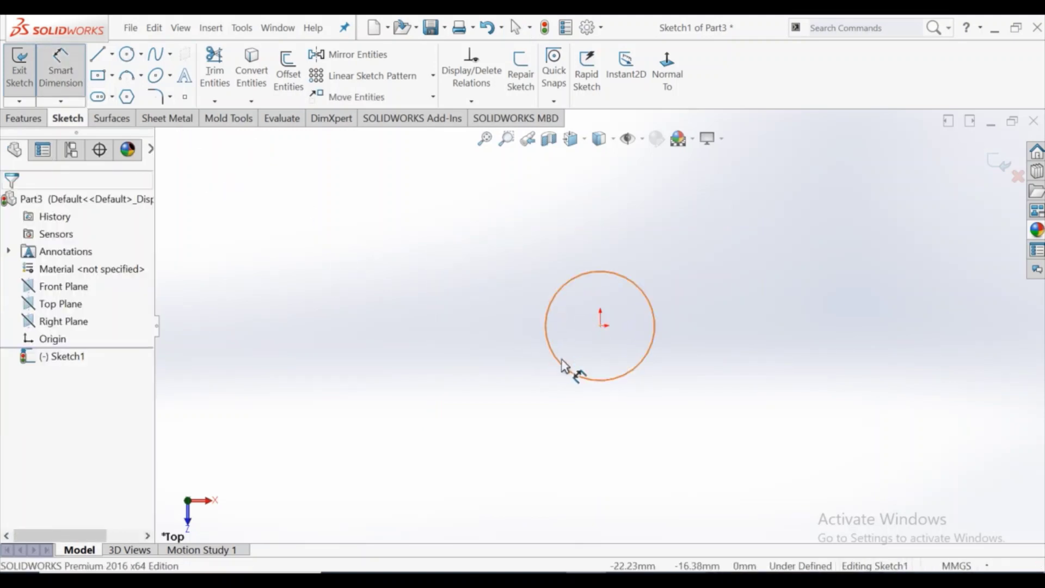
pyautogui.click(559, 364)
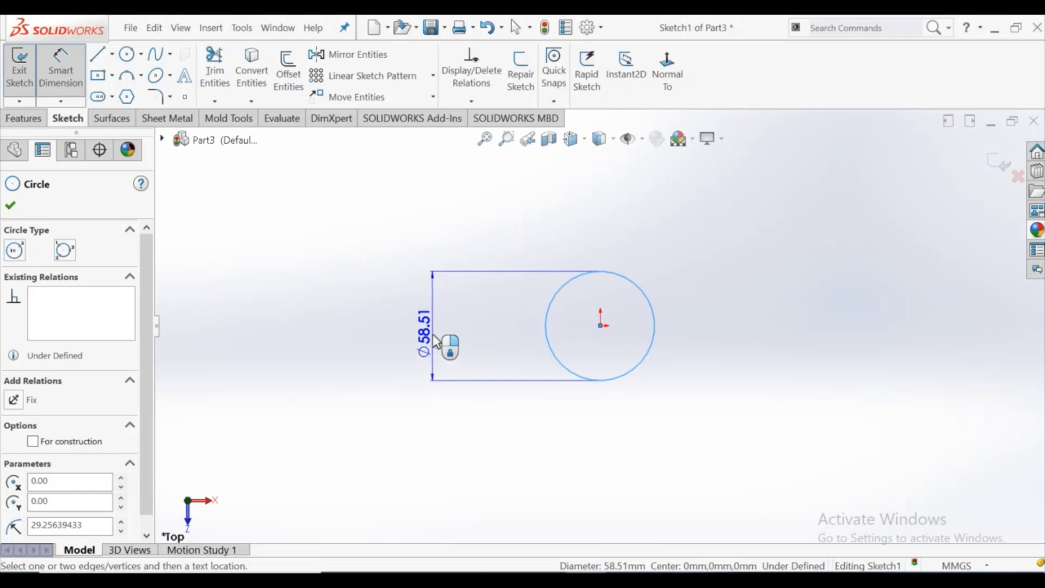
pyautogui.click(436, 333)
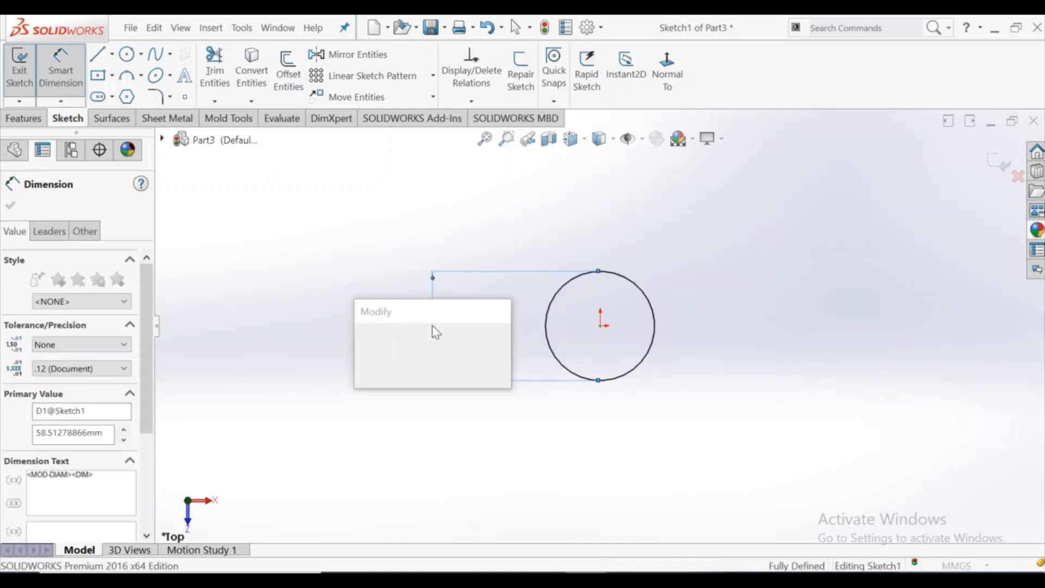
pyautogui.write('100')
pyautogui.press('Return')
pyautogui.rightClick(381, 226)
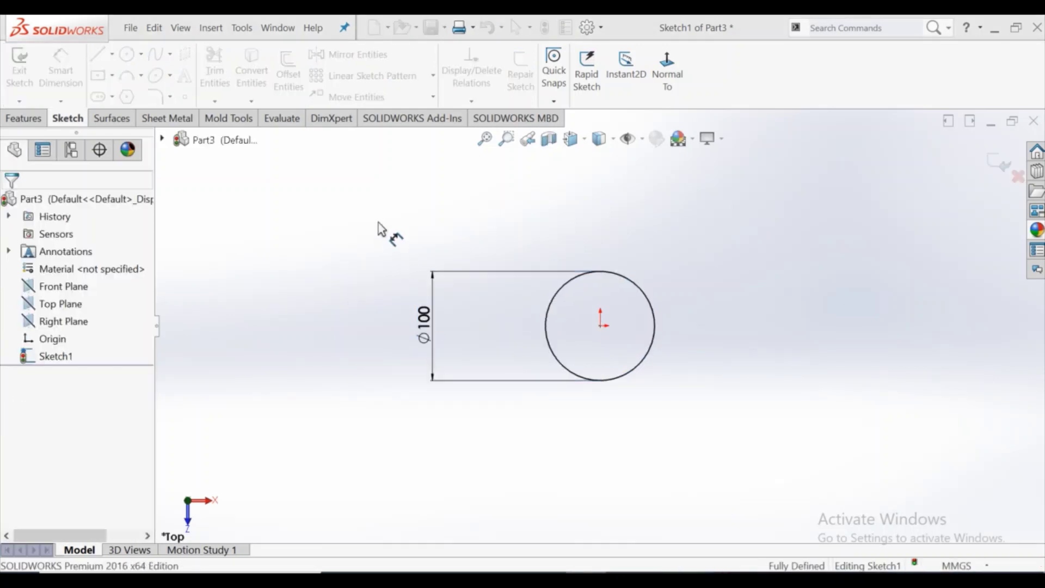
pyautogui.click(417, 272)
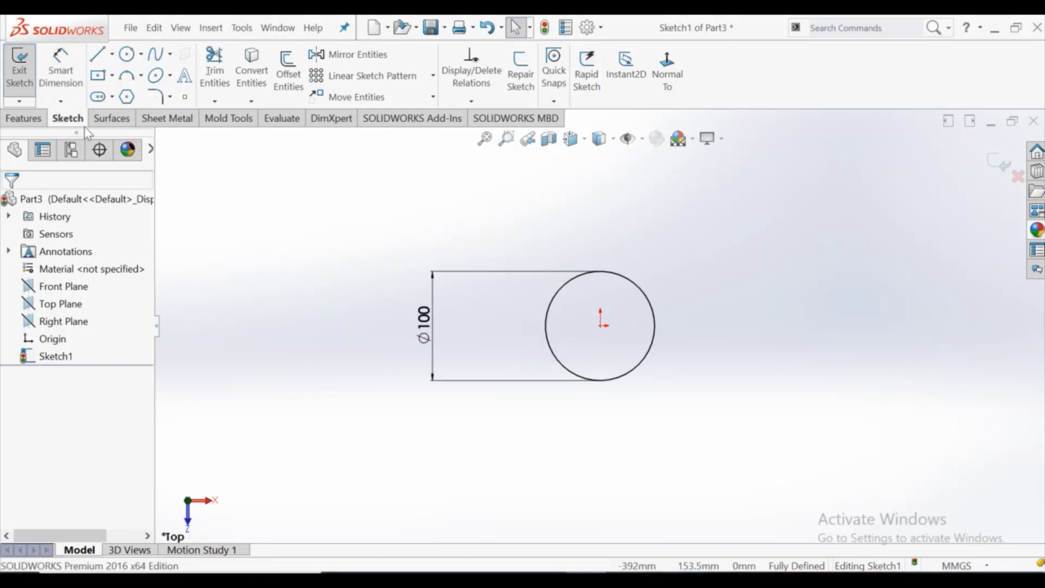
# Extrude the circle 10 mm into a solid disc (Boss-Extrude1)
pyautogui.click(29, 118)
pyautogui.click(26, 68)
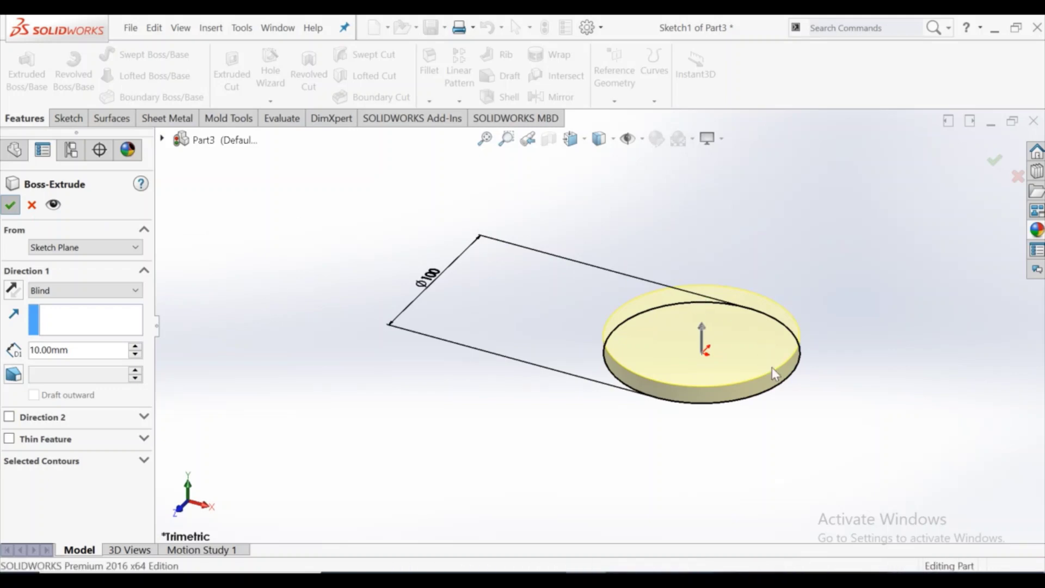
pyautogui.press('Return')
# On the Front Plane, viewed normal, draw a vertical centerline up from the origin
pyautogui.press('f')
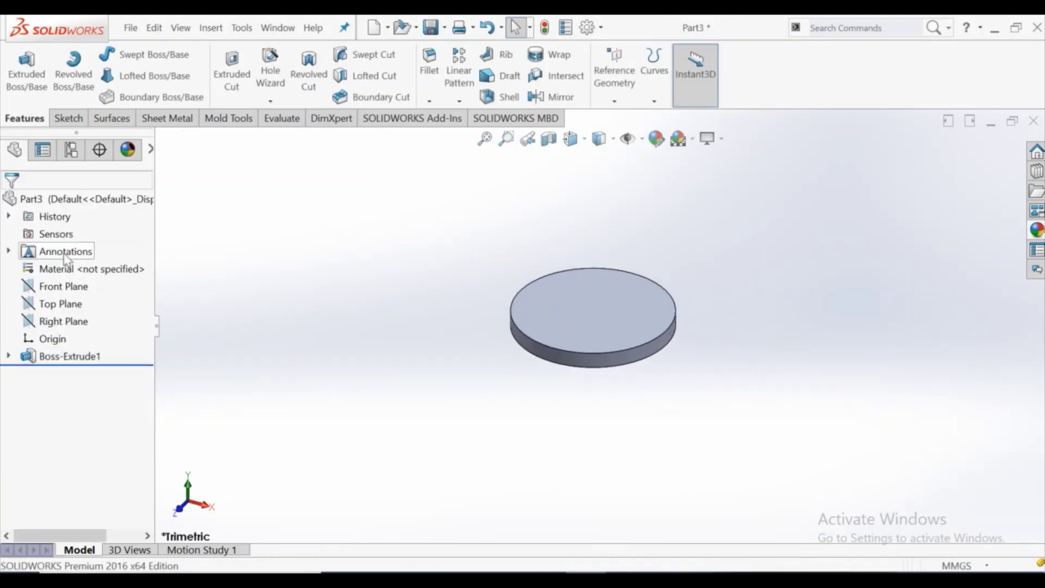
pyautogui.click(56, 288)
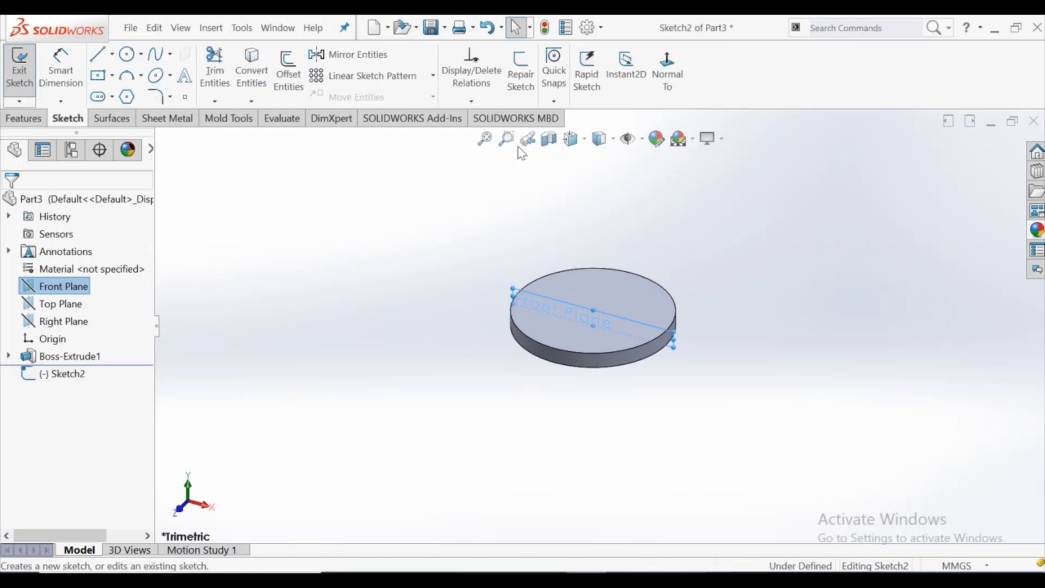
pyautogui.click(660, 70)
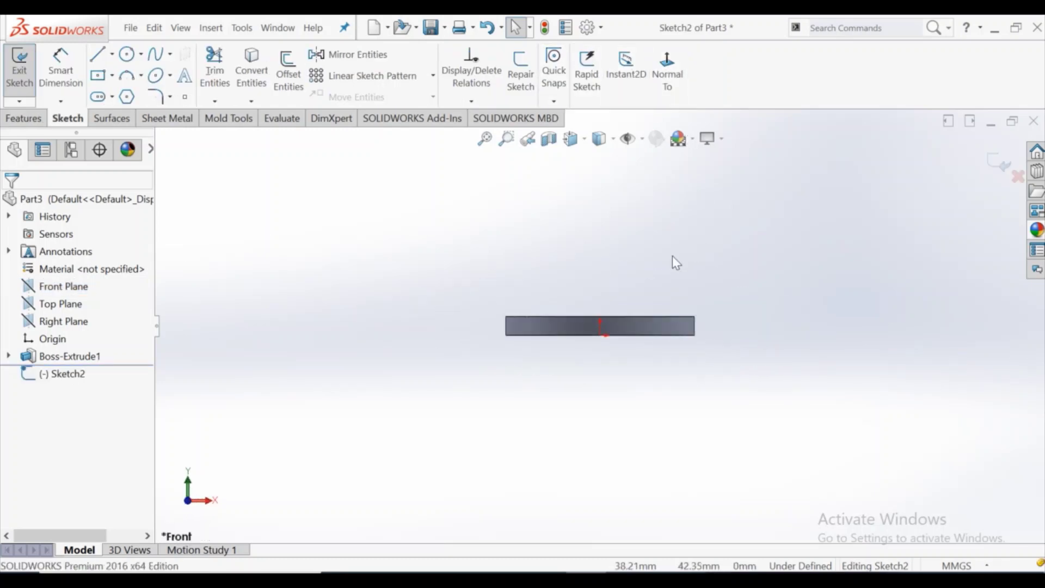
pyautogui.click(112, 54)
pyautogui.click(130, 93)
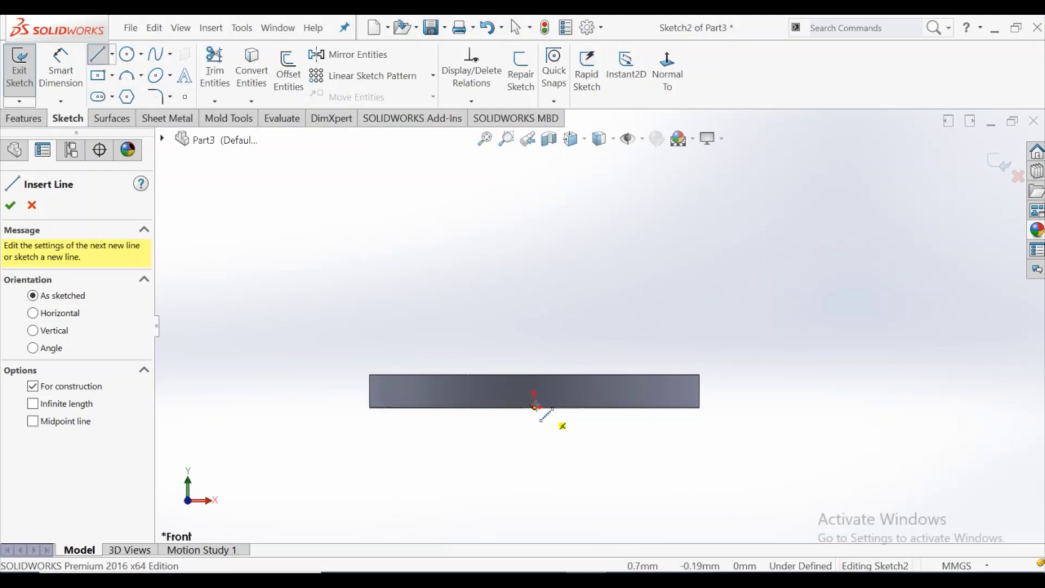
pyautogui.click(535, 407)
pyautogui.click(535, 177)
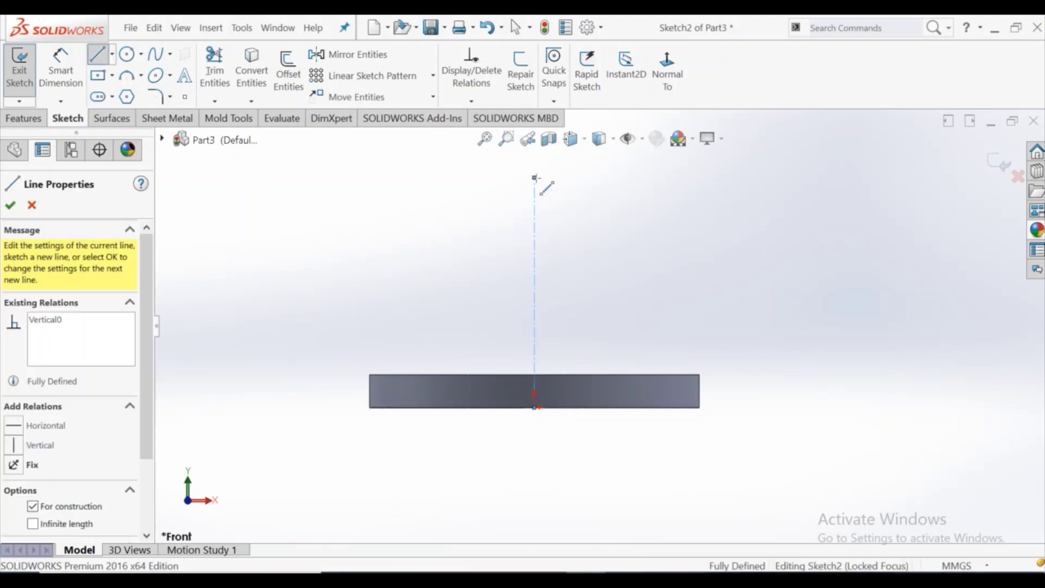
pyautogui.rightClick(536, 178)
pyautogui.click(576, 189)
# Dimension the centerline to 100 mm, correcting the initial 10 mm value
pyautogui.scroll(2, 602, 256)
pyautogui.scroll(-3, 608, 262)
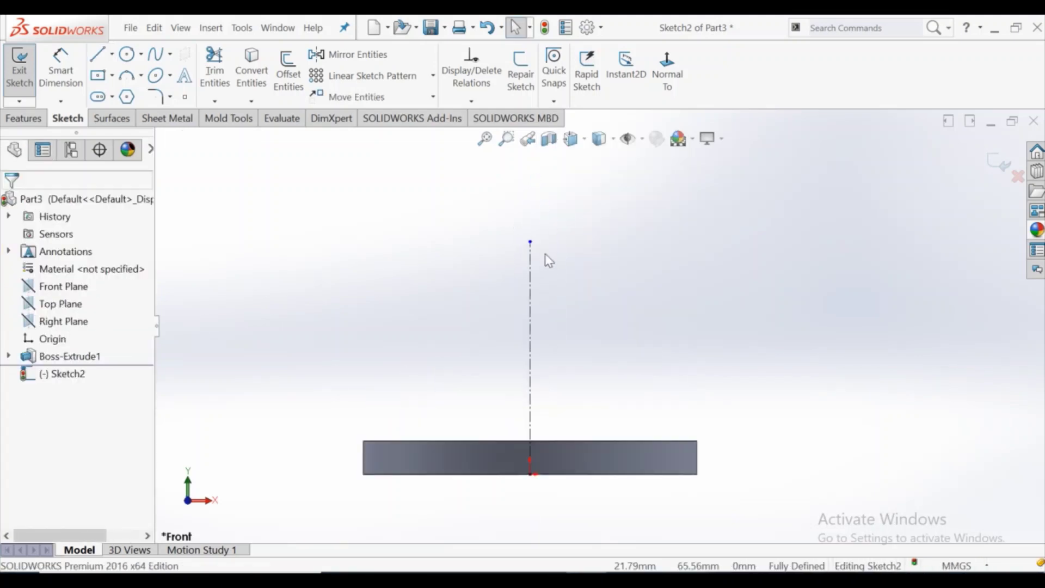
pyautogui.click(43, 63)
pyautogui.click(533, 299)
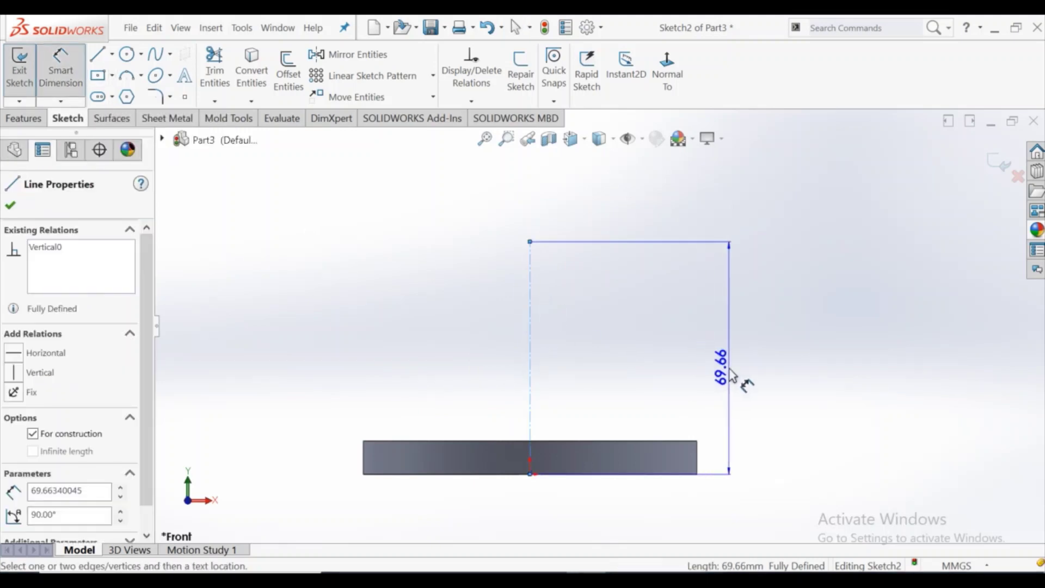
pyautogui.click(732, 376)
pyautogui.write('10')
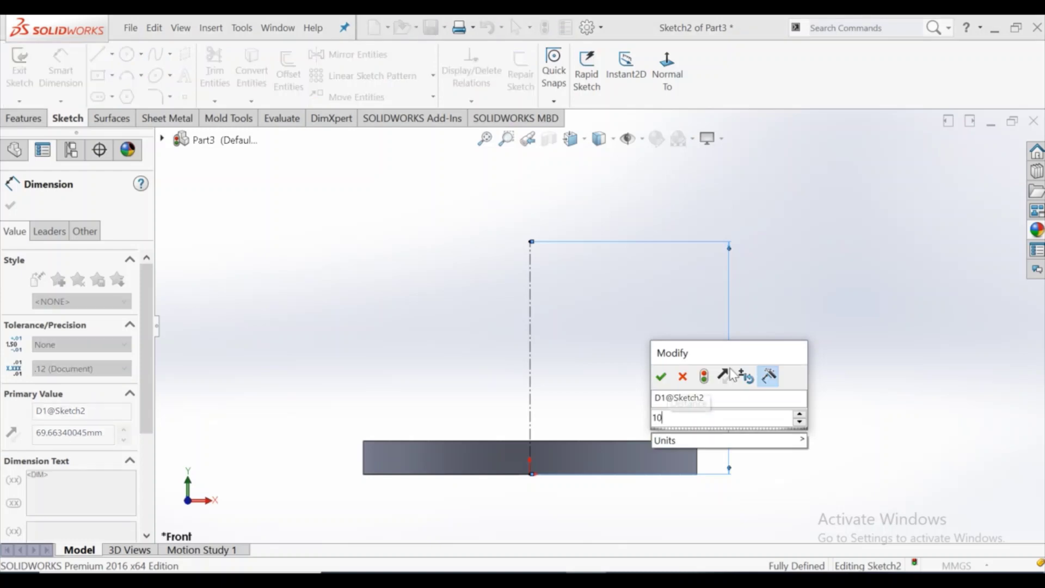
pyautogui.press('Return')
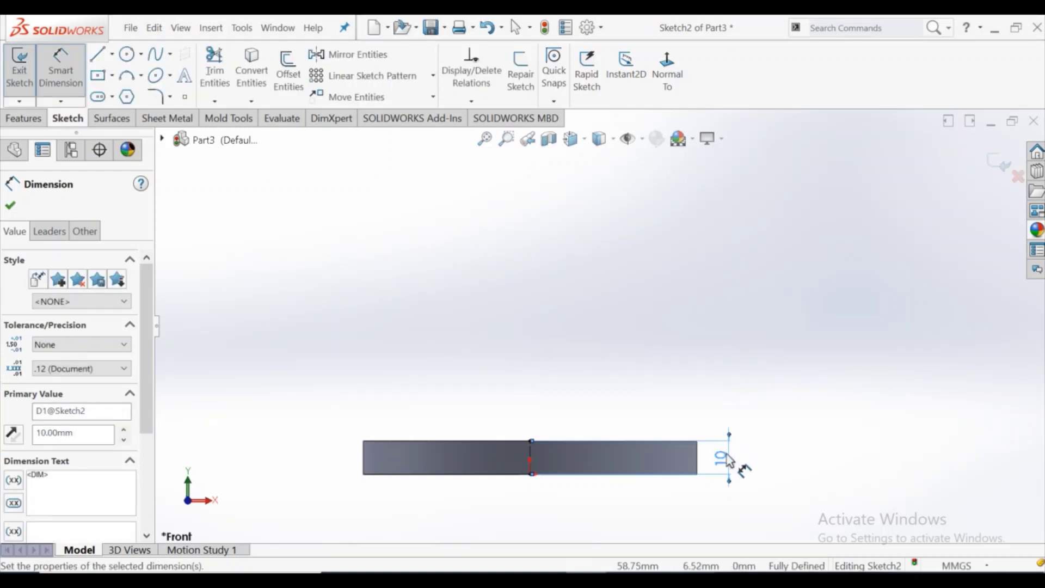
pyautogui.doubleClick(724, 460)
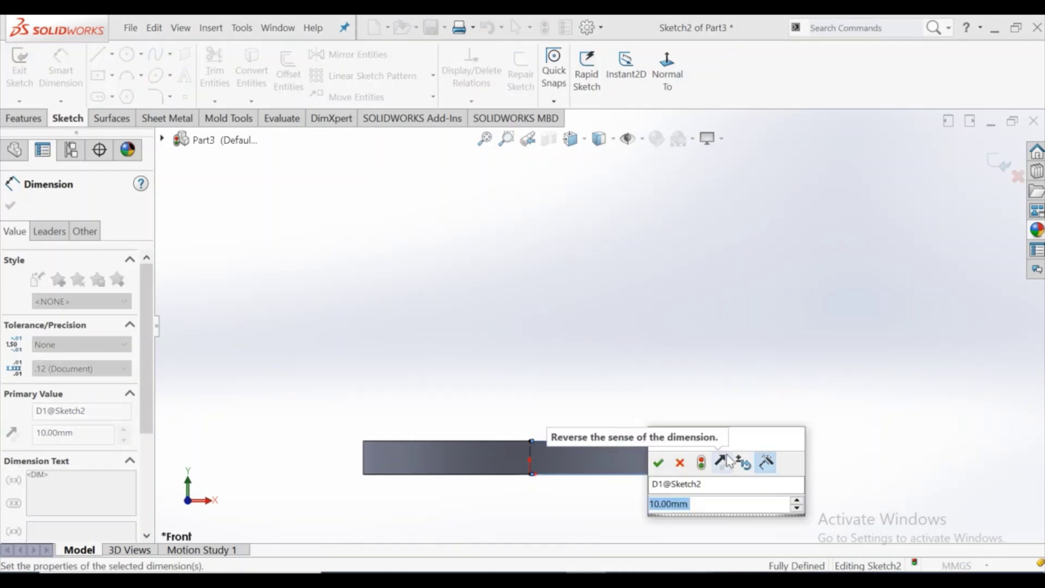
pyautogui.write('100')
pyautogui.press('Return')
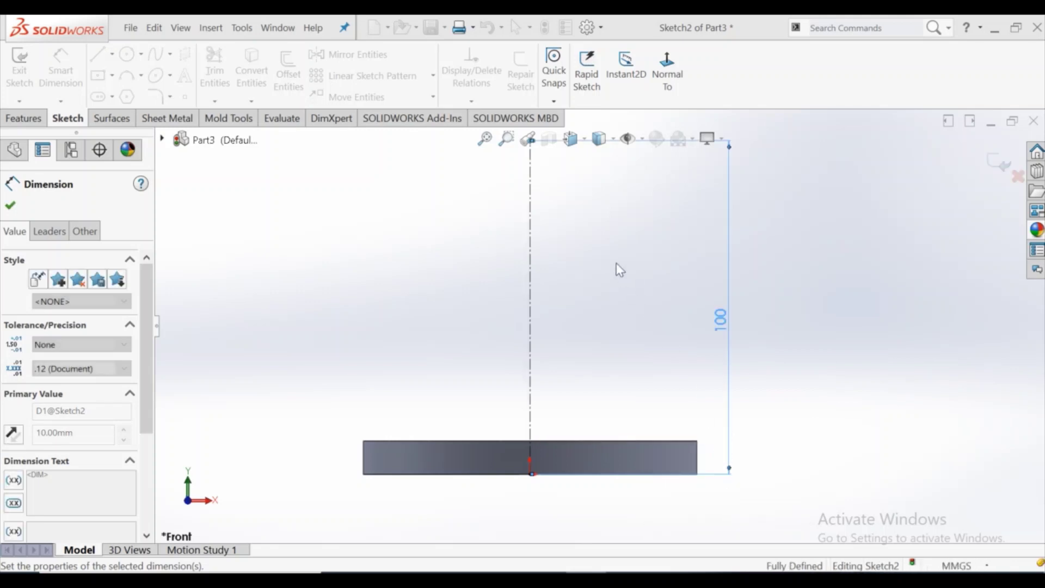
pyautogui.rightClick(620, 272)
pyautogui.click(653, 313)
pyautogui.press('f')
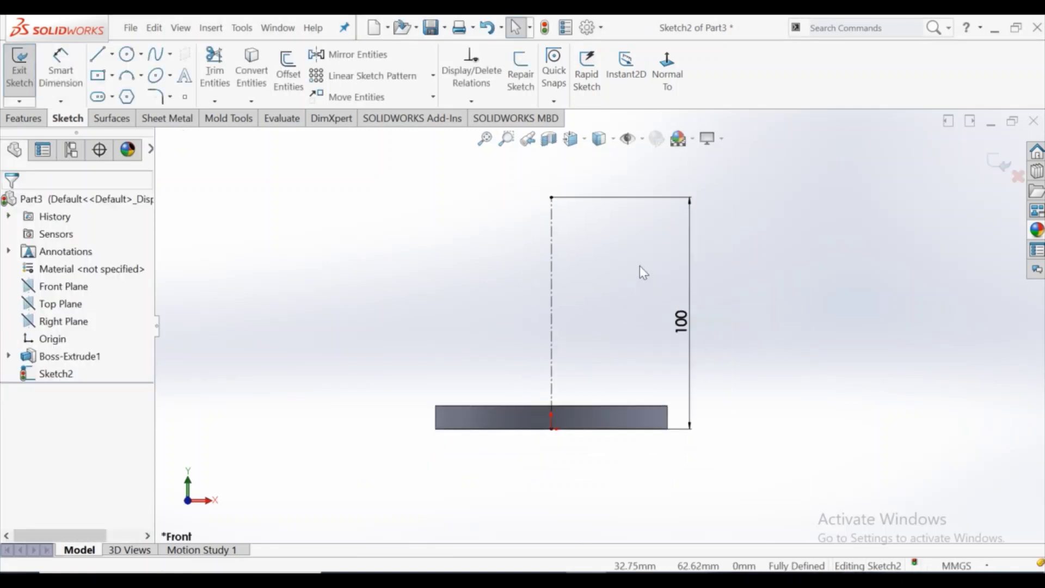
# Sketch an 80 mm diameter circle centred on the centerline's top end
pyautogui.click(126, 55)
pyautogui.click(541, 212)
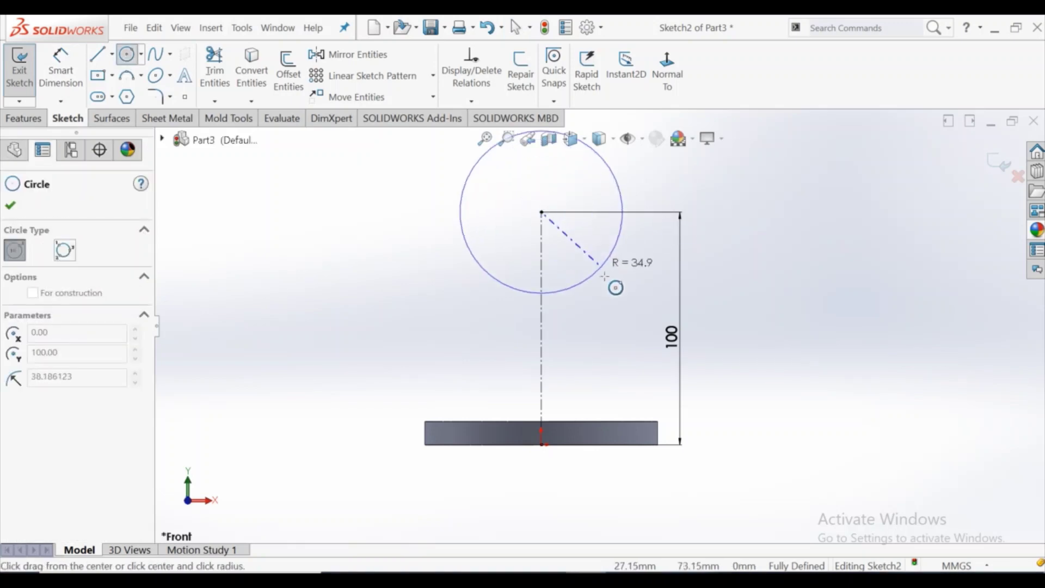
pyautogui.click(605, 276)
pyautogui.press('d')
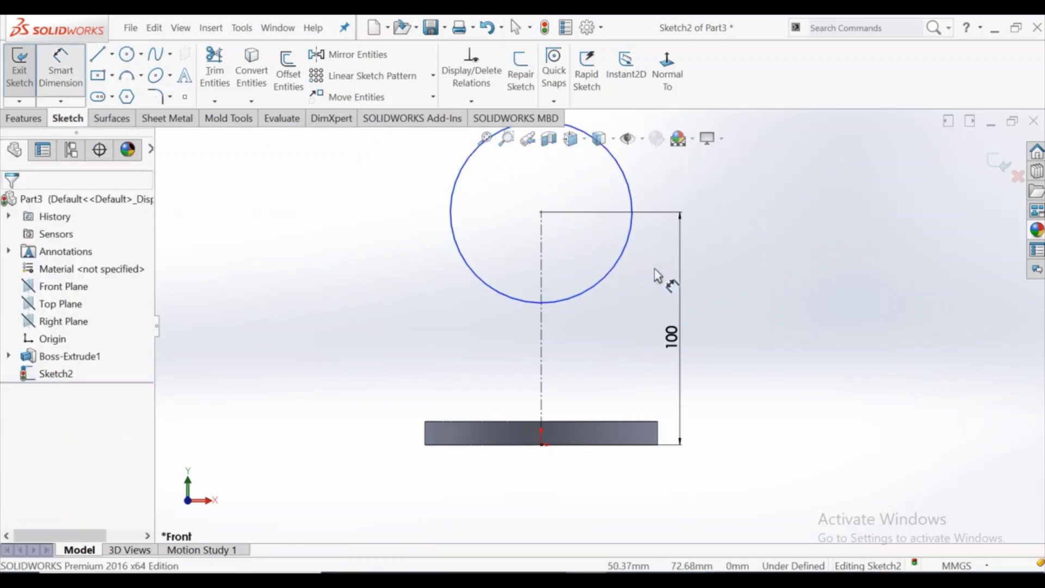
pyautogui.click(623, 253)
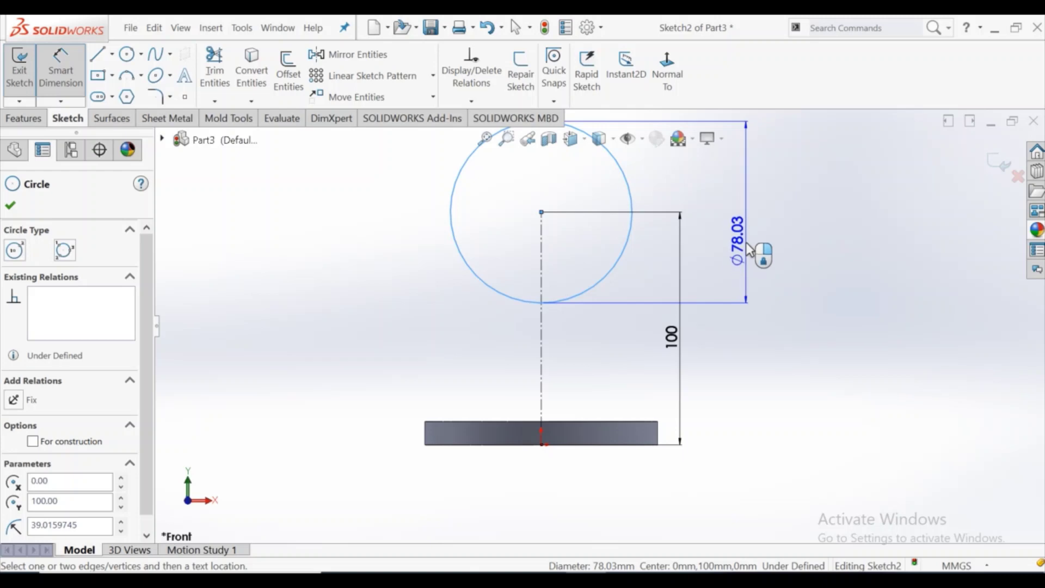
pyautogui.click(750, 241)
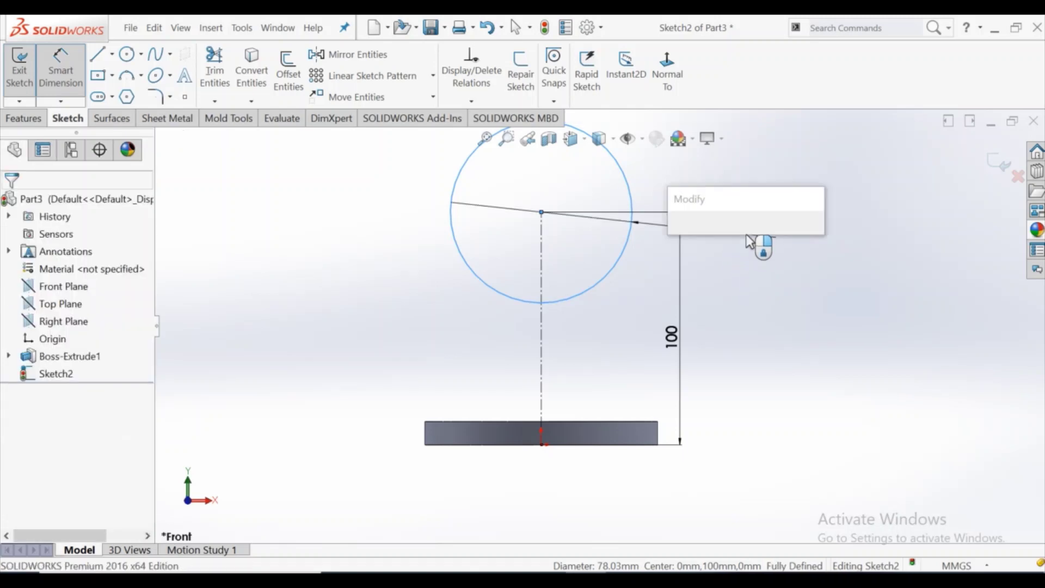
pyautogui.write('80')
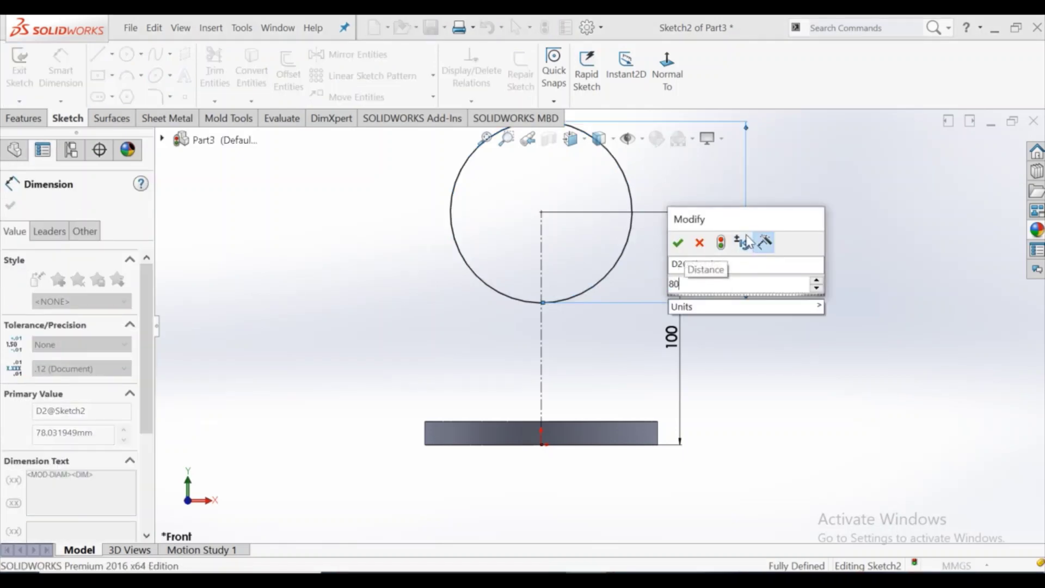
pyautogui.press('Return')
pyautogui.click(786, 205)
pyautogui.rightClick(789, 205)
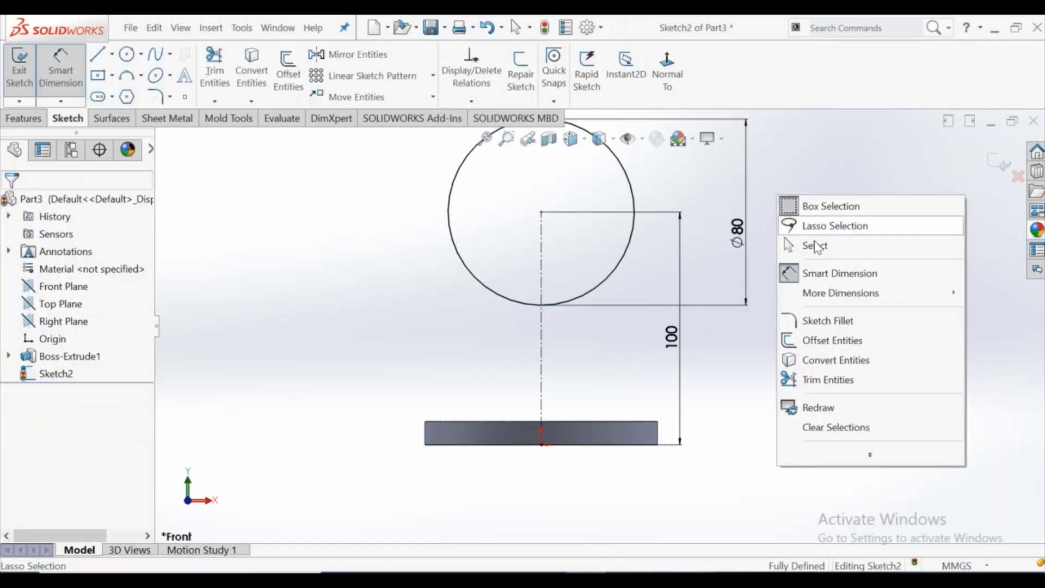
pyautogui.click(817, 246)
# Extrude the circle 80 mm Mid Plane into a cylinder (Boss-Extrude2)
pyautogui.click(33, 119)
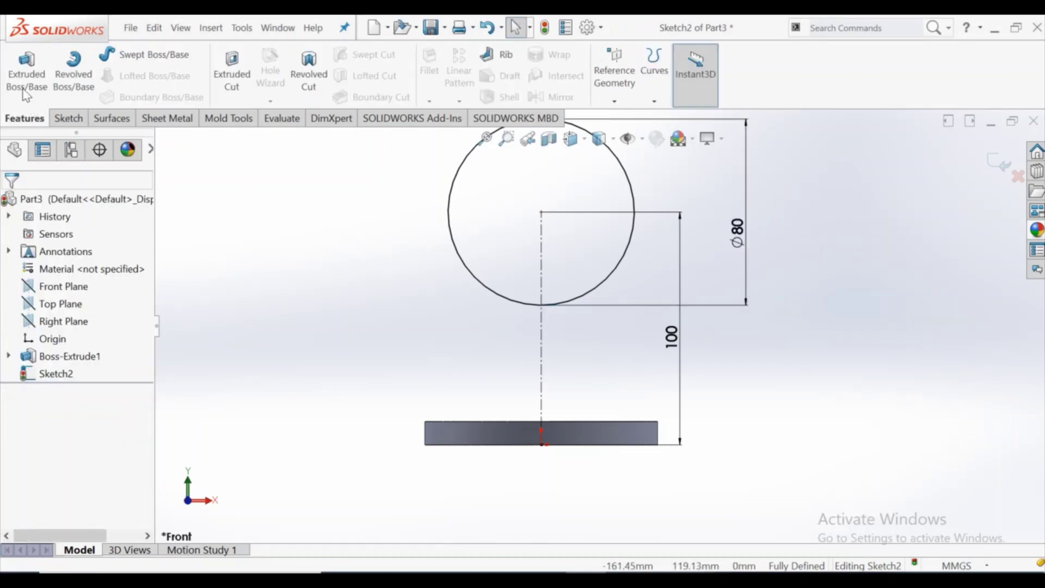
pyautogui.click(20, 87)
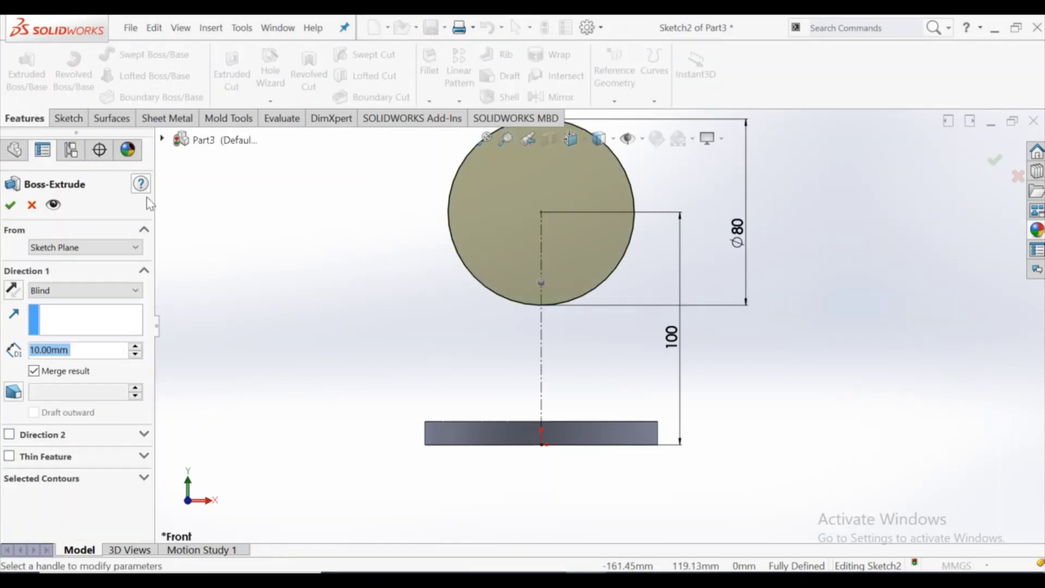
pyautogui.click(70, 293)
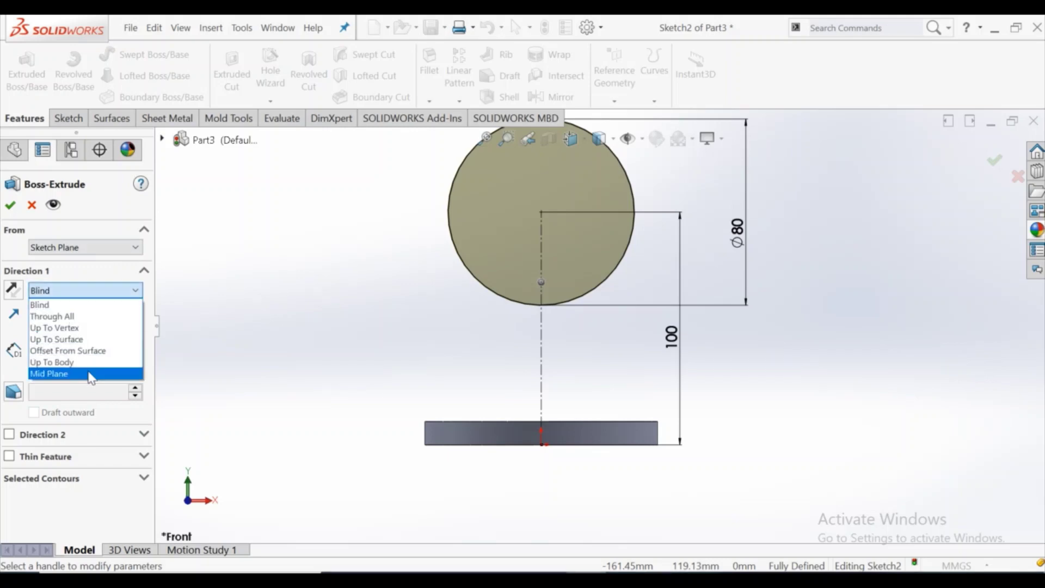
pyautogui.click(88, 374)
pyautogui.write('80')
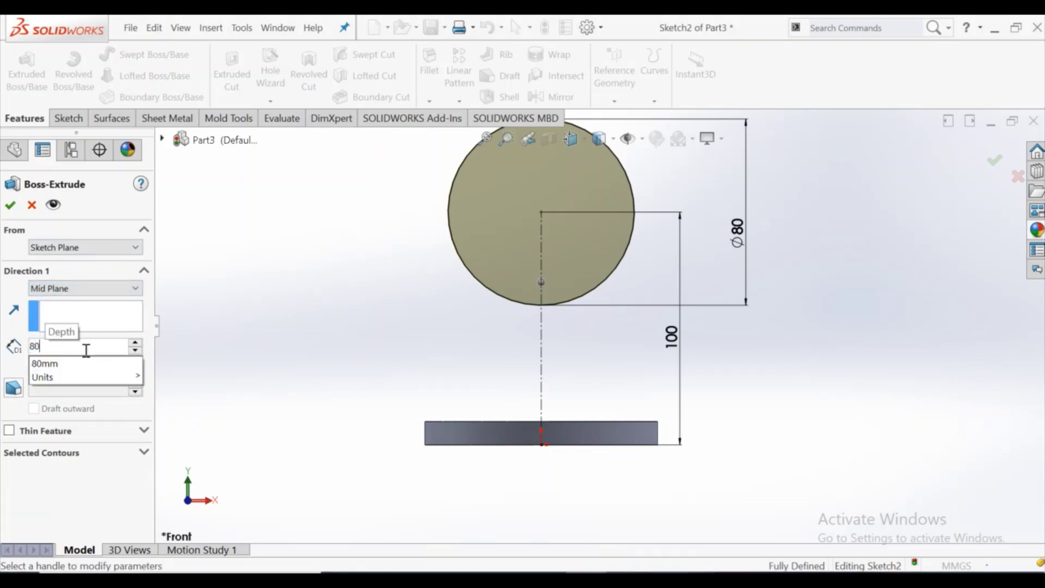
pyautogui.press('Return')
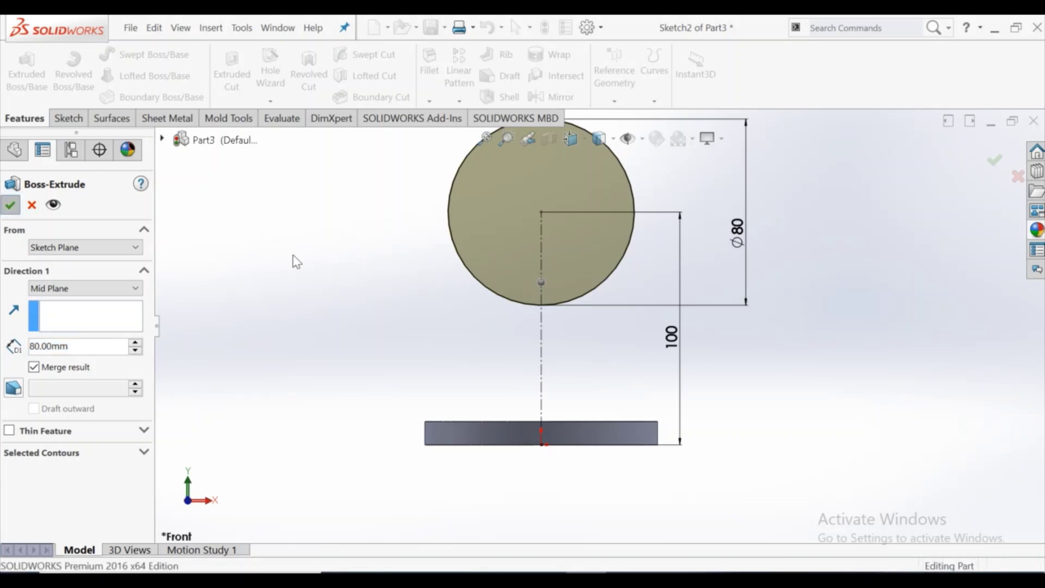
pyautogui.moveTo(299, 262); pyautogui.dragTo(352, 282, button='middle')
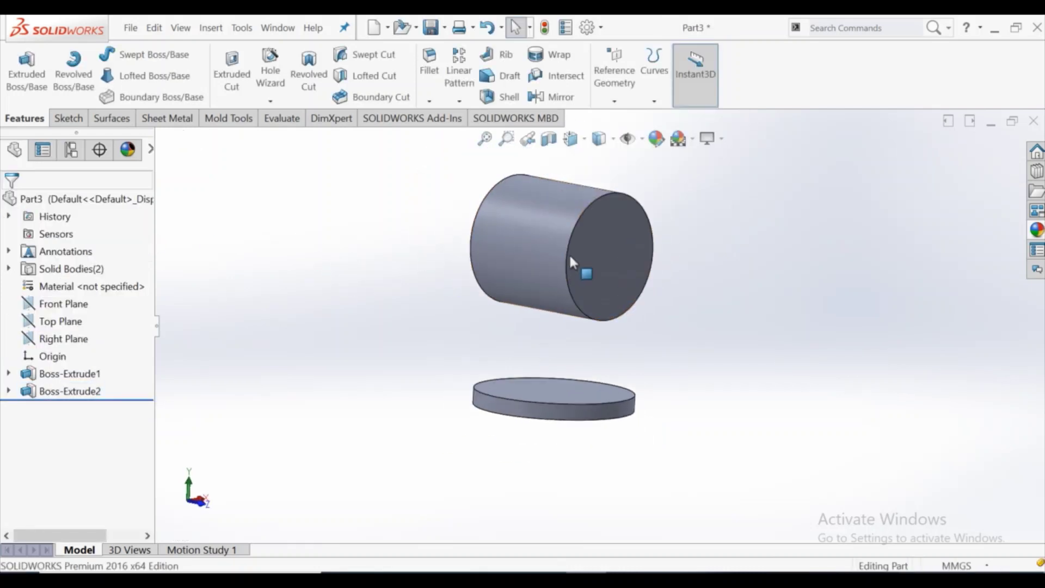
# Shell the cylinder to a 10 mm wall open at the front, and chamfer the front rim 5 mm × 45°
pyautogui.click(620, 218)
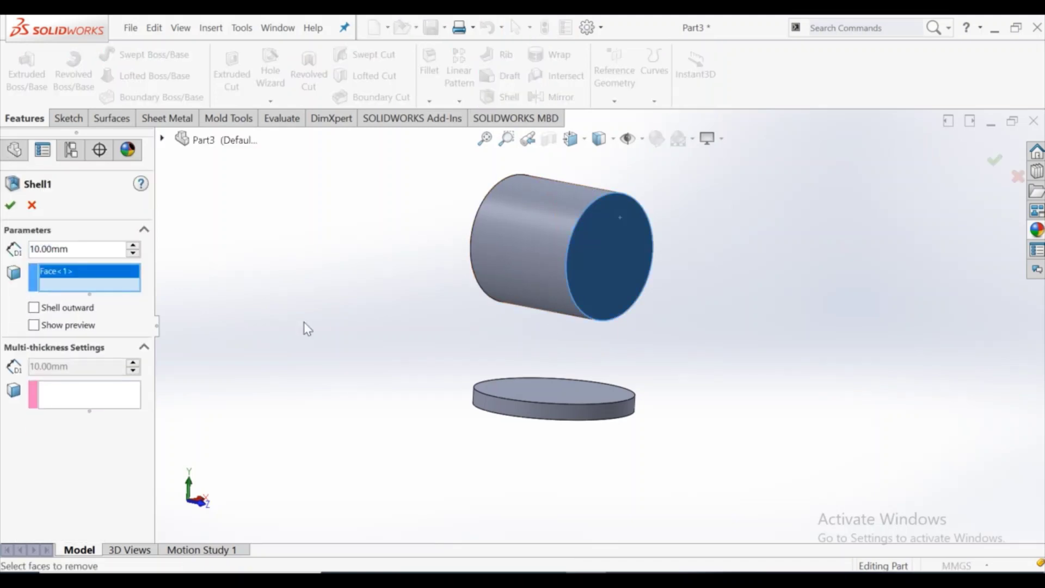
pyautogui.click(8, 207)
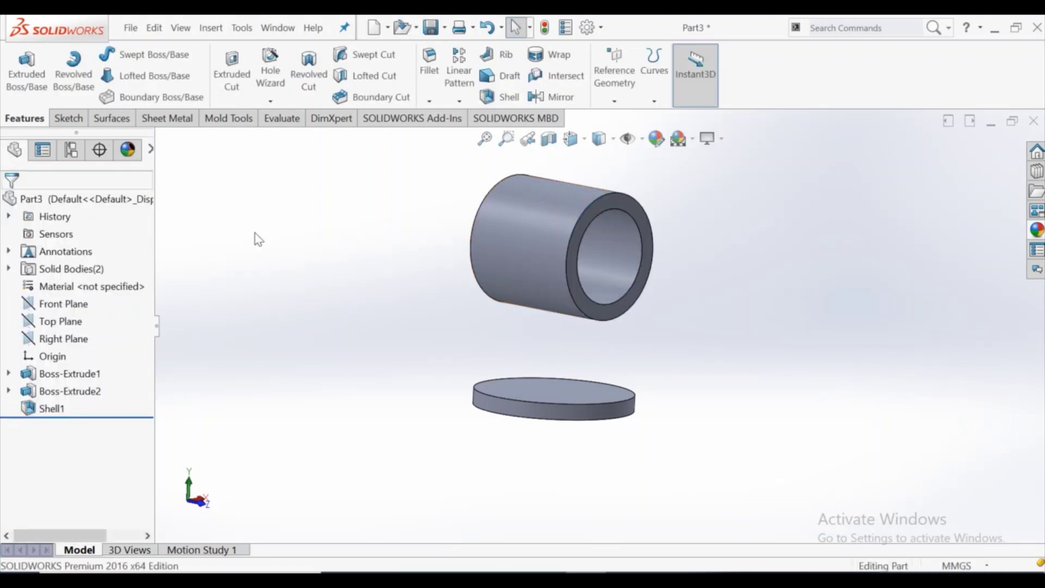
pyautogui.click(430, 101)
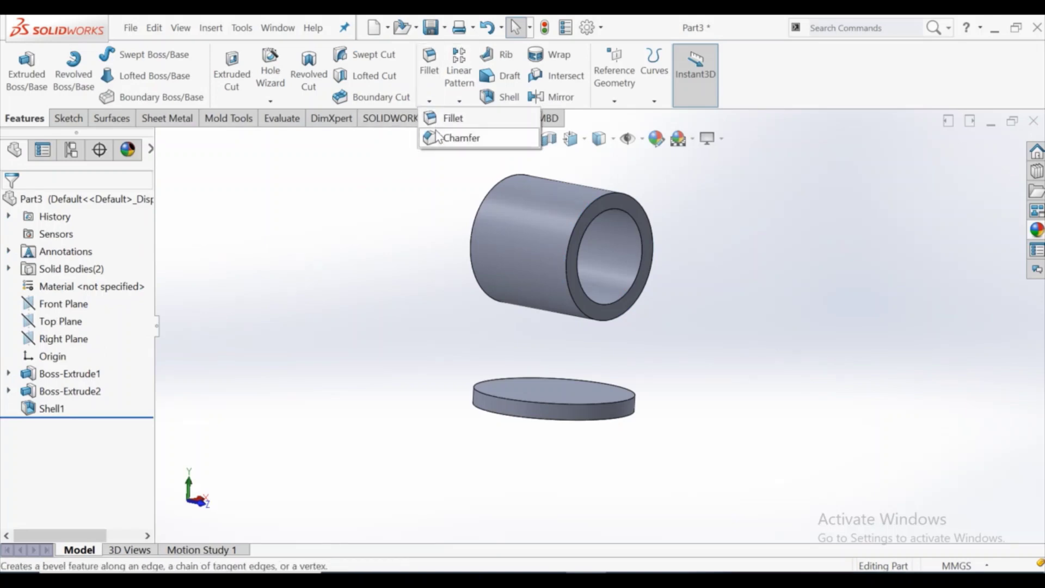
pyautogui.click(462, 138)
pyautogui.click(614, 206)
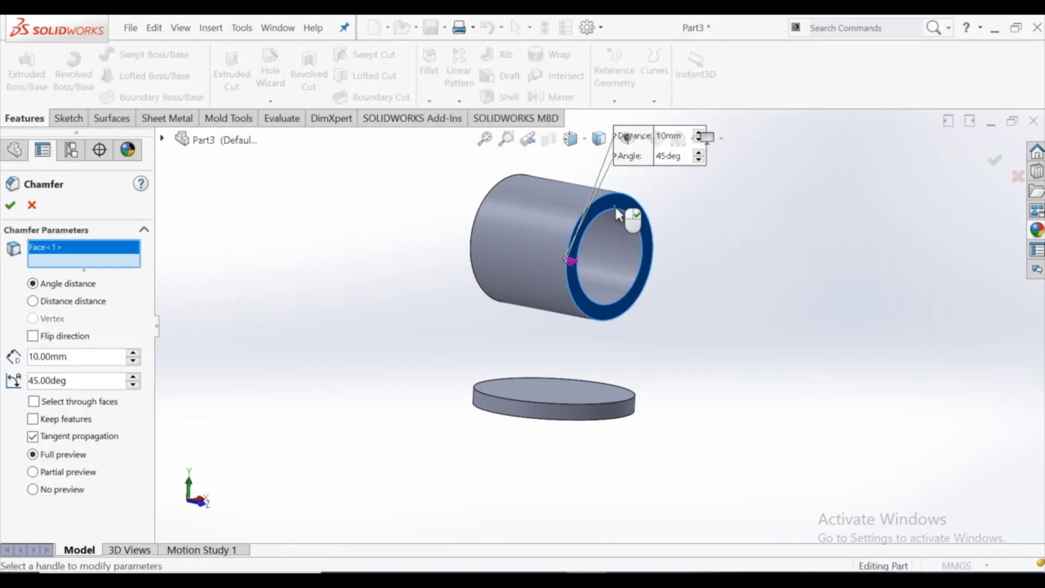
pyautogui.rightClick(56, 262)
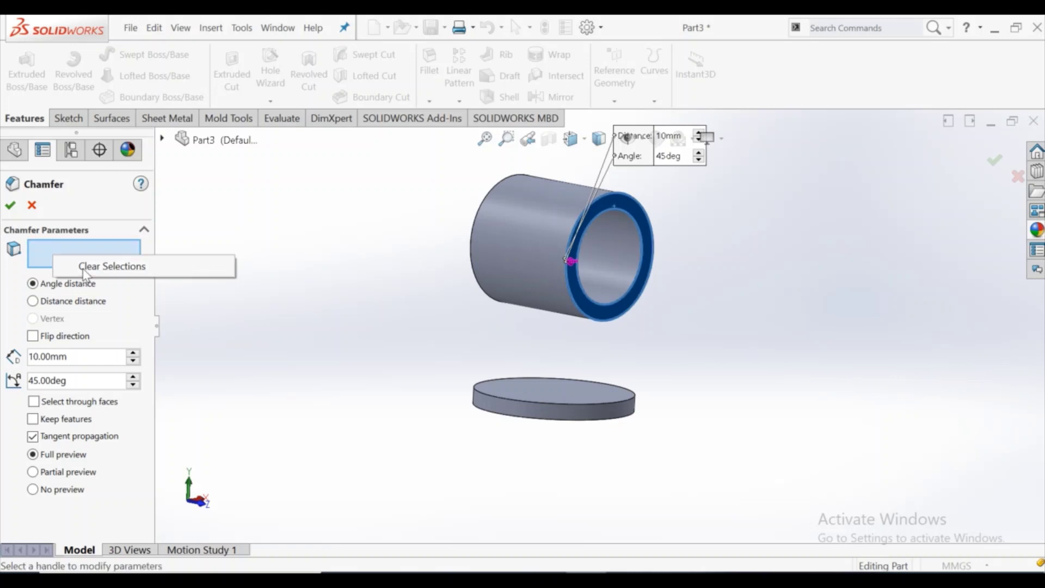
pyautogui.click(83, 269)
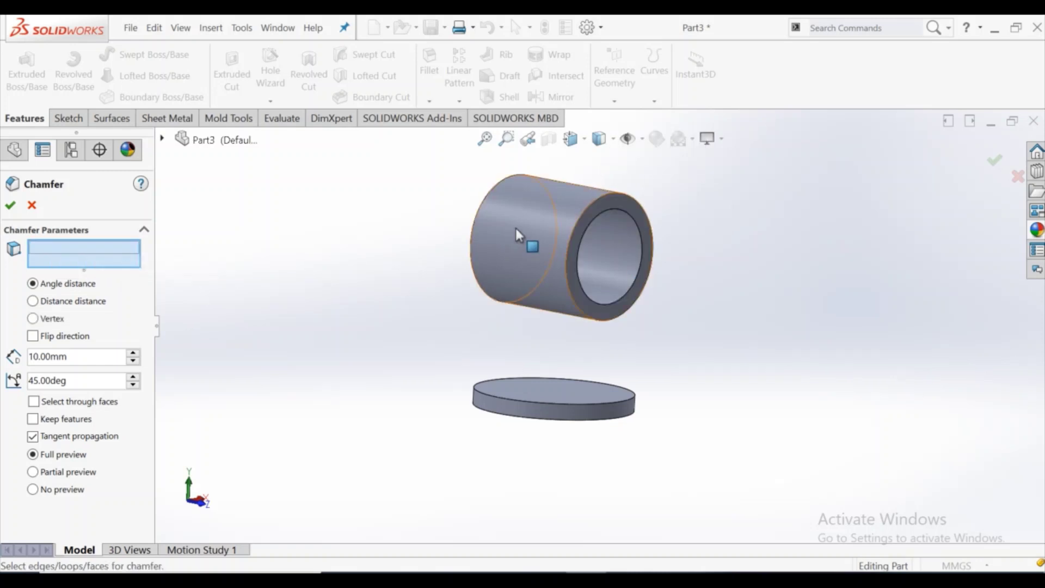
pyautogui.click(612, 209)
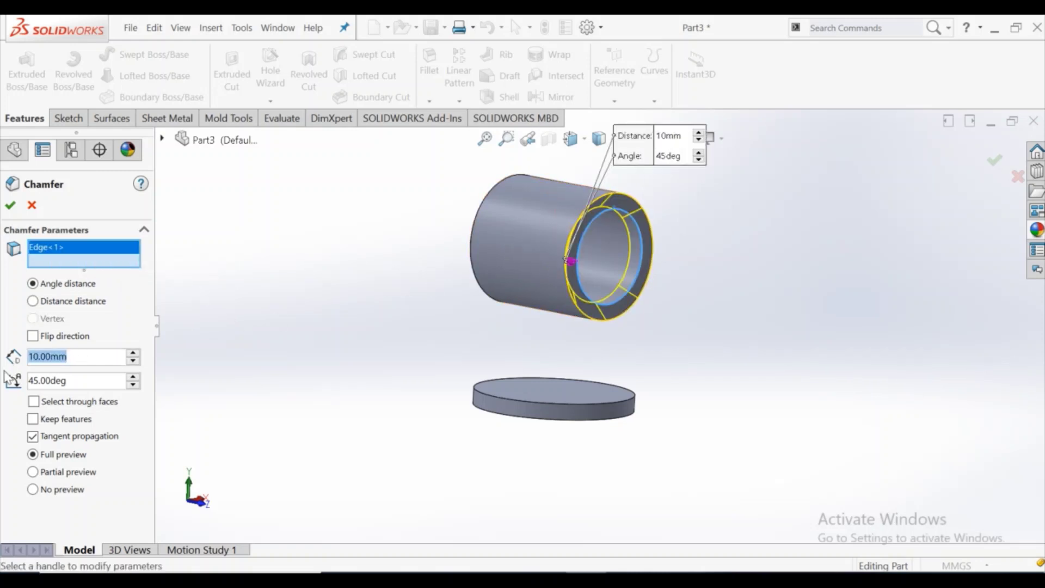
pyautogui.write('5')
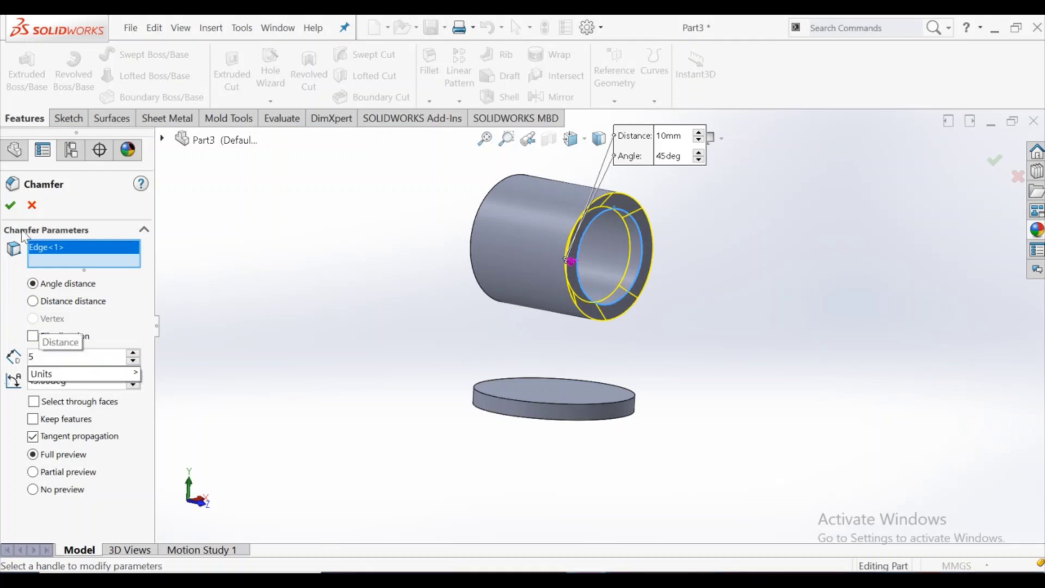
pyautogui.press('Return')
pyautogui.click(10, 205)
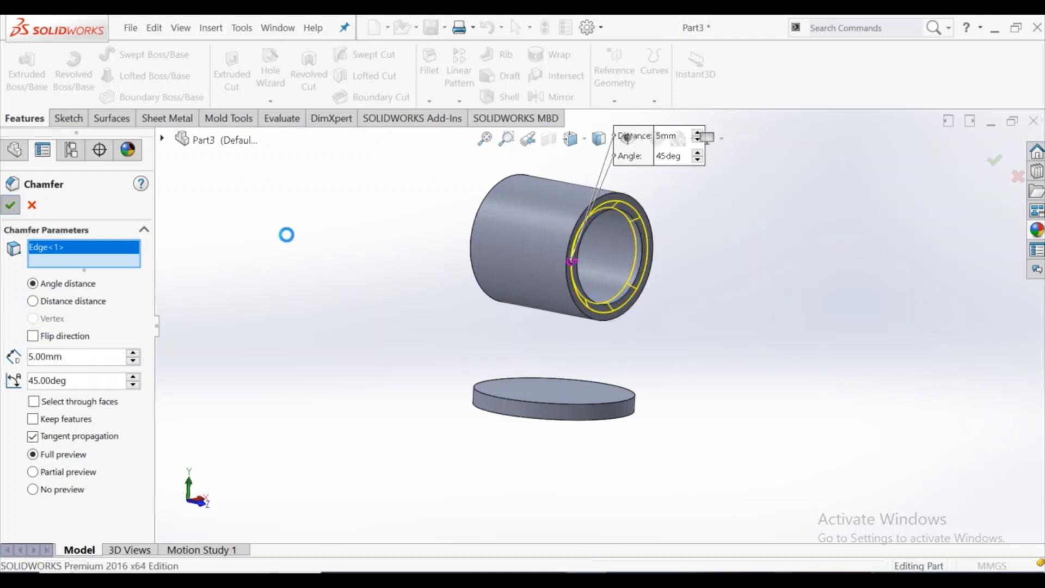
pyautogui.moveTo(320, 252)
pyautogui.mouseDown(button='middle')
pyautogui.moveTo(464, 292)
pyautogui.moveTo(410, 284)
pyautogui.moveTo(412, 304)
pyautogui.mouseUp(button='middle')
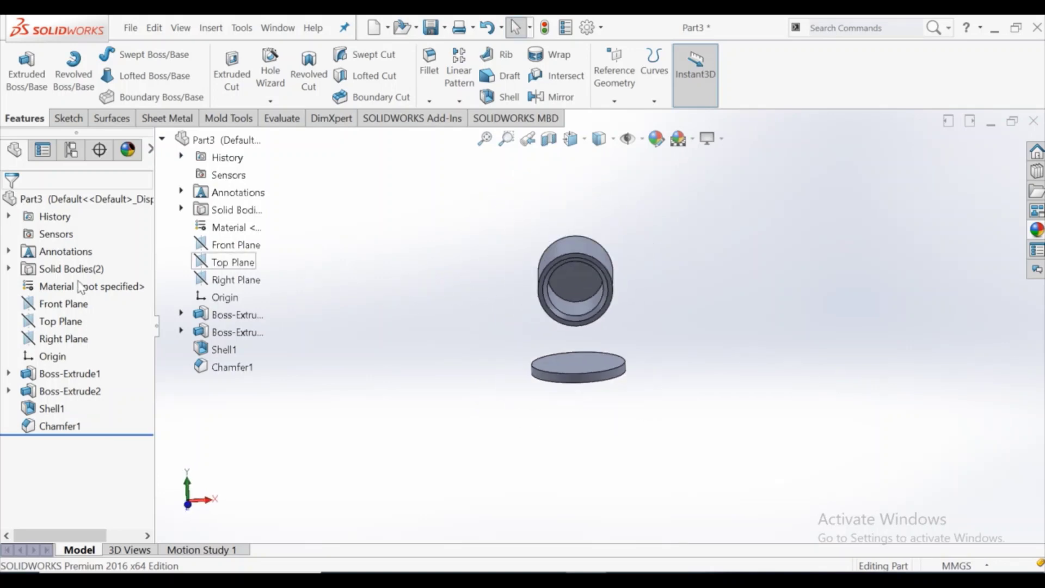
pyautogui.click(47, 308)
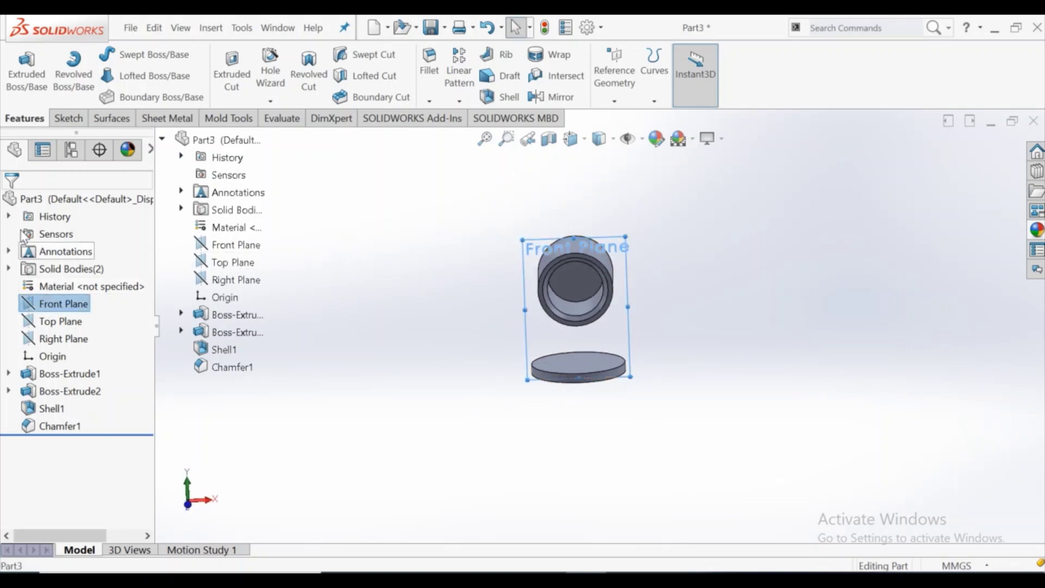
# On a Front Plane sketch viewed normal, draw a horizontal line left from the tube's centre
pyautogui.click(66, 118)
pyautogui.click(20, 69)
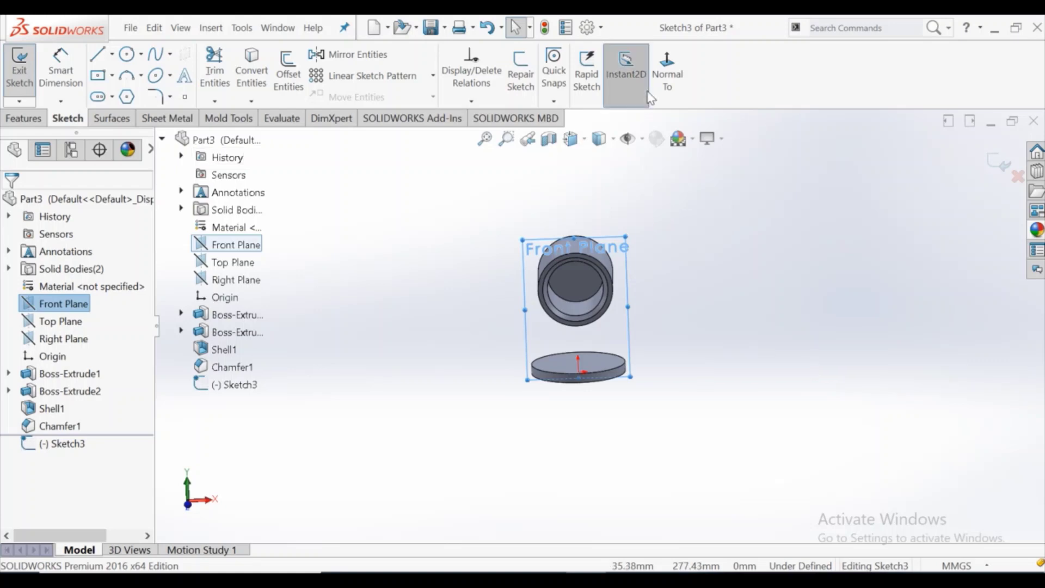
pyautogui.click(665, 77)
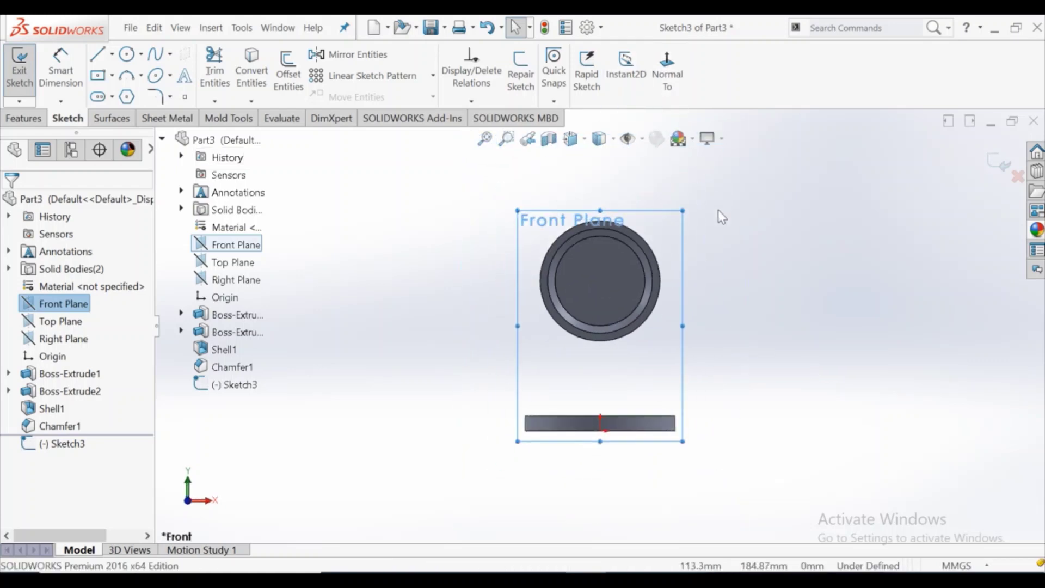
pyautogui.click(573, 405)
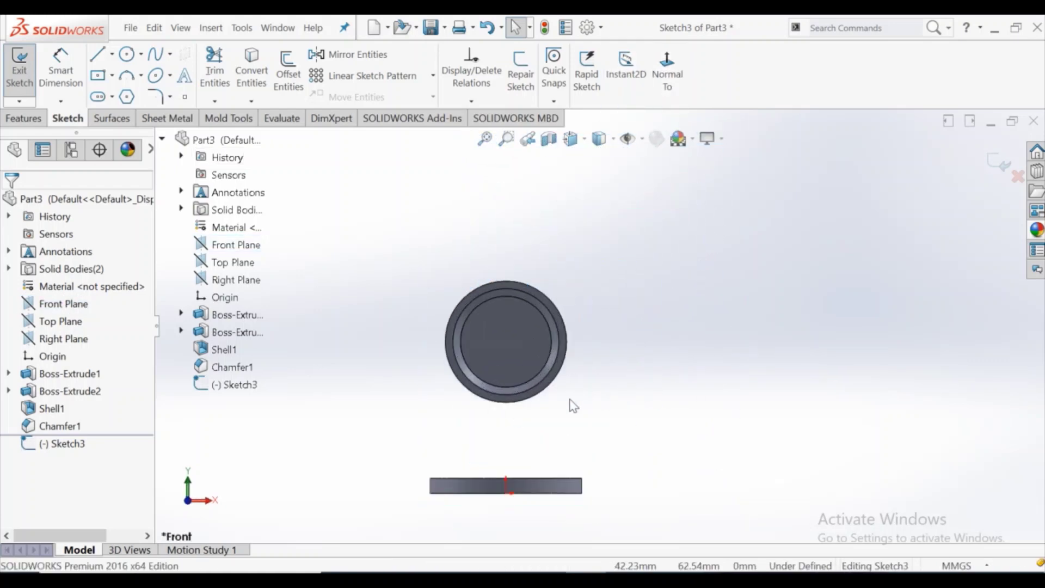
pyautogui.click(99, 55)
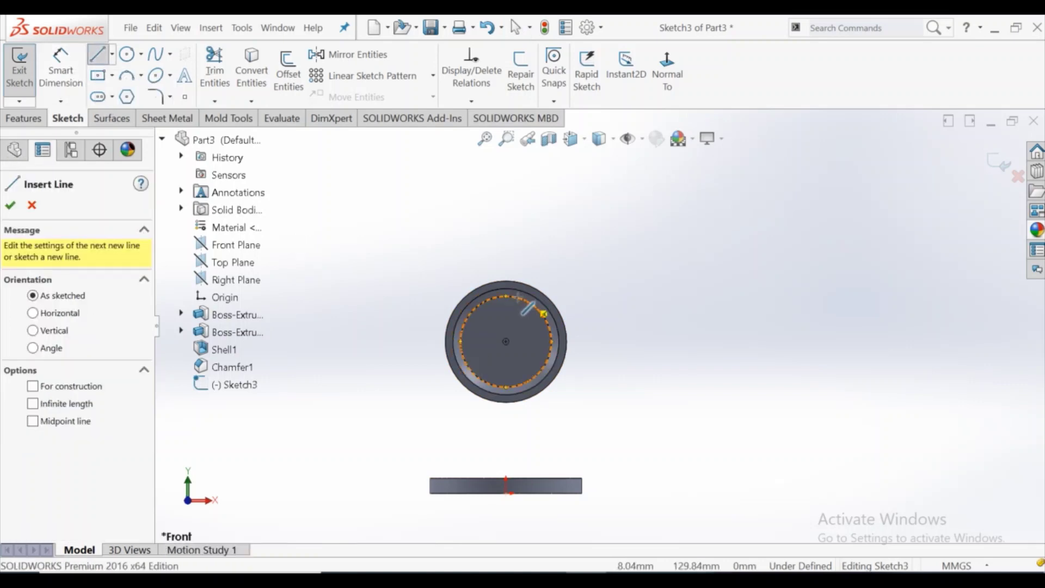
pyautogui.click(506, 342)
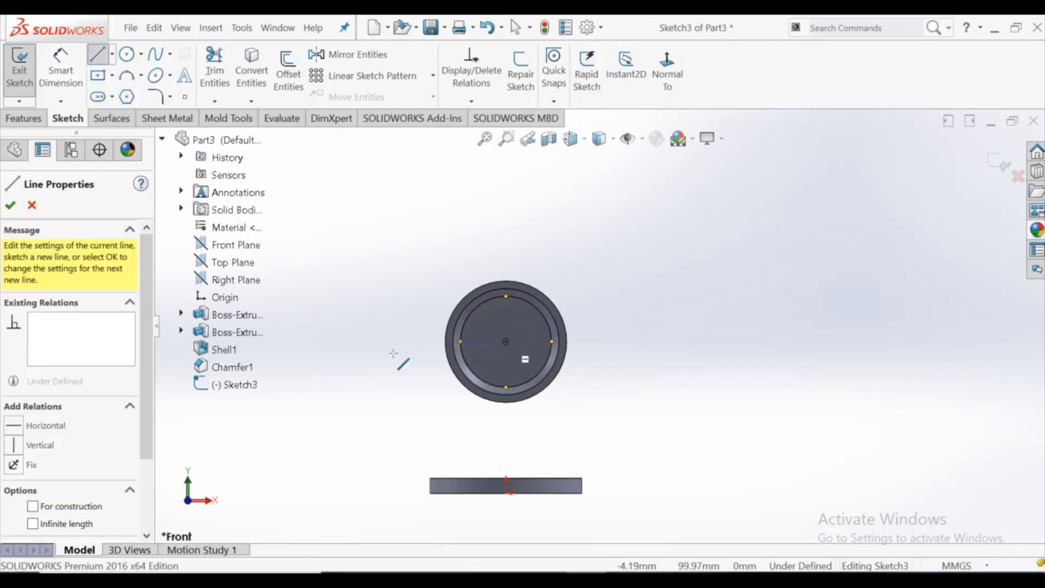
pyautogui.click(307, 341)
pyautogui.rightClick(306, 342)
pyautogui.click(351, 349)
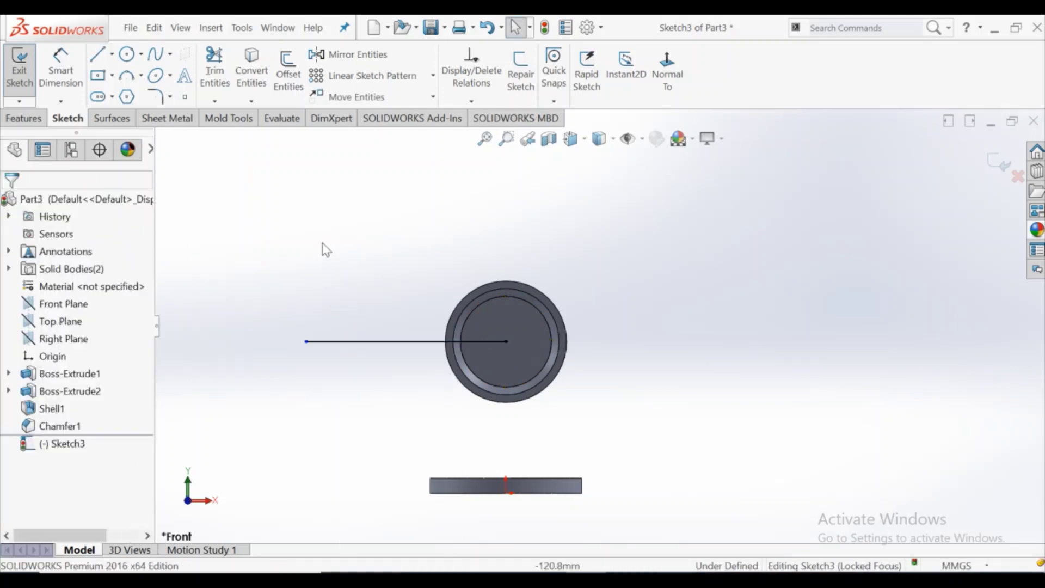
# Add a three-point arc from the centre up to the right, plus a short vertical end line
pyautogui.click(126, 81)
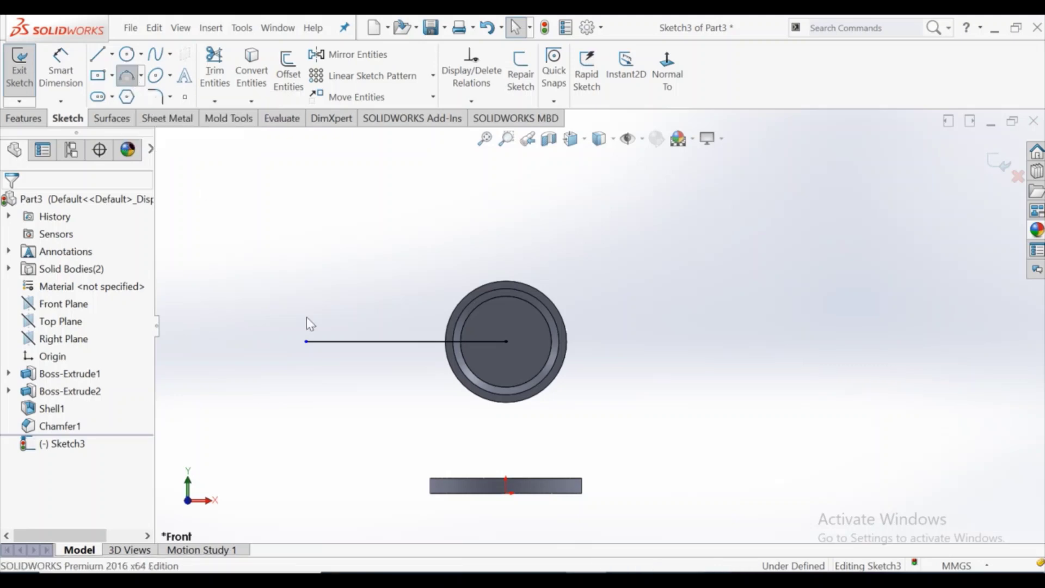
pyautogui.click(506, 342)
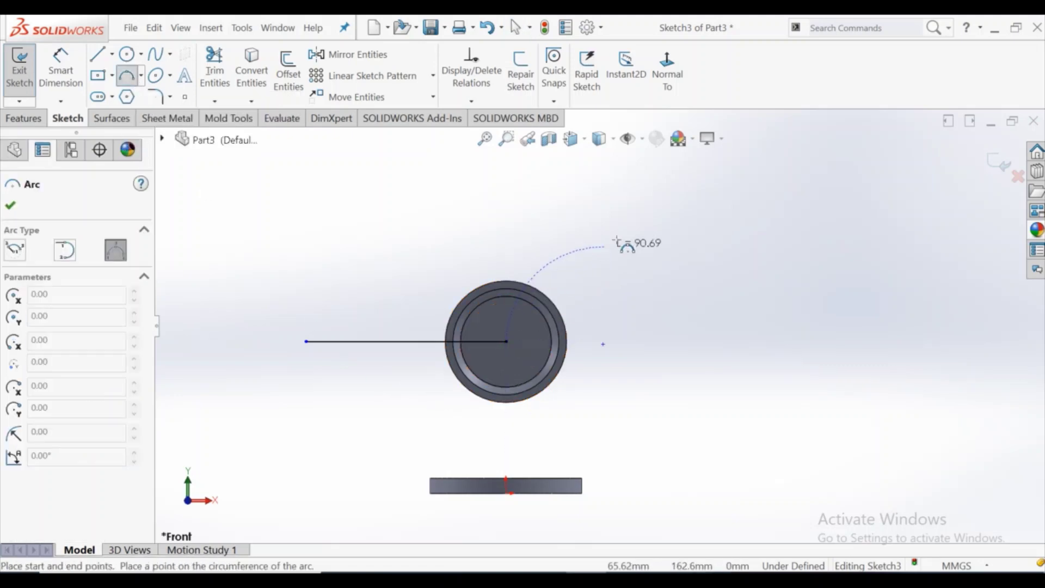
pyautogui.click(652, 196)
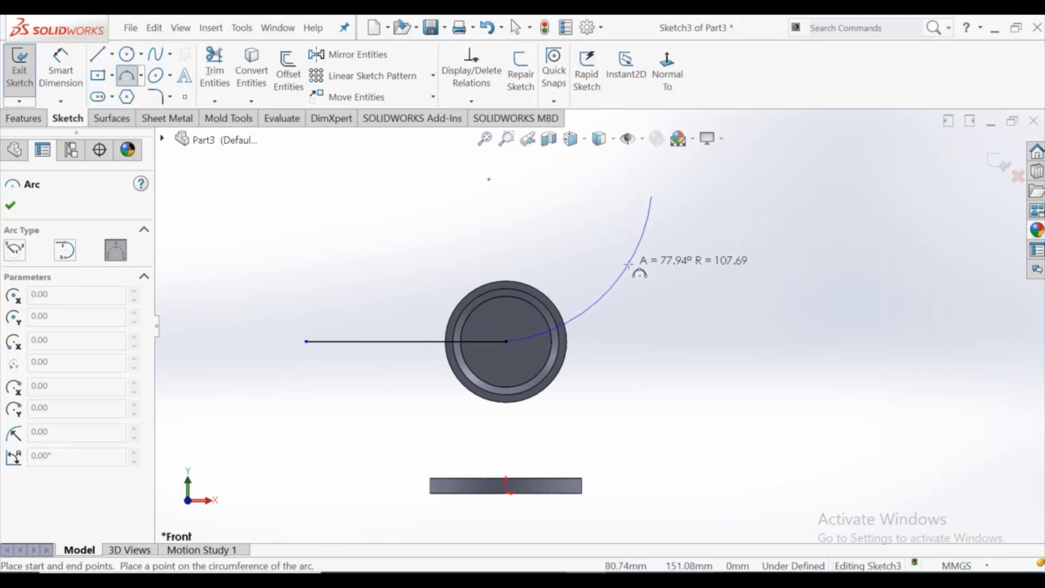
pyautogui.click(604, 294)
pyautogui.rightClick(593, 220)
pyautogui.click(613, 232)
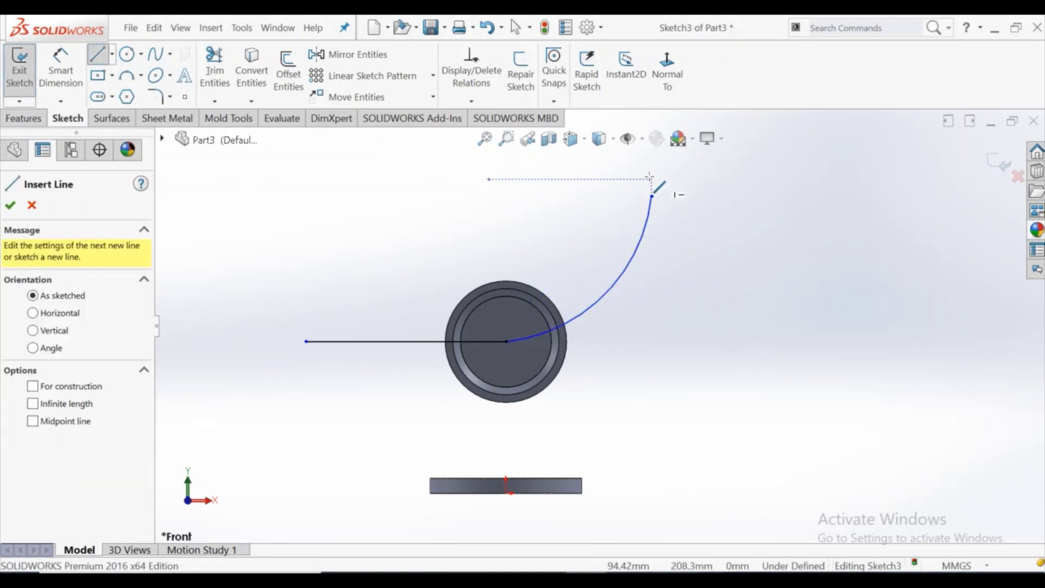
pyautogui.click(652, 196)
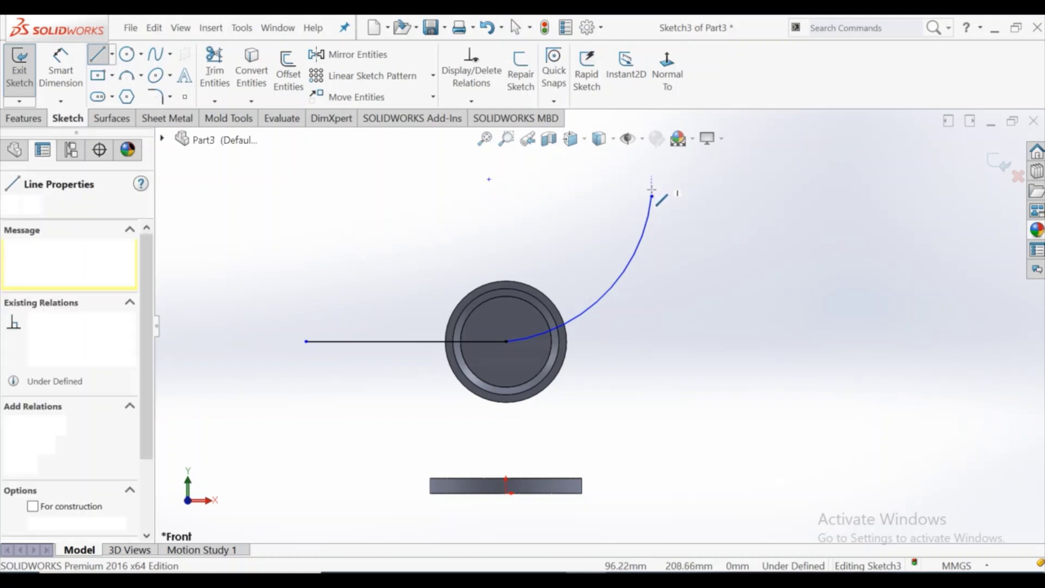
pyautogui.click(651, 176)
pyautogui.rightClick(653, 195)
pyautogui.click(663, 205)
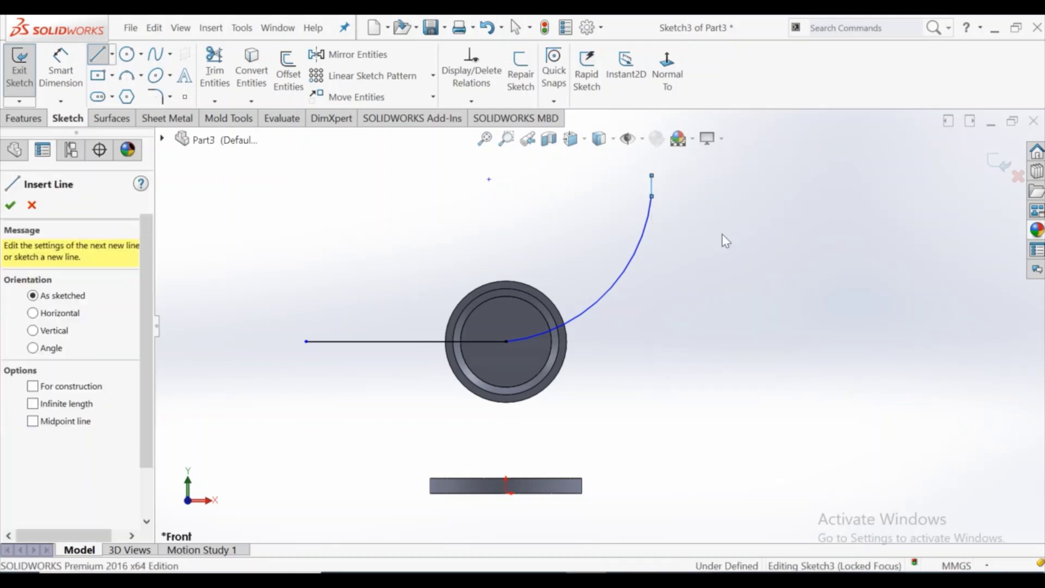
# Dimension the path's horizontal span to 180
pyautogui.click(60, 71)
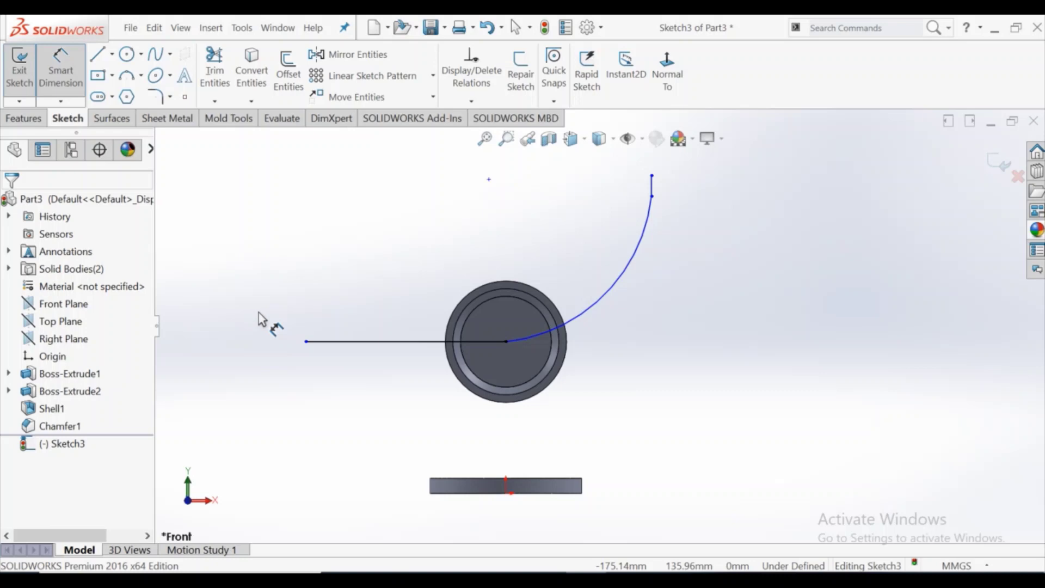
pyautogui.click(306, 342)
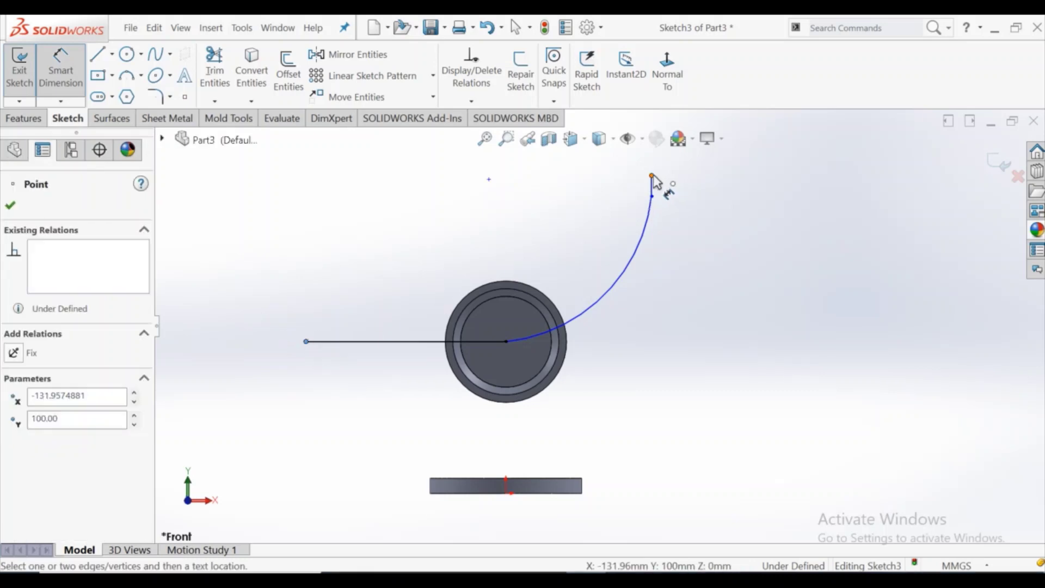
pyautogui.click(652, 175)
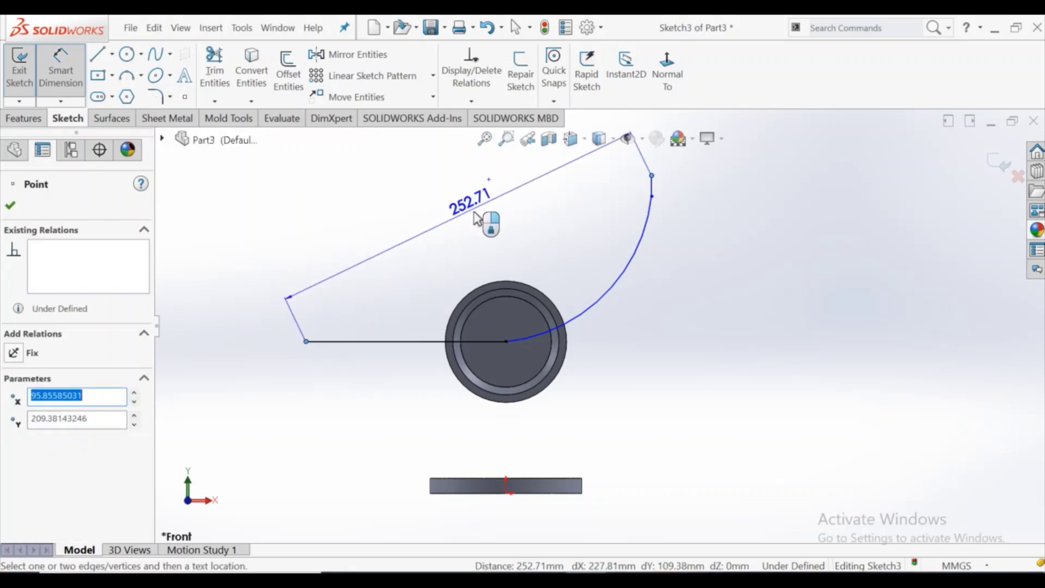
pyautogui.scroll(3, 495, 228)
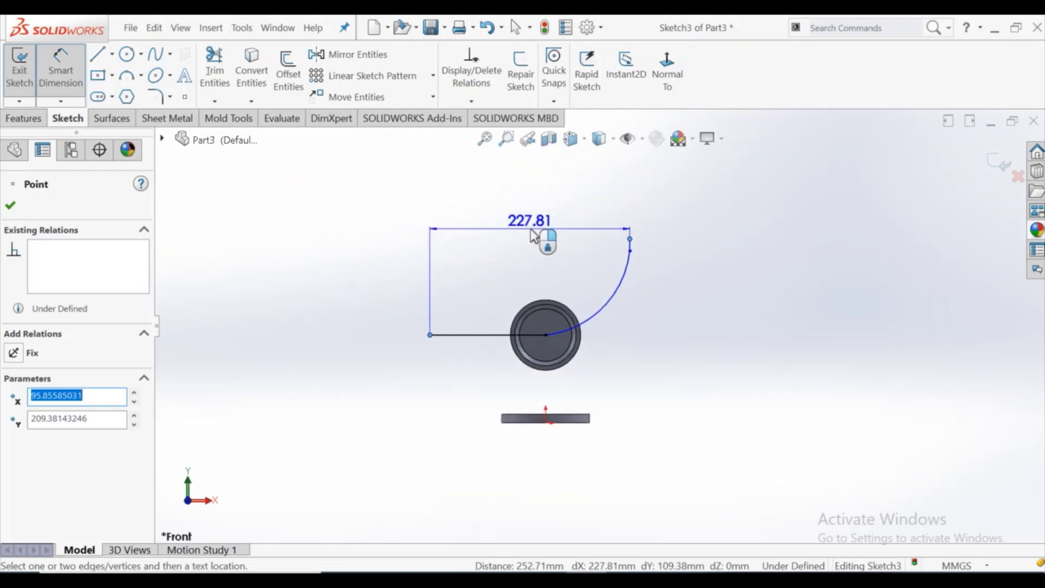
pyautogui.click(533, 235)
pyautogui.write('1')
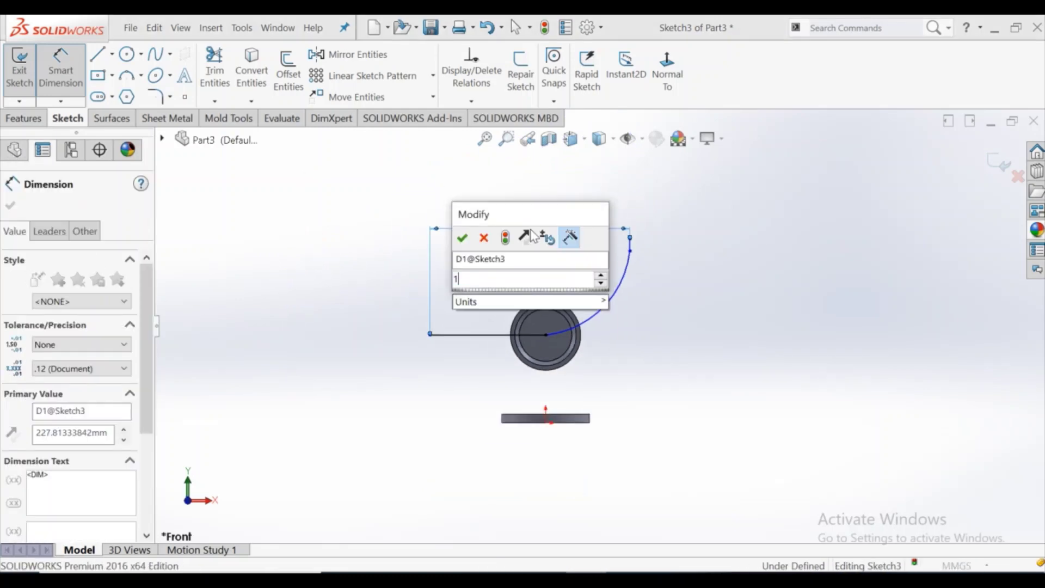
pyautogui.press('BackSpace')
pyautogui.press('Escape')
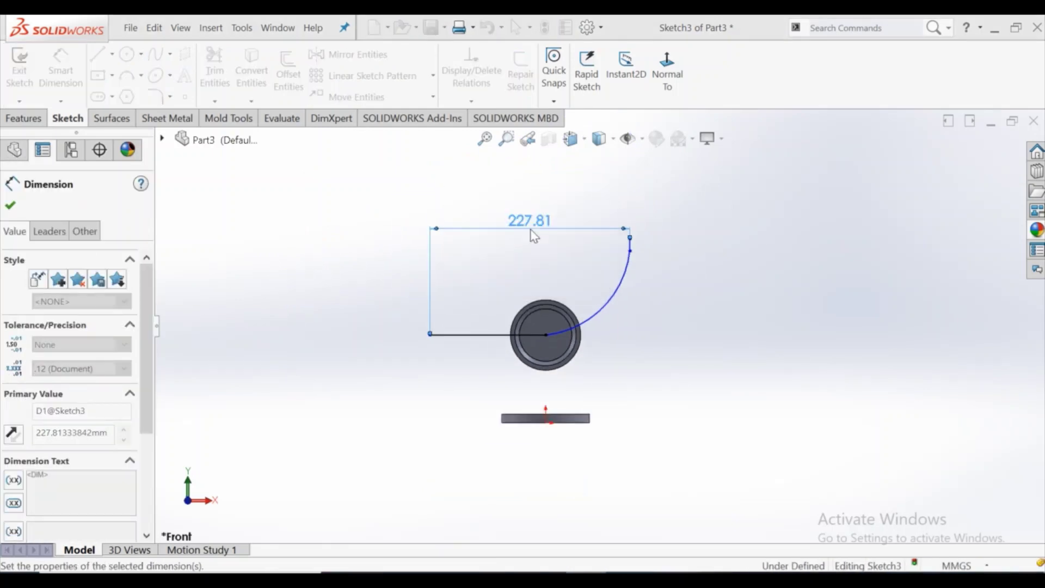
# Set the vertical end line length to 10 and the arc radius to R60
pyautogui.scroll(-2, 681, 315)
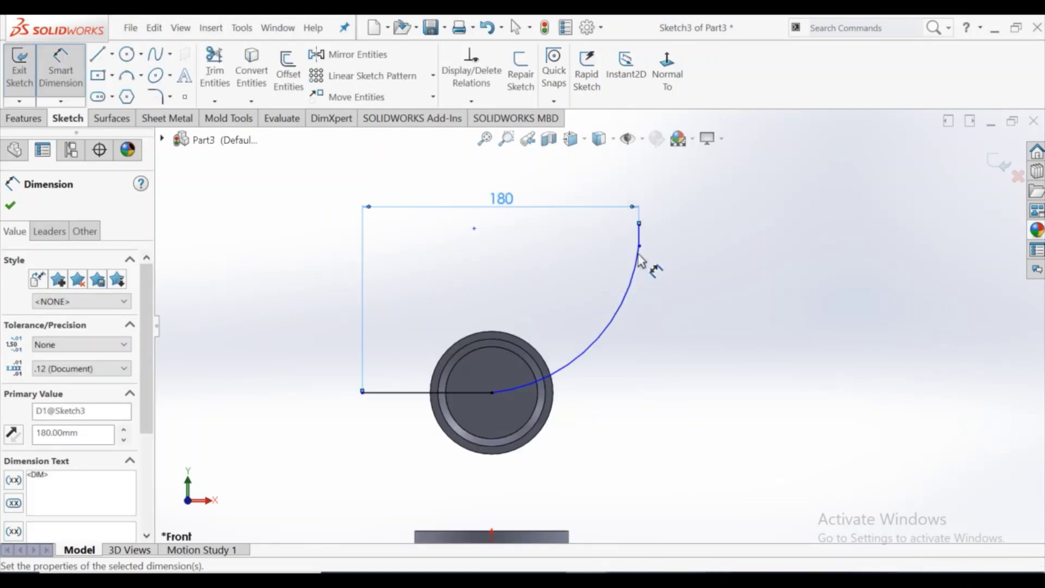
pyautogui.scroll(-2, 659, 244)
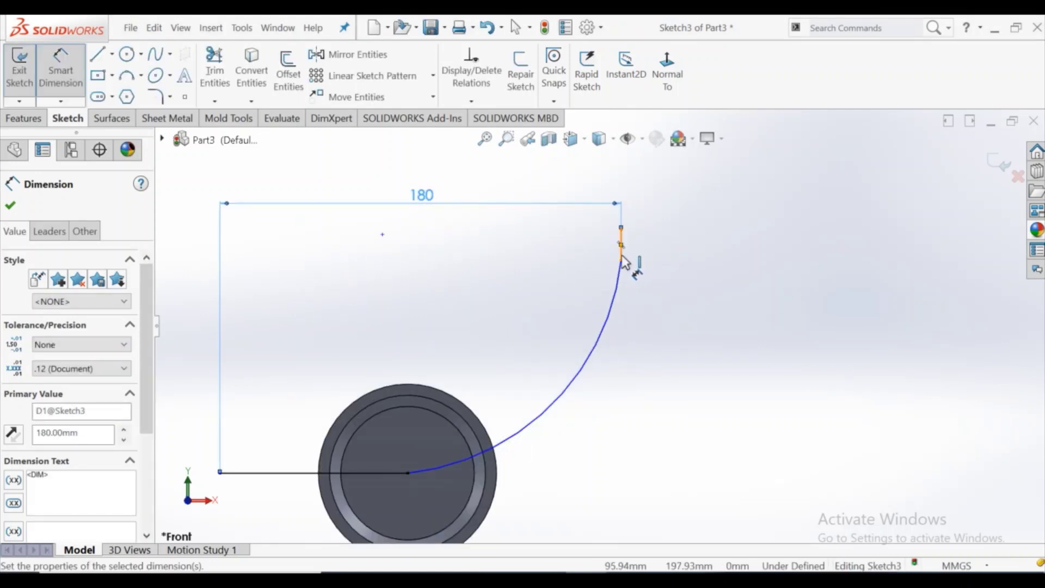
pyautogui.click(621, 245)
pyautogui.click(657, 247)
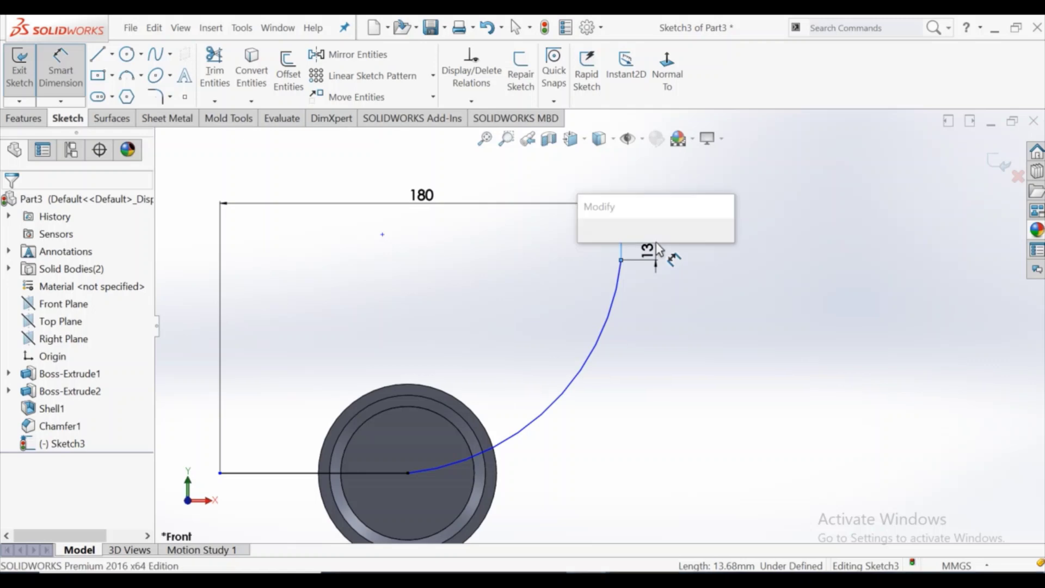
pyautogui.write('10')
pyautogui.press('Return')
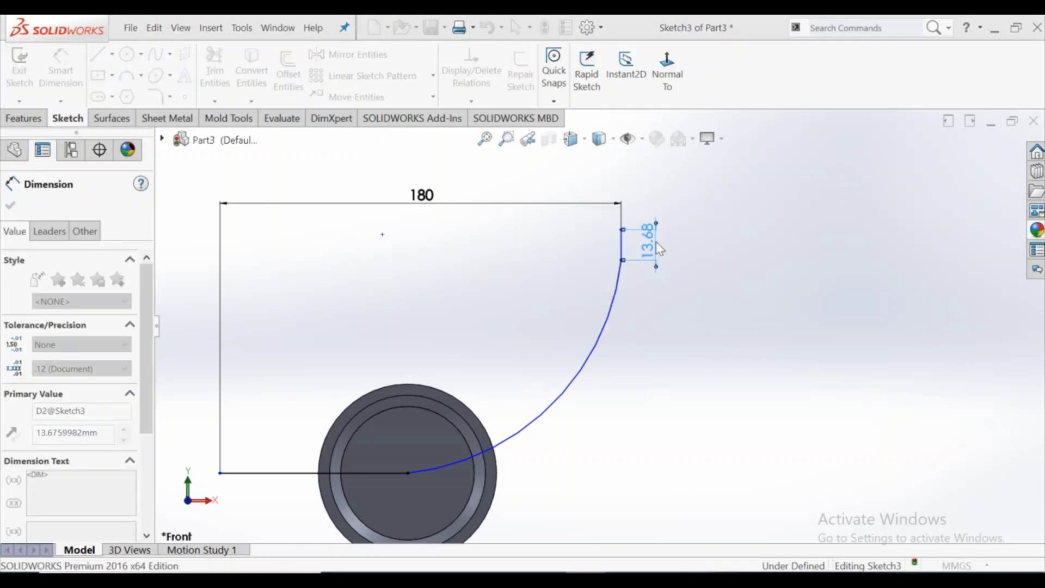
pyautogui.click(691, 273)
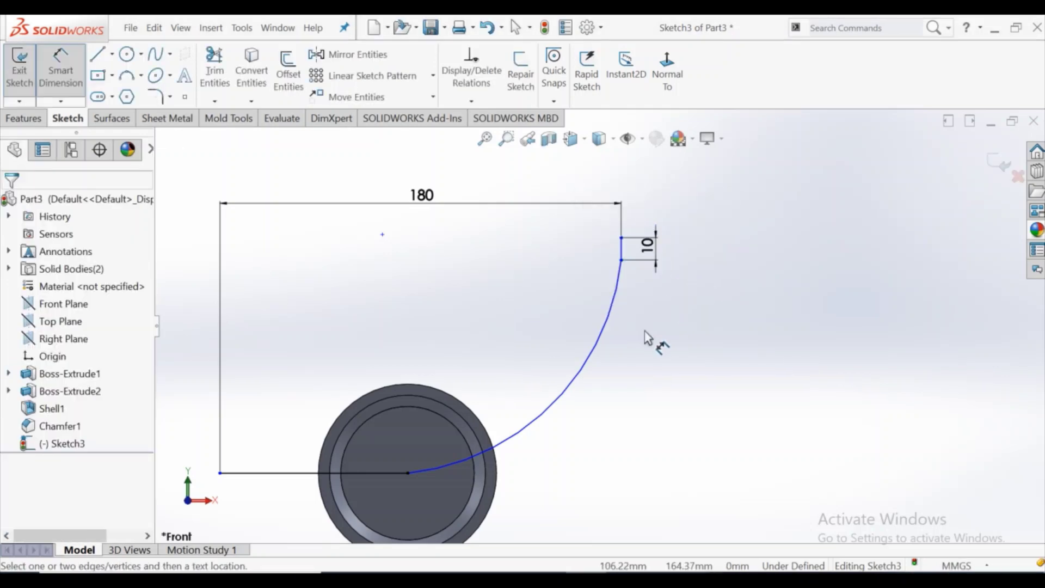
pyautogui.click(609, 340)
pyautogui.click(650, 377)
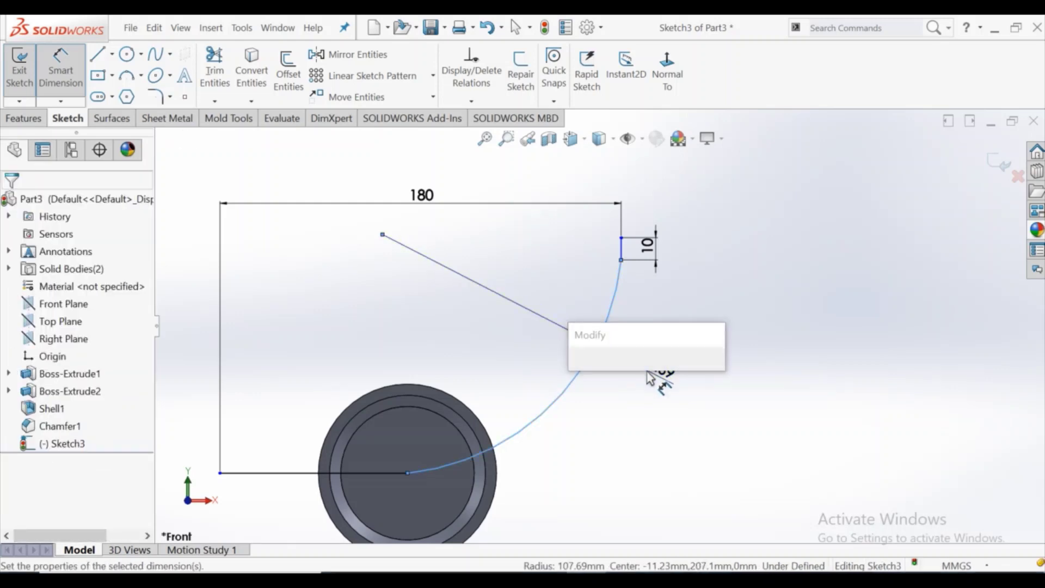
pyautogui.write('60')
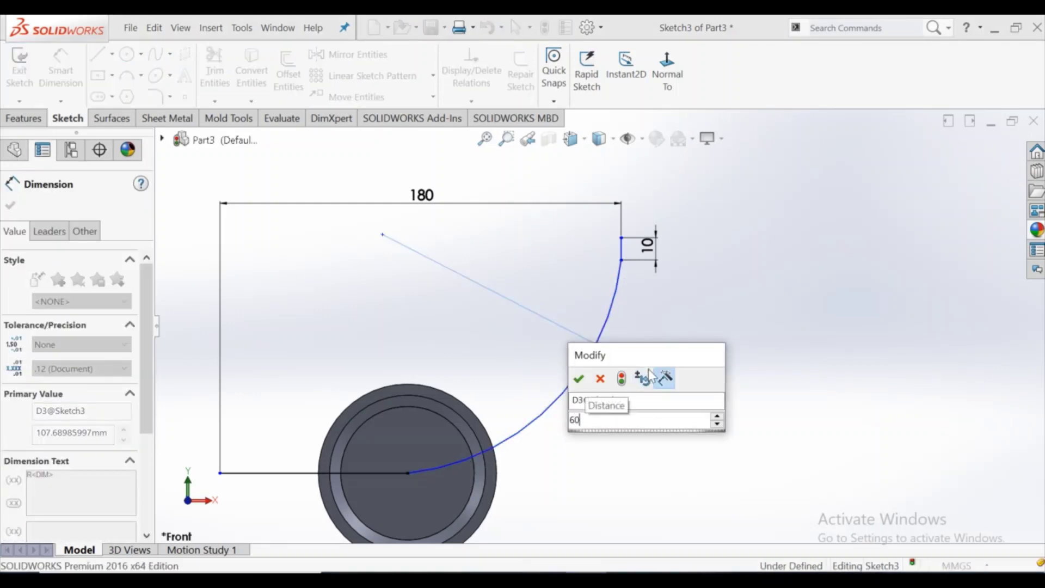
pyautogui.press('Return')
pyautogui.click(655, 366)
pyautogui.press('Escape')
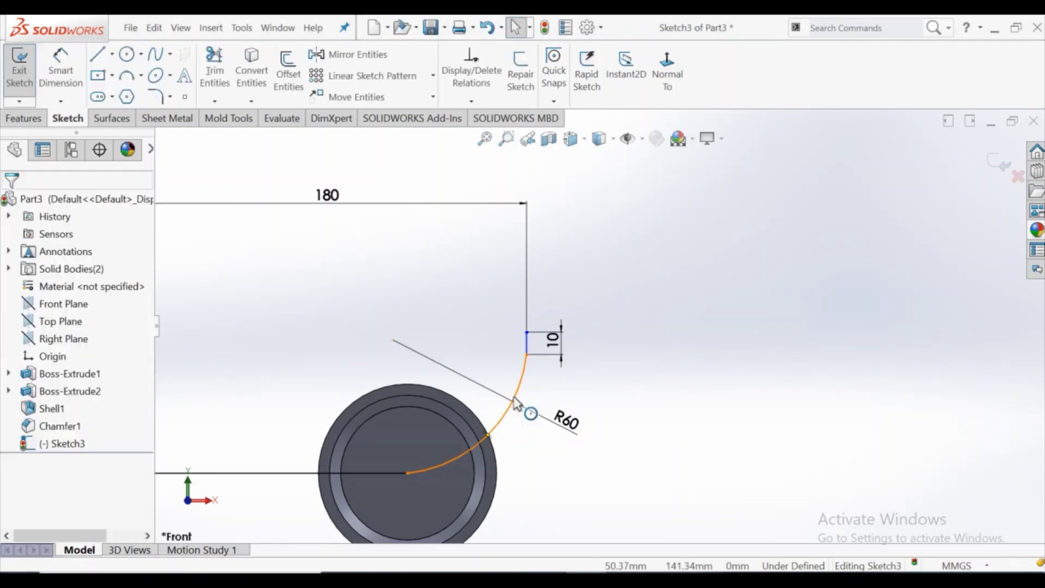
# Make the arc tangent to both the horizontal and vertical lines, then exit the sketch
pyautogui.scroll(-3, 561, 494)
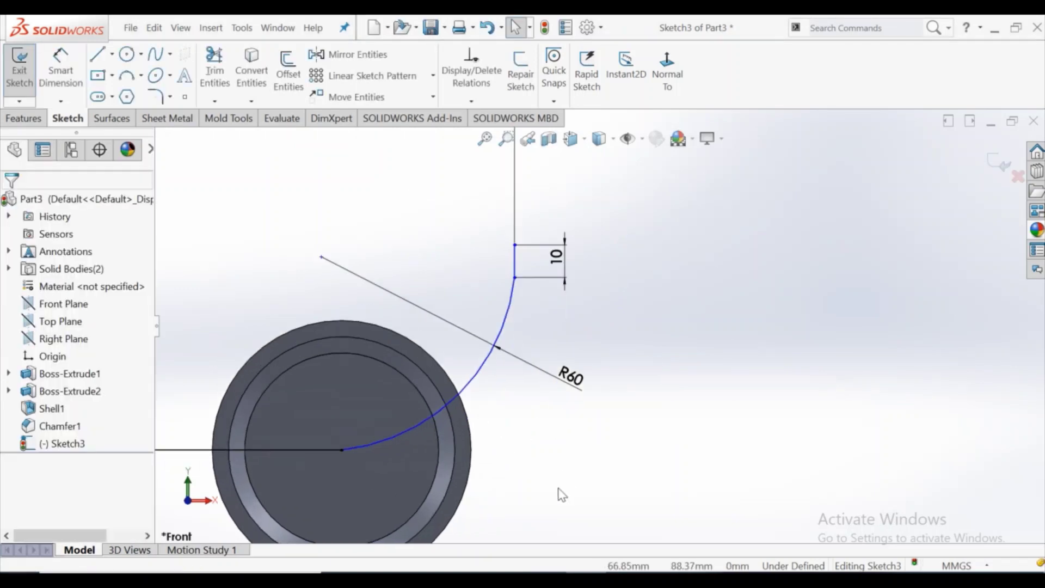
pyautogui.click(381, 444)
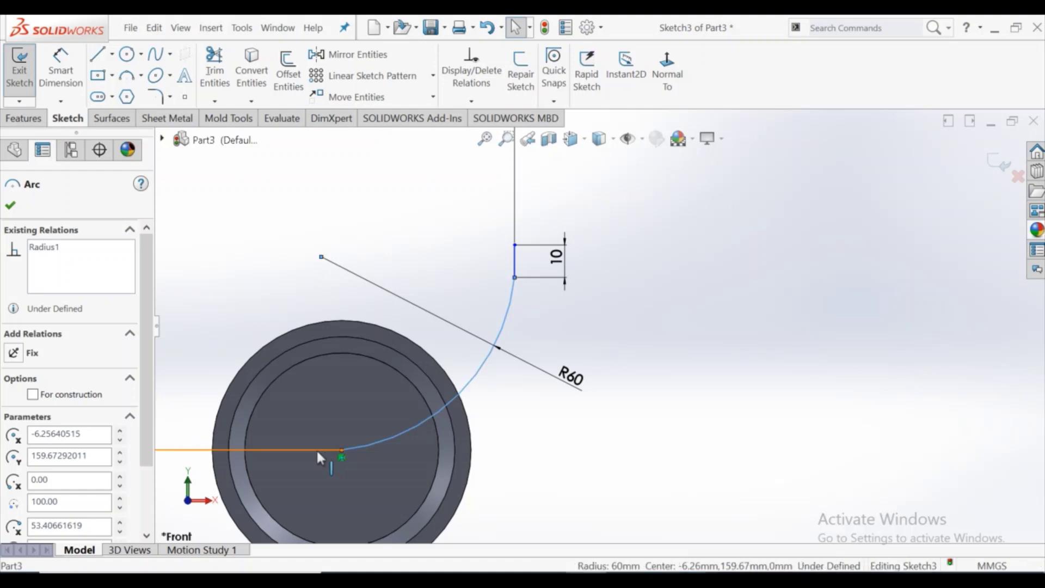
pyautogui.click(315, 450)
pyautogui.click(30, 419)
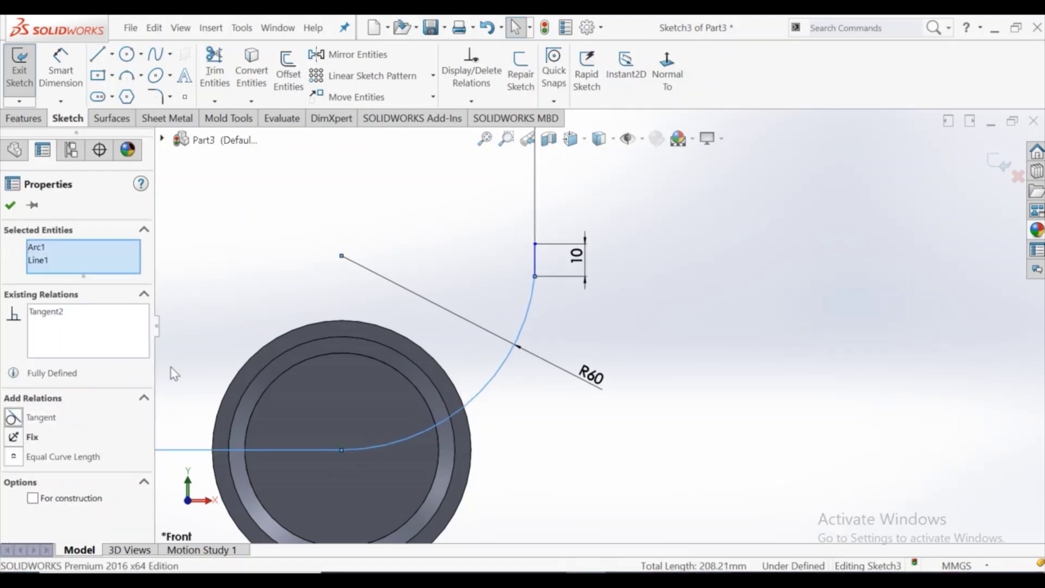
pyautogui.click(393, 298)
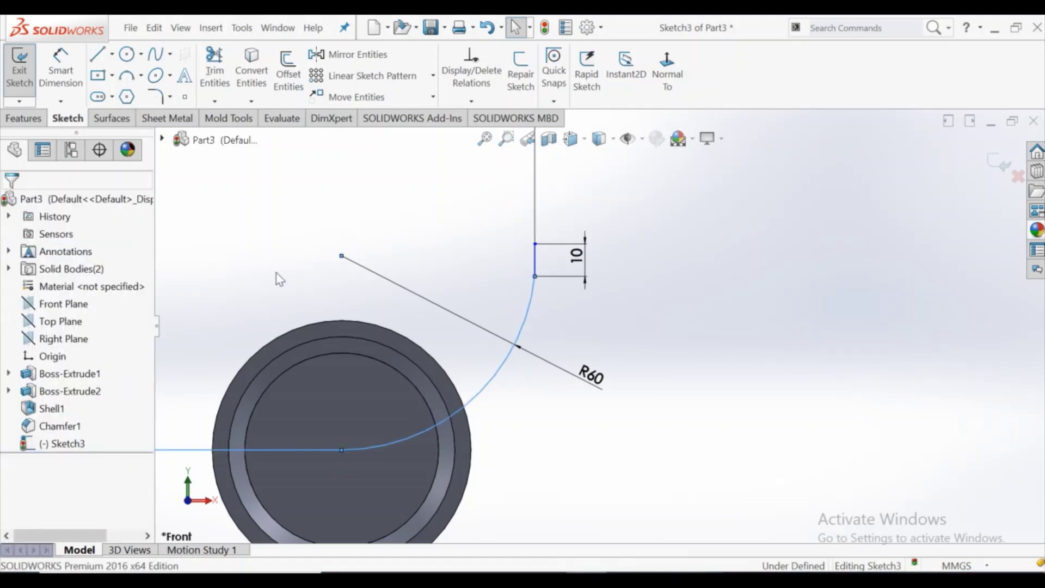
pyautogui.click(535, 296)
pyautogui.keyDown('ctrl'); pyautogui.click(535, 262); pyautogui.keyUp('ctrl')
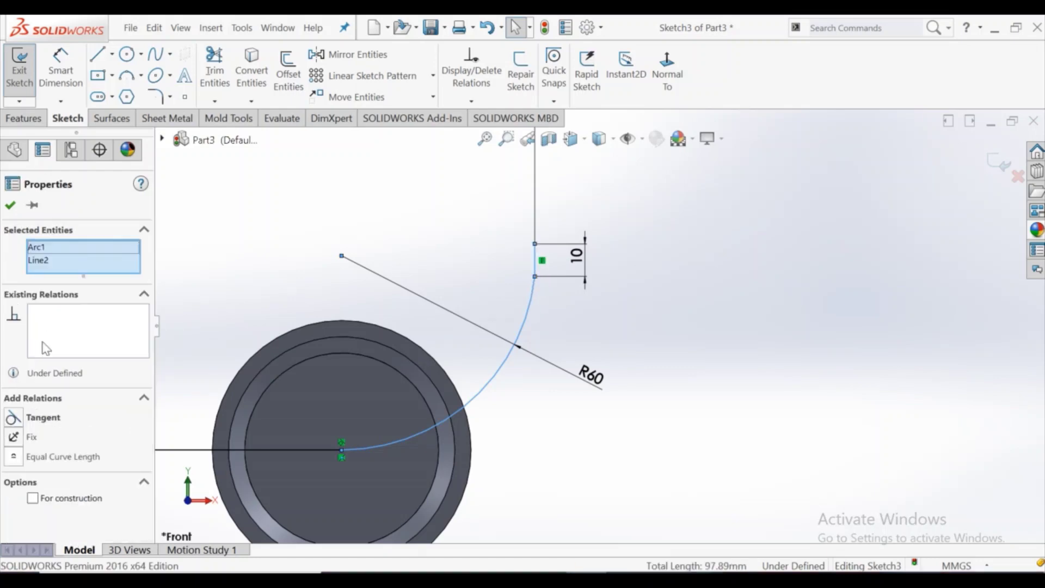
pyautogui.click(41, 419)
pyautogui.click(604, 326)
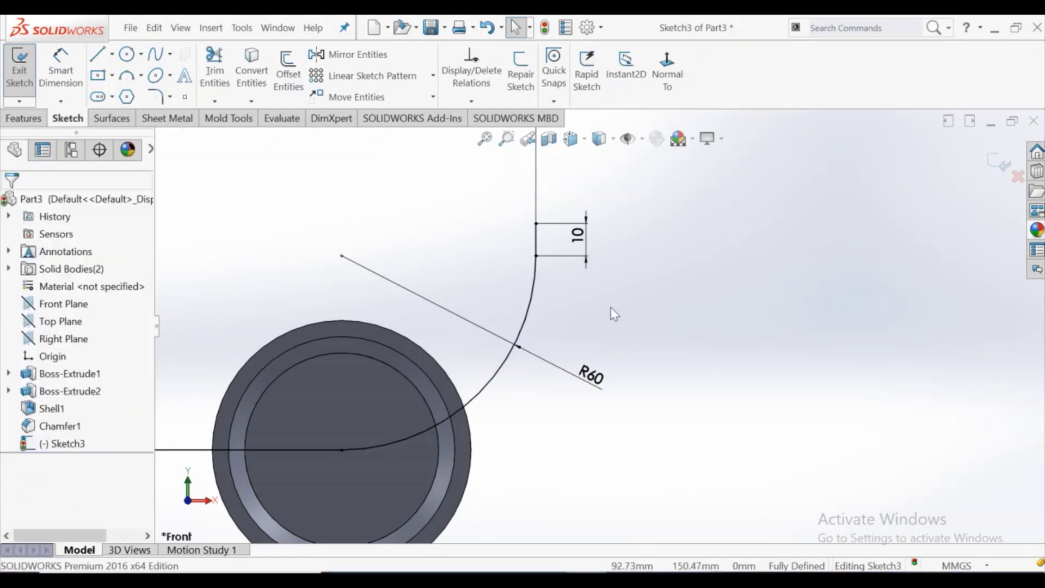
pyautogui.scroll(-3, 604, 326)
pyautogui.scroll(-5, 562, 340)
pyautogui.scroll(4, 563, 340)
pyautogui.scroll(2, 563, 340)
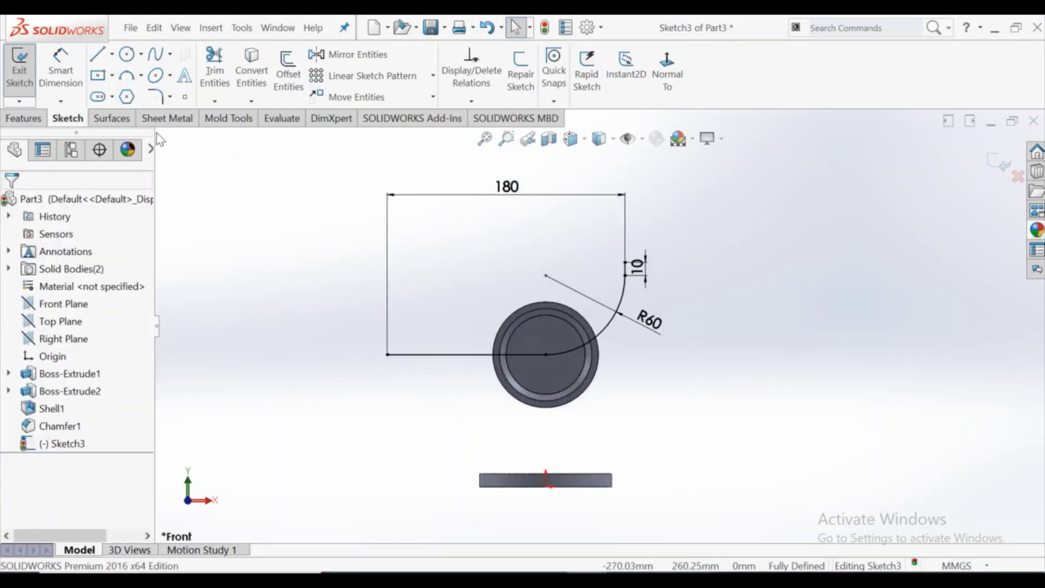
pyautogui.click(18, 77)
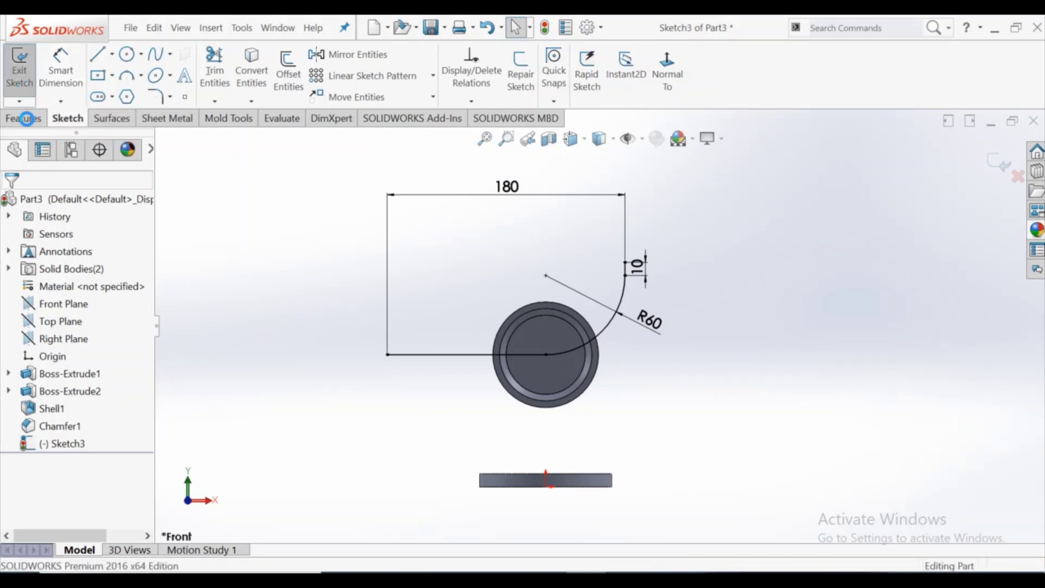
# Sweep a Ø50 circular profile along the path sketch to create Sweep1
pyautogui.click(24, 118)
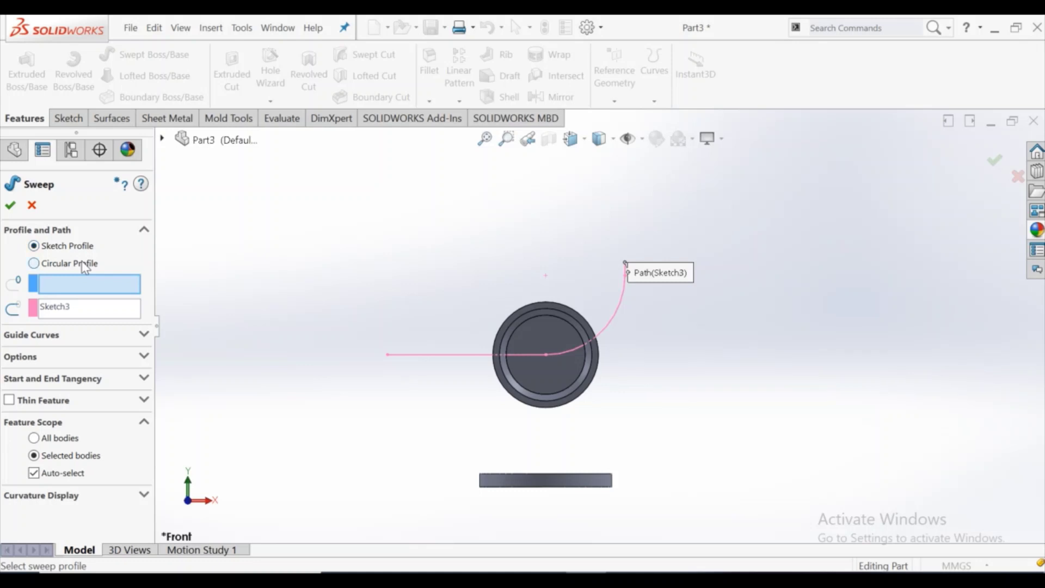
pyautogui.click(34, 264)
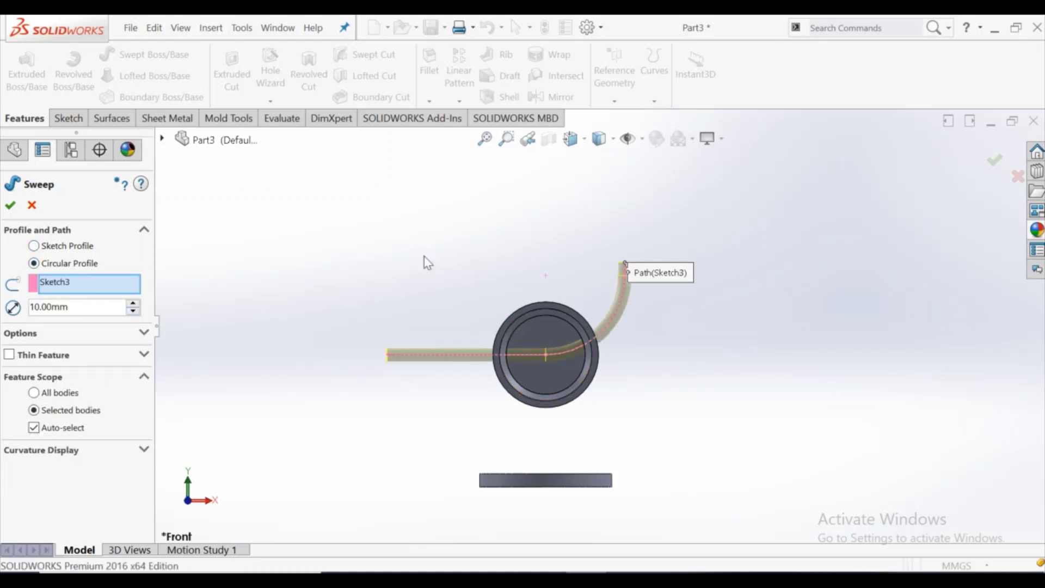
pyautogui.moveTo(424, 256)
pyautogui.mouseDown(button='middle')
pyautogui.moveTo(471, 272)
pyautogui.moveTo(410, 303)
pyautogui.moveTo(429, 302)
pyautogui.mouseUp(button='middle')
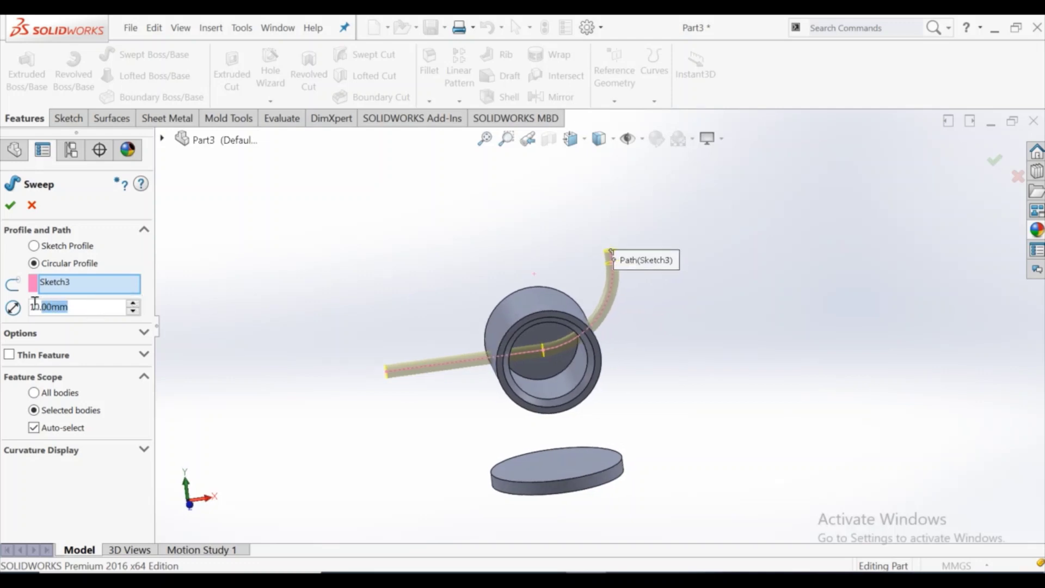
pyautogui.write('4')
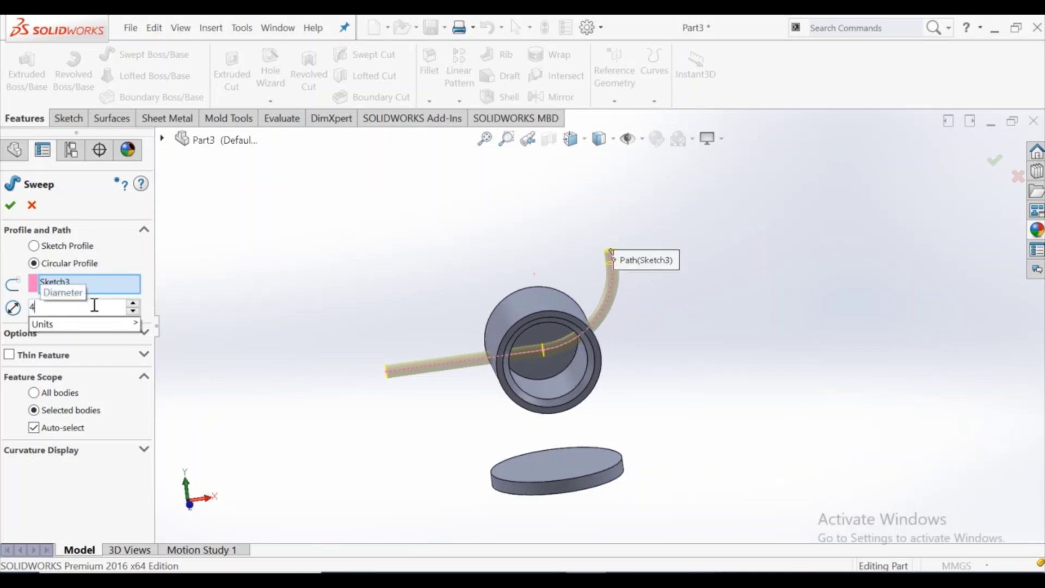
pyautogui.press('BackSpace')
pyautogui.write('50')
pyautogui.press('Return')
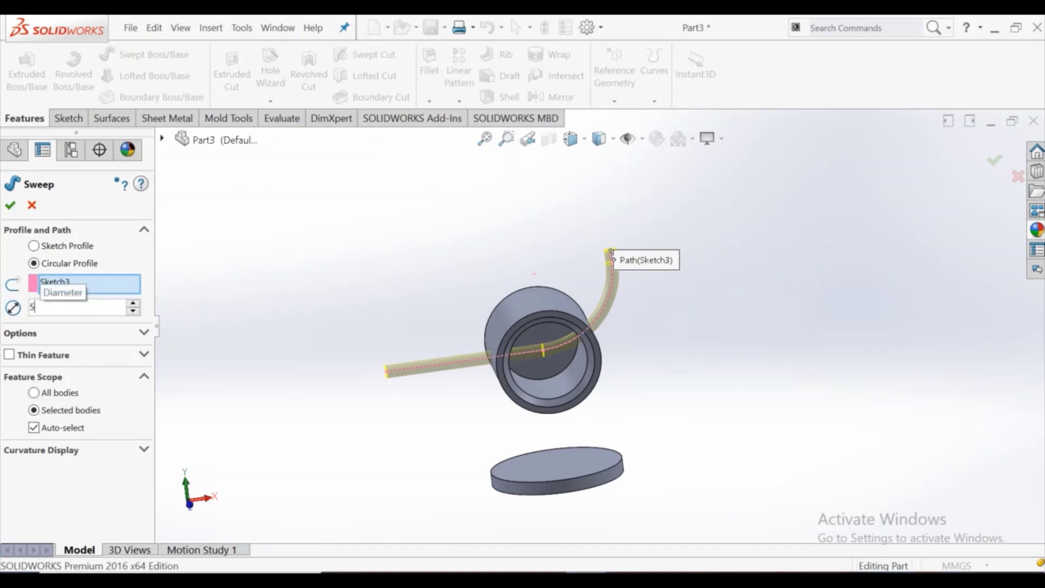
pyautogui.click(11, 206)
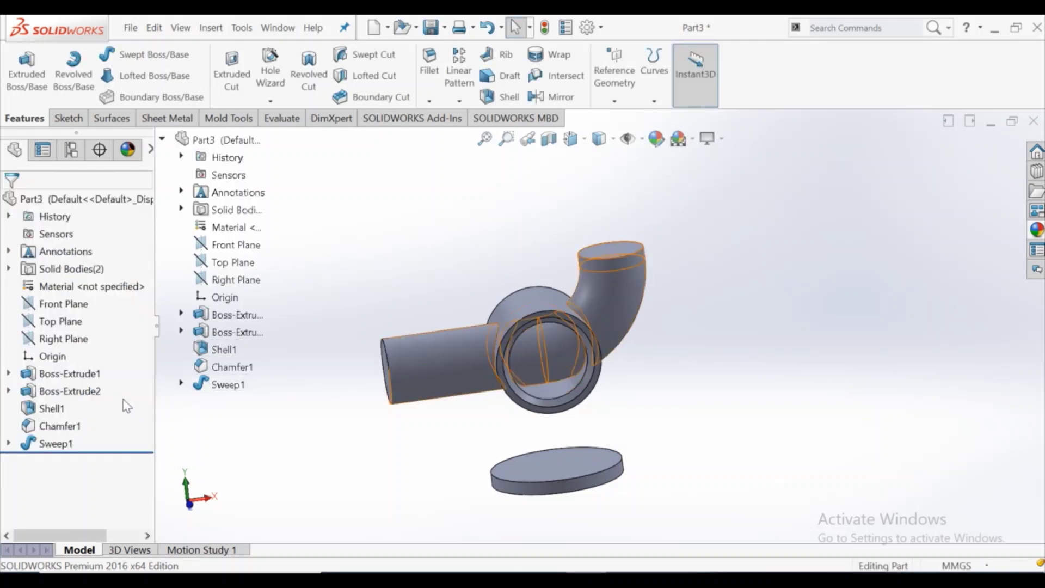
# Try moving Boss-Extrude2 below Sweep1 in the tree, then orbit to inspect the part
pyautogui.moveTo(70, 390); pyautogui.dragTo(72, 423)
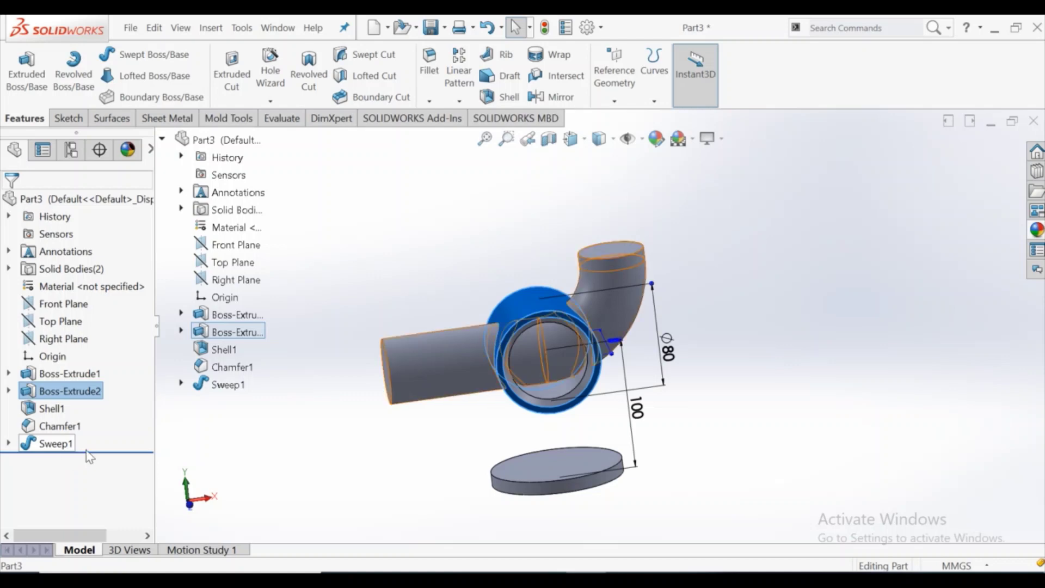
pyautogui.moveTo(70, 455); pyautogui.dragTo(344, 442)
pyautogui.click(339, 428)
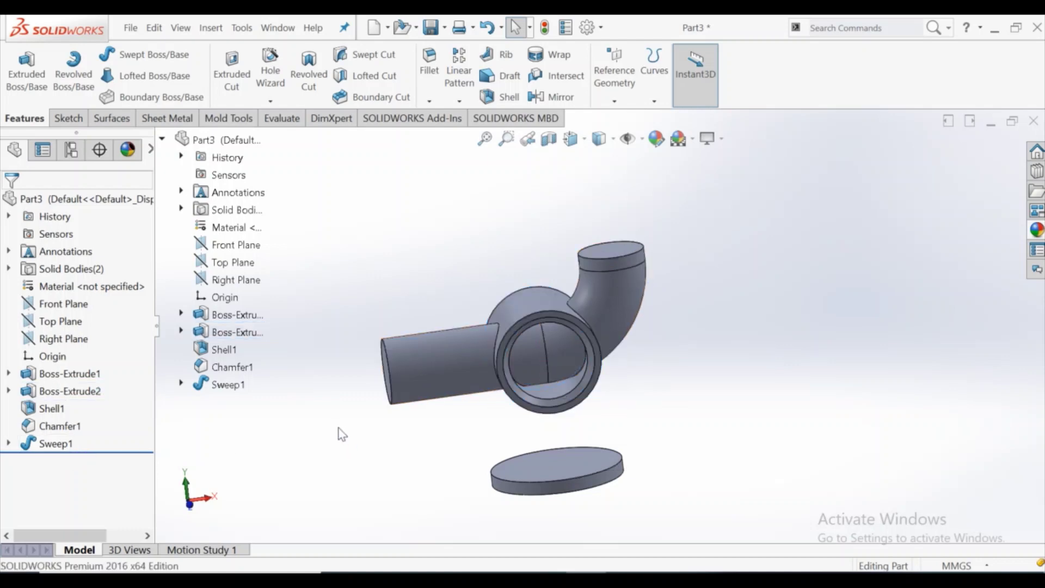
pyautogui.moveTo(503, 424)
pyautogui.mouseDown(button='middle')
pyautogui.moveTo(483, 366)
pyautogui.moveTo(171, 415)
pyautogui.mouseUp(button='middle')
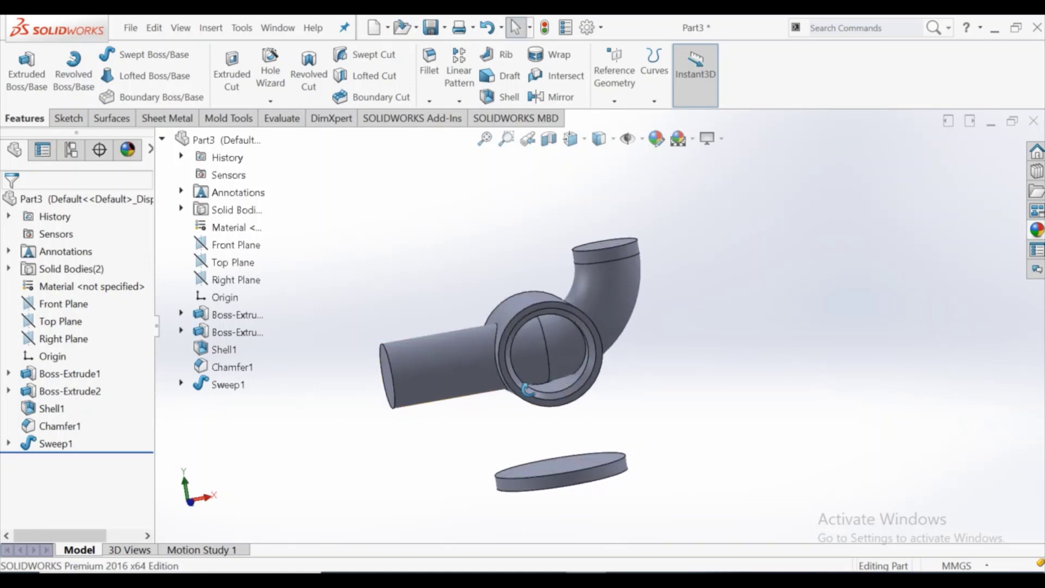
pyautogui.moveTo(472, 404); pyautogui.dragTo(261, 213, button='middle')
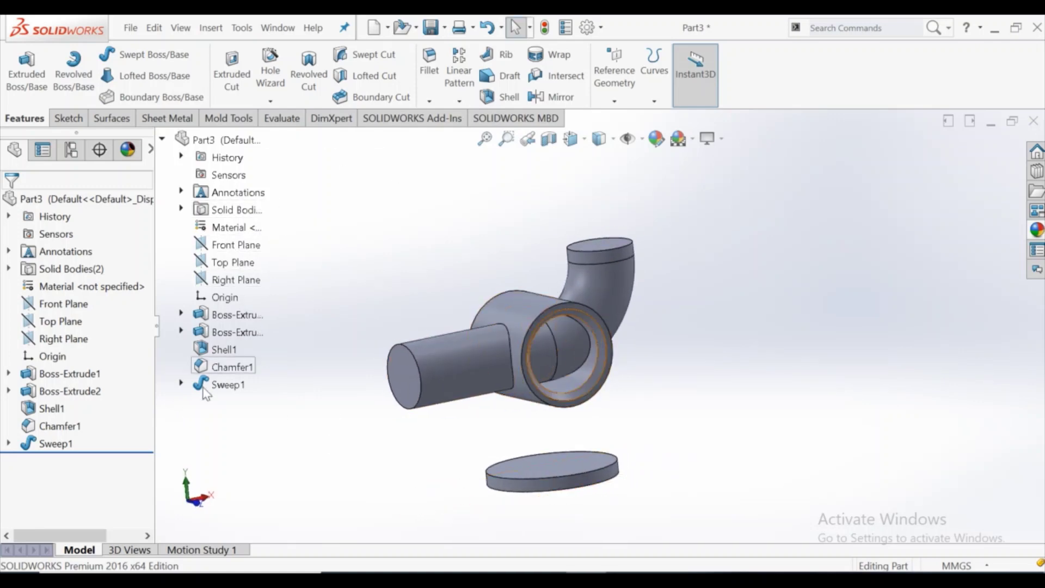
# Inspect Sweep1's Sketch3 path, then orbit the part so the large bore faces forward
pyautogui.click(9, 443)
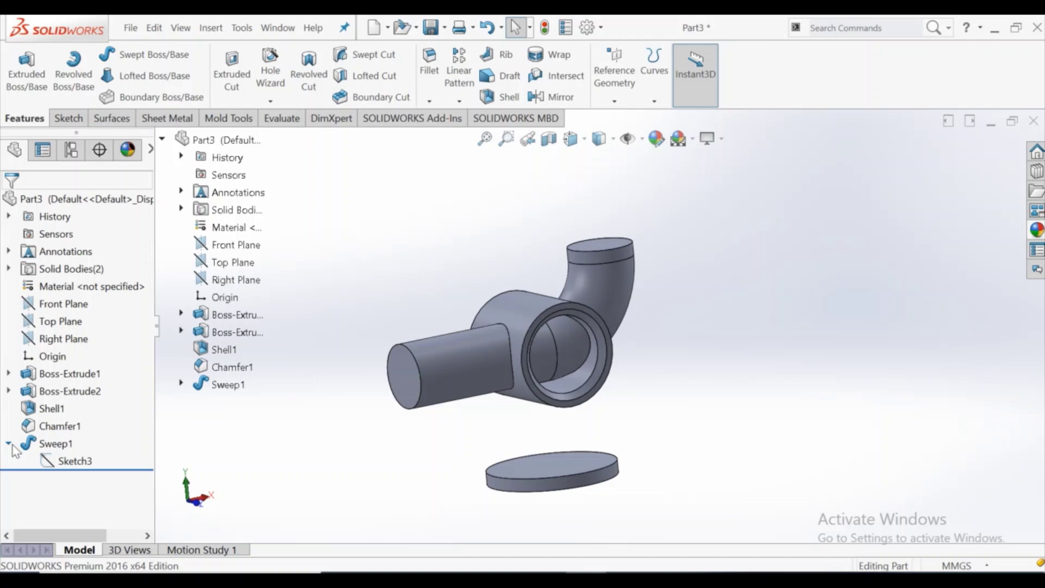
pyautogui.click(75, 460)
pyautogui.click(69, 119)
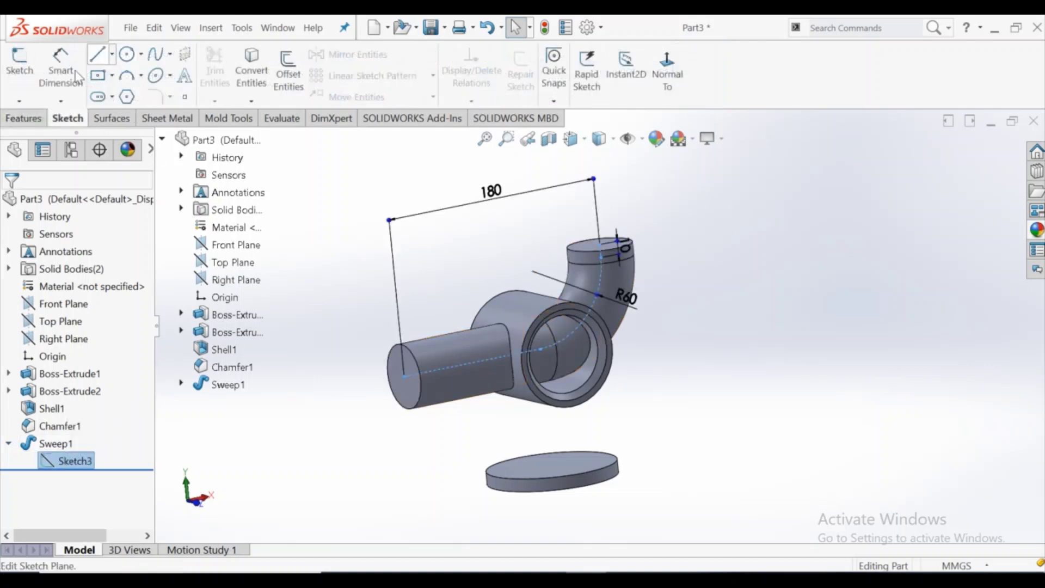
pyautogui.click(25, 118)
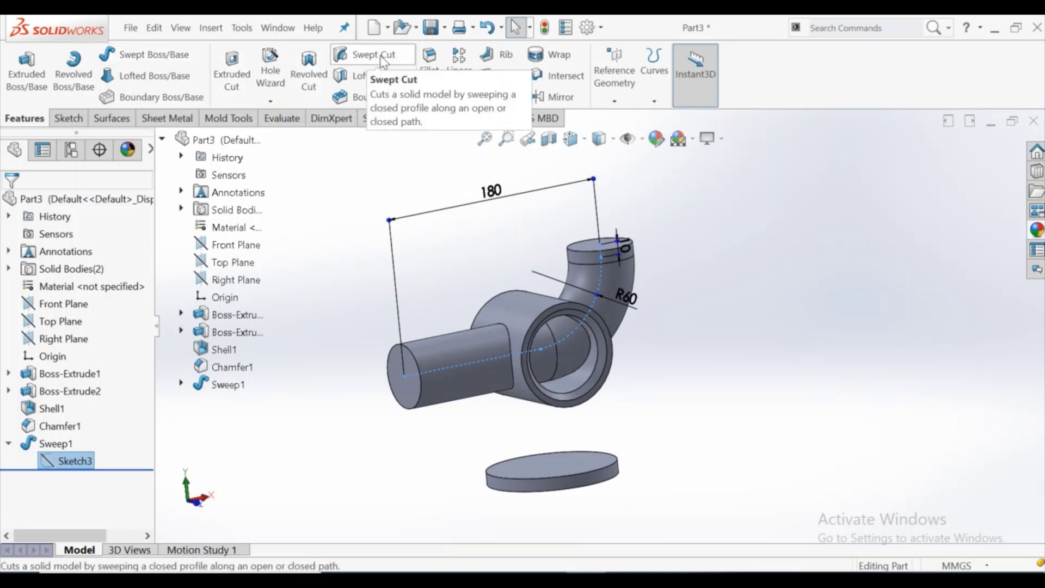
pyautogui.click(378, 236)
pyautogui.moveTo(378, 235)
pyautogui.mouseDown(button='middle')
pyautogui.moveTo(553, 361)
pyautogui.moveTo(566, 348)
pyautogui.mouseUp(button='middle')
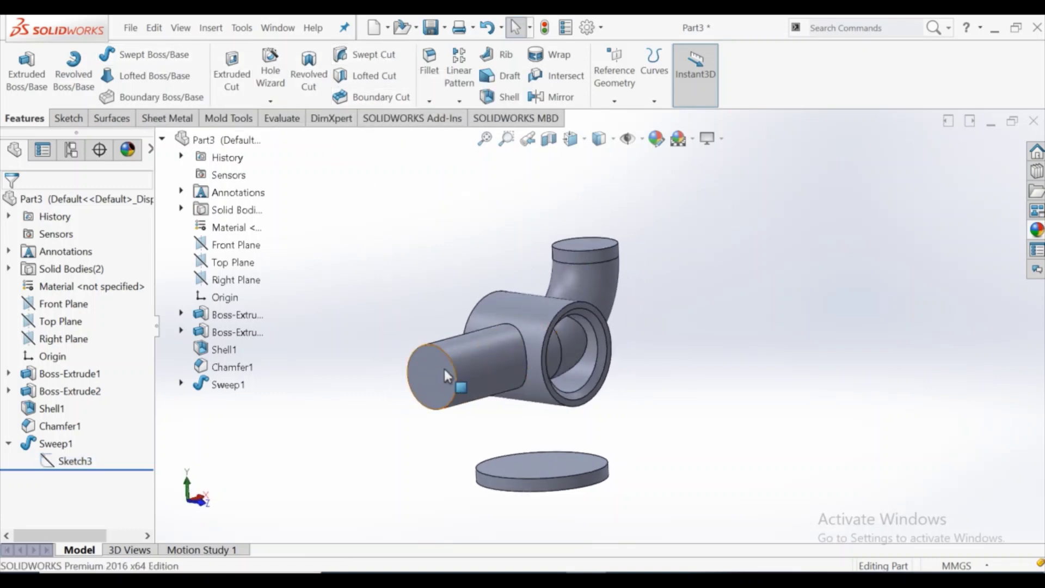
pyautogui.moveTo(445, 369)
pyautogui.mouseDown(button='middle')
pyautogui.moveTo(499, 274)
pyautogui.moveTo(523, 255)
pyautogui.mouseUp(button='middle')
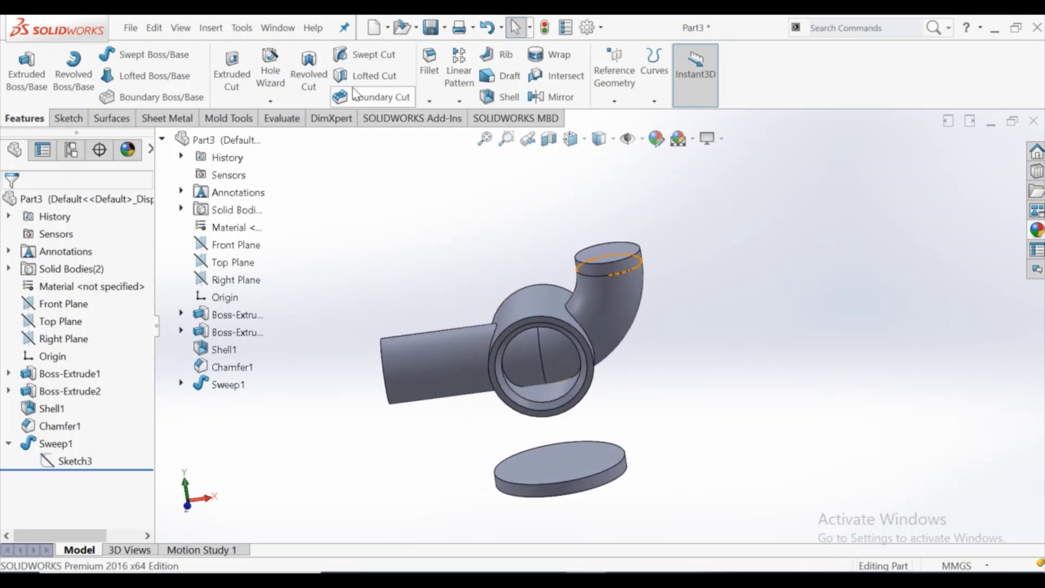
# Cut a 40 mm circular-profile swept cut along the Sketch3 path through the pipe
pyautogui.click(353, 56)
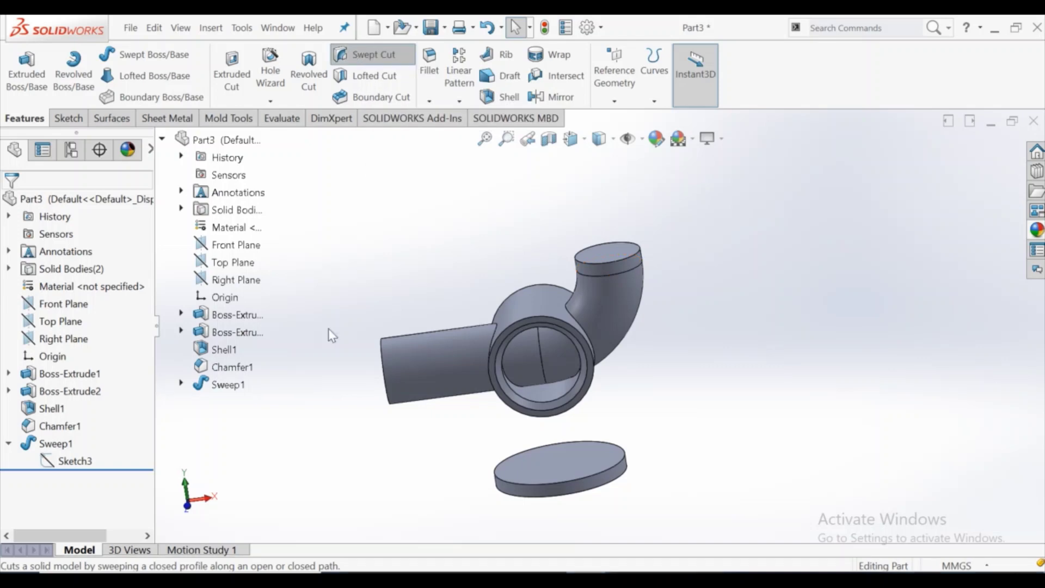
pyautogui.click(74, 266)
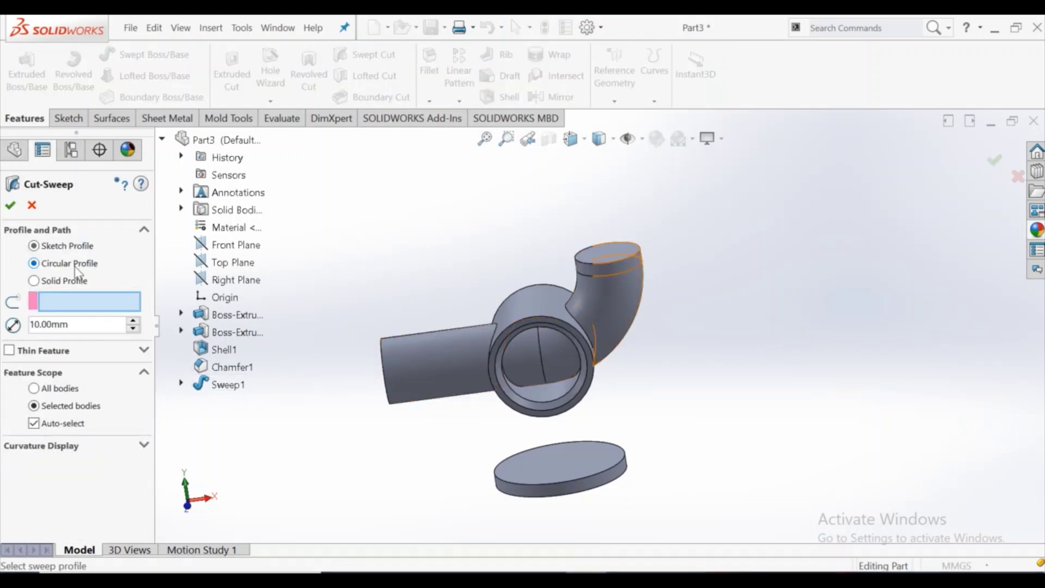
pyautogui.click(181, 384)
pyautogui.click(231, 403)
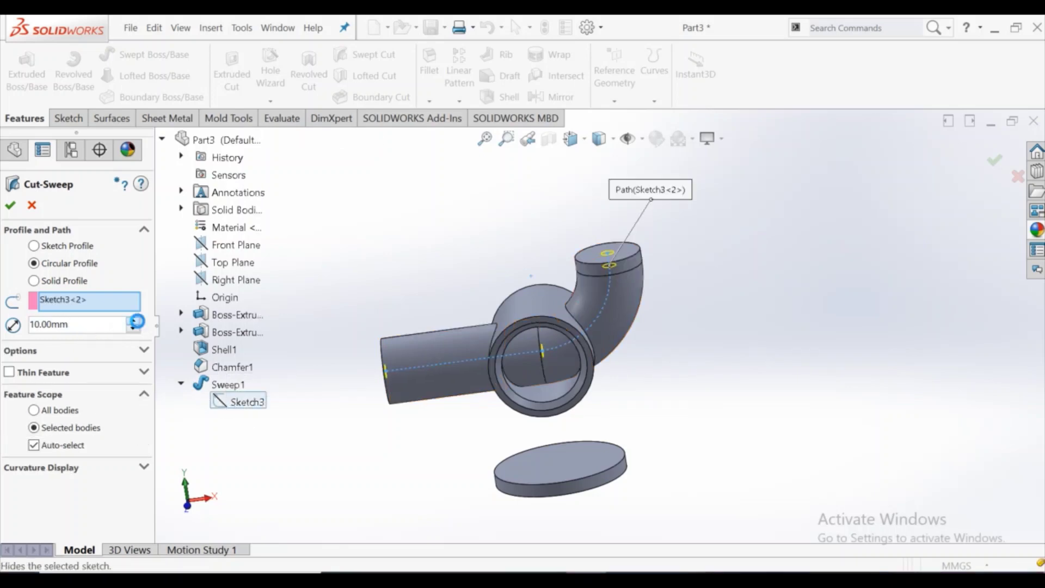
pyautogui.click(134, 320)
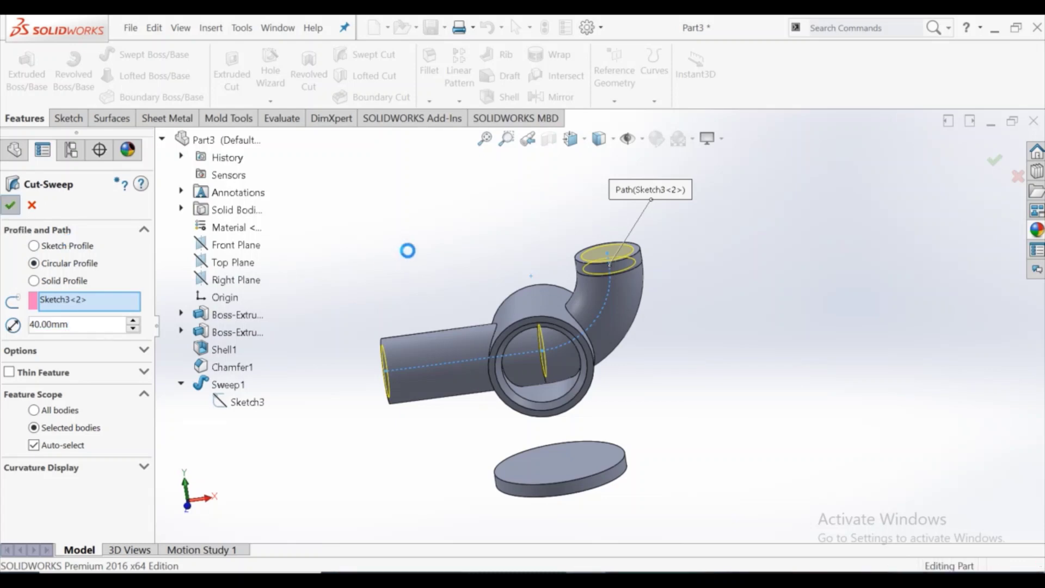
pyautogui.moveTo(413, 257)
pyautogui.mouseDown(button='middle')
pyautogui.moveTo(501, 293)
pyautogui.moveTo(489, 224)
pyautogui.moveTo(466, 205)
pyautogui.mouseUp(button='middle')
# Start a new sketch on the inner face of the ring opening
pyautogui.scroll(-2, 542, 356)
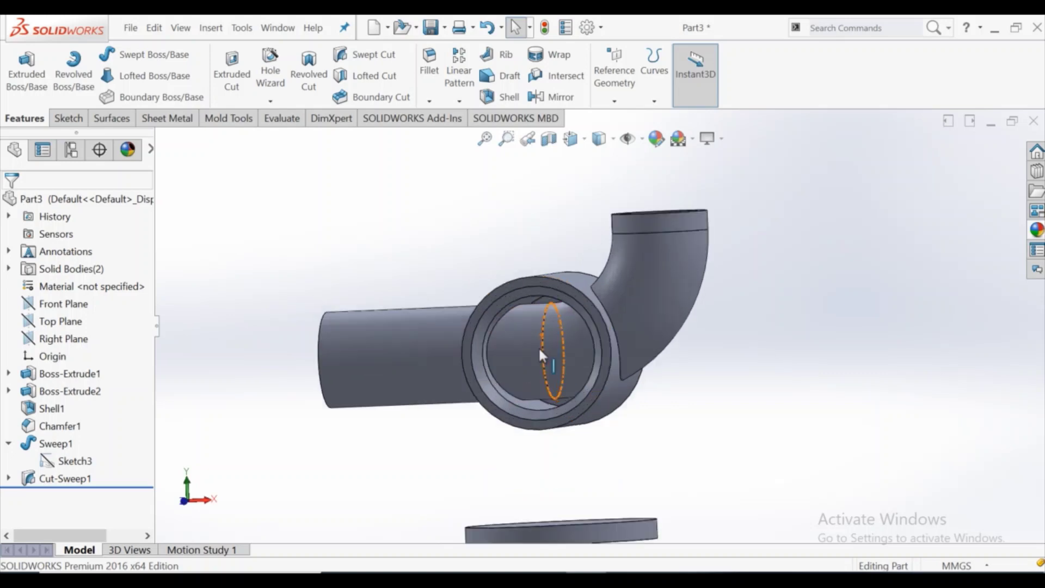
pyautogui.scroll(-5, 538, 347)
pyautogui.click(615, 465)
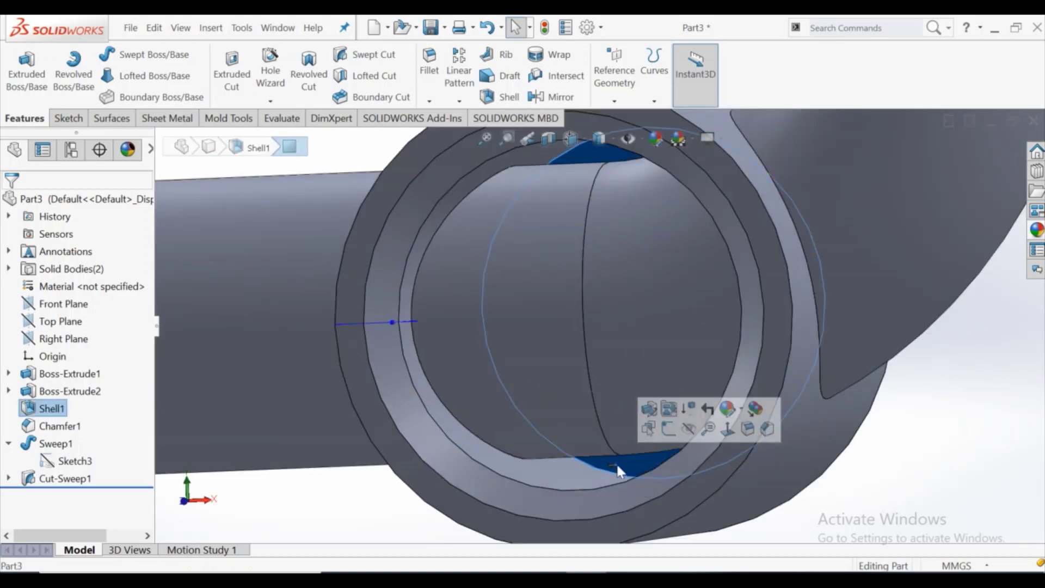
pyautogui.click(667, 430)
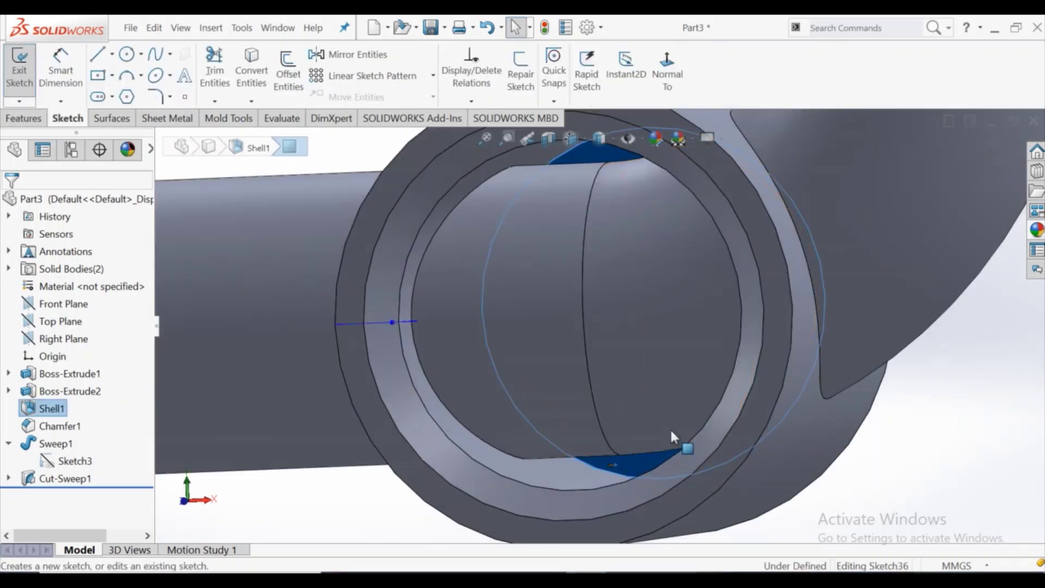
# Extrude-cut the sketch 80 mm, flipped toward the left end, then inspect the opening
pyautogui.click(25, 118)
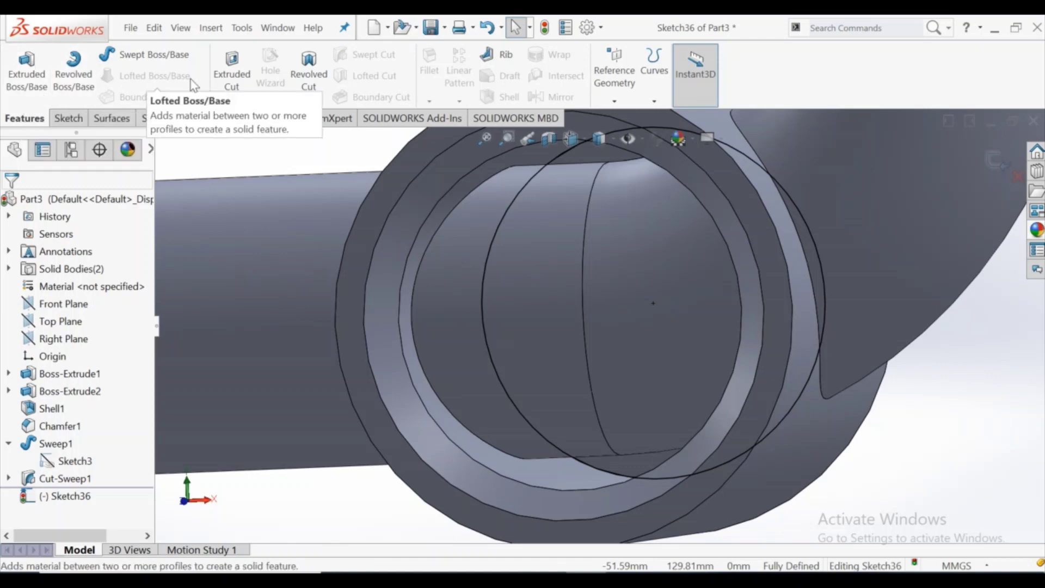
pyautogui.click(234, 92)
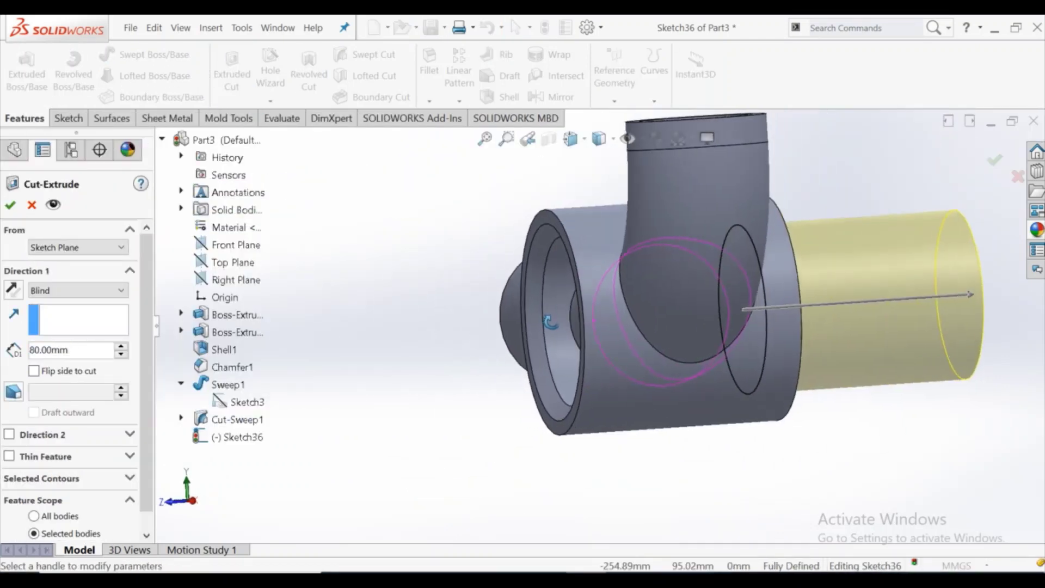
pyautogui.moveTo(974, 297); pyautogui.dragTo(511, 325)
pyautogui.click(12, 209)
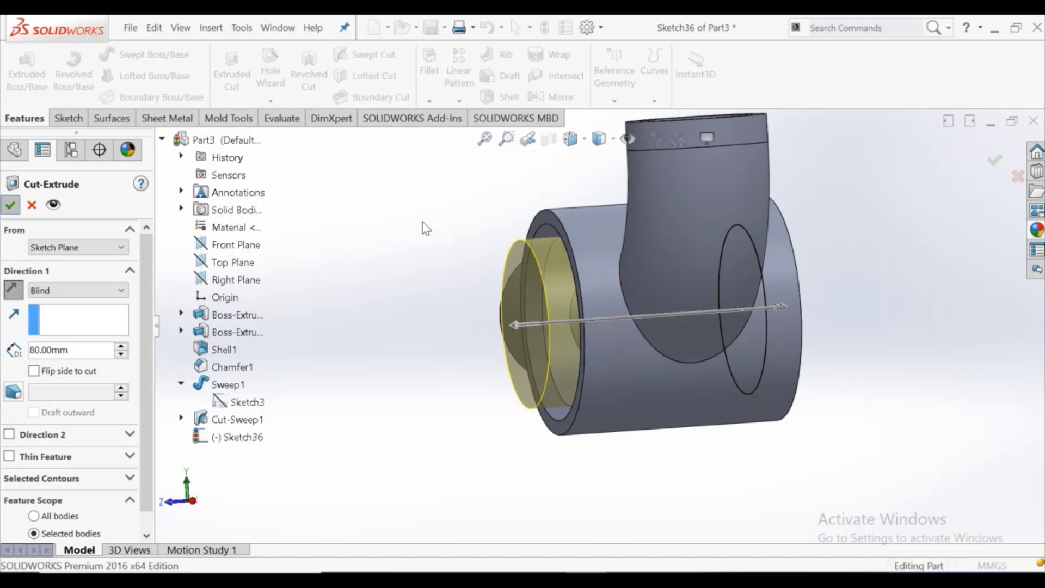
pyautogui.moveTo(466, 245); pyautogui.dragTo(562, 261, button='middle')
pyautogui.scroll(-2, 602, 289)
pyautogui.scroll(-4, 822, 310)
pyautogui.moveTo(822, 310)
pyautogui.mouseDown(button='middle')
pyautogui.moveTo(764, 321)
pyautogui.moveTo(706, 352)
pyautogui.moveTo(632, 303)
pyautogui.mouseUp(button='middle')
pyautogui.scroll(3, 632, 304)
pyautogui.scroll(3, 557, 296)
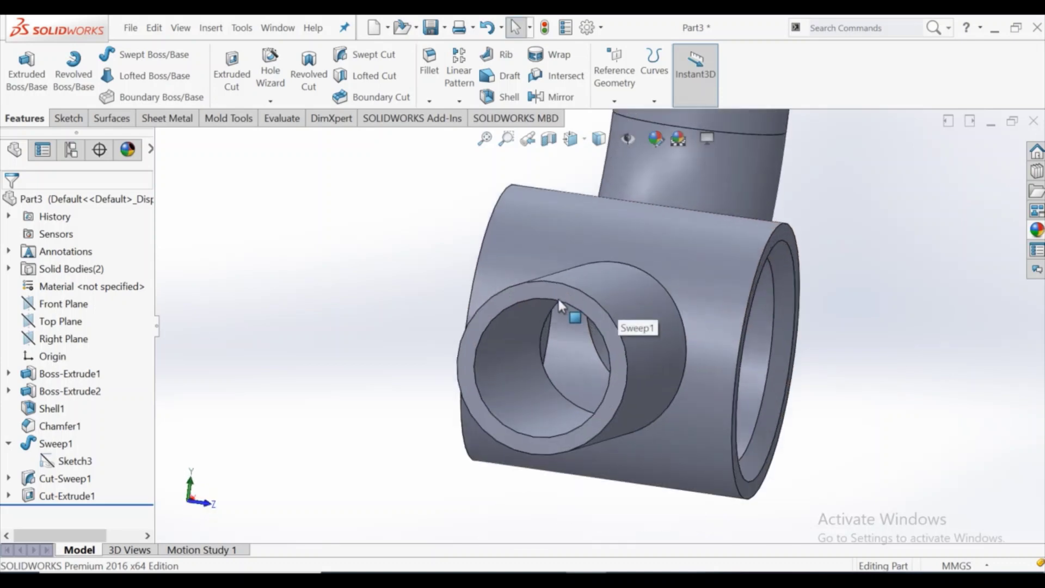
# Start a sketch on the pipe-end ring face, viewed normal to the plane
pyautogui.click(553, 293)
pyautogui.click(599, 254)
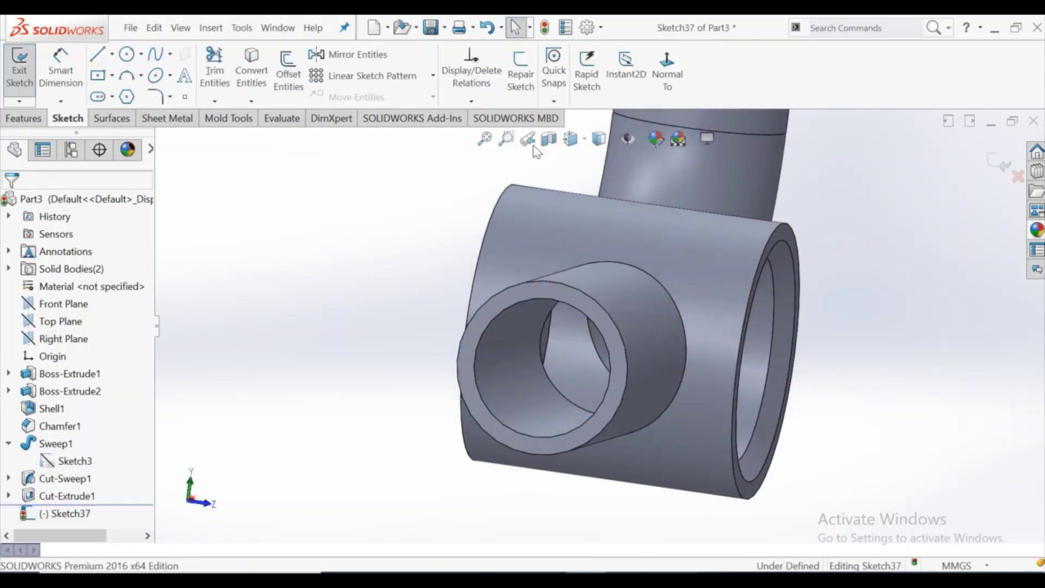
pyautogui.click(666, 79)
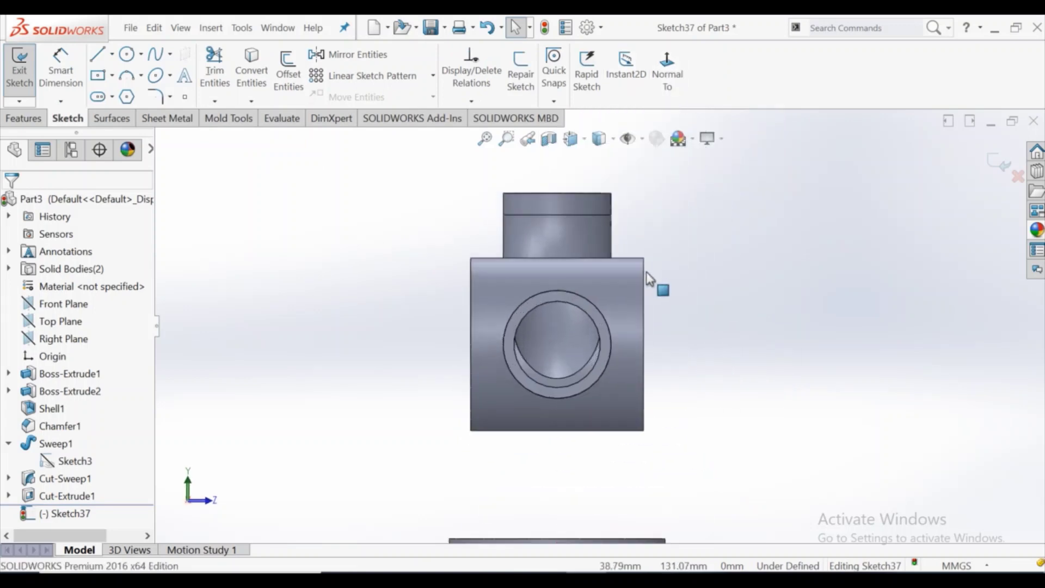
pyautogui.scroll(1, 625, 376)
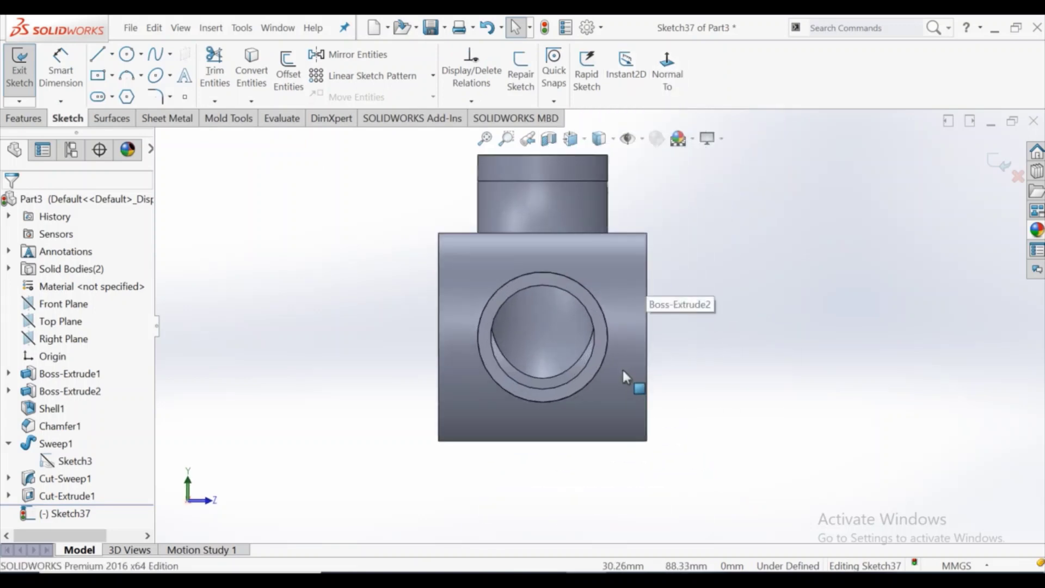
# Draw a circle centred on the hole and dimension it to Ø60 mm
pyautogui.click(128, 55)
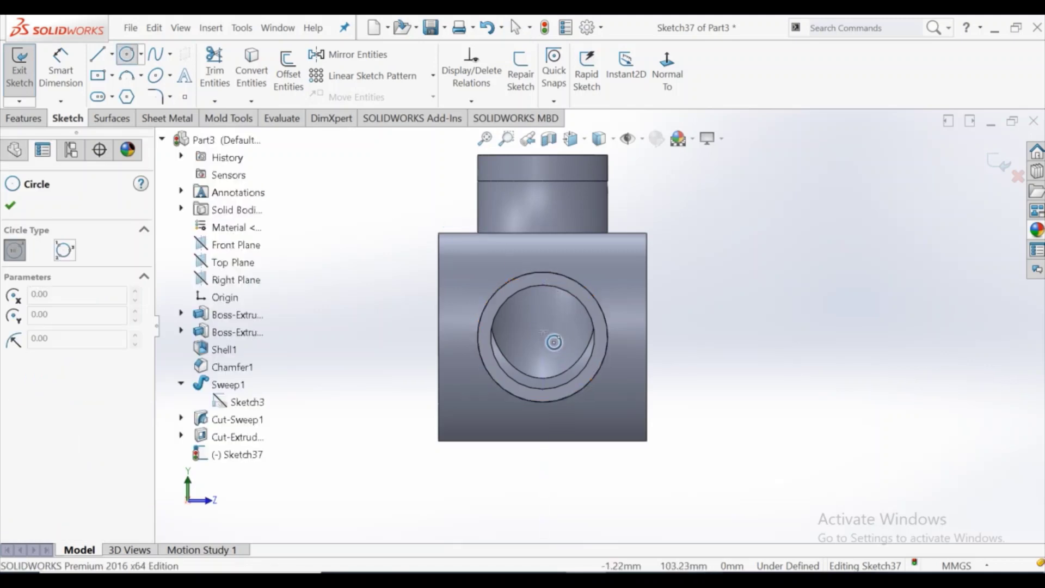
pyautogui.click(542, 337)
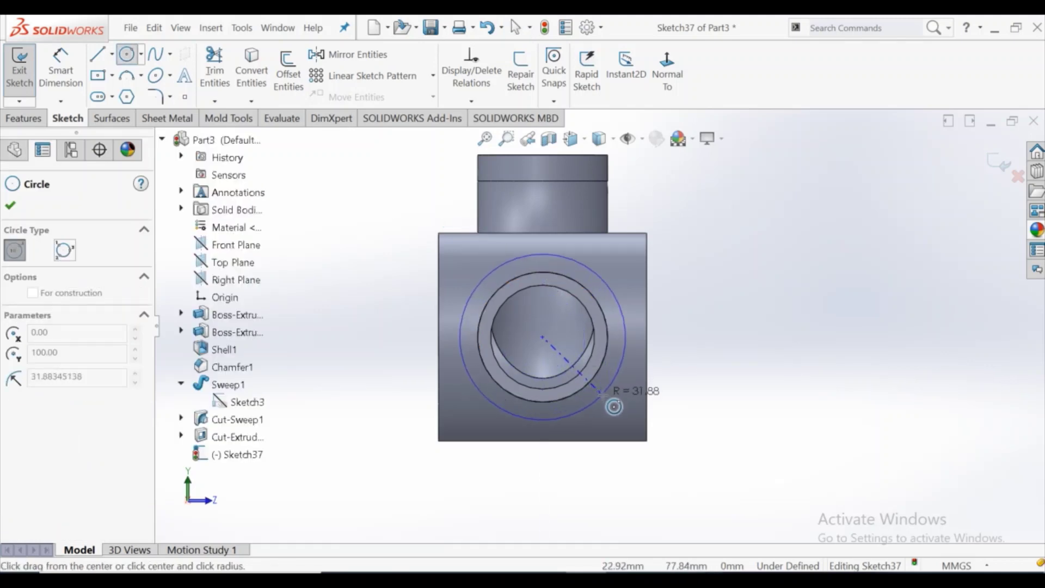
pyautogui.click(605, 400)
pyautogui.rightClick(739, 259)
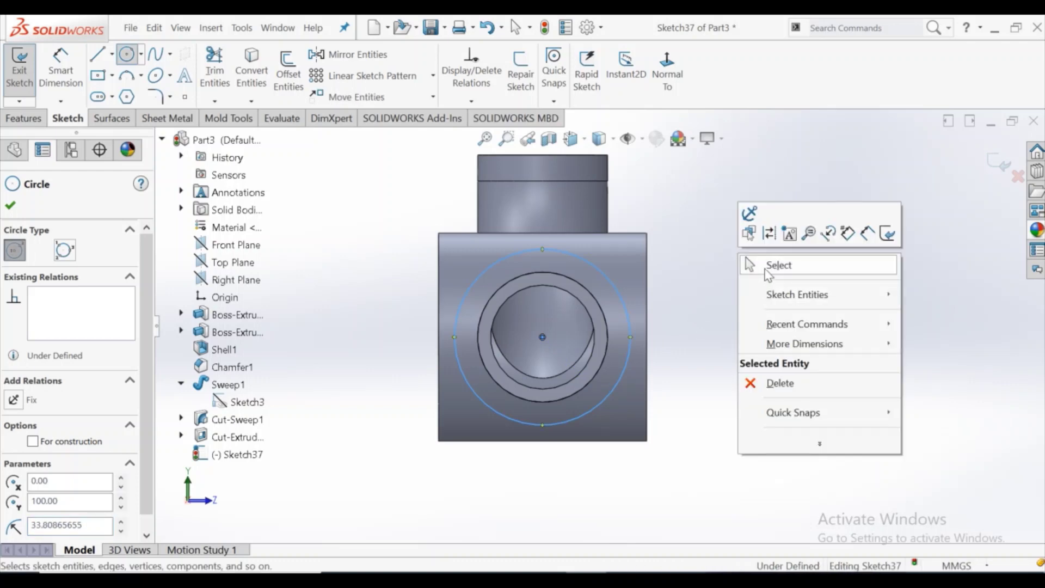
pyautogui.click(762, 264)
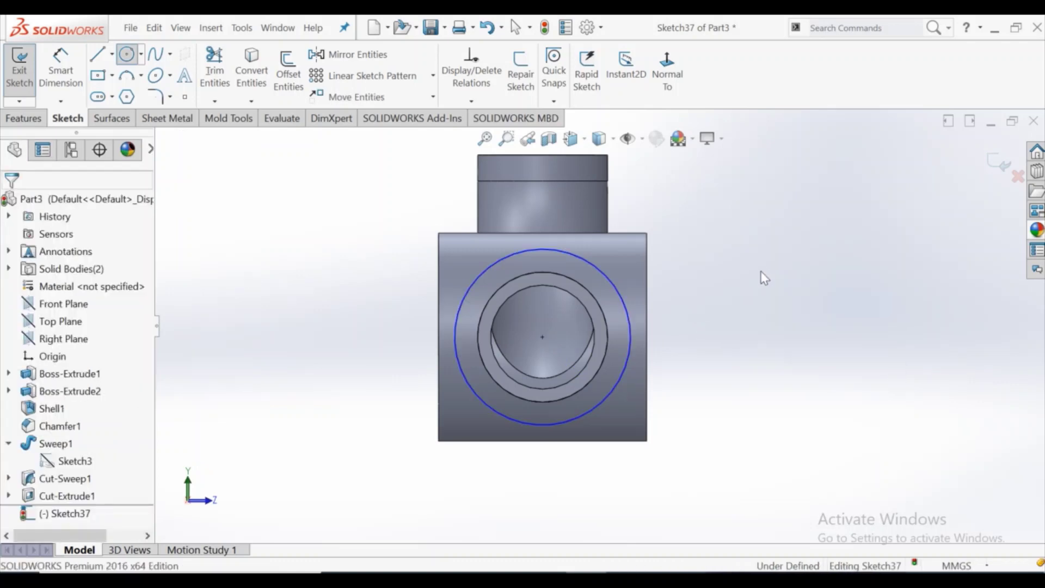
pyautogui.click(60, 70)
pyautogui.click(615, 277)
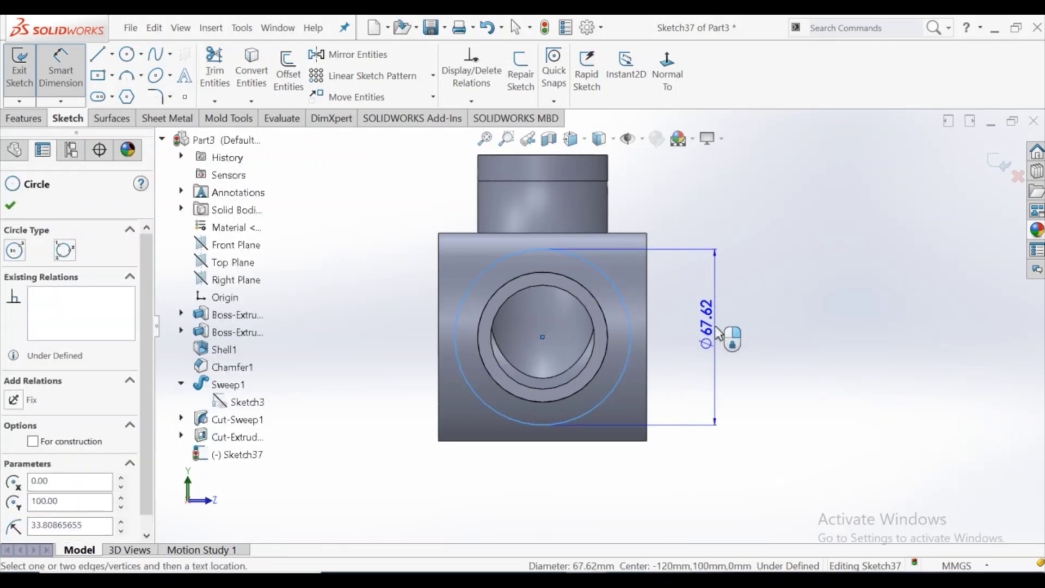
pyautogui.click(717, 331)
pyautogui.write('60')
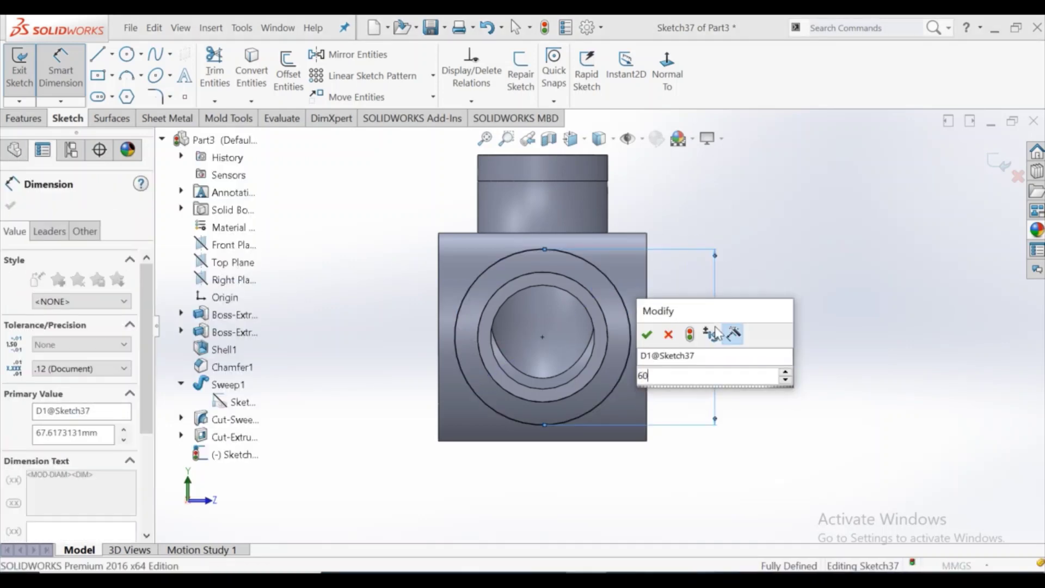
pyautogui.press('Return')
pyautogui.click(815, 314)
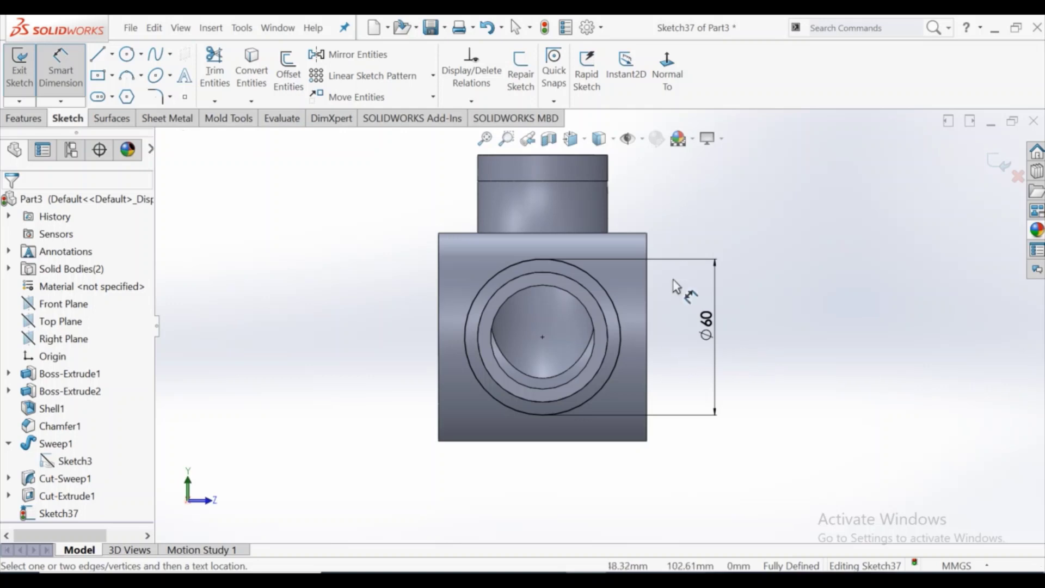
# Convert the circular pipe edge into sketch geometry
pyautogui.click(250, 73)
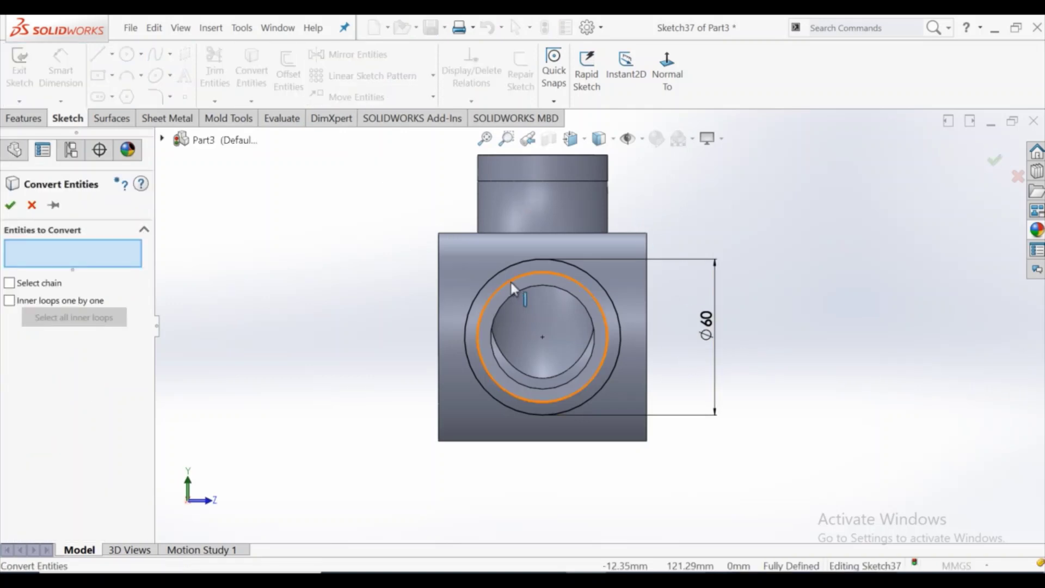
pyautogui.click(511, 282)
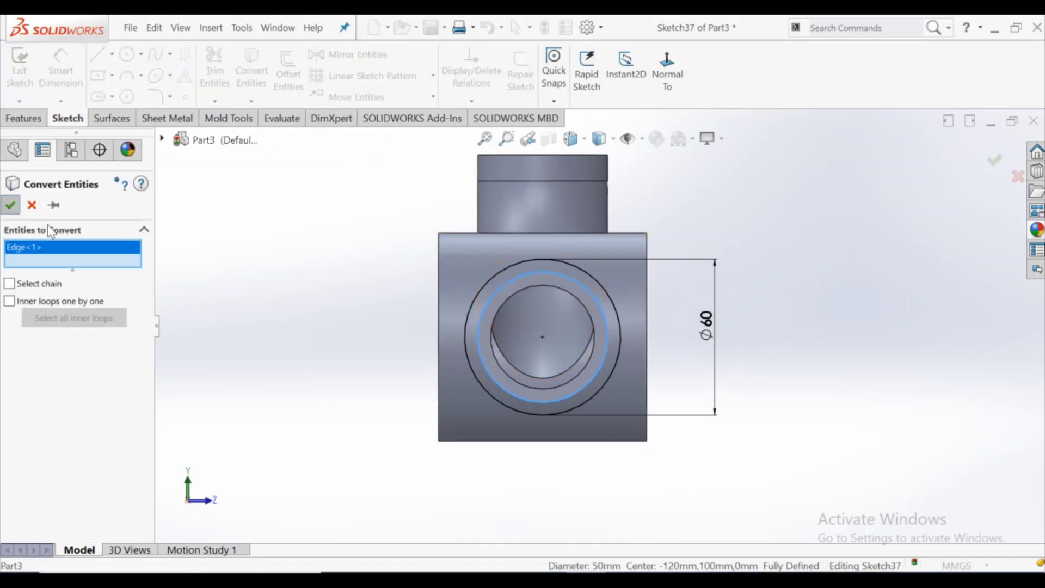
pyautogui.click(10, 205)
pyautogui.moveTo(381, 326); pyautogui.dragTo(449, 301, button='middle')
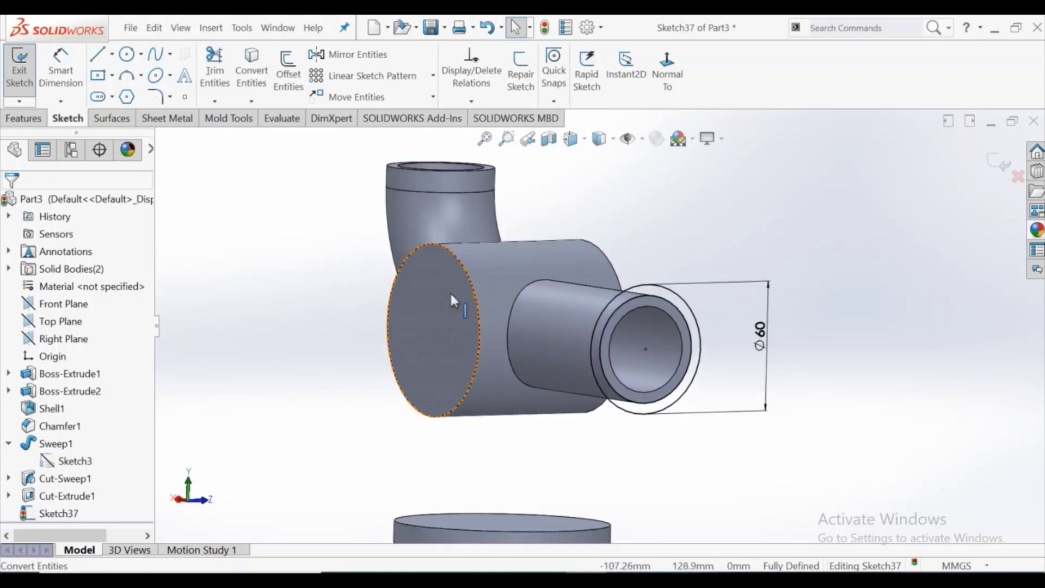
# Extrude the ring 20 mm blind in reversed direction toward the pipe
pyautogui.click(23, 118)
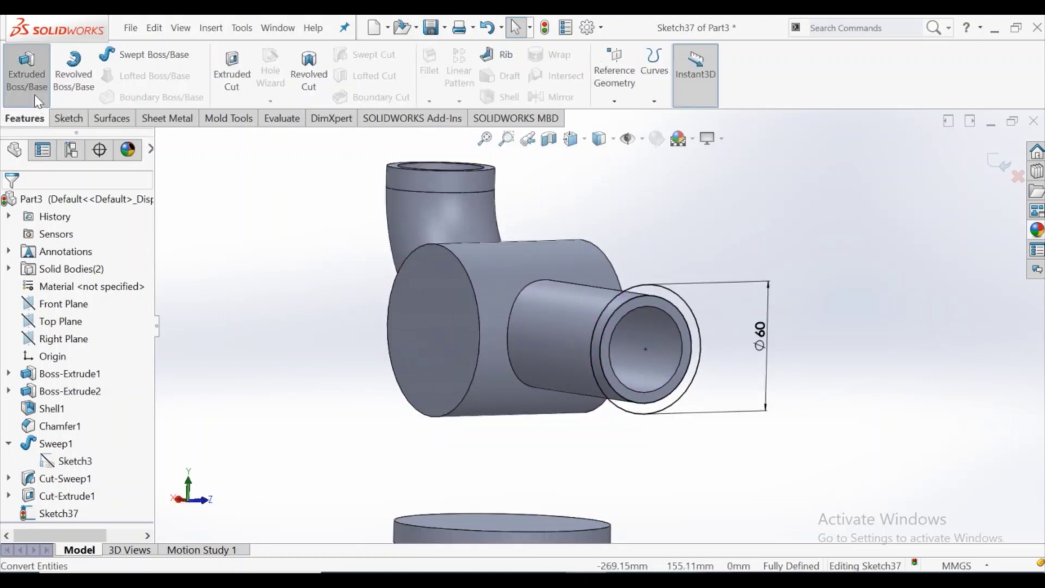
pyautogui.click(34, 93)
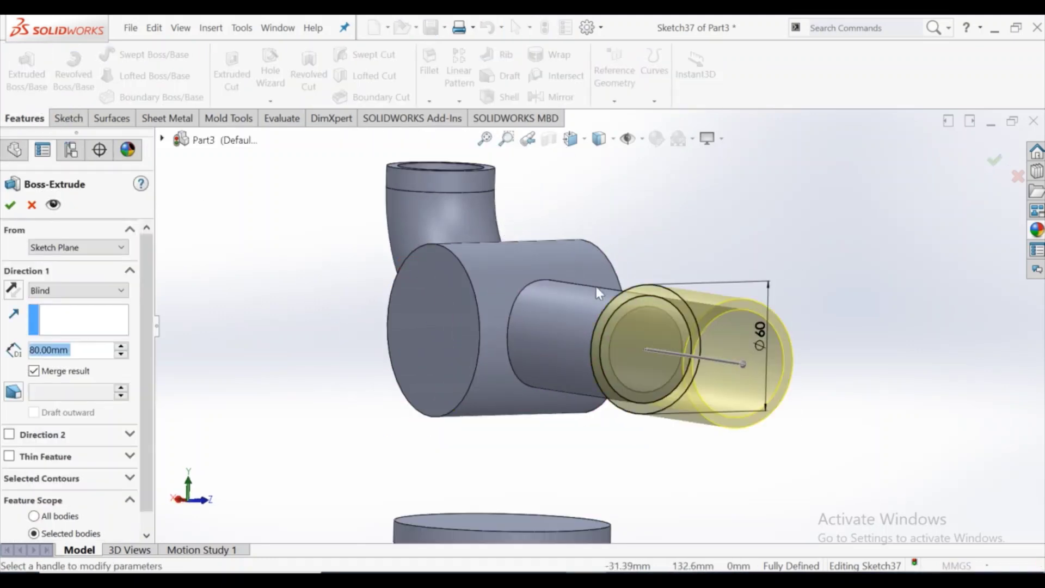
pyautogui.moveTo(596, 286); pyautogui.dragTo(315, 325, button='middle')
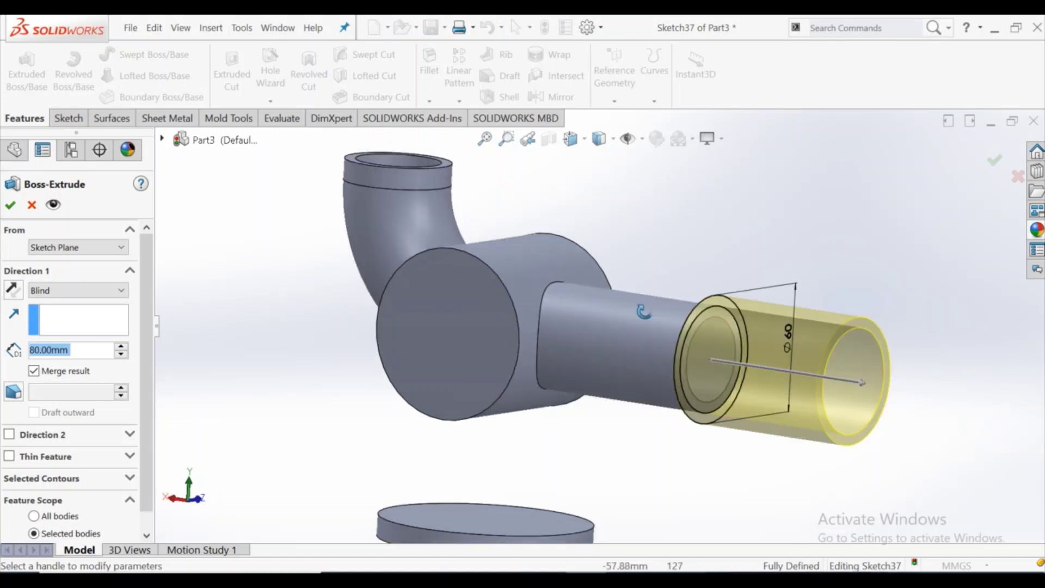
pyautogui.click(12, 290)
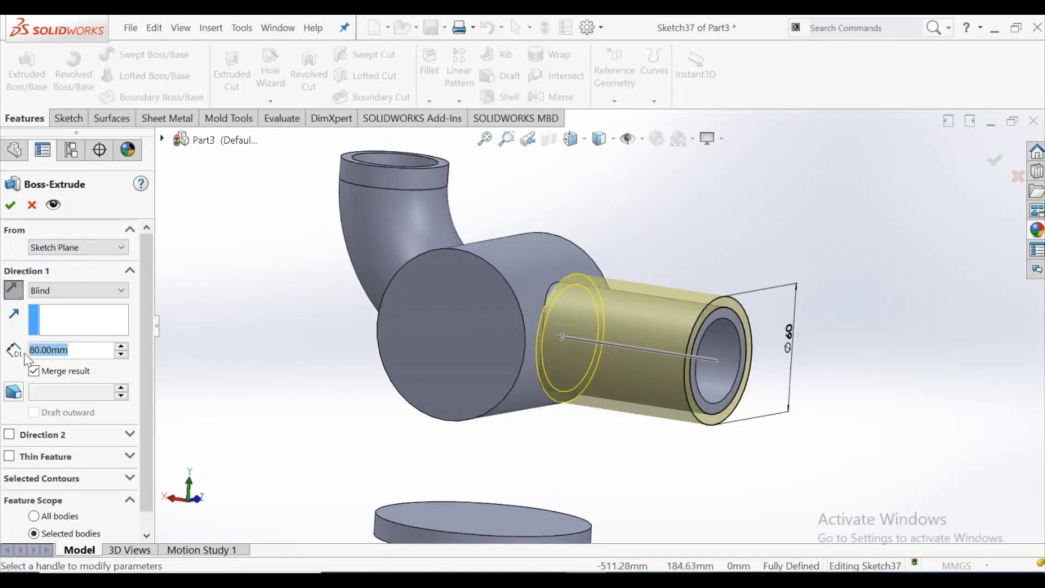
pyautogui.write('20')
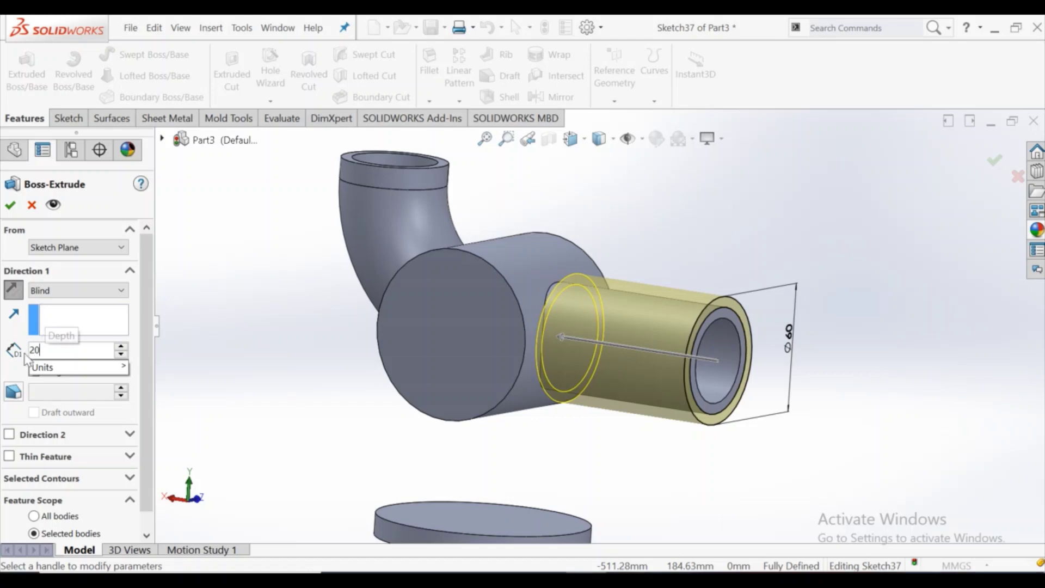
pyautogui.press('Return')
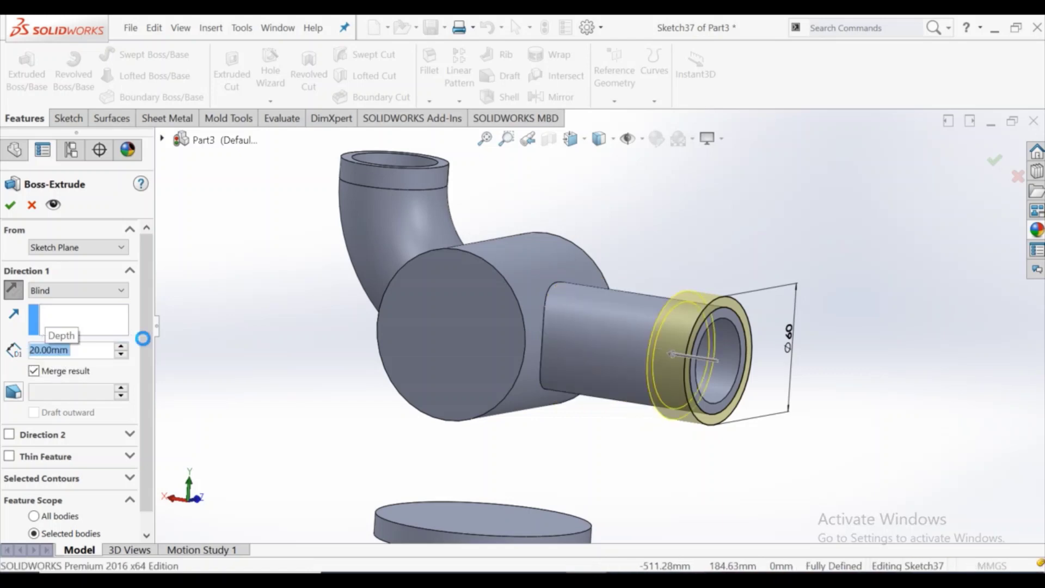
pyautogui.press('Return')
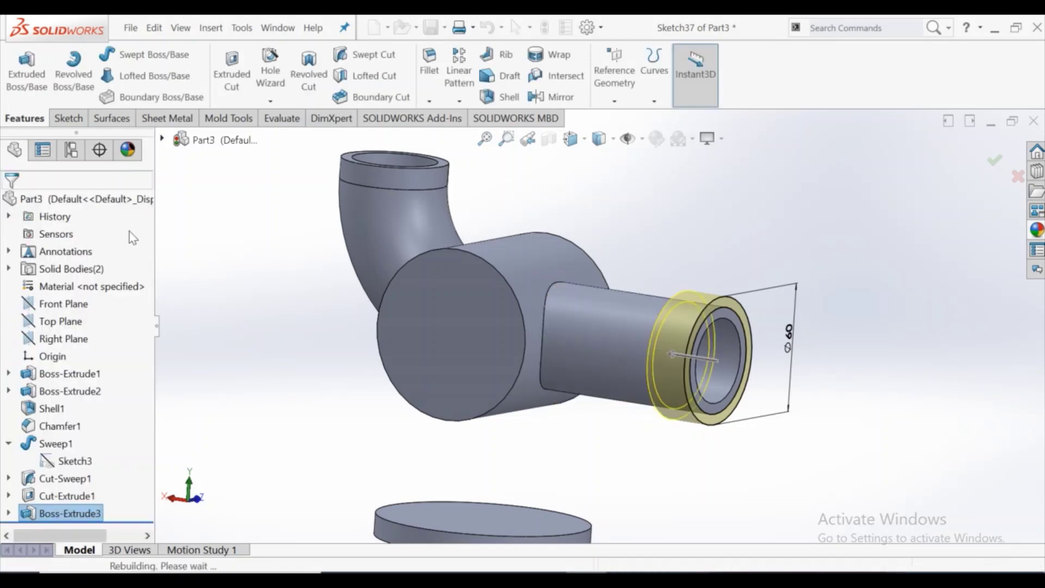
pyautogui.moveTo(584, 306)
pyautogui.mouseDown(button='middle')
pyautogui.moveTo(509, 299)
pyautogui.moveTo(631, 334)
pyautogui.mouseUp(button='middle')
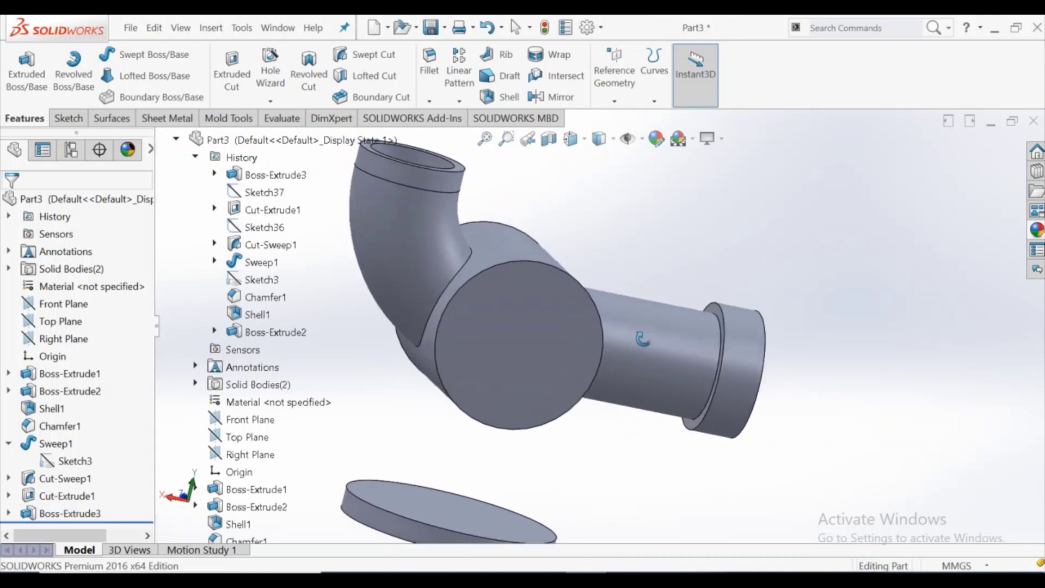
# Round the edge where the collar meets the pipe with a 10 mm fillet
pyautogui.scroll(-3, 668, 346)
pyautogui.scroll(-2, 669, 346)
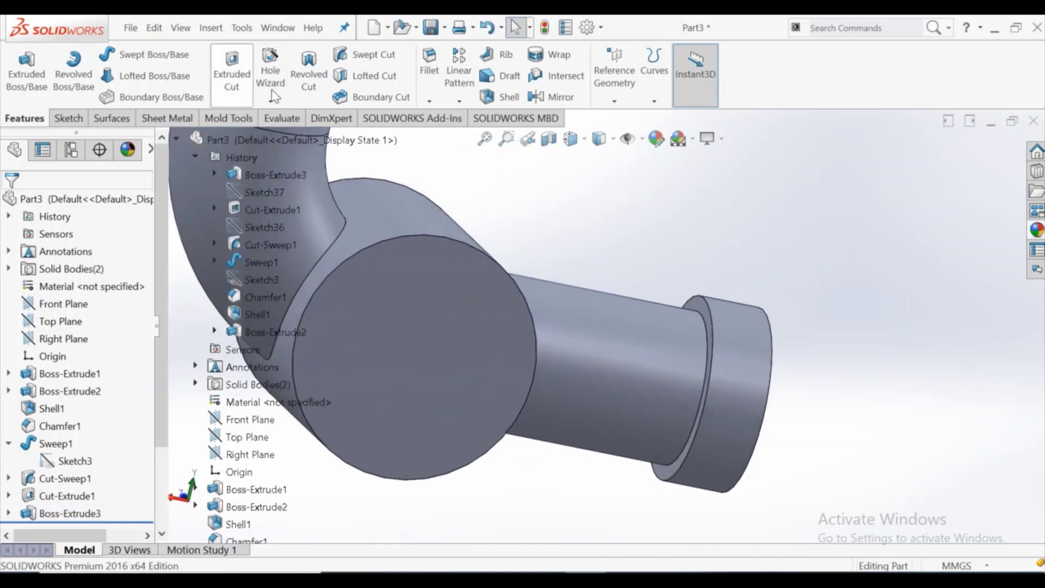
pyautogui.click(426, 68)
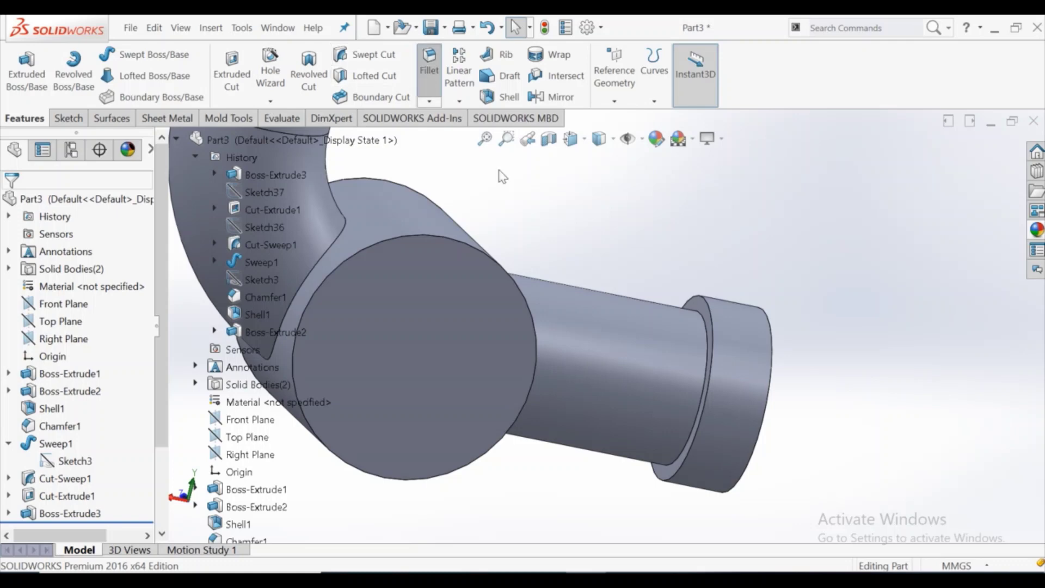
pyautogui.click(702, 318)
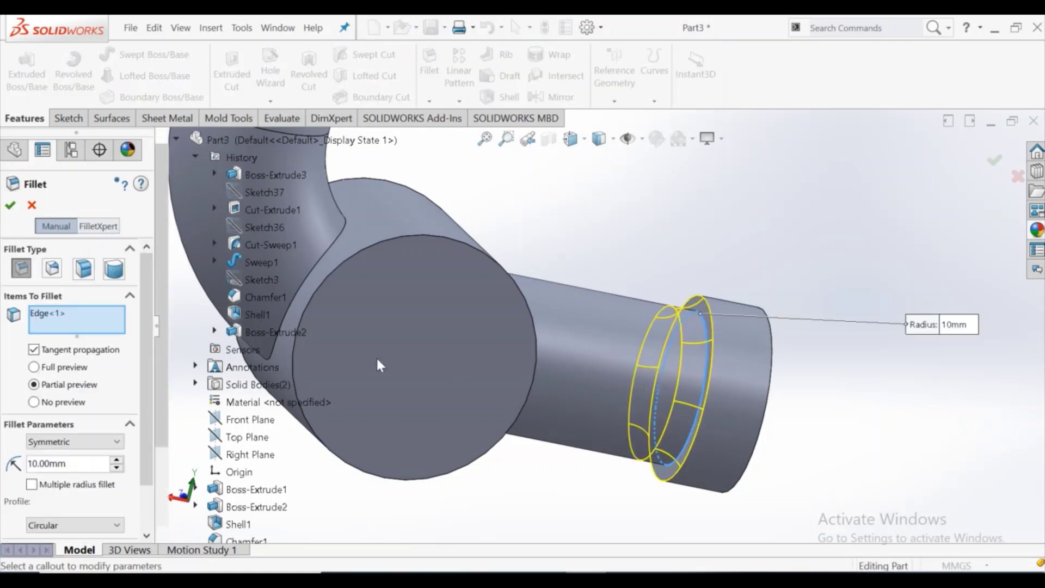
pyautogui.click(14, 207)
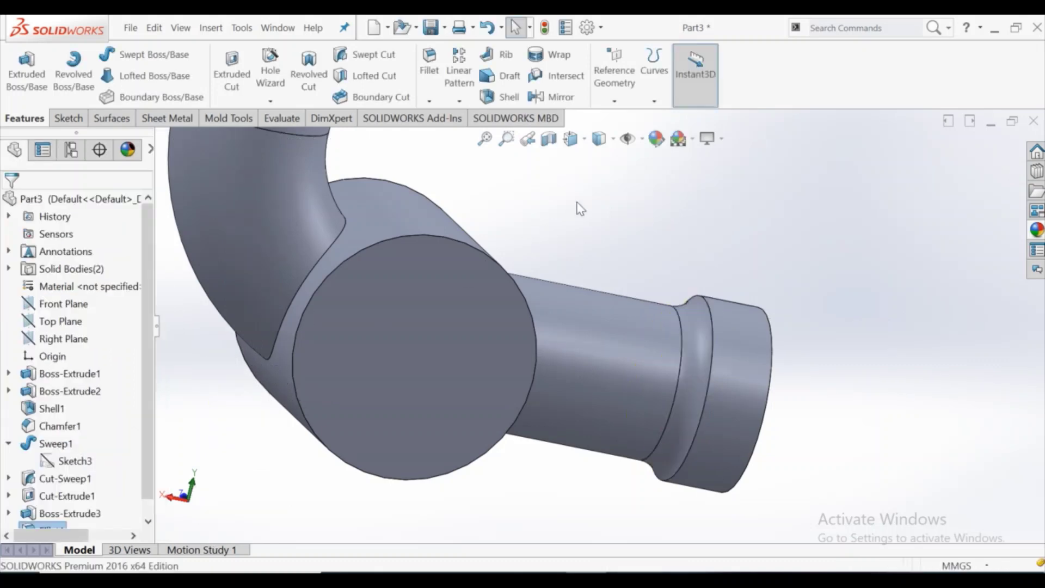
pyautogui.moveTo(795, 236); pyautogui.dragTo(710, 231, button='middle')
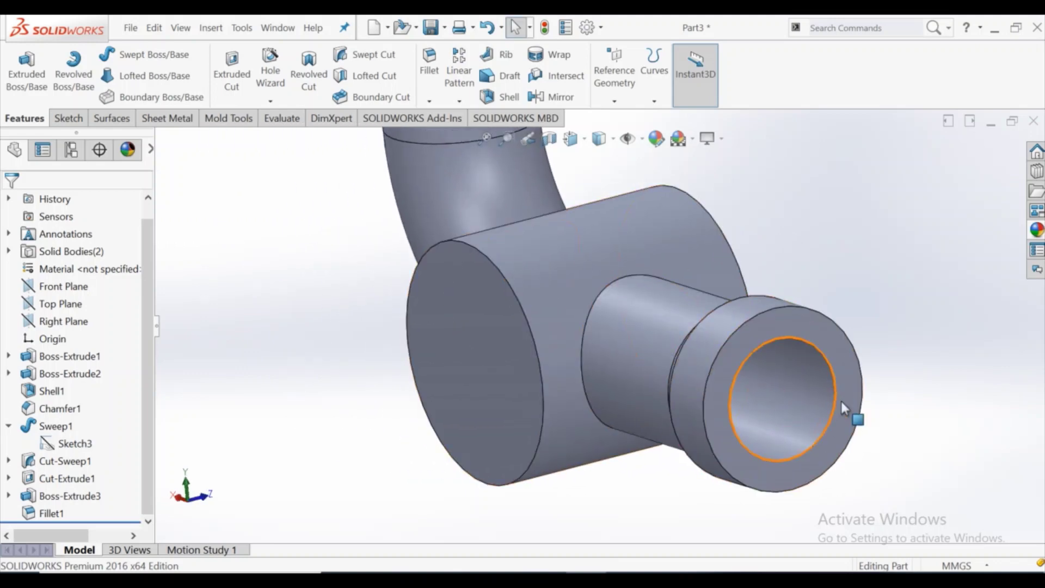
pyautogui.scroll(3, 841, 402)
pyautogui.scroll(2, 784, 435)
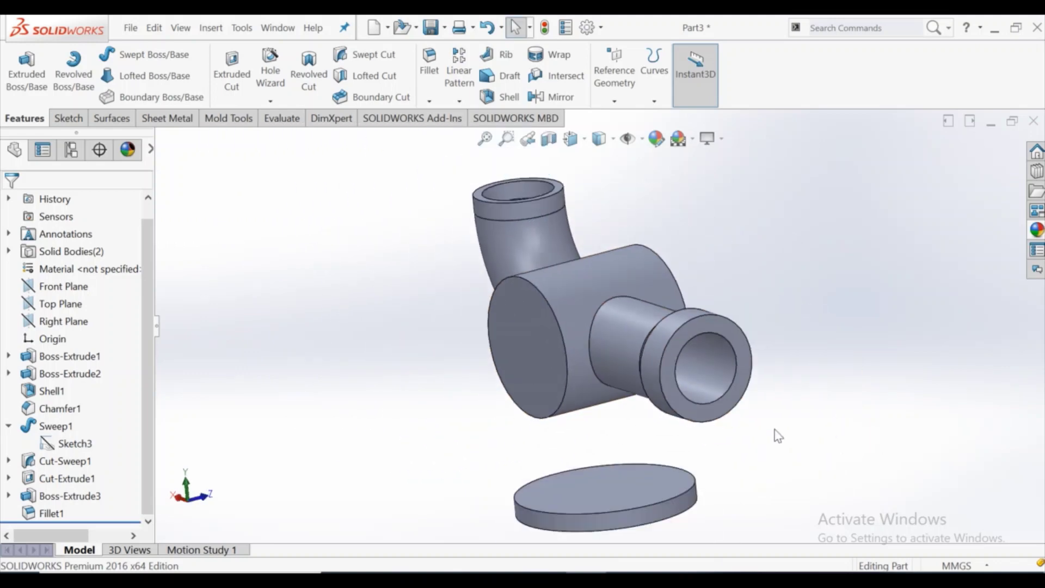
pyautogui.scroll(2, 764, 421)
# Orbit to the bore end and open a sketch on its ring face, viewed normal-to
pyautogui.moveTo(659, 319)
pyautogui.mouseDown(button='middle')
pyautogui.moveTo(482, 407)
pyautogui.moveTo(496, 428)
pyautogui.mouseUp(button='middle')
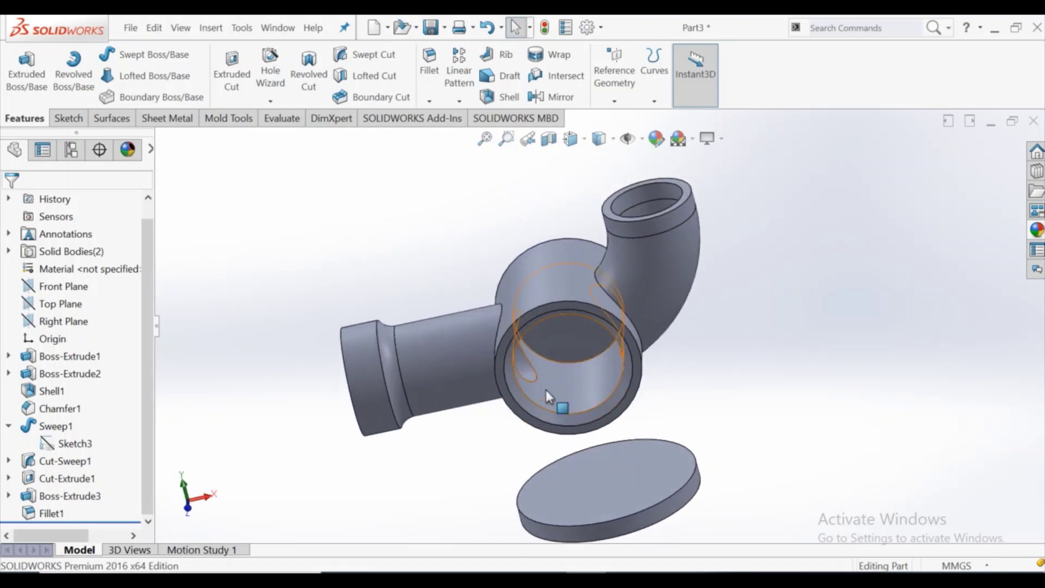
pyautogui.scroll(-3, 547, 390)
pyautogui.moveTo(555, 361); pyautogui.dragTo(517, 278, button='middle')
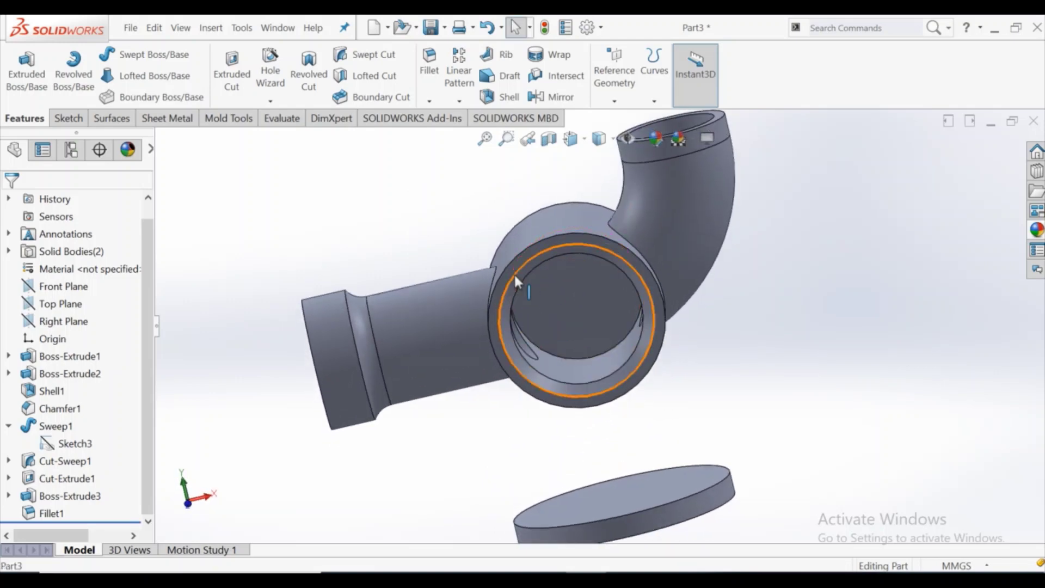
pyautogui.click(524, 262)
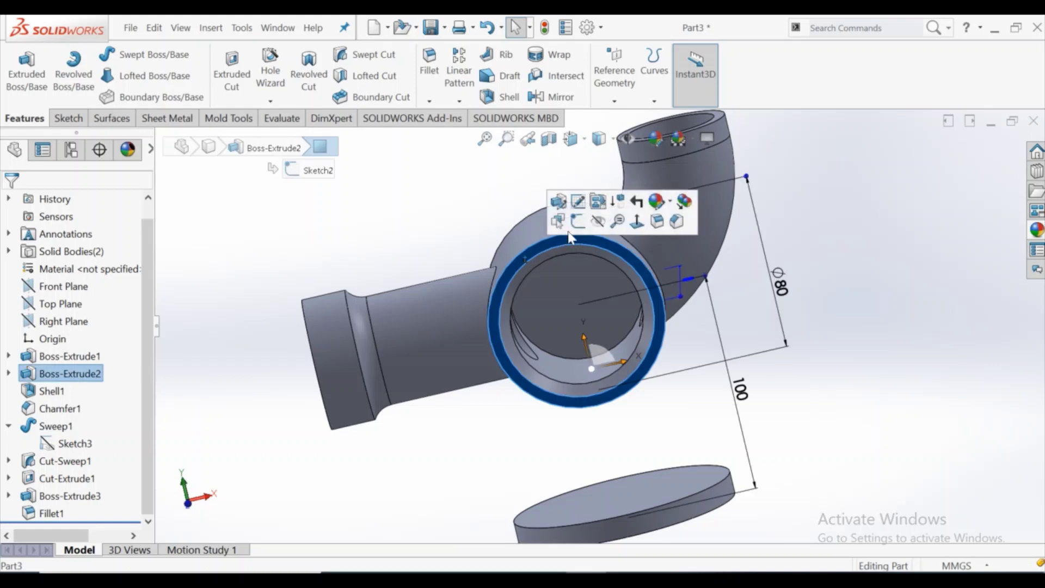
pyautogui.click(578, 223)
pyautogui.click(661, 81)
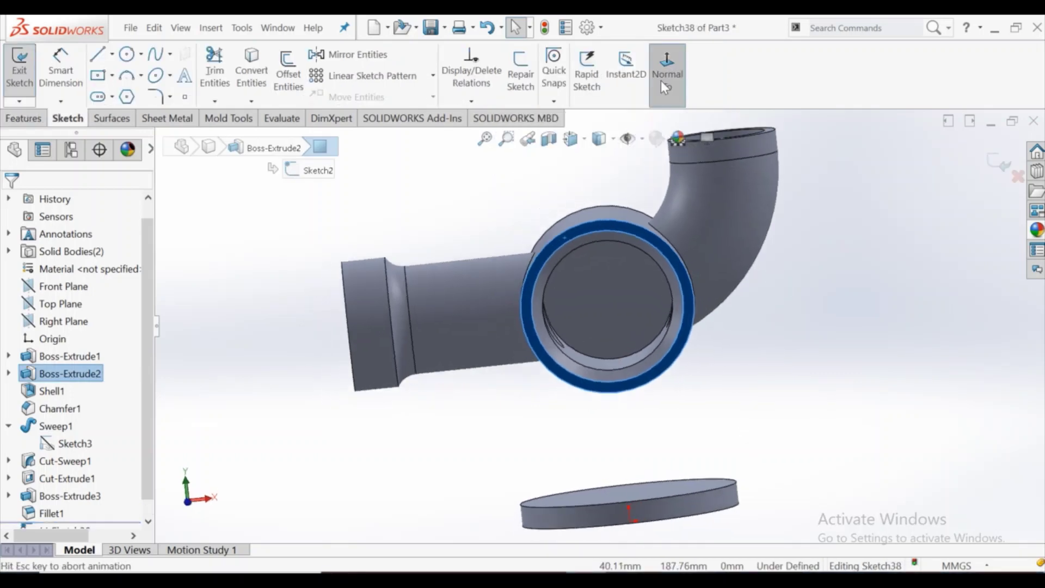
pyautogui.scroll(-1, 646, 259)
pyautogui.scroll(-1, 680, 306)
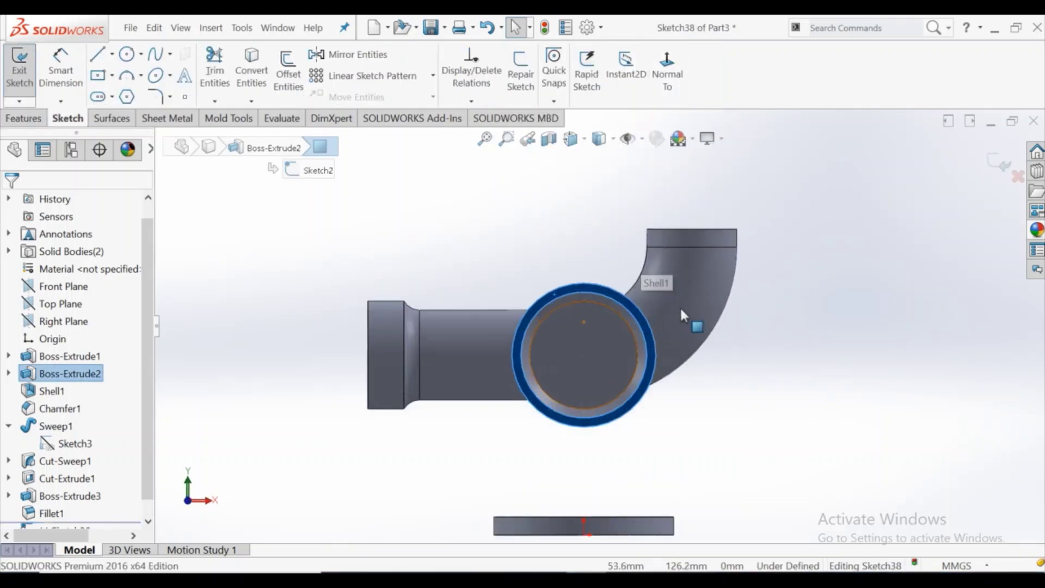
pyautogui.scroll(-1, 680, 306)
pyautogui.click(832, 312)
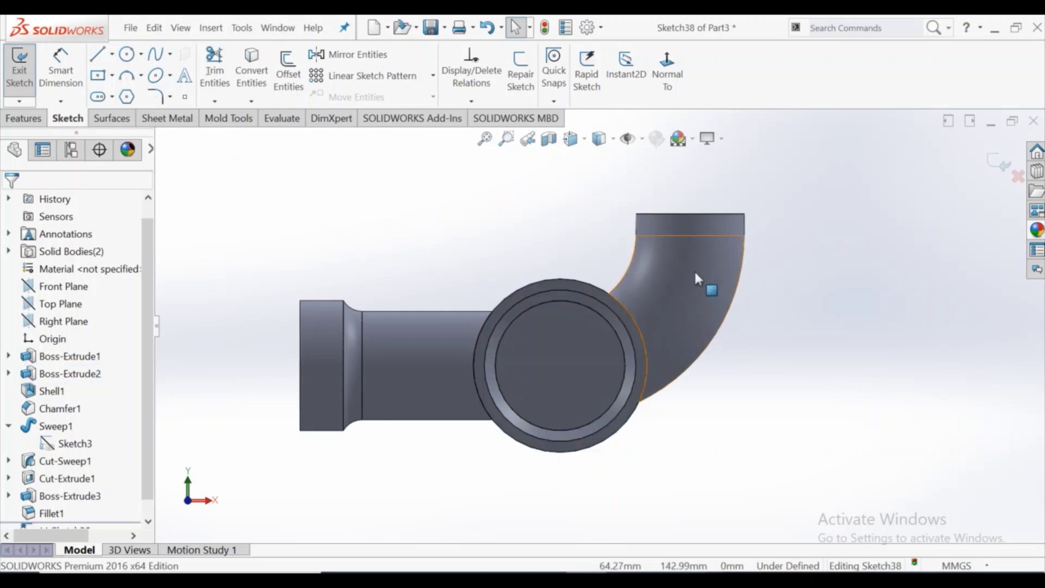
pyautogui.scroll(-1, 694, 269)
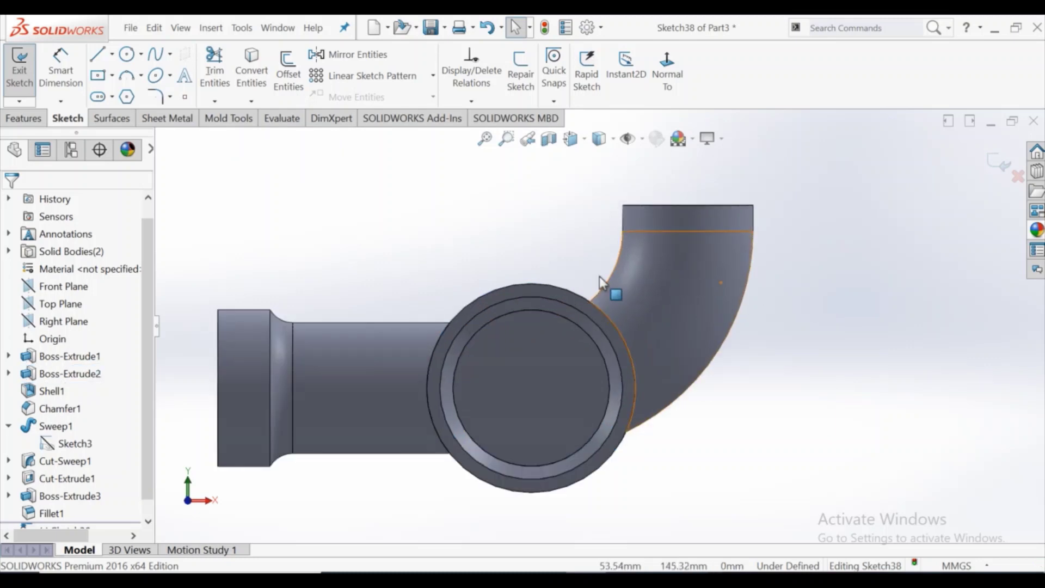
# Draw a vertical centerline from the bore centre to the top of the circle
pyautogui.click(112, 54)
pyautogui.click(134, 91)
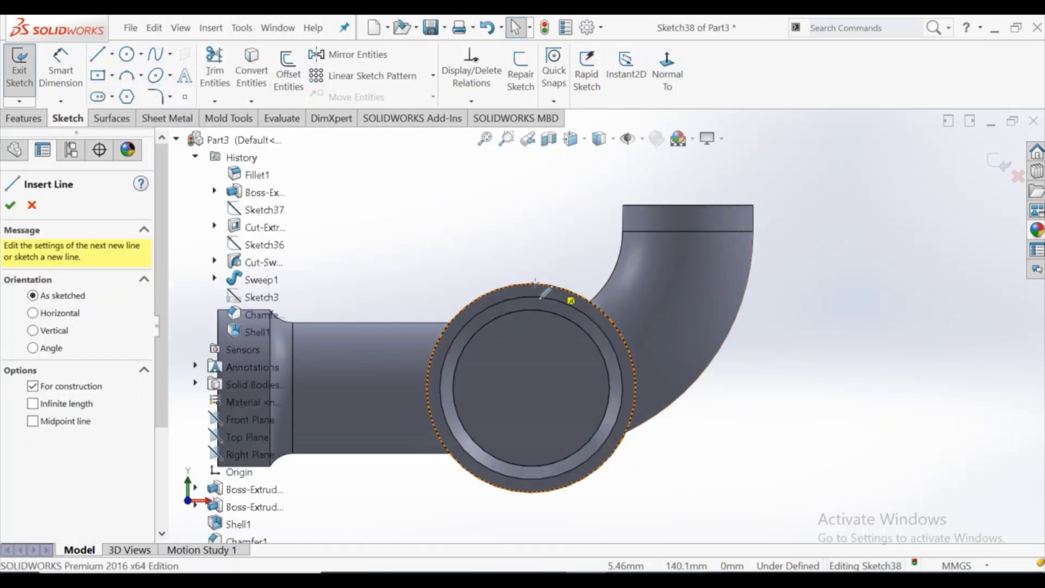
pyautogui.click(533, 390)
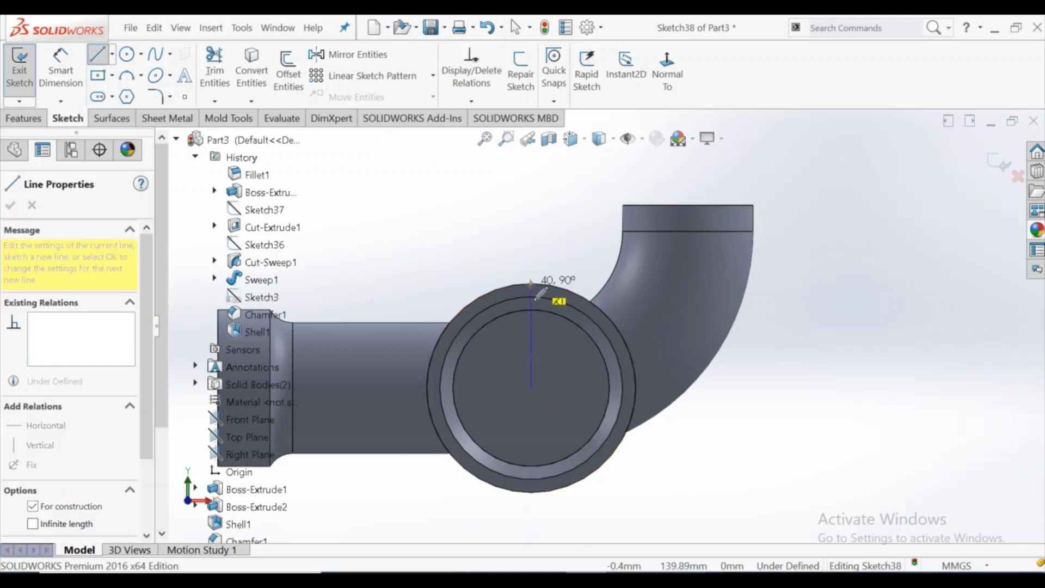
pyautogui.click(536, 296)
pyautogui.rightClick(531, 284)
pyautogui.click(561, 291)
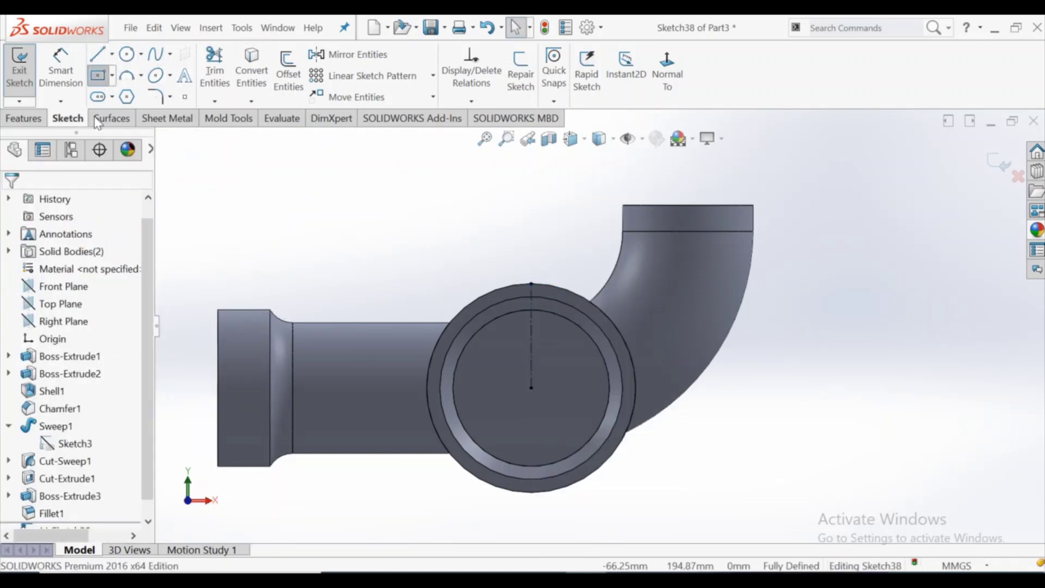
# Draw a rectangle over the top rim, symmetric about the centerline
pyautogui.scroll(-3, 520, 279)
pyautogui.click(519, 264)
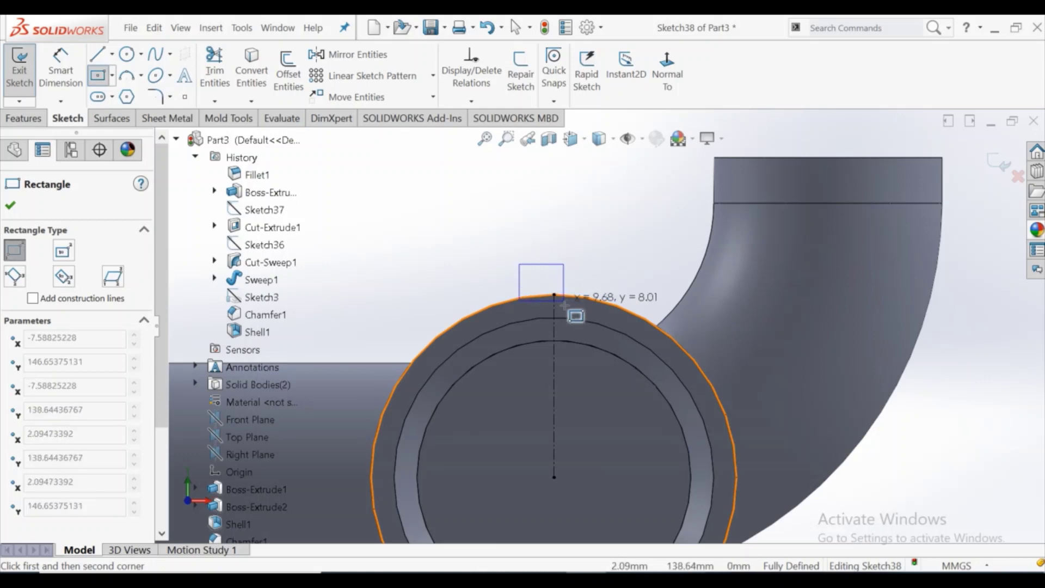
pyautogui.click(588, 312)
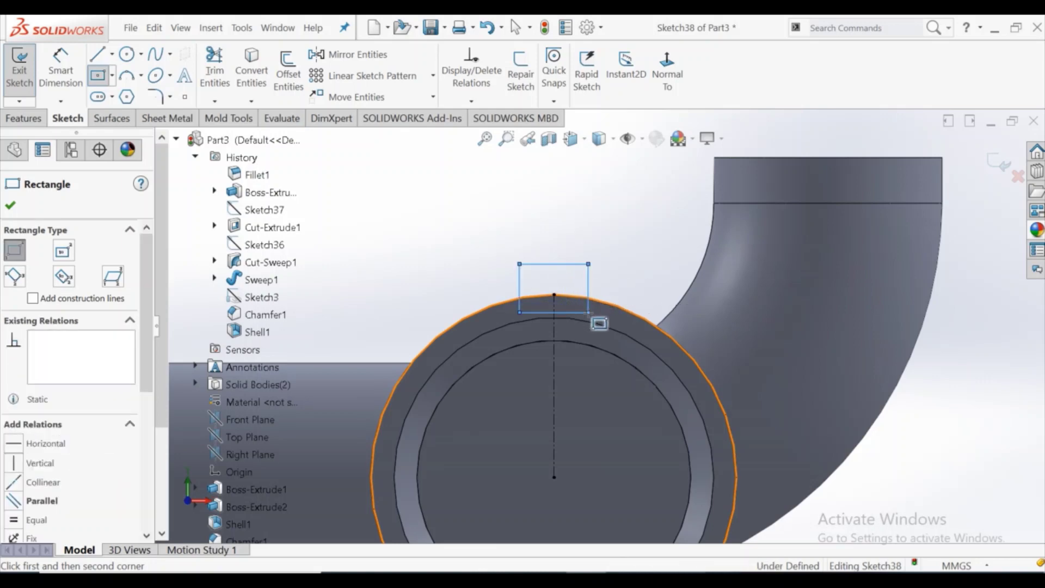
pyautogui.press('Escape')
pyautogui.scroll(-2, 602, 337)
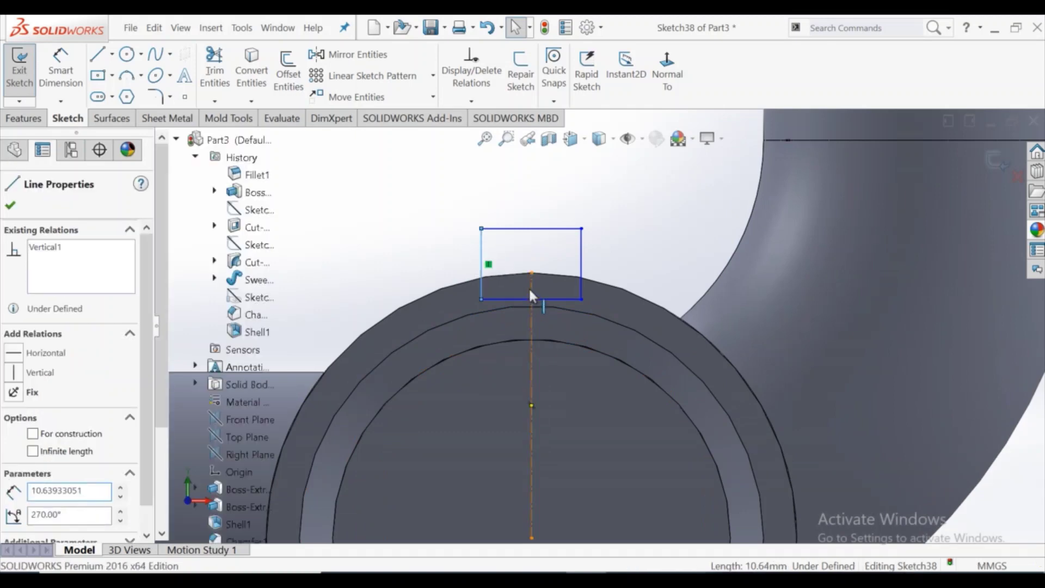
pyautogui.keyDown('ctrl'); pyautogui.click(581, 252); pyautogui.keyUp('ctrl')
pyautogui.keyDown('ctrl'); pyautogui.click(532, 327); pyautogui.keyUp('ctrl')
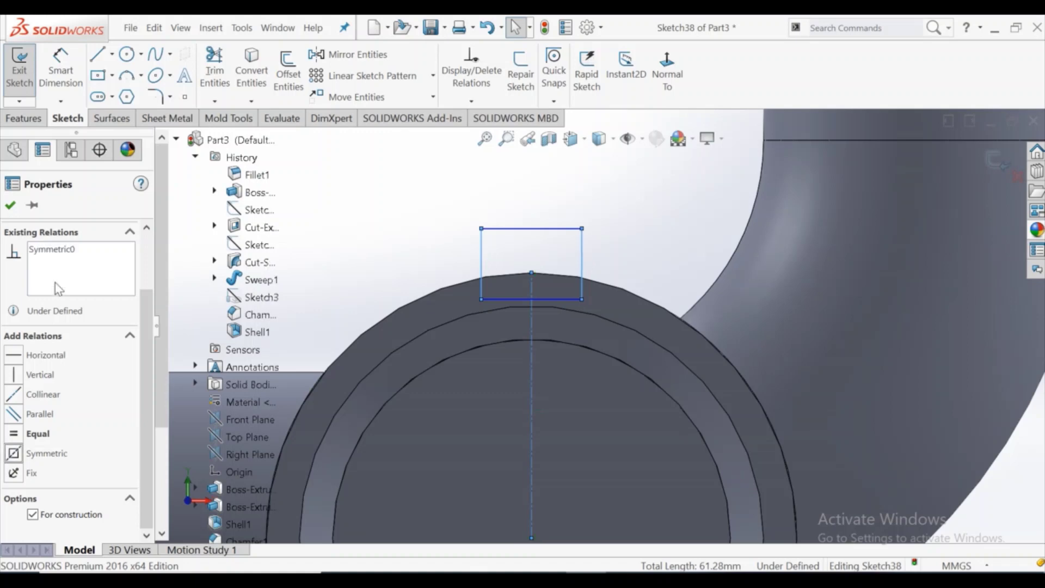
pyautogui.click(13, 206)
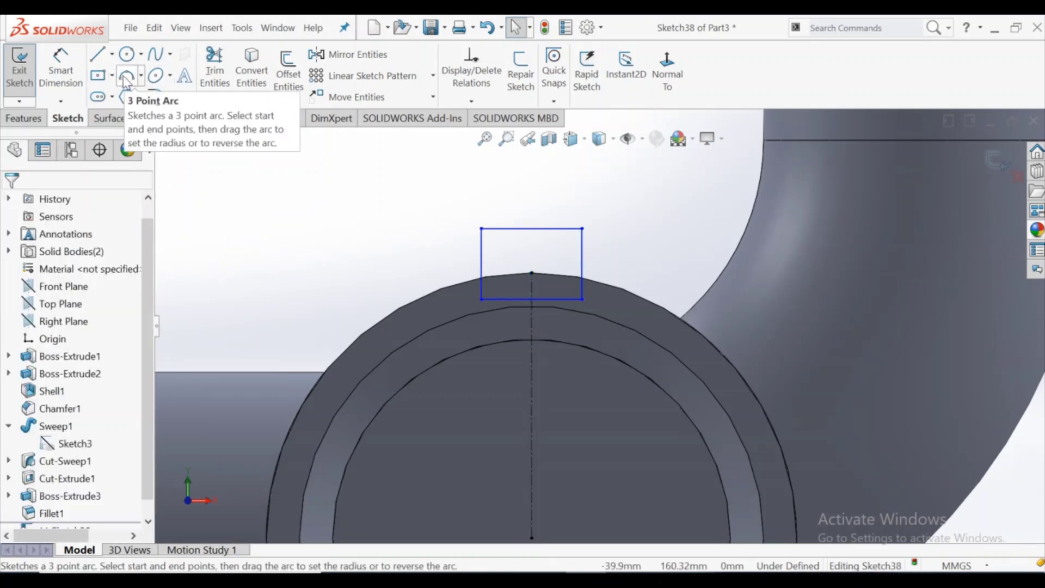
# Draw a centre-point semicircular arc on the rectangle's top edge, corner to corner
pyautogui.click(60, 70)
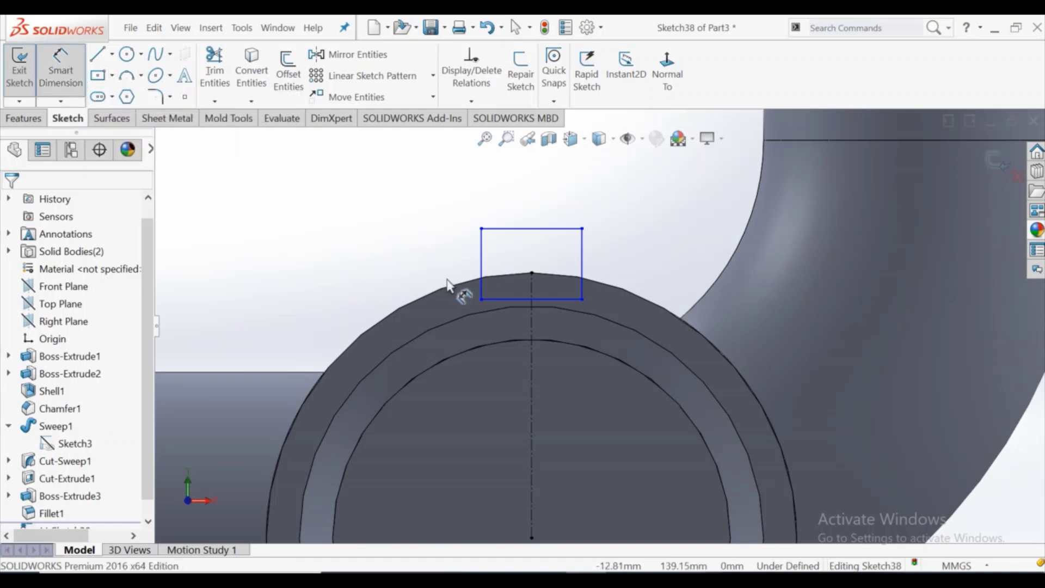
pyautogui.click(127, 75)
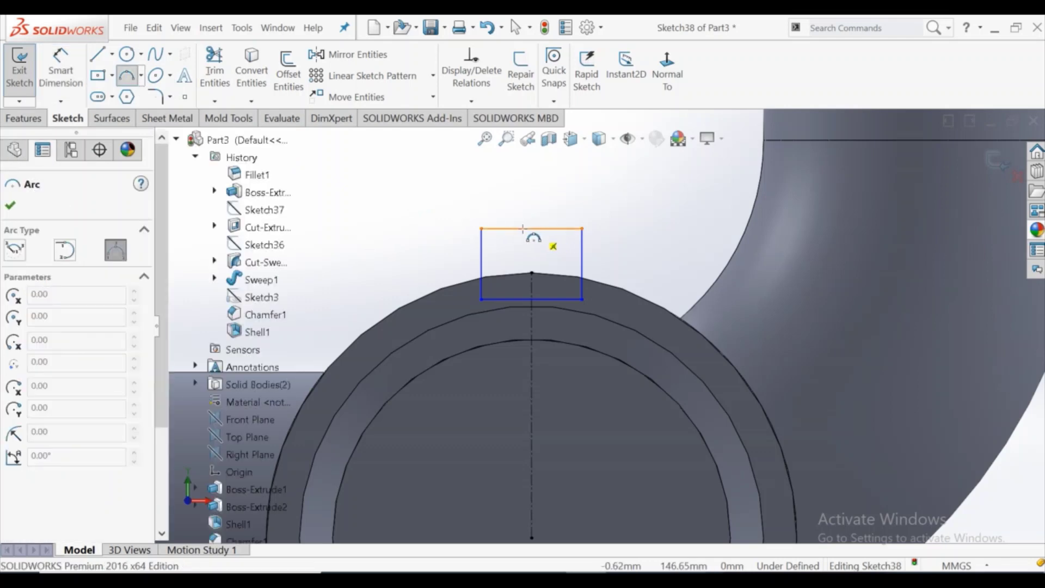
pyautogui.click(18, 250)
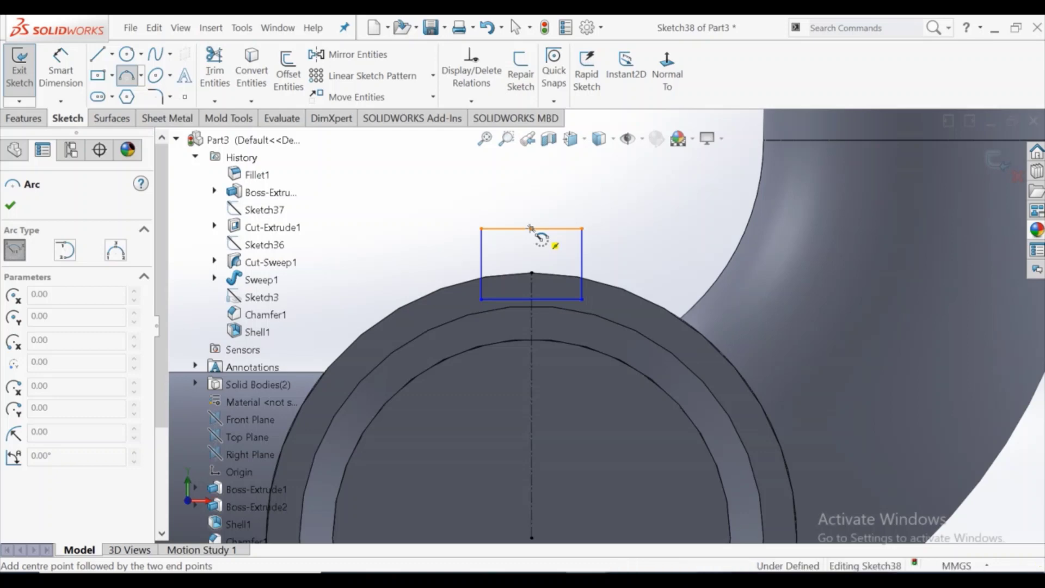
pyautogui.click(531, 228)
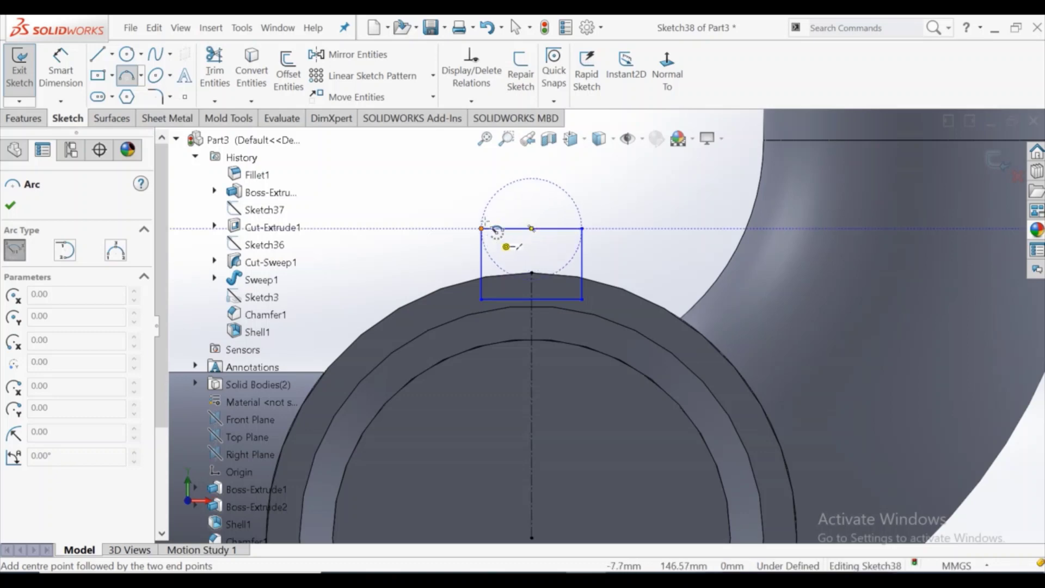
pyautogui.click(482, 228)
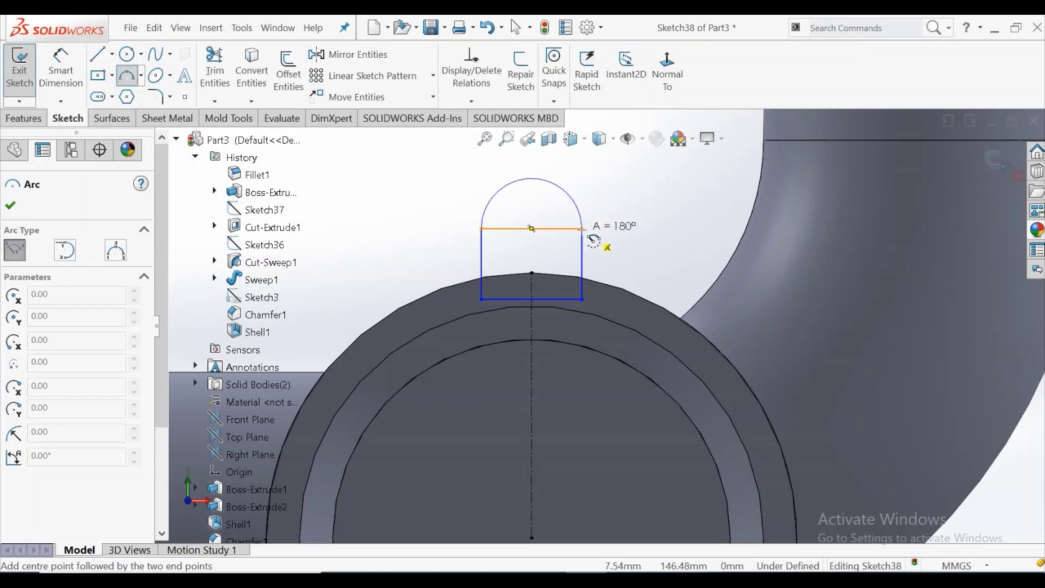
pyautogui.click(588, 234)
pyautogui.rightClick(587, 223)
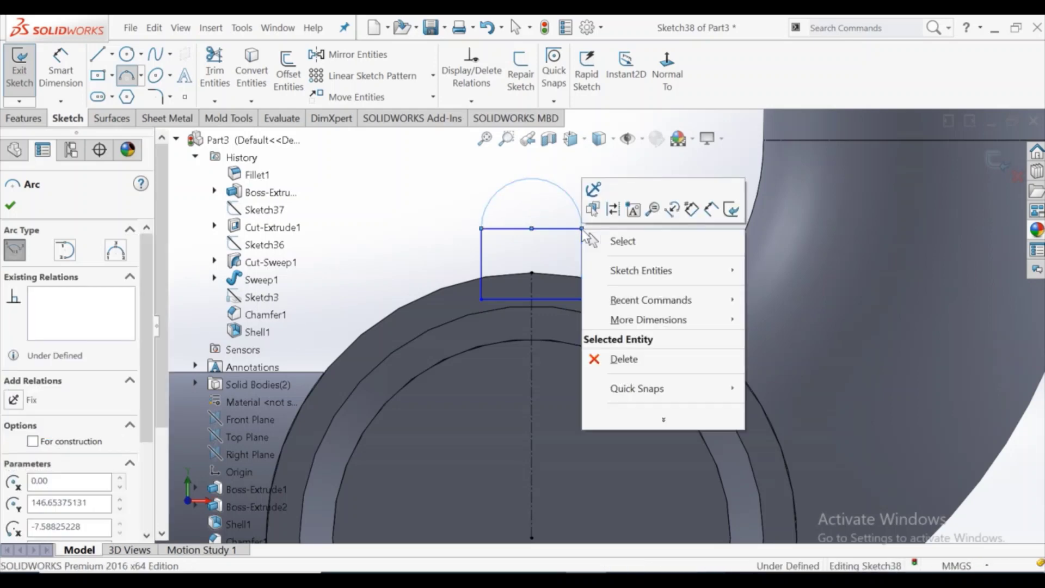
pyautogui.click(626, 238)
pyautogui.press('Escape')
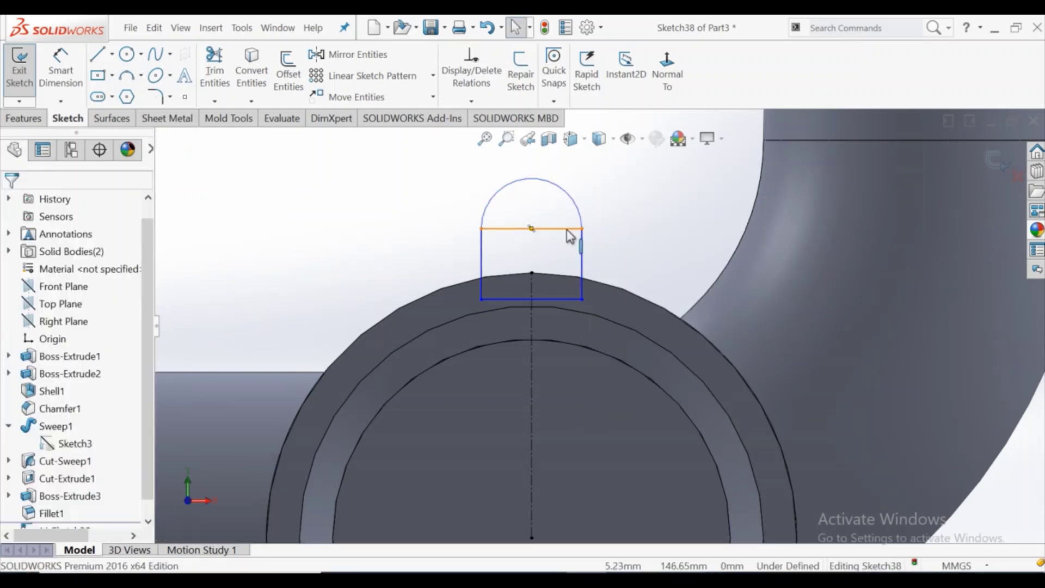
# Convert the rectangle's top edge to construction geometry
pyautogui.click(569, 228)
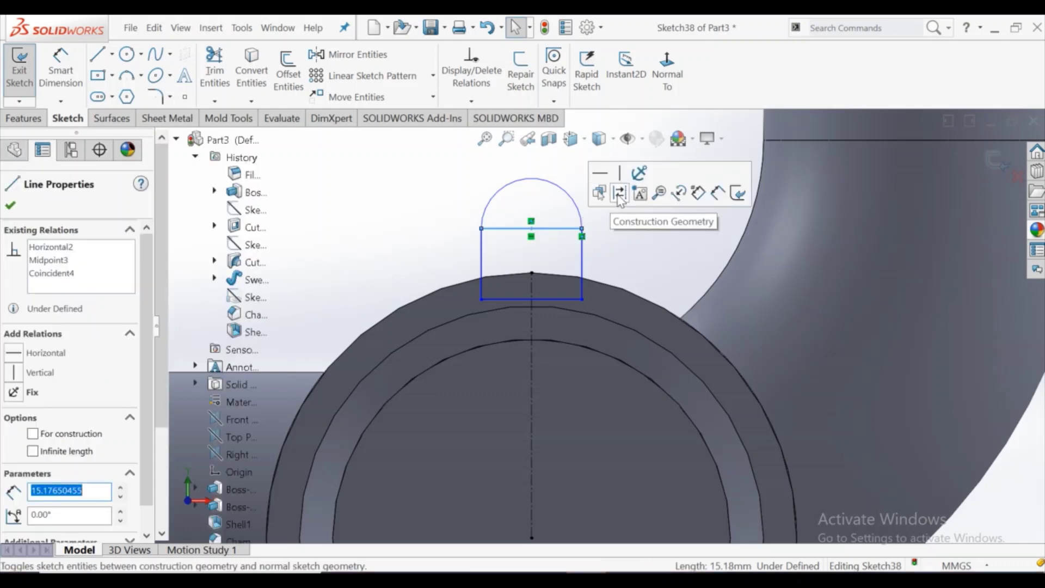
pyautogui.click(619, 193)
pyautogui.click(619, 231)
pyautogui.scroll(2, 616, 250)
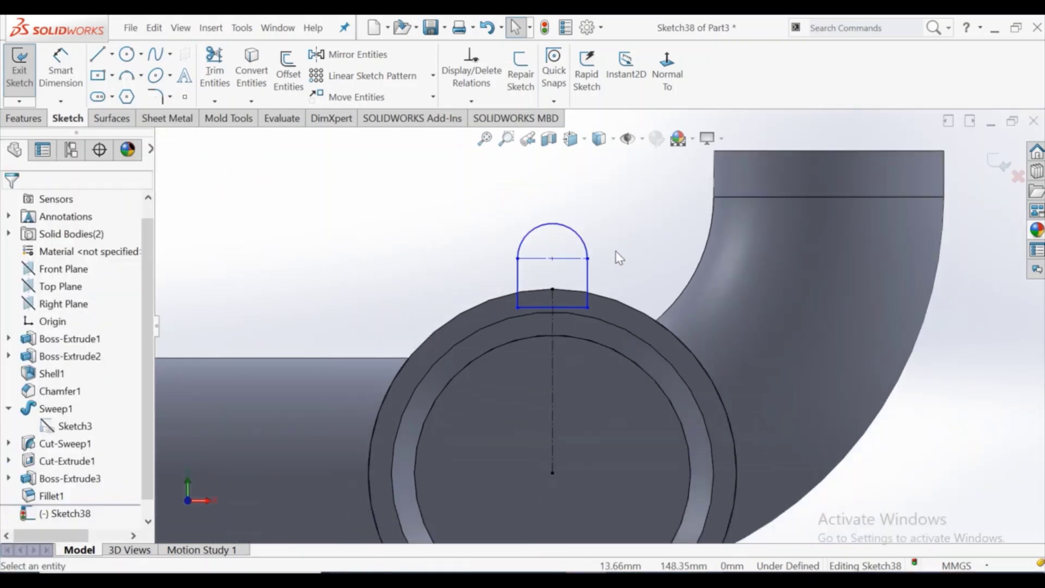
pyautogui.scroll(-1, 616, 250)
# Dimension the arc radius to 10
pyautogui.click(79, 87)
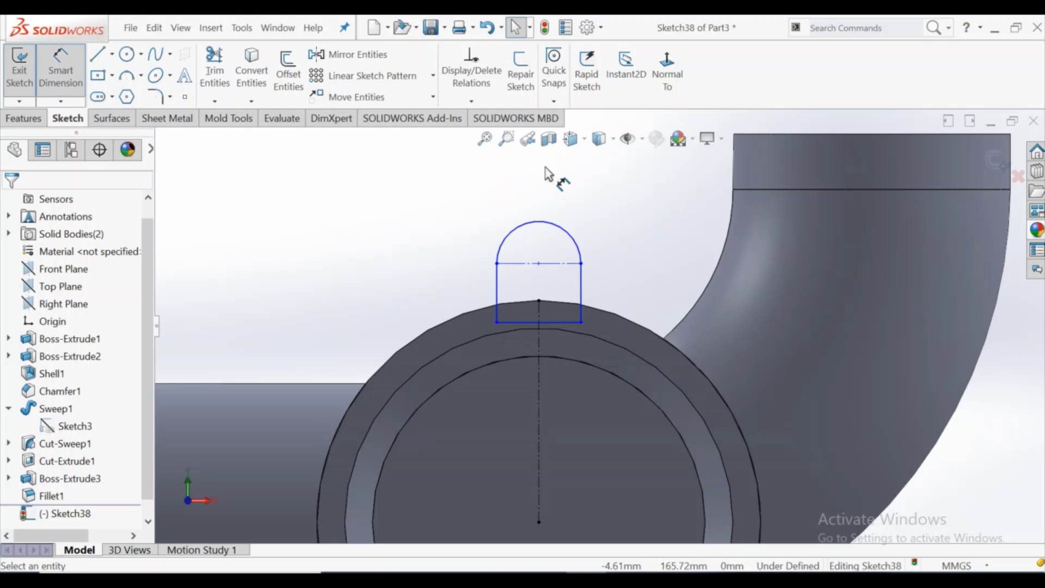
pyautogui.click(571, 232)
pyautogui.click(608, 199)
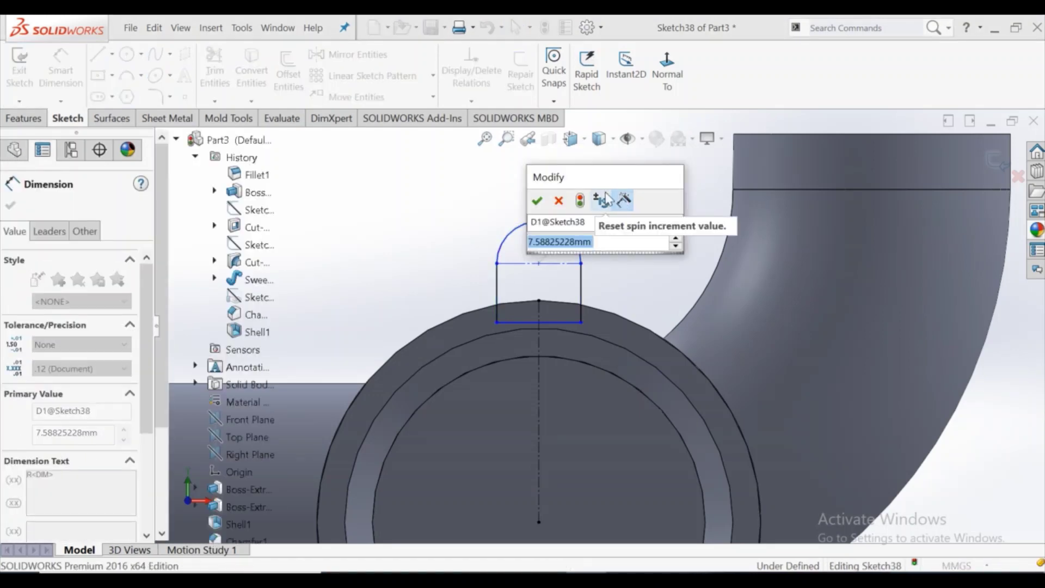
pyautogui.write('10')
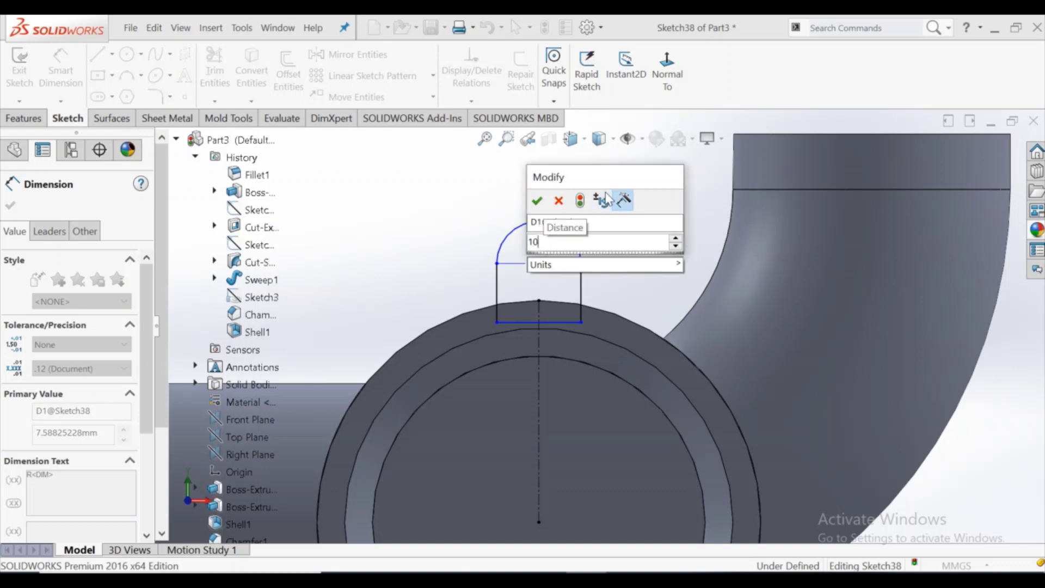
pyautogui.press('Return')
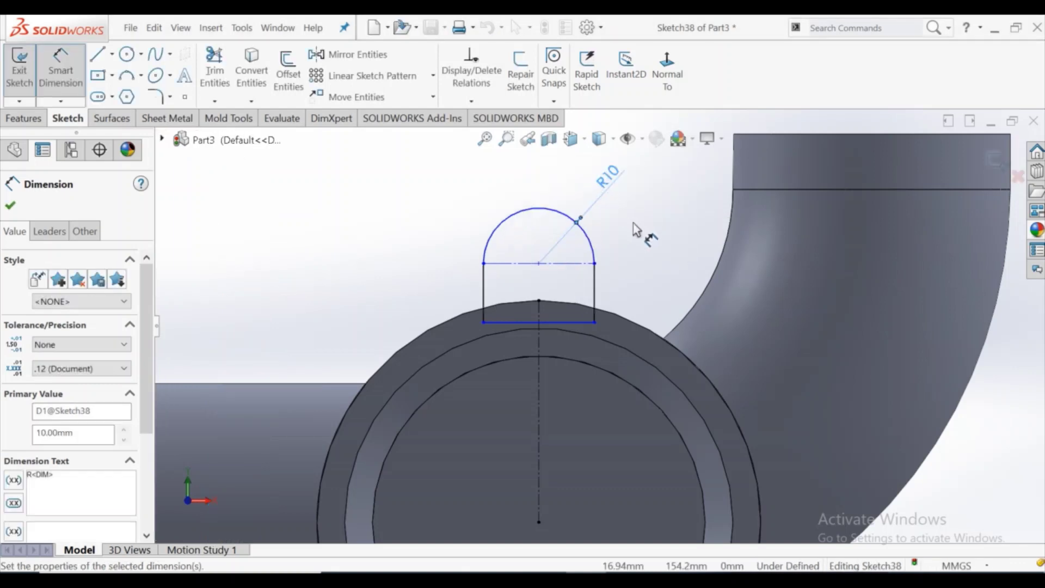
pyautogui.scroll(1, 609, 282)
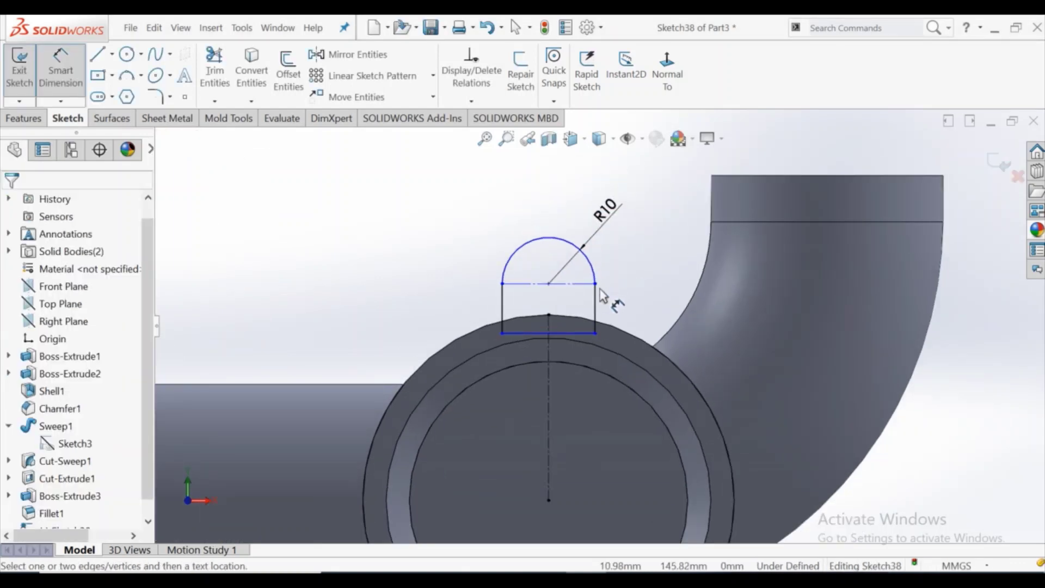
# Draw a large circle centred on the pipe's axis point, reaching the arc's base
pyautogui.rightClick(260, 191)
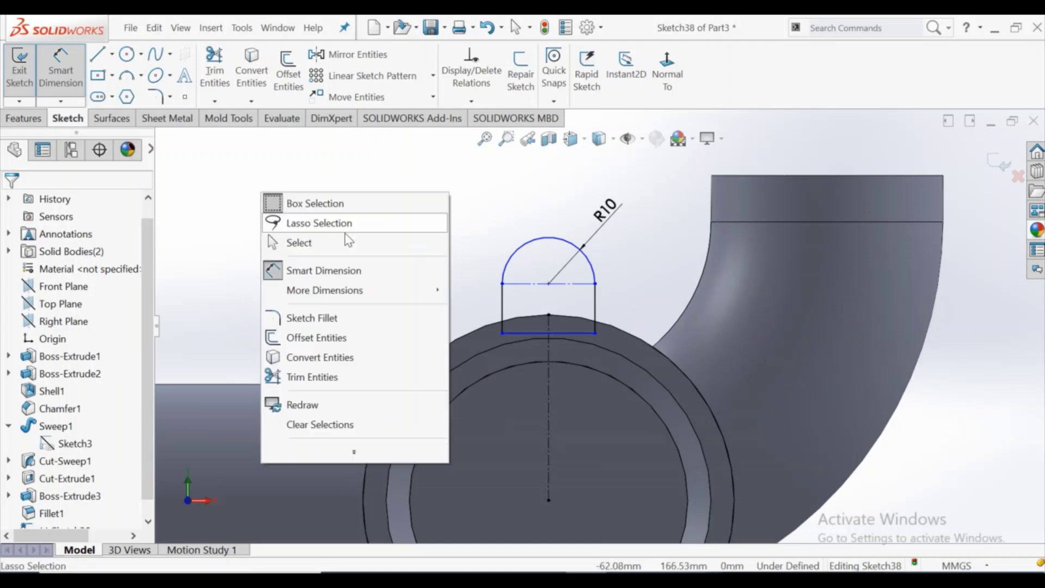
pyautogui.click(289, 241)
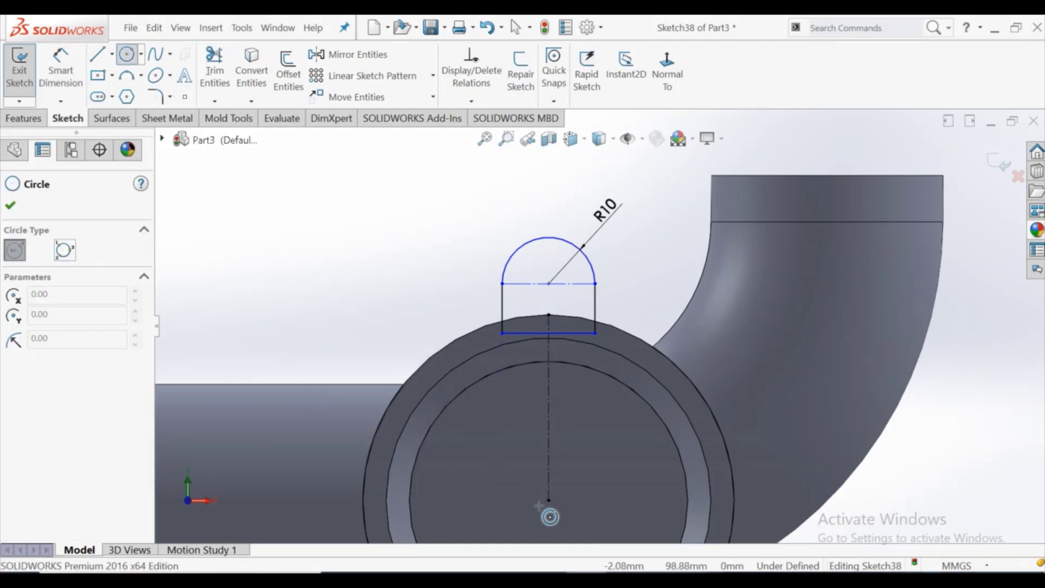
pyautogui.click(548, 499)
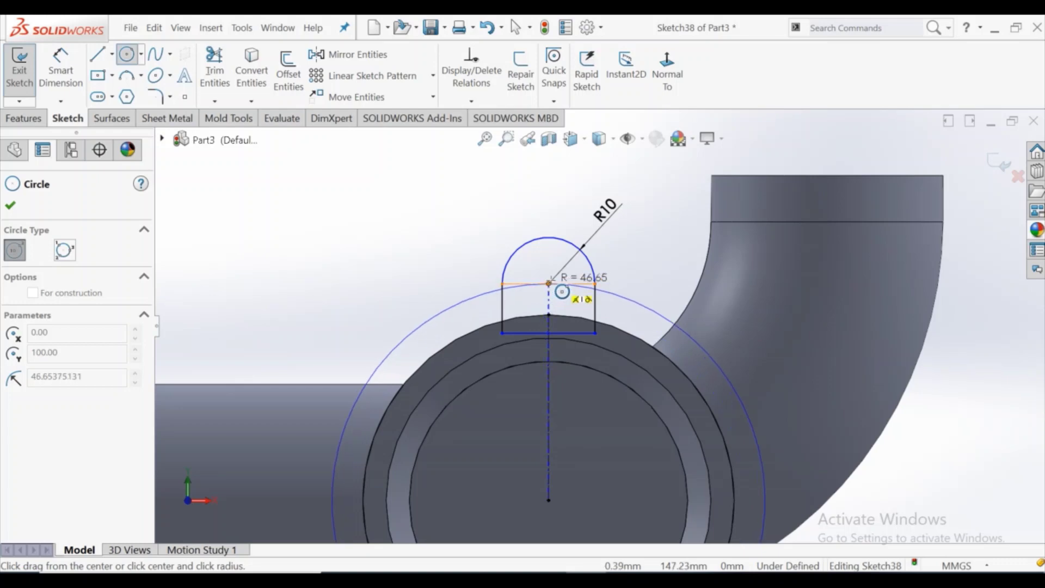
pyautogui.click(550, 281)
pyautogui.rightClick(551, 281)
pyautogui.click(583, 291)
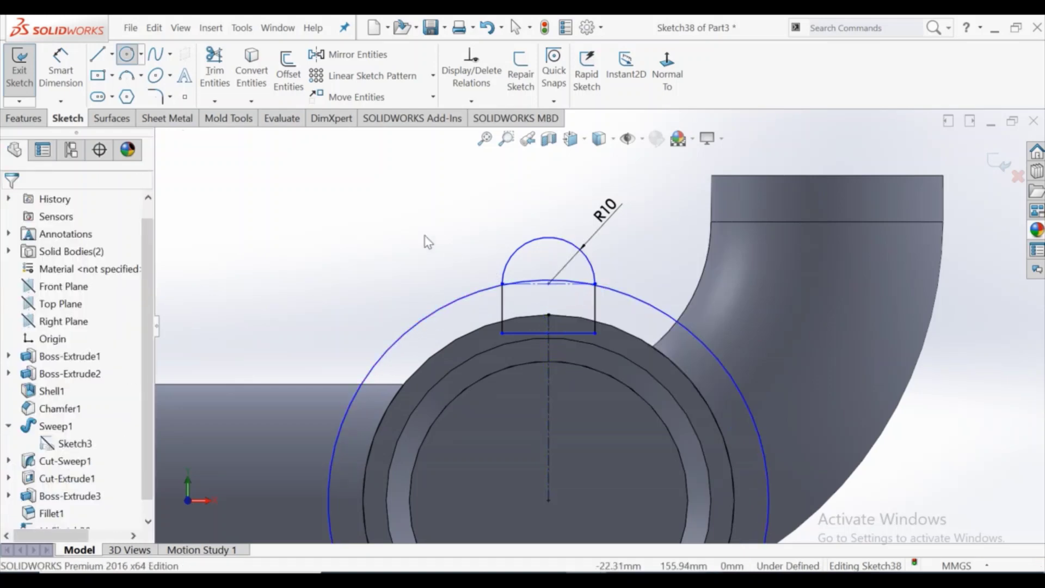
# Make the large circle tangent to the rectangle's edge and convert it to construction geometry
pyautogui.scroll(-2, 569, 315)
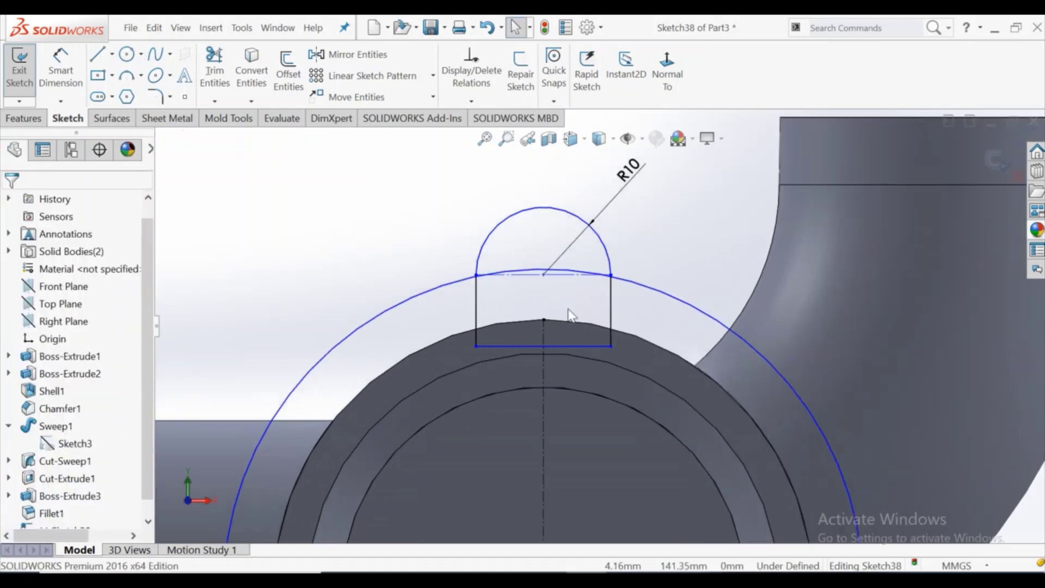
pyautogui.click(581, 277)
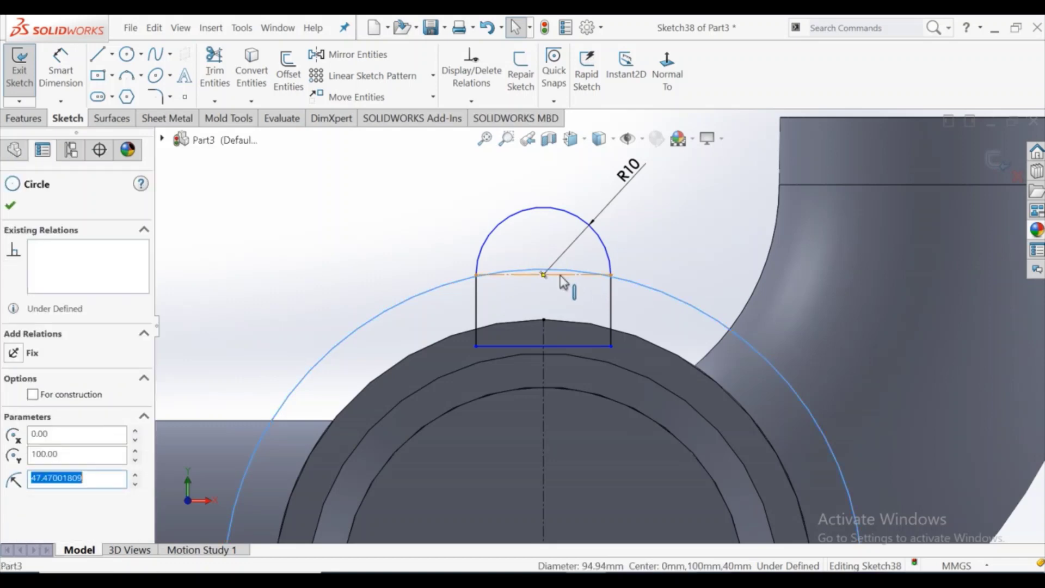
pyautogui.click(566, 275)
pyautogui.keyDown('ctrl'); pyautogui.click(327, 344); pyautogui.keyUp('ctrl')
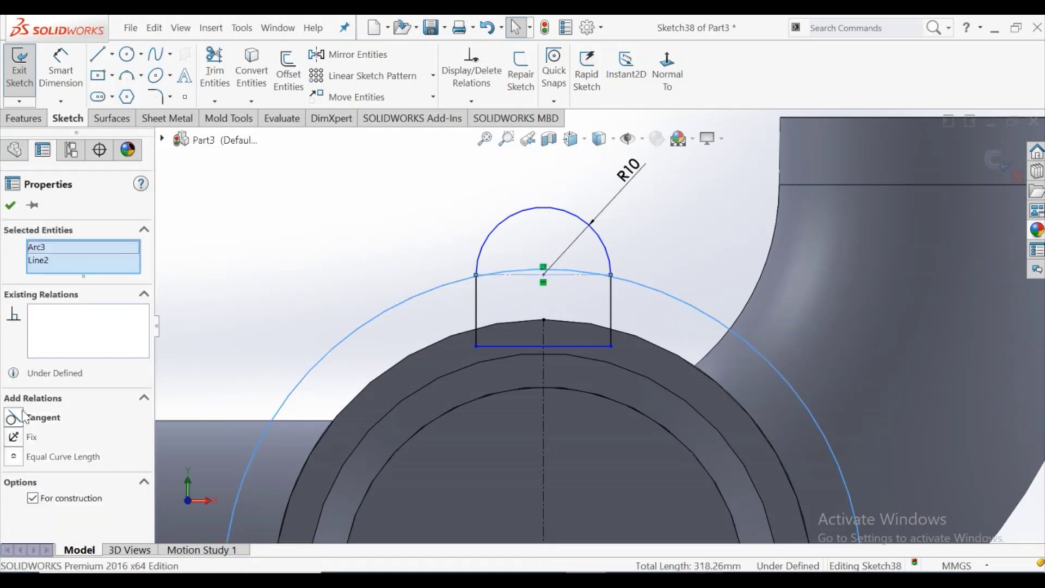
pyautogui.click(22, 417)
pyautogui.click(257, 309)
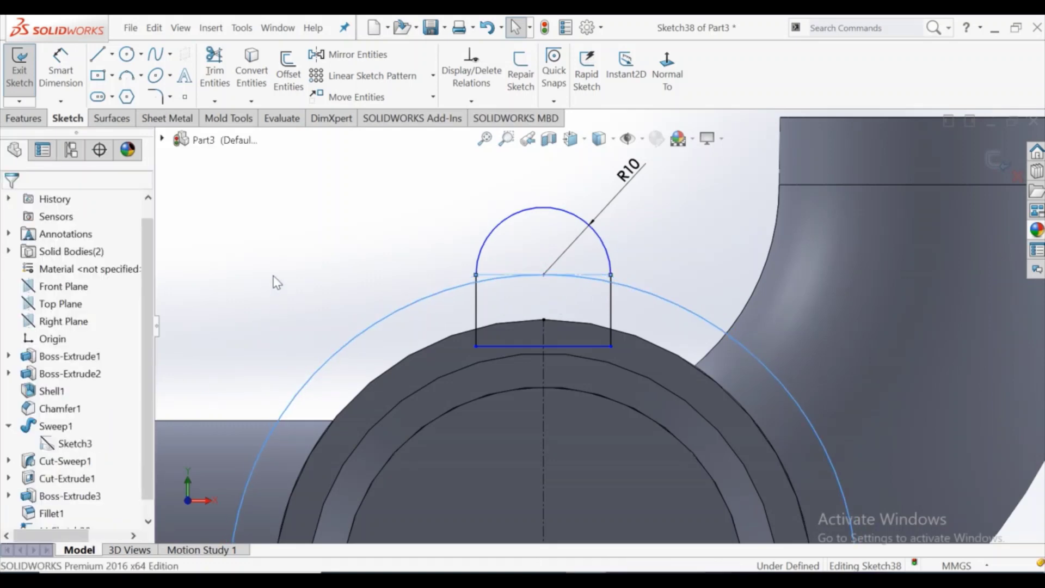
pyautogui.click(435, 295)
pyautogui.click(488, 257)
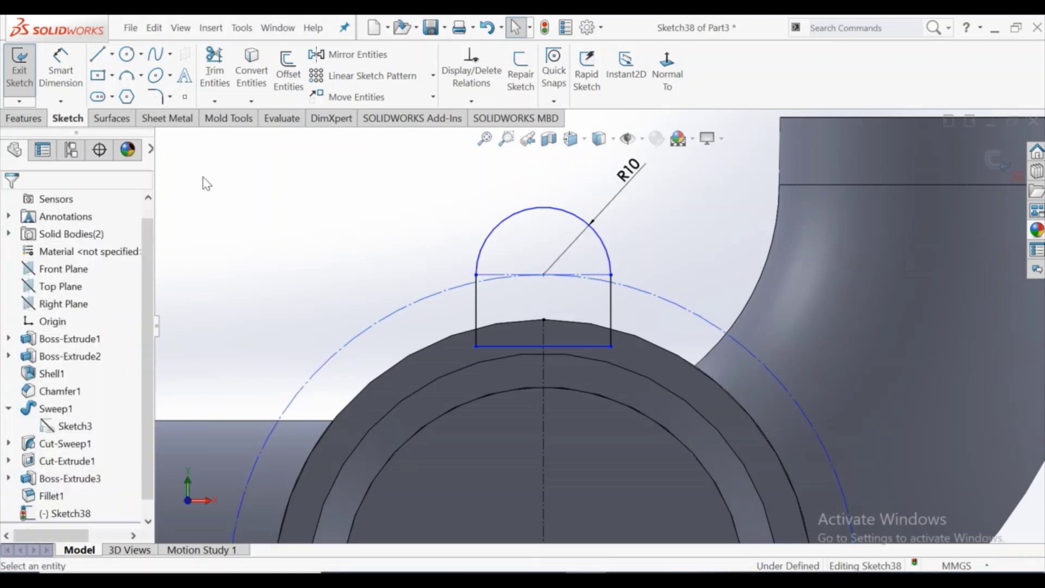
# Dimension the construction circle to Ø100 and drag the tab's bottom edge into the flange
pyautogui.click(60, 77)
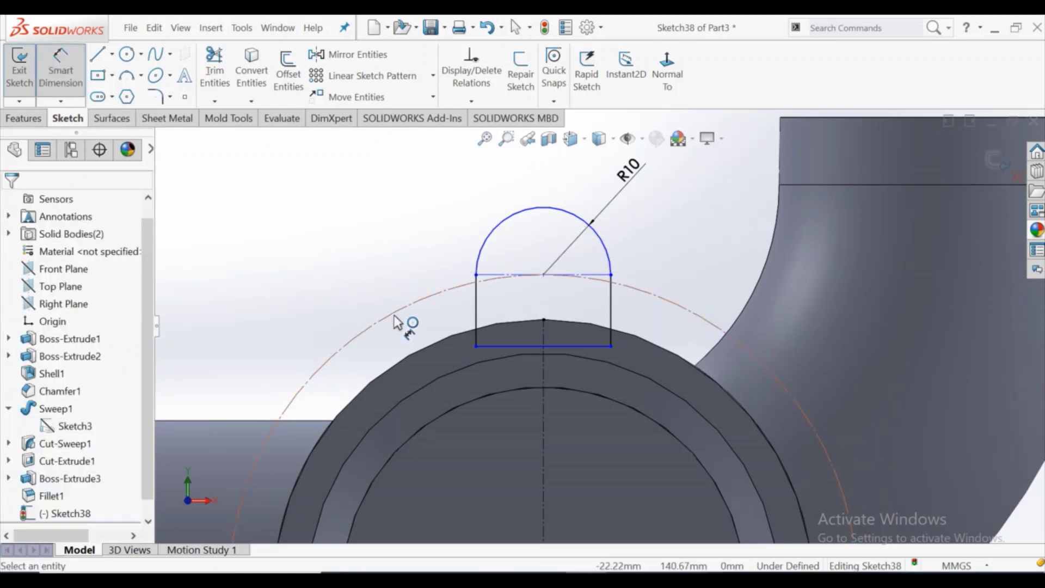
pyautogui.click(400, 295)
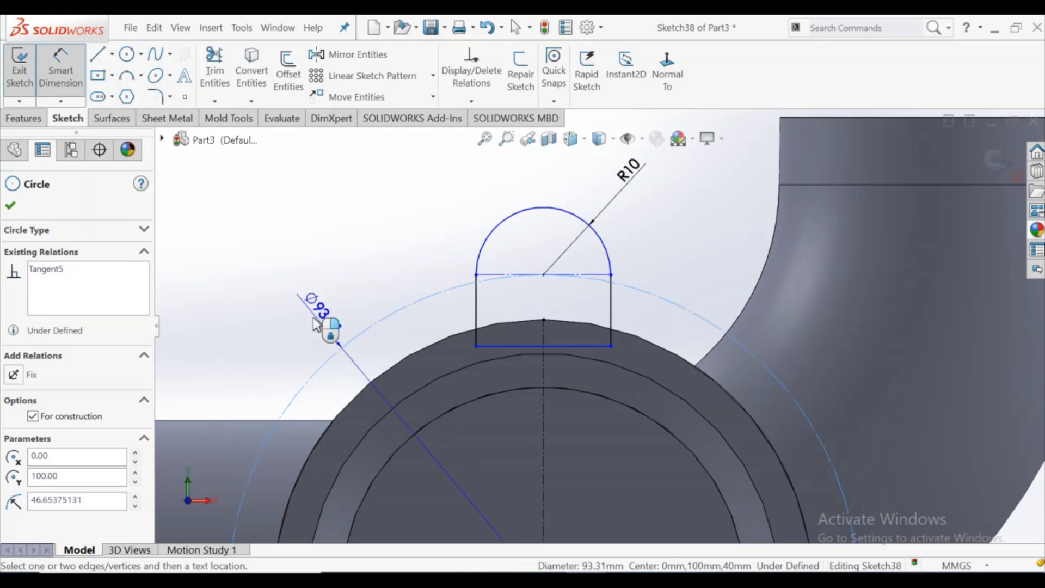
pyautogui.click(306, 319)
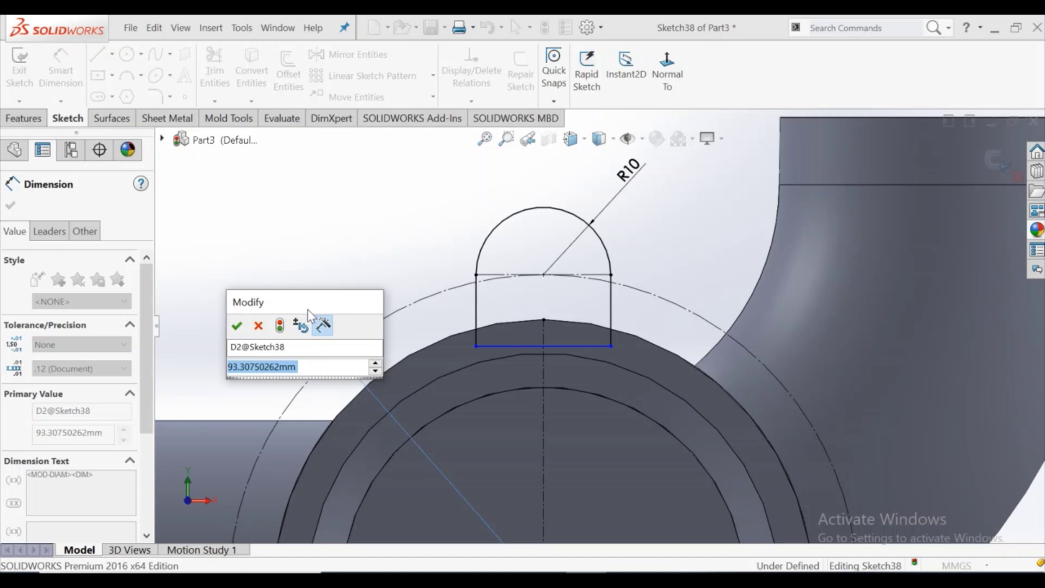
pyautogui.write('100')
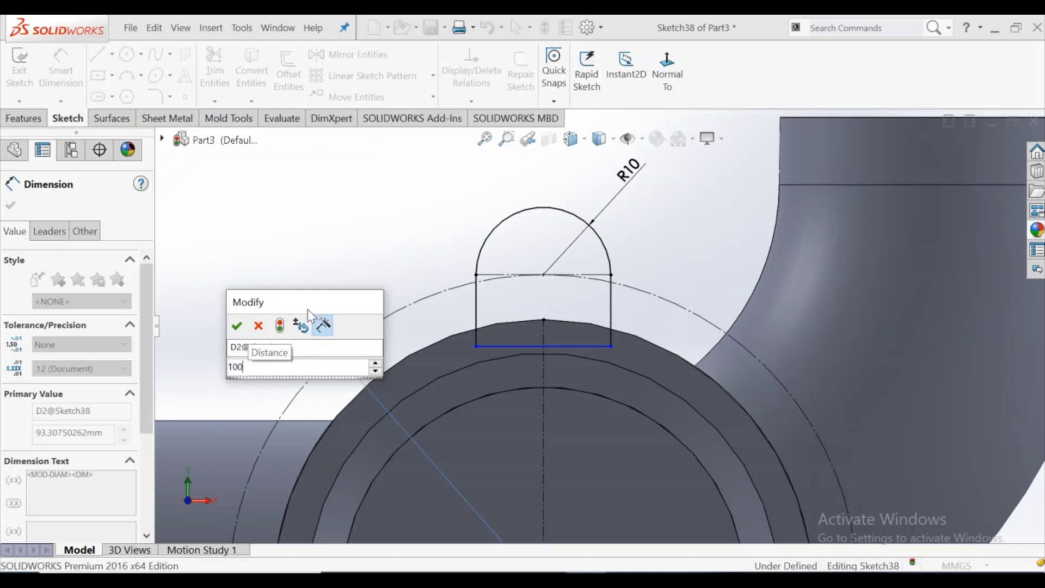
pyautogui.press('Return')
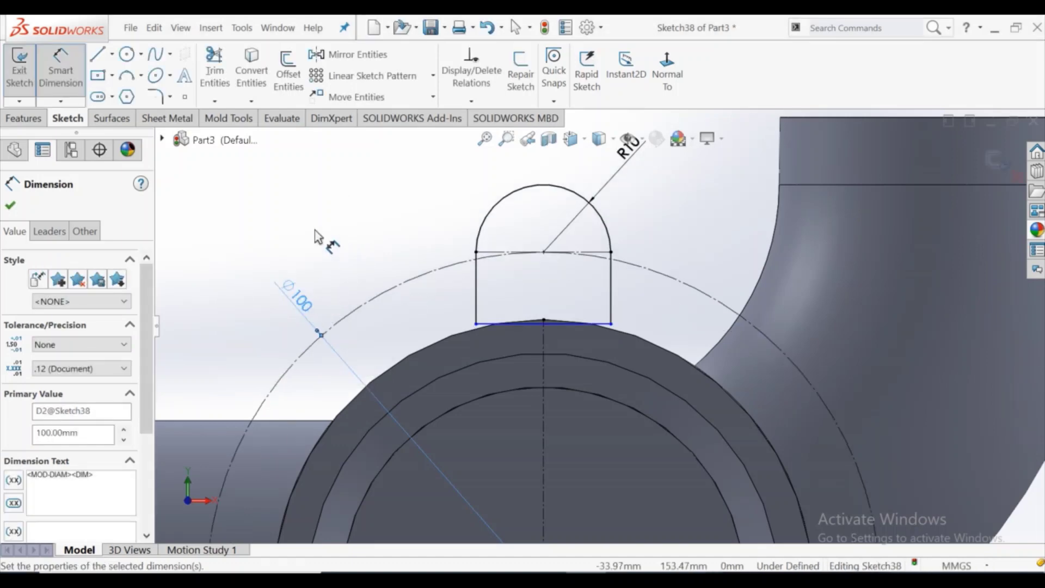
pyautogui.press('Escape')
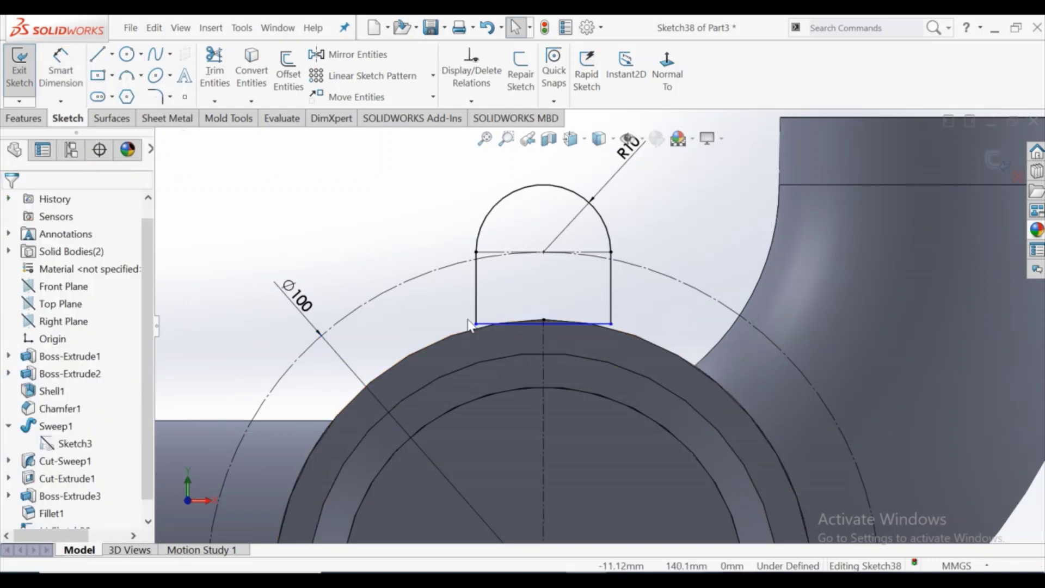
pyautogui.moveTo(475, 325); pyautogui.dragTo(476, 346)
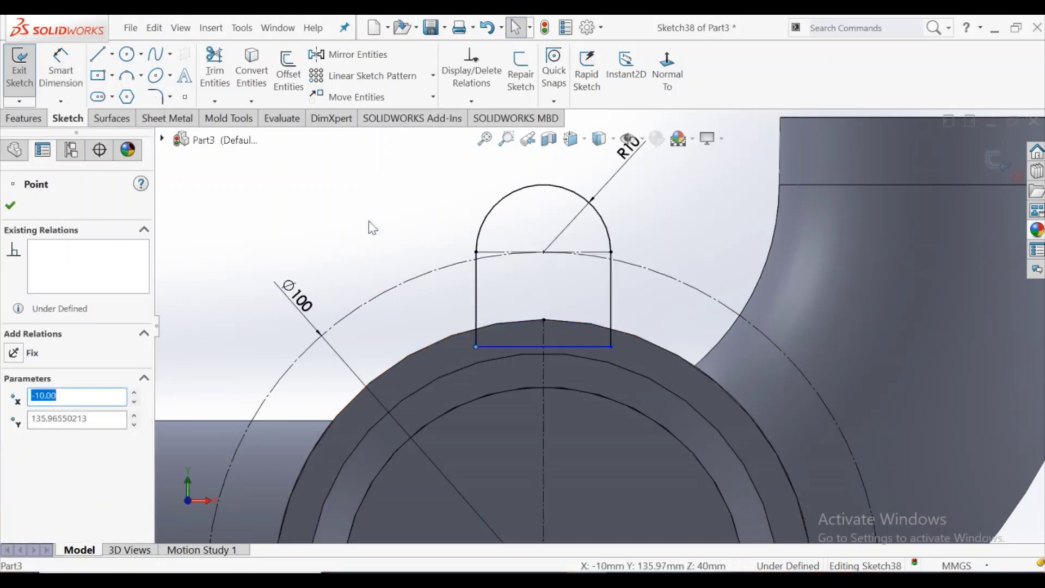
# Convert the flange's outer circular edge into Sketch38 geometry
pyautogui.press('Escape')
pyautogui.click(212, 73)
pyautogui.press('Escape')
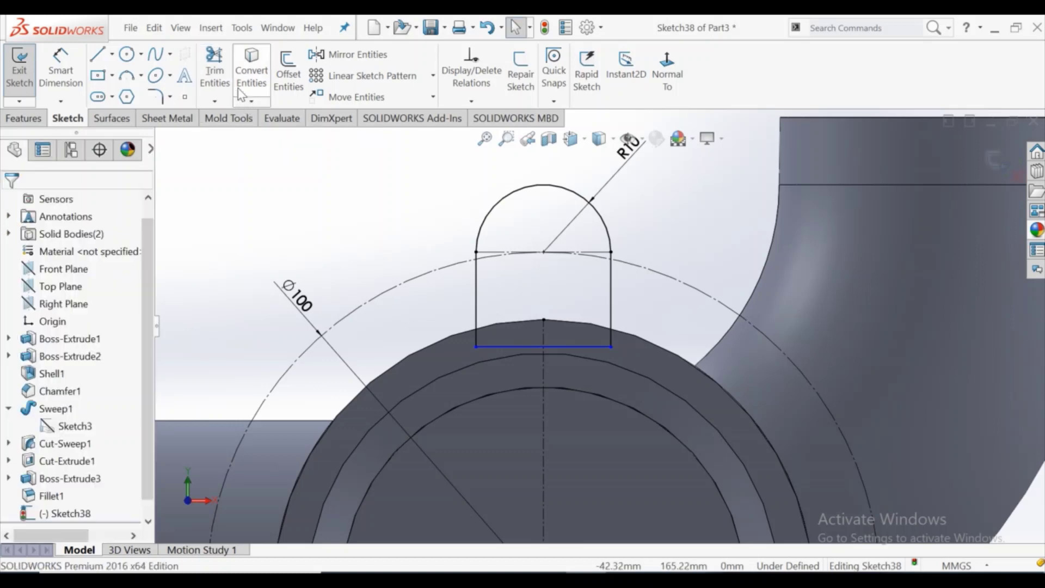
pyautogui.click(260, 93)
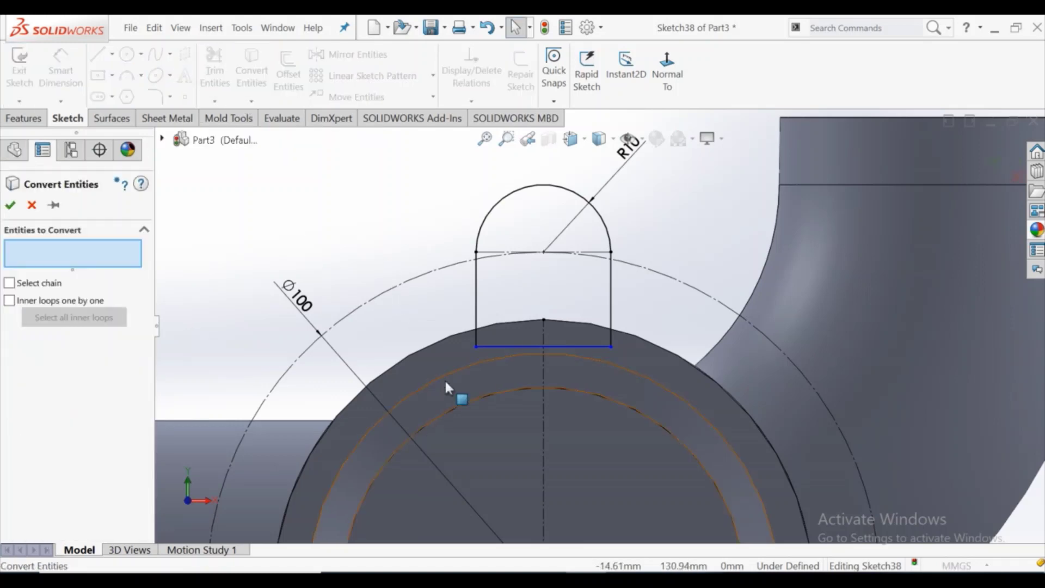
pyautogui.click(439, 340)
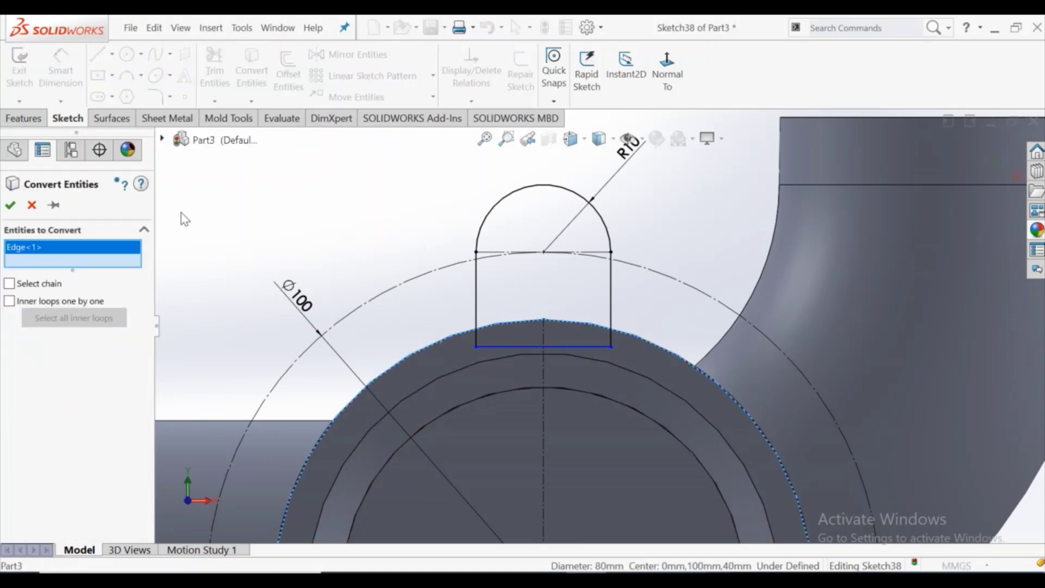
pyautogui.click(11, 206)
# Power Trim the tab's leftover bottom line and the converted arcs outside the tab
pyautogui.click(208, 87)
pyautogui.scroll(-3, 504, 372)
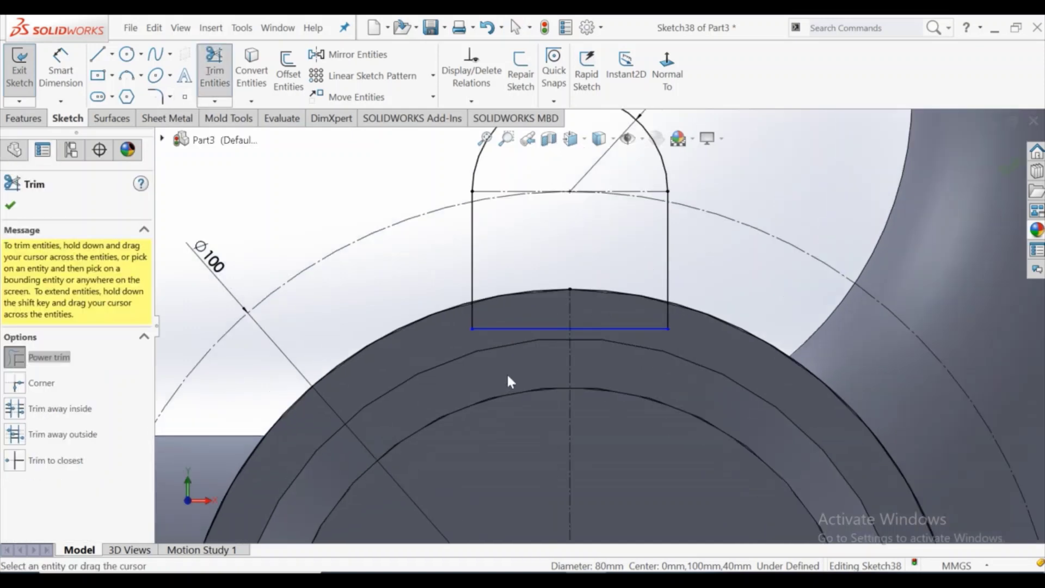
pyautogui.moveTo(492, 317); pyautogui.dragTo(489, 322)
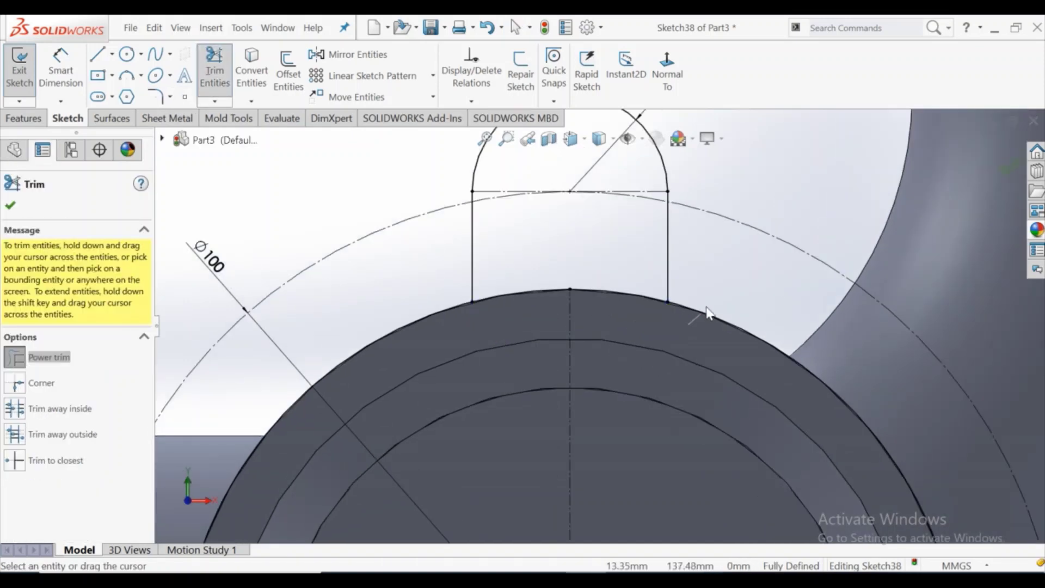
pyautogui.moveTo(706, 312); pyautogui.dragTo(464, 362)
pyautogui.scroll(4, 435, 315)
pyautogui.scroll(2, 544, 392)
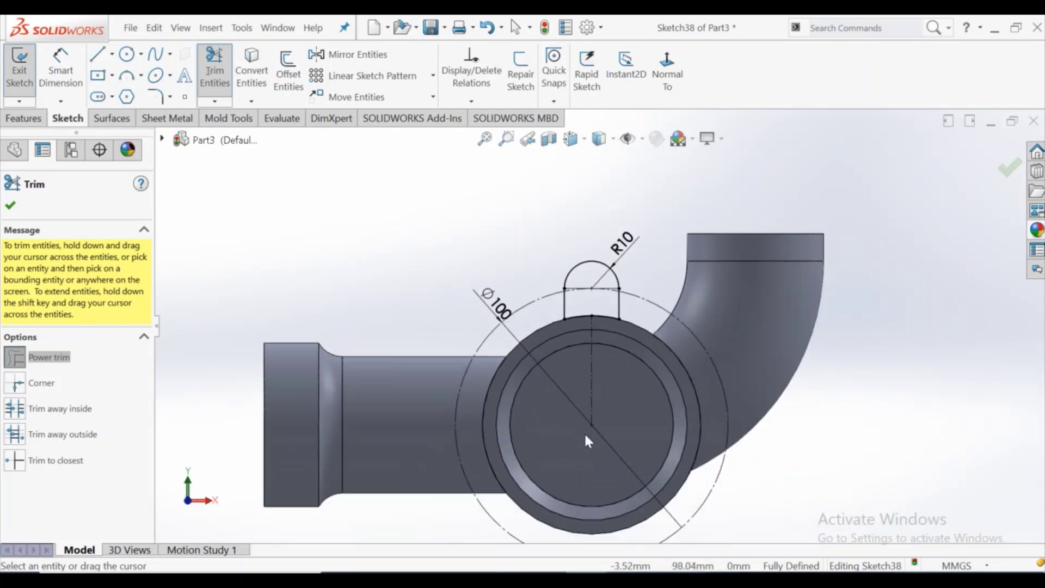
pyautogui.click(127, 55)
# Draw a circle at the tab arc's centre and dimension it to Ø10
pyautogui.scroll(-2, 648, 332)
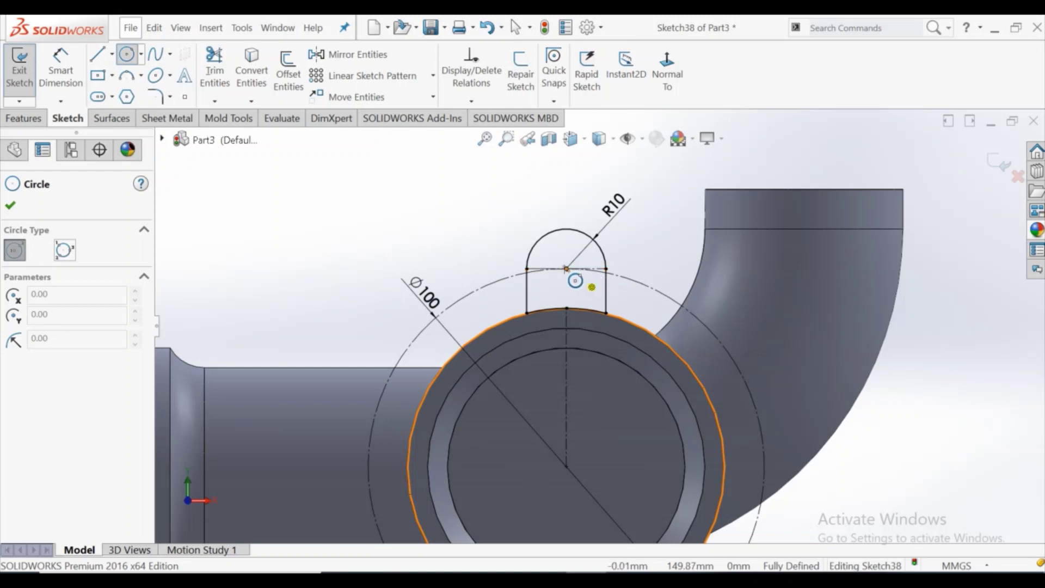
pyautogui.click(566, 269)
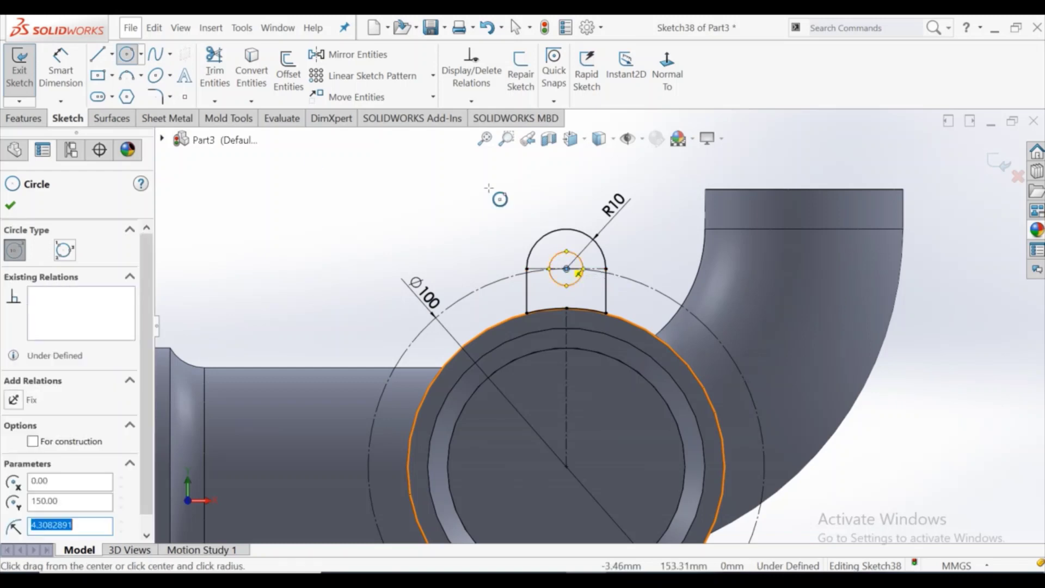
pyautogui.click(68, 76)
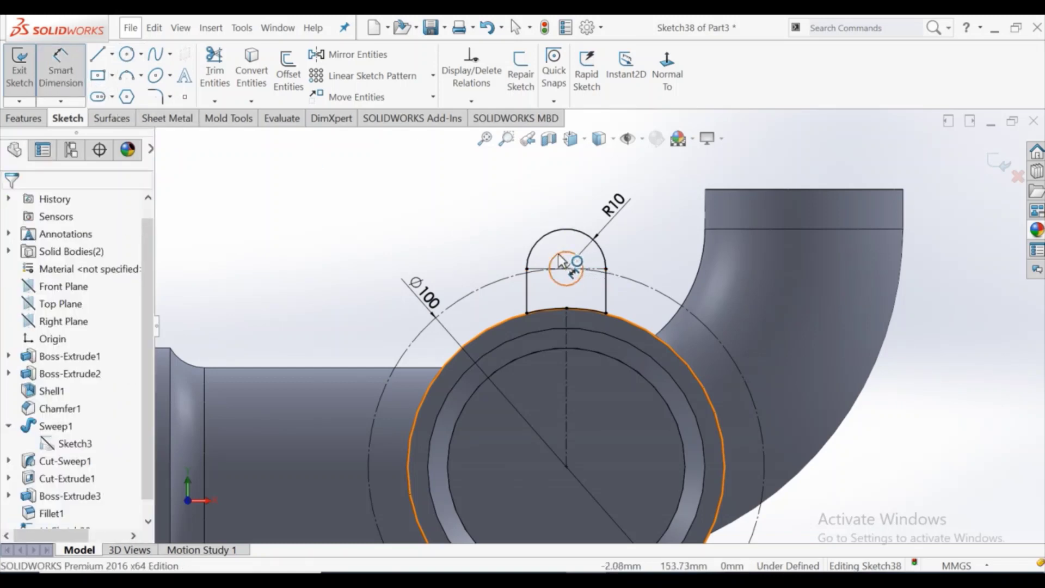
pyautogui.click(554, 257)
pyautogui.click(512, 208)
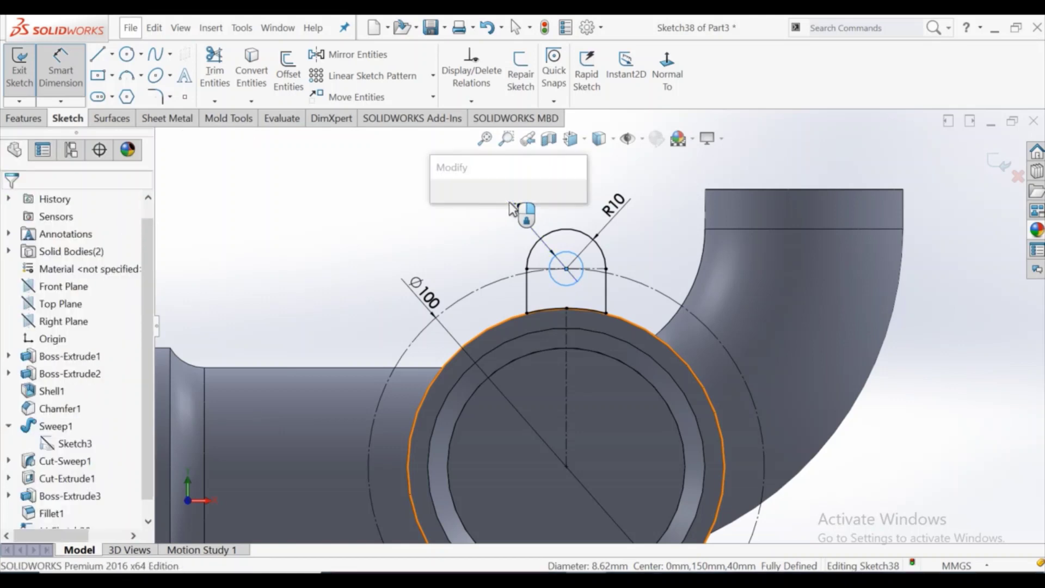
pyautogui.write('10')
pyautogui.press('Return')
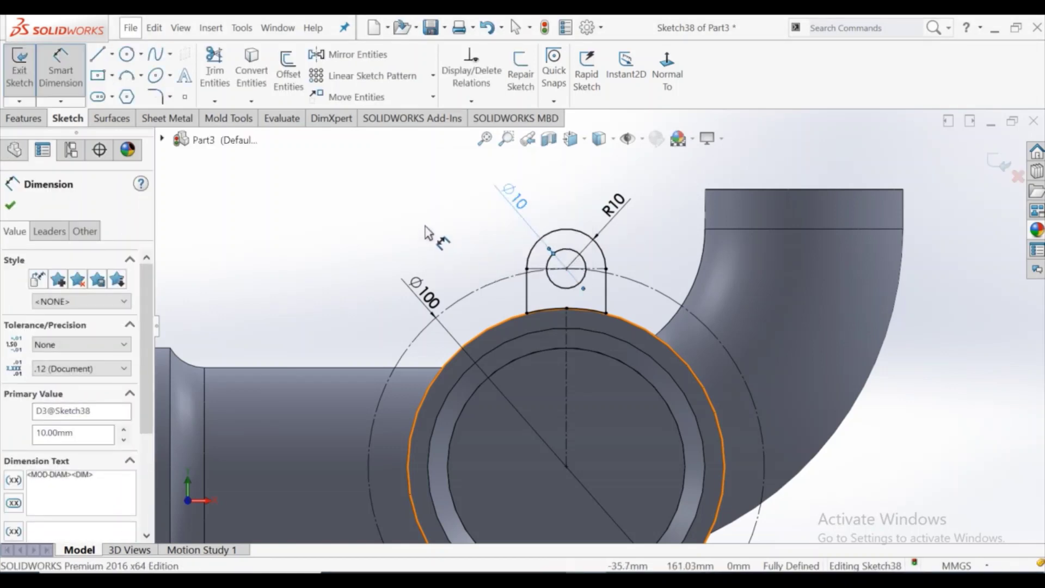
# Choose Circular Sketch Pattern from the sketch pattern dropdown
pyautogui.press('Escape')
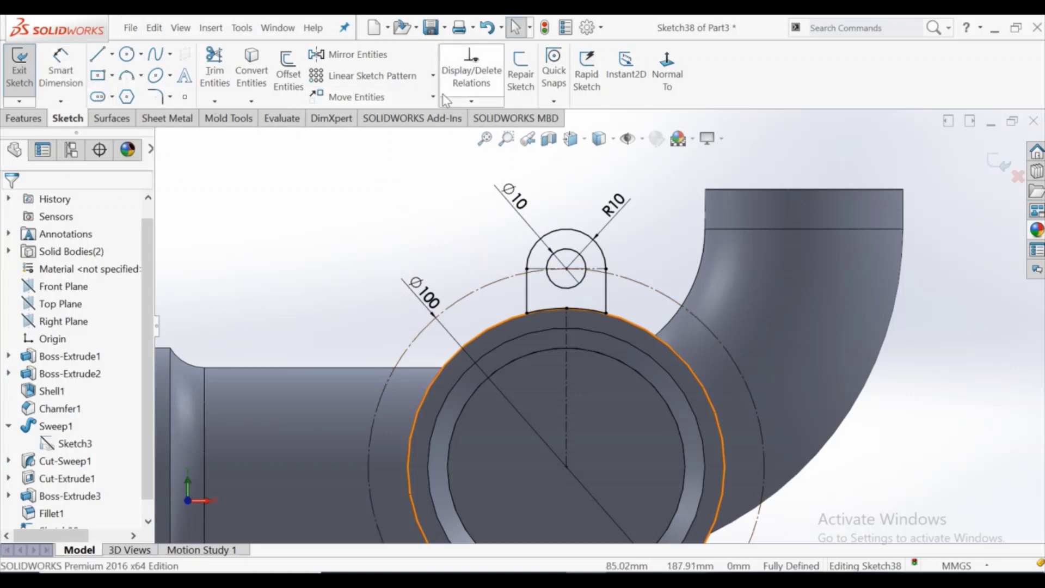
pyautogui.click(433, 76)
pyautogui.click(430, 110)
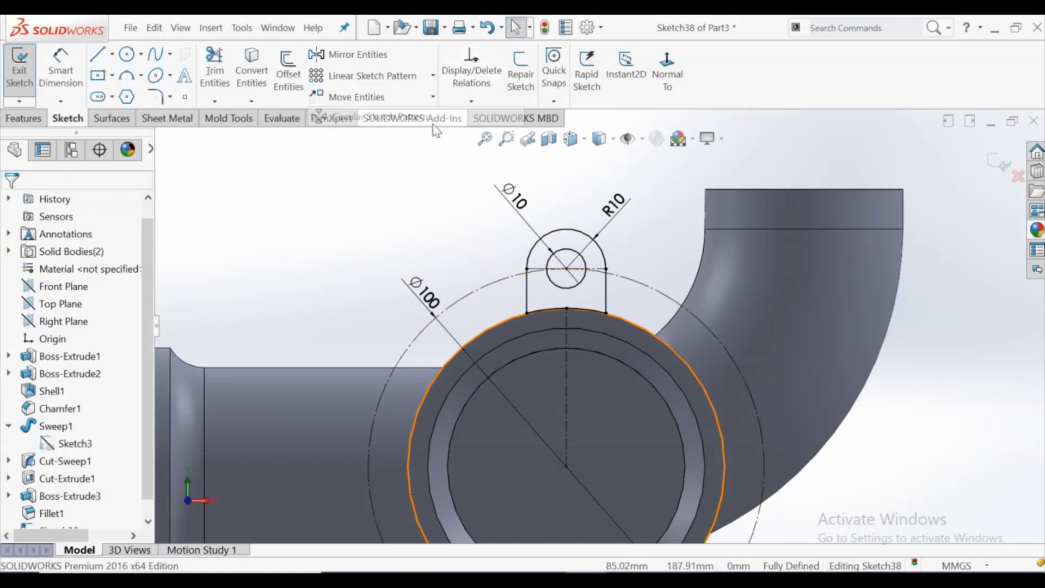
# Pattern the tab and Ø10 hole into 3 equally spaced copies around the flange centre
pyautogui.click(549, 243)
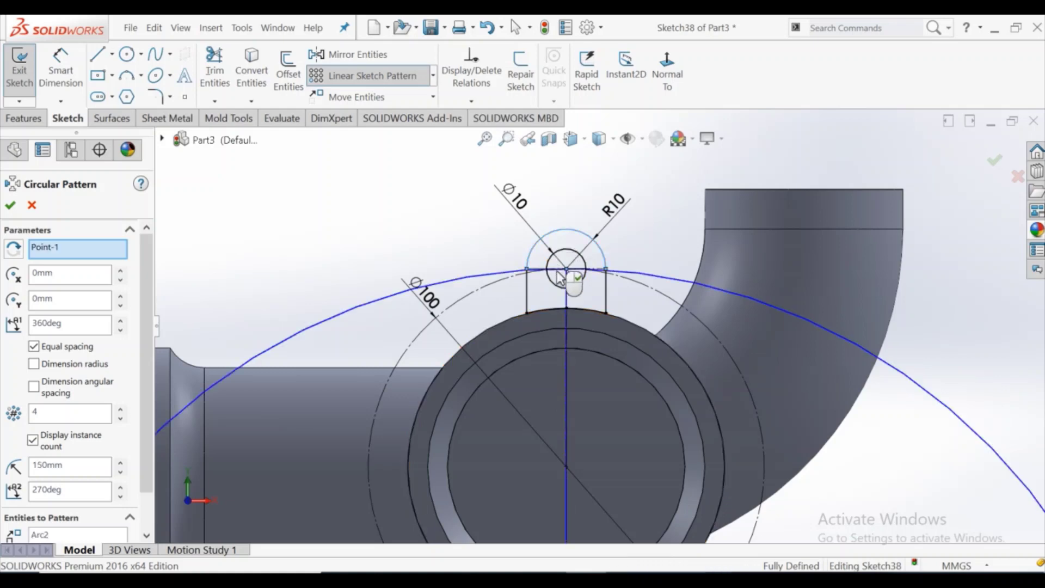
pyautogui.click(528, 300)
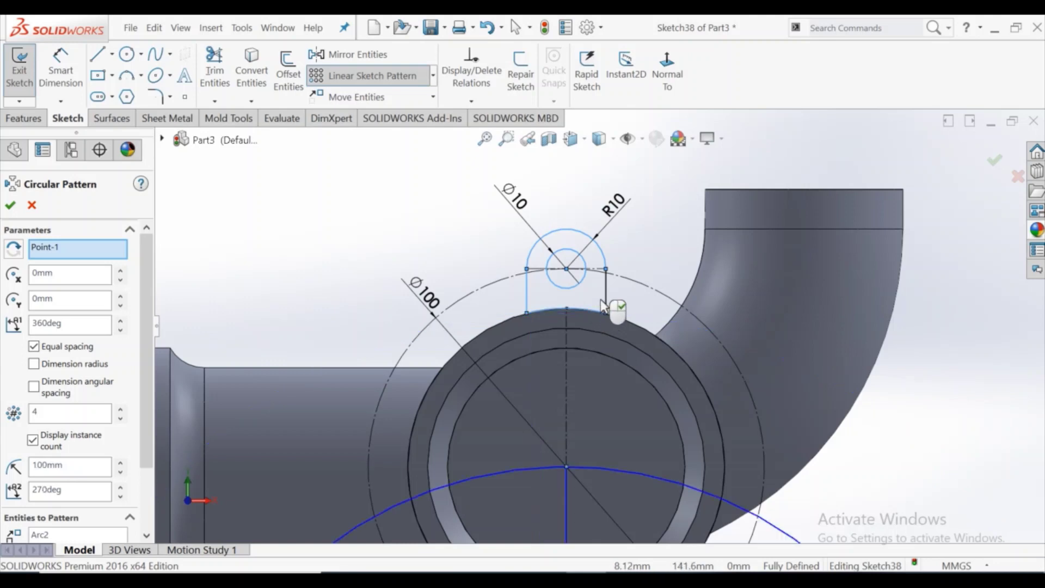
pyautogui.scroll(-1, 612, 359)
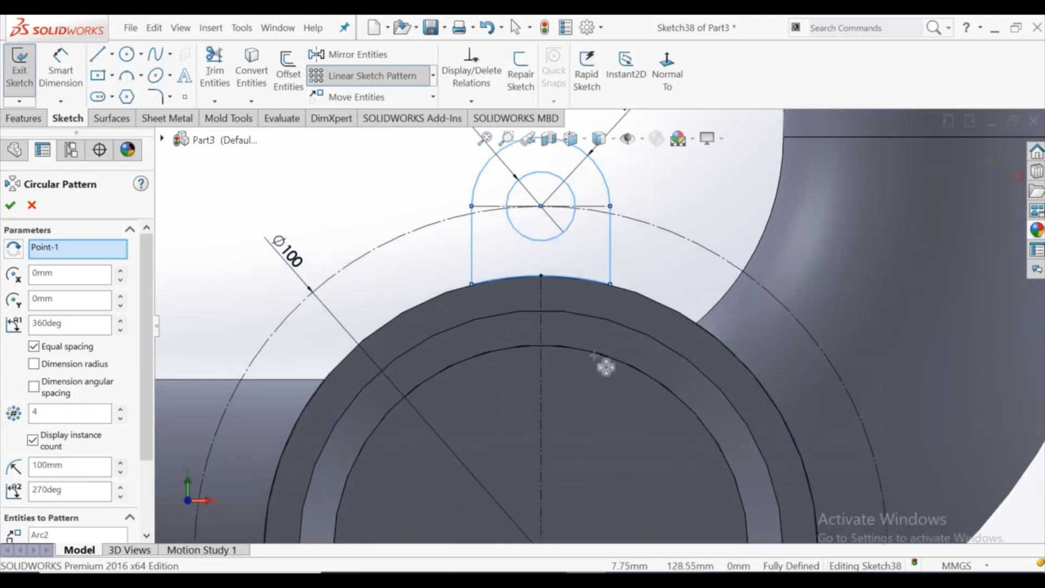
pyautogui.scroll(3, 601, 364)
pyautogui.rightClick(60, 255)
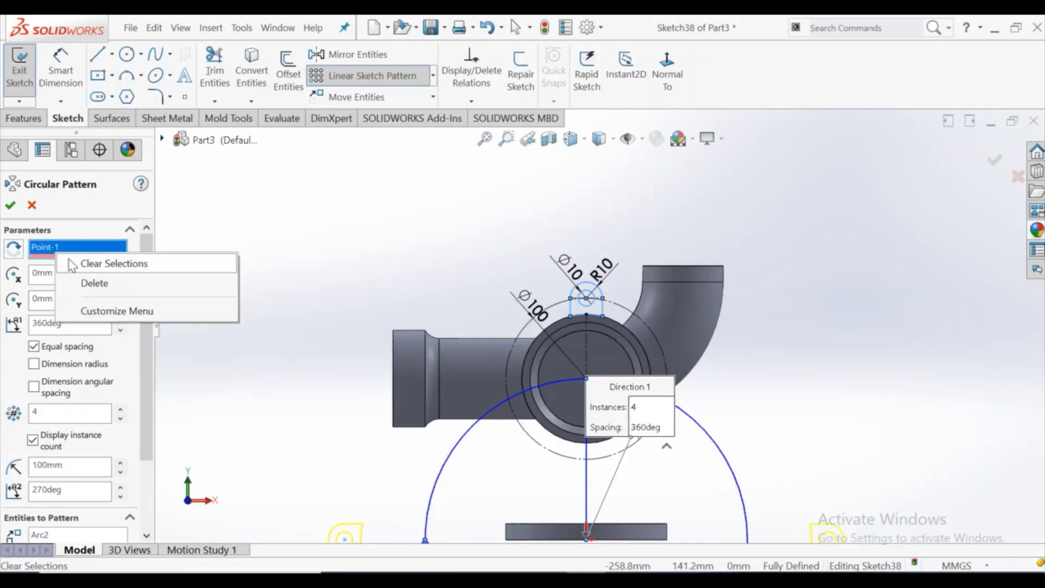
pyautogui.click(94, 283)
pyautogui.scroll(-1, 613, 386)
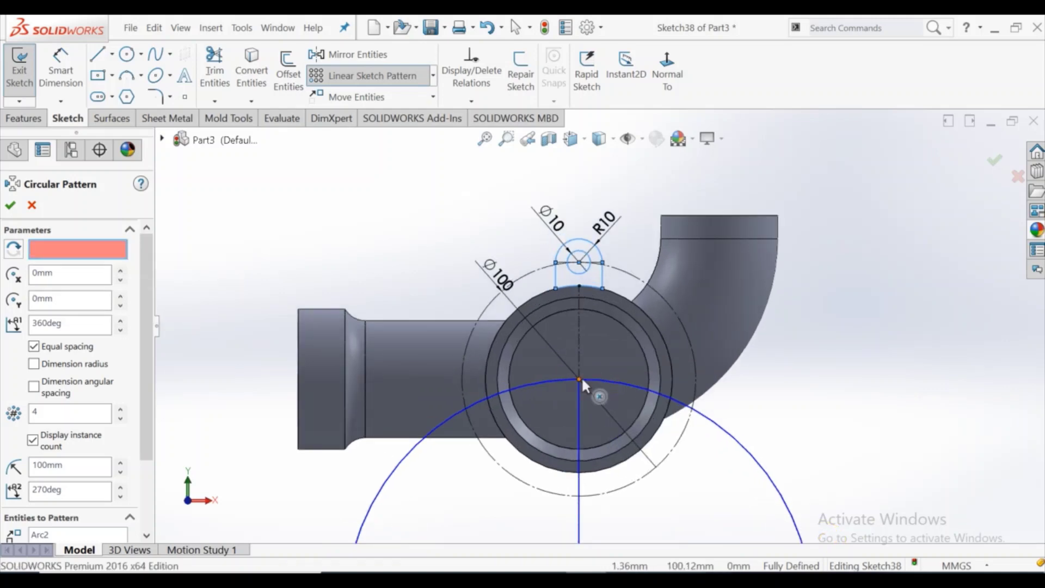
pyautogui.click(579, 379)
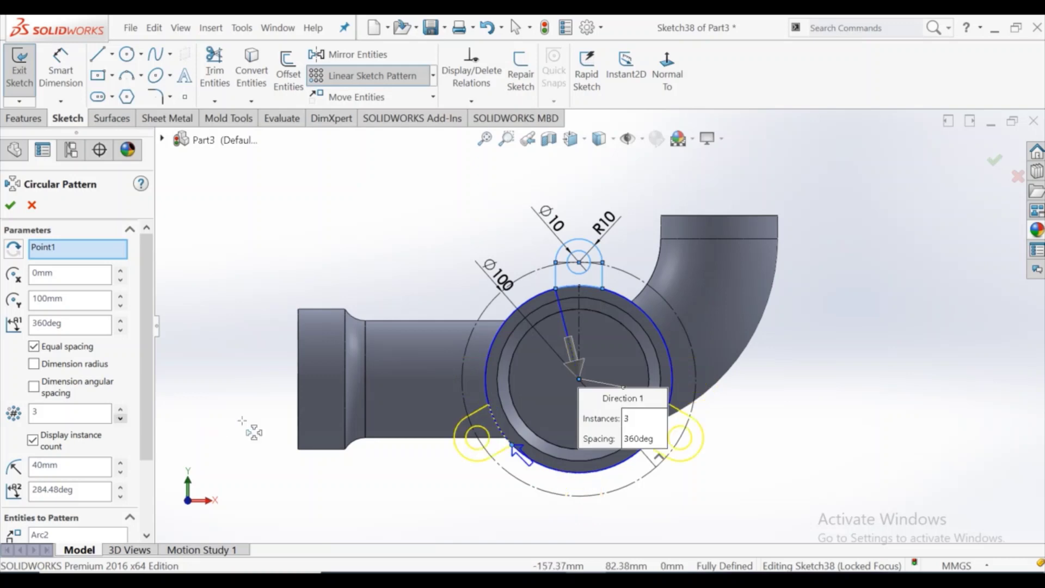
pyautogui.click(9, 207)
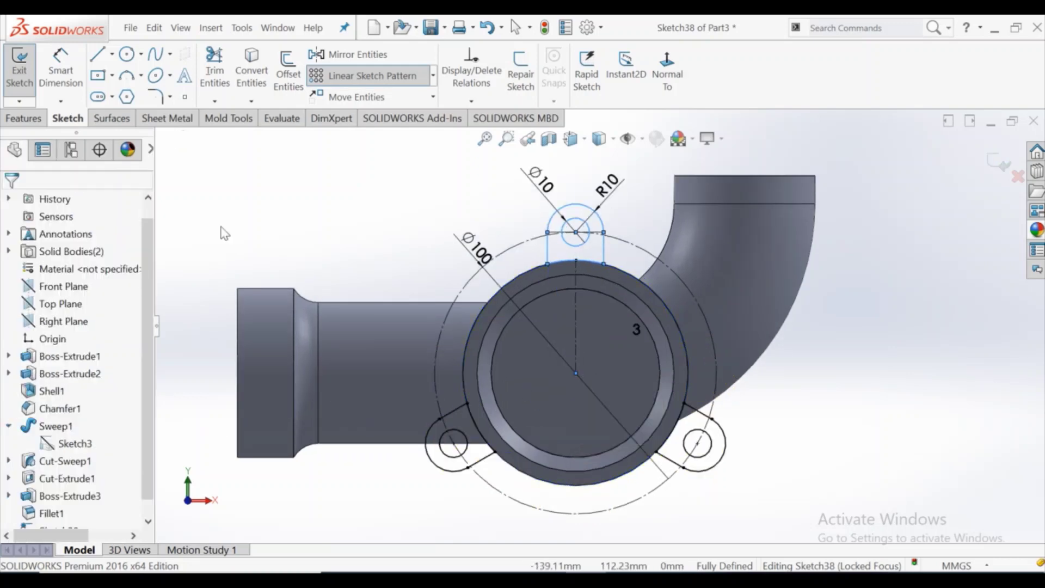
pyautogui.moveTo(659, 419)
pyautogui.mouseDown(button='middle')
pyautogui.moveTo(704, 439)
pyautogui.moveTo(620, 374)
pyautogui.mouseUp(button='middle')
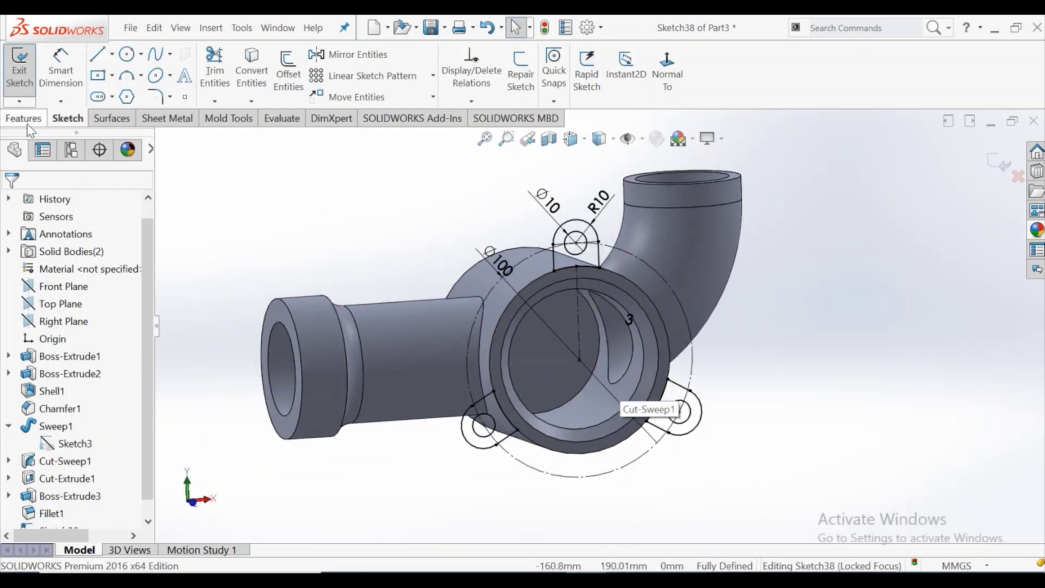
# Extrude the three-lug sketch 10 mm Blind as Boss-Extrude4
pyautogui.click(24, 119)
pyautogui.click(26, 68)
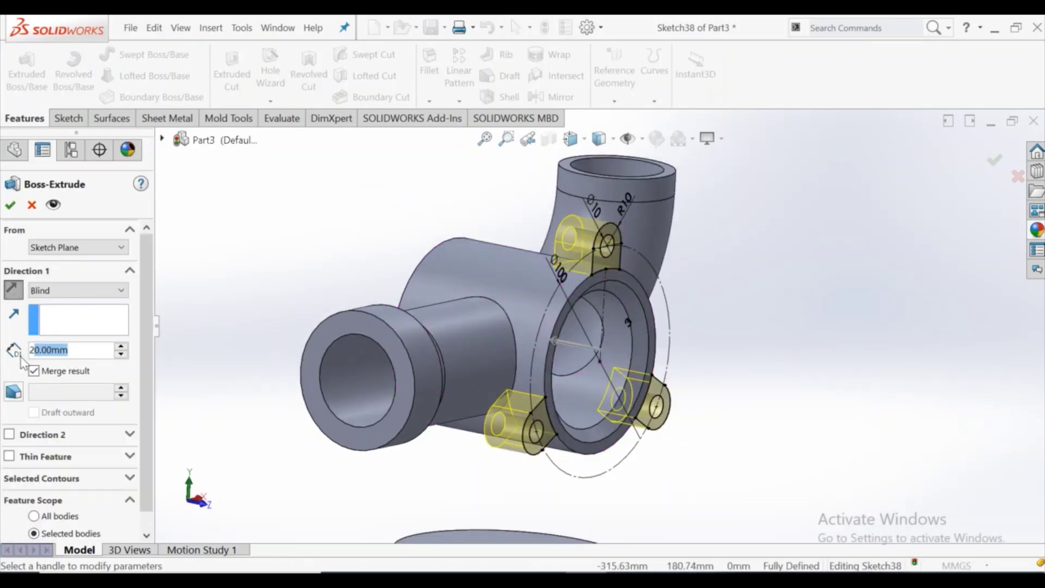
pyautogui.write('1')
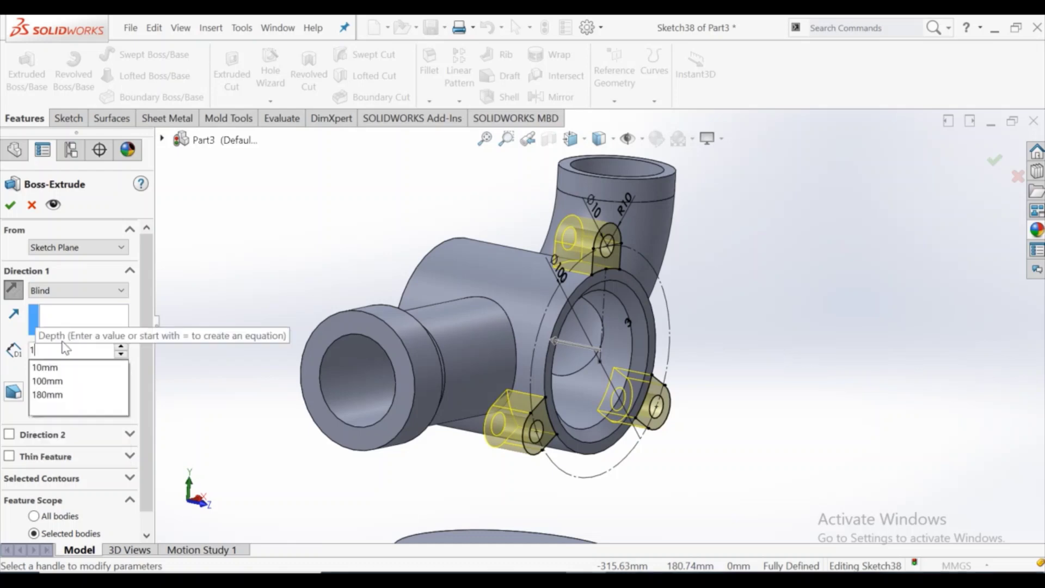
pyautogui.write('0')
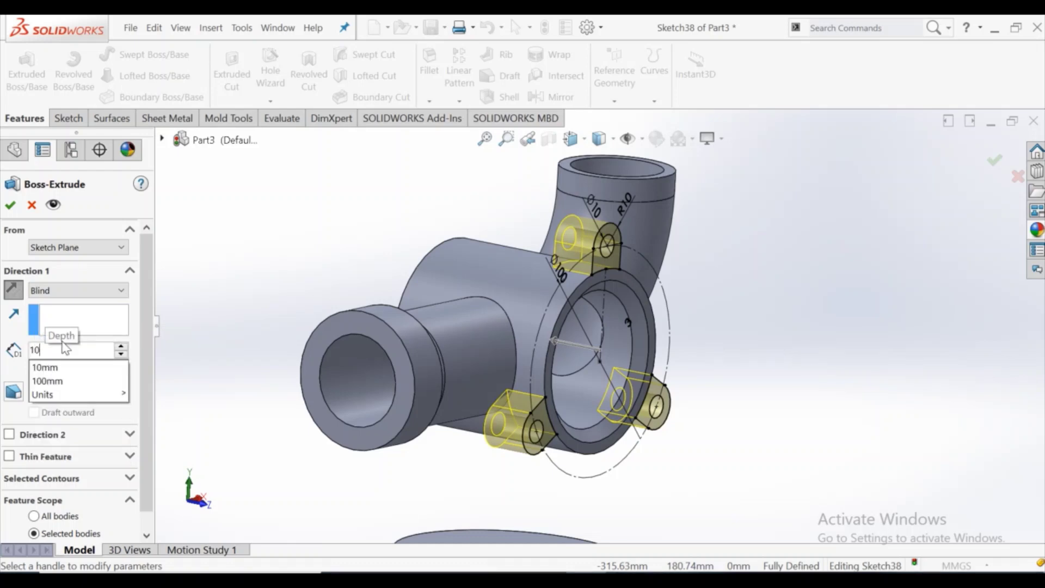
pyautogui.press('Return')
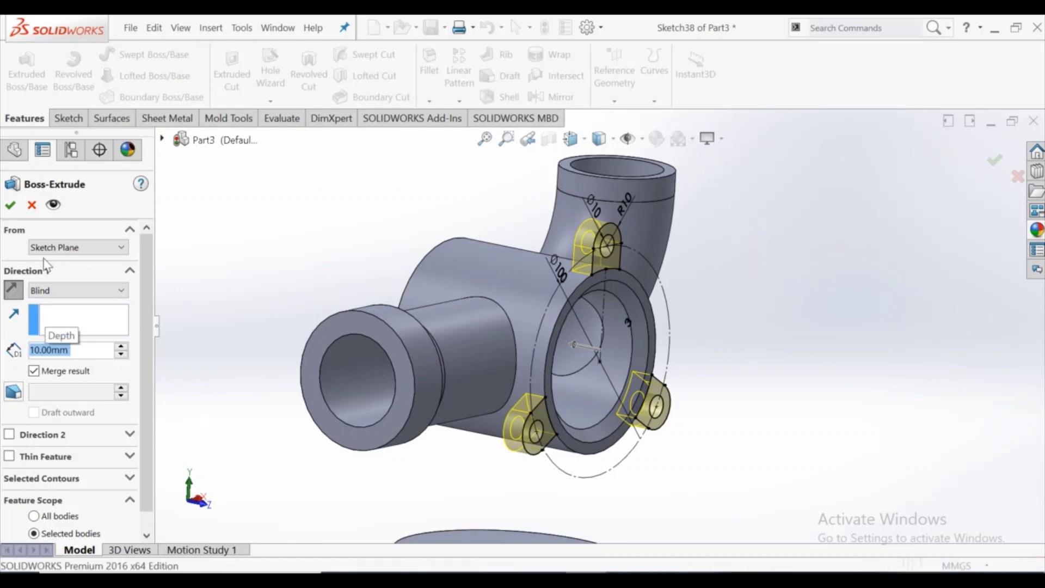
pyautogui.click(10, 205)
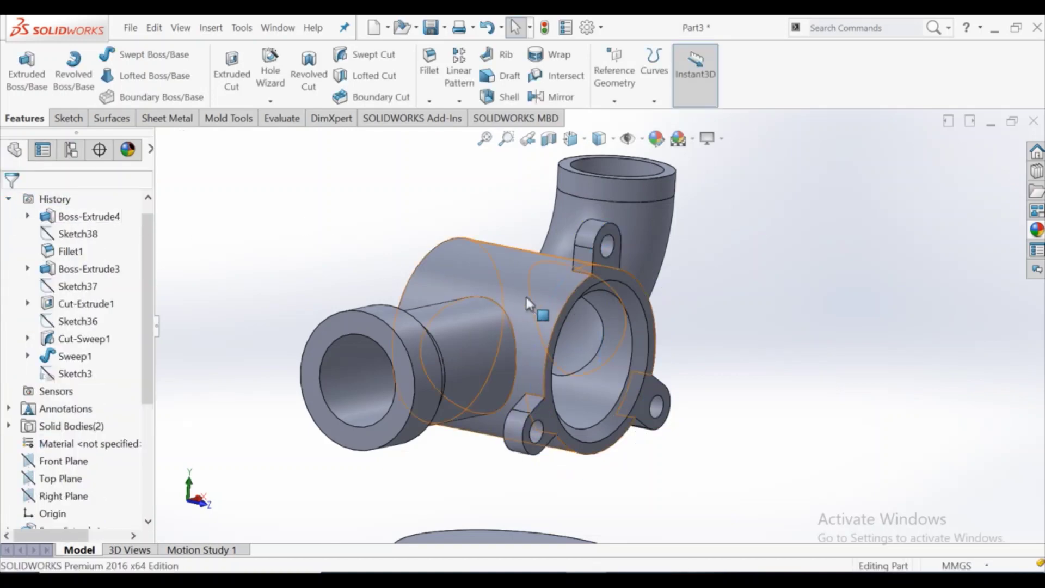
# Start a new sketch on the bottom disk's face, viewed Normal To
pyautogui.moveTo(532, 303)
pyautogui.mouseDown(button='middle')
pyautogui.moveTo(494, 305)
pyautogui.moveTo(438, 269)
pyautogui.mouseUp(button='middle')
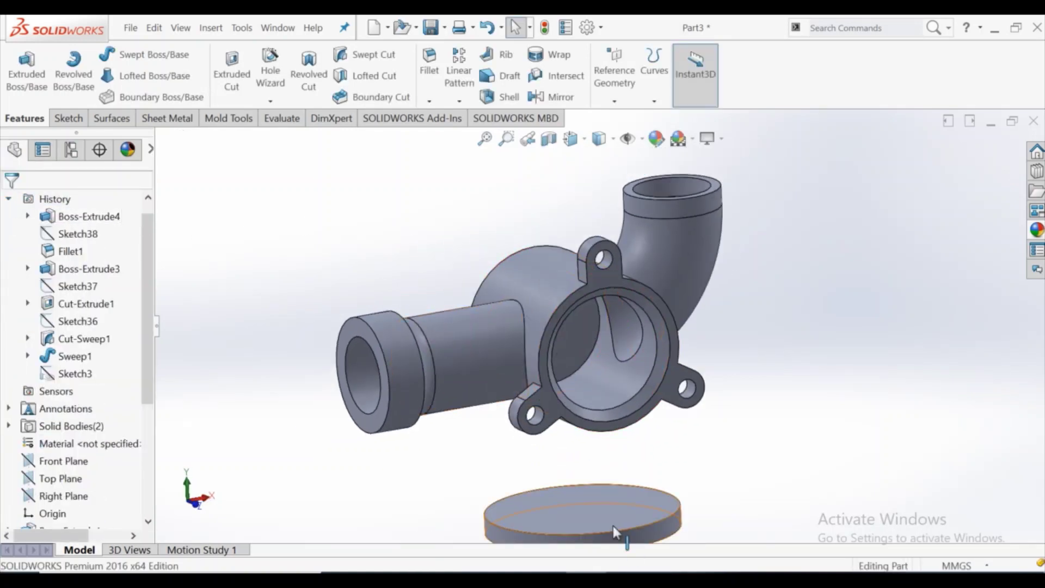
pyautogui.click(603, 504)
pyautogui.click(675, 444)
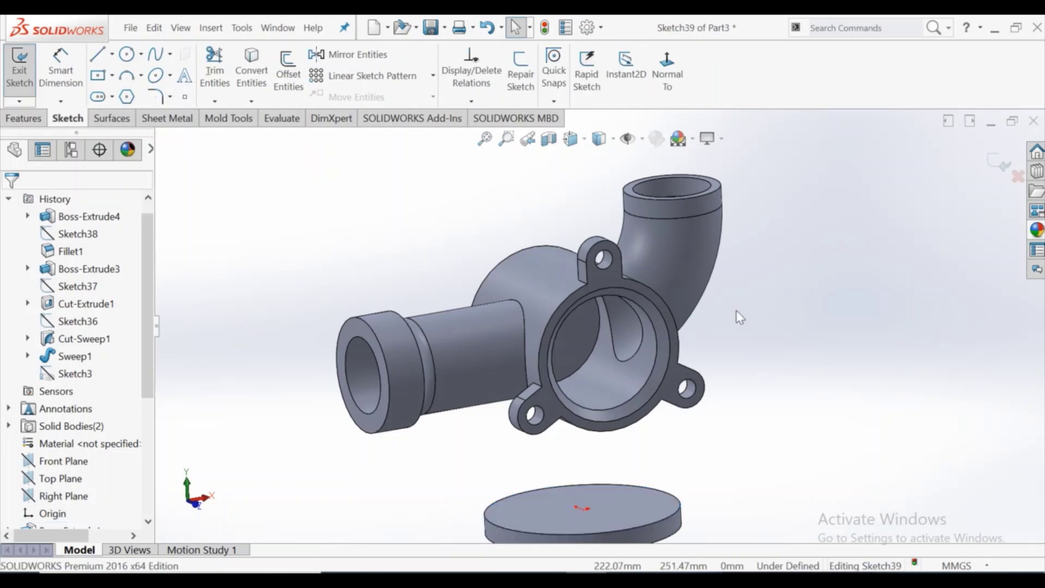
pyautogui.click(662, 91)
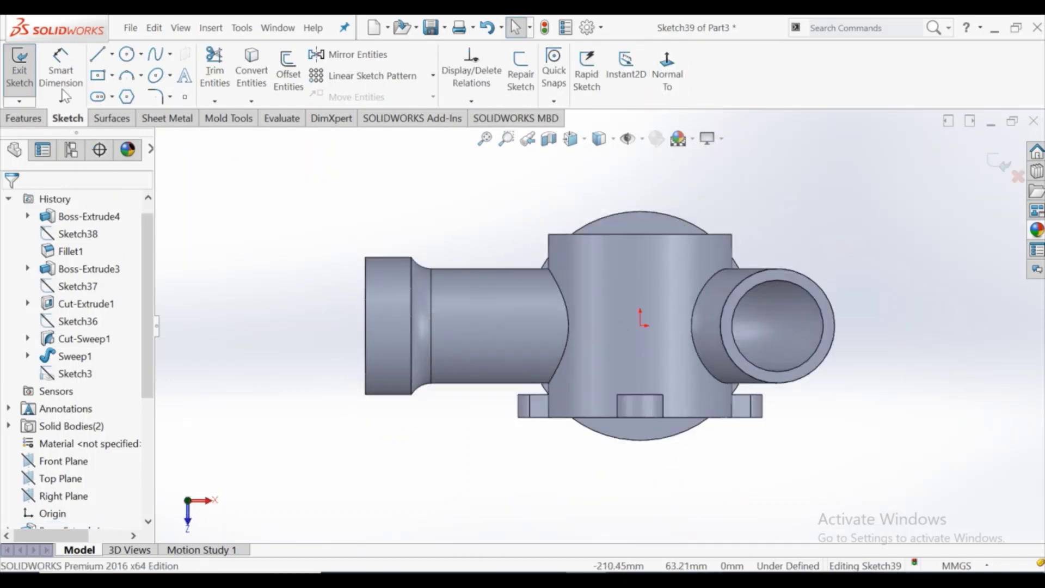
# Draw a circle centred on the origin and dimension it to Ø60
pyautogui.click(124, 55)
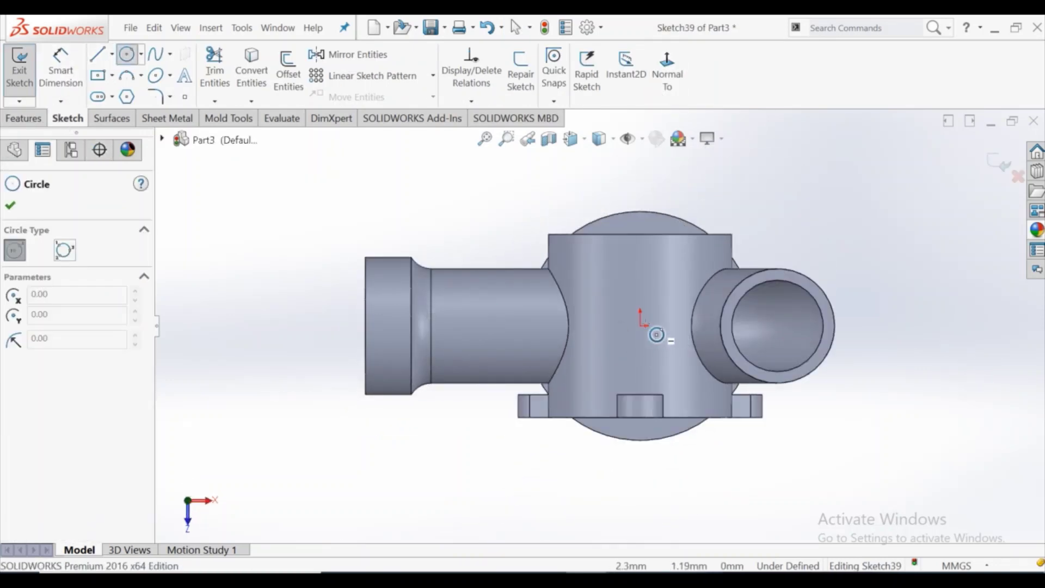
pyautogui.click(640, 325)
pyautogui.click(669, 354)
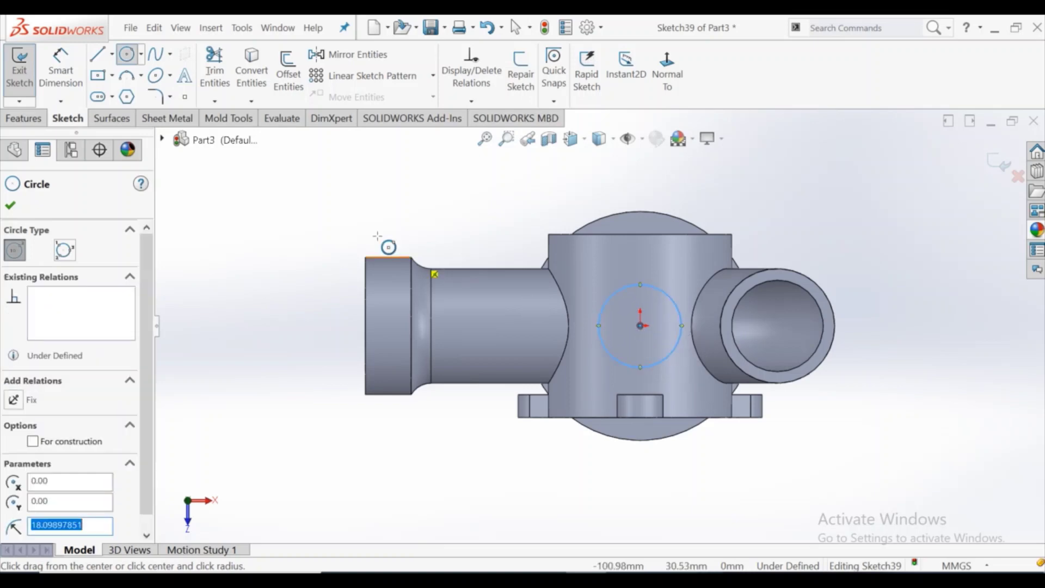
pyautogui.click(60, 69)
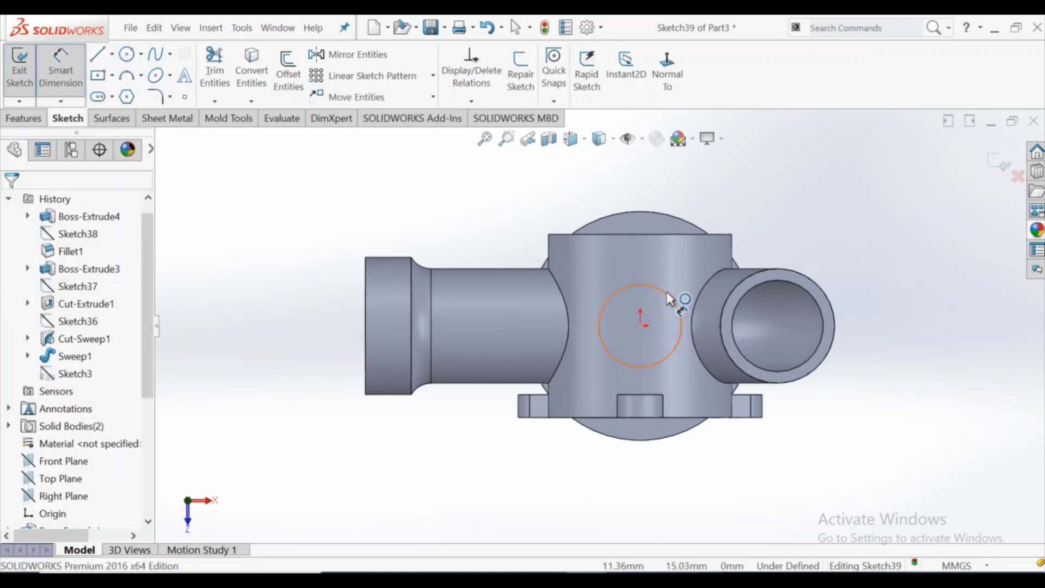
pyautogui.click(607, 298)
pyautogui.click(487, 197)
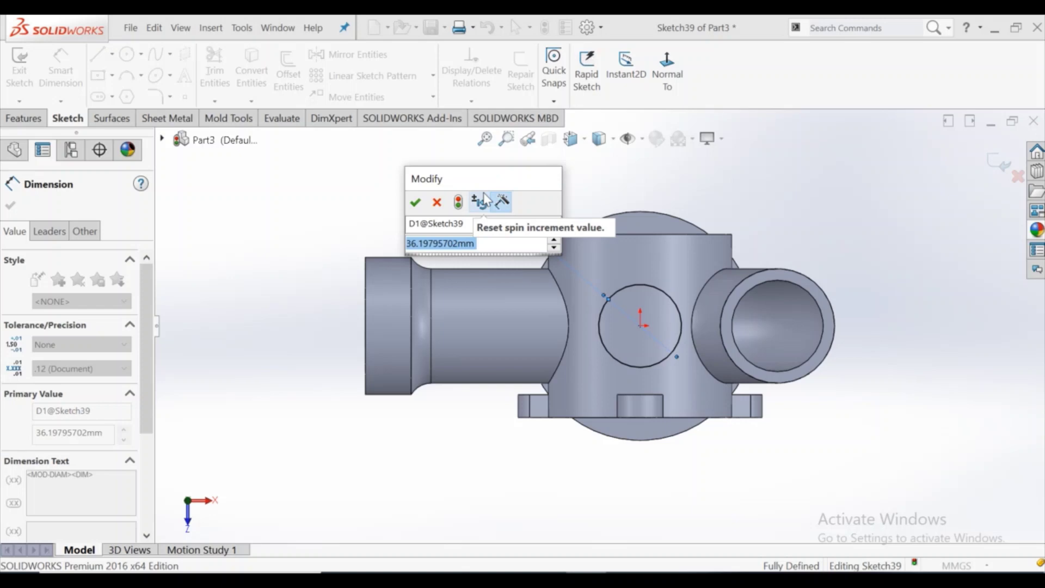
pyautogui.write('60')
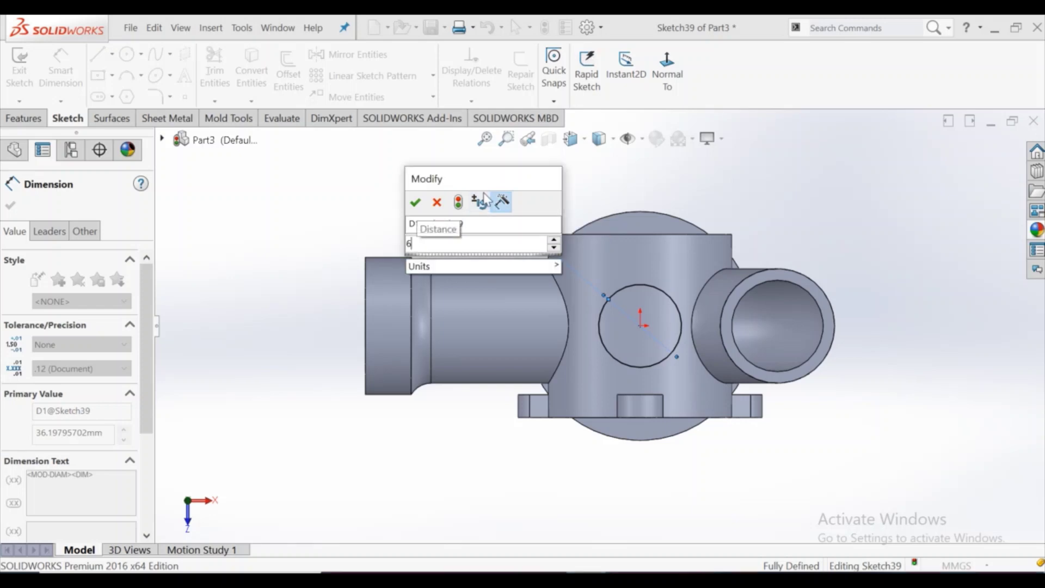
pyautogui.press('Return')
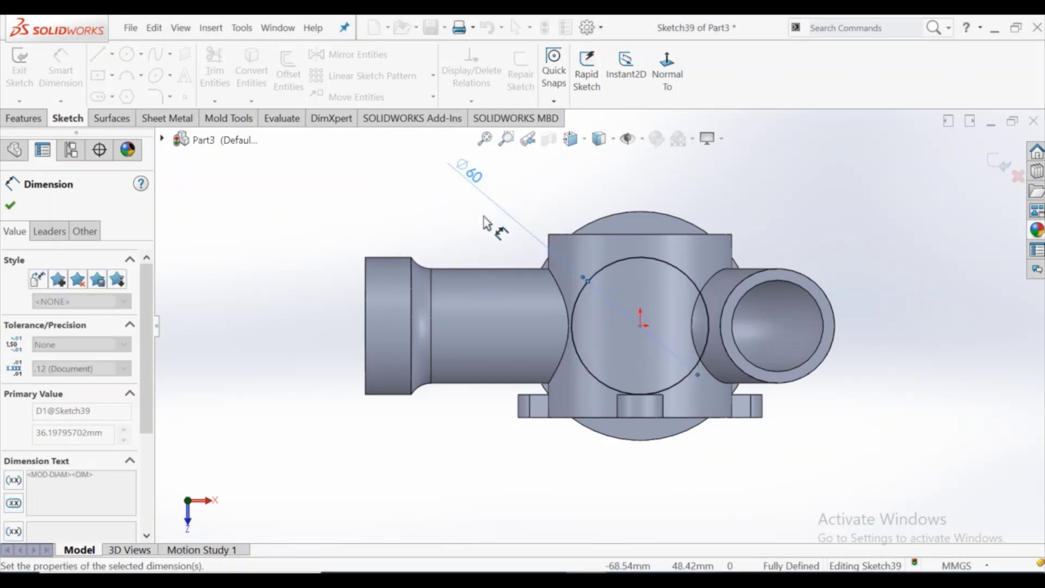
pyautogui.press('Escape')
# Extrude the Ø60 circle Up To Next, merged, to form the neck
pyautogui.click(23, 118)
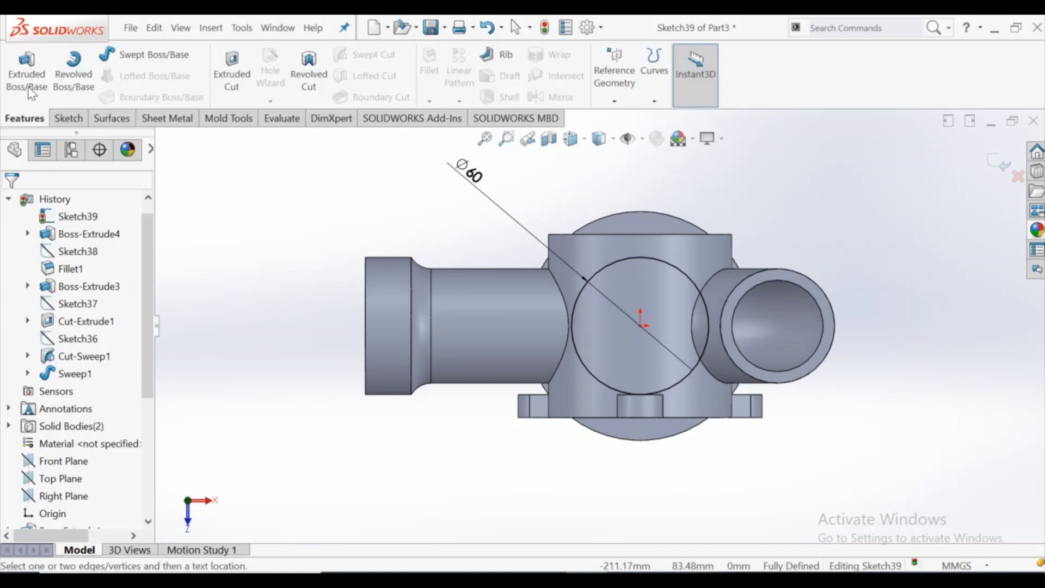
pyautogui.click(26, 76)
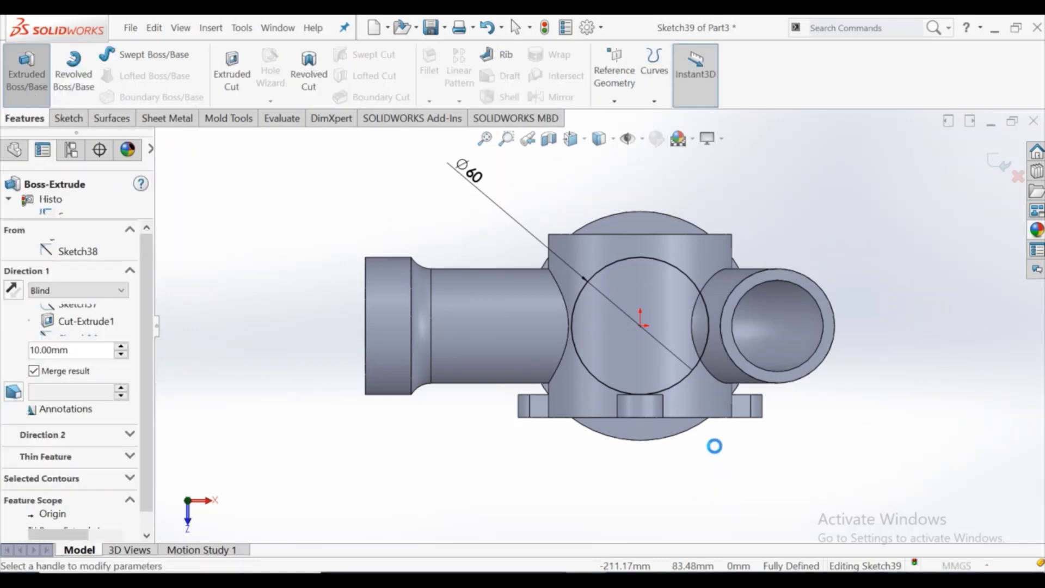
pyautogui.moveTo(699, 355); pyautogui.dragTo(703, 253, button='middle')
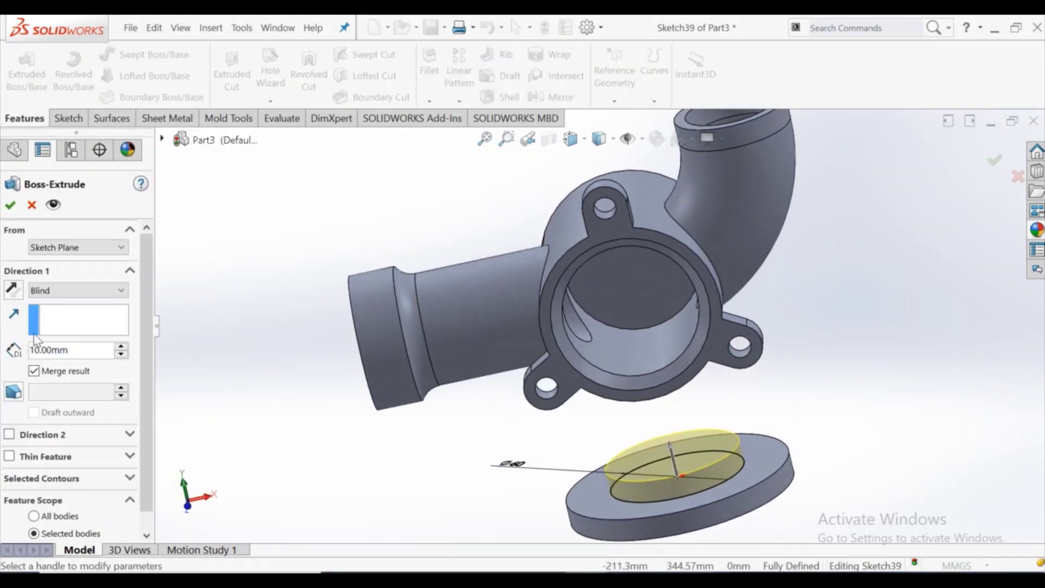
pyautogui.click(65, 291)
pyautogui.click(66, 325)
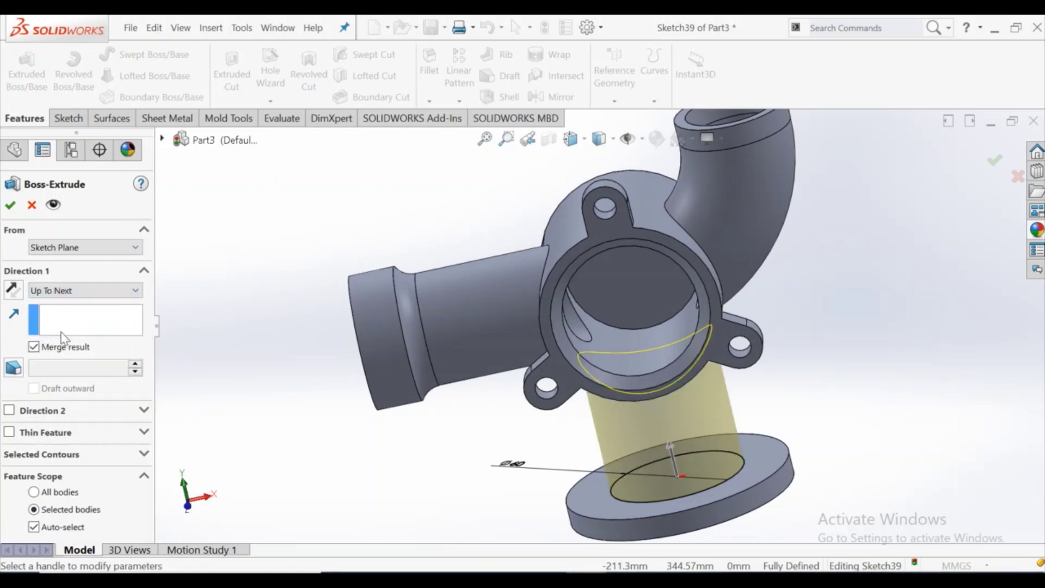
pyautogui.click(9, 210)
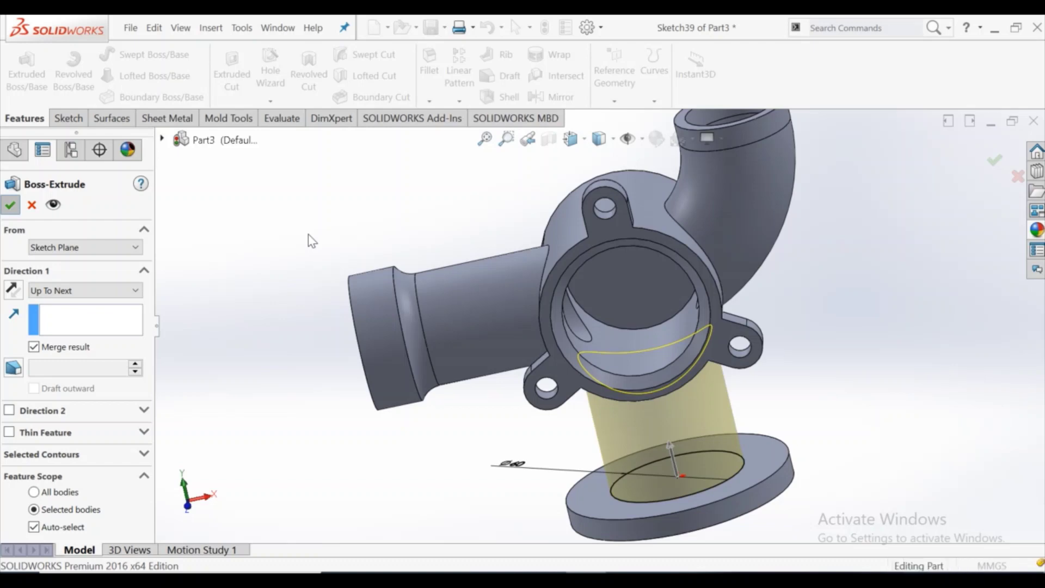
# Start a new sketch on the disk's outer end face, viewed Normal To
pyautogui.press('f')
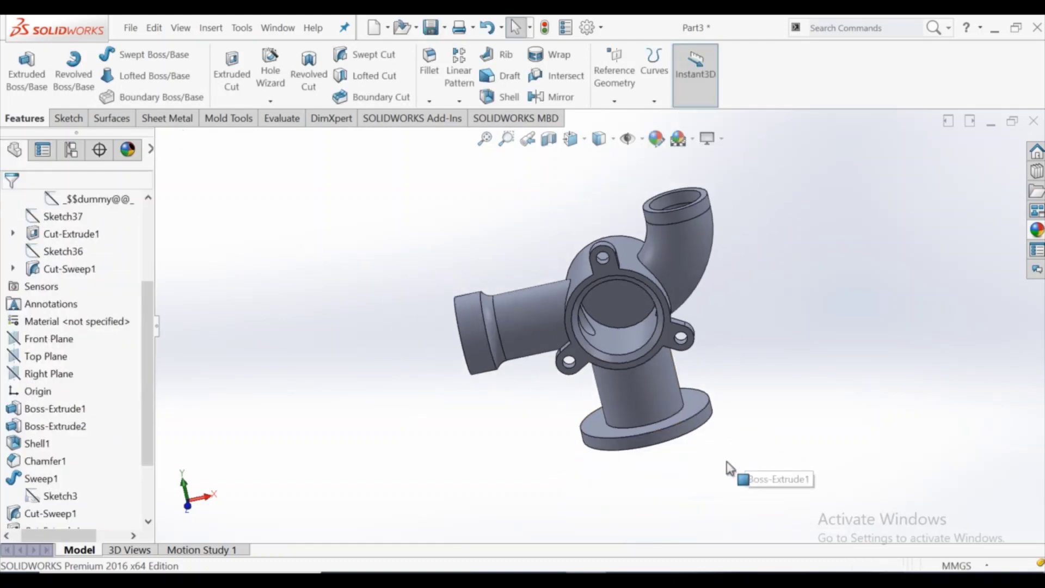
pyautogui.moveTo(729, 468); pyautogui.dragTo(655, 408, button='middle')
pyautogui.click(654, 408)
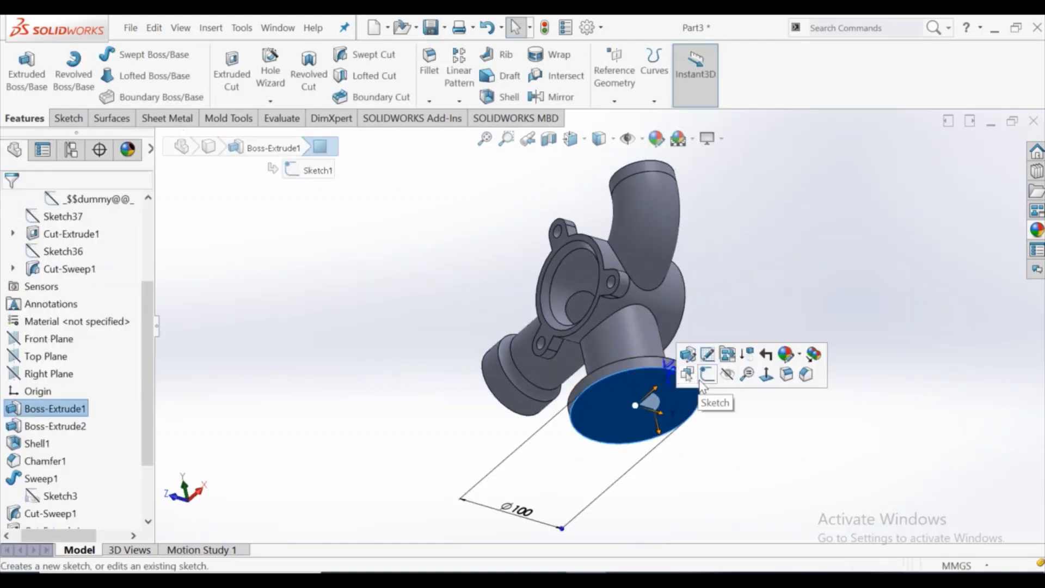
pyautogui.click(705, 375)
pyautogui.click(665, 90)
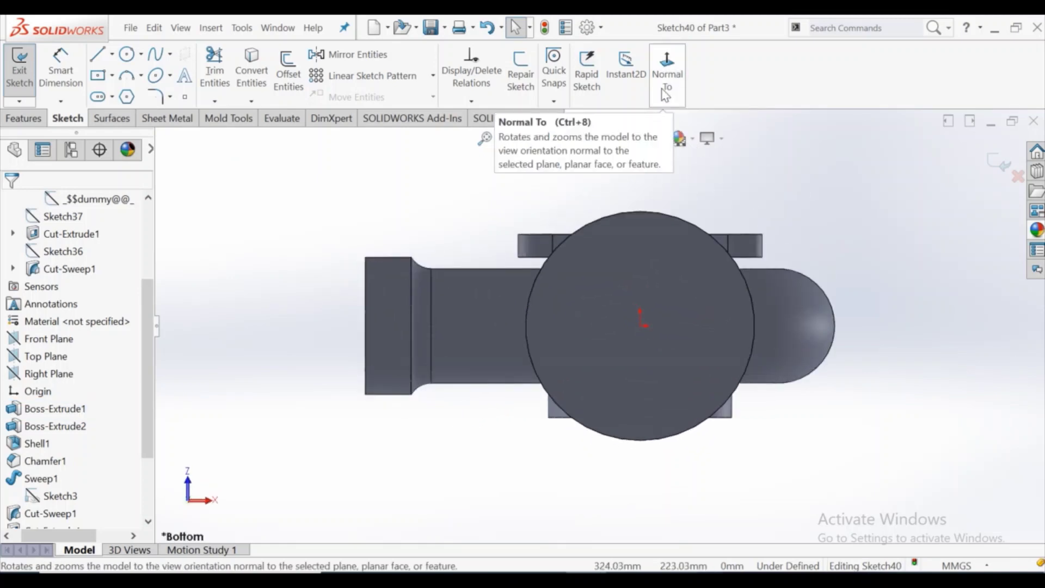
# Draw a circle centred on the origin
pyautogui.click(127, 54)
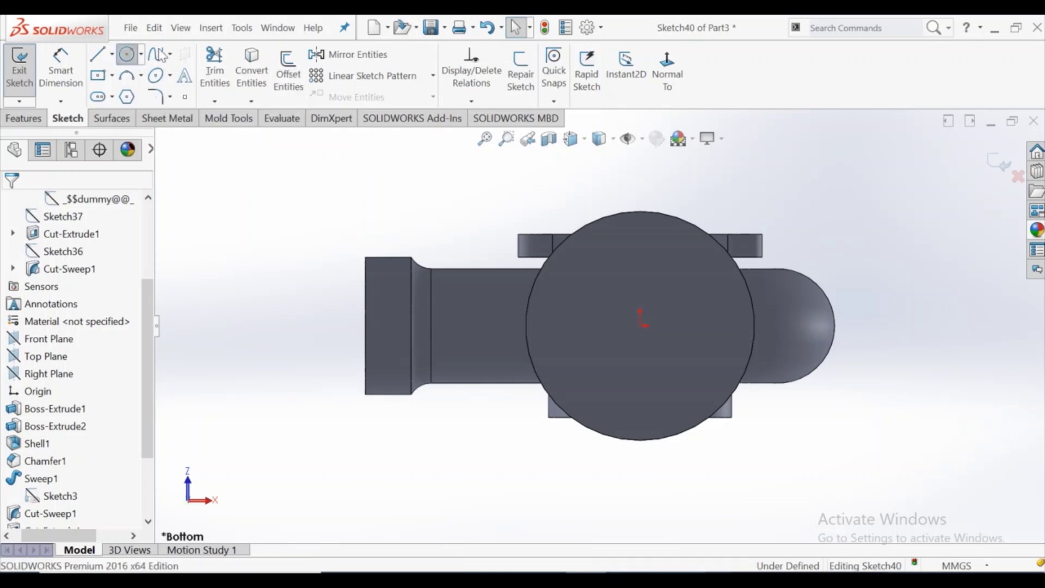
pyautogui.click(641, 325)
pyautogui.click(657, 372)
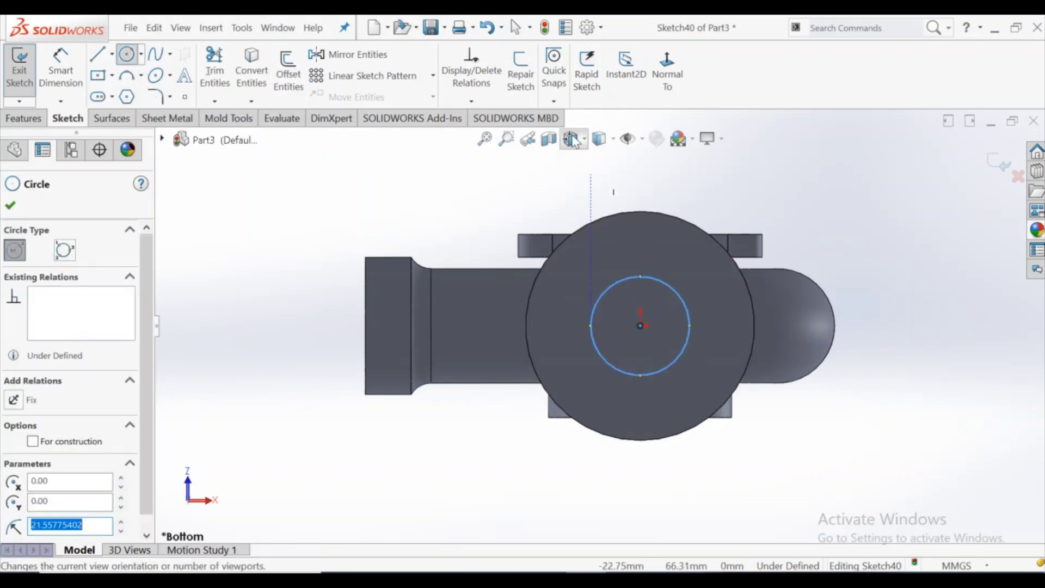
pyautogui.rightClick(571, 139)
pyautogui.click(461, 222)
pyautogui.rightClick(456, 213)
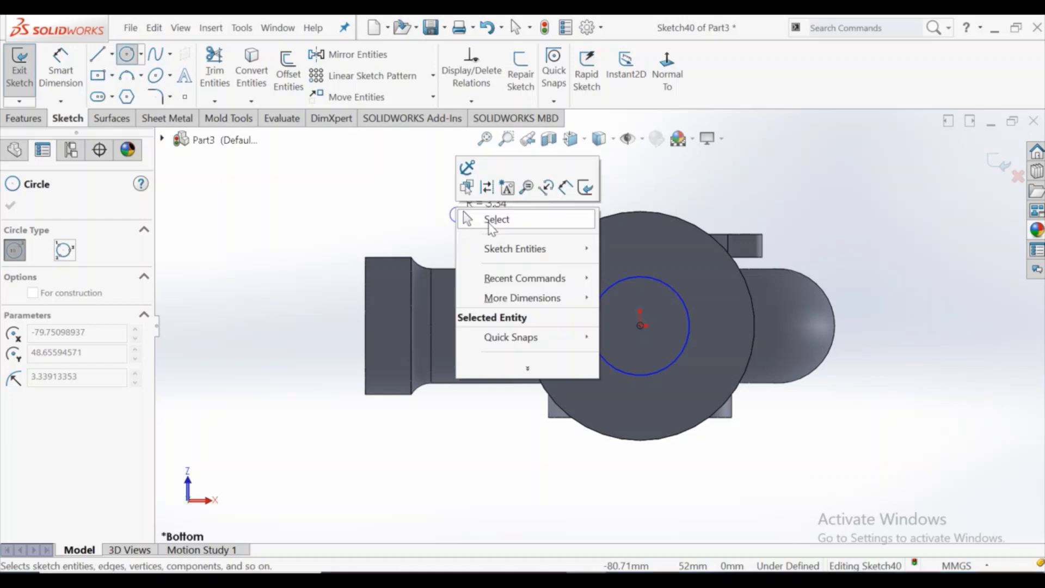
pyautogui.click(489, 219)
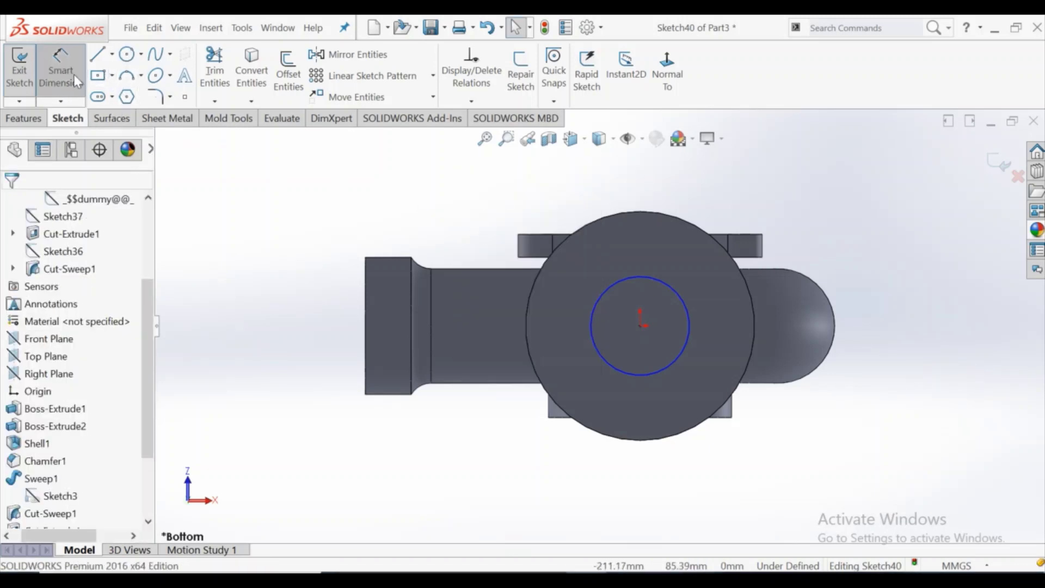
# Dimension the circle to Ø40 and return to Select
pyautogui.click(606, 289)
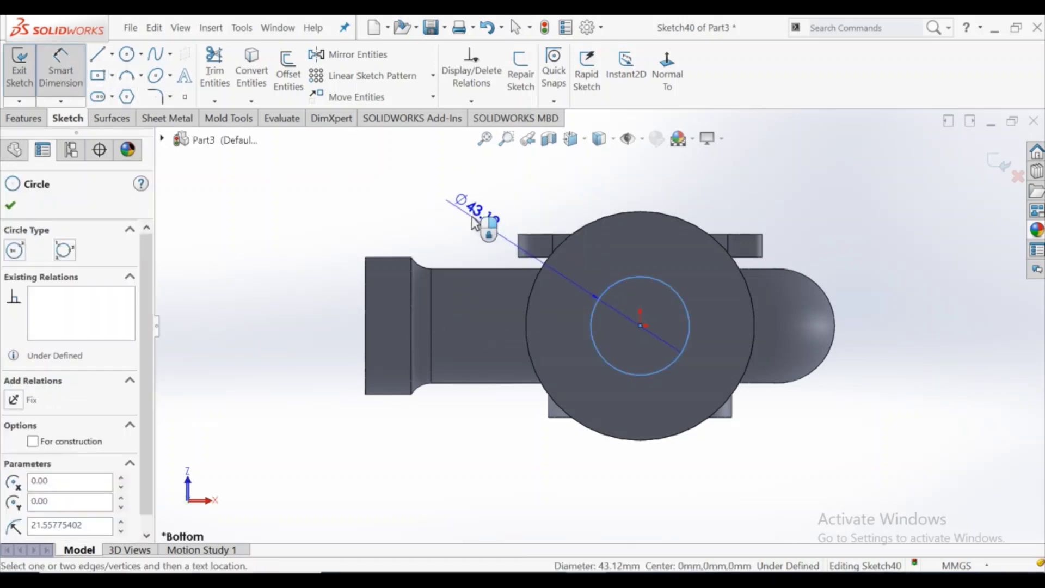
pyautogui.click(466, 209)
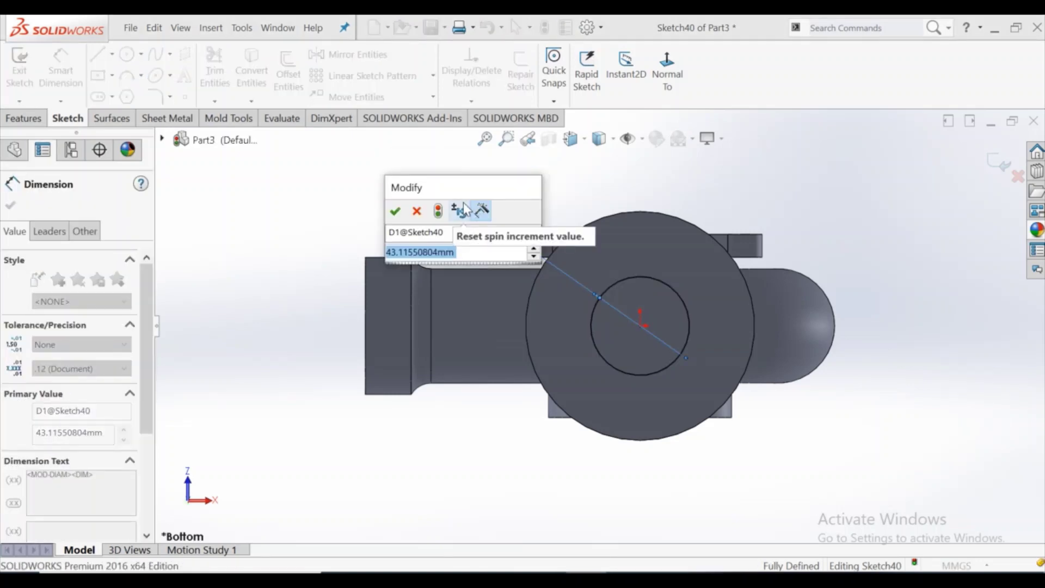
pyautogui.write('40')
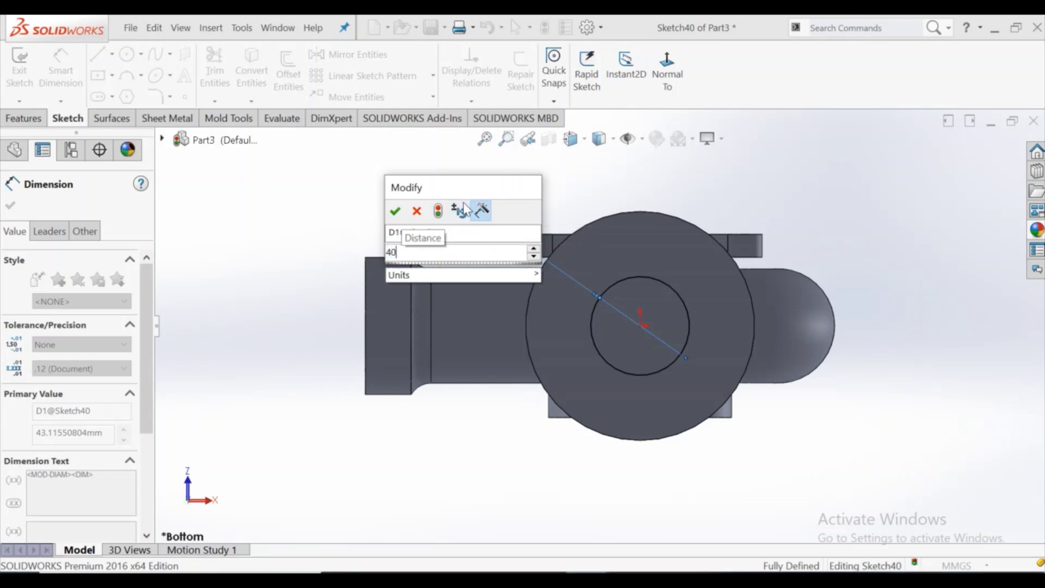
pyautogui.press('Escape')
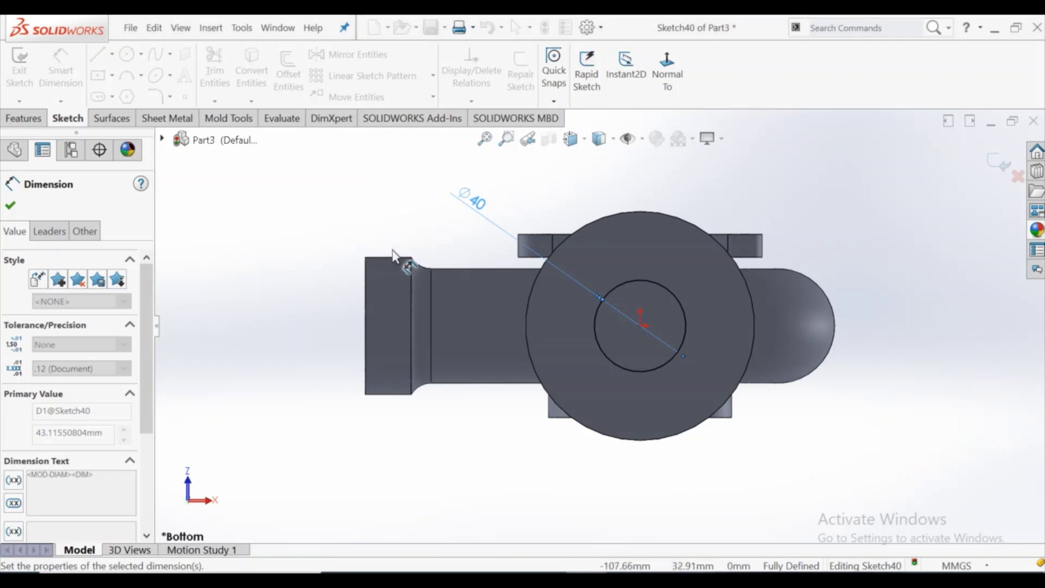
pyautogui.click(361, 215)
pyautogui.moveTo(364, 215); pyautogui.dragTo(416, 272, button='middle')
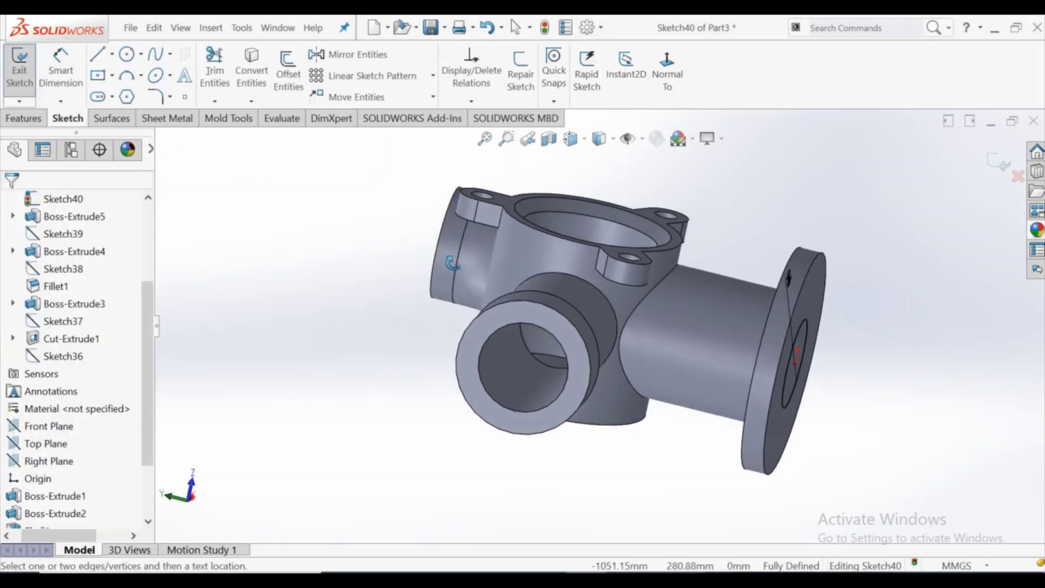
pyautogui.rightClick(368, 205)
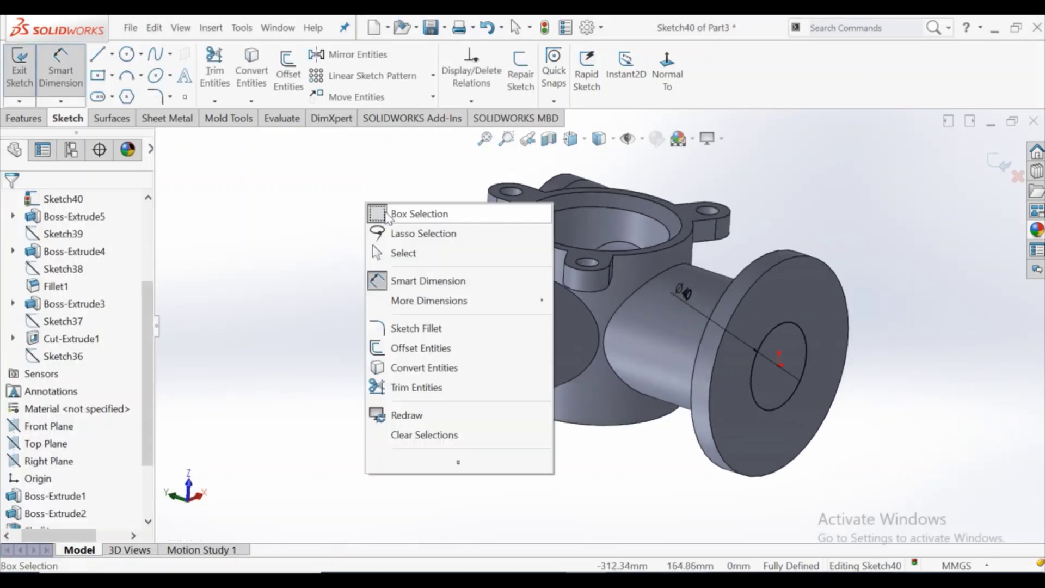
pyautogui.click(417, 250)
# Cut-extrude the Ø40 circle Up To Next through the disc and neck
pyautogui.click(23, 119)
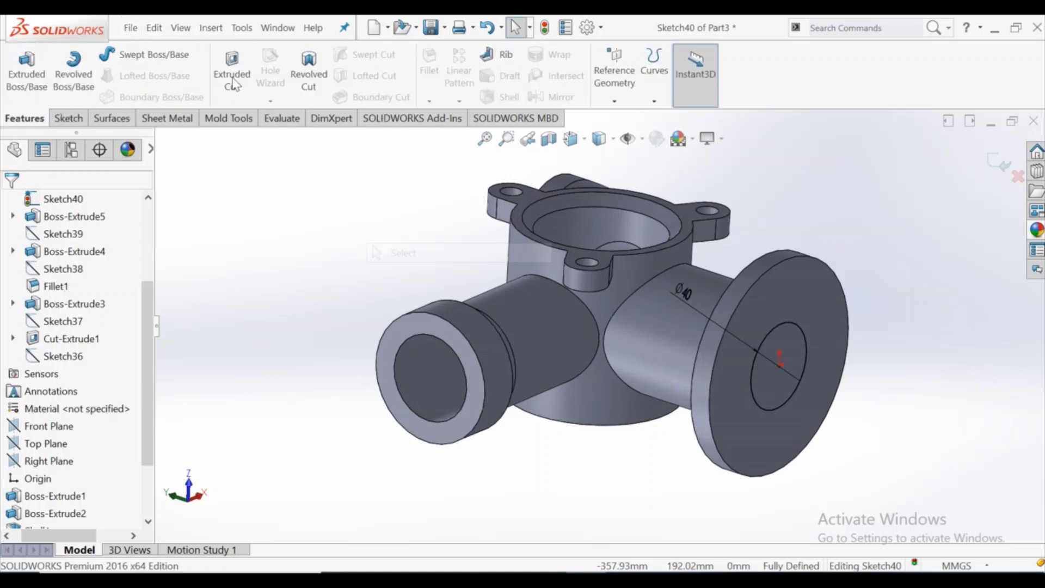
pyautogui.click(231, 74)
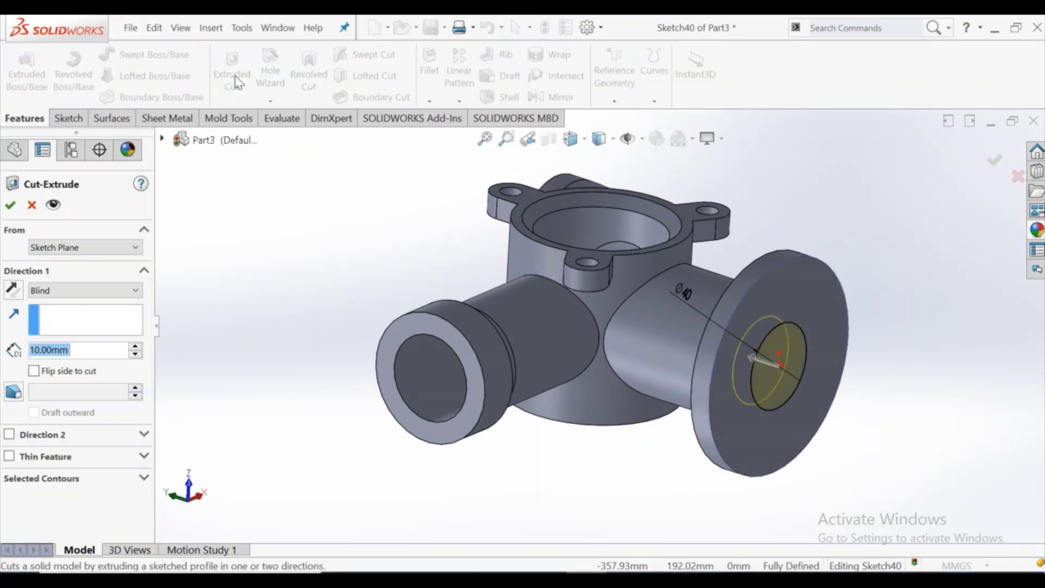
pyautogui.click(126, 288)
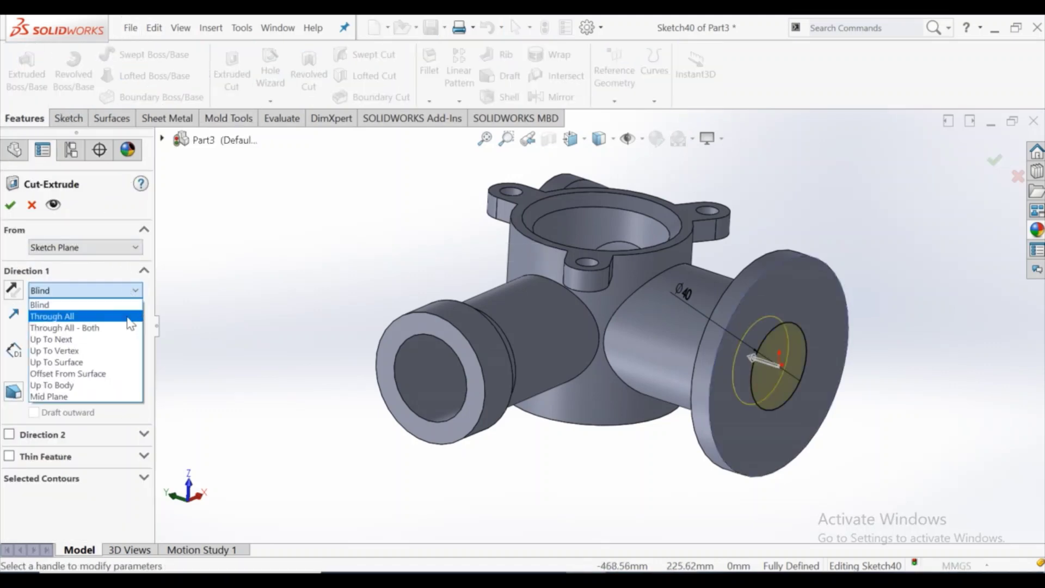
pyautogui.click(82, 335)
pyautogui.moveTo(392, 224); pyautogui.dragTo(398, 384, button='middle')
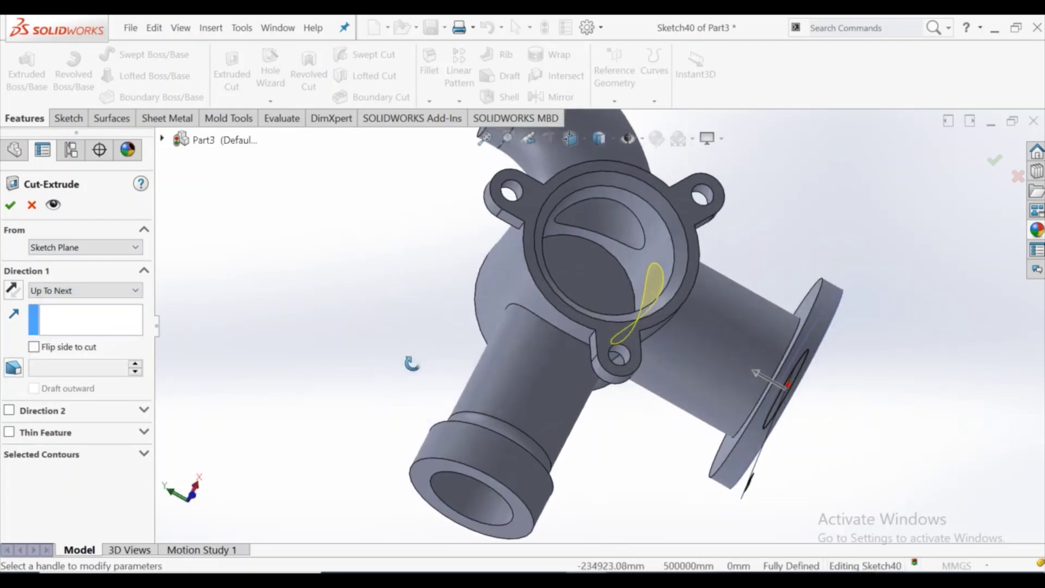
pyautogui.click(10, 207)
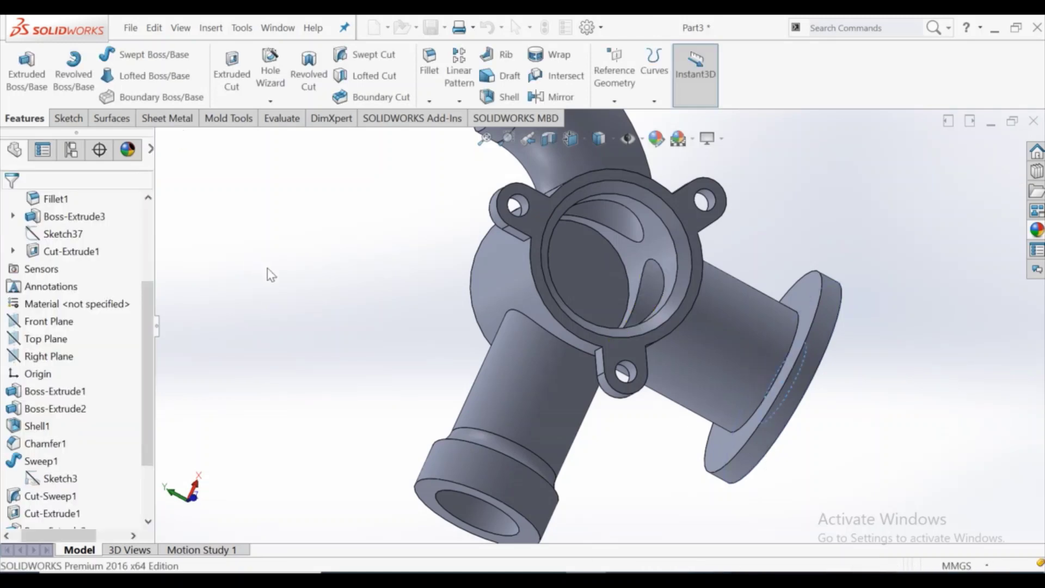
# Fillet the circular edge where the neck meets the bottom disk with a 10 mm radius
pyautogui.moveTo(421, 299); pyautogui.dragTo(501, 182, button='middle')
pyautogui.scroll(5, 504, 351)
pyautogui.scroll(3, 508, 367)
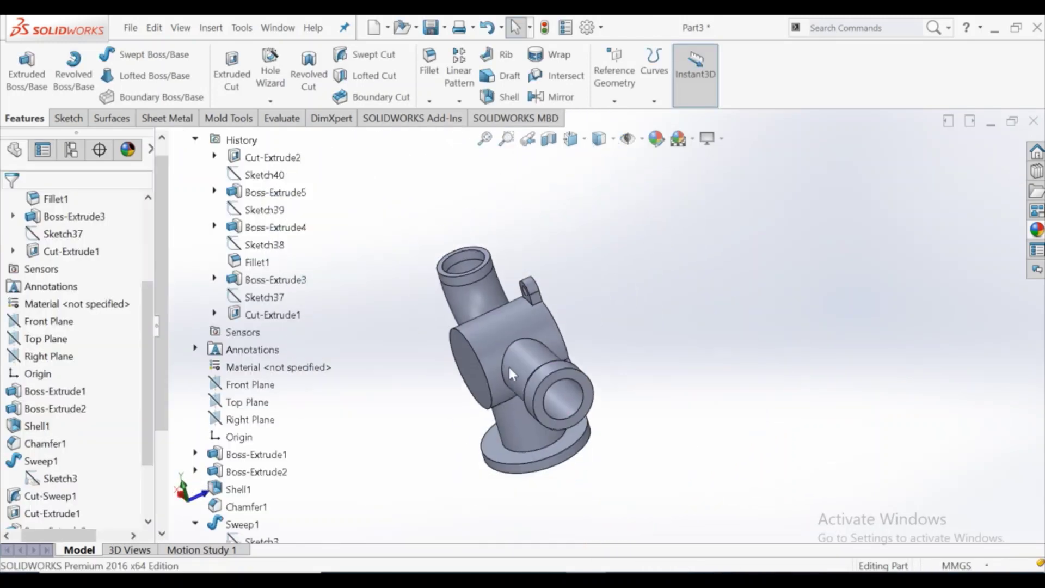
pyautogui.moveTo(511, 370)
pyautogui.mouseDown(button='middle')
pyautogui.moveTo(575, 320)
pyautogui.moveTo(560, 305)
pyautogui.mouseUp(button='middle')
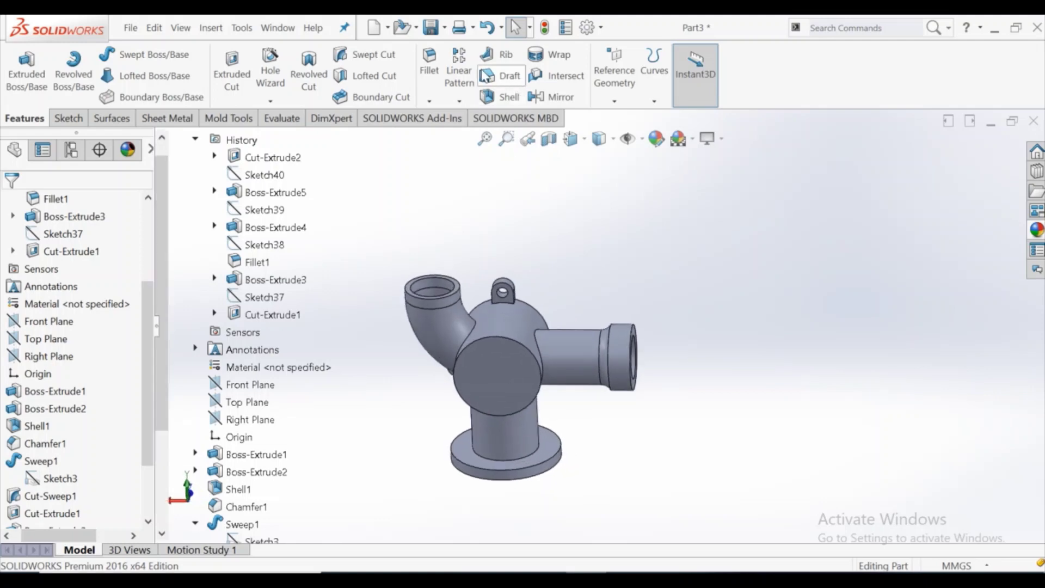
pyautogui.click(430, 77)
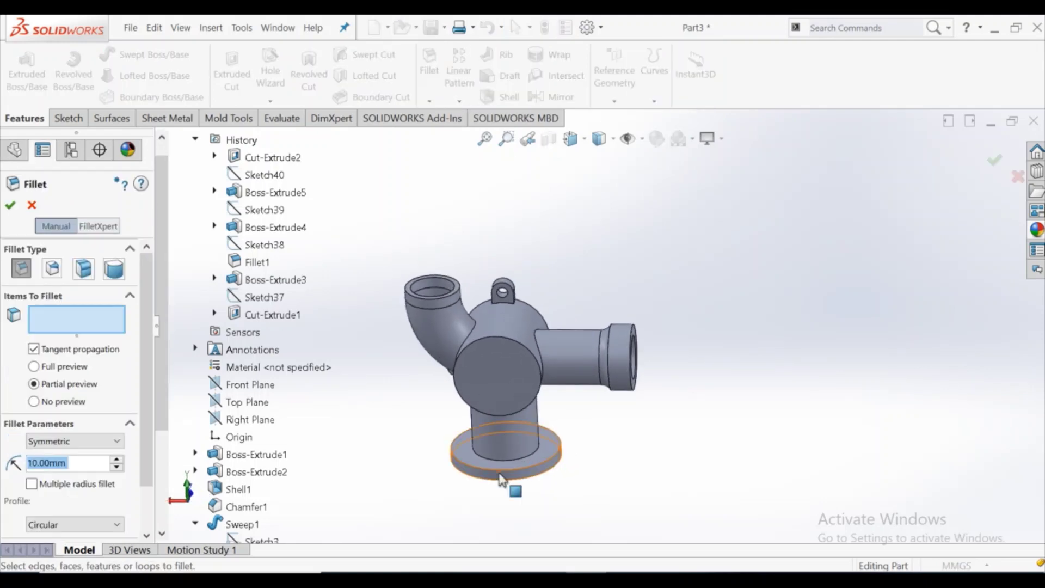
pyautogui.scroll(-3, 486, 447)
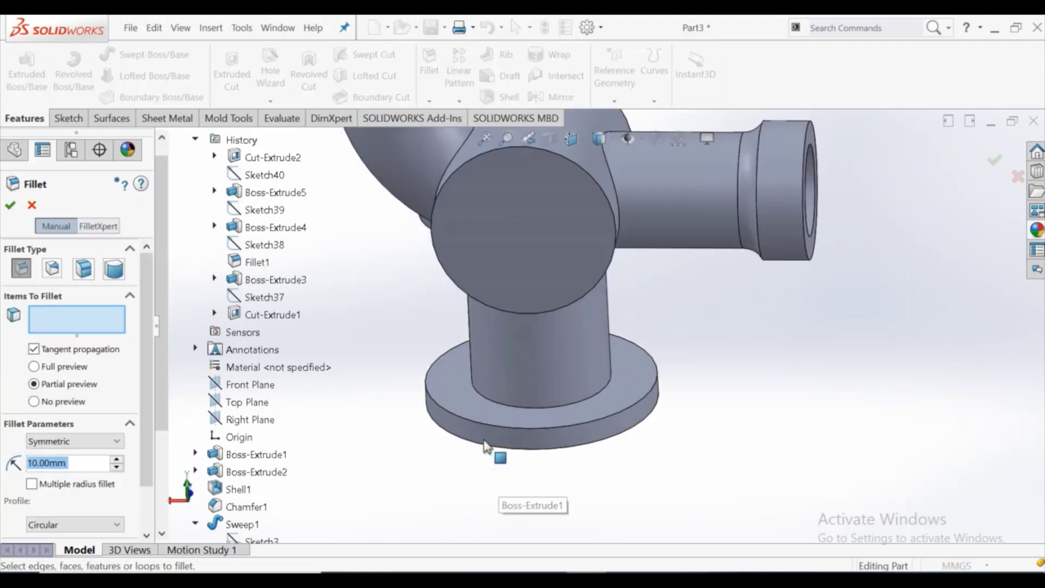
pyautogui.click(488, 403)
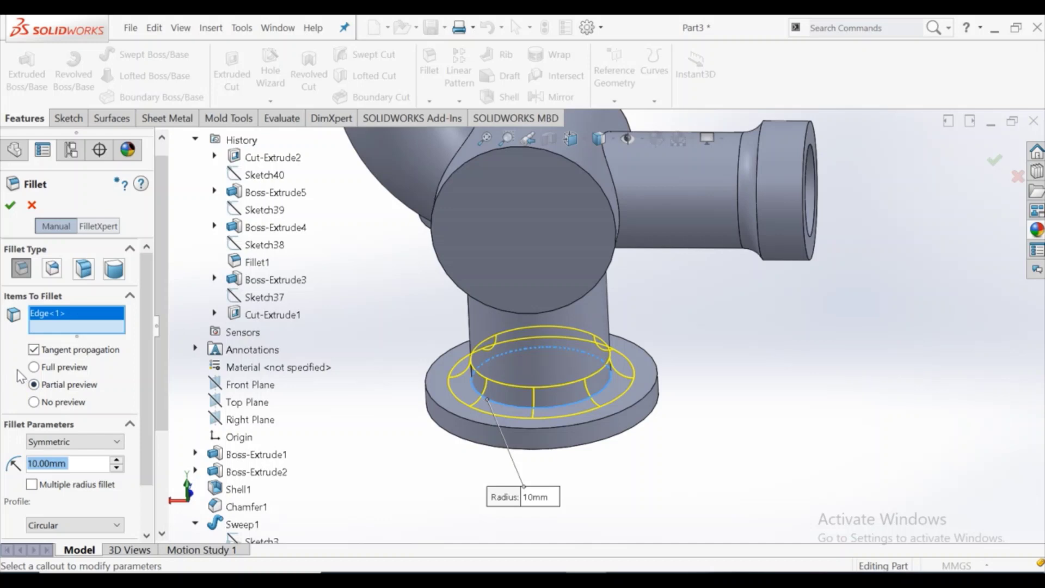
pyautogui.click(10, 206)
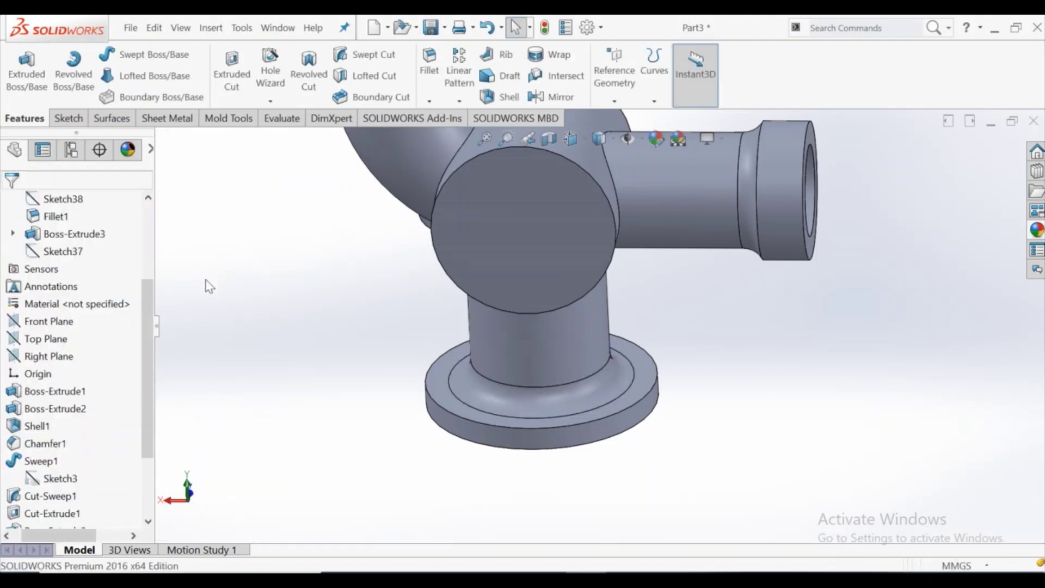
# Start a new sketch on the bent pipe's end face, viewed Normal To
pyautogui.scroll(5, 540, 337)
pyautogui.scroll(2, 586, 318)
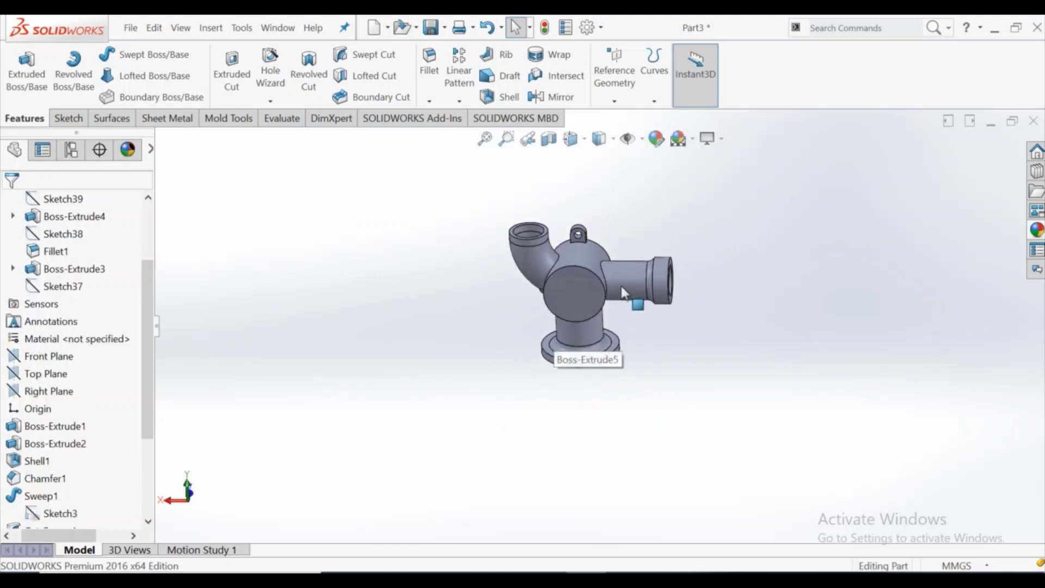
pyautogui.moveTo(547, 267); pyautogui.dragTo(499, 274, button='middle')
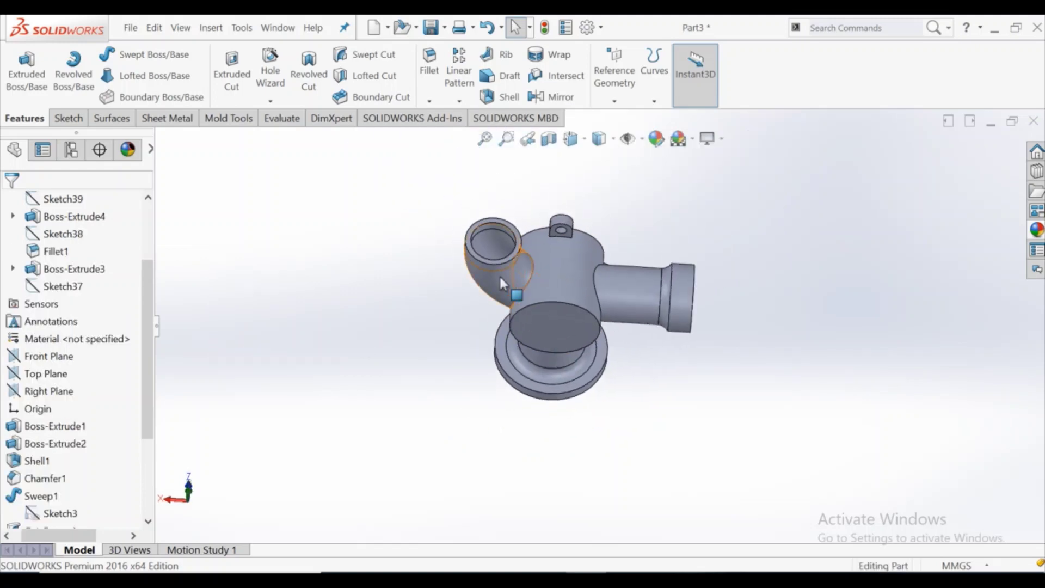
pyautogui.scroll(-5, 499, 272)
pyautogui.scroll(-3, 498, 267)
pyautogui.click(499, 260)
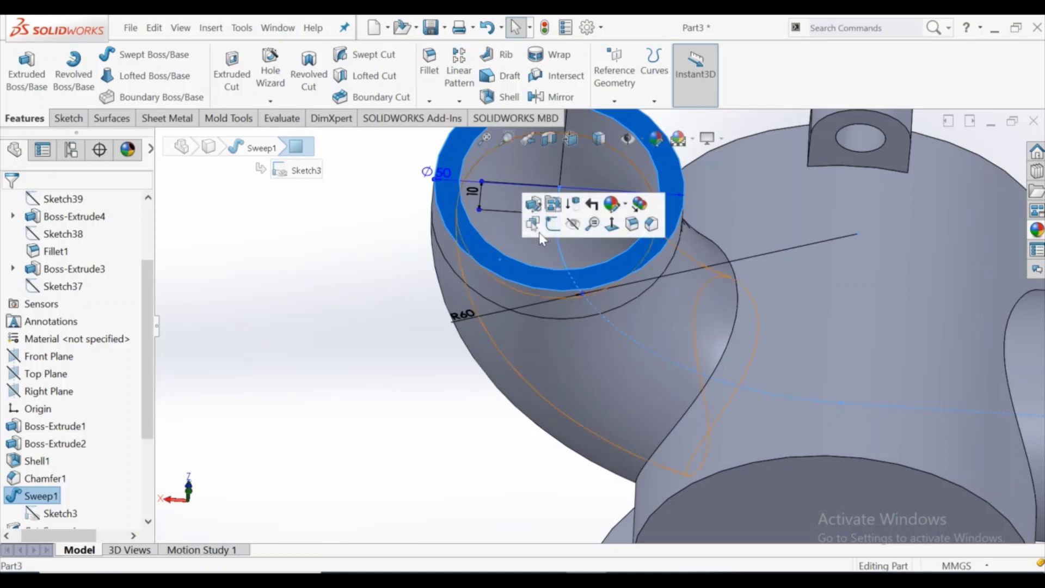
pyautogui.click(551, 224)
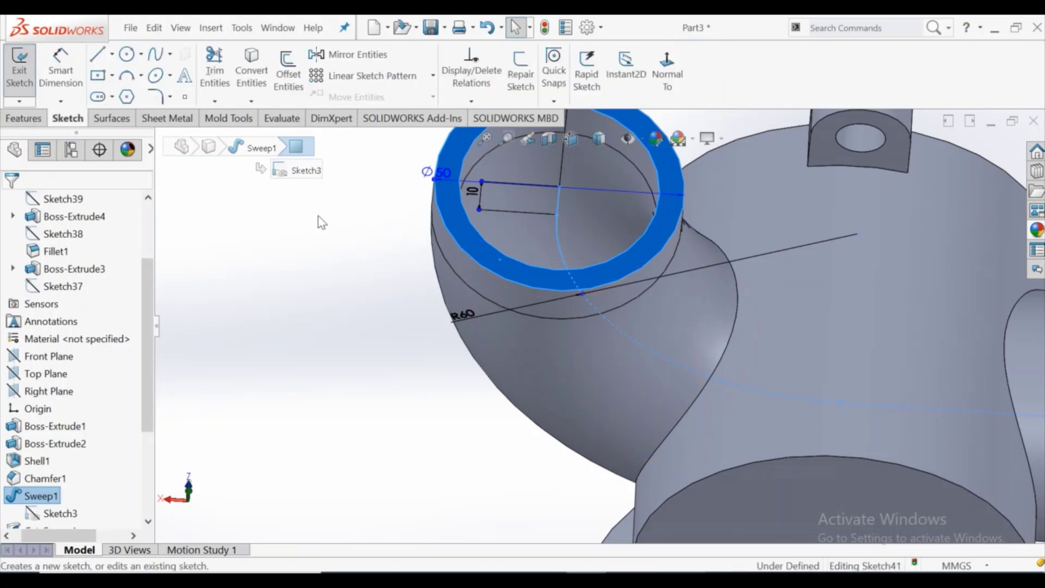
pyautogui.click(677, 58)
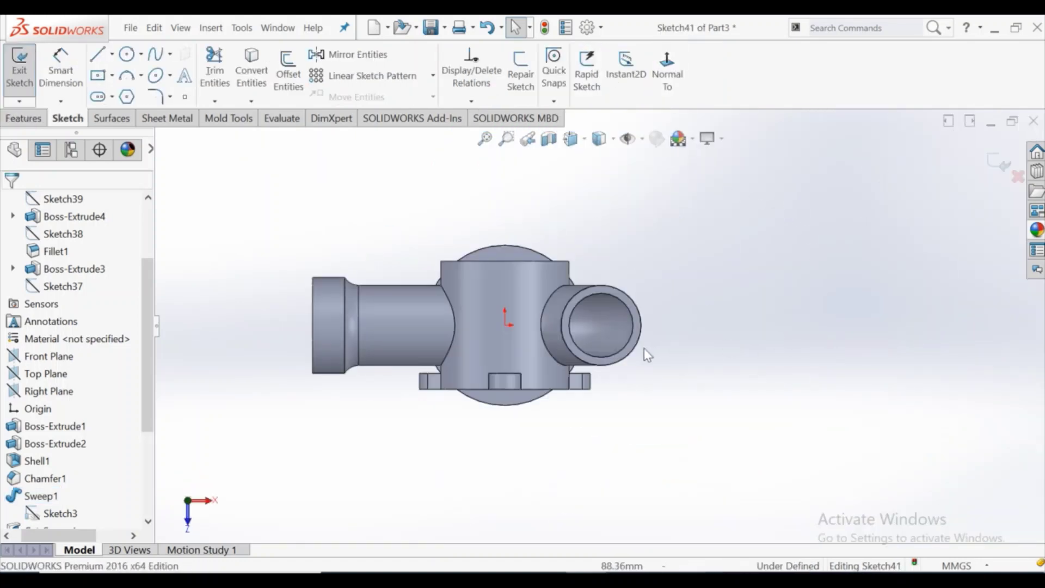
pyautogui.scroll(-2, 648, 355)
pyautogui.scroll(-1, 571, 314)
pyautogui.scroll(-1, 697, 259)
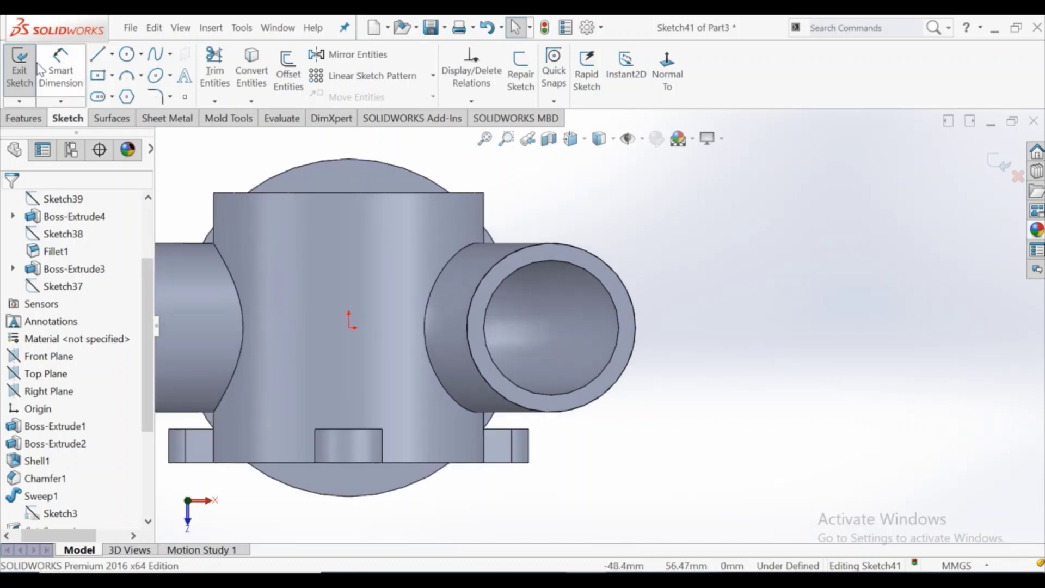
# Draw a vertical centerline downward from the bore centre
pyautogui.click(112, 54)
pyautogui.click(136, 96)
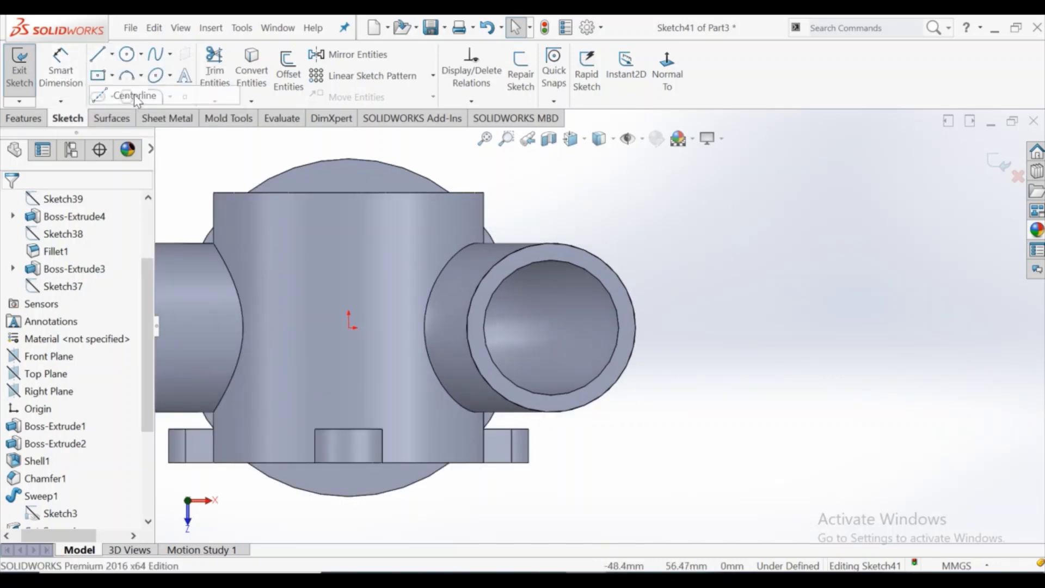
pyautogui.click(551, 328)
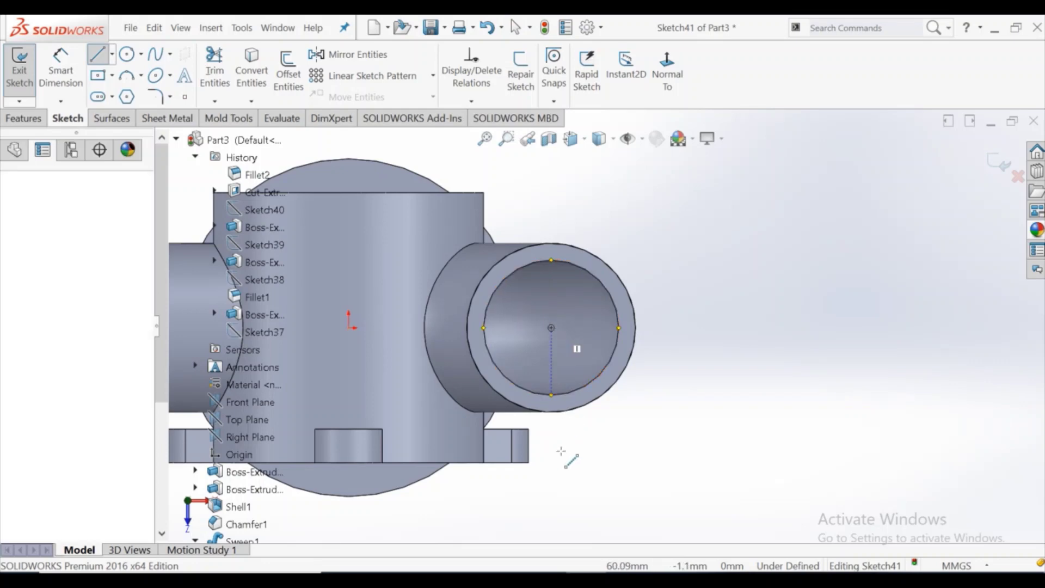
pyautogui.click(555, 494)
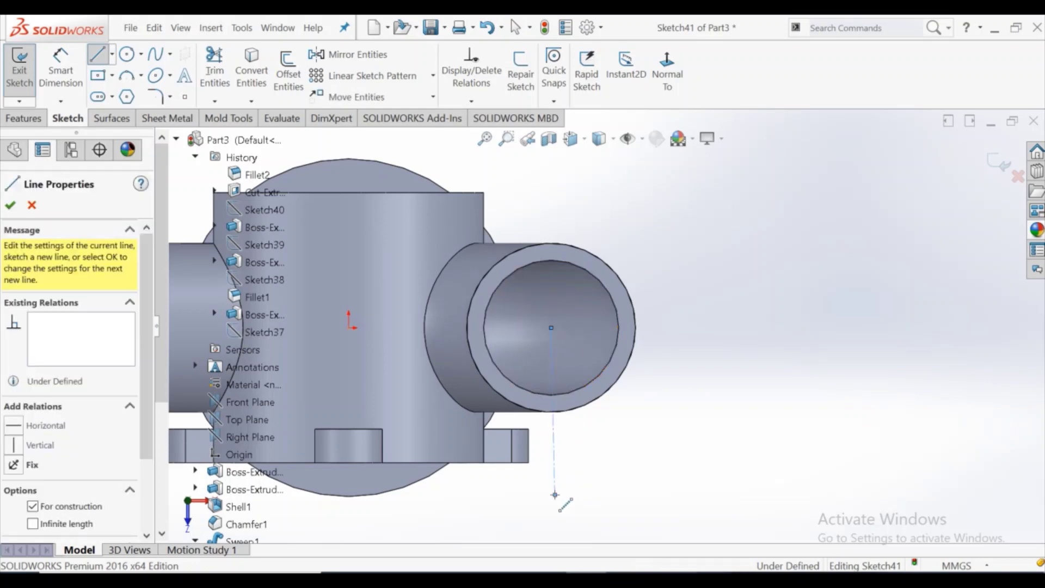
pyautogui.press('Escape')
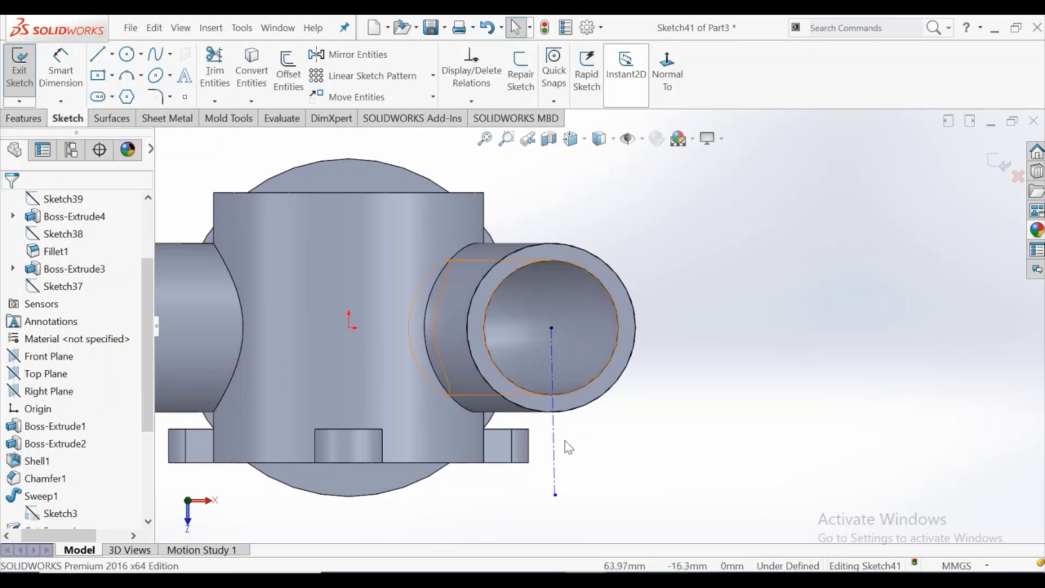
pyautogui.click(556, 468)
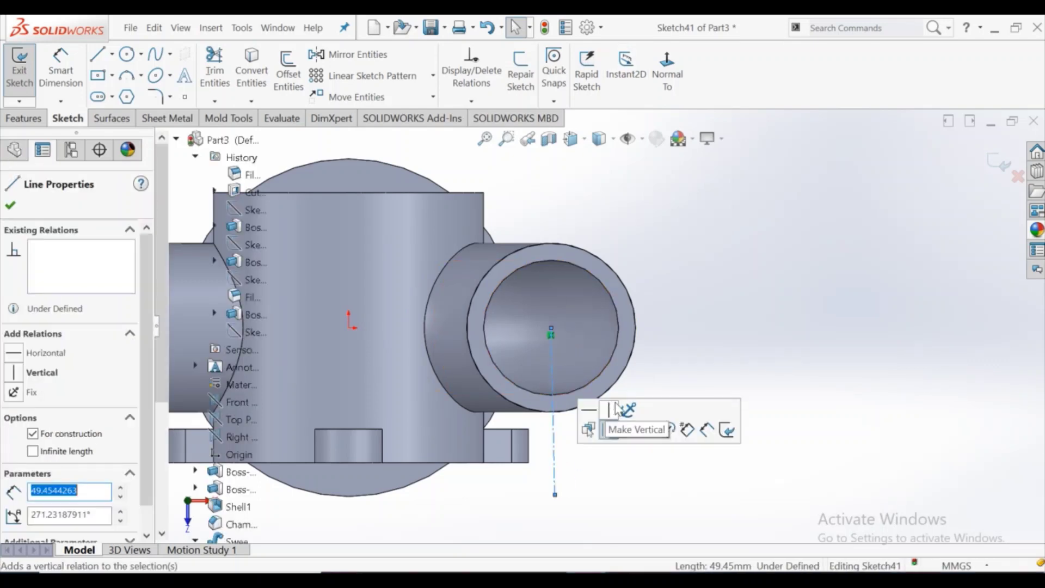
pyautogui.click(680, 255)
pyautogui.click(665, 68)
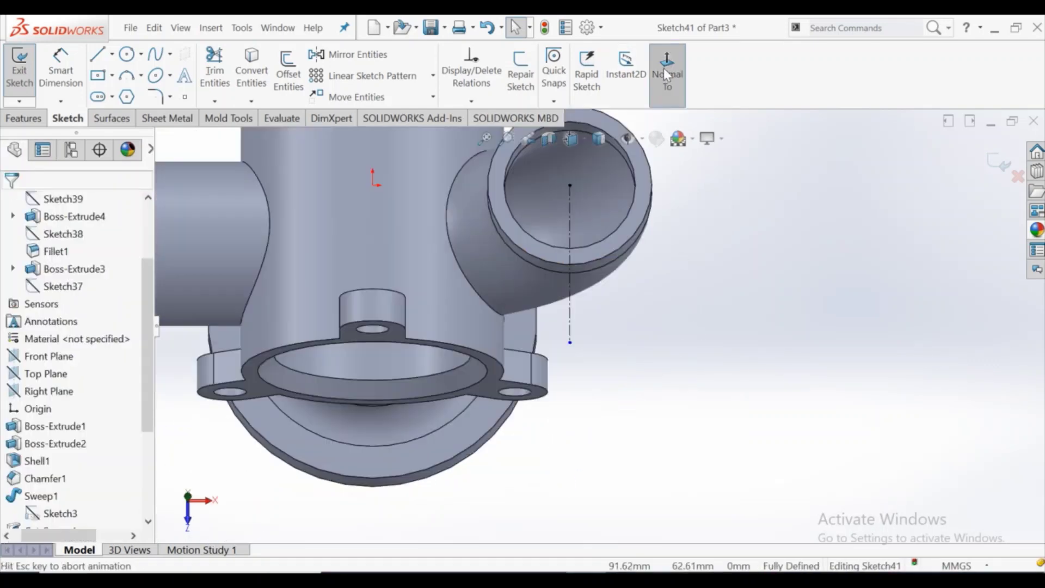
pyautogui.click(665, 71)
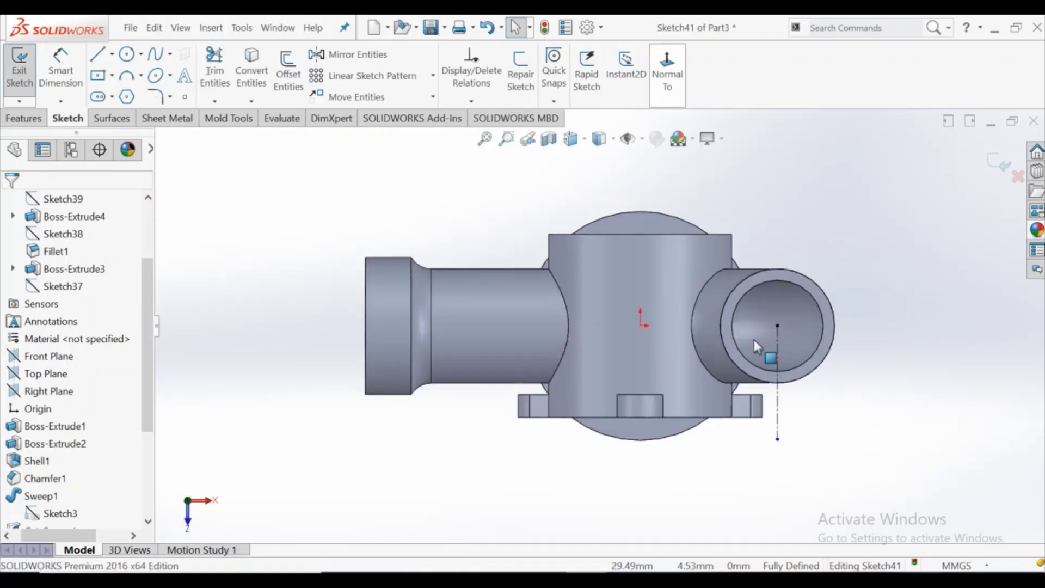
# Draw a horizontal centerline rightward from the bore centre
pyautogui.scroll(-2, 792, 354)
pyautogui.scroll(-2, 727, 309)
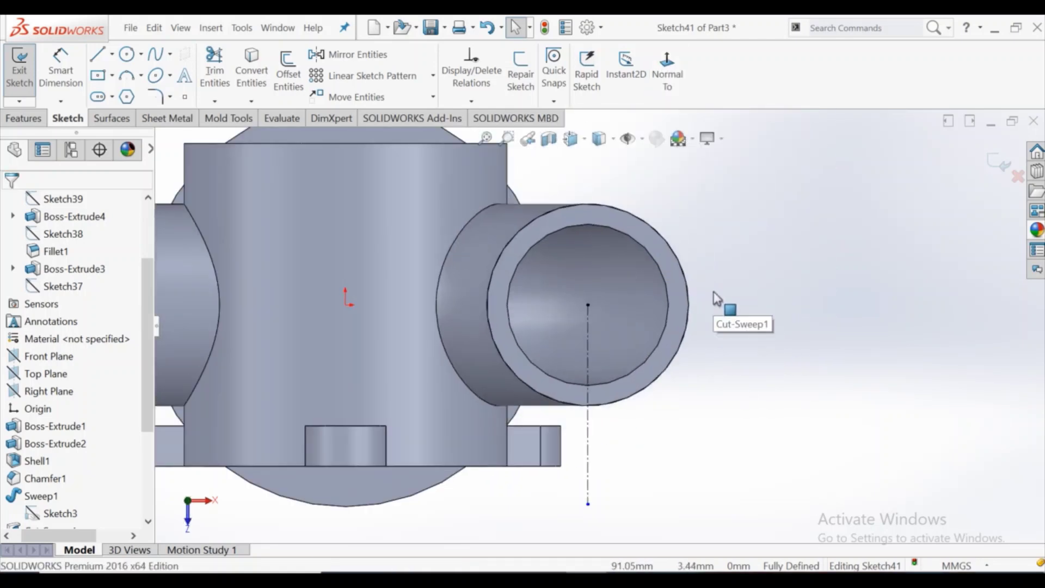
pyautogui.scroll(1, 687, 270)
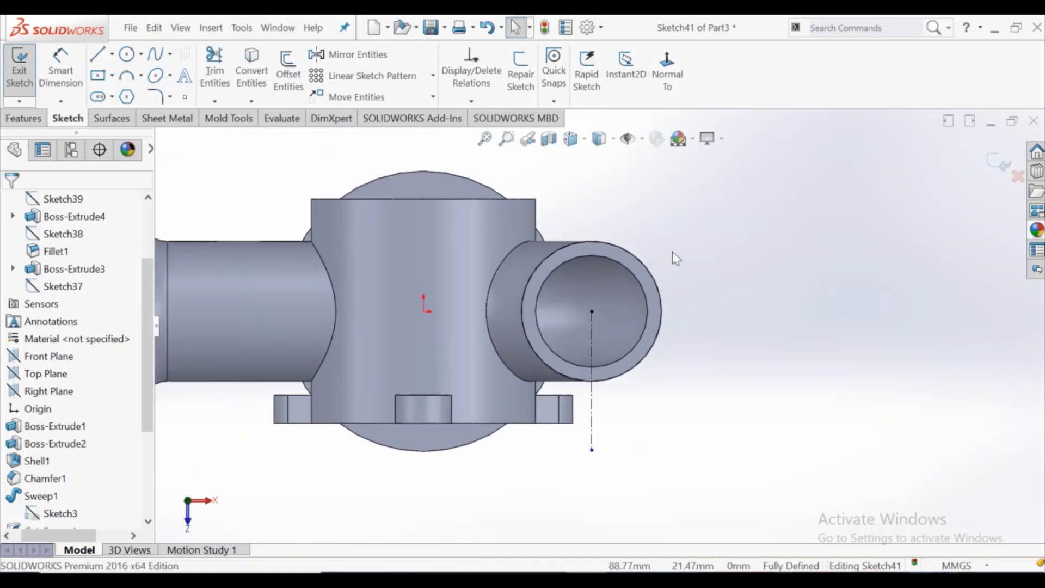
pyautogui.click(112, 54)
pyautogui.click(122, 76)
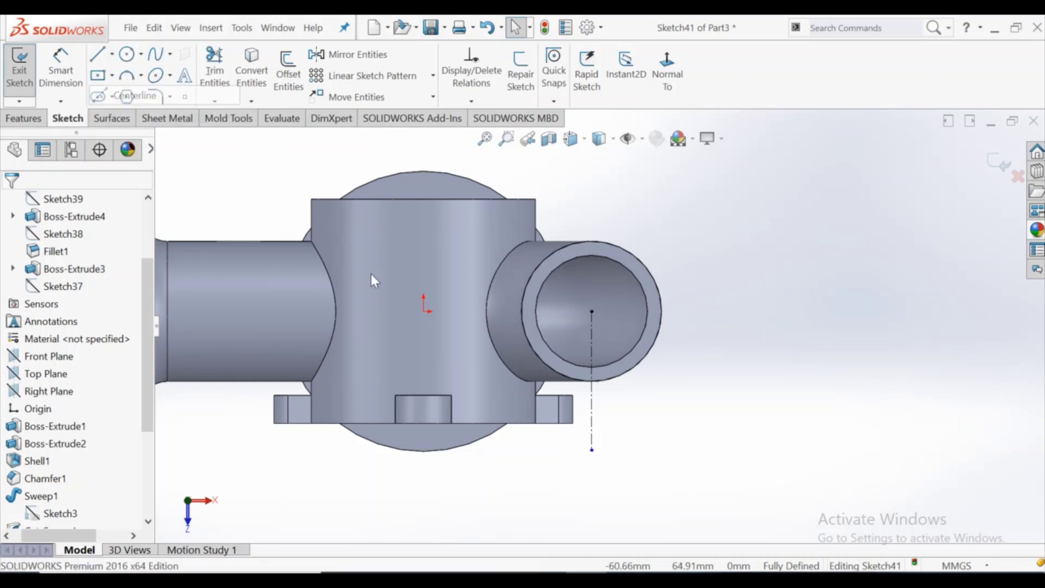
pyautogui.click(591, 311)
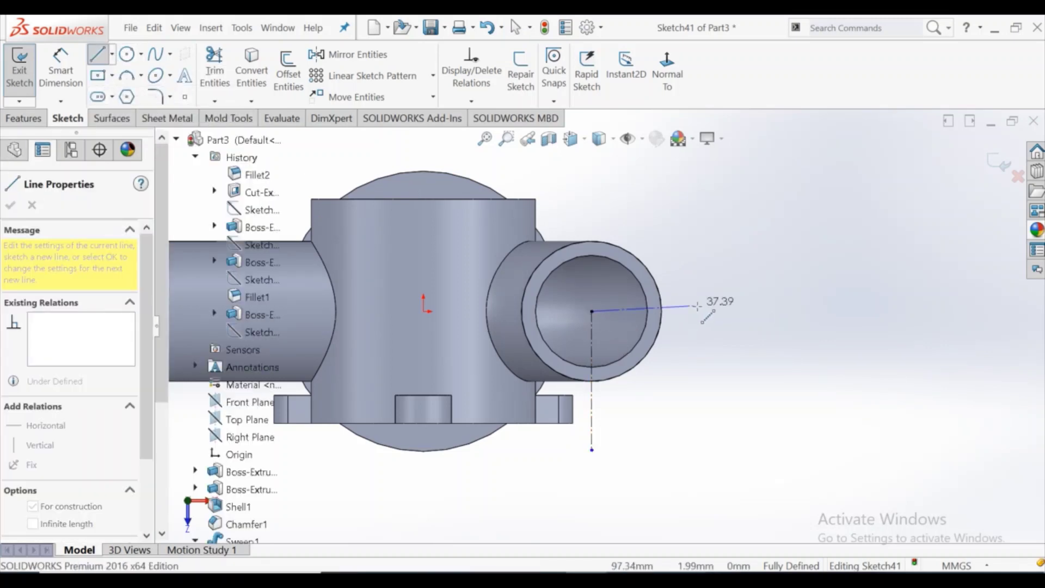
pyautogui.click(706, 325)
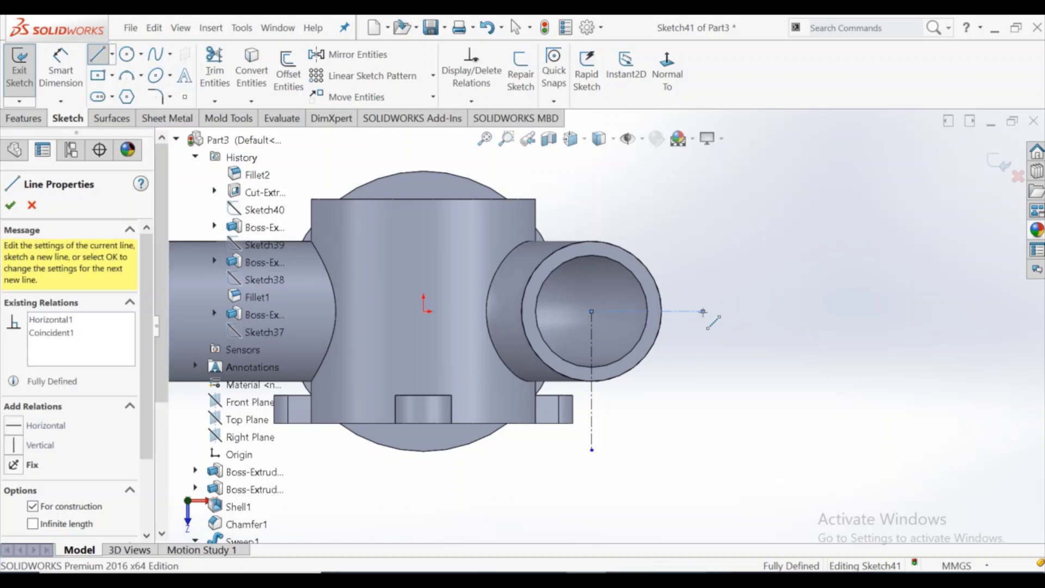
pyautogui.press('Escape')
pyautogui.press('Escape')
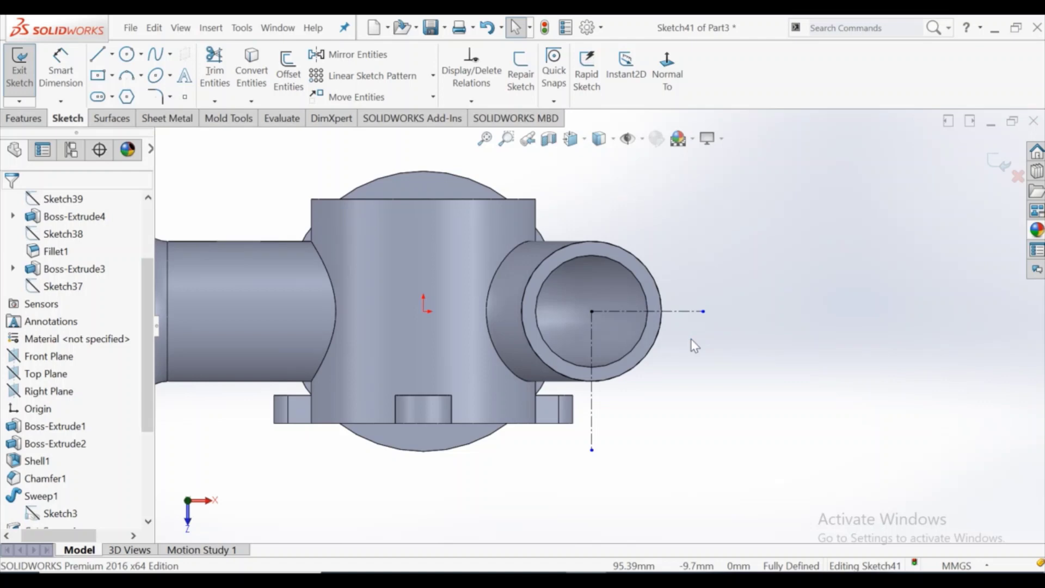
# Mirror the vertical construction line about the horizontal centreline so it spans above and below the opening centre
pyautogui.click(661, 327)
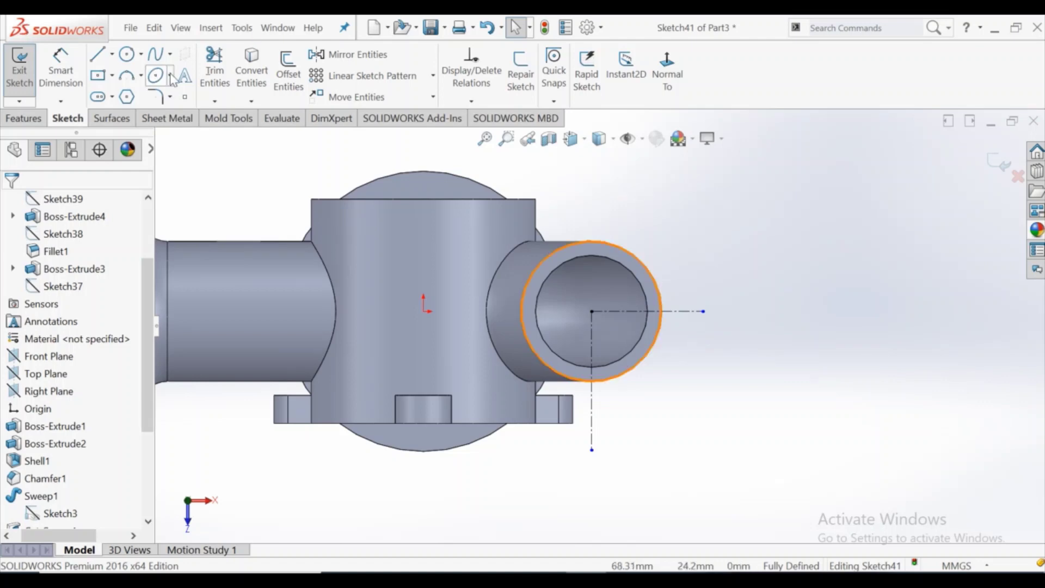
pyautogui.click(363, 56)
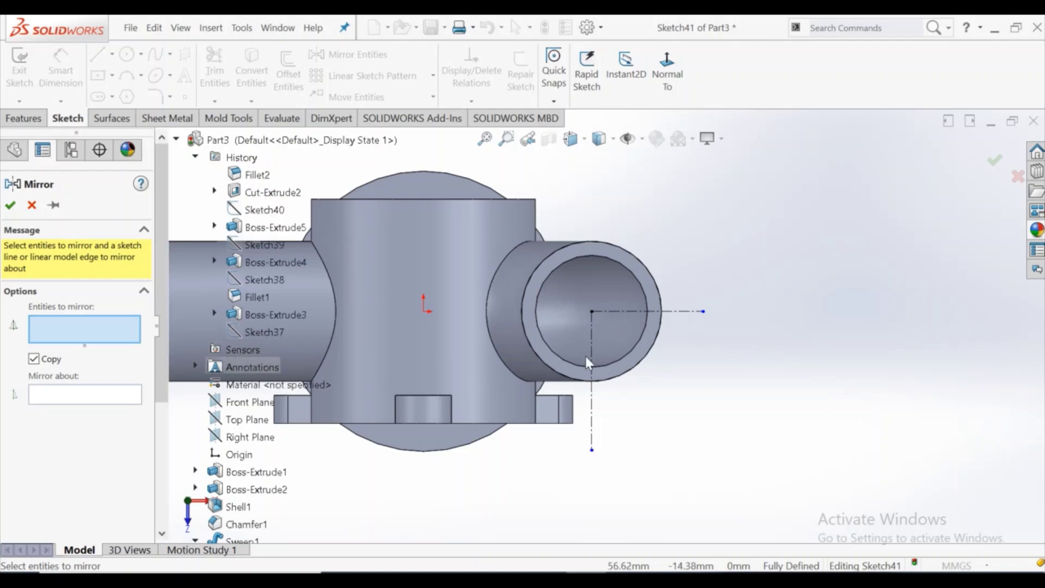
pyautogui.click(592, 344)
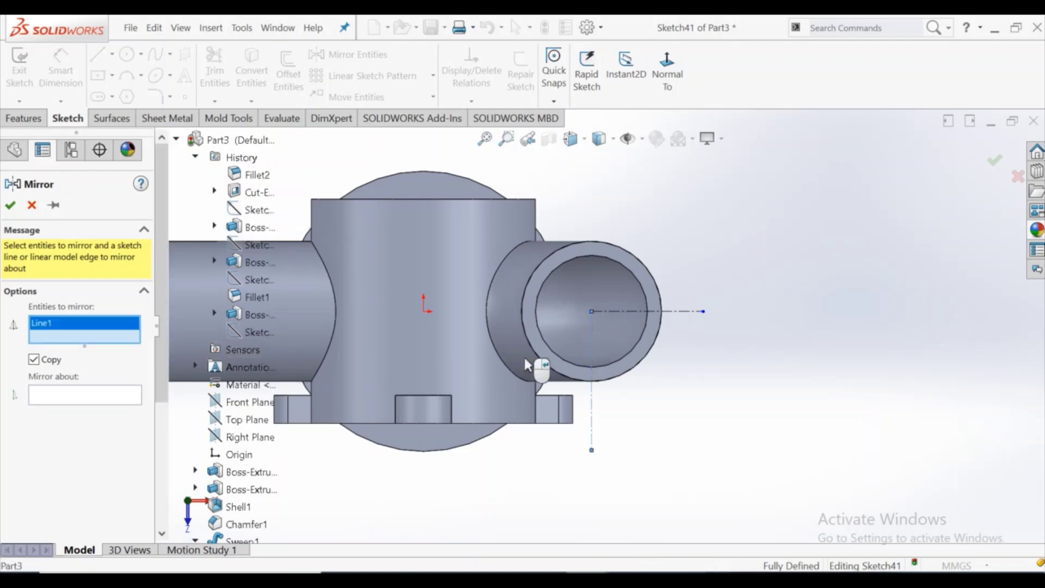
pyautogui.click(116, 400)
pyautogui.click(678, 313)
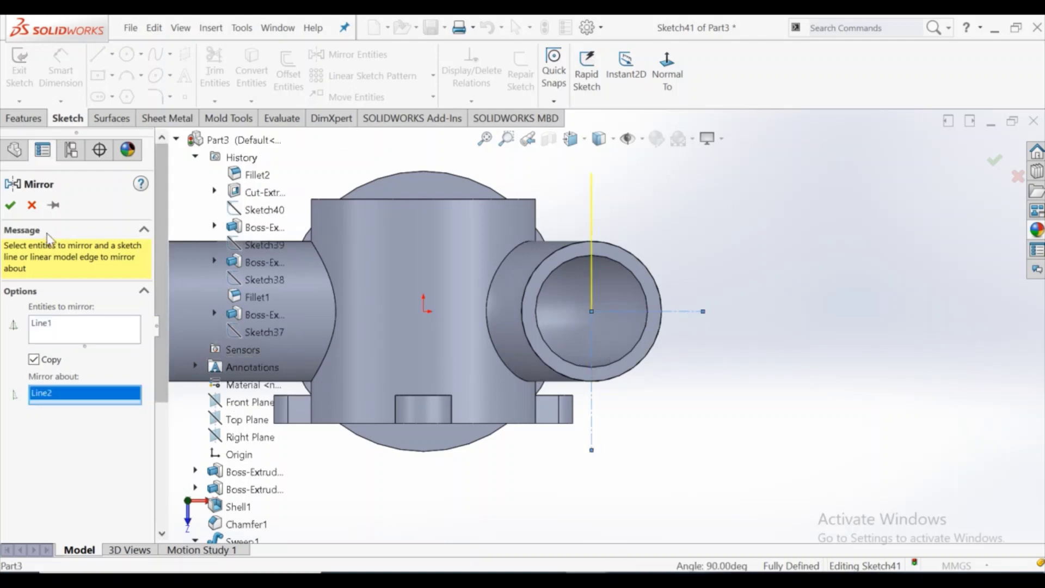
pyautogui.click(10, 204)
pyautogui.scroll(2, 684, 227)
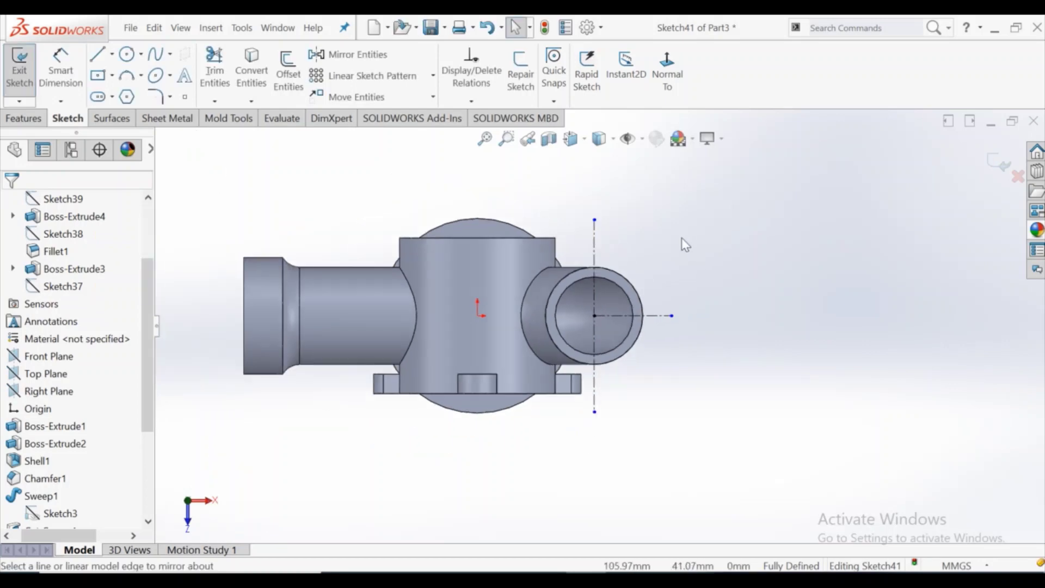
pyautogui.scroll(-1, 651, 264)
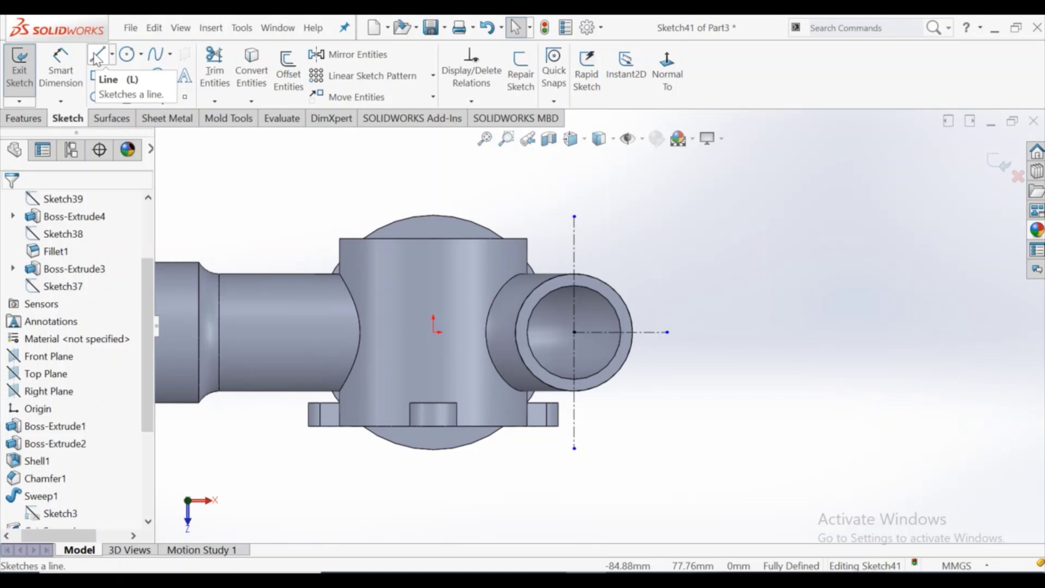
# Draw two small circles on the vertical centreline, one above and one below the right opening
pyautogui.click(126, 54)
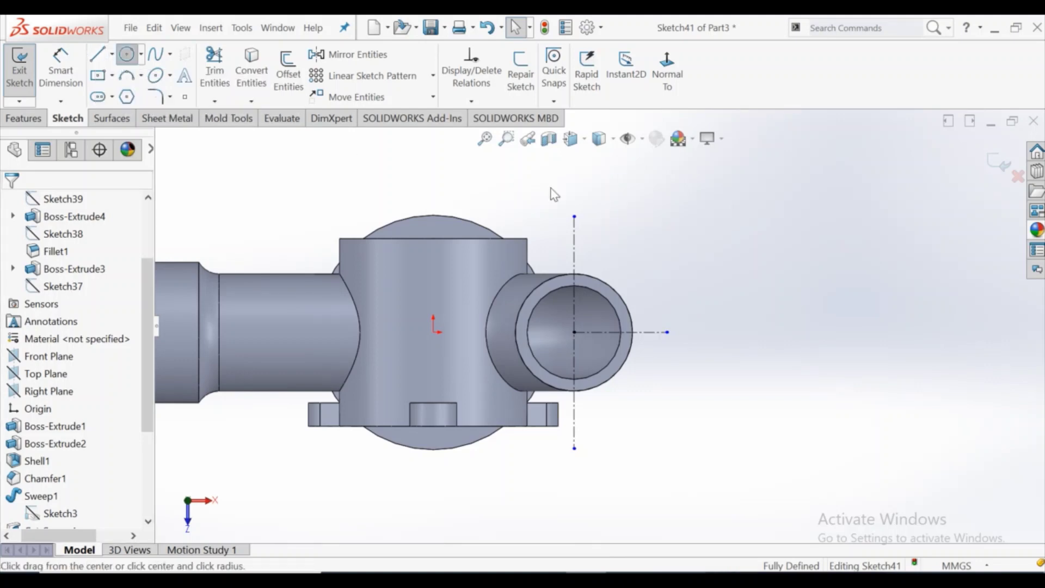
pyautogui.click(574, 244)
pyautogui.click(588, 243)
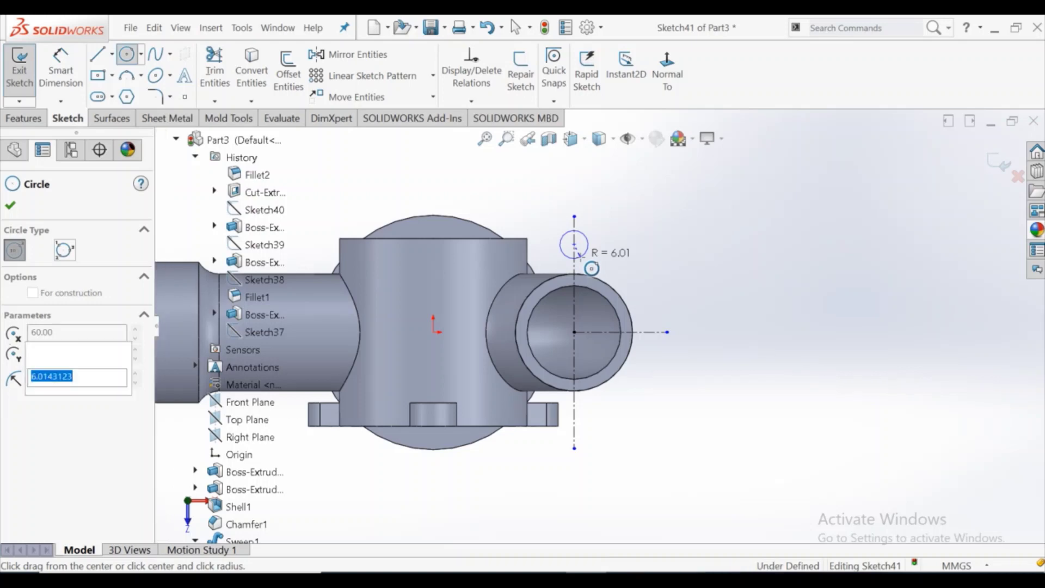
pyautogui.click(574, 416)
pyautogui.click(588, 420)
pyautogui.rightClick(578, 427)
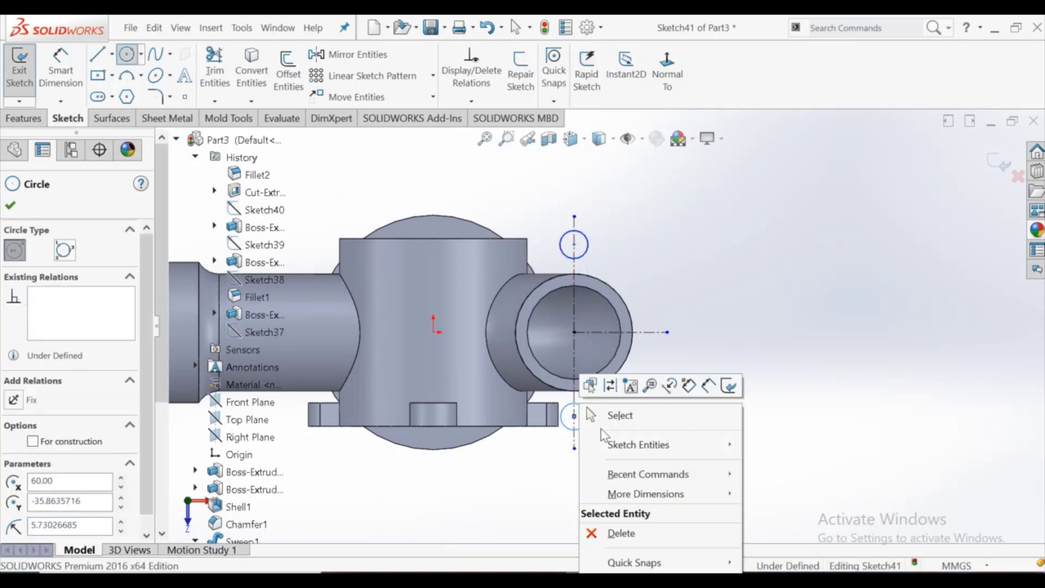
pyautogui.click(618, 413)
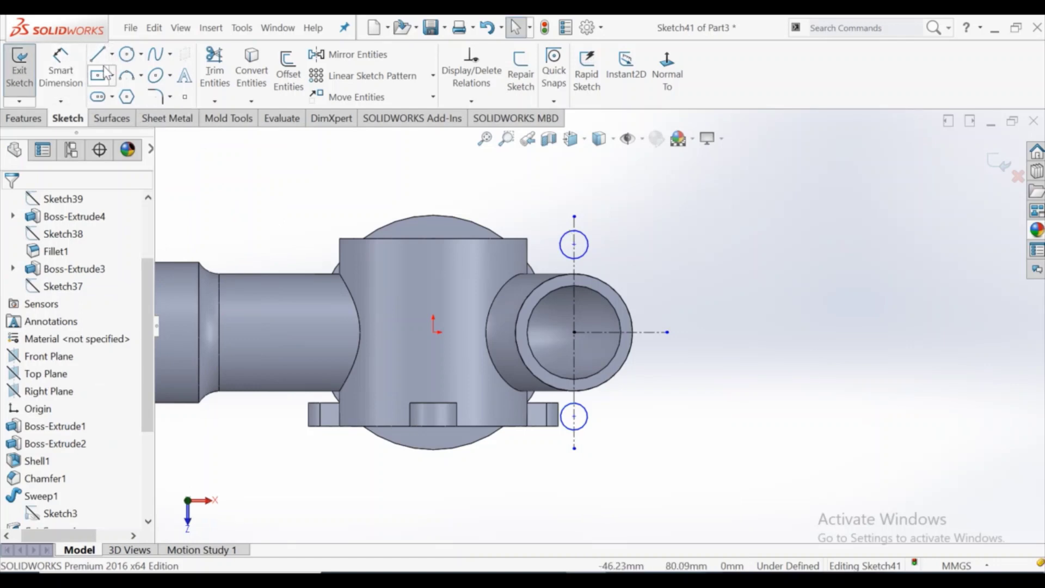
# Draw a larger circle centred on the right opening's centre
pyautogui.click(124, 57)
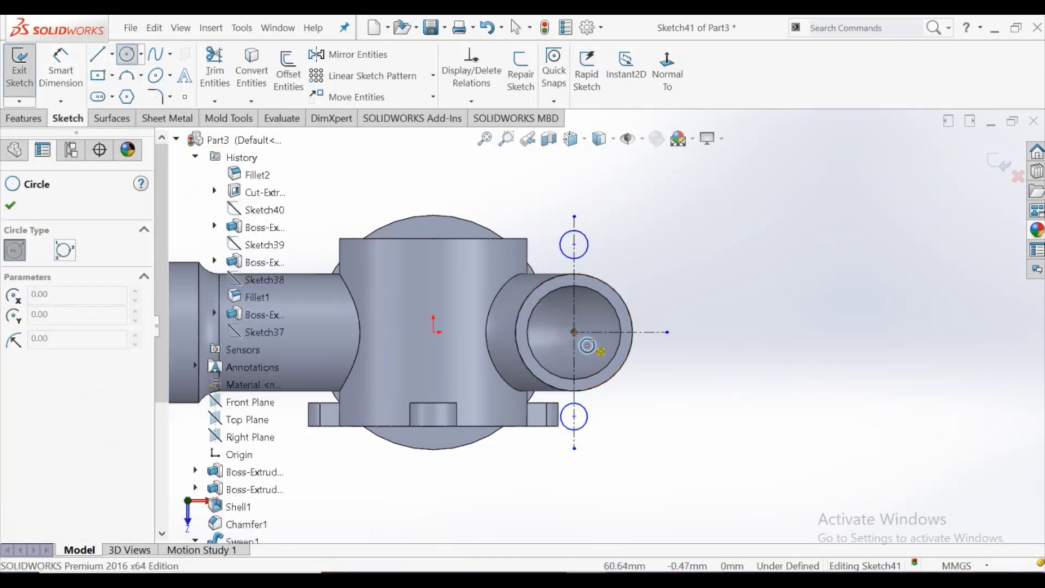
pyautogui.click(575, 332)
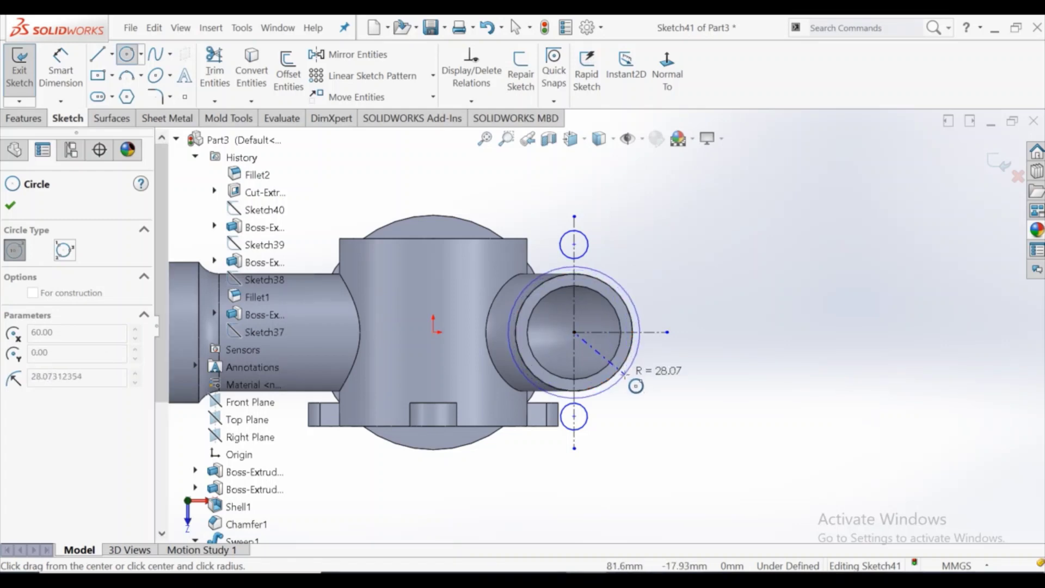
pyautogui.click(624, 374)
pyautogui.rightClick(626, 372)
pyautogui.click(666, 387)
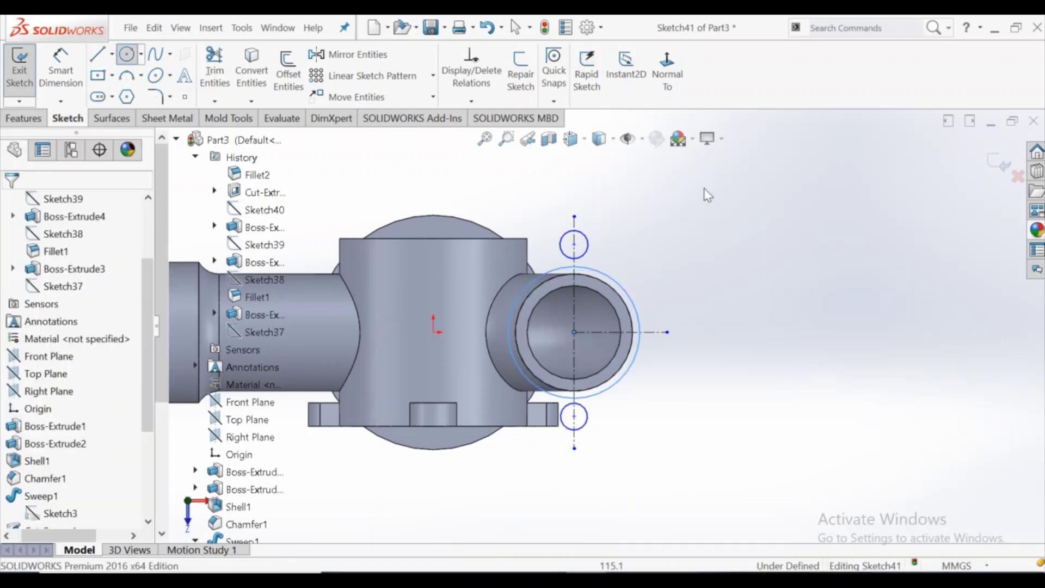
pyautogui.click(60, 70)
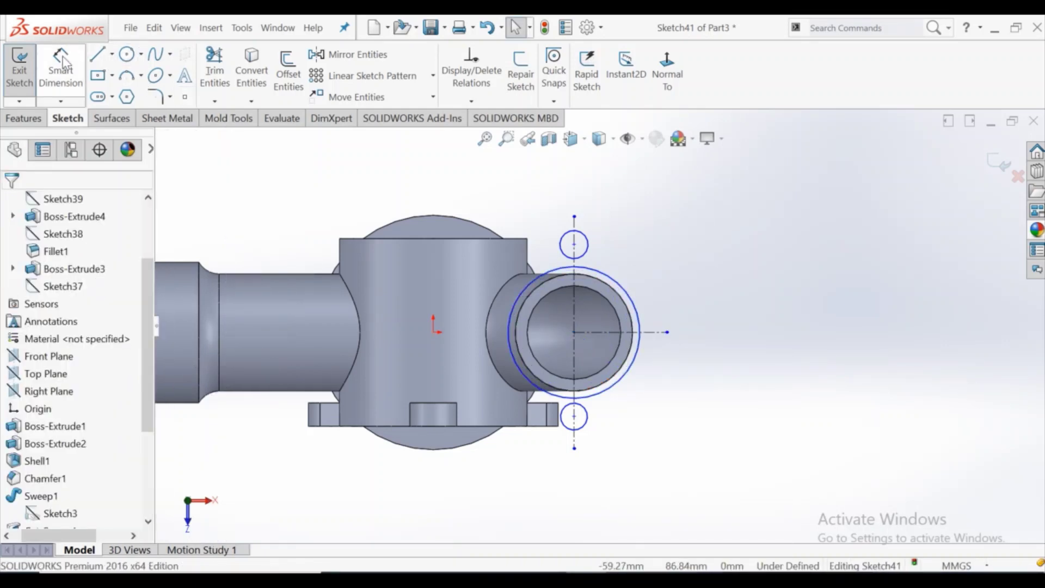
# Dimension the upper small circle Ø30 and set 100 between the two small circle centres
pyautogui.click(589, 243)
pyautogui.click(611, 201)
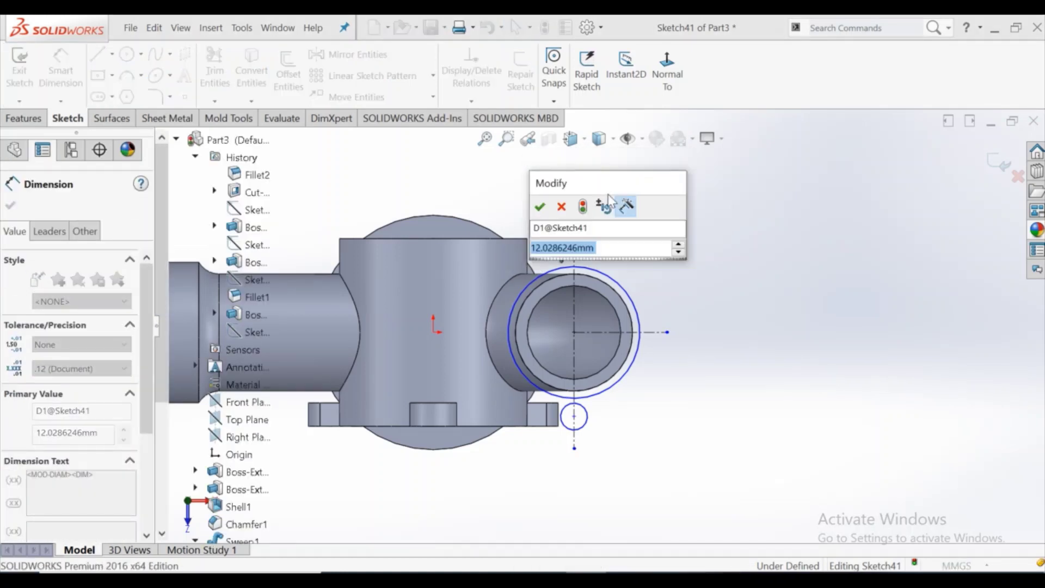
pyautogui.write('3')
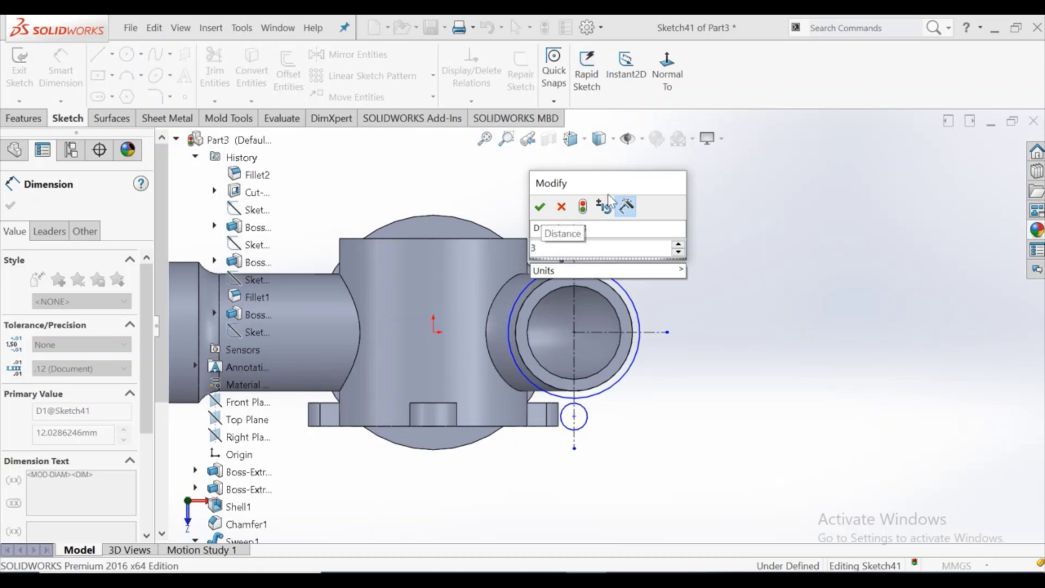
pyautogui.write('0')
pyautogui.press('Return')
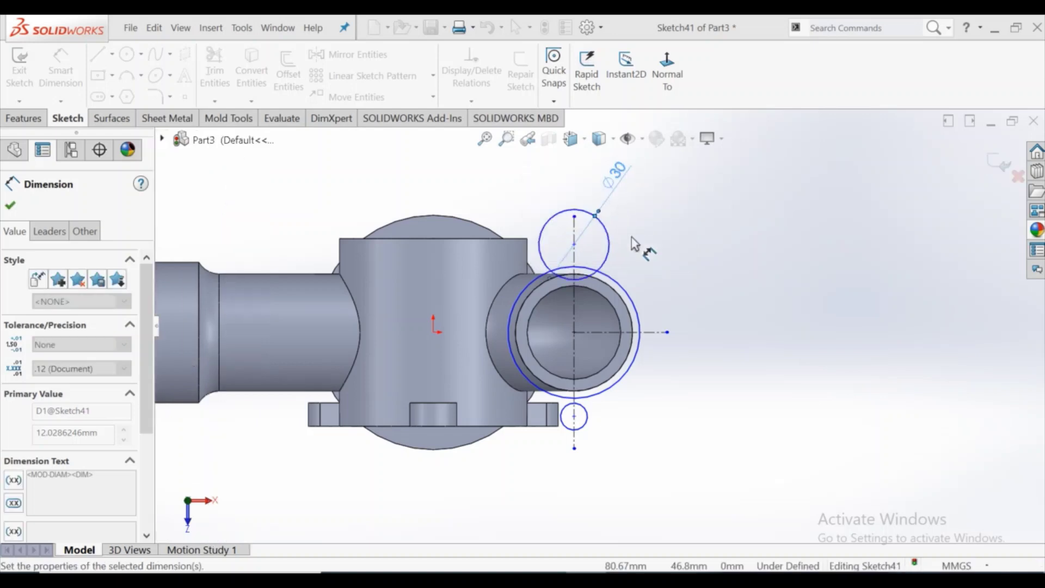
pyautogui.click(574, 244)
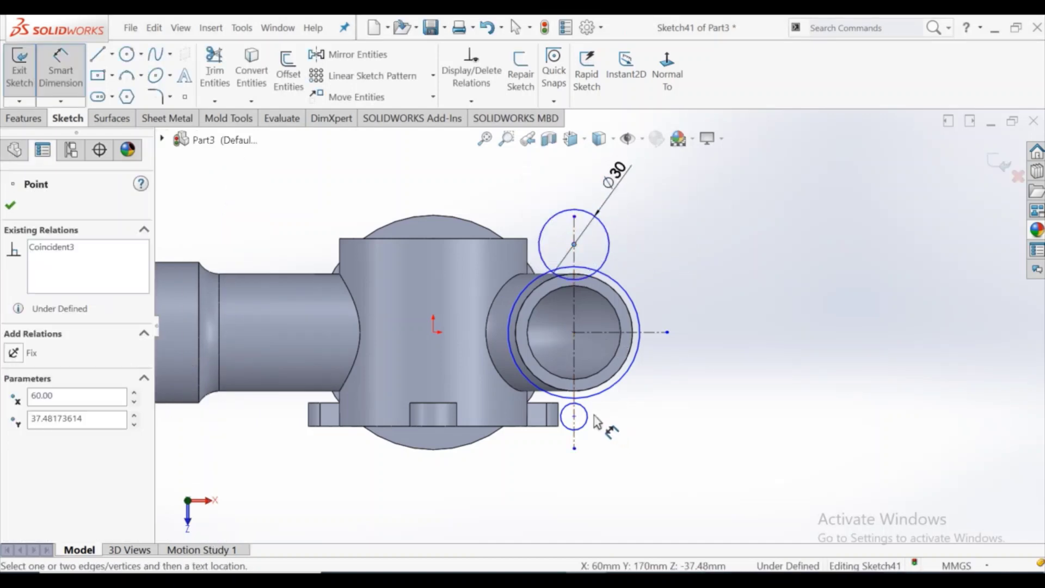
pyautogui.click(574, 416)
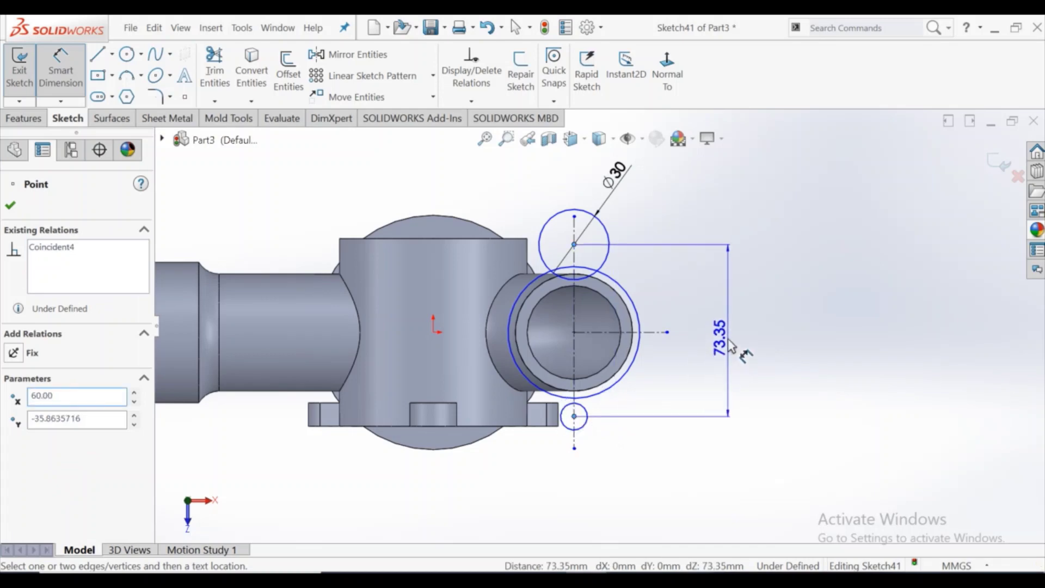
pyautogui.click(730, 345)
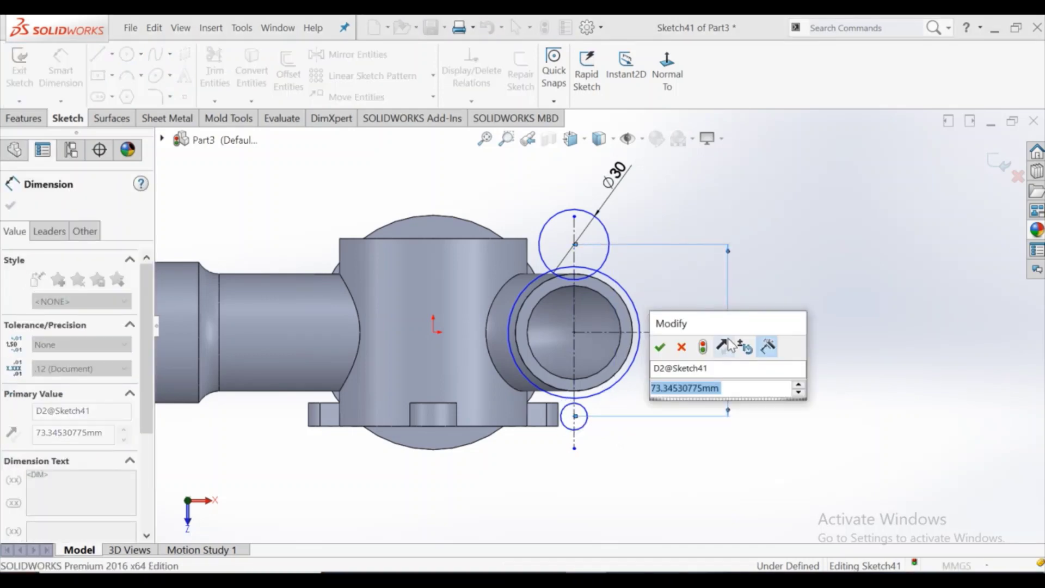
pyautogui.write('100')
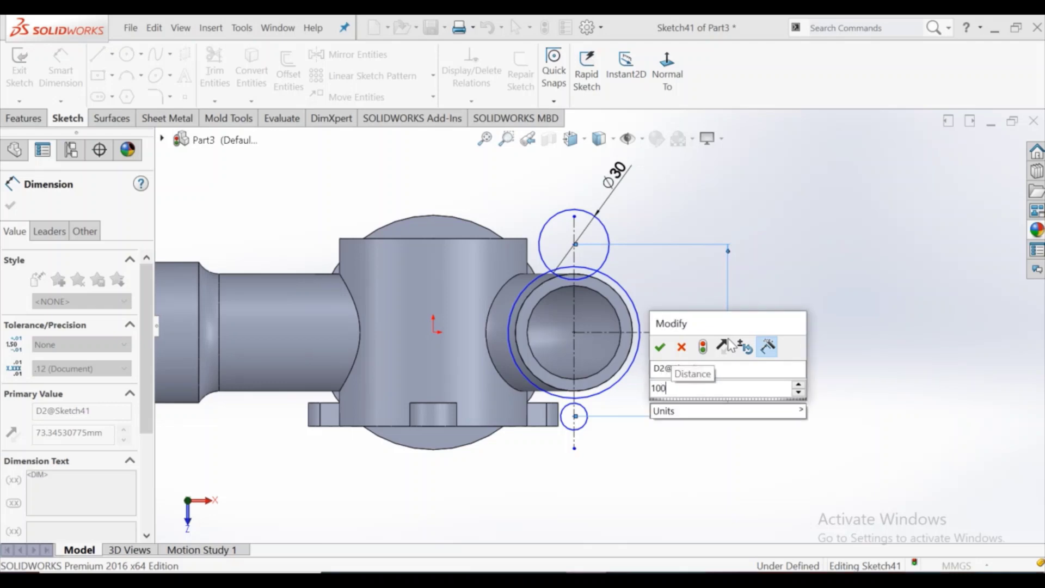
pyautogui.press('Return')
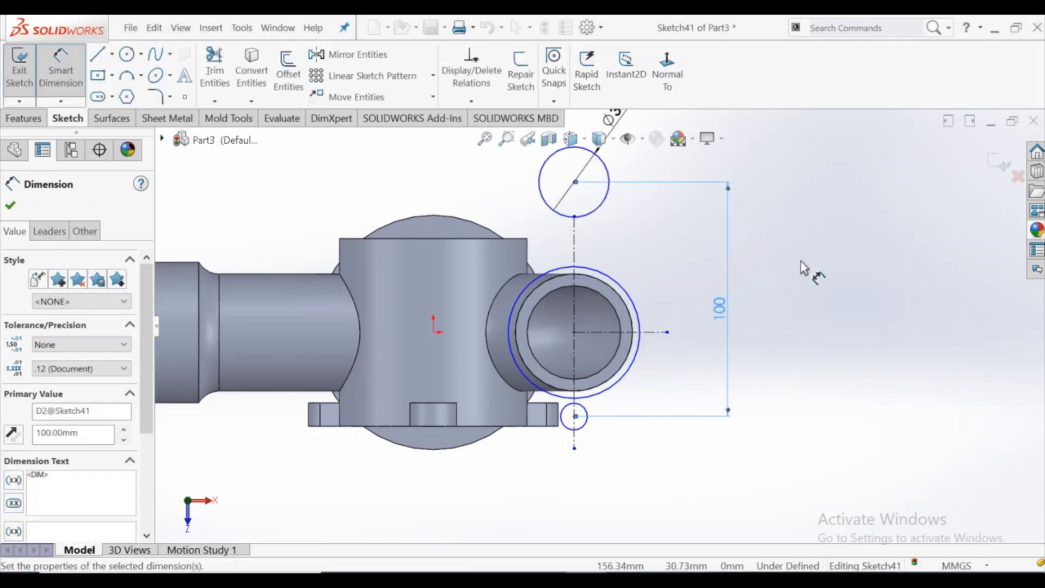
pyautogui.click(802, 264)
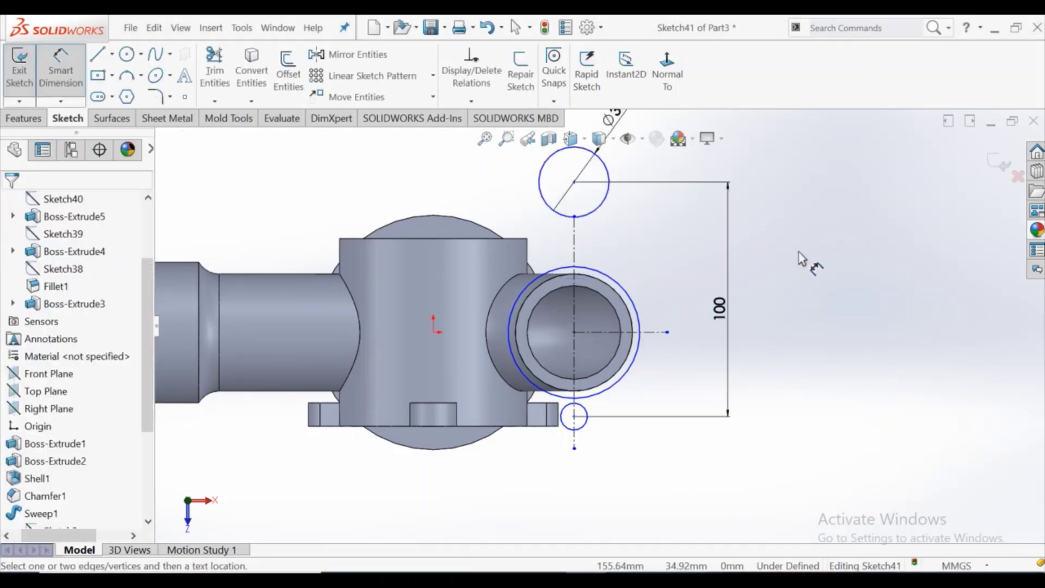
pyautogui.rightClick(798, 253)
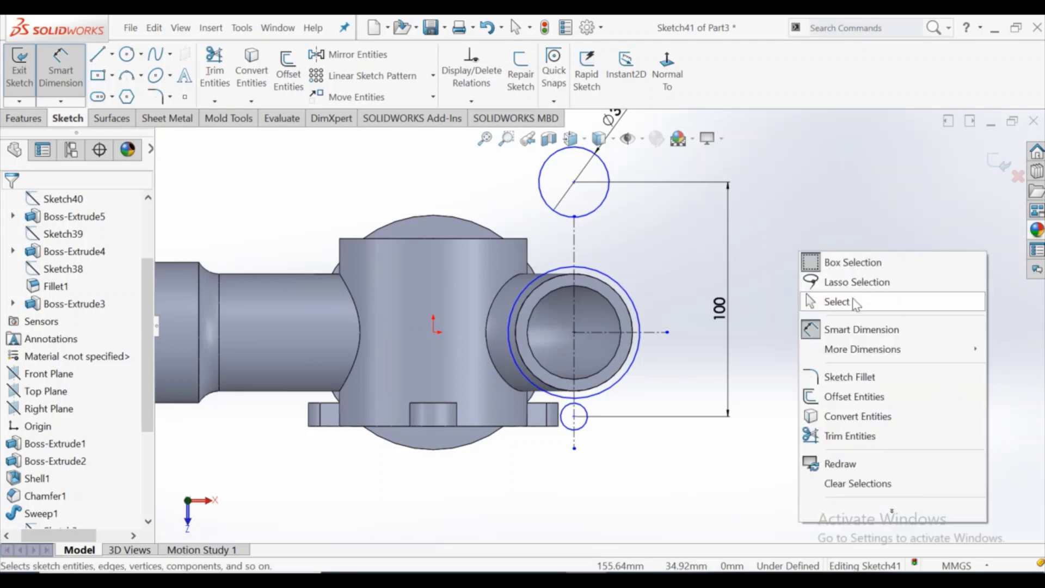
pyautogui.click(852, 300)
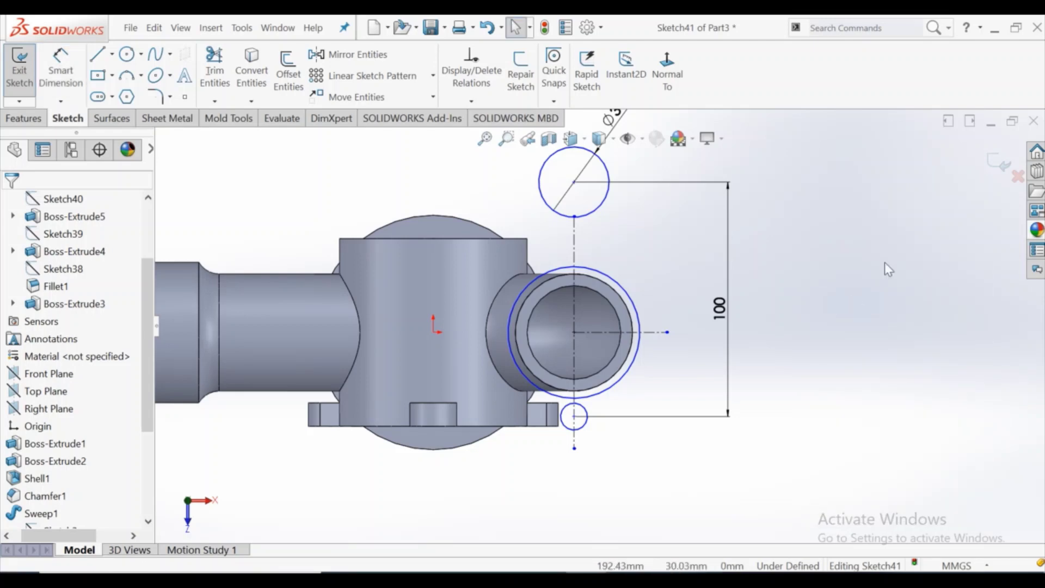
# Make the small circle centres symmetric about the horizontal centreline and the circles equal in size
pyautogui.click(573, 183)
pyautogui.click(664, 333)
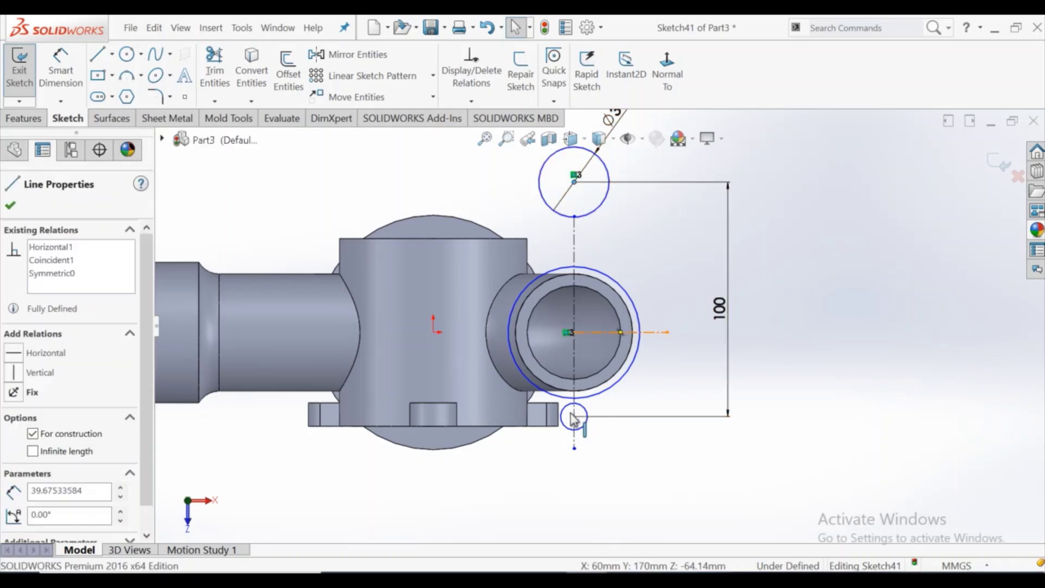
pyautogui.keyDown('ctrl'); pyautogui.click(572, 416); pyautogui.keyUp('ctrl')
pyautogui.keyDown('ctrl'); pyautogui.click(574, 417); pyautogui.keyUp('ctrl')
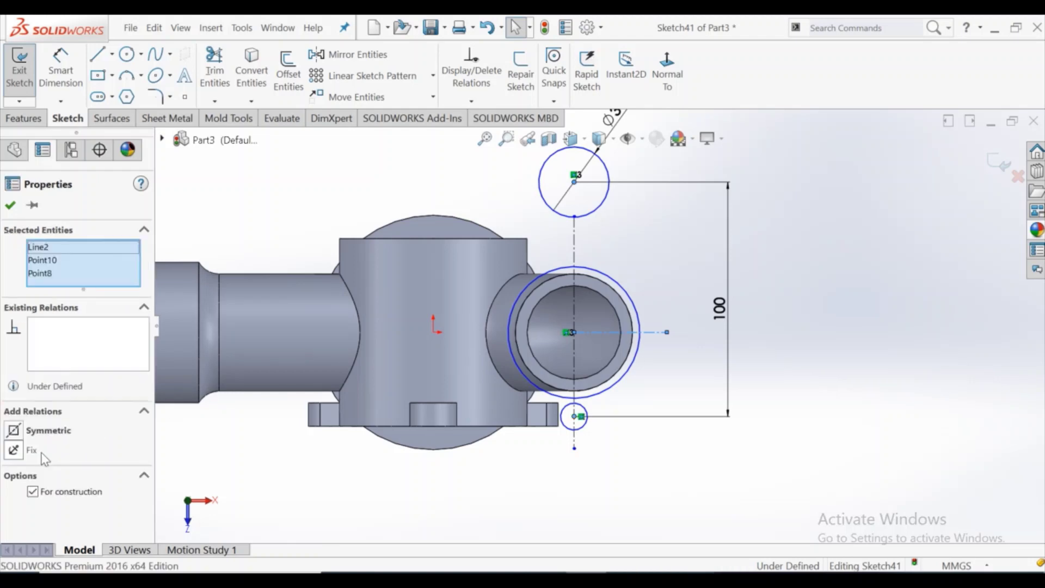
pyautogui.click(49, 431)
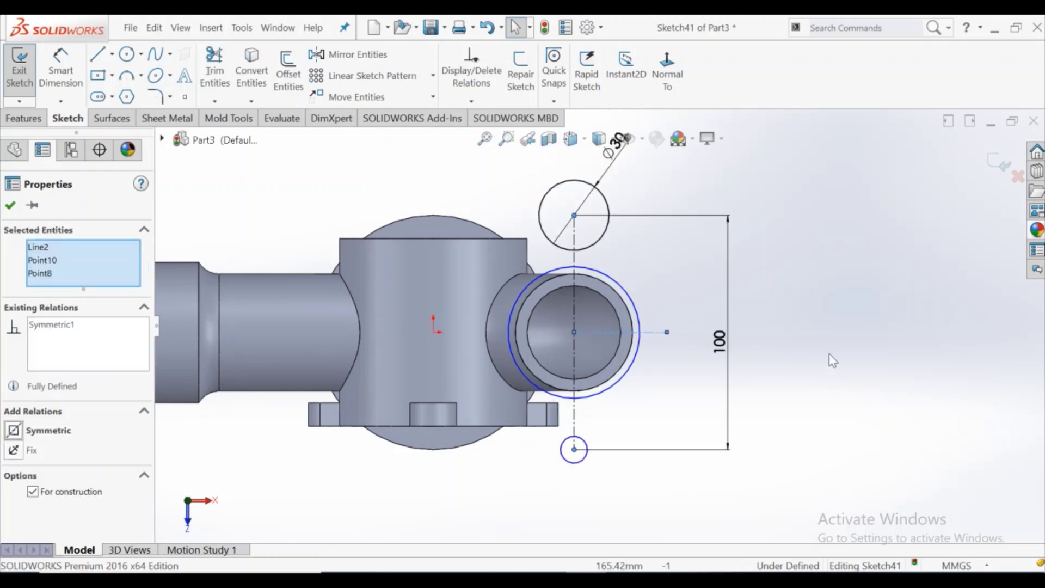
pyautogui.click(816, 338)
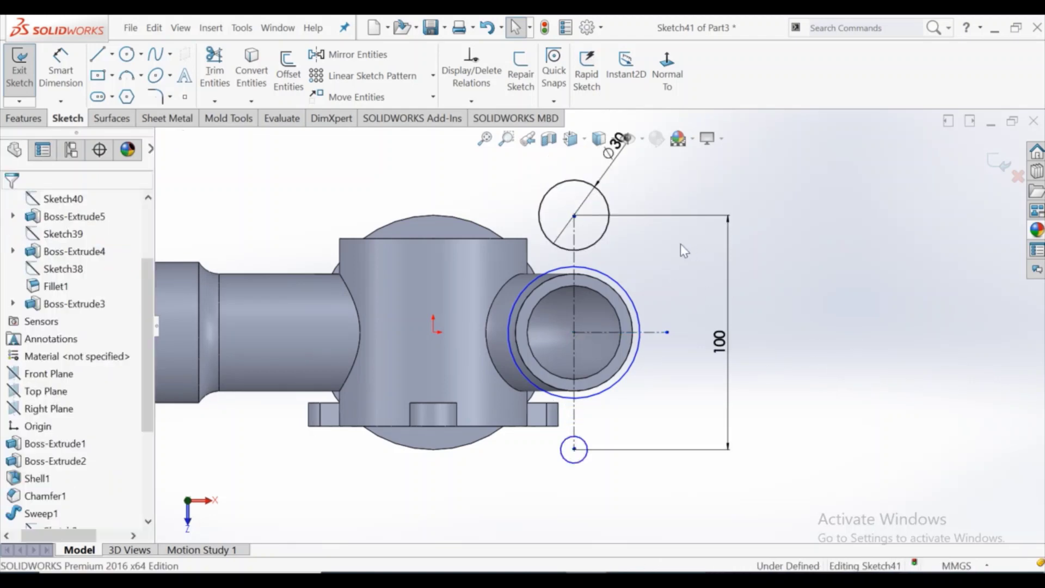
pyautogui.click(604, 237)
pyautogui.keyDown('ctrl'); pyautogui.click(579, 445); pyautogui.keyUp('ctrl')
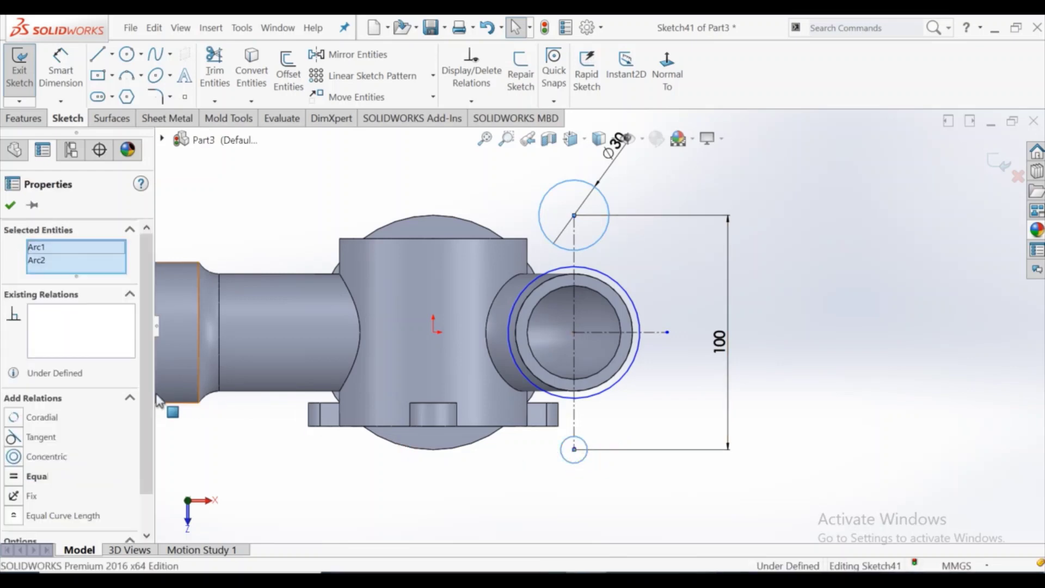
pyautogui.click(37, 476)
pyautogui.click(863, 367)
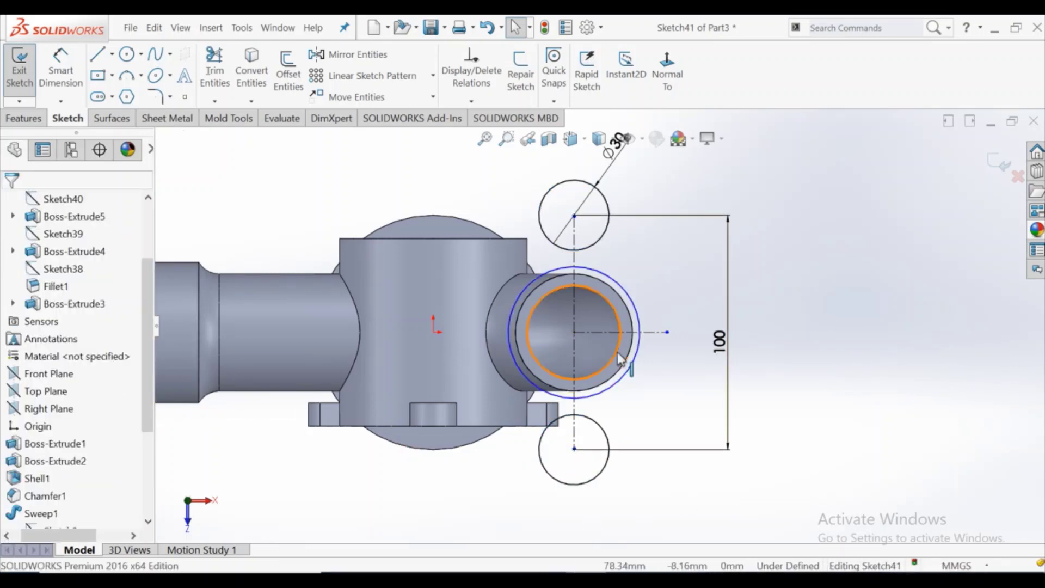
pyautogui.scroll(2, 598, 321)
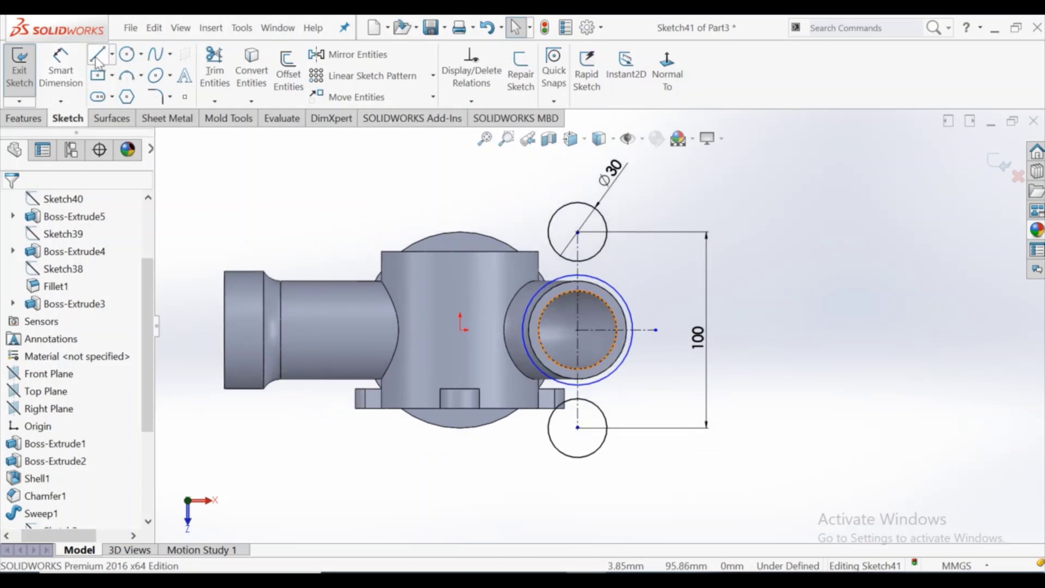
# Dimension the large circle around the side opening to Ø60
pyautogui.click(68, 86)
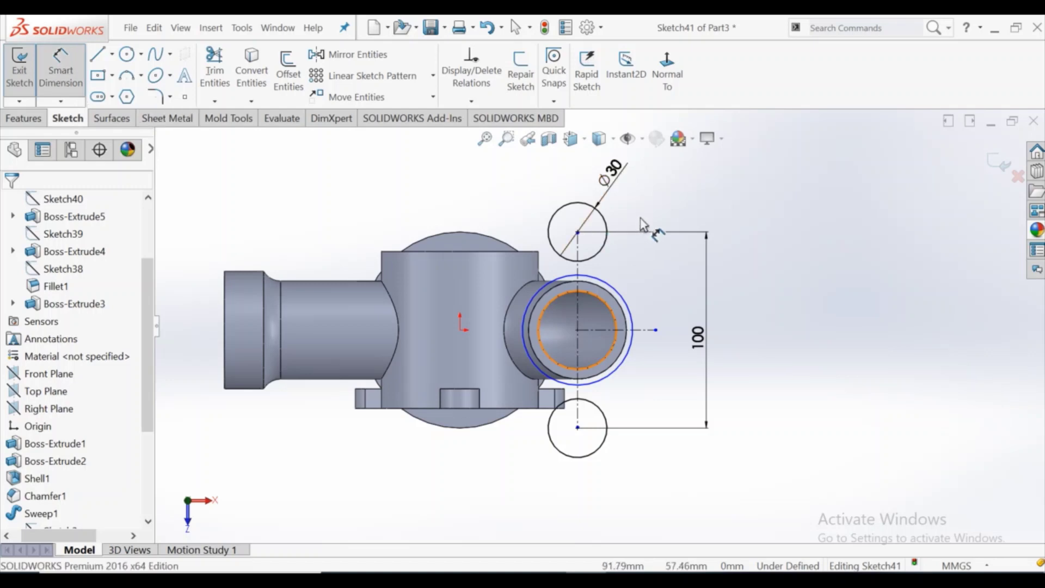
pyautogui.click(630, 313)
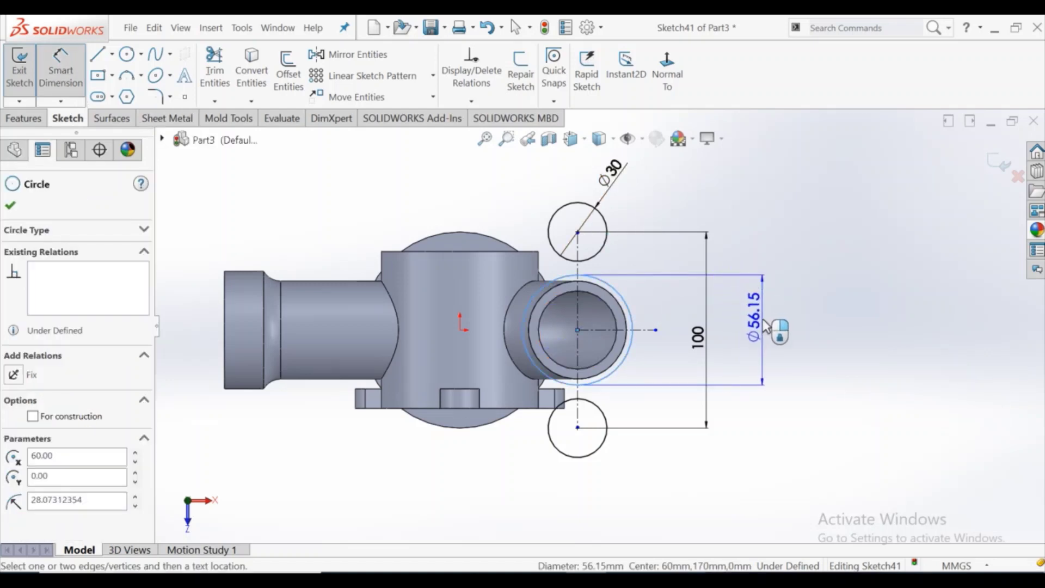
pyautogui.click(765, 325)
pyautogui.write('60')
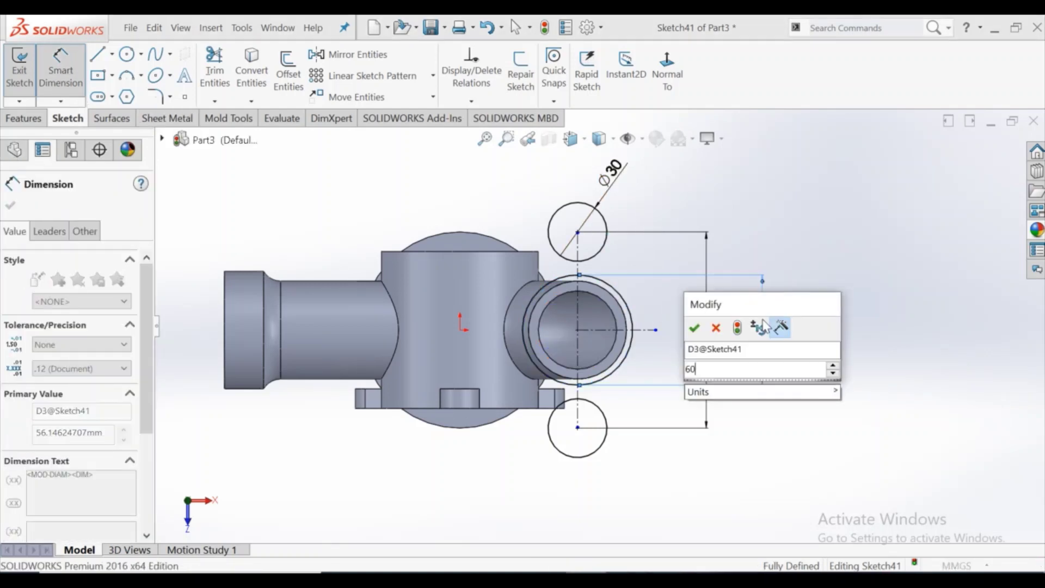
pyautogui.press('Return')
pyautogui.press('Escape')
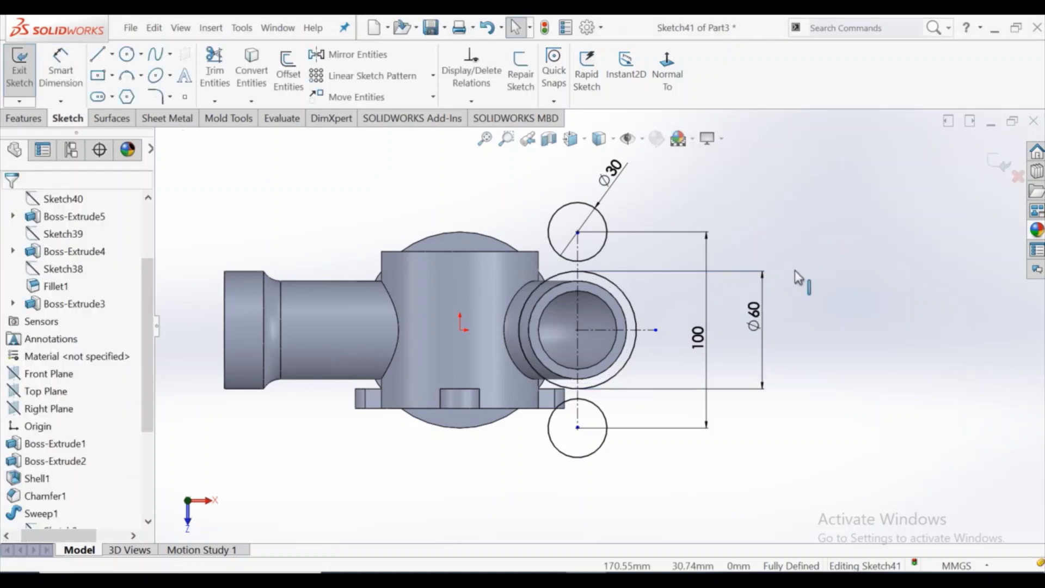
pyautogui.click(98, 55)
# Draw a slanted line from the upper Ø30 circle to the Ø60 circle
pyautogui.scroll(-2, 614, 218)
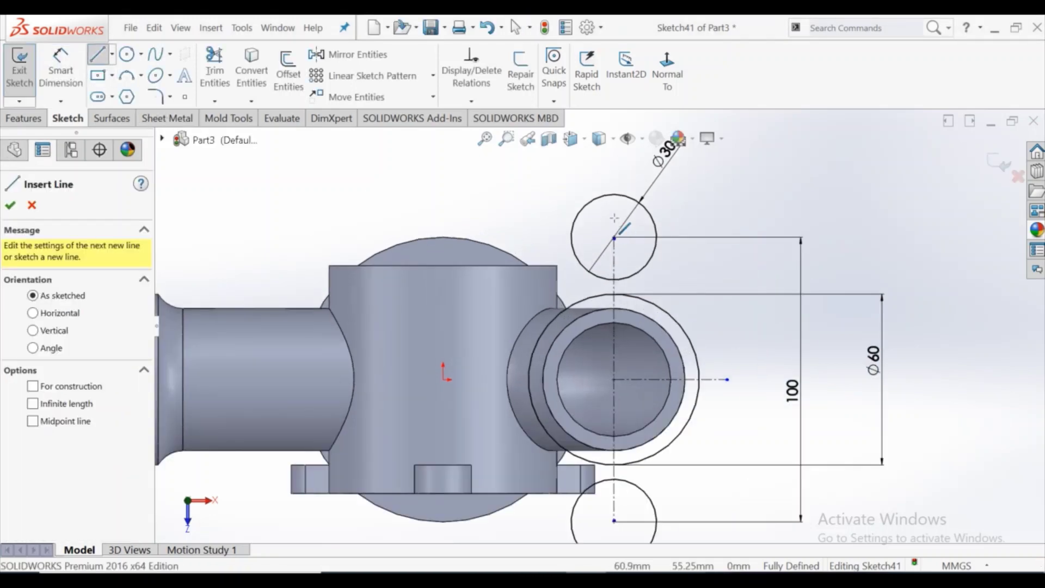
pyautogui.click(574, 221)
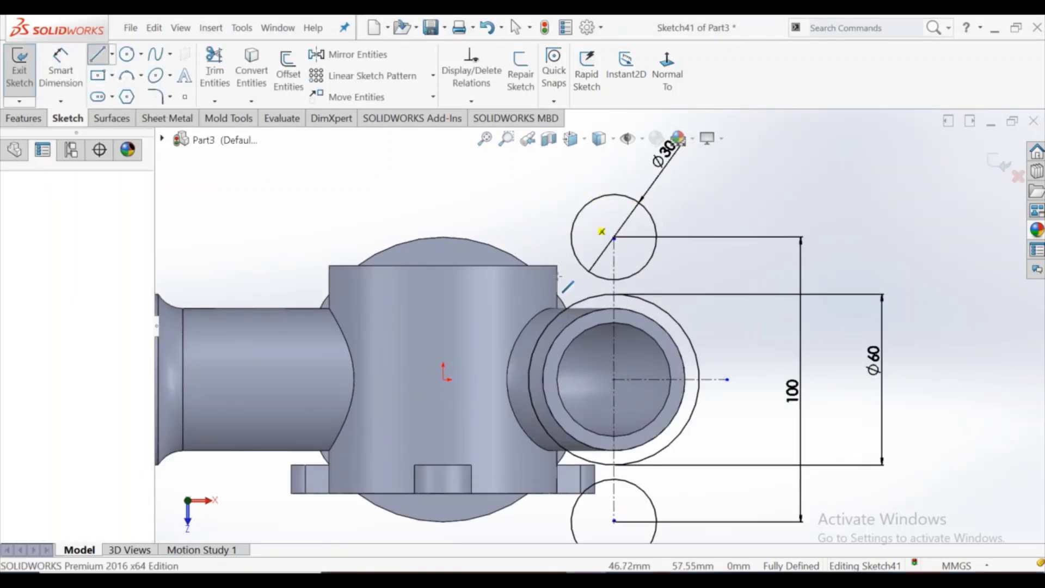
pyautogui.click(531, 357)
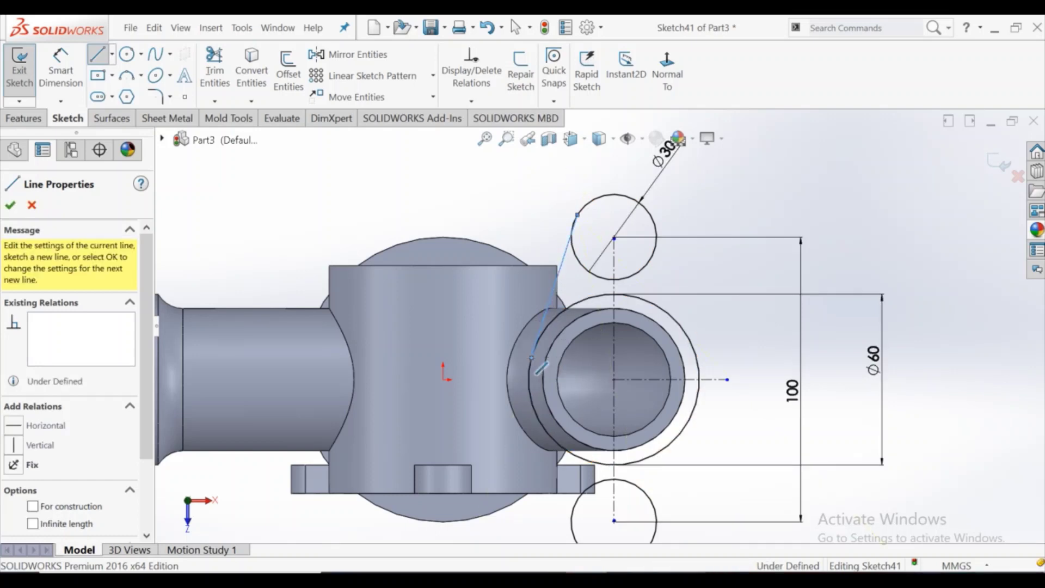
pyautogui.press('Escape')
# Make the slanted line tangent to both the Ø60 circle and the upper Ø30 circle
pyautogui.scroll(-2, 580, 223)
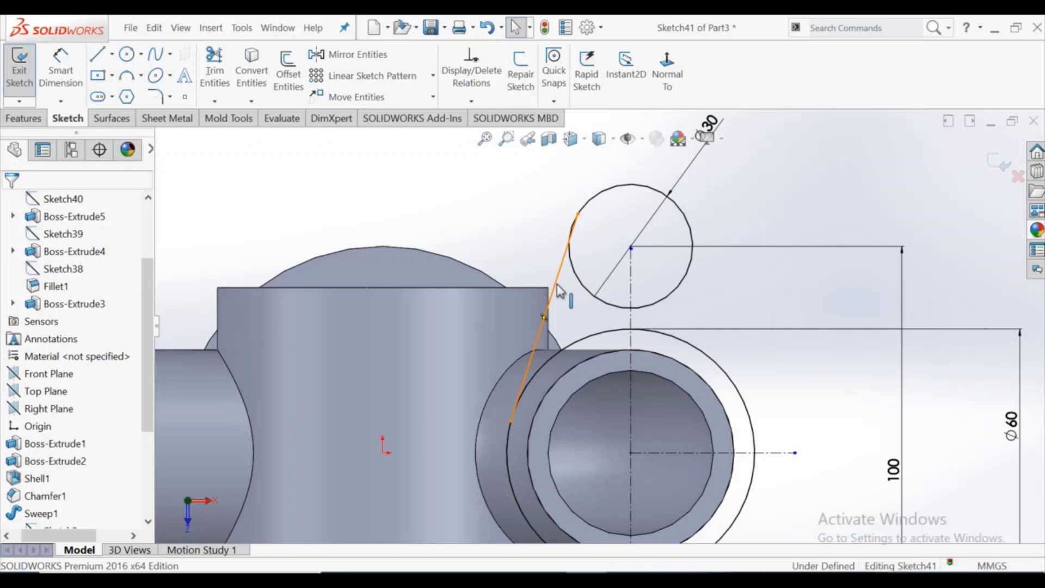
pyautogui.click(520, 390)
pyautogui.keyDown('ctrl'); pyautogui.click(537, 375); pyautogui.keyUp('ctrl')
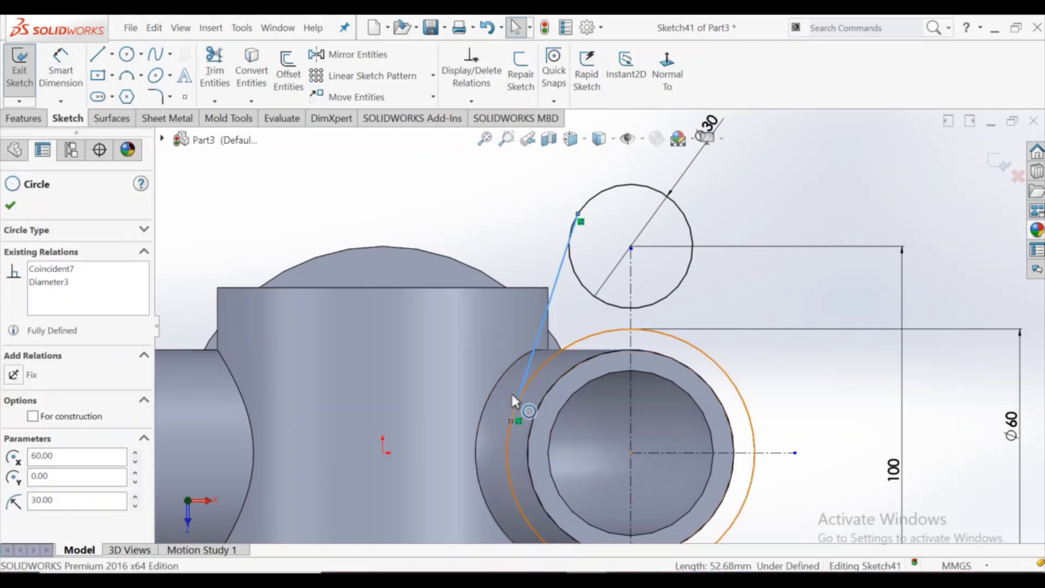
pyautogui.click(65, 427)
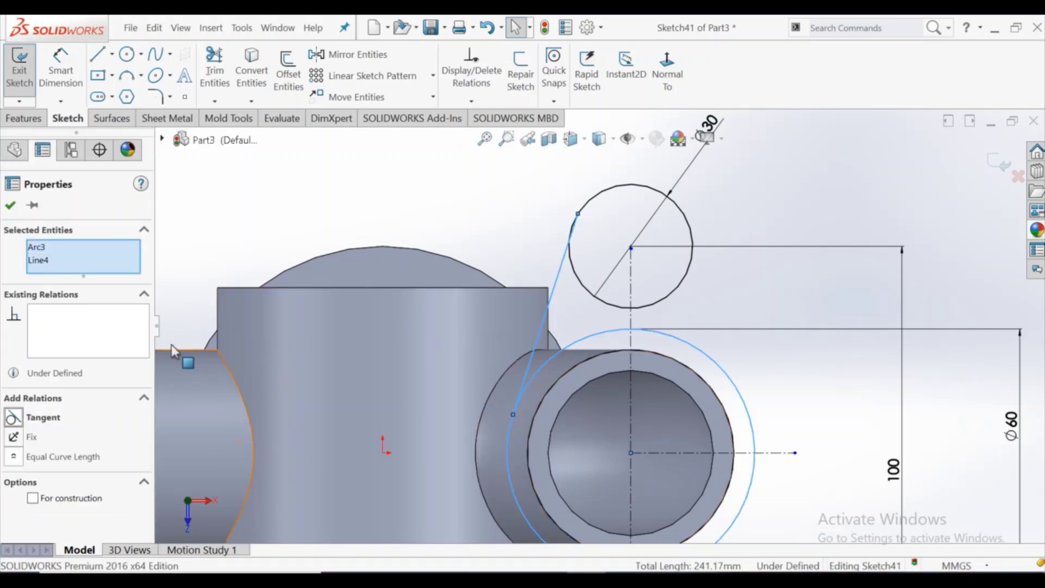
pyautogui.click(420, 205)
pyautogui.click(593, 207)
pyautogui.keyDown('ctrl'); pyautogui.click(549, 299); pyautogui.keyUp('ctrl')
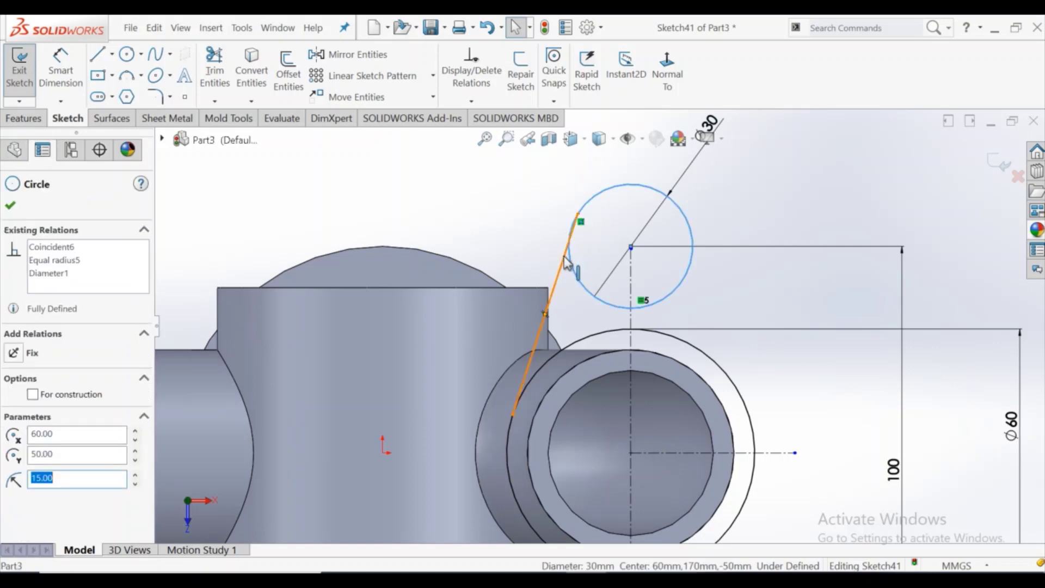
pyautogui.click(46, 403)
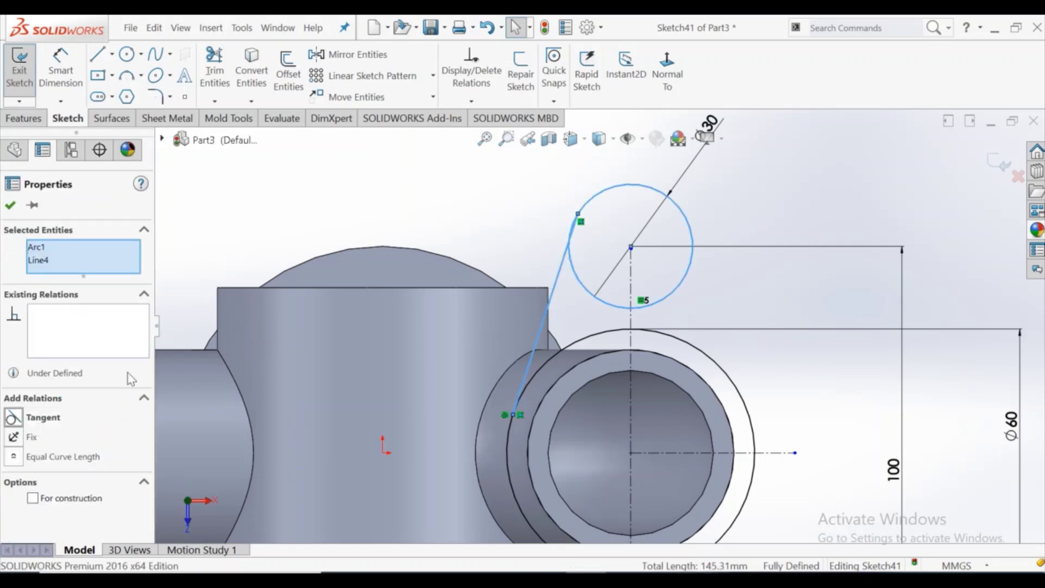
pyautogui.click(404, 210)
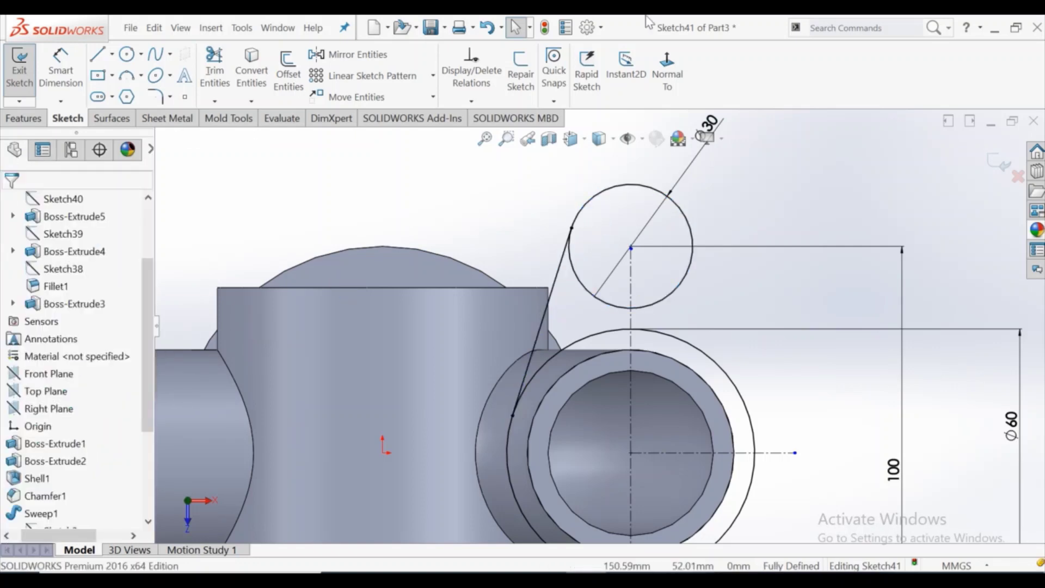
pyautogui.click(383, 54)
pyautogui.click(550, 297)
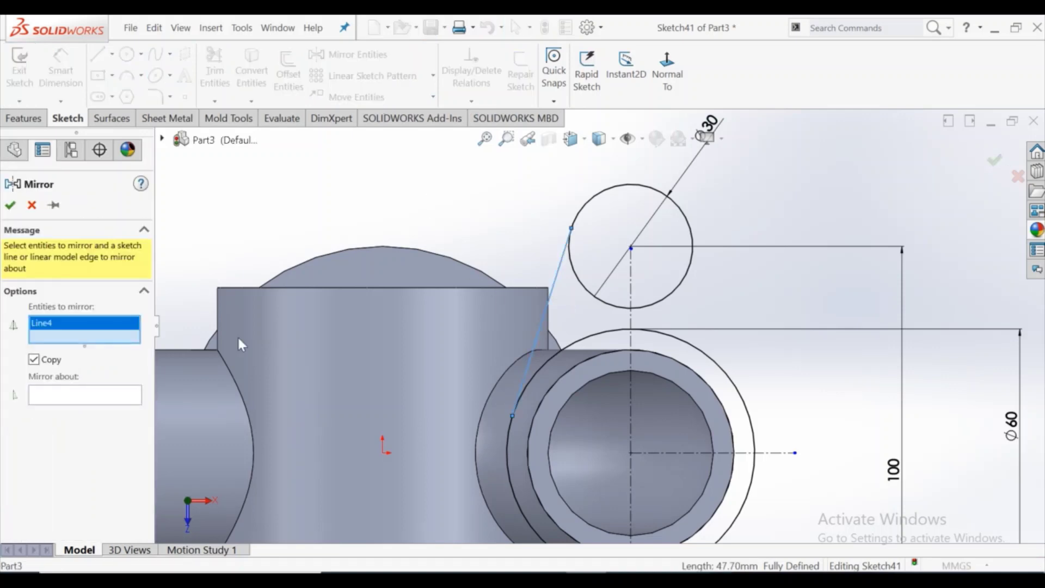
# Mirror the tangent line about the vertical centreline, then both lines about the horizontal centreline
pyautogui.click(75, 393)
pyautogui.click(631, 343)
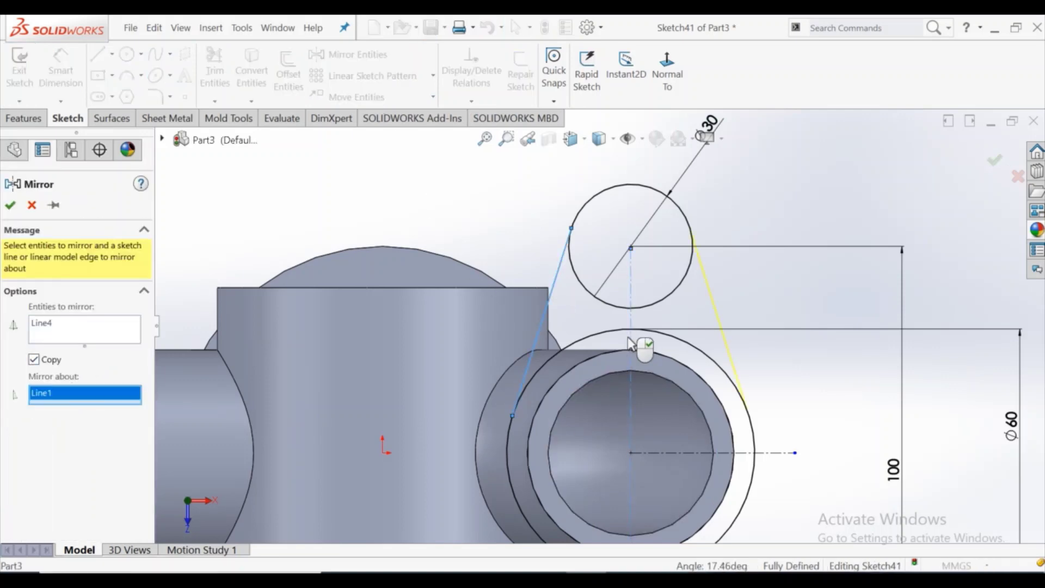
pyautogui.click(11, 205)
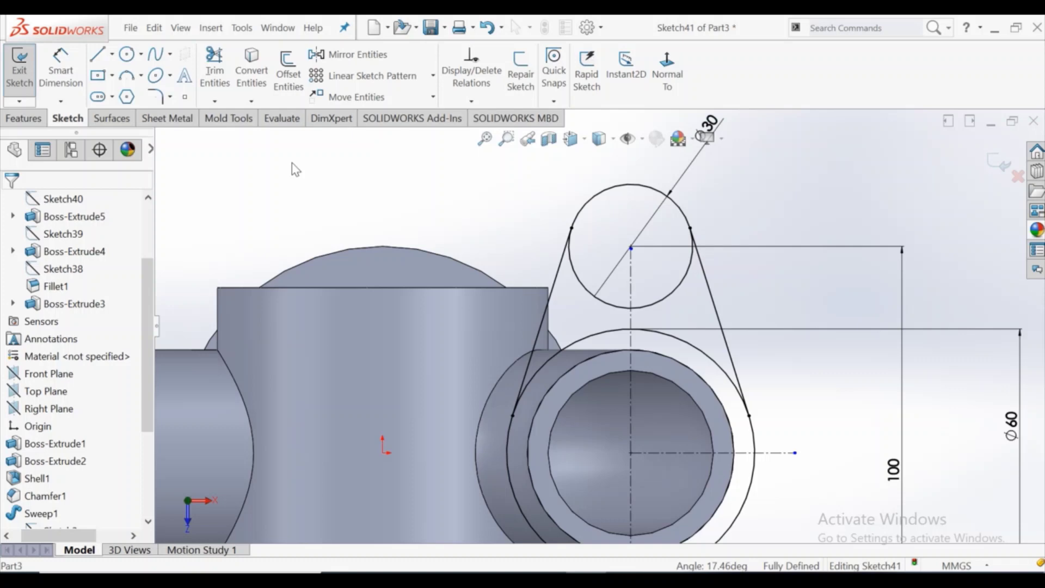
pyautogui.click(359, 54)
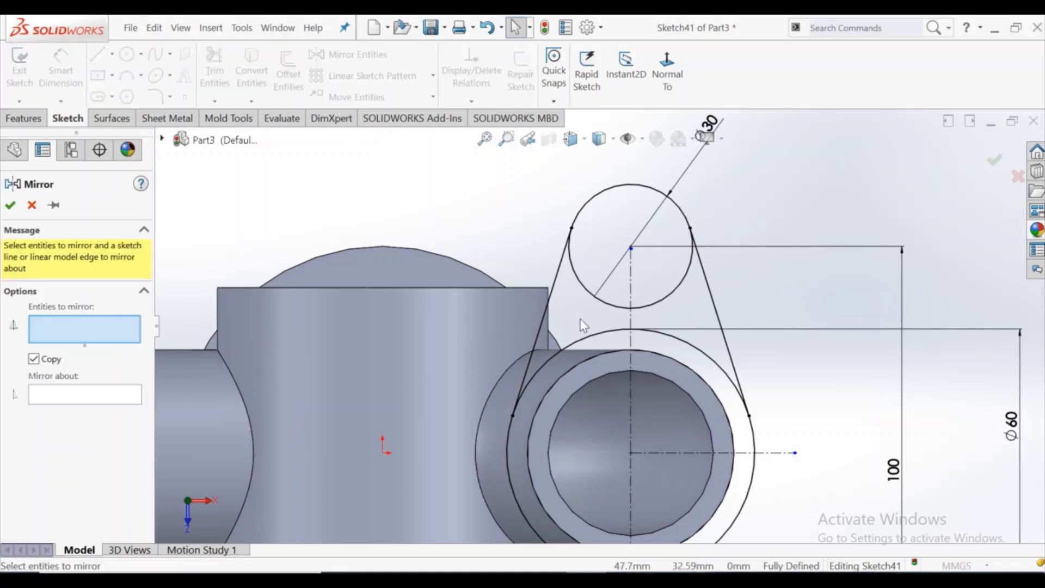
pyautogui.click(557, 280)
pyautogui.click(710, 286)
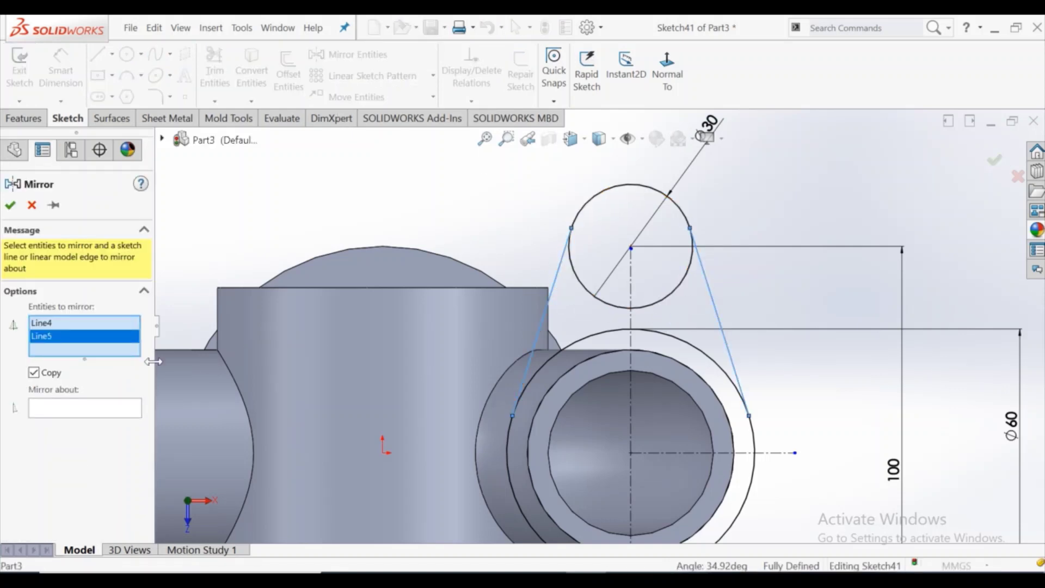
pyautogui.click(686, 454)
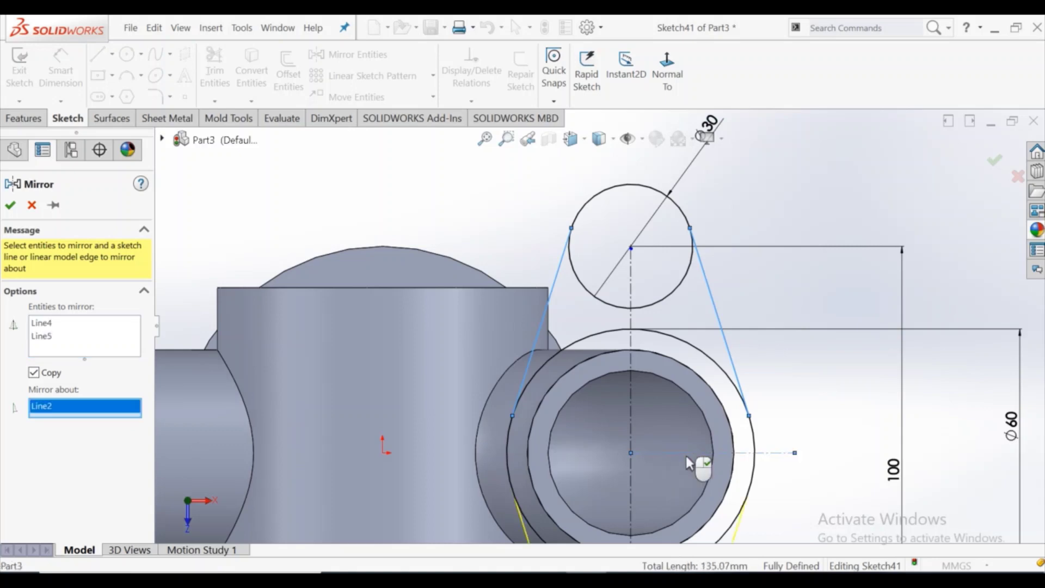
pyautogui.press('f')
pyautogui.click(11, 206)
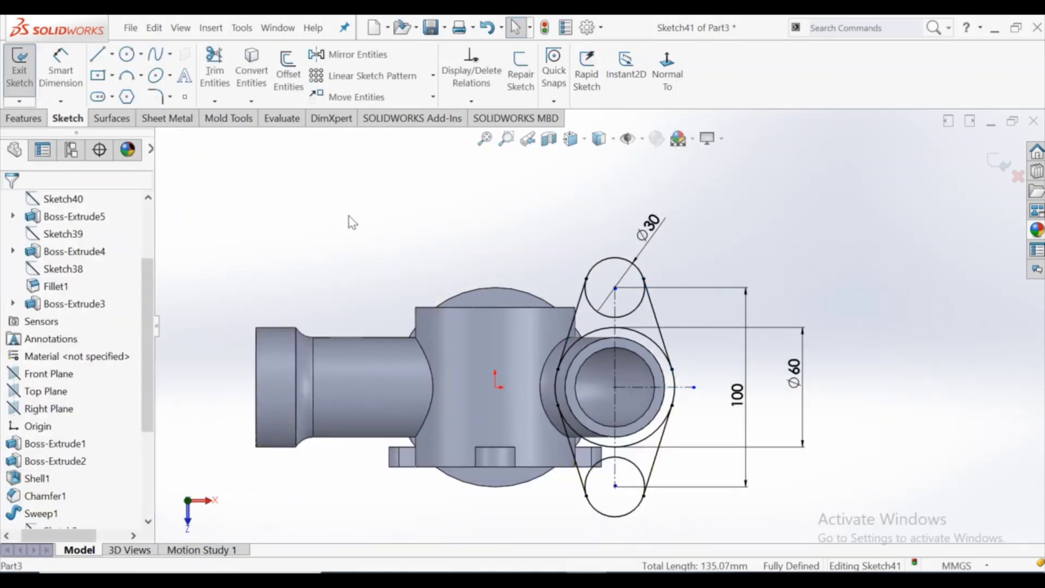
# Trim the excess circle arcs to leave a closed flange outline
pyautogui.click(214, 68)
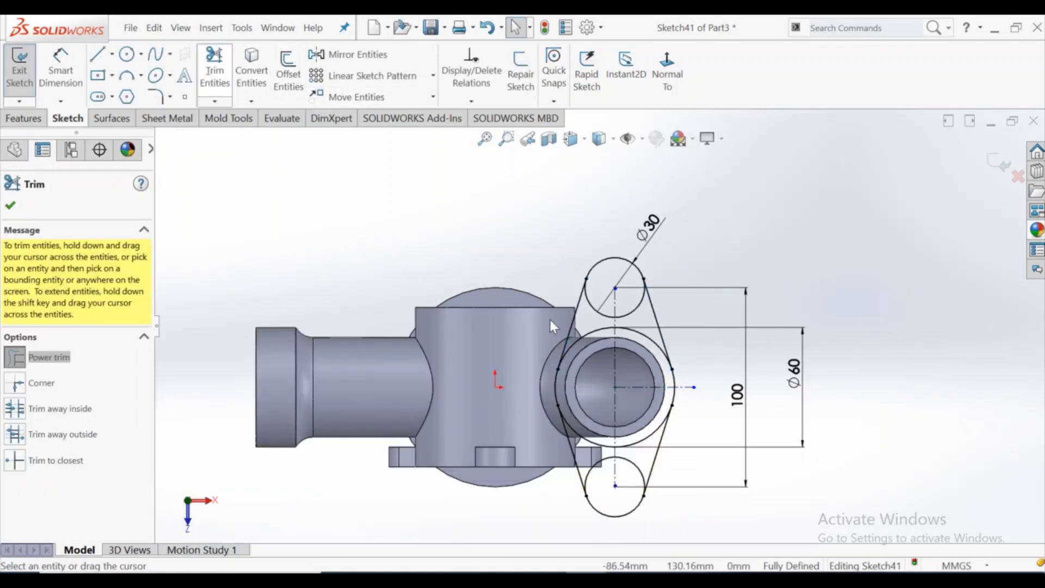
pyautogui.scroll(-2, 622, 332)
pyautogui.scroll(-2, 621, 332)
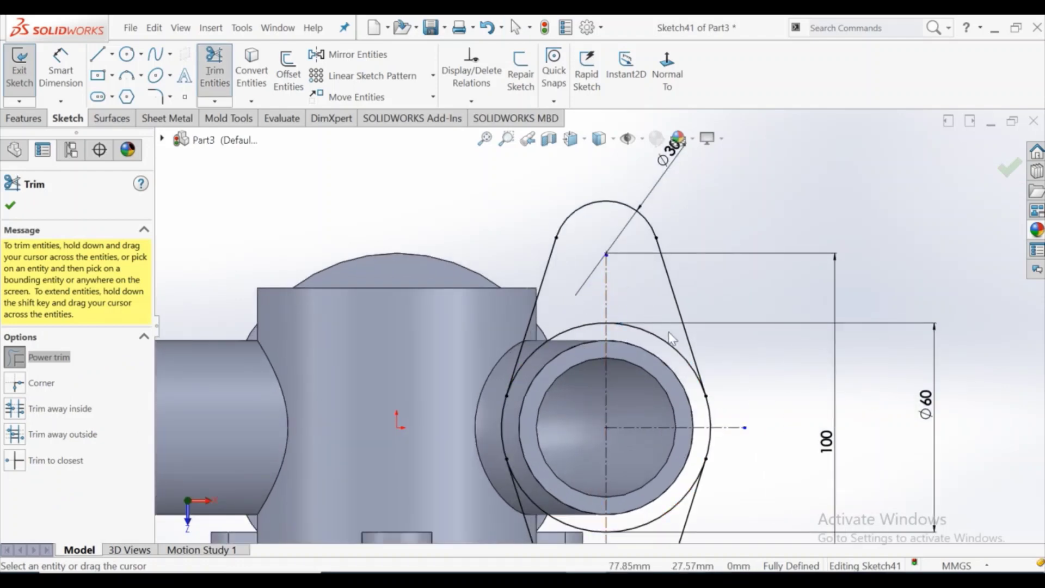
pyautogui.scroll(3, 585, 369)
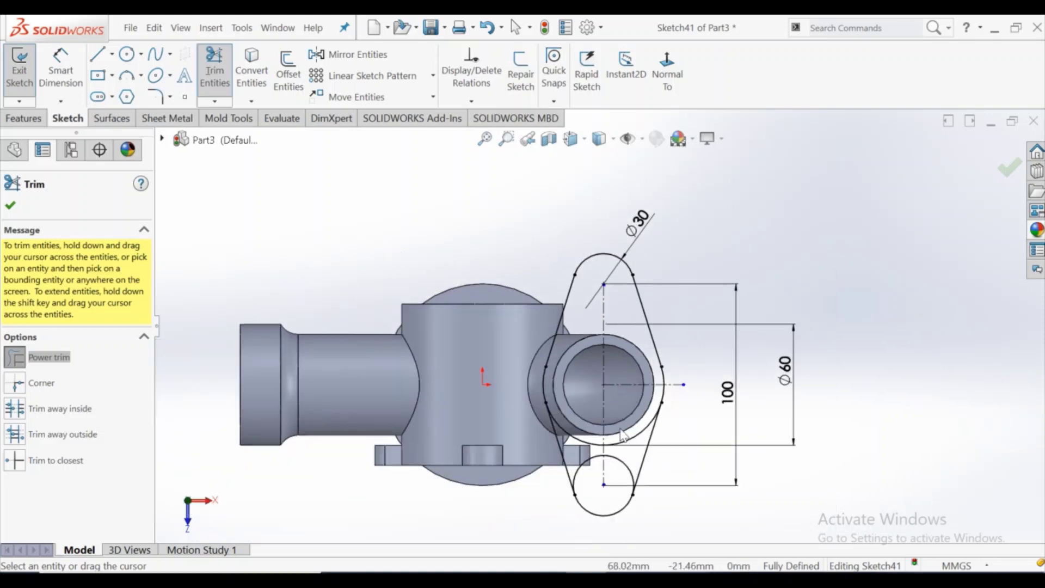
pyautogui.scroll(-2, 620, 435)
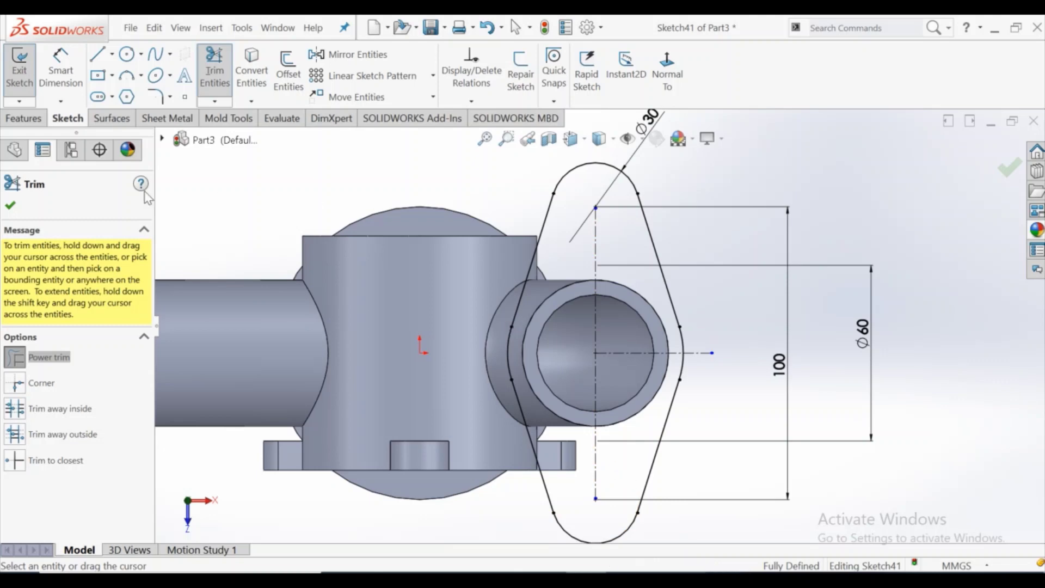
pyautogui.press('Escape')
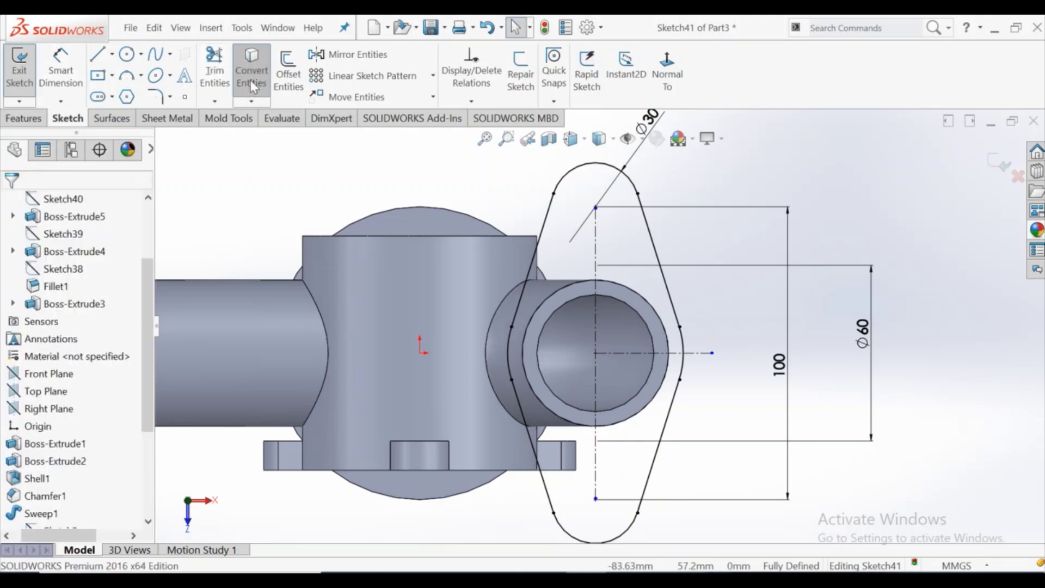
# Project the opening's circular edge into the sketch
pyautogui.click(252, 69)
pyautogui.click(572, 290)
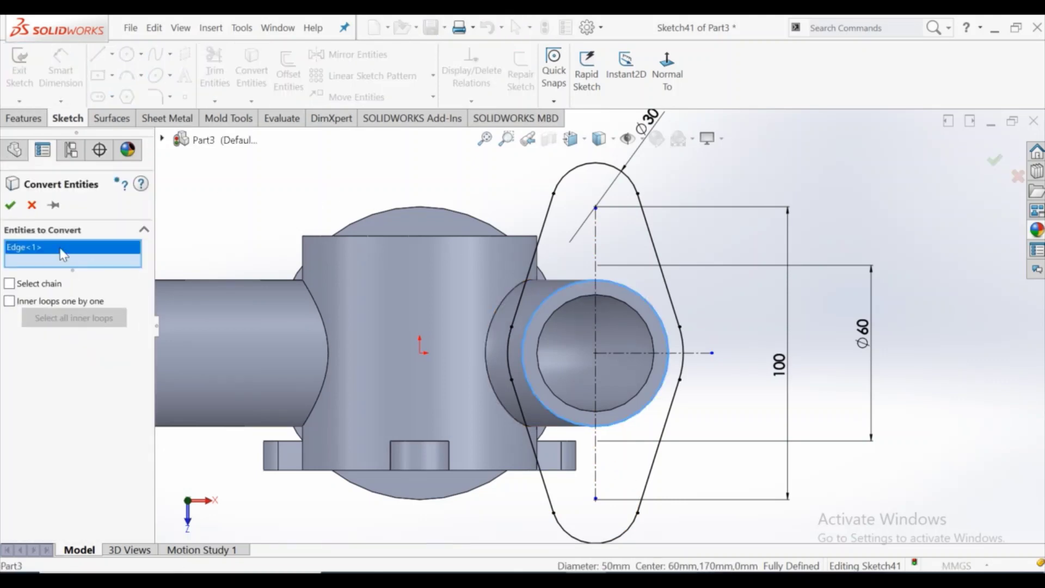
pyautogui.click(10, 205)
pyautogui.click(33, 118)
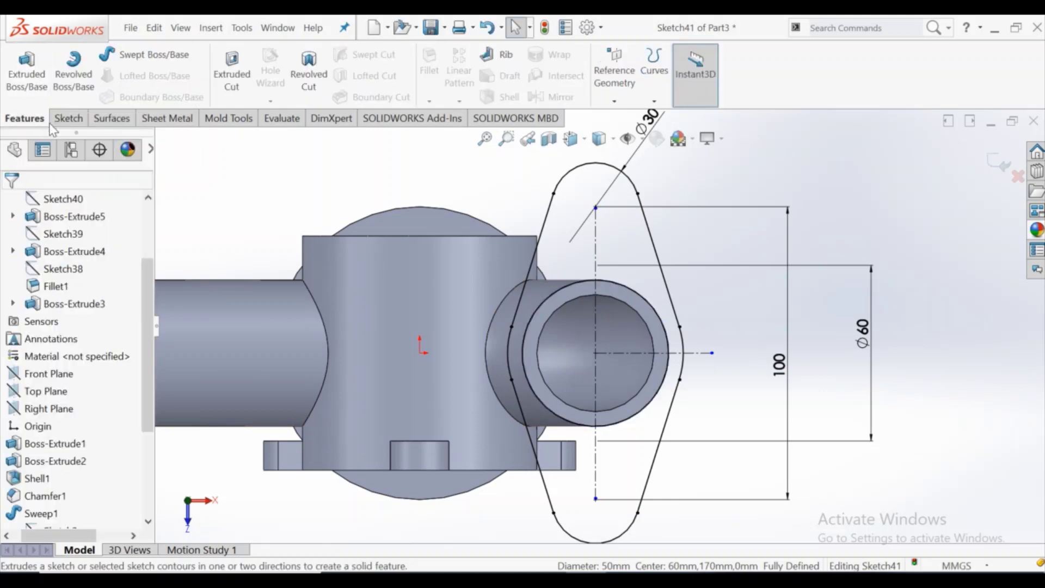
pyautogui.click(69, 118)
# Draw a small hole circle centred on the top arc of the flange outline
pyautogui.click(127, 54)
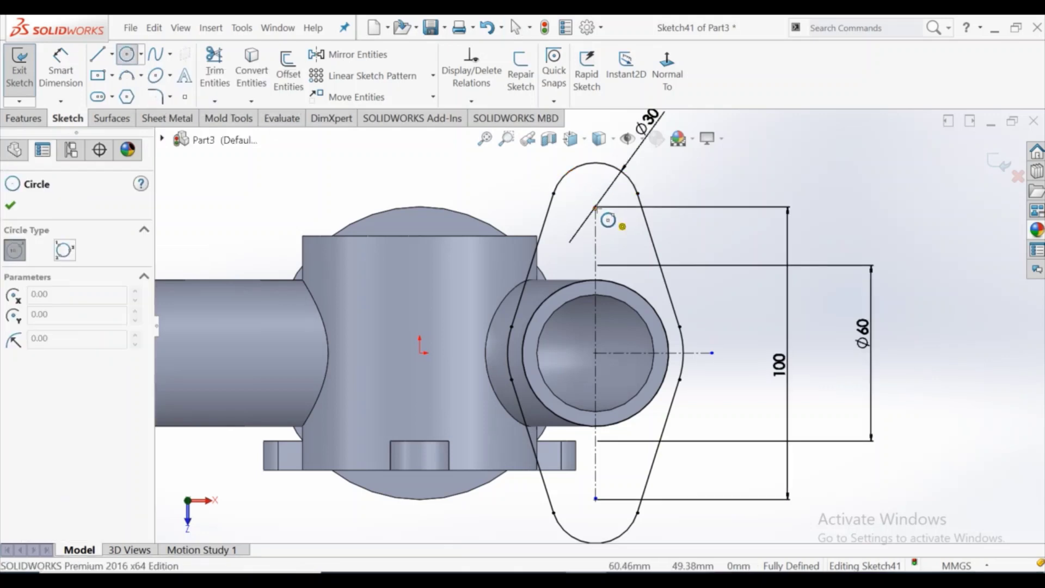
pyautogui.scroll(-2, 596, 208)
pyautogui.scroll(-2, 599, 218)
pyautogui.scroll(-1, 593, 249)
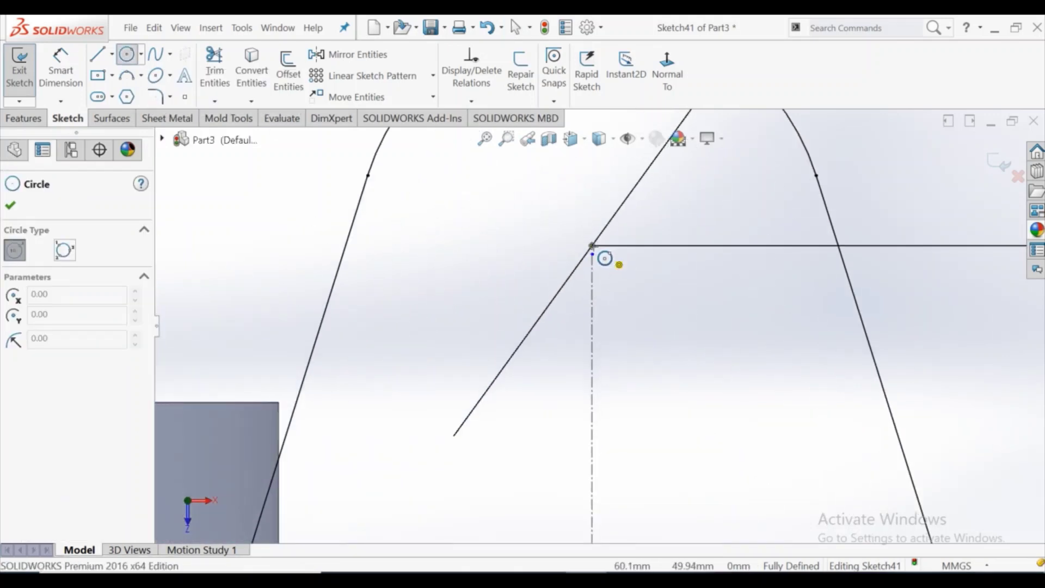
pyautogui.click(592, 247)
pyautogui.click(632, 328)
pyautogui.scroll(3, 637, 370)
pyautogui.scroll(2, 653, 403)
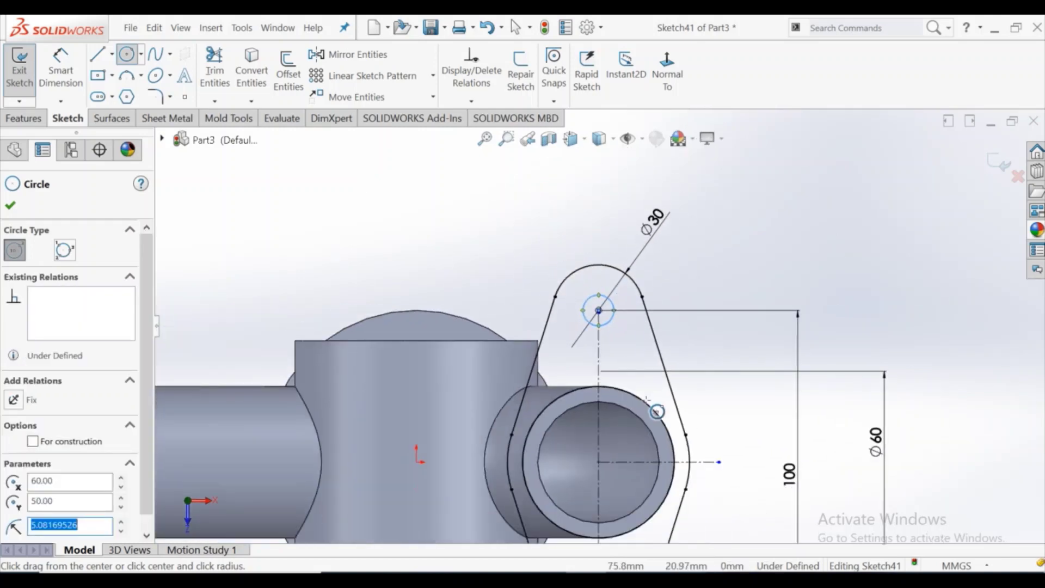
pyautogui.press('Escape')
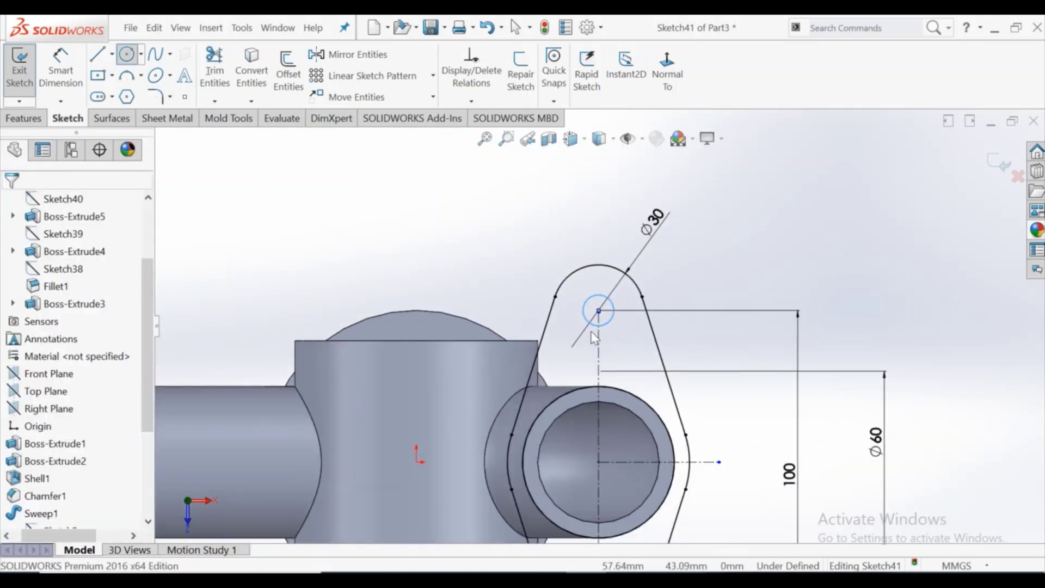
# Dimension the small hole circle to Ø15
pyautogui.click(60, 71)
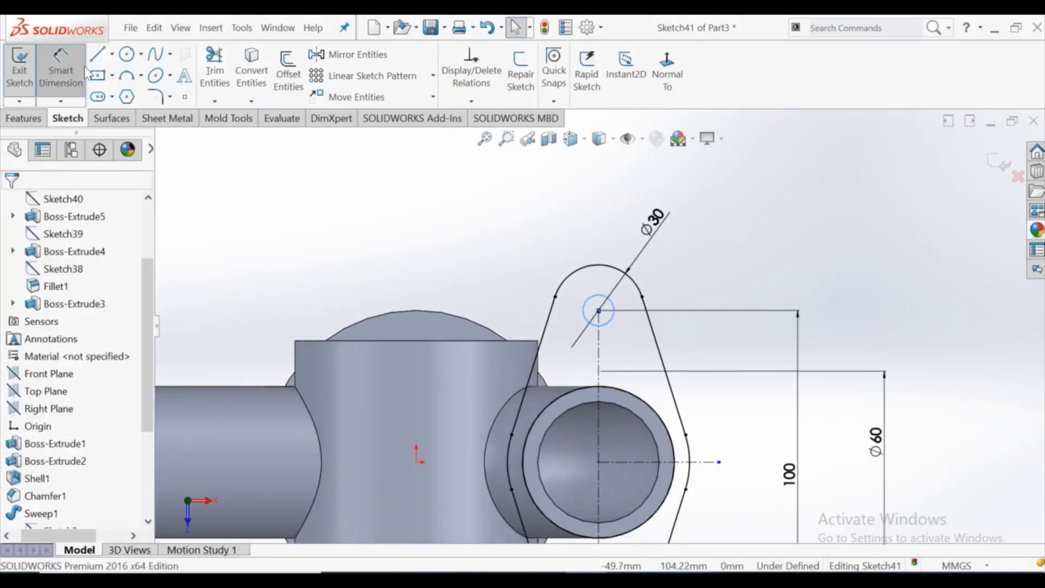
pyautogui.click(588, 291)
pyautogui.click(555, 235)
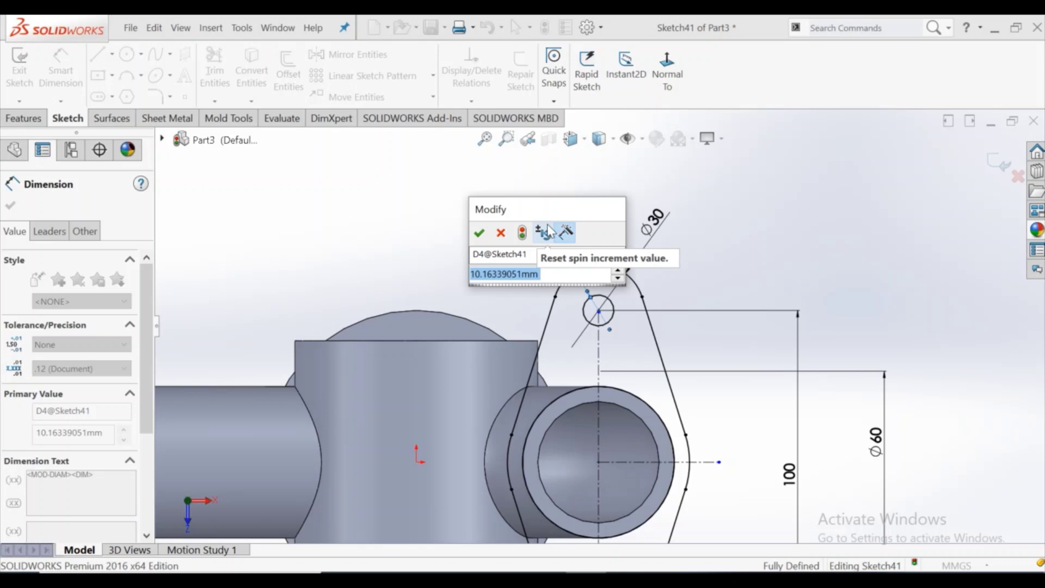
pyautogui.write('15')
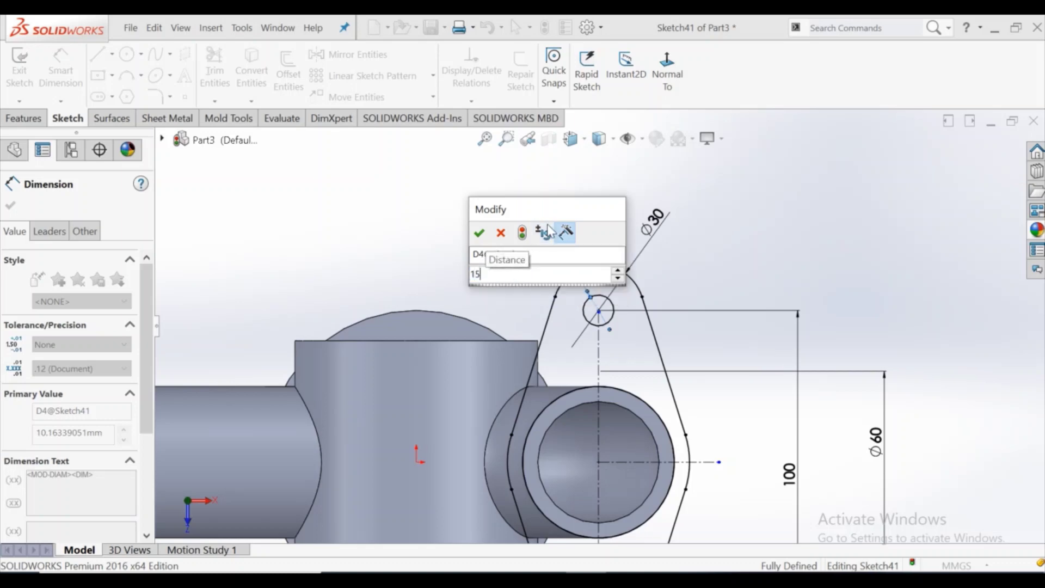
pyautogui.press('Return')
pyautogui.press('Escape')
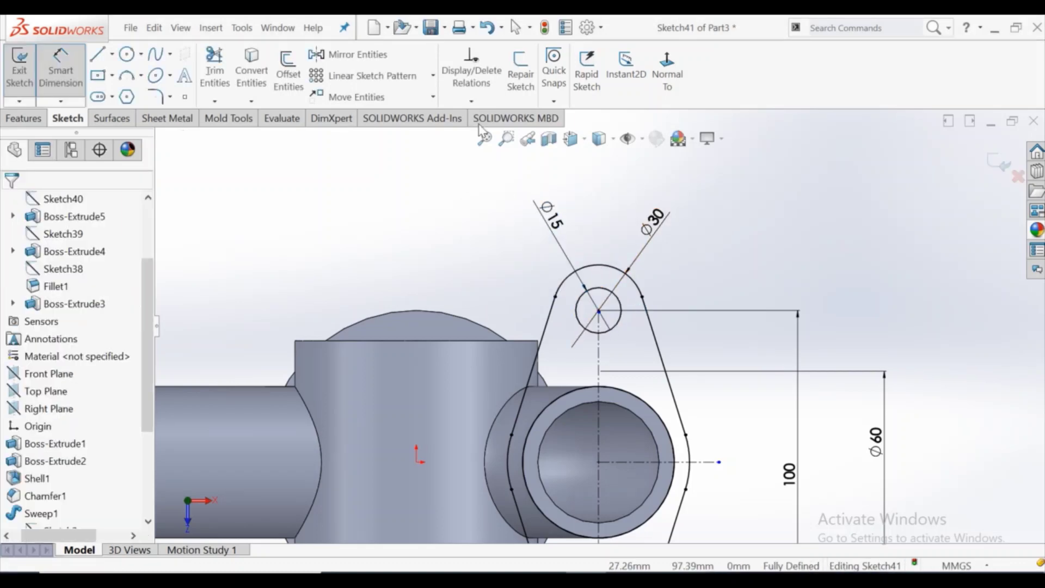
# Mirror the Ø15 circle about the horizontal centreline to create the lower hole
pyautogui.click(354, 54)
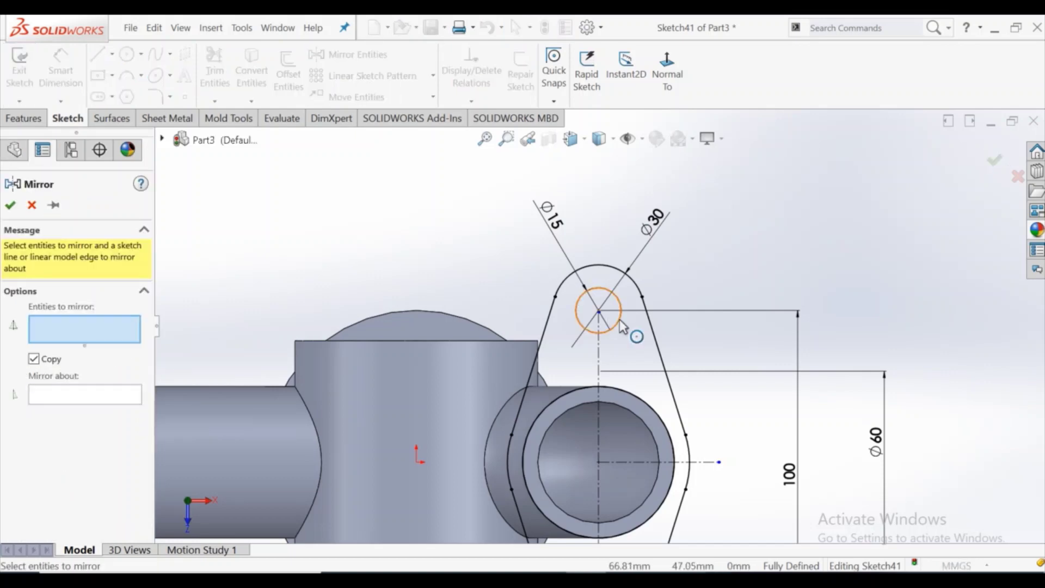
pyautogui.click(614, 325)
pyautogui.click(135, 394)
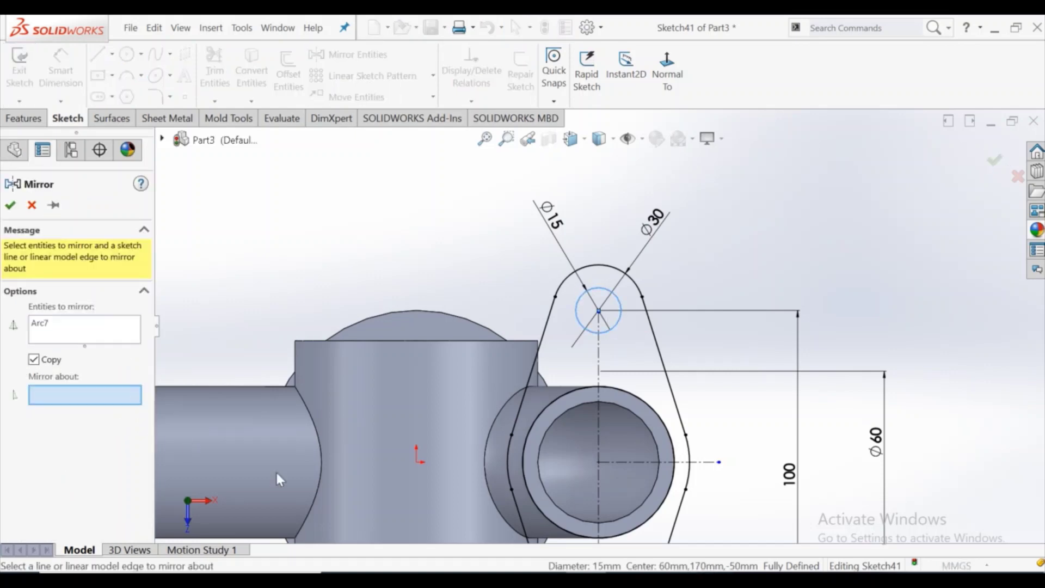
pyautogui.click(658, 463)
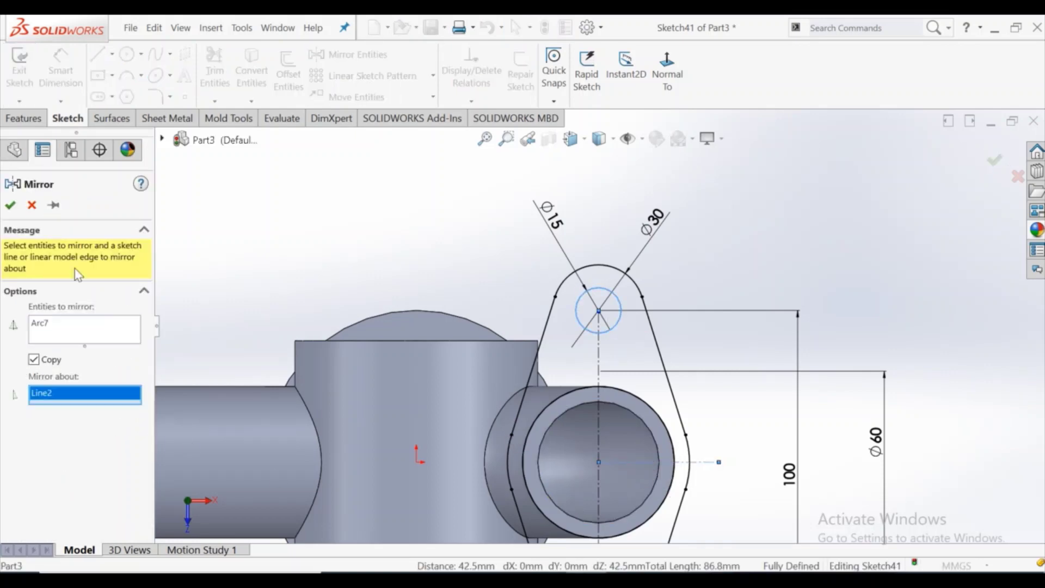
pyautogui.click(10, 206)
pyautogui.press('f')
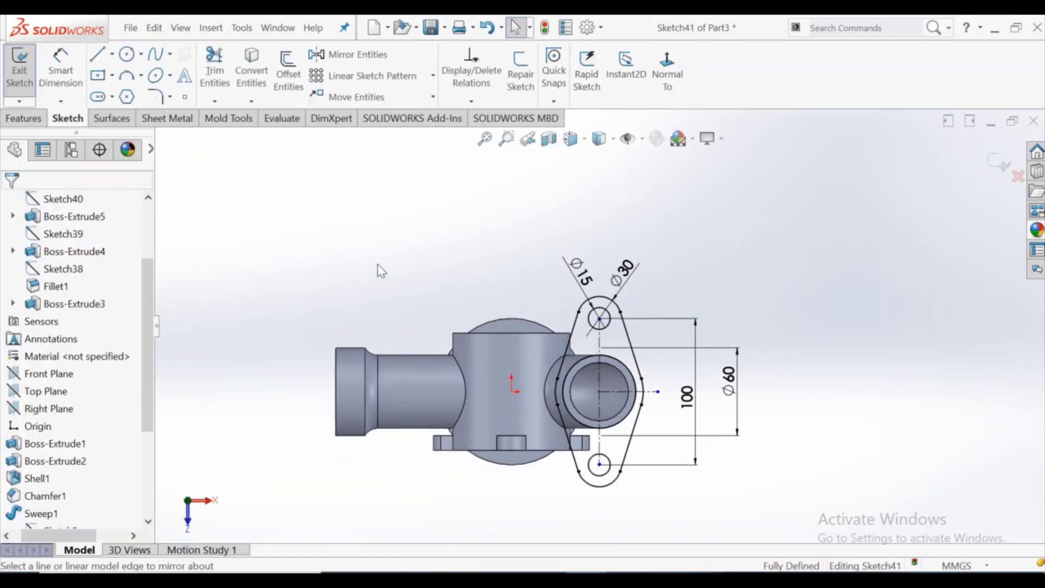
pyautogui.scroll(-1, 99, 183)
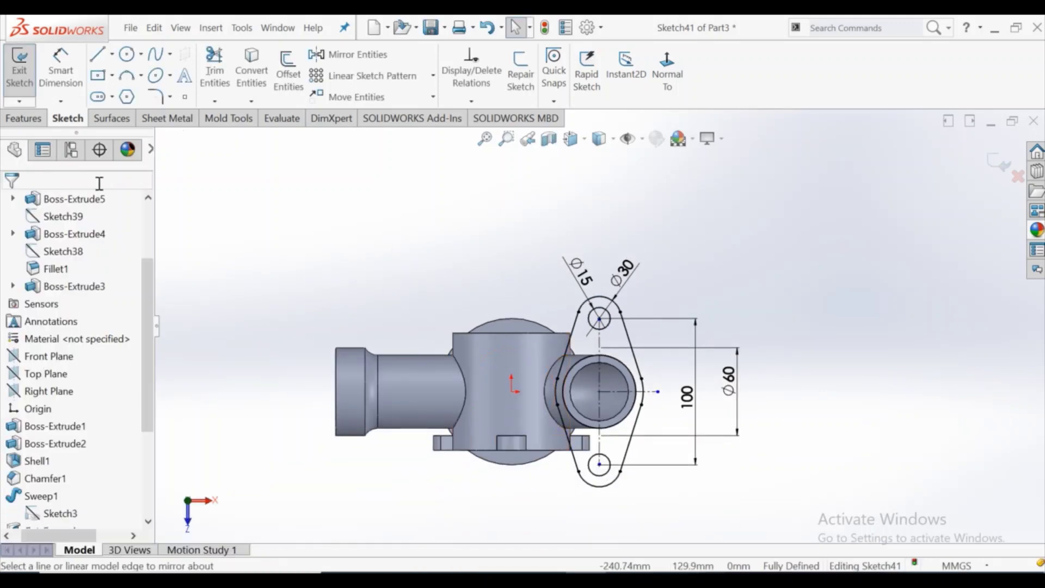
# Extrude the flange sketch 10 mm Blind, reversed back toward the pipe
pyautogui.click(27, 125)
pyautogui.click(26, 68)
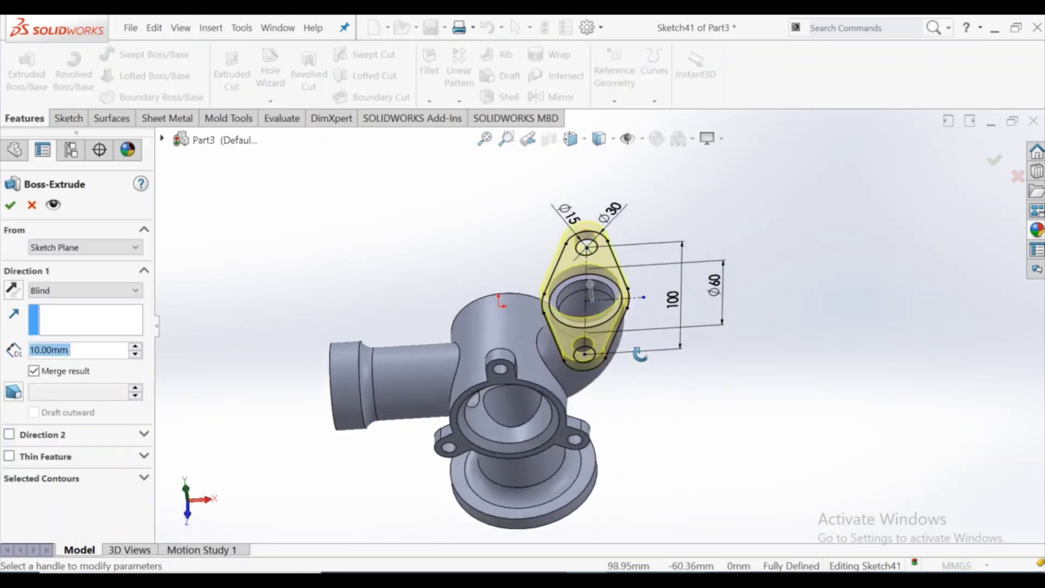
pyautogui.moveTo(639, 355); pyautogui.dragTo(48, 307, button='middle')
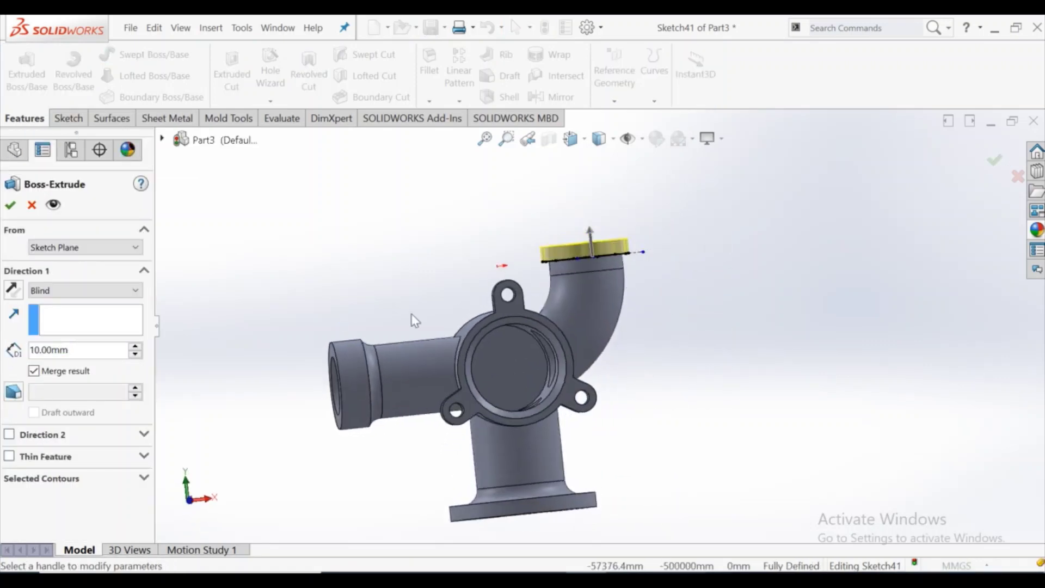
pyautogui.click(15, 292)
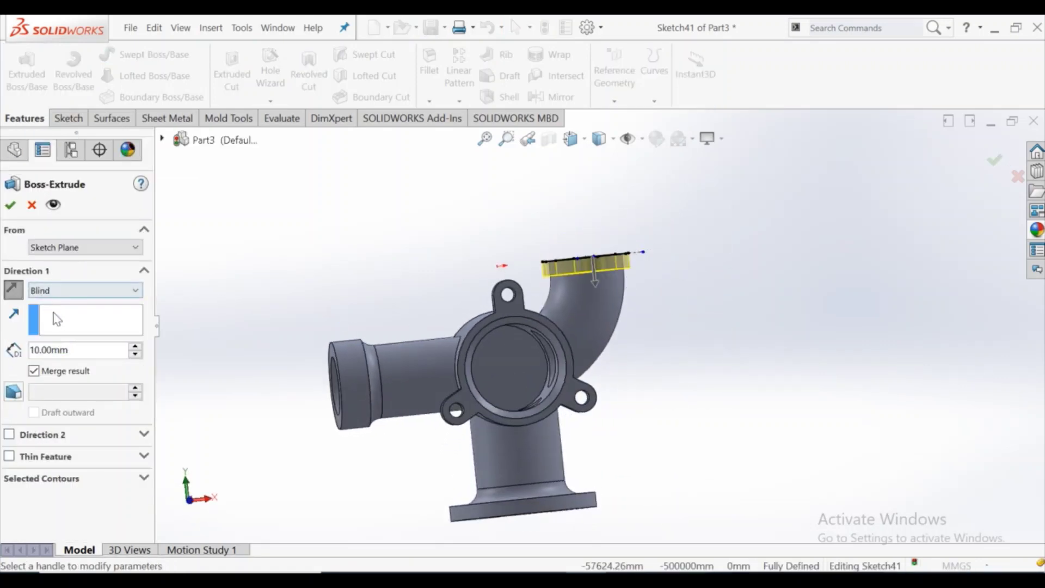
pyautogui.click(11, 205)
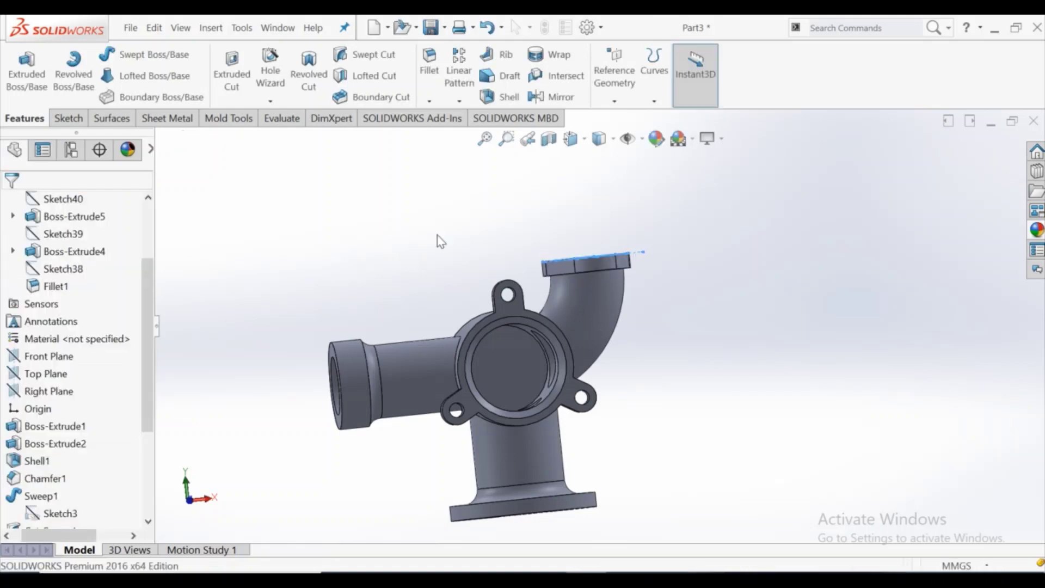
pyautogui.moveTo(636, 303); pyautogui.dragTo(622, 263, button='middle')
# Round the edge where the pipe meets the oval flange with a 10 mm fillet
pyautogui.scroll(-4, 621, 272)
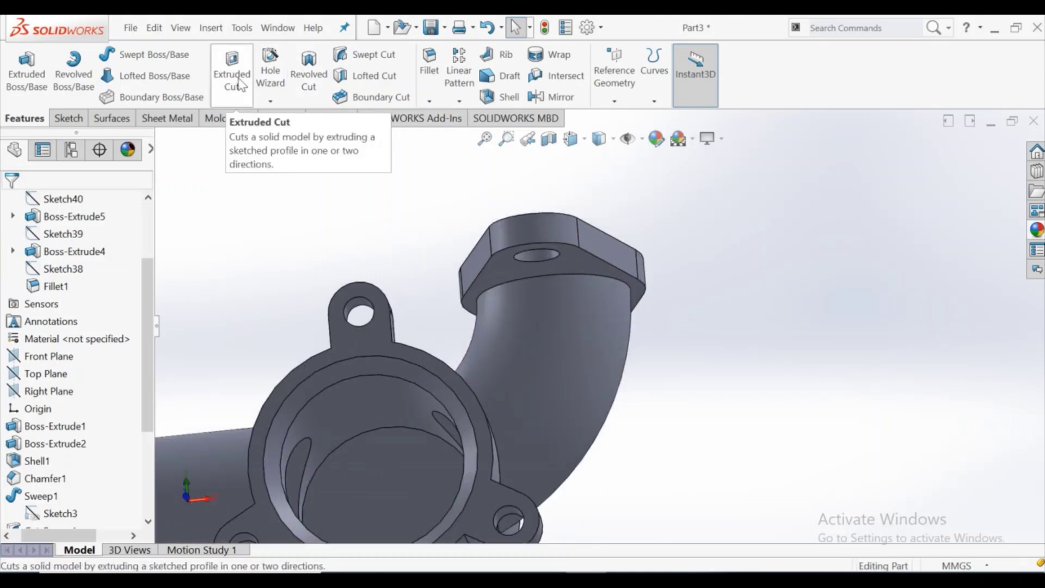
pyautogui.click(430, 63)
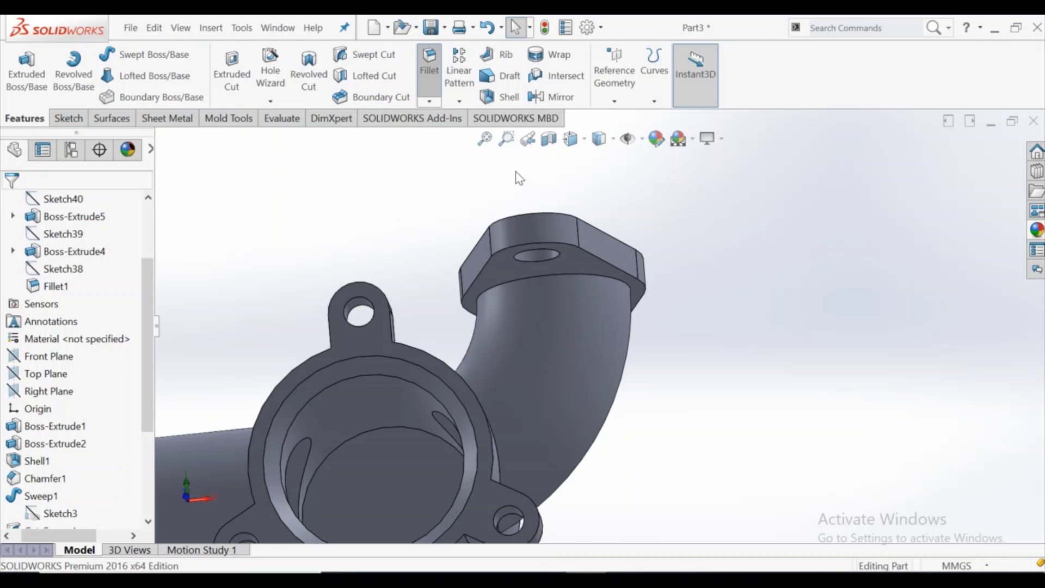
pyautogui.click(589, 274)
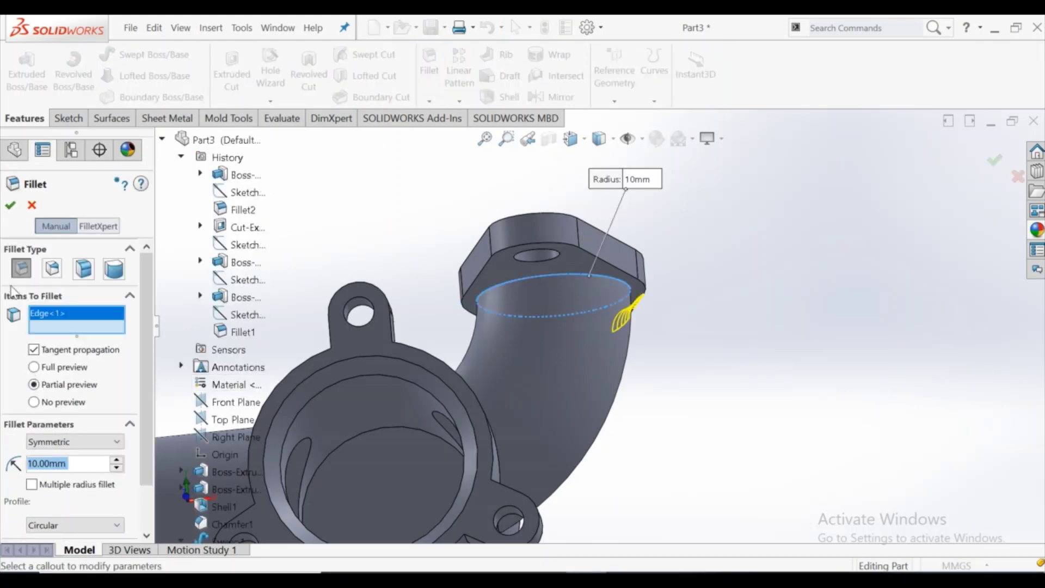
pyautogui.click(10, 207)
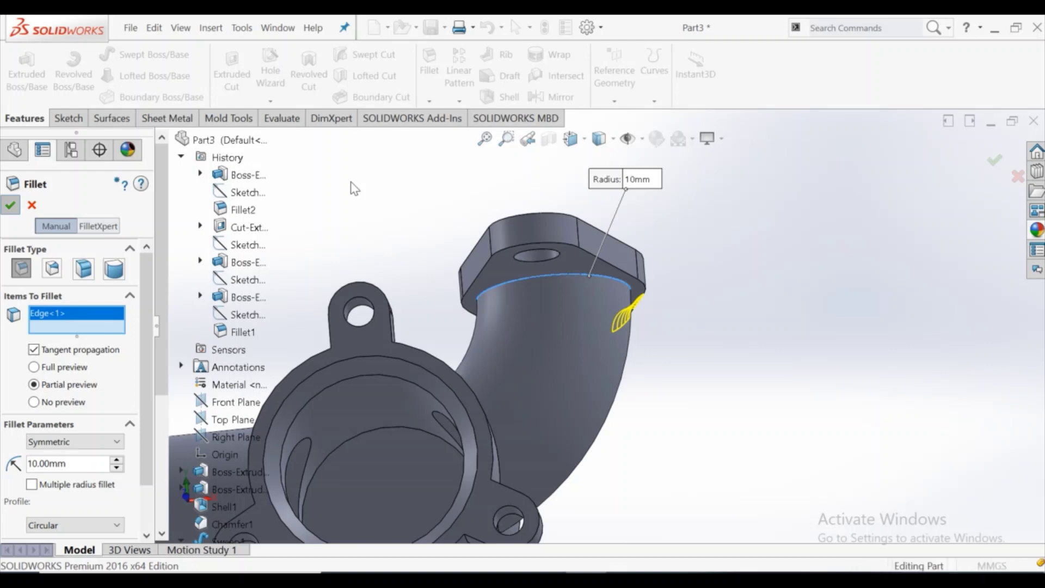
pyautogui.moveTo(351, 188)
pyautogui.mouseDown(button='middle')
pyautogui.moveTo(385, 226)
pyautogui.moveTo(362, 285)
pyautogui.moveTo(475, 260)
pyautogui.mouseUp(button='middle')
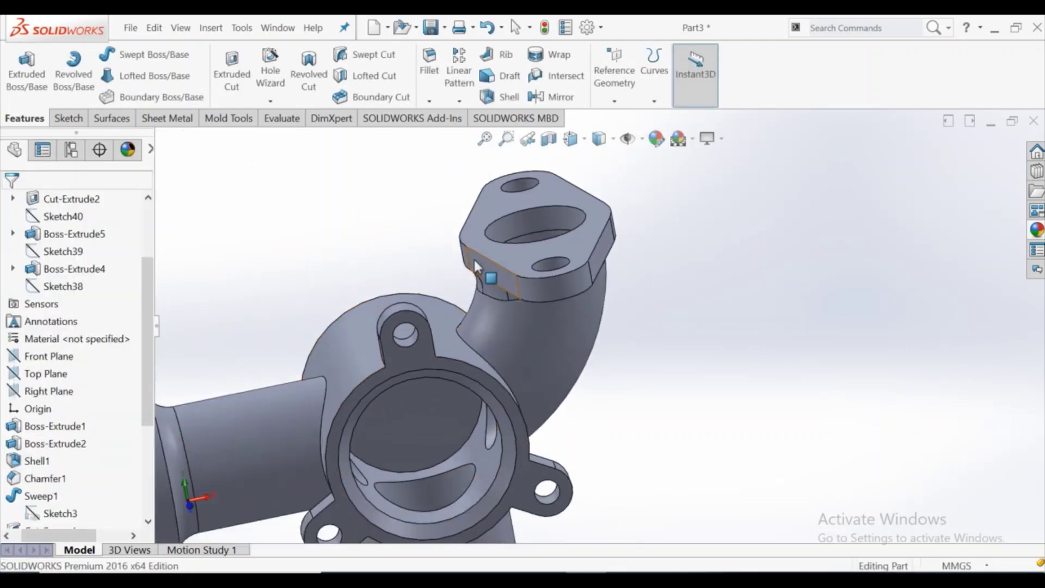
pyautogui.click(440, 103)
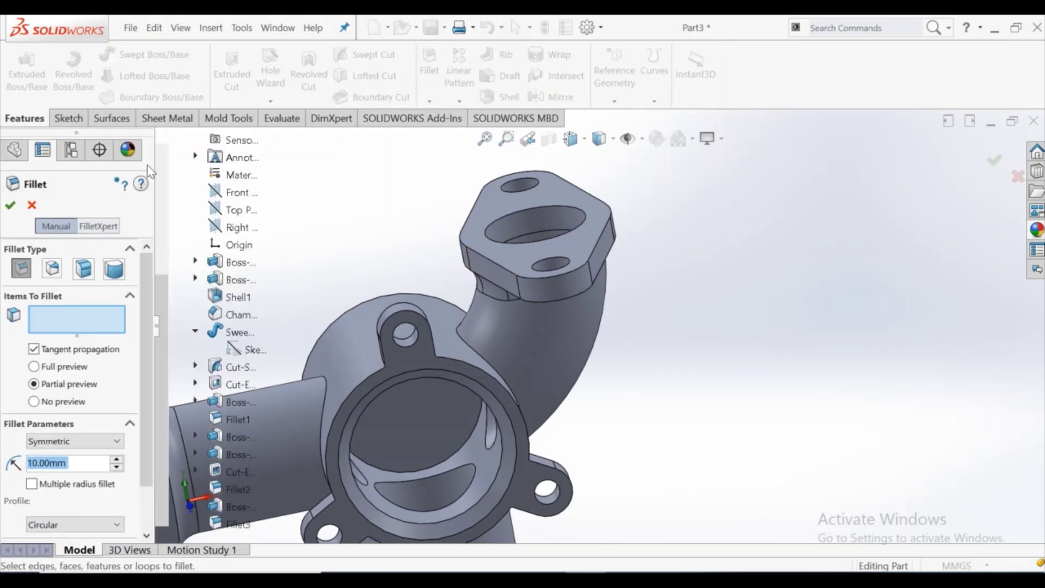
# Chamfer the edges of the elbow flange, left pipe and bottom flange openings at 5 mm × 45°
pyautogui.click(32, 205)
pyautogui.click(430, 101)
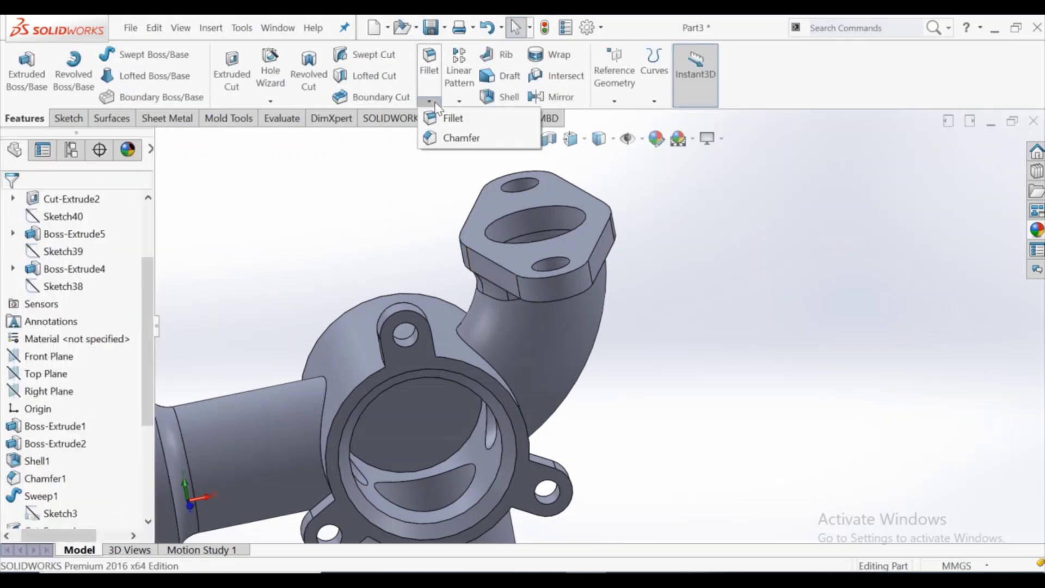
pyautogui.click(452, 137)
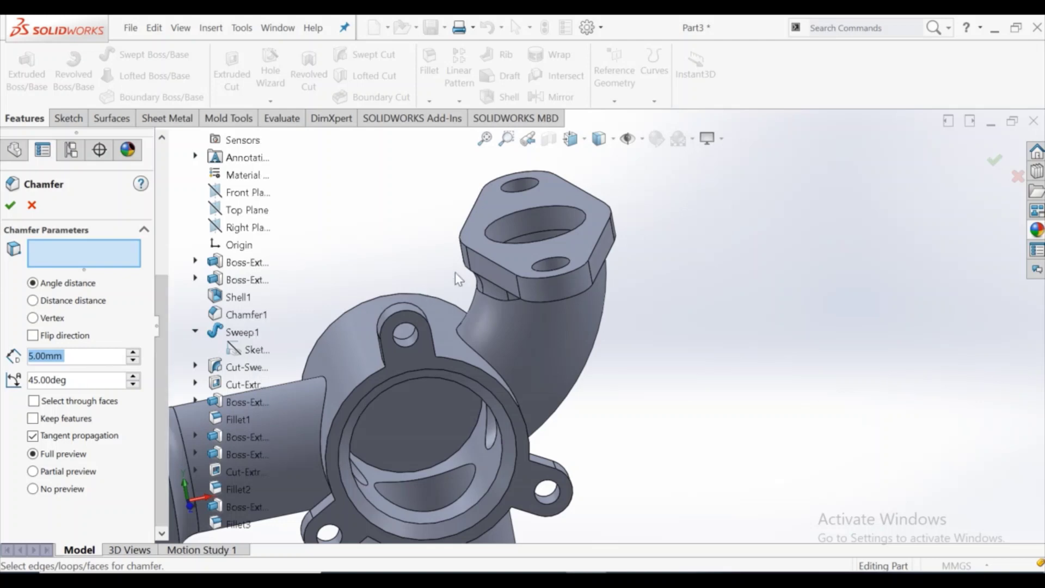
pyautogui.click(521, 209)
pyautogui.scroll(3, 360, 338)
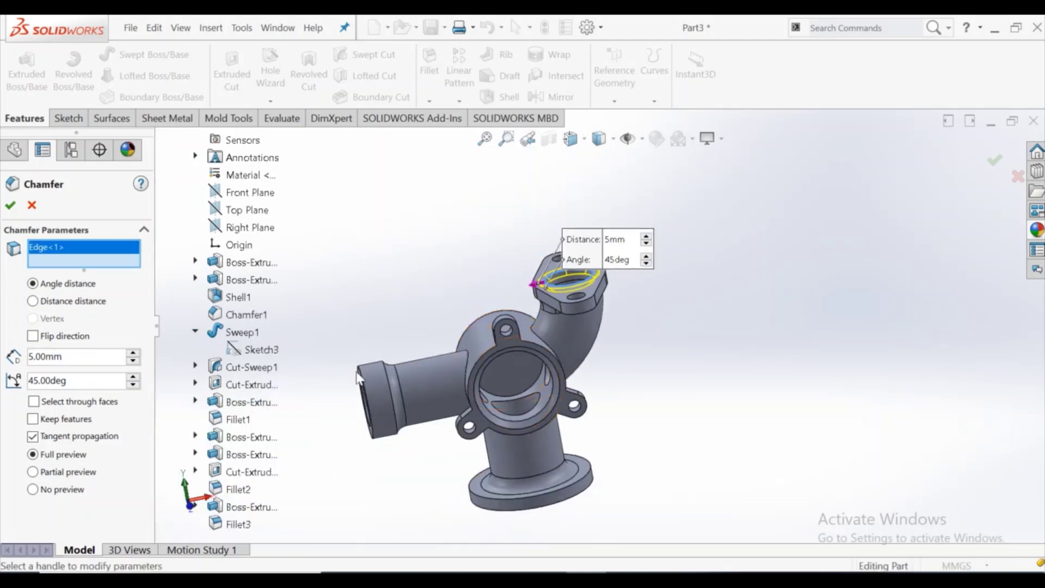
pyautogui.scroll(-3, 398, 377)
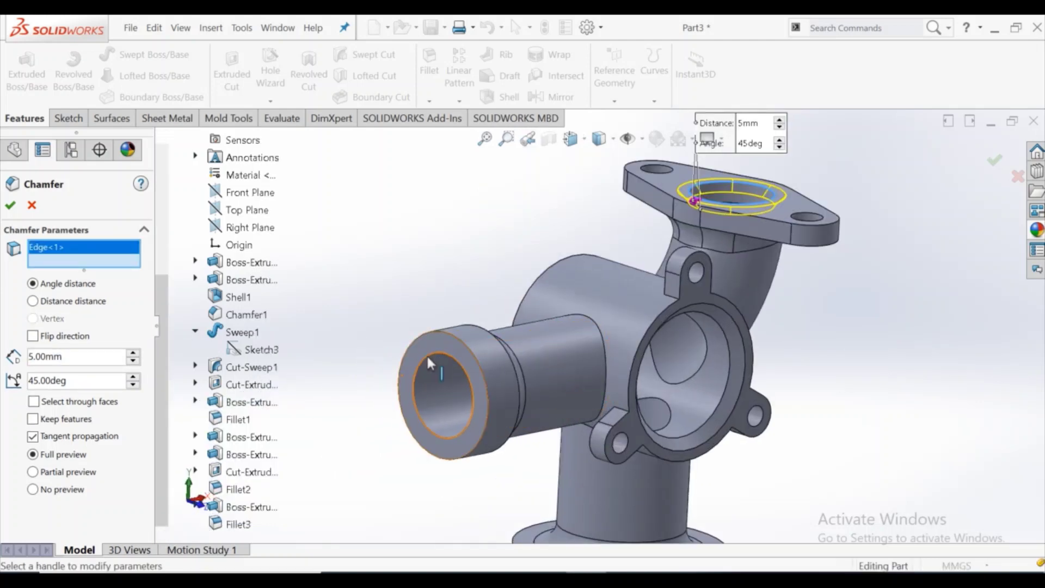
pyautogui.click(428, 358)
pyautogui.scroll(3, 576, 420)
pyautogui.moveTo(575, 420)
pyautogui.mouseDown(button='middle')
pyautogui.moveTo(564, 266)
pyautogui.moveTo(620, 414)
pyautogui.mouseUp(button='middle')
pyautogui.scroll(-3, 589, 413)
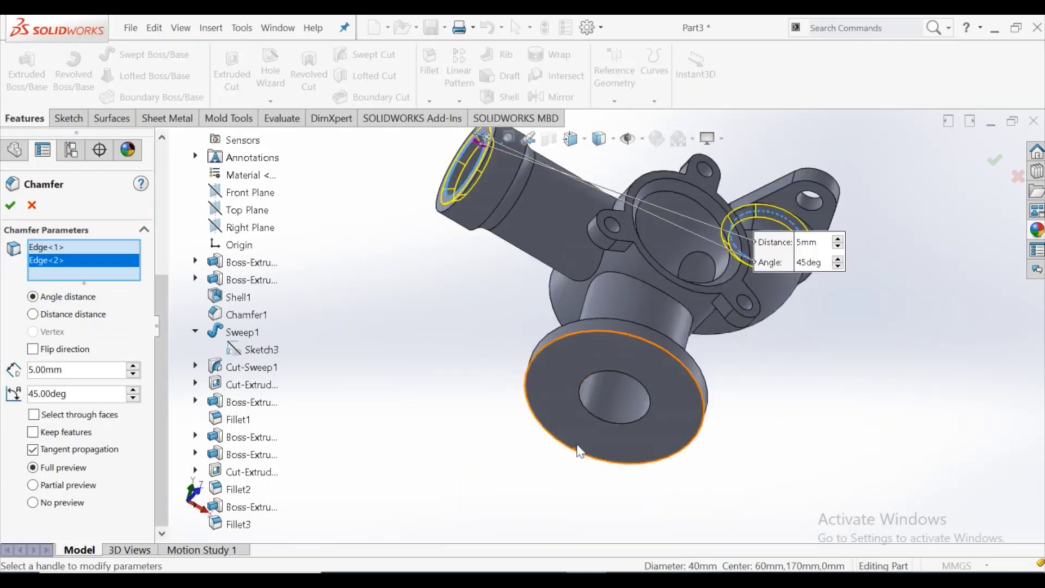
pyautogui.click(589, 410)
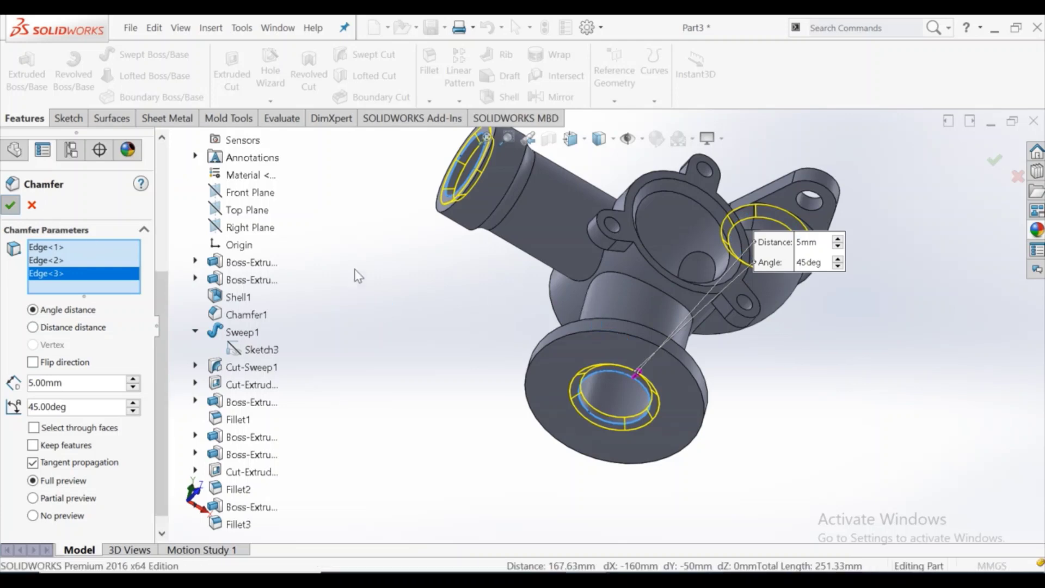
pyautogui.press('Return')
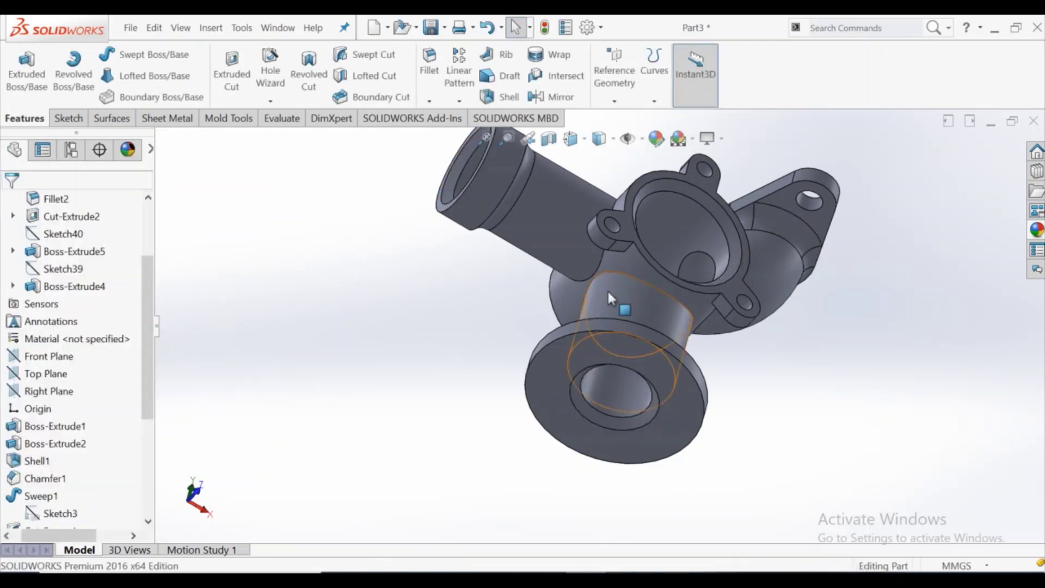
pyautogui.moveTo(606, 289)
pyautogui.mouseDown(button='middle')
pyautogui.moveTo(472, 287)
pyautogui.moveTo(609, 344)
pyautogui.mouseUp(button='middle')
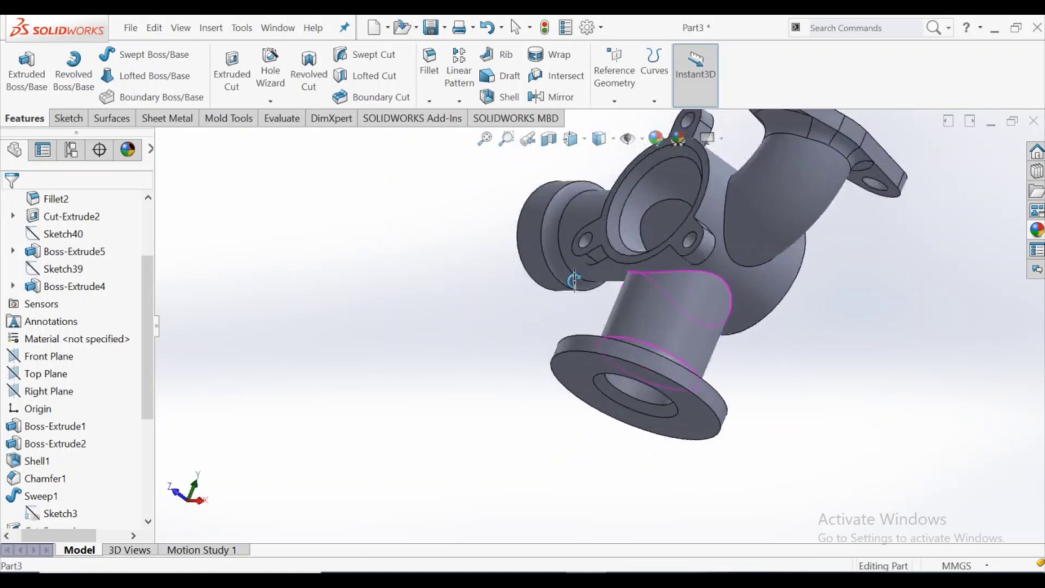
pyautogui.scroll(4, 611, 348)
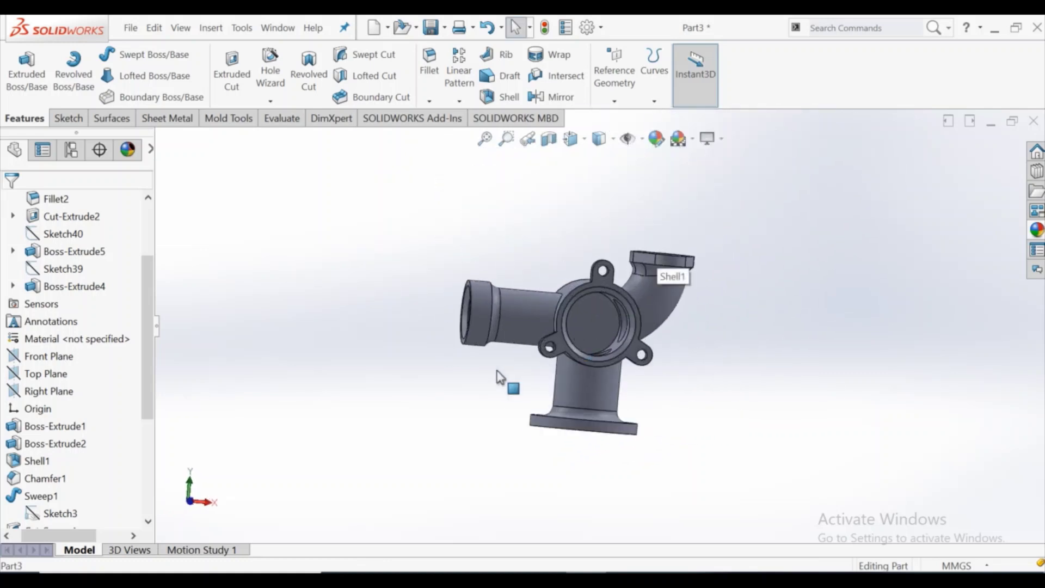
pyautogui.press('space')
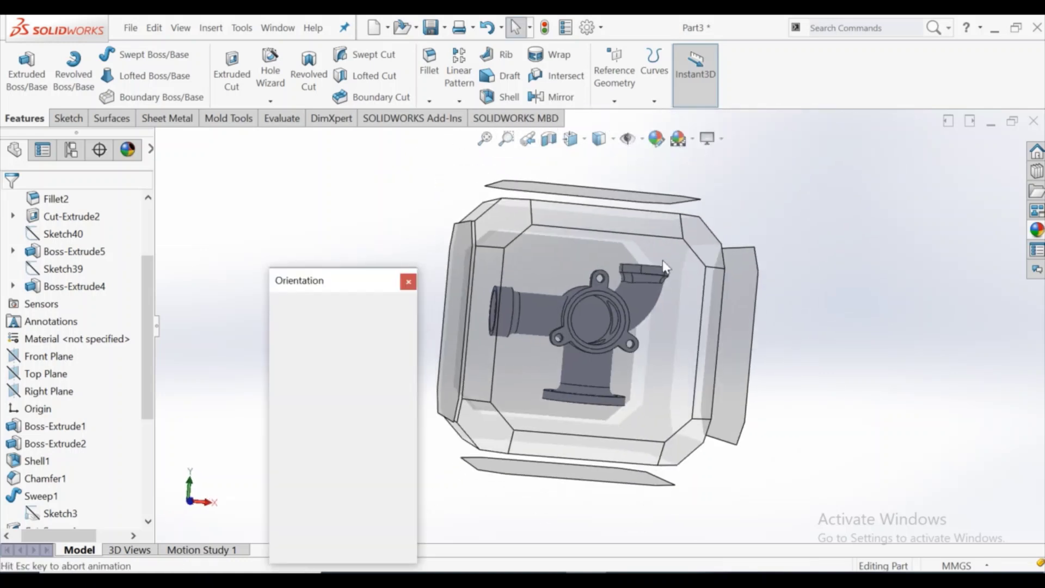
pyautogui.click(668, 281)
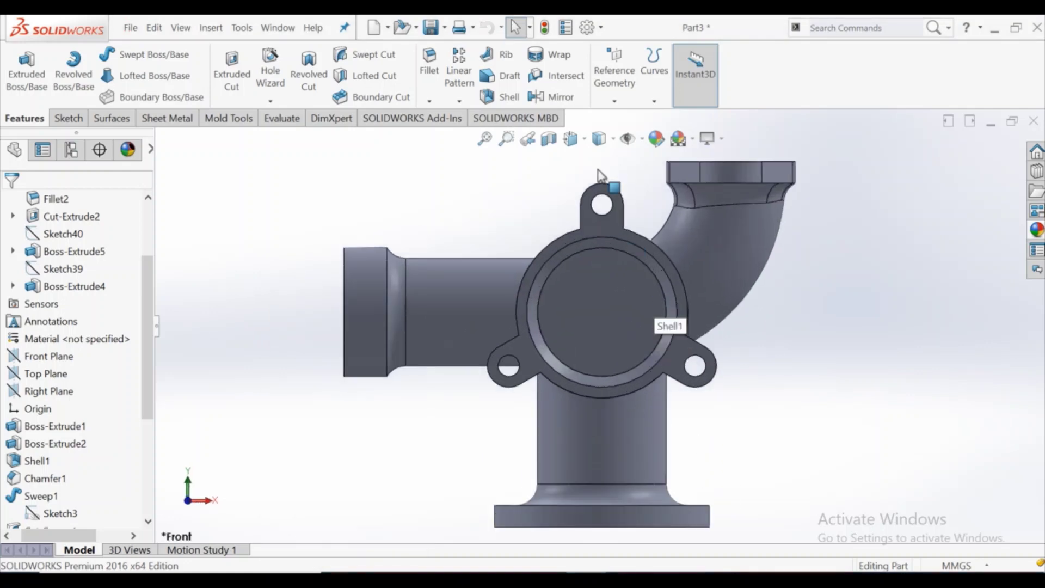
pyautogui.click(549, 138)
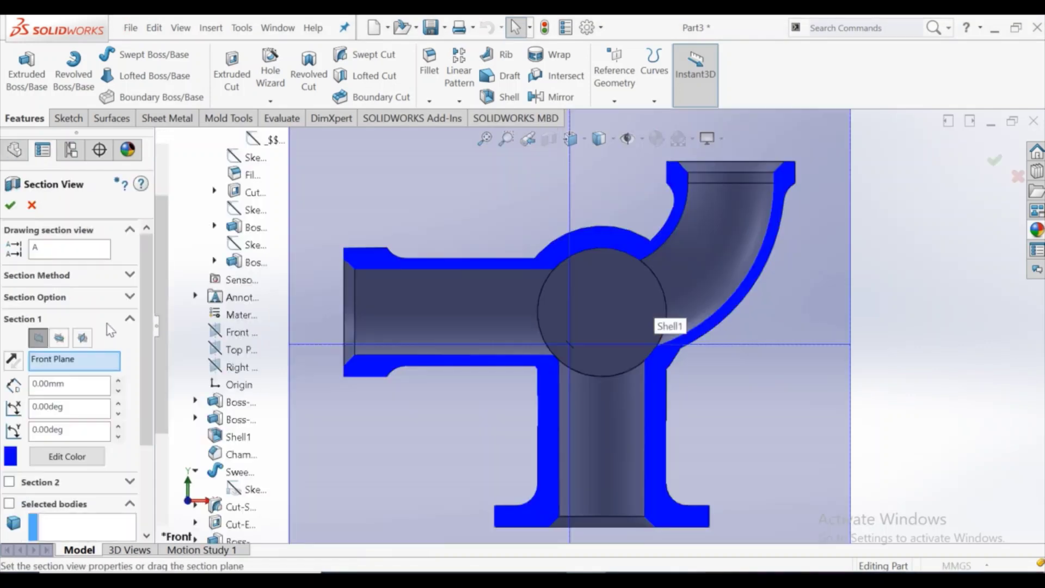
pyautogui.click(11, 207)
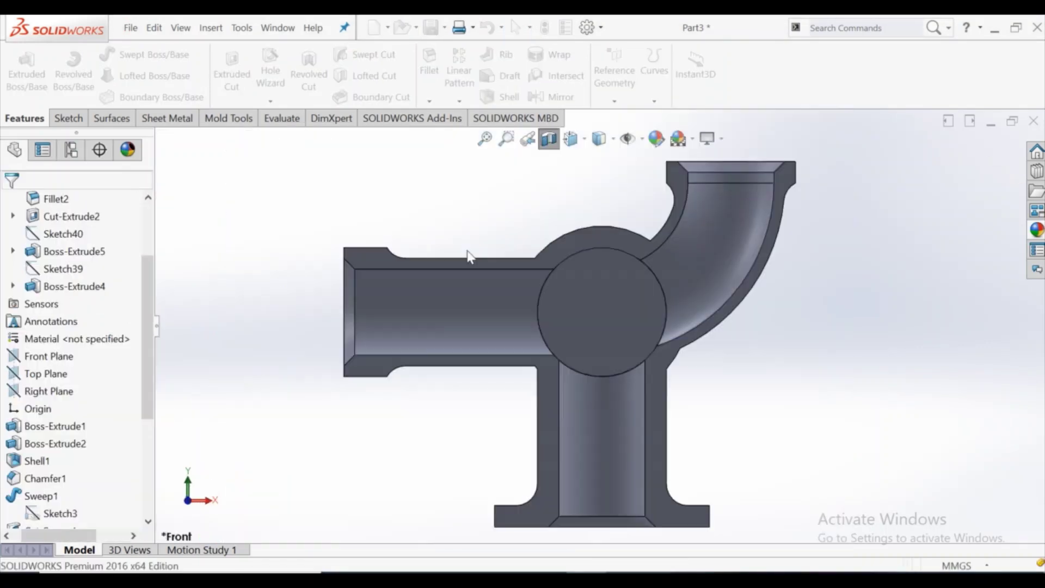
pyautogui.moveTo(469, 221)
pyautogui.mouseDown(button='middle')
pyautogui.moveTo(508, 229)
pyautogui.moveTo(559, 261)
pyautogui.moveTo(411, 275)
pyautogui.moveTo(392, 366)
pyautogui.moveTo(466, 296)
pyautogui.moveTo(522, 381)
pyautogui.mouseUp(button='middle')
pyautogui.scroll(3, 610, 313)
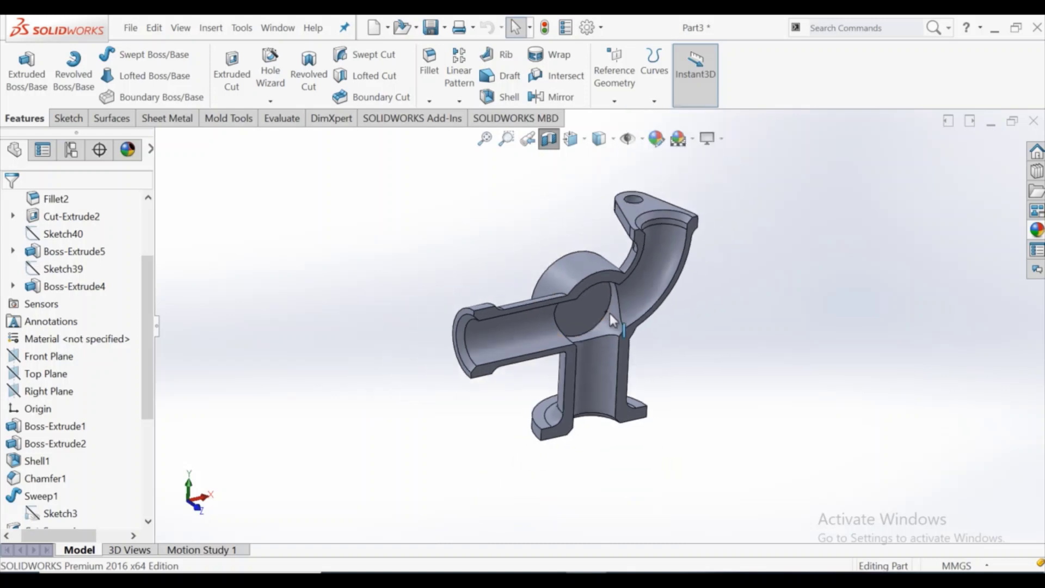
pyautogui.moveTo(609, 312); pyautogui.dragTo(596, 364, button='middle')
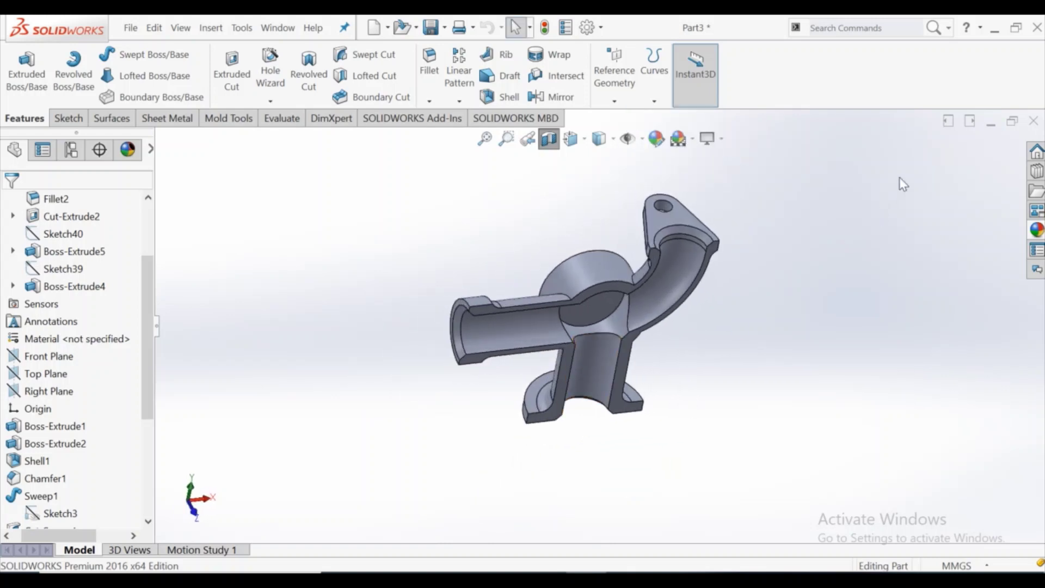
pyautogui.click(548, 138)
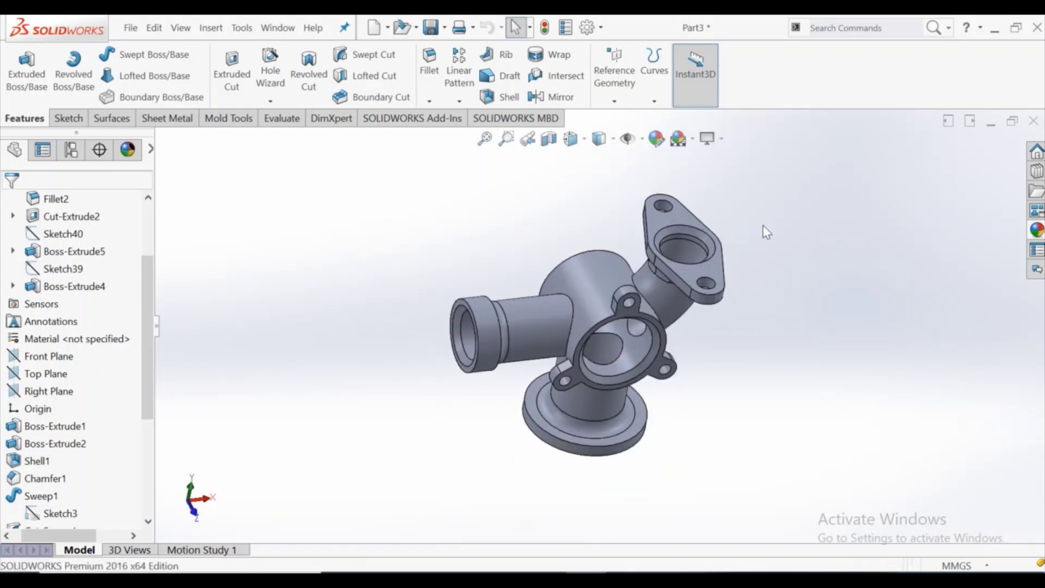
pyautogui.moveTo(767, 276)
pyautogui.mouseDown(button='middle')
pyautogui.moveTo(641, 291)
pyautogui.moveTo(776, 267)
pyautogui.moveTo(742, 303)
pyautogui.moveTo(753, 306)
pyautogui.moveTo(721, 250)
pyautogui.moveTo(757, 249)
pyautogui.mouseUp(button='middle')
pyautogui.press('f')
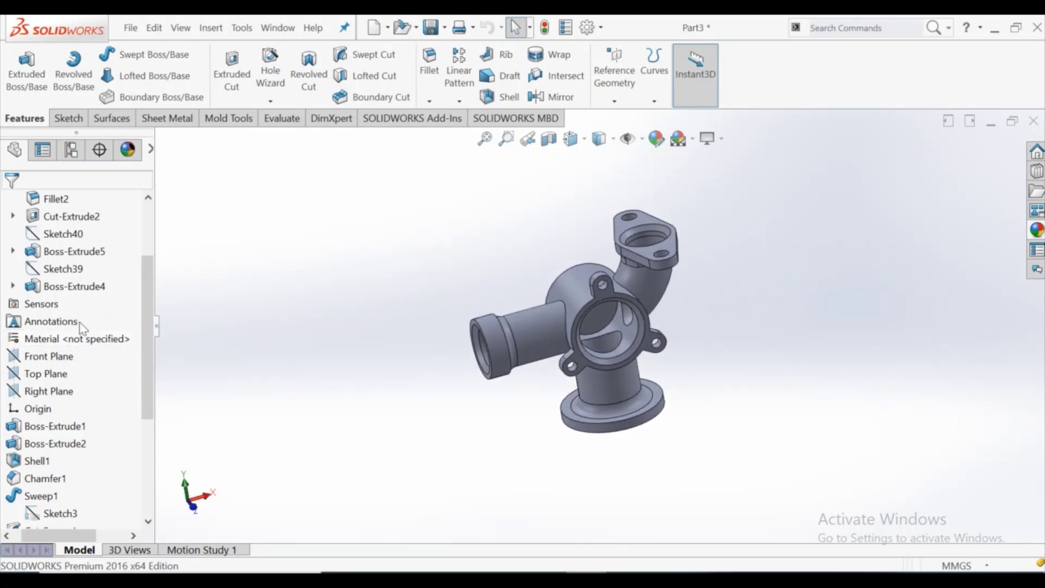
# Set the part's material to Gray Cast Iron from the Iron materials
pyautogui.rightClick(87, 342)
pyautogui.click(140, 242)
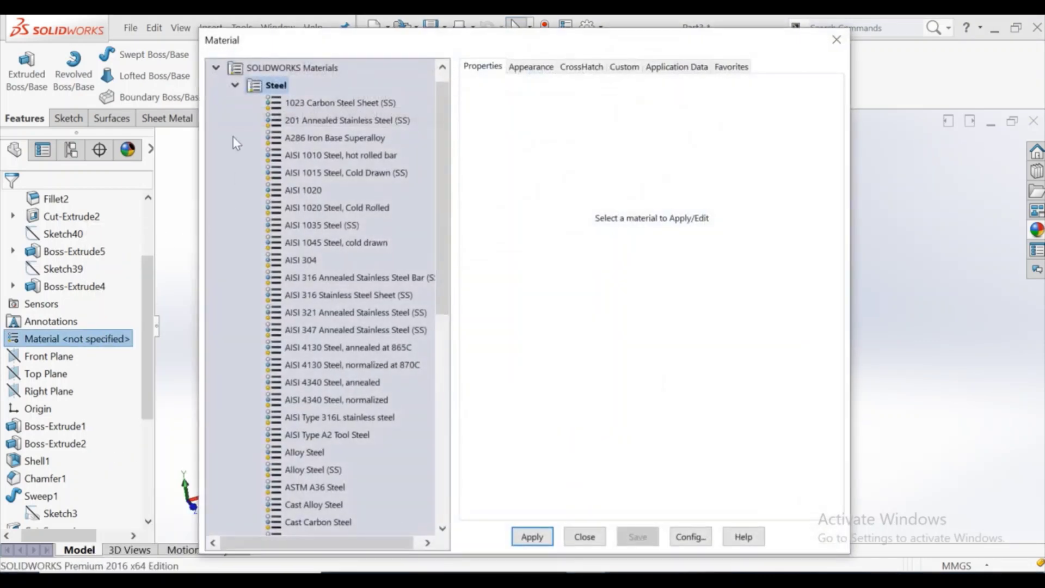
pyautogui.click(235, 86)
pyautogui.click(235, 120)
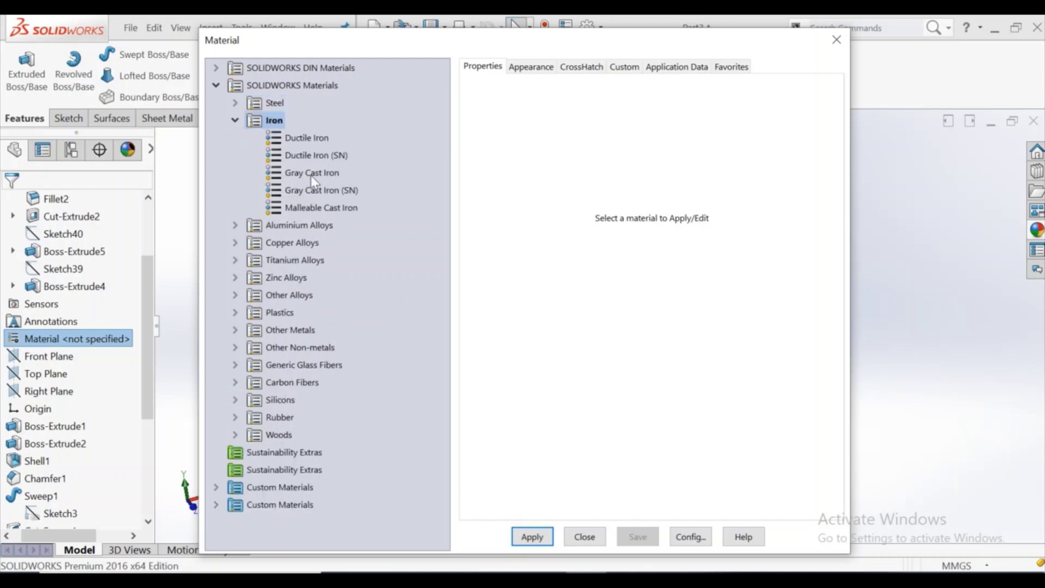
pyautogui.click(313, 175)
pyautogui.click(529, 537)
pyautogui.click(582, 539)
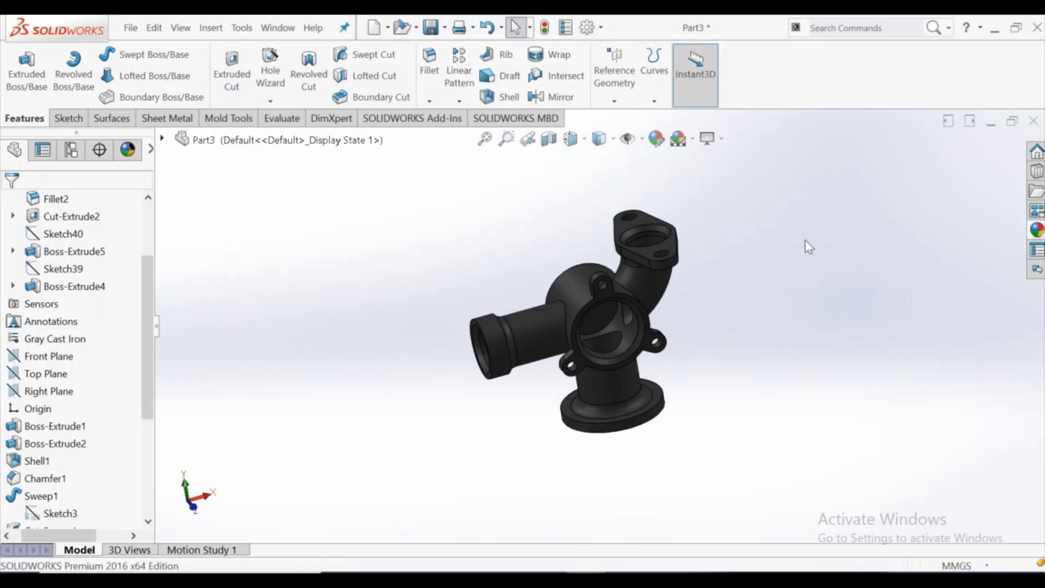
# Browse the metal appearances (chrome, aluminum, bronze) in the Appearances library
pyautogui.click(1037, 233)
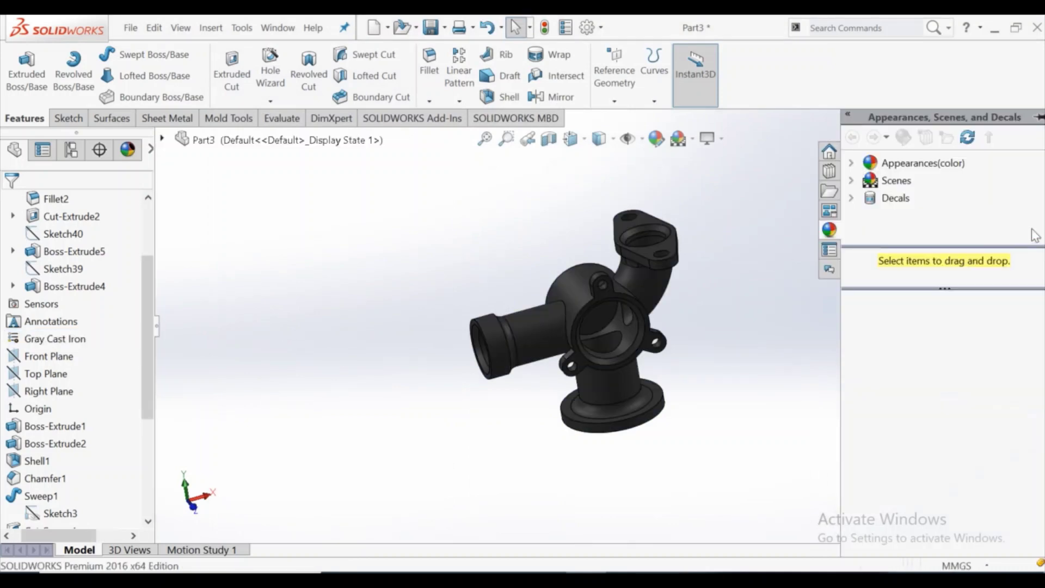
pyautogui.click(850, 163)
pyautogui.click(870, 198)
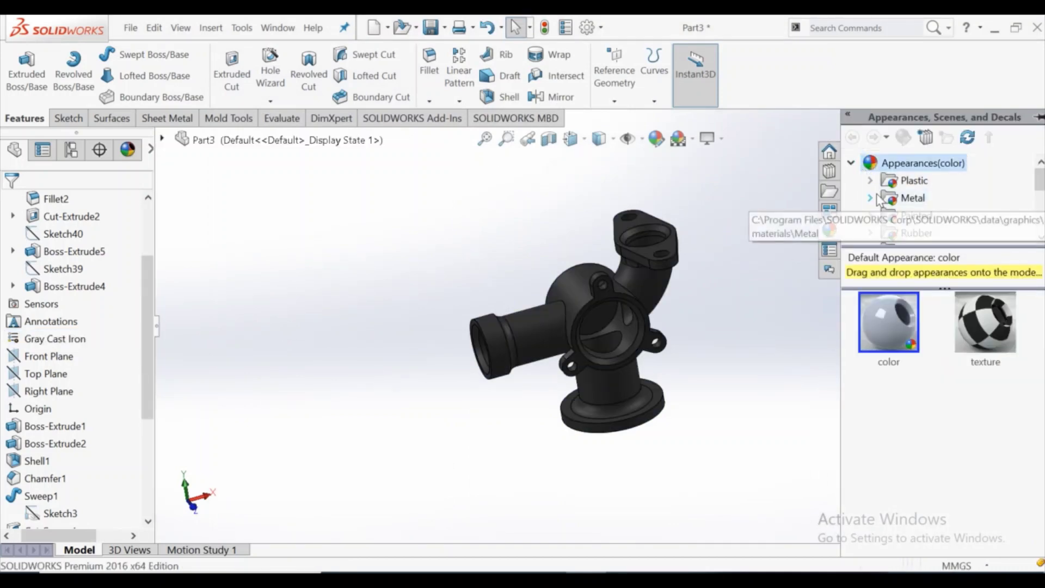
pyautogui.click(911, 200)
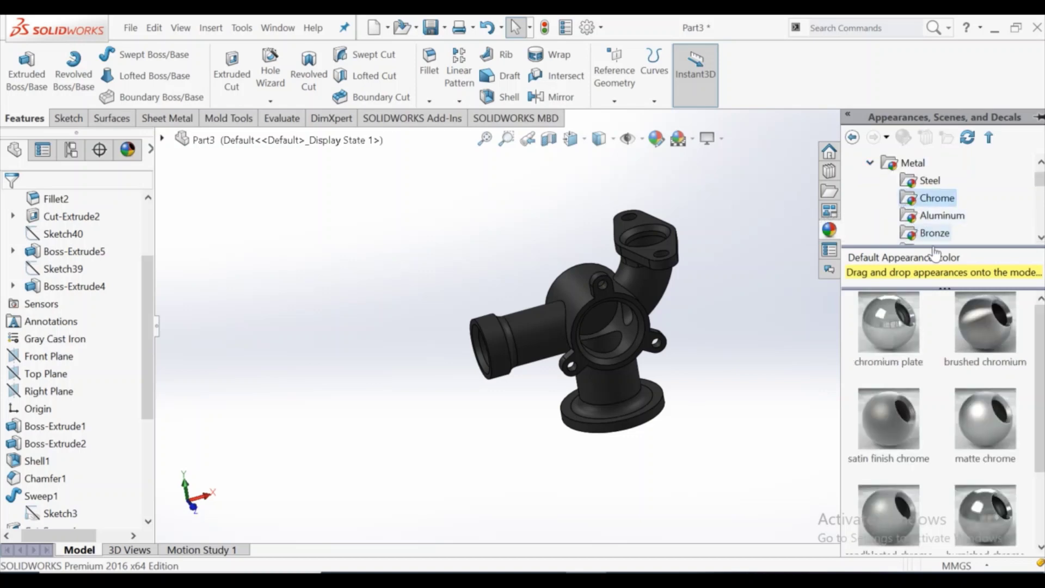
pyautogui.scroll(-1, 928, 389)
pyautogui.scroll(1, 928, 388)
pyautogui.click(941, 216)
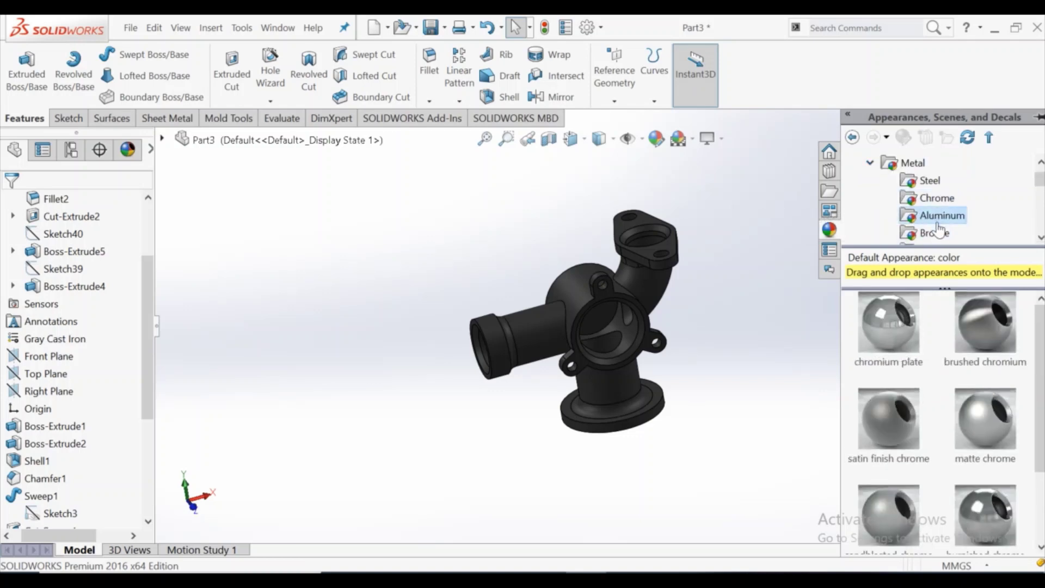
pyautogui.click(936, 233)
# Apply brushed bronze to the whole part and orbit to inspect it
pyautogui.scroll(-1, 937, 373)
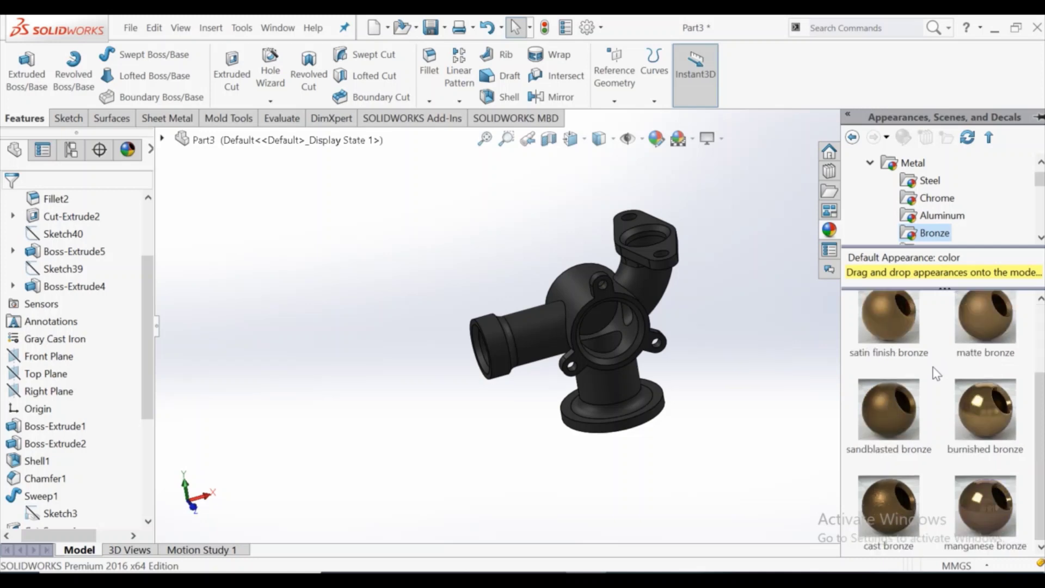
pyautogui.scroll(1, 890, 329)
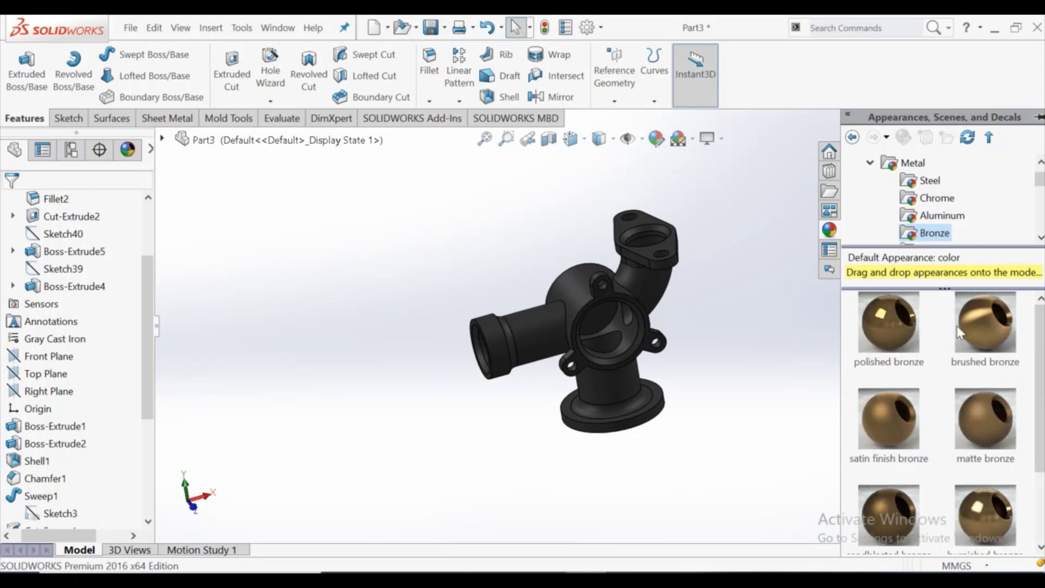
pyautogui.moveTo(958, 327); pyautogui.dragTo(551, 311)
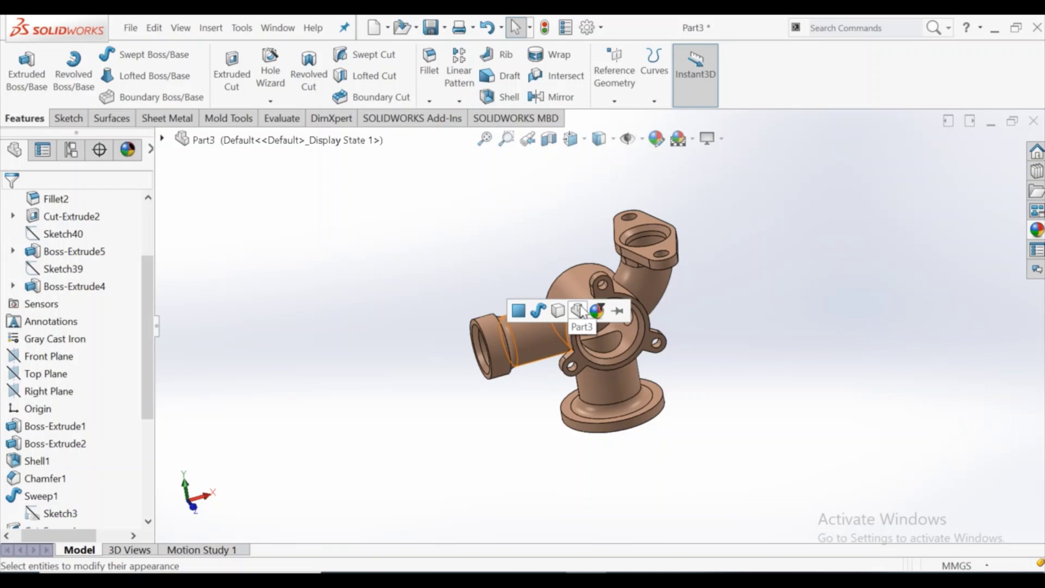
pyautogui.click(559, 311)
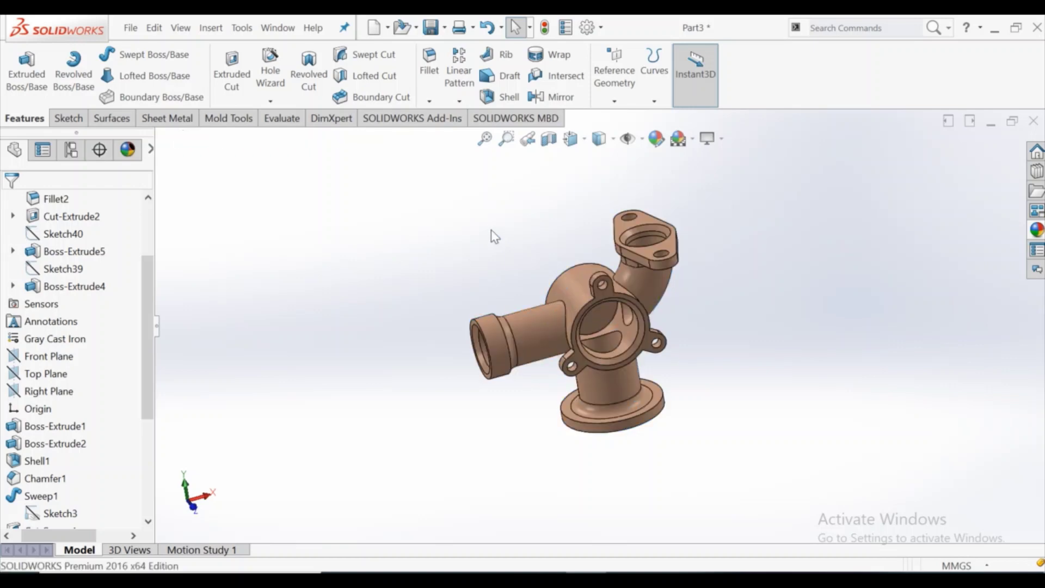
pyautogui.moveTo(571, 278)
pyautogui.mouseDown(button='middle')
pyautogui.moveTo(483, 262)
pyautogui.moveTo(352, 315)
pyautogui.moveTo(484, 303)
pyautogui.moveTo(626, 322)
pyautogui.mouseUp(button='middle')
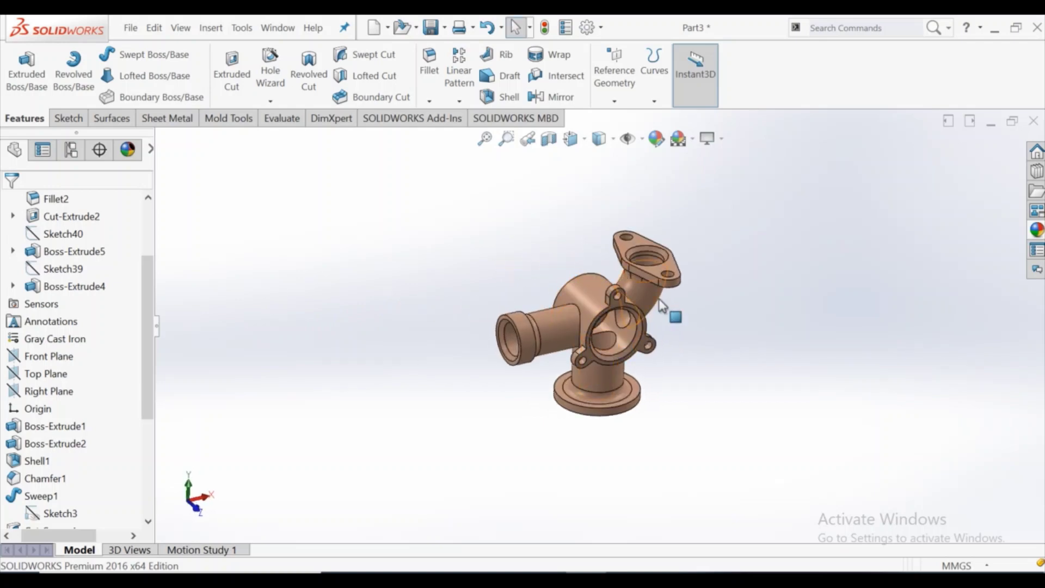
pyautogui.scroll(-2, 626, 321)
pyautogui.moveTo(608, 286)
pyautogui.mouseDown(button='middle')
pyautogui.moveTo(608, 270)
pyautogui.moveTo(508, 386)
pyautogui.moveTo(369, 423)
pyautogui.moveTo(373, 401)
pyautogui.moveTo(488, 363)
pyautogui.moveTo(510, 275)
pyautogui.moveTo(544, 221)
pyautogui.moveTo(591, 237)
pyautogui.moveTo(612, 325)
pyautogui.mouseUp(button='middle')
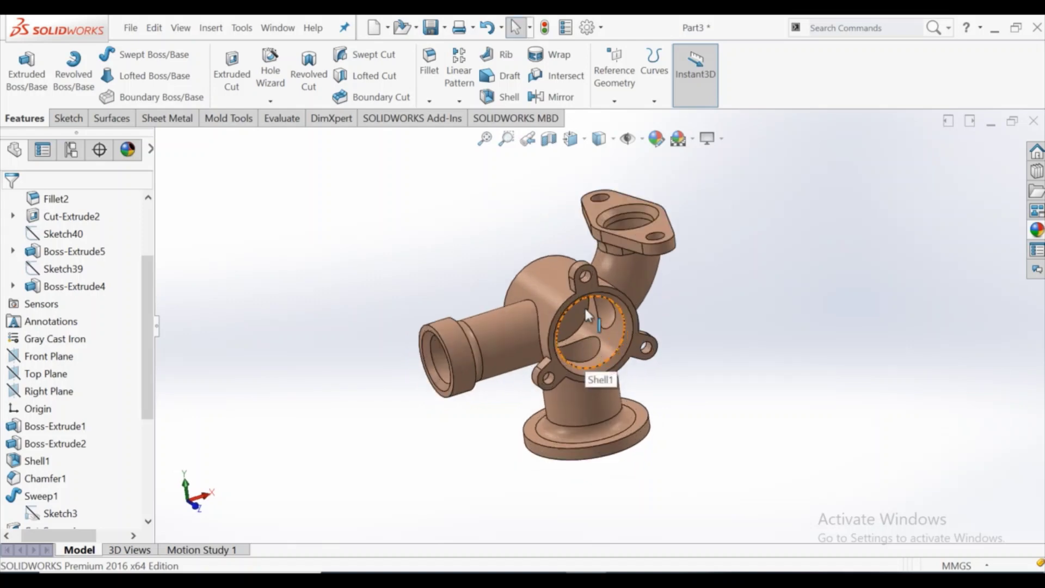
# Check Mass Properties: 3464.71 g mass and 481210.08 mm³ volume
pyautogui.click(173, 119)
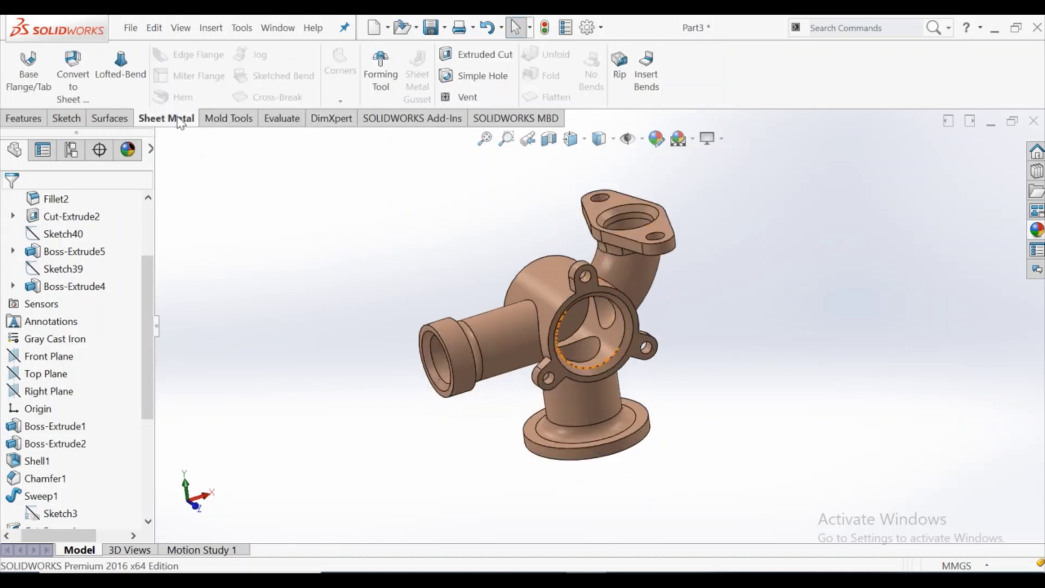
pyautogui.click(294, 121)
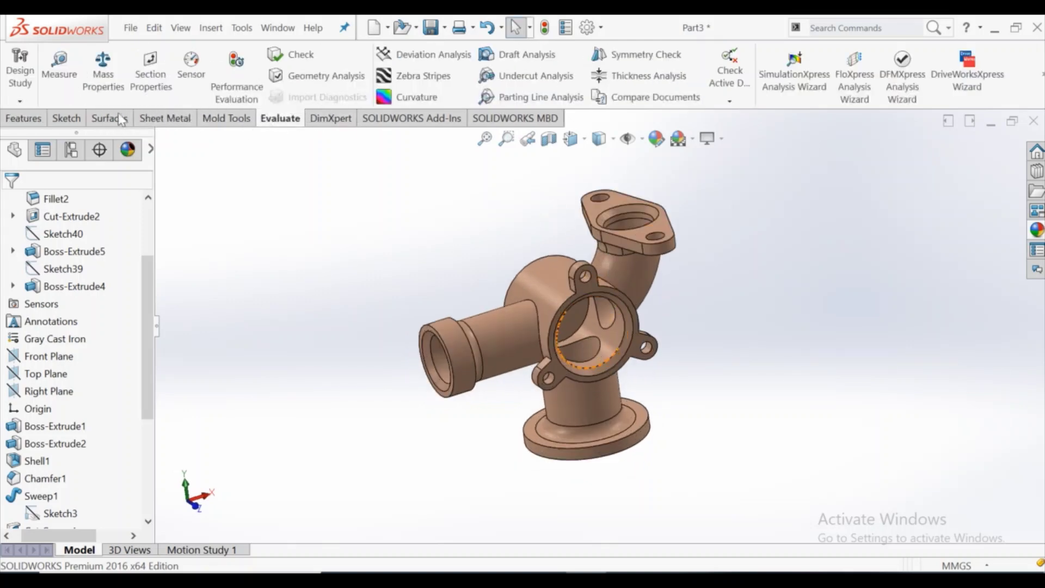
pyautogui.click(101, 85)
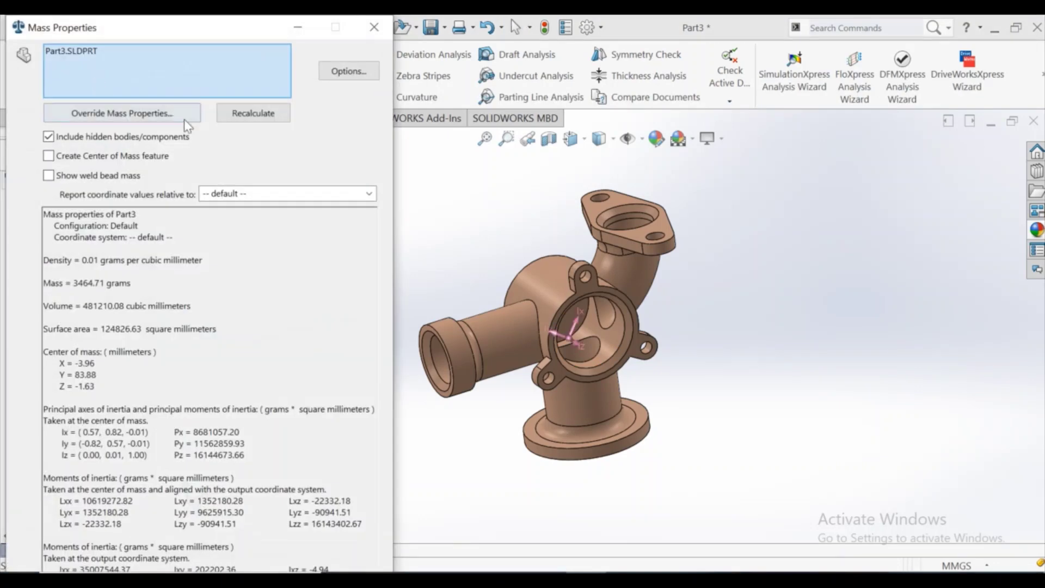
pyautogui.moveTo(43, 260); pyautogui.dragTo(174, 368)
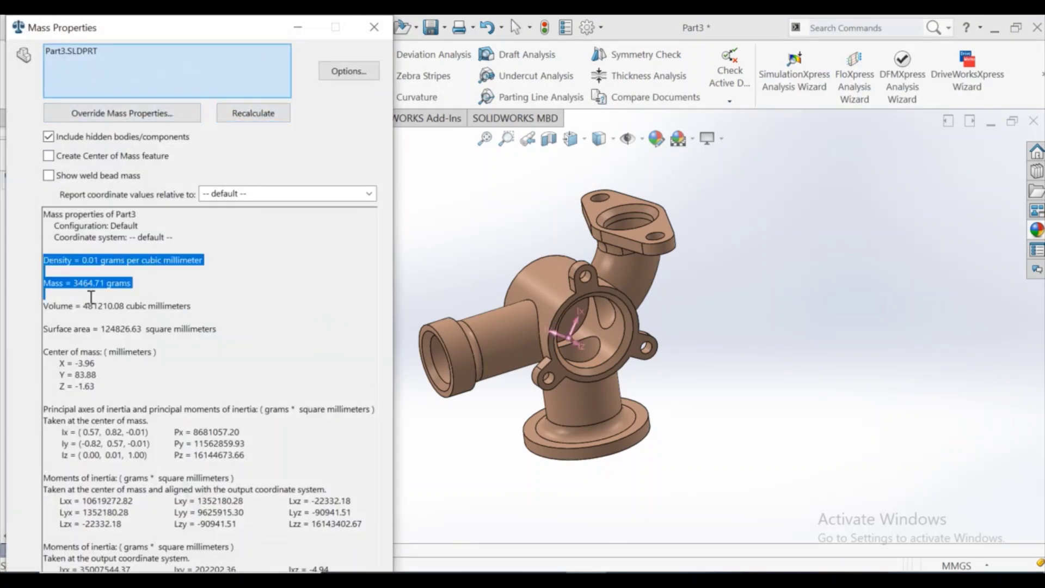
pyautogui.click(193, 382)
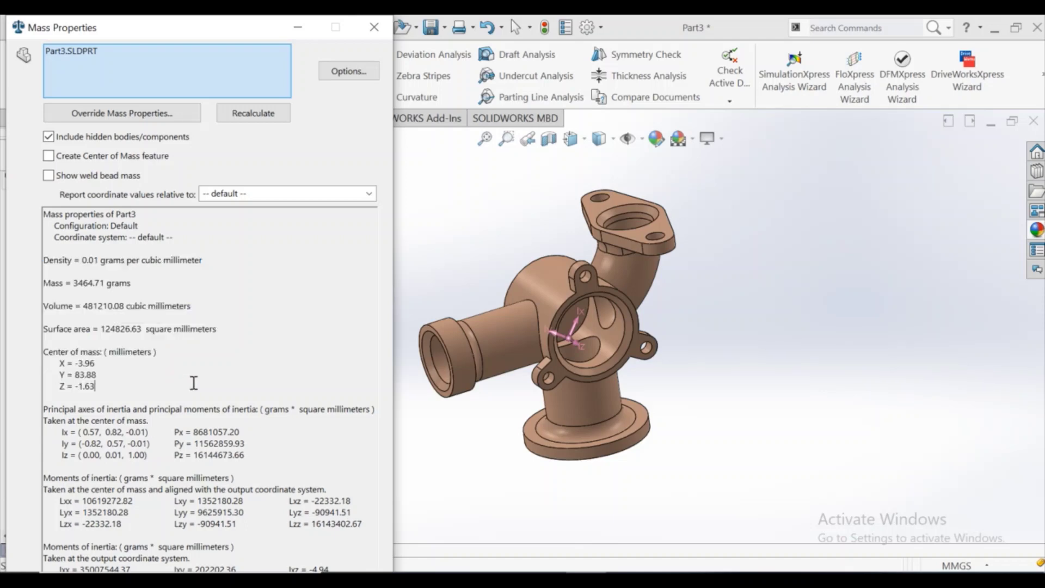
pyautogui.click(373, 27)
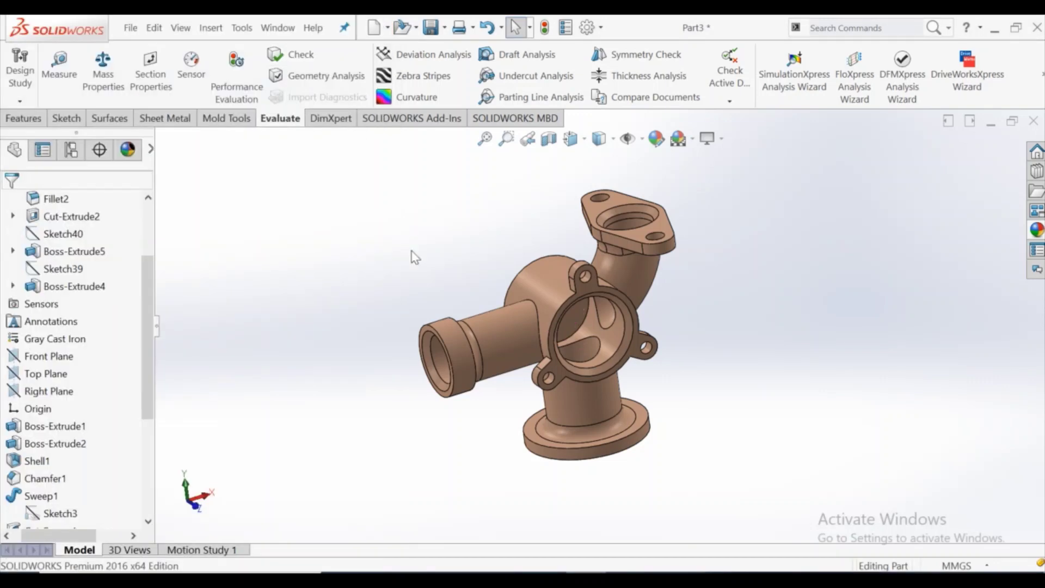
pyautogui.moveTo(626, 283)
pyautogui.mouseDown(button='middle')
pyautogui.moveTo(257, 376)
pyautogui.moveTo(204, 364)
pyautogui.moveTo(170, 378)
pyautogui.mouseUp(button='middle')
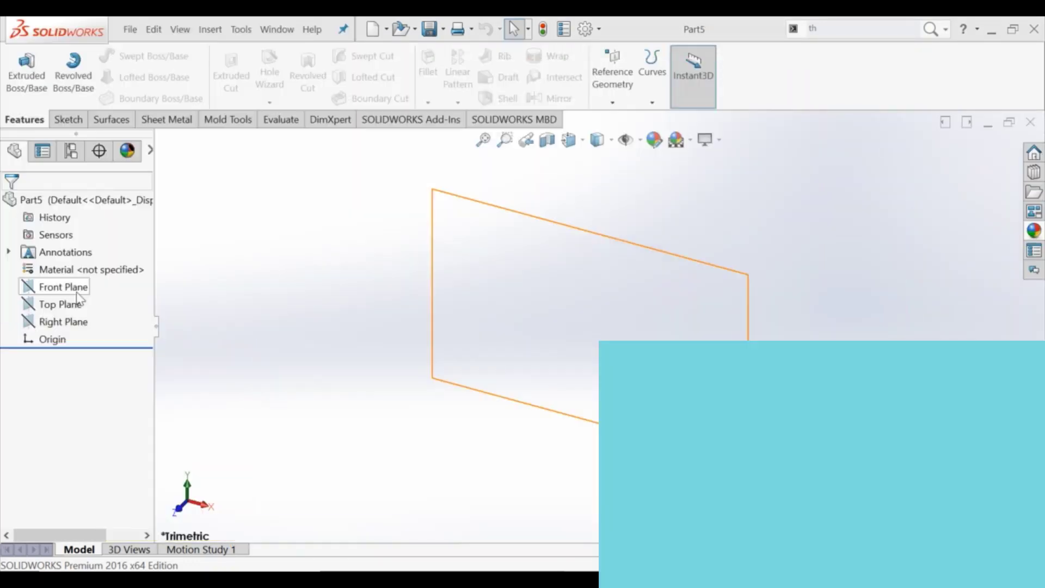
# Sketch a circle centred at the origin on the Front Plane
pyautogui.click(77, 293)
pyautogui.click(127, 274)
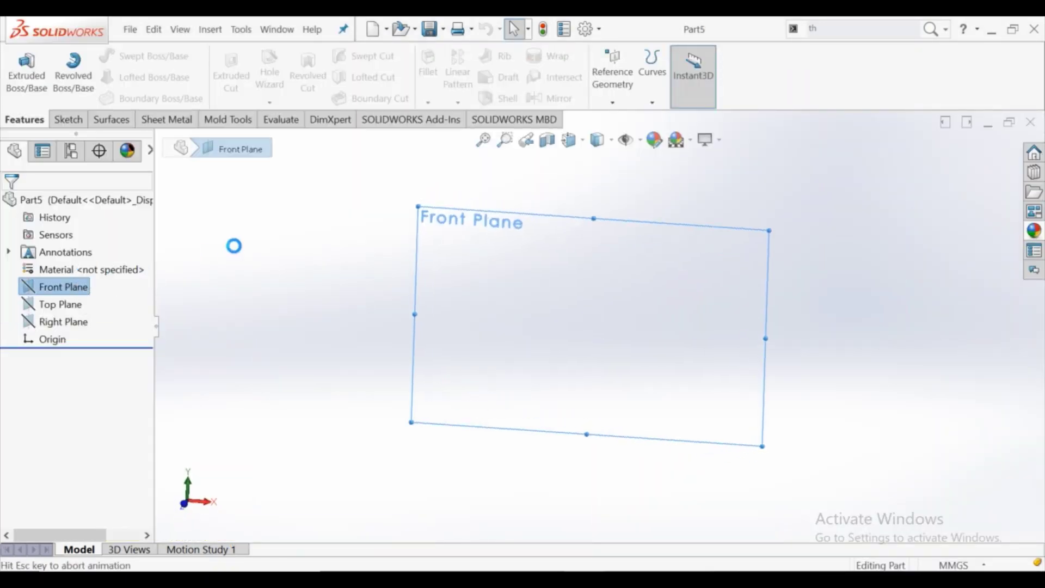
pyautogui.click(125, 56)
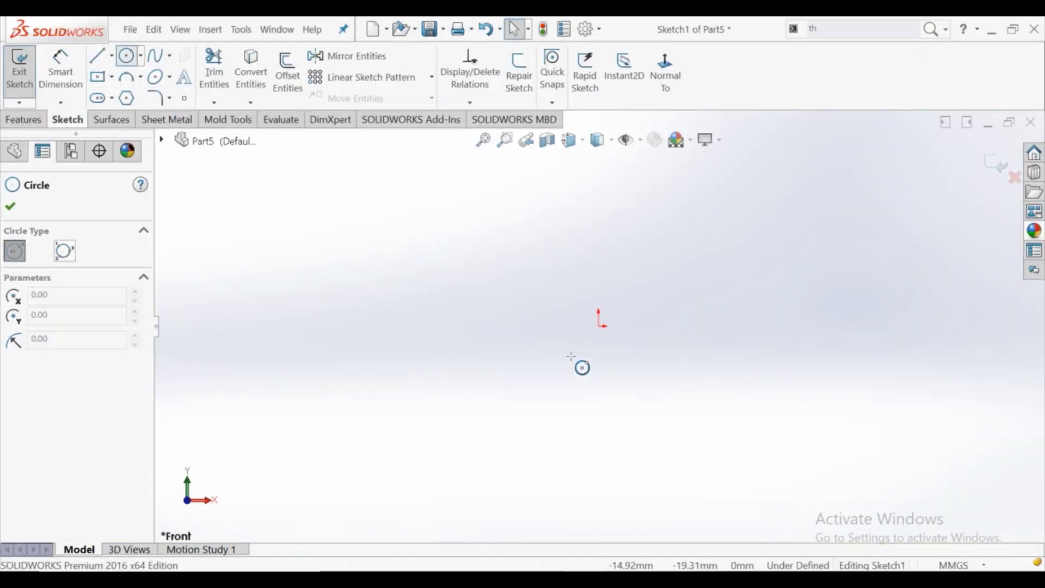
pyautogui.click(599, 326)
pyautogui.click(608, 390)
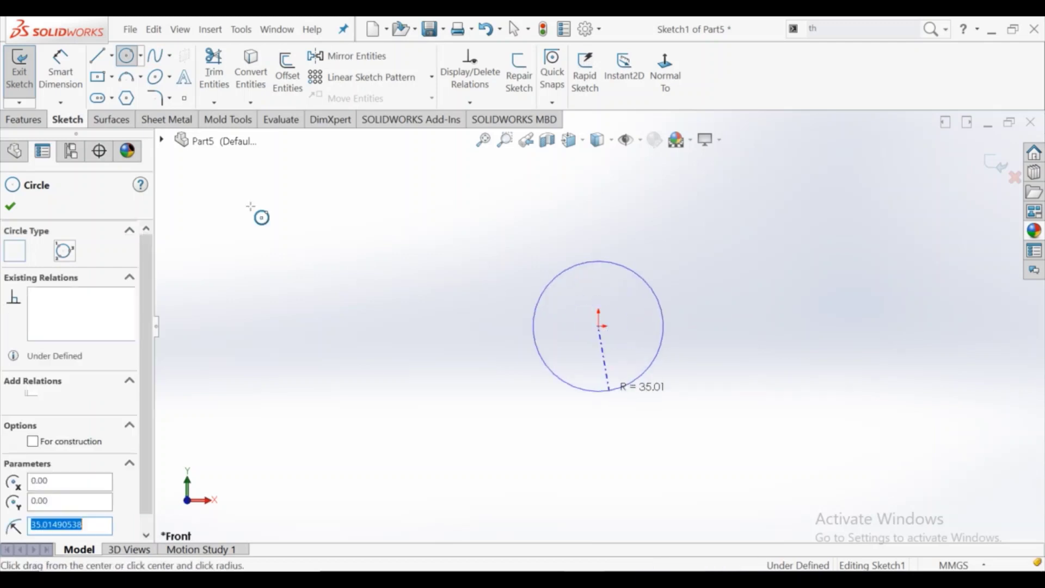
# Dimension the circle's diameter to 30 mm, fully defining the sketch
pyautogui.click(79, 79)
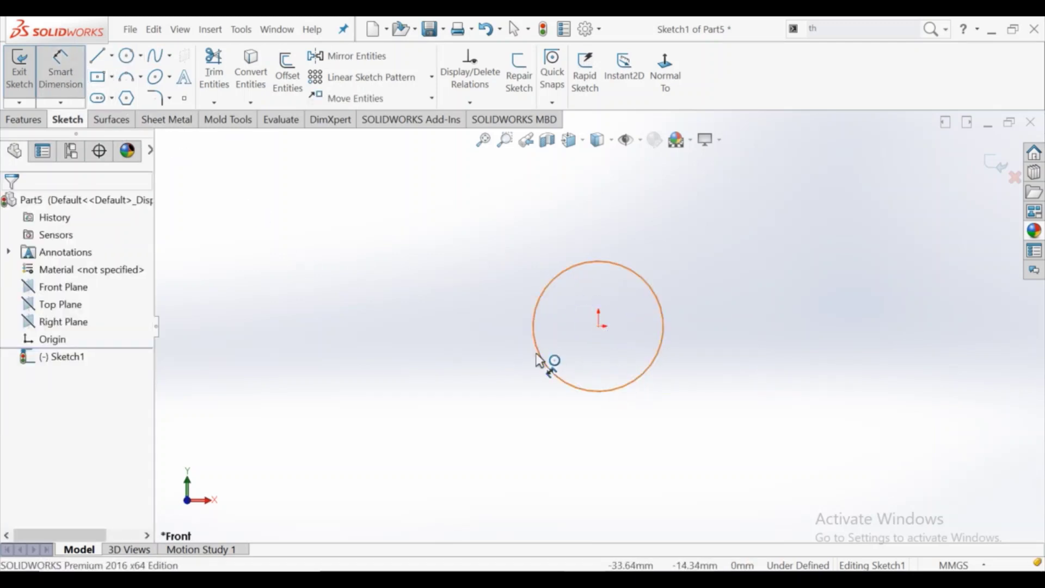
pyautogui.click(550, 364)
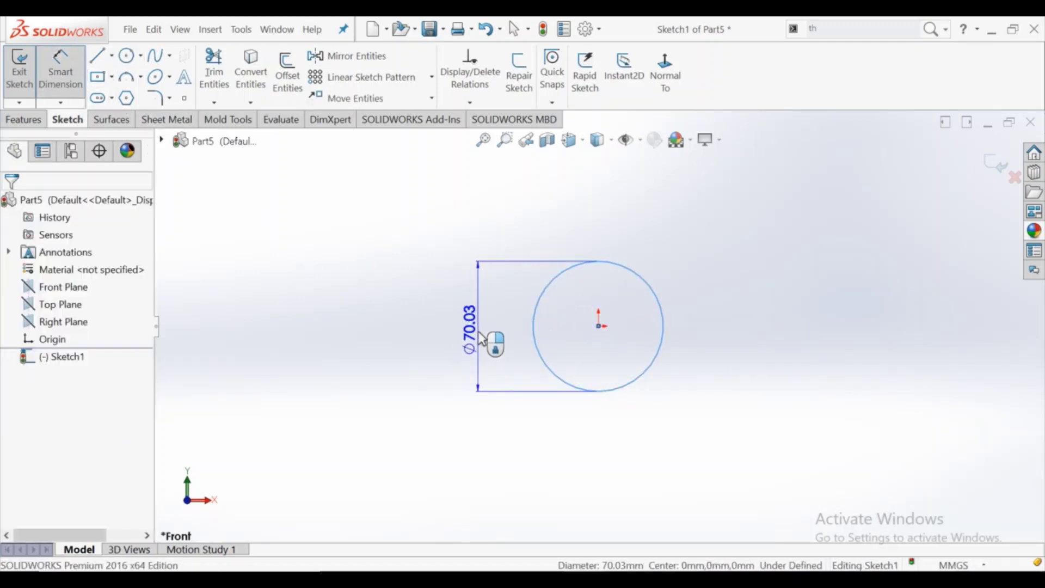
pyautogui.click(482, 340)
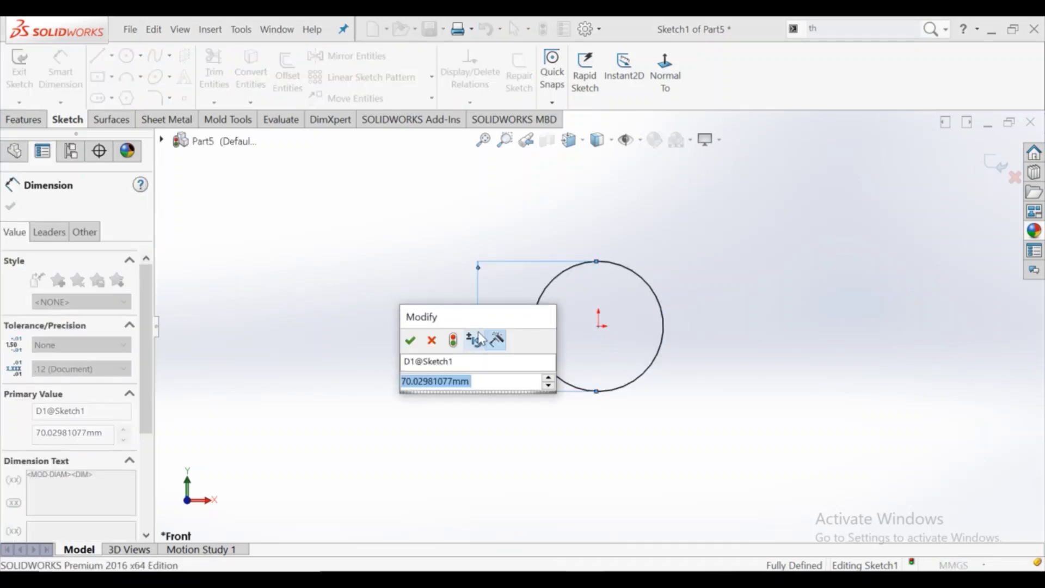
pyautogui.write('30')
pyautogui.press('Return')
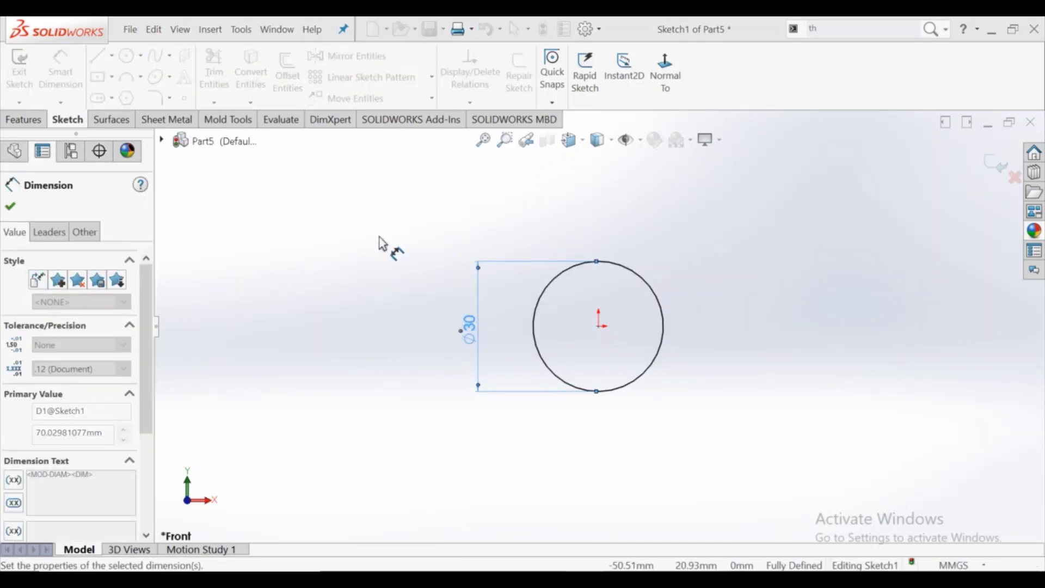
pyautogui.rightClick(383, 240)
pyautogui.click(409, 293)
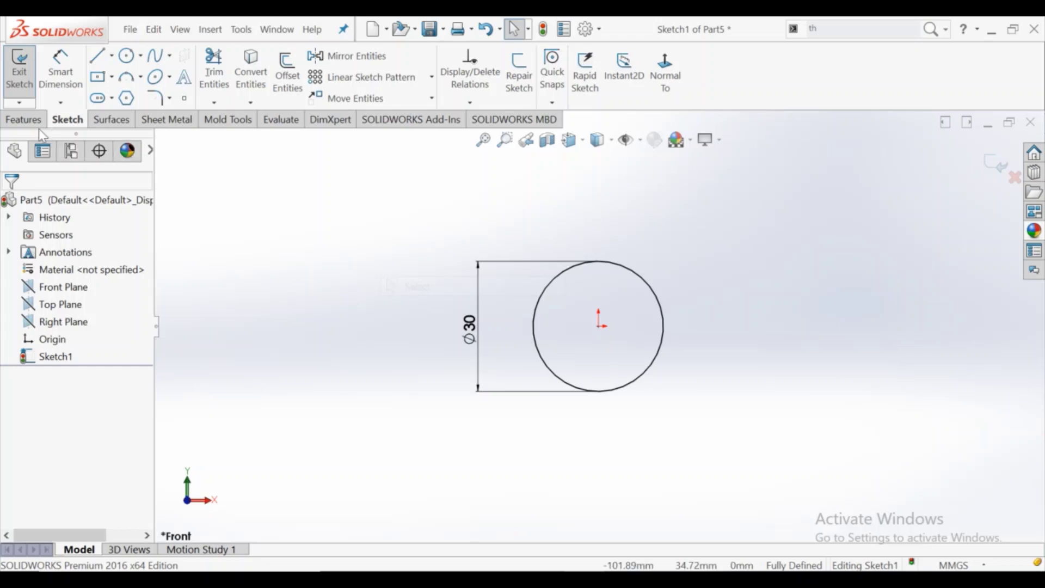
pyautogui.click(24, 119)
# Extrude the circle Mid Plane 100 mm as a thin feature with 2 mm wall
pyautogui.click(34, 68)
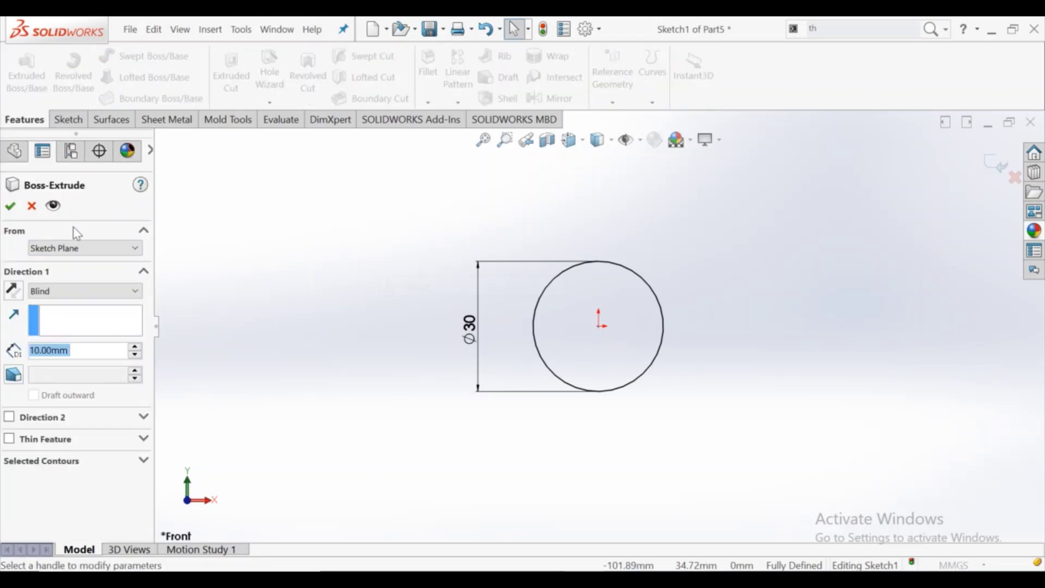
pyautogui.click(85, 293)
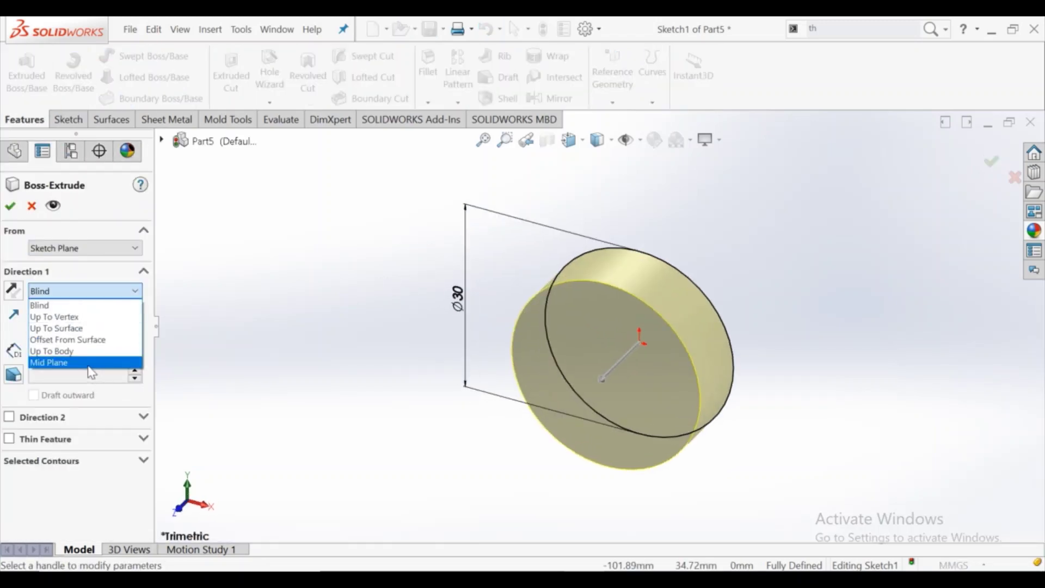
pyautogui.click(90, 362)
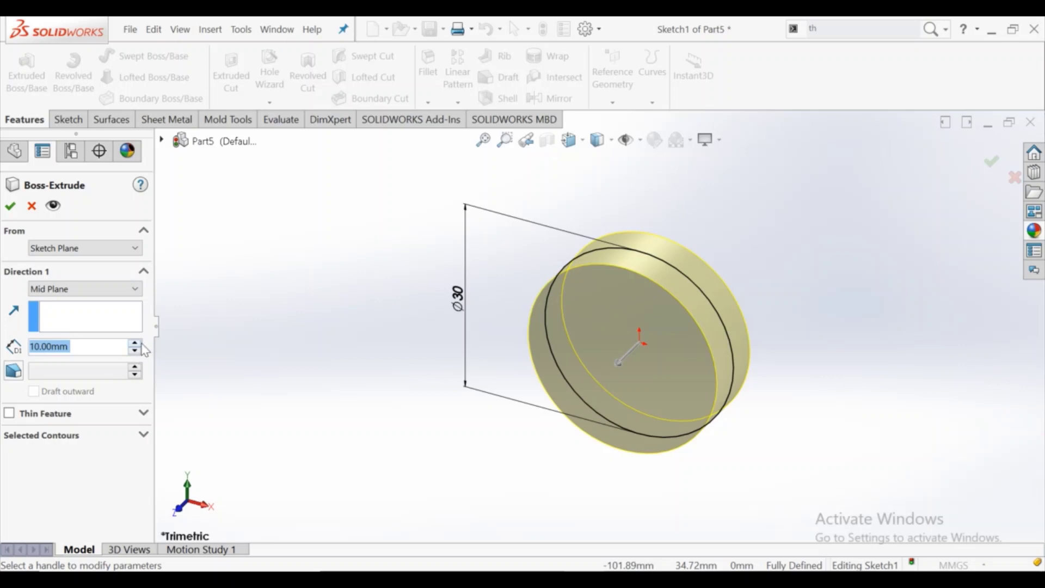
pyautogui.scroll(3, 131, 349)
pyautogui.scroll(3, 128, 349)
pyautogui.scroll(2, 126, 351)
pyautogui.scroll(1, 125, 352)
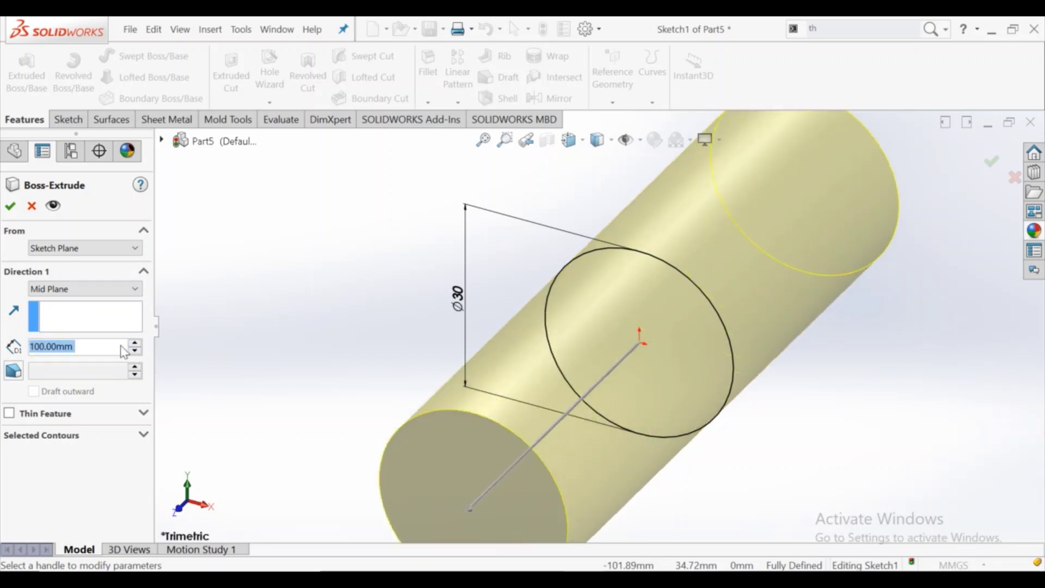
pyautogui.click(58, 412)
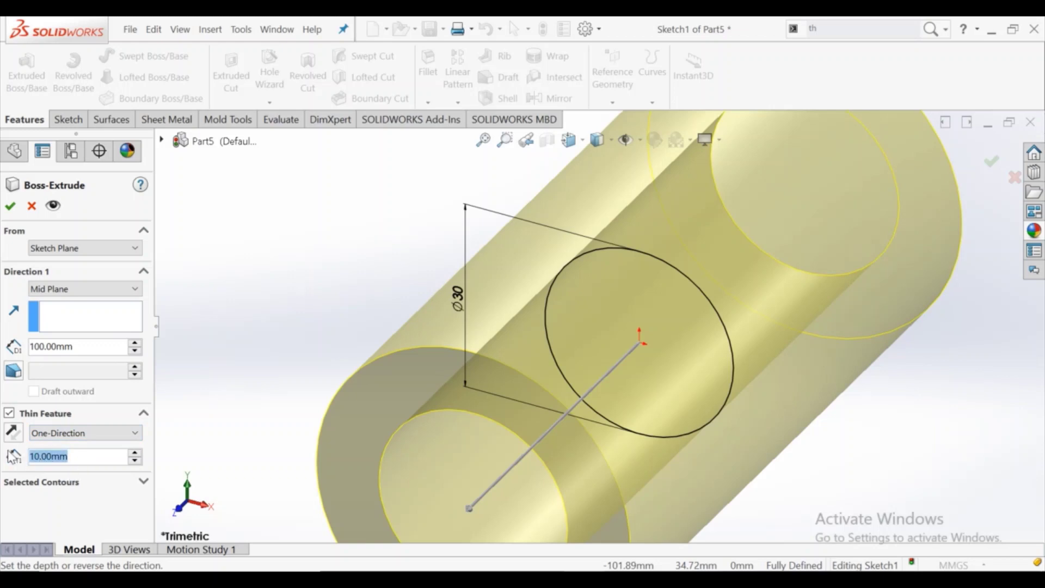
pyautogui.write('2')
pyautogui.press('Return')
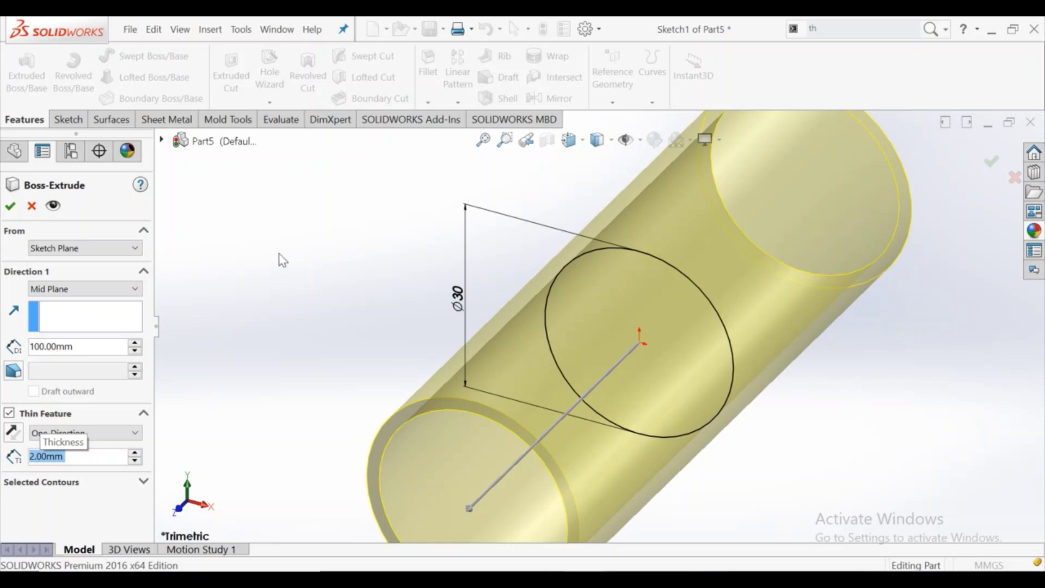
pyautogui.press('Return')
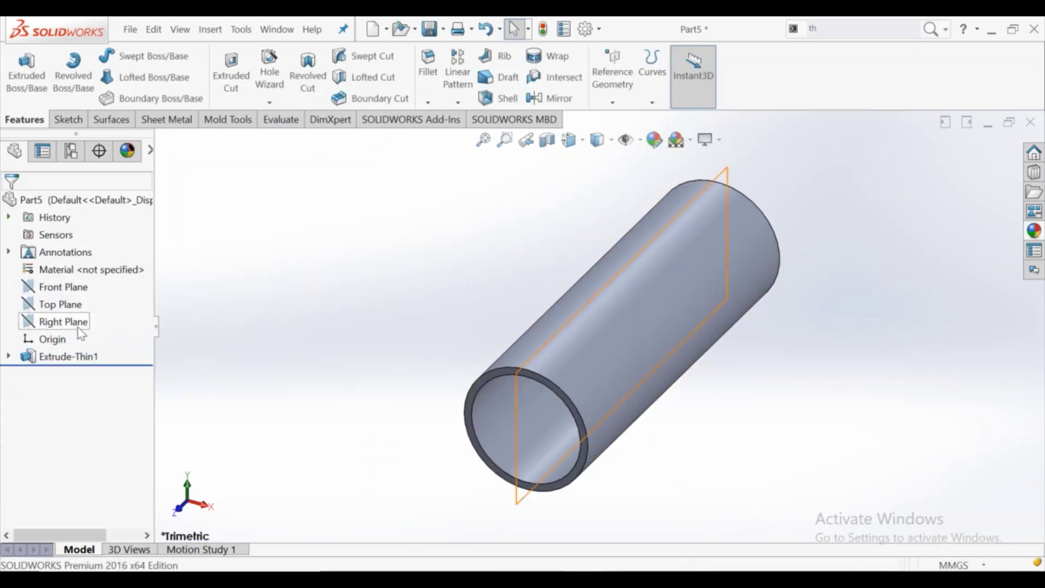
# Sketch a circle at the origin on the Right Plane, viewed normal to it
pyautogui.click(76, 327)
pyautogui.click(88, 303)
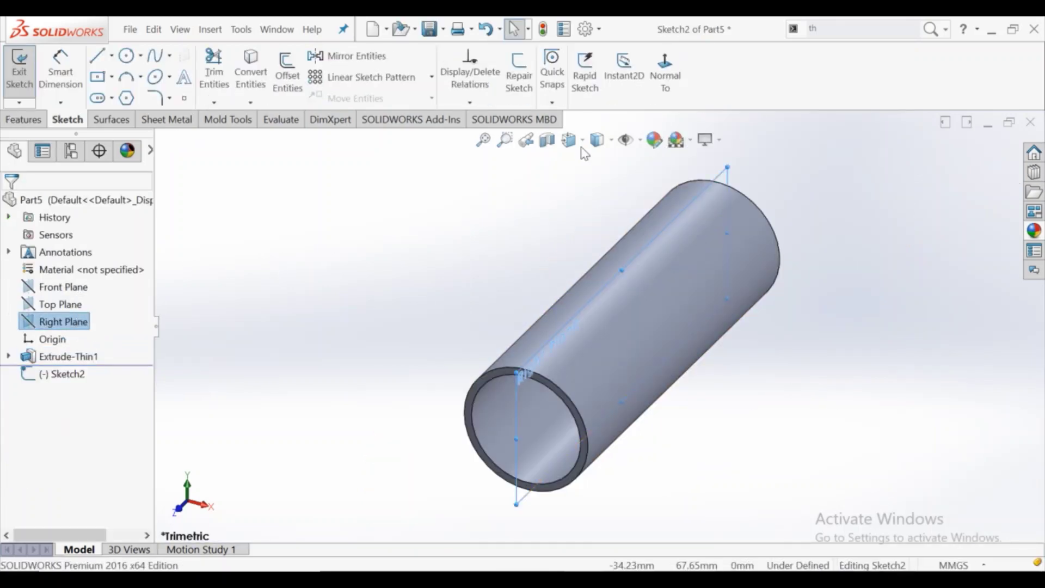
pyautogui.click(664, 95)
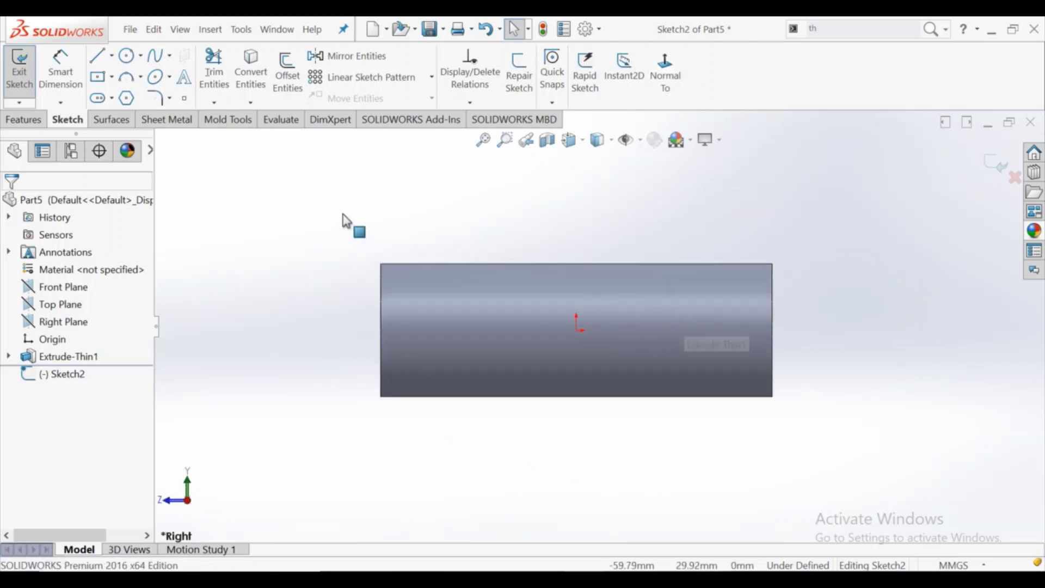
pyautogui.click(127, 55)
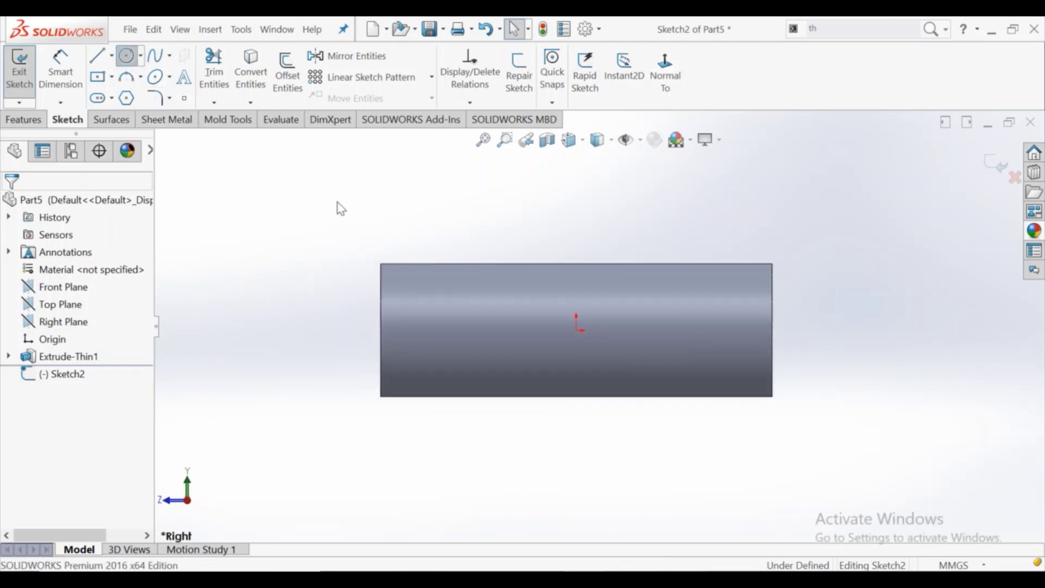
pyautogui.click(578, 330)
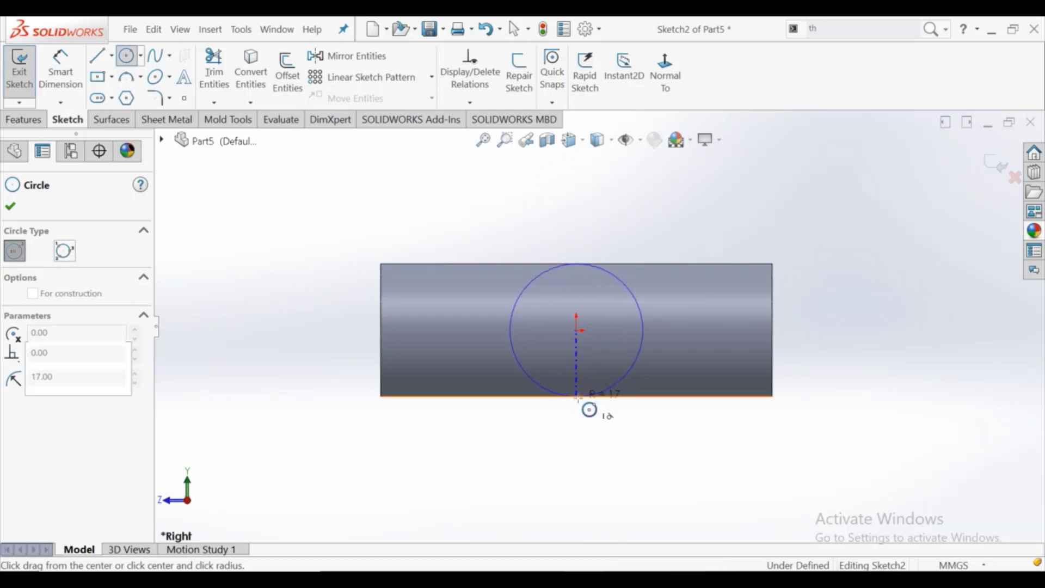
pyautogui.click(578, 396)
pyautogui.rightClick(578, 397)
pyautogui.click(619, 409)
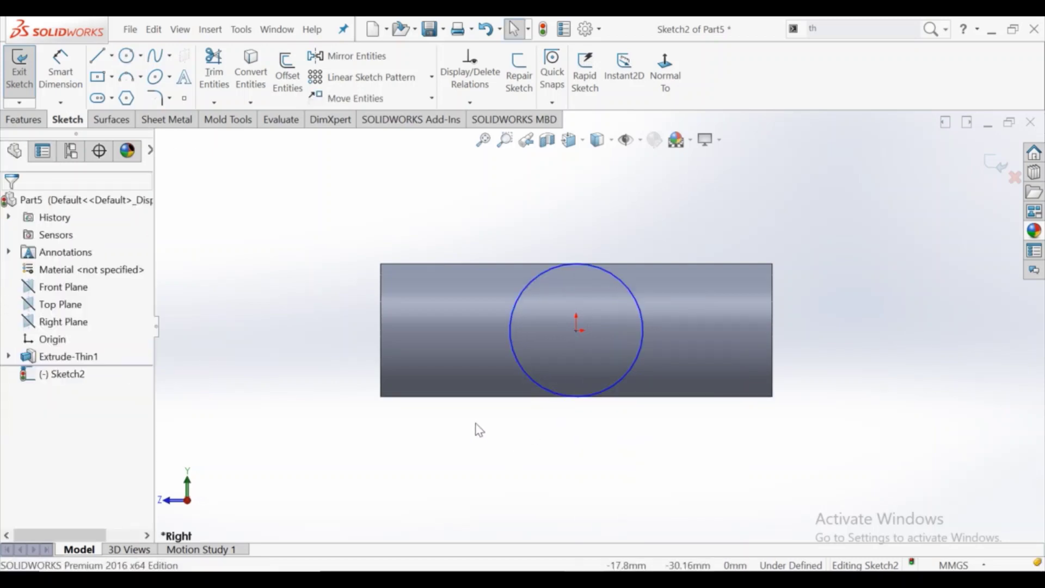
# Dimension the new circle's diameter to 34 mm
pyautogui.click(60, 71)
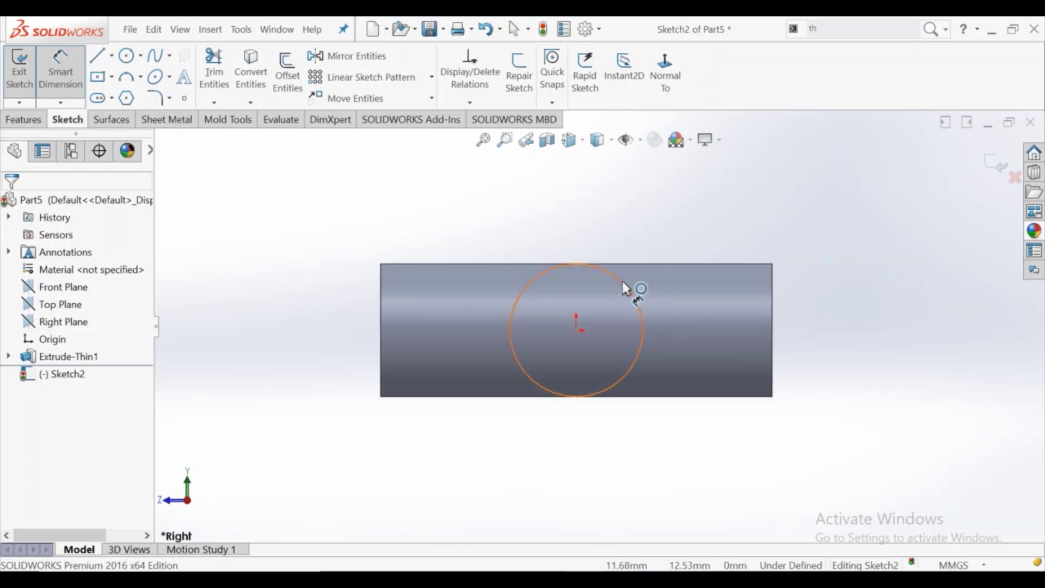
pyautogui.click(636, 243)
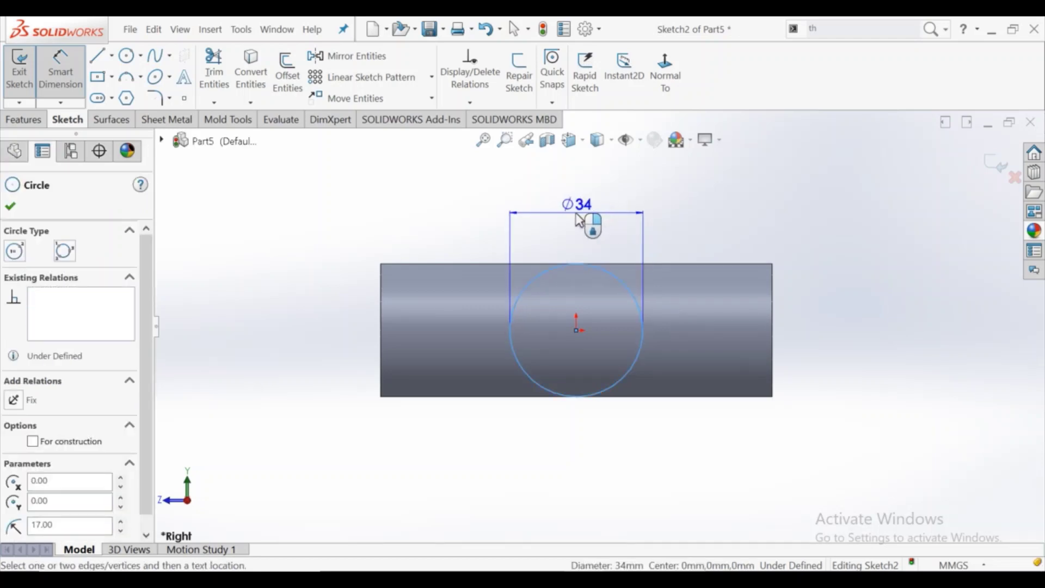
pyautogui.click(579, 220)
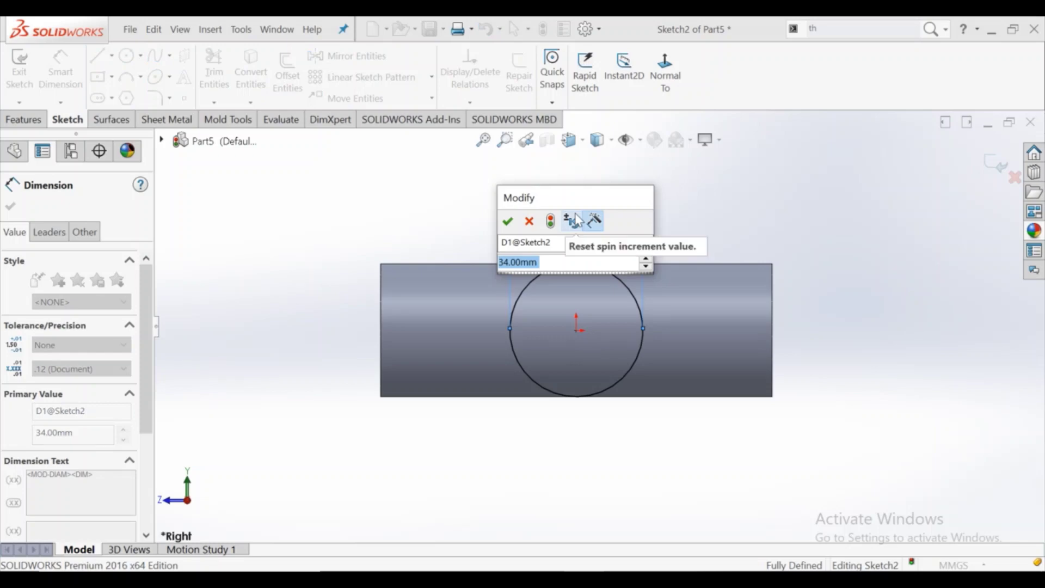
pyautogui.click(509, 222)
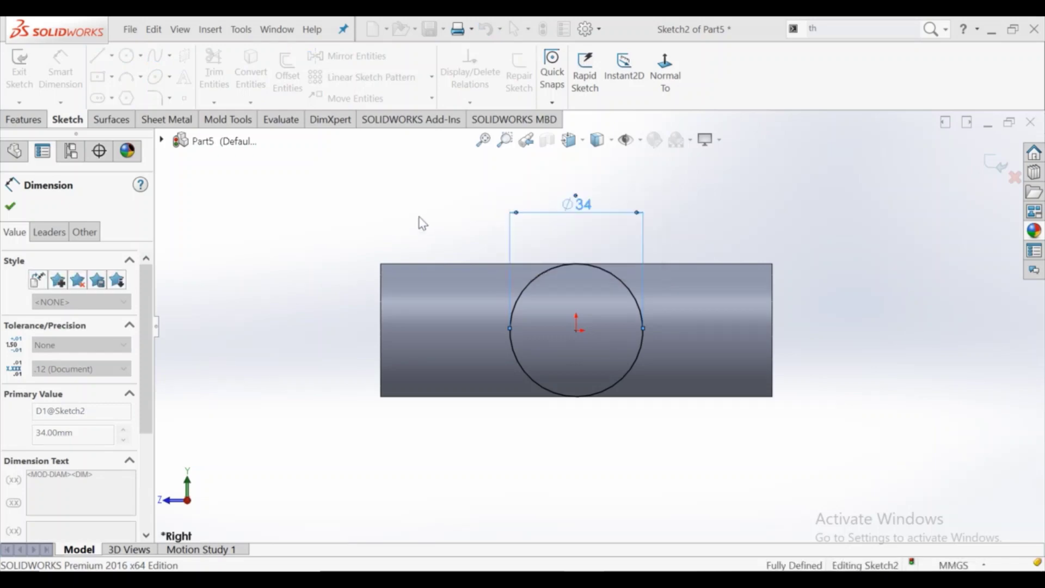
pyautogui.click(31, 122)
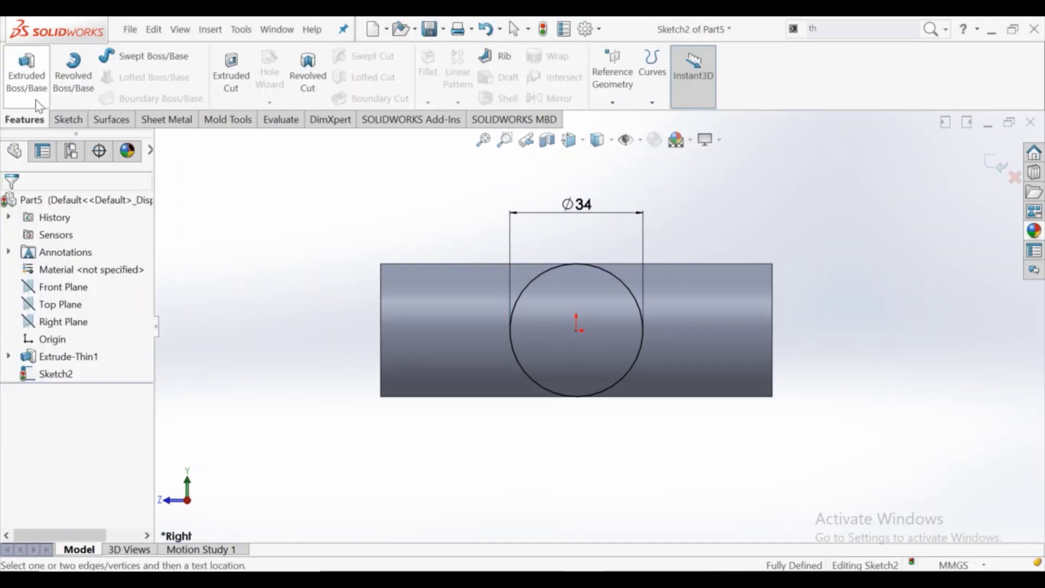
# Extrude the Ø34 circle Blind 35 mm, merged into the tube as a branch
pyautogui.click(37, 102)
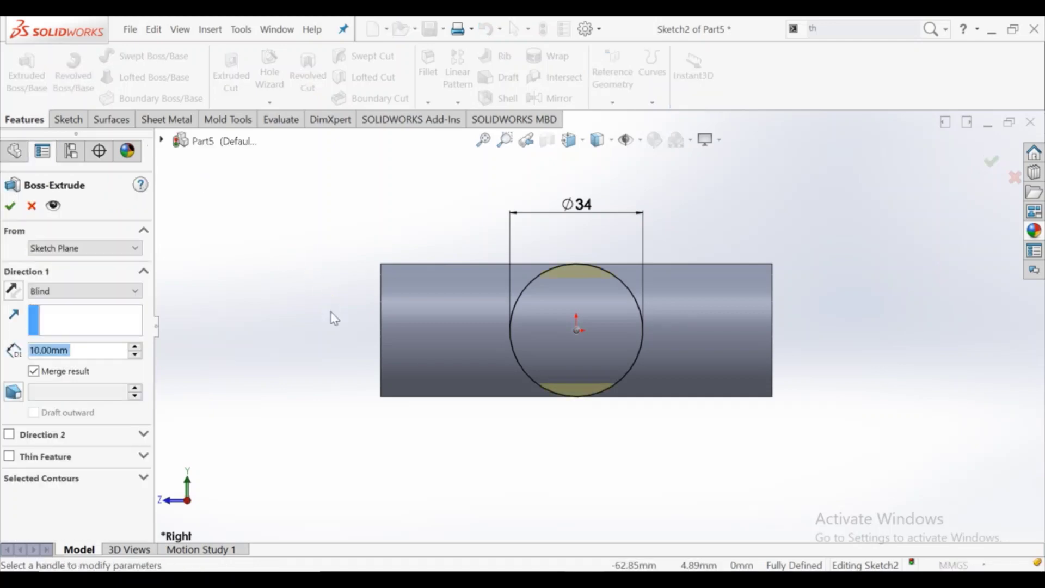
pyautogui.click(116, 292)
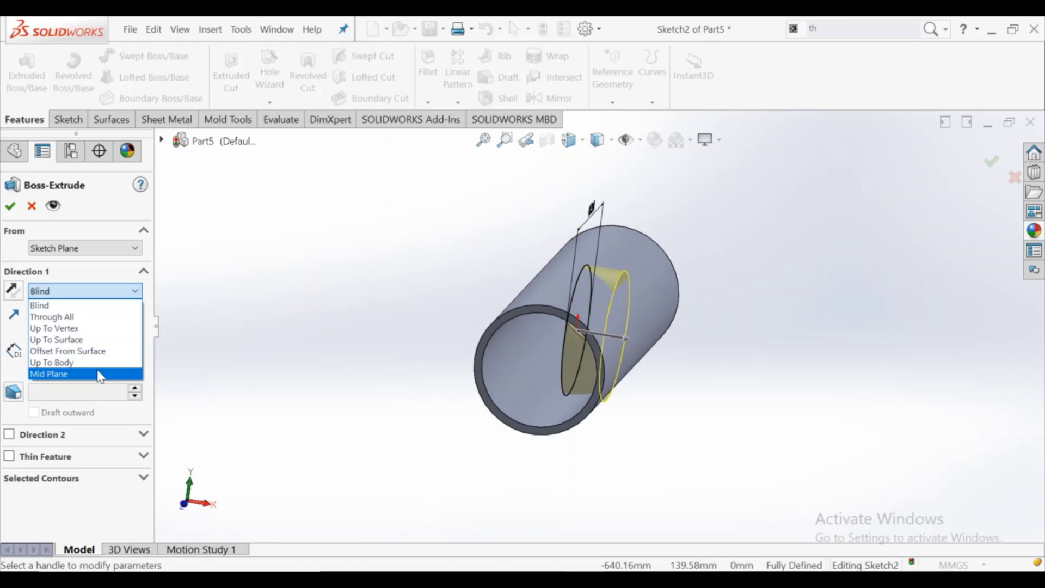
pyautogui.click(100, 294)
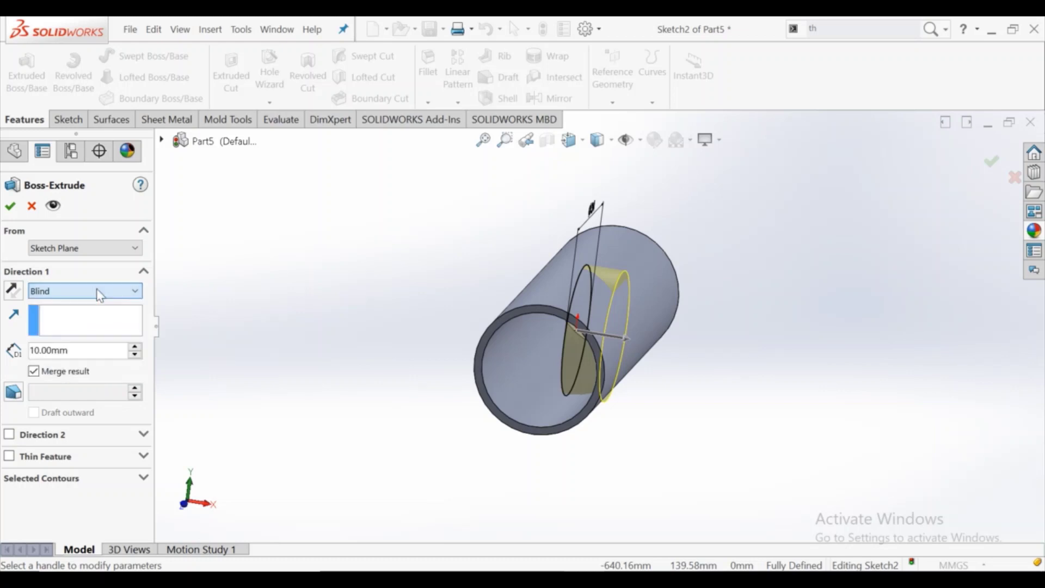
pyautogui.click(135, 347)
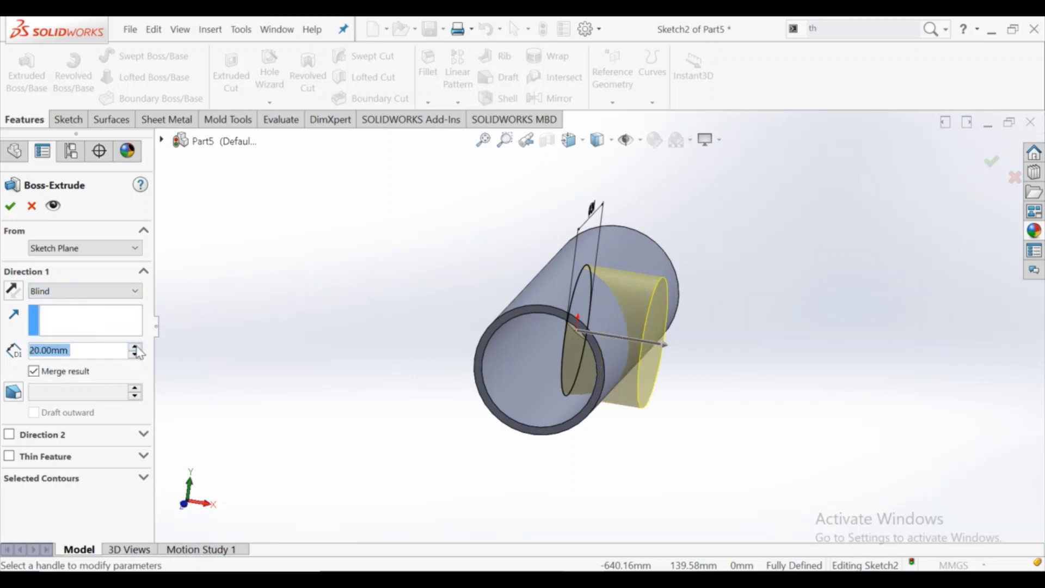
pyautogui.click(135, 347)
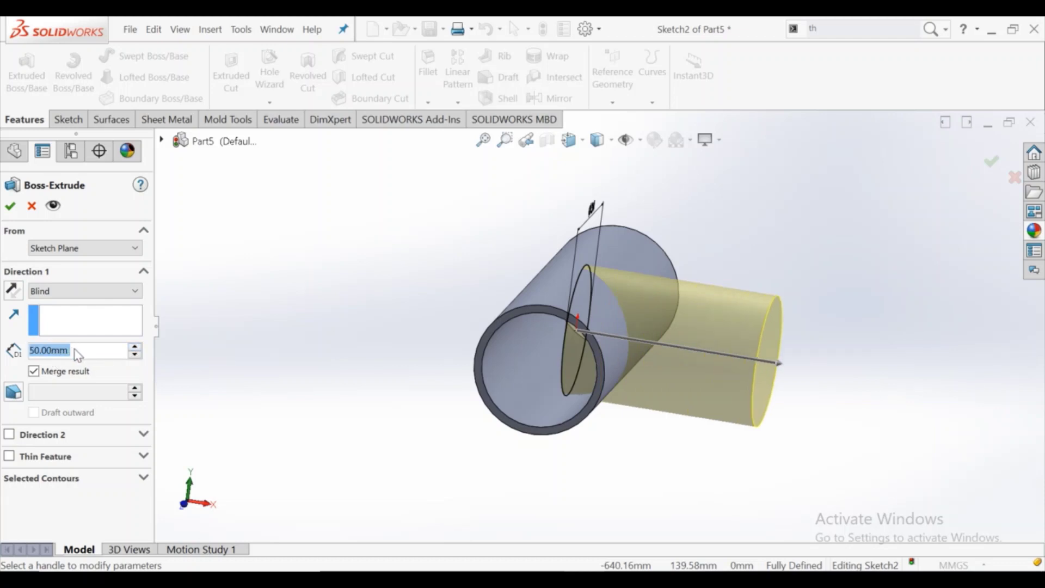
pyautogui.write('3')
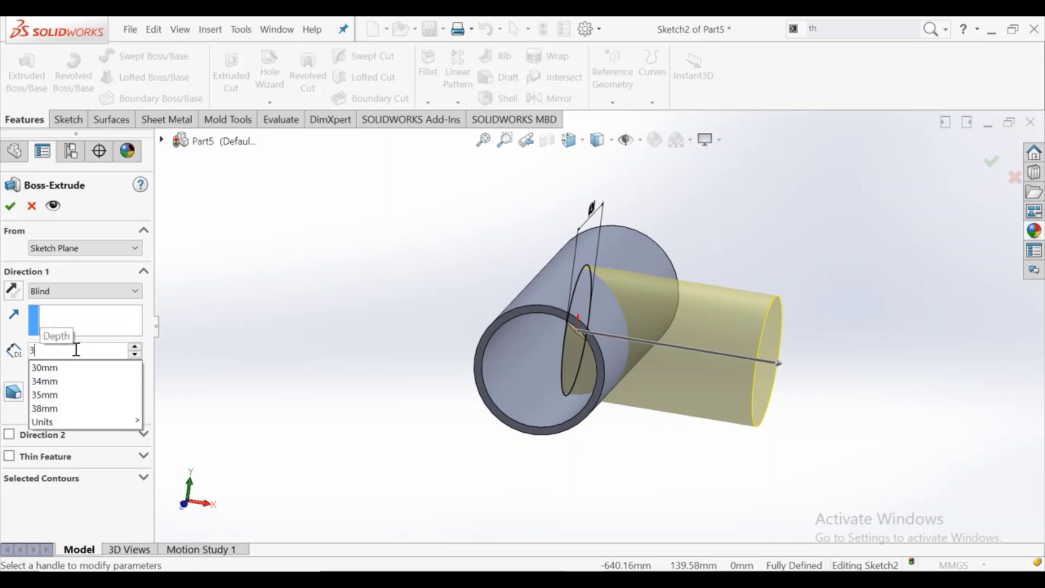
pyautogui.write('5')
pyautogui.press('Return')
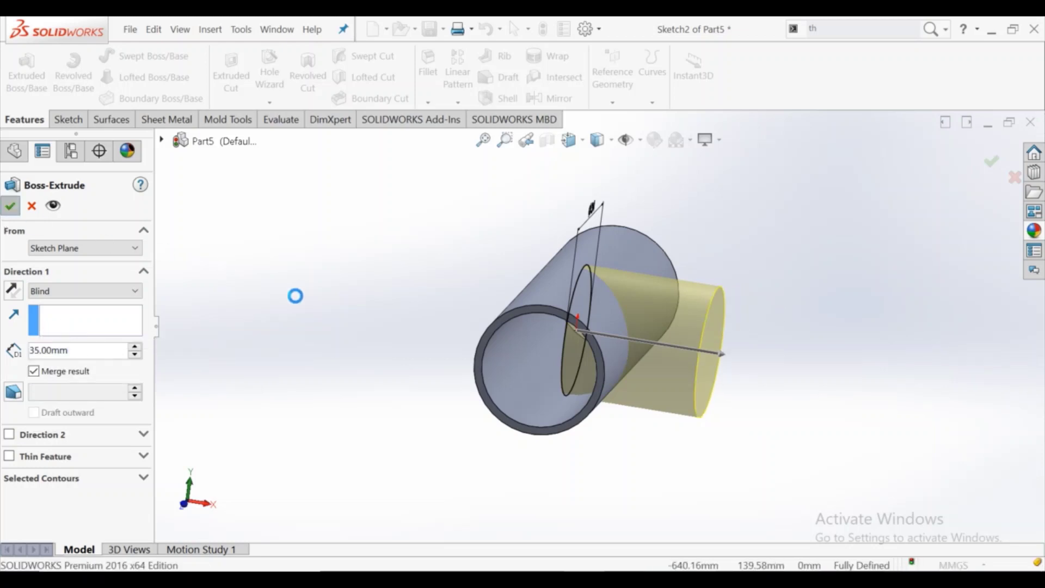
pyautogui.press('Return')
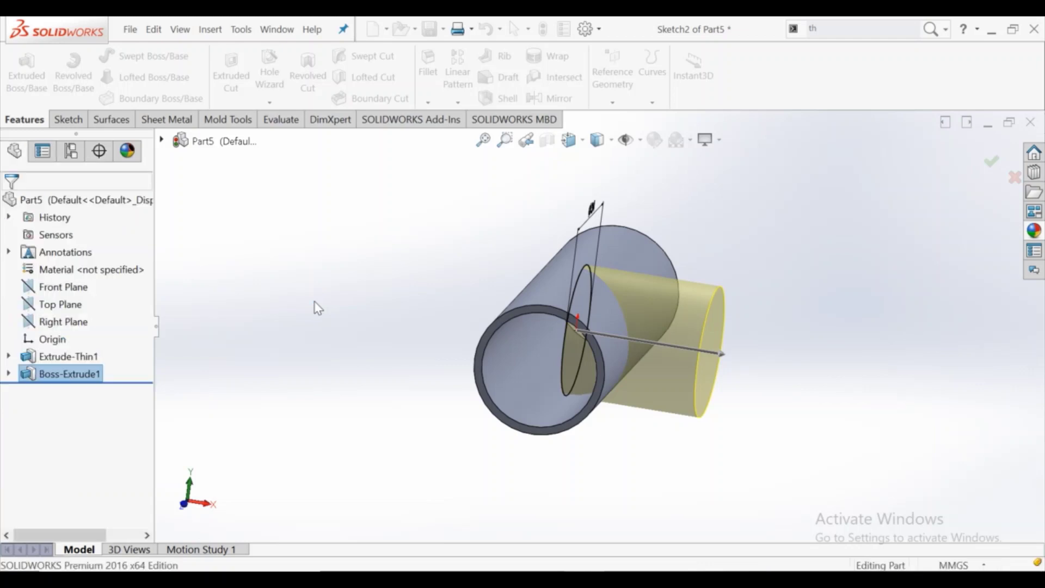
pyautogui.moveTo(315, 305)
pyautogui.mouseDown(button='middle')
pyautogui.moveTo(451, 312)
pyautogui.moveTo(425, 303)
pyautogui.mouseUp(button='middle')
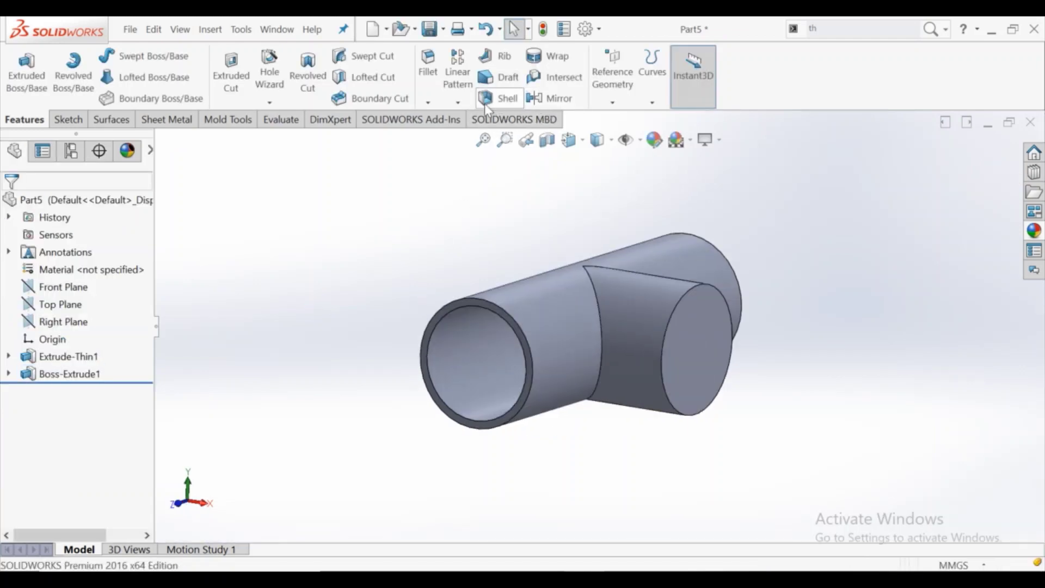
# Shell the tee to 2 mm, removing the branch end face and pipe inner face
pyautogui.click(500, 98)
pyautogui.click(689, 350)
pyautogui.moveTo(556, 353); pyautogui.dragTo(580, 347, button='middle')
pyautogui.click(589, 347)
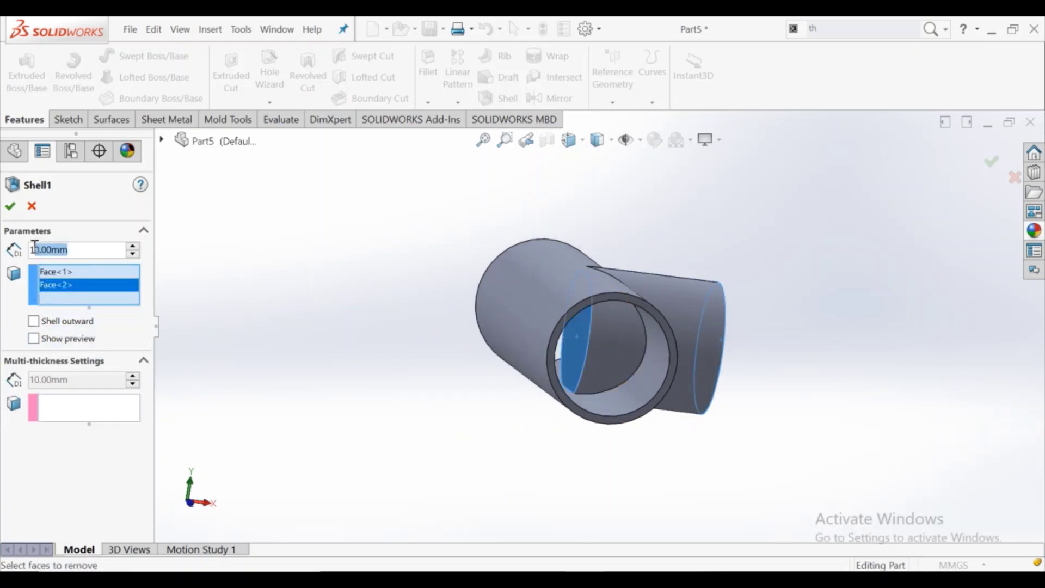
pyautogui.write('2')
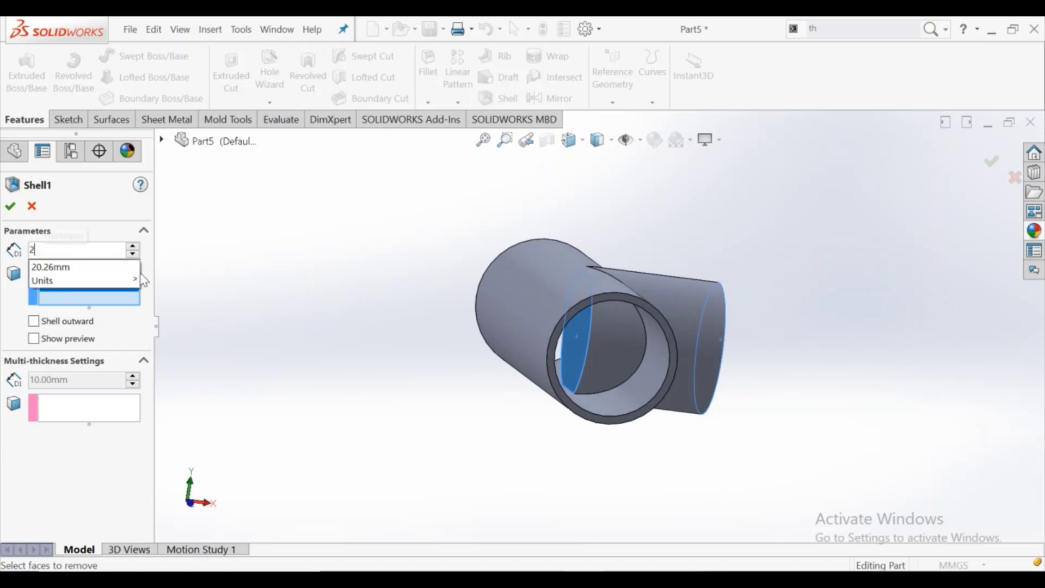
pyautogui.press('Return')
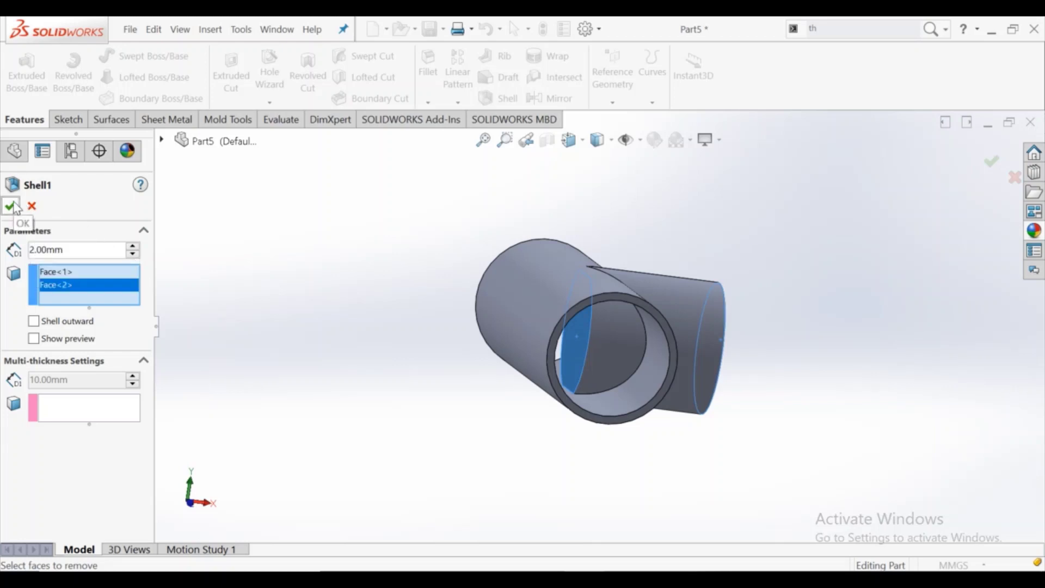
pyautogui.click(16, 207)
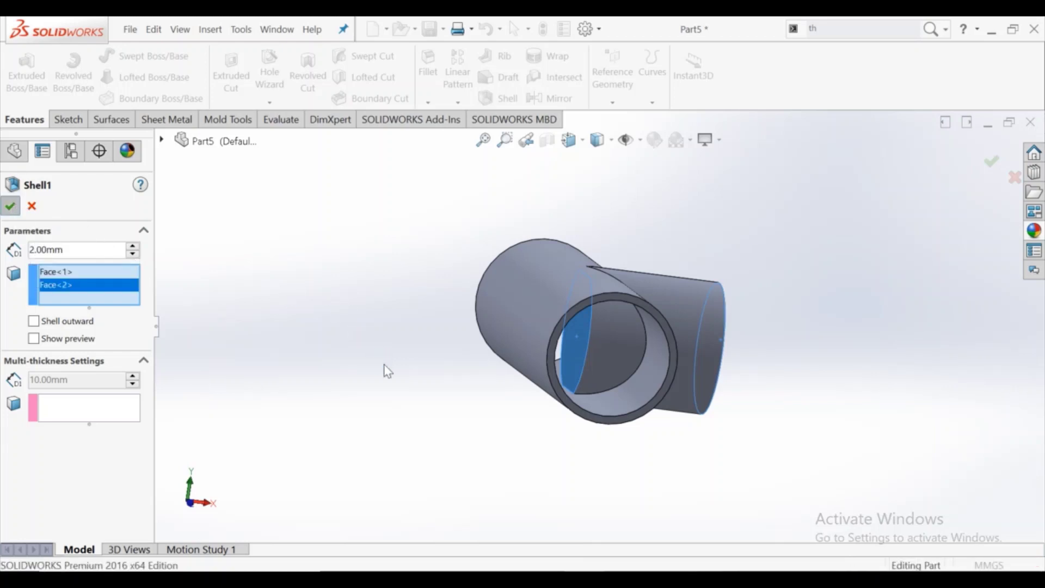
pyautogui.scroll(-3, 619, 395)
# Sketch on the tube's end ring face, converting its inner circular edge
pyautogui.click(619, 426)
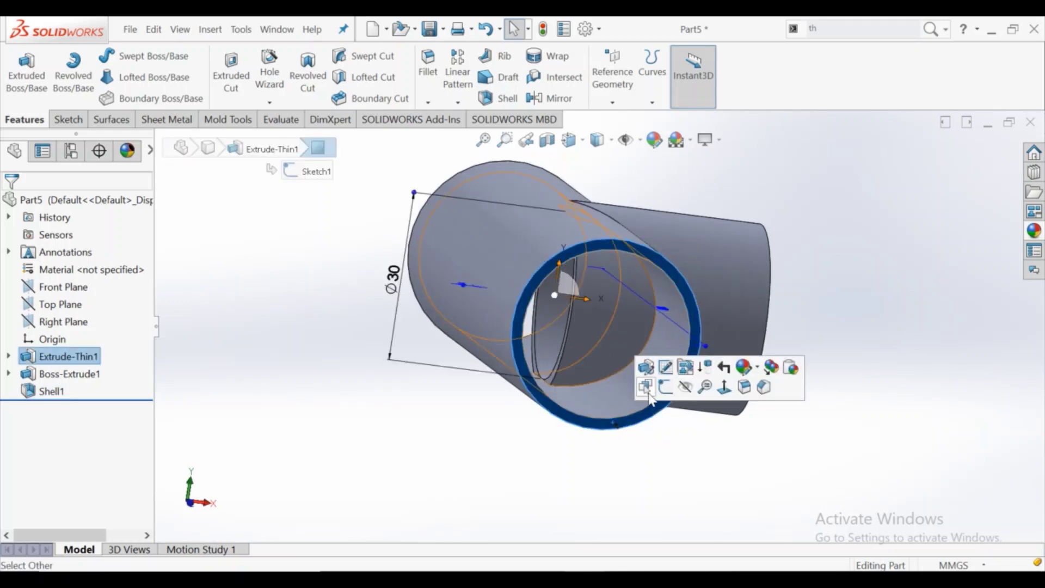
pyautogui.click(647, 389)
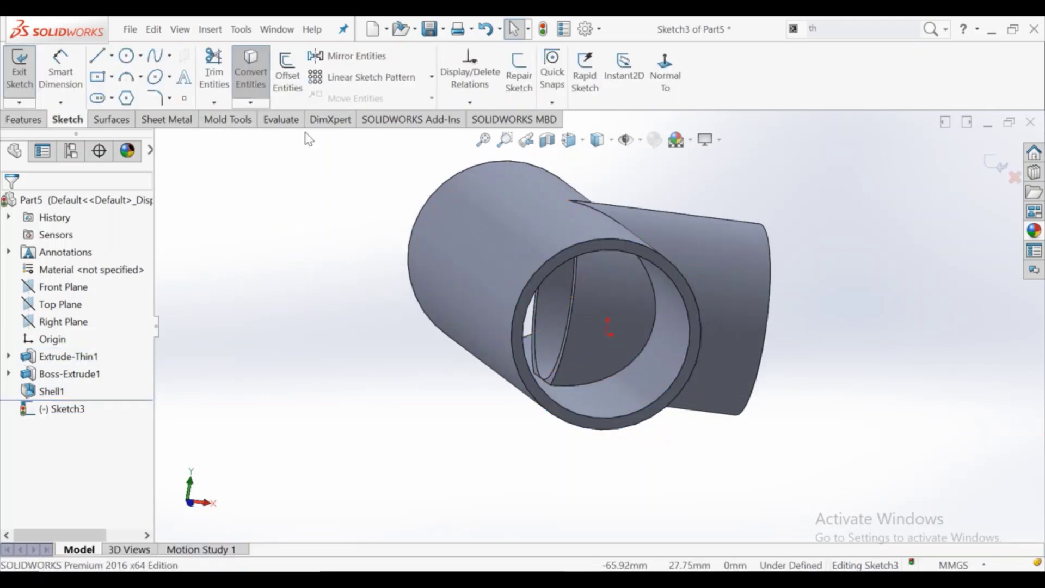
pyautogui.click(578, 251)
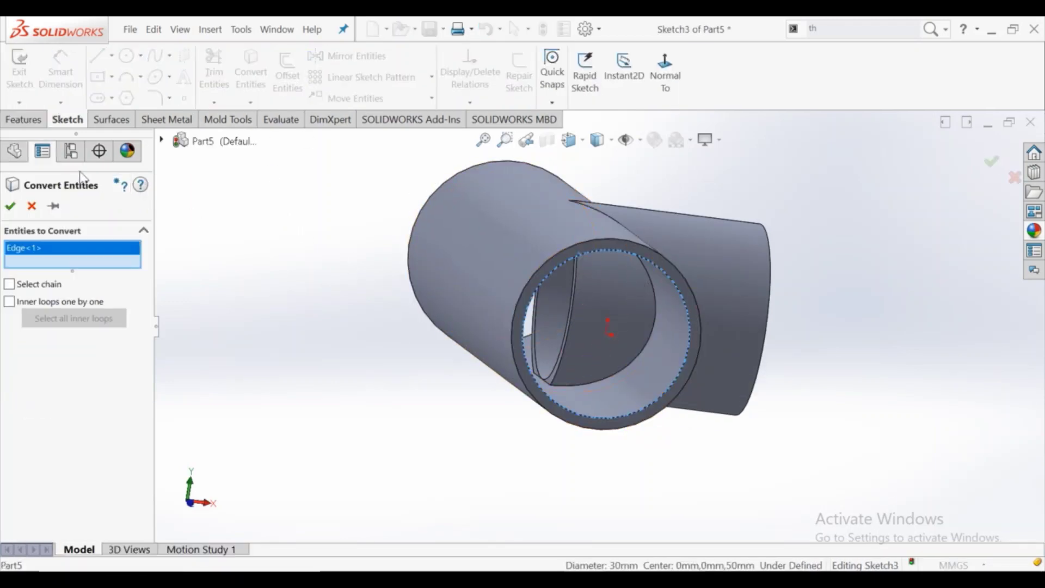
pyautogui.click(10, 205)
pyautogui.click(23, 119)
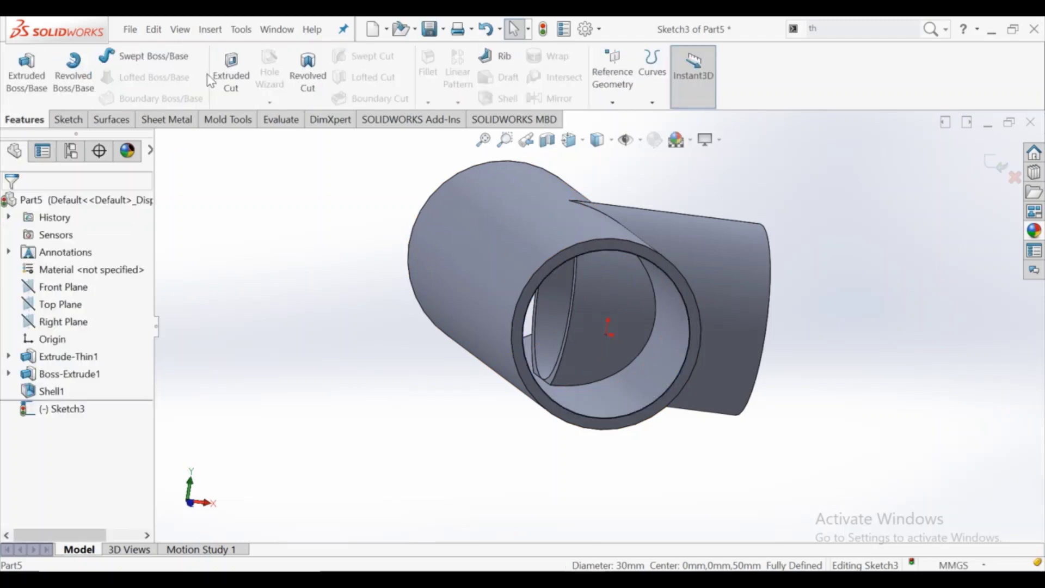
# Cut-extrude the converted circle 113 mm through the main tube
pyautogui.click(229, 76)
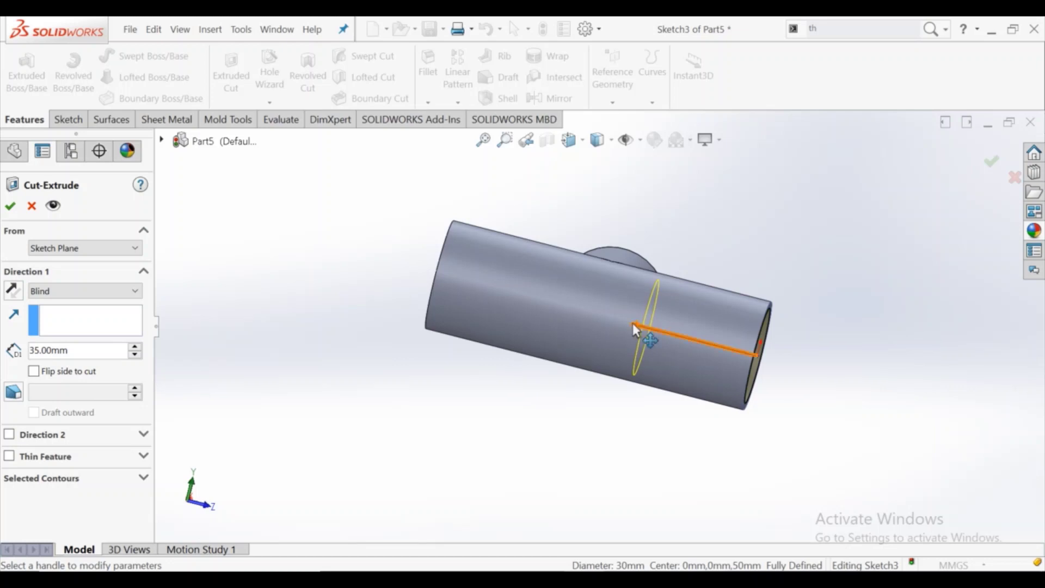
pyautogui.click(636, 330)
pyautogui.click(361, 226)
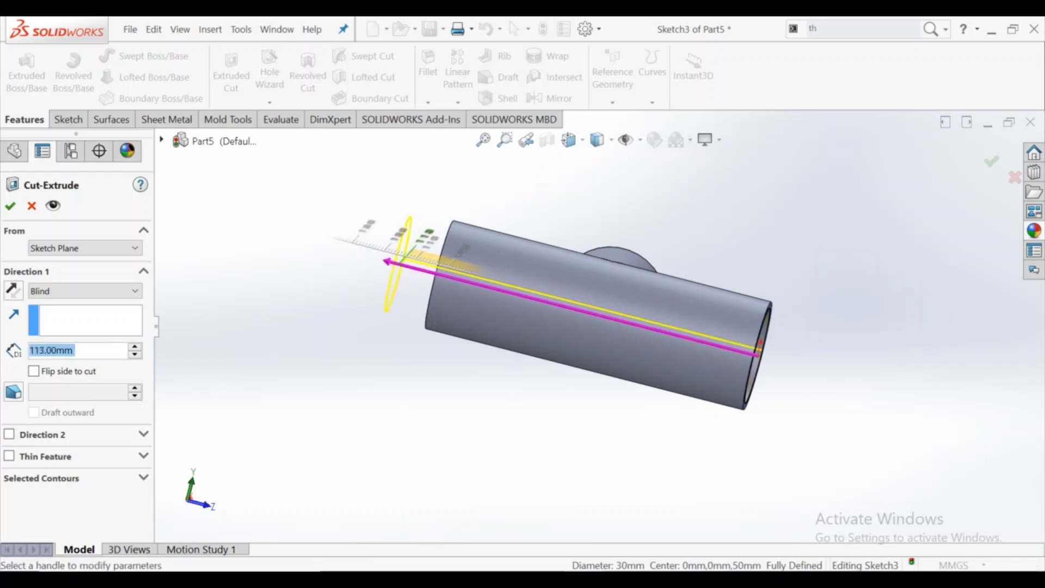
pyautogui.click(18, 205)
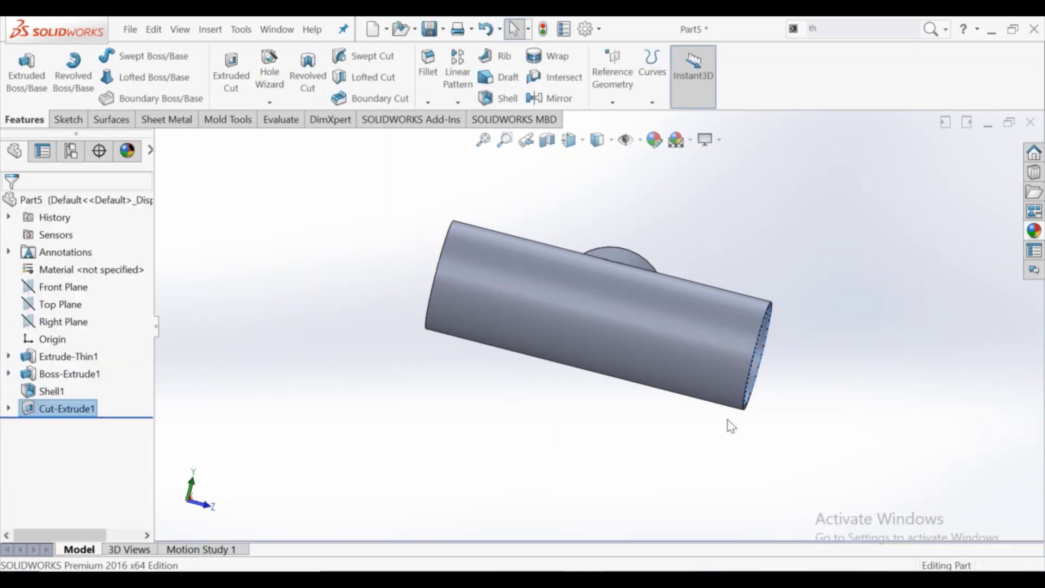
pyautogui.moveTo(728, 425)
pyautogui.mouseDown(button='middle')
pyautogui.moveTo(579, 377)
pyautogui.moveTo(655, 308)
pyautogui.mouseUp(button='middle')
pyautogui.scroll(-3, 654, 309)
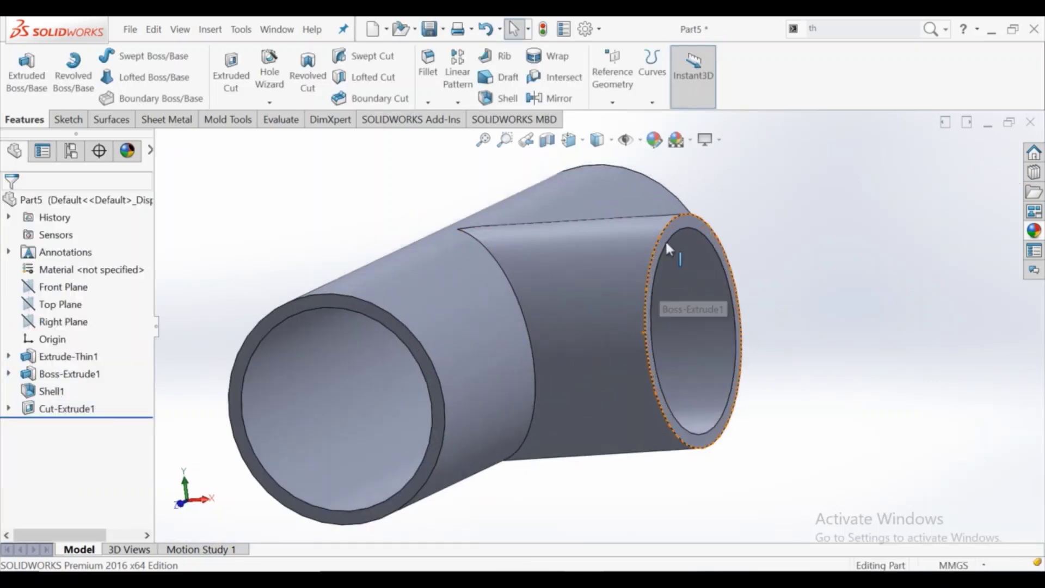
pyautogui.scroll(-3, 642, 305)
pyautogui.scroll(-2, 605, 302)
# Start Sketch4 on the branch end face and convert the branch's outer circular edge
pyautogui.click(603, 289)
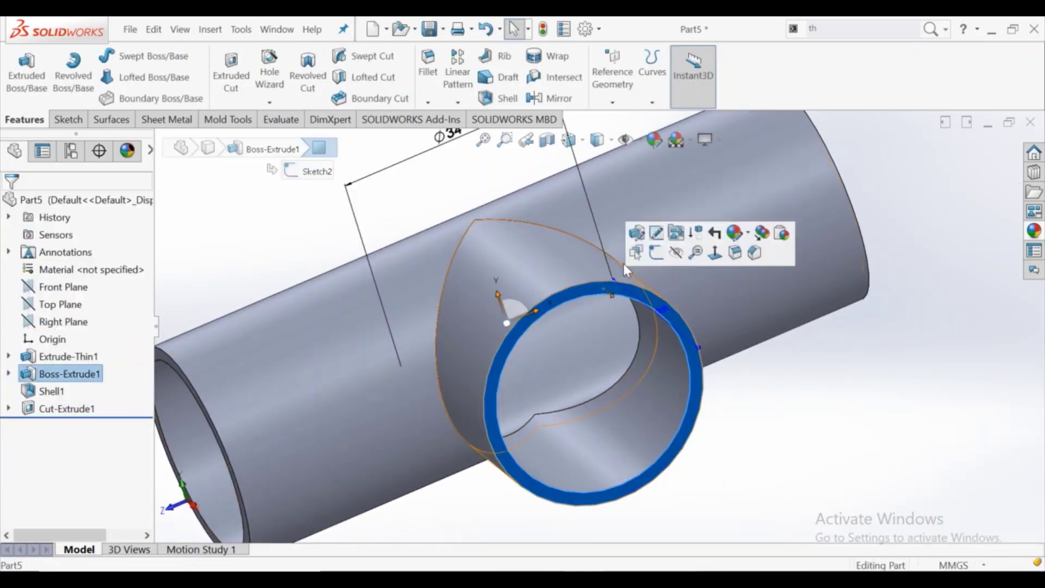
pyautogui.click(662, 252)
pyautogui.click(657, 84)
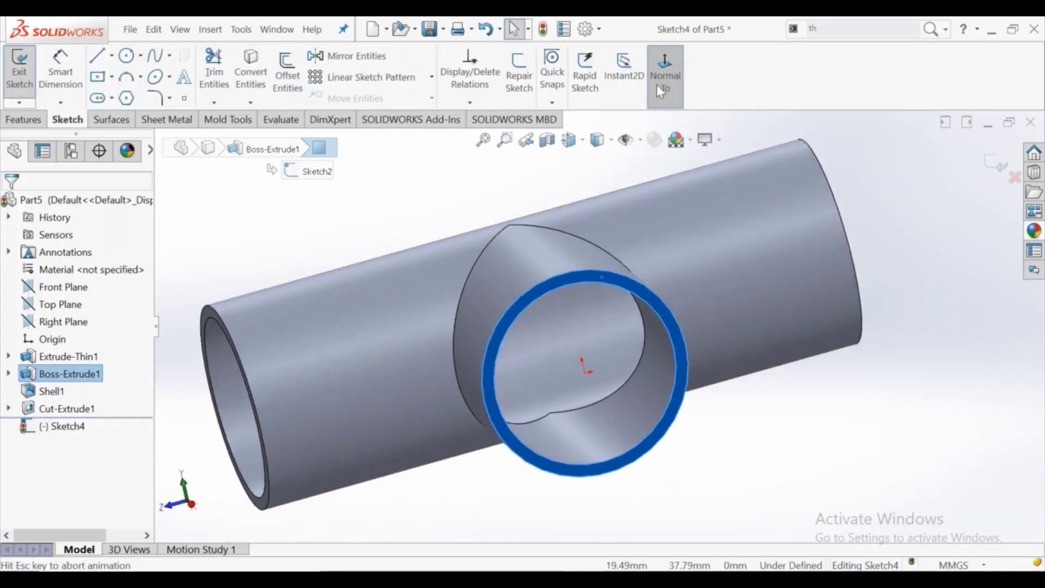
pyautogui.click(526, 193)
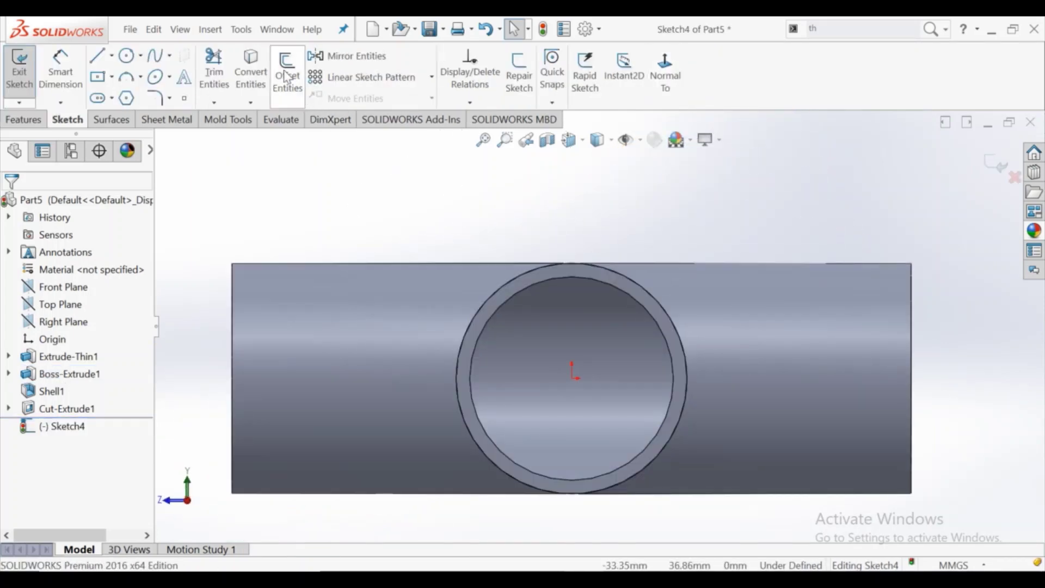
pyautogui.click(251, 73)
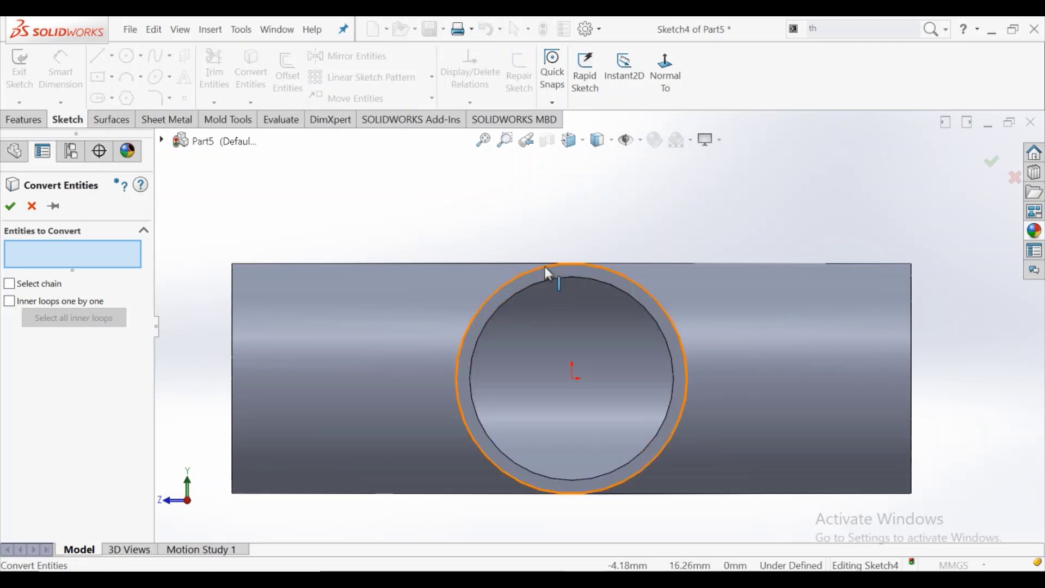
pyautogui.click(549, 267)
pyautogui.moveTo(629, 296); pyautogui.dragTo(612, 338, button='middle')
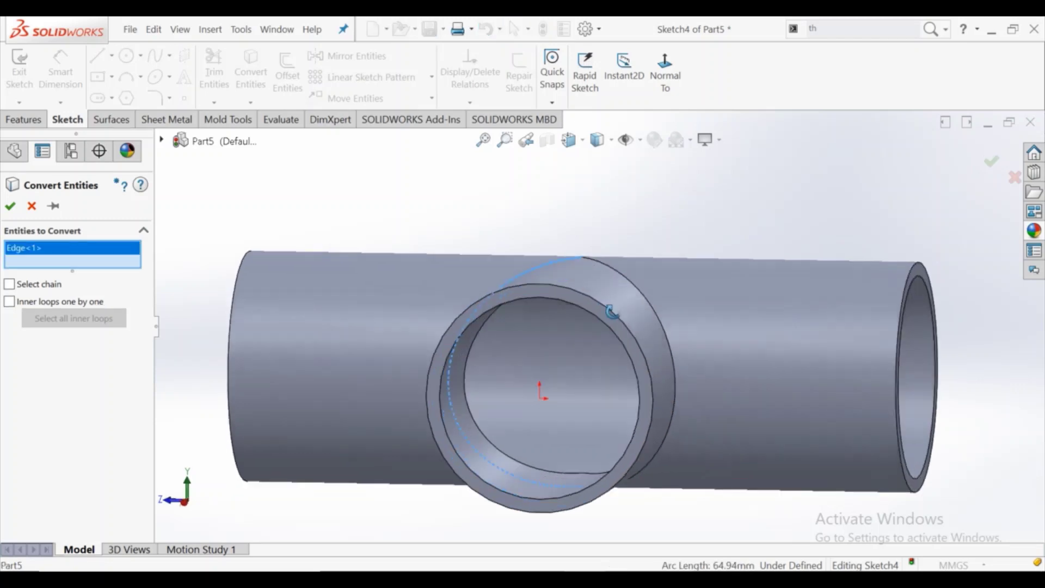
pyautogui.rightClick(68, 254)
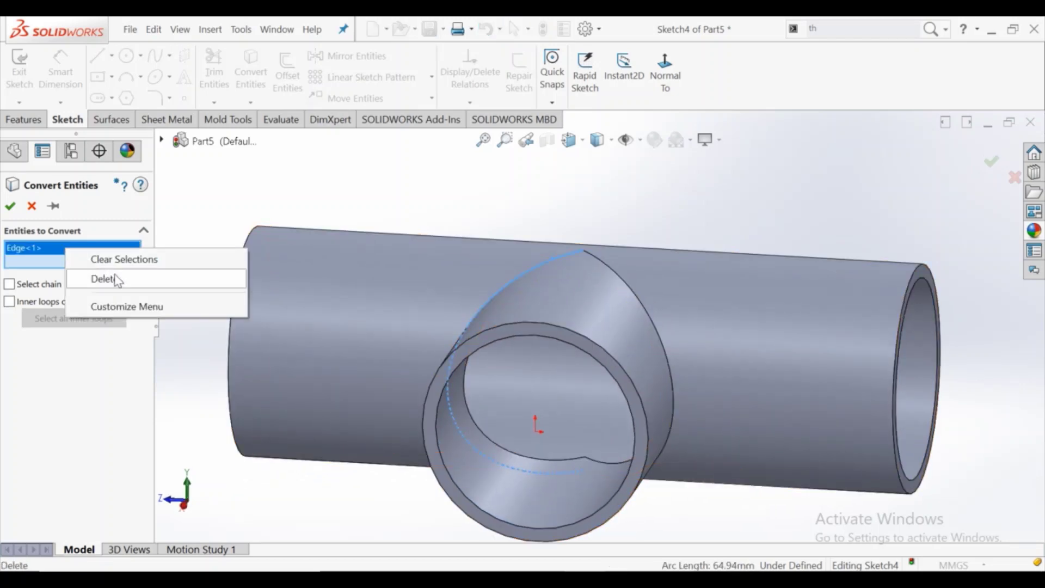
pyautogui.click(114, 277)
pyautogui.click(492, 328)
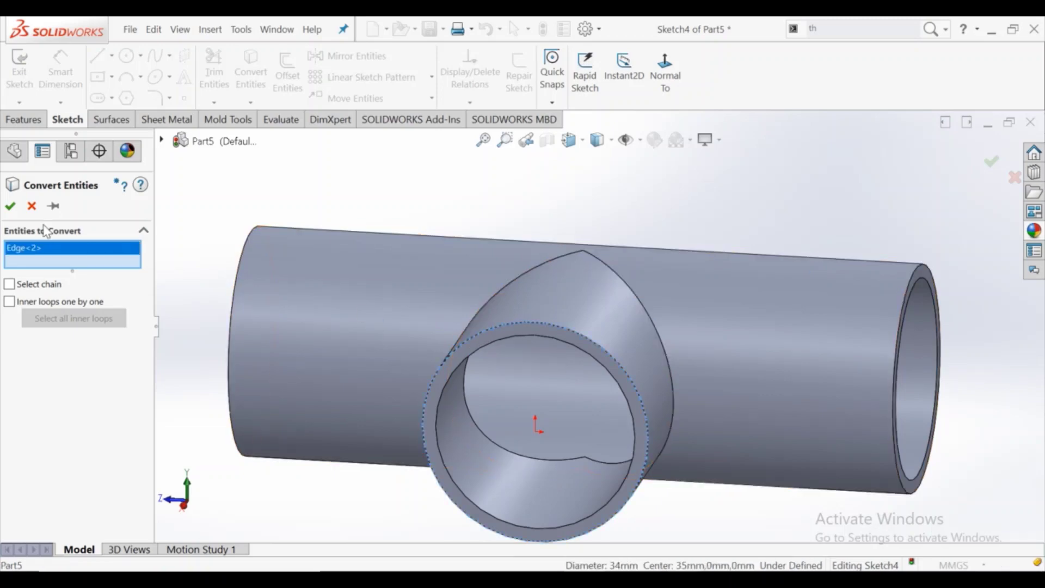
pyautogui.click(11, 206)
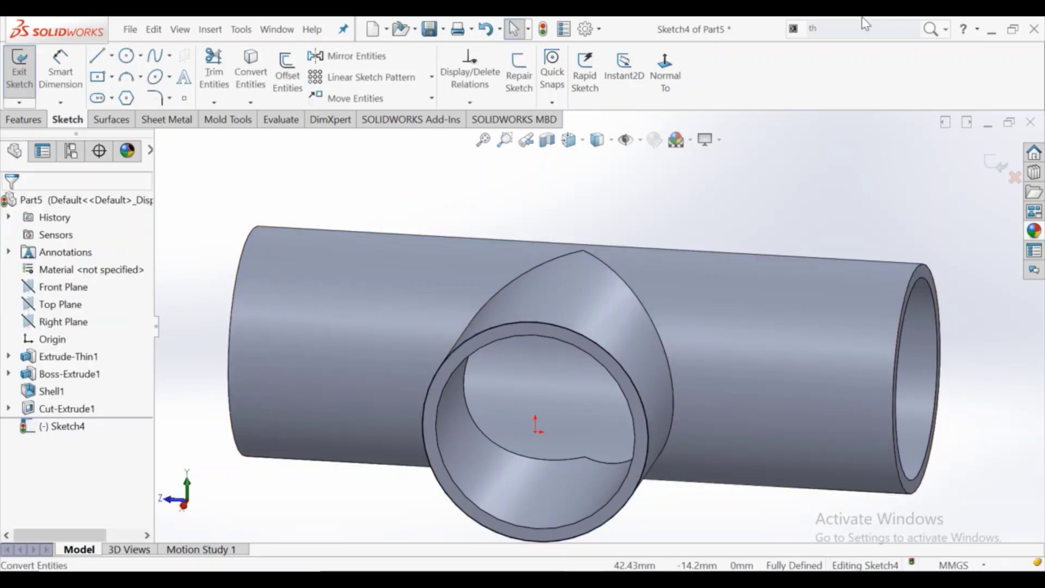
# Add a concentric circle at the origin dimensioned to 39 mm diameter
pyautogui.click(126, 56)
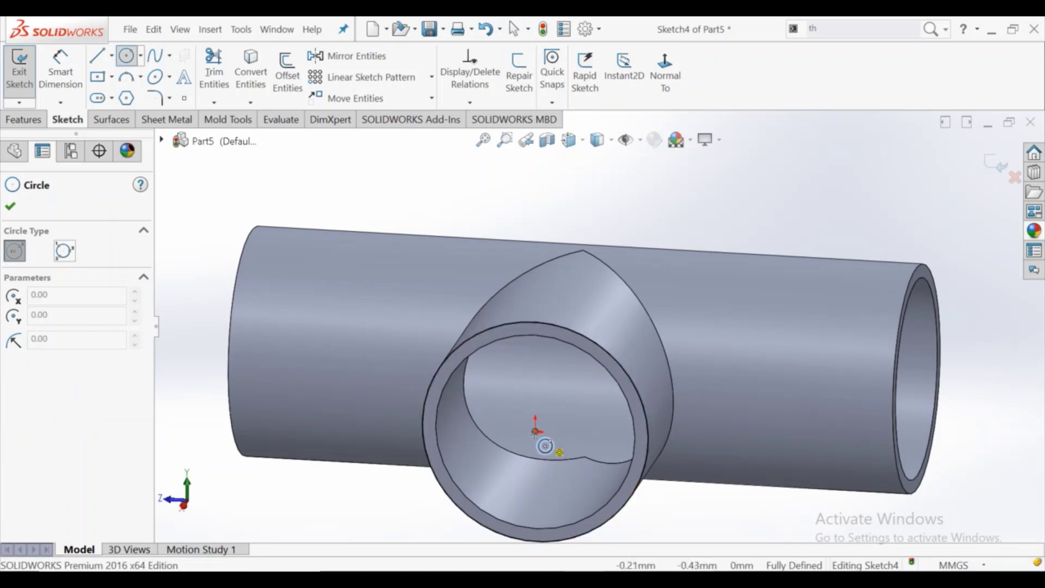
pyautogui.click(536, 431)
pyautogui.click(646, 528)
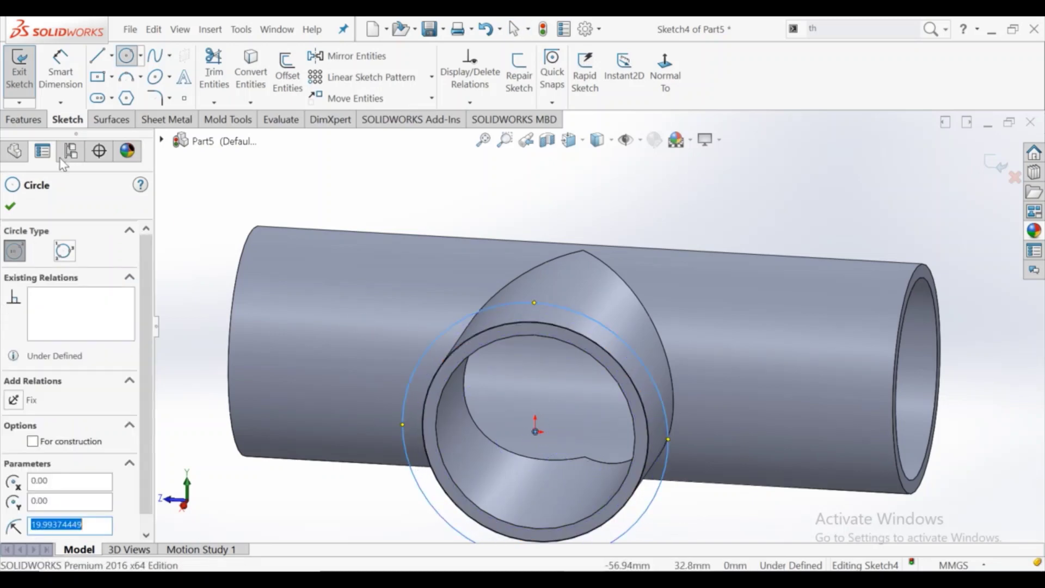
pyautogui.click(49, 87)
pyautogui.click(586, 318)
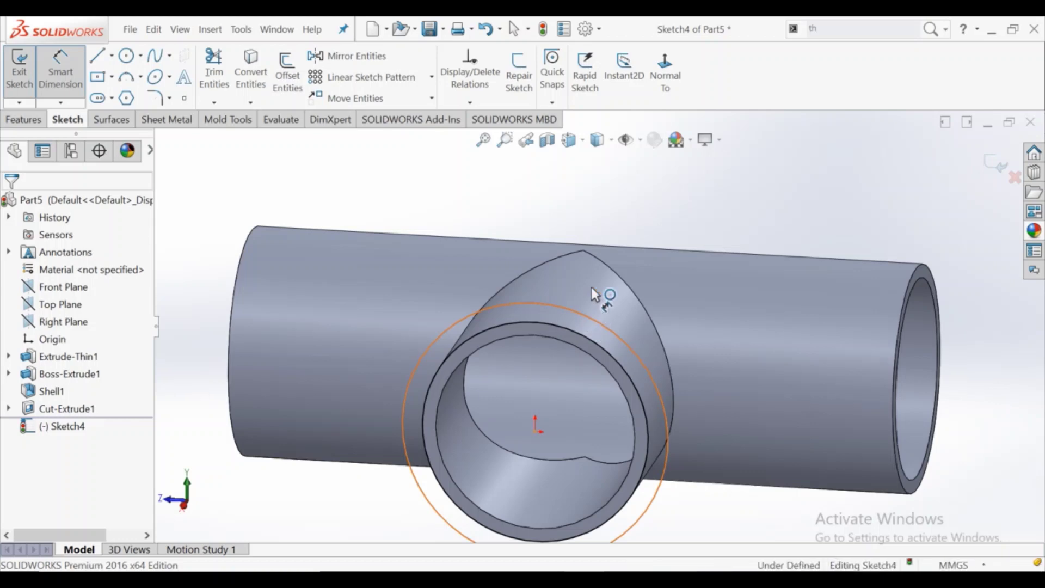
pyautogui.click(542, 202)
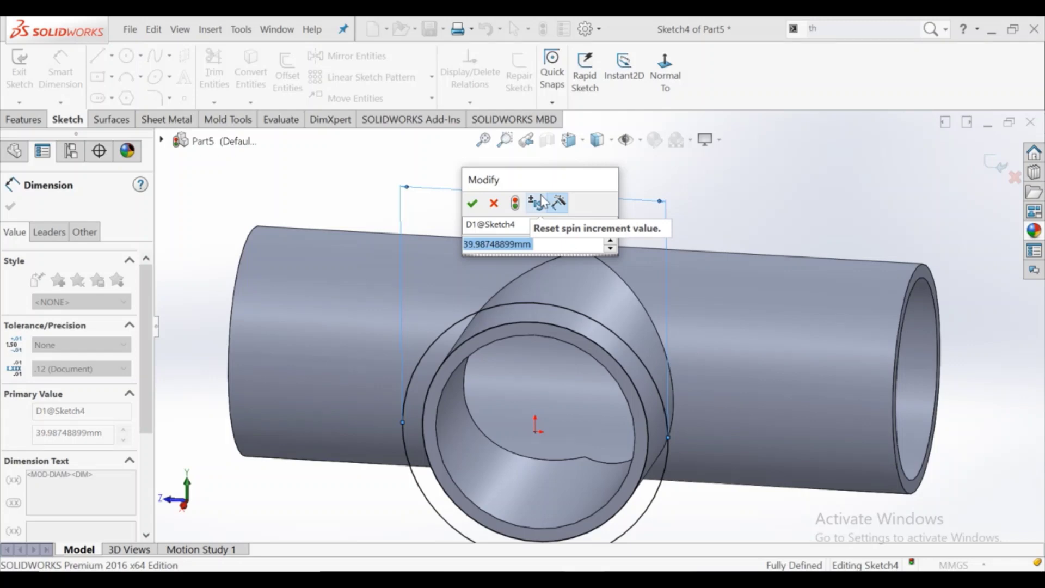
pyautogui.write('39')
pyautogui.press('Return')
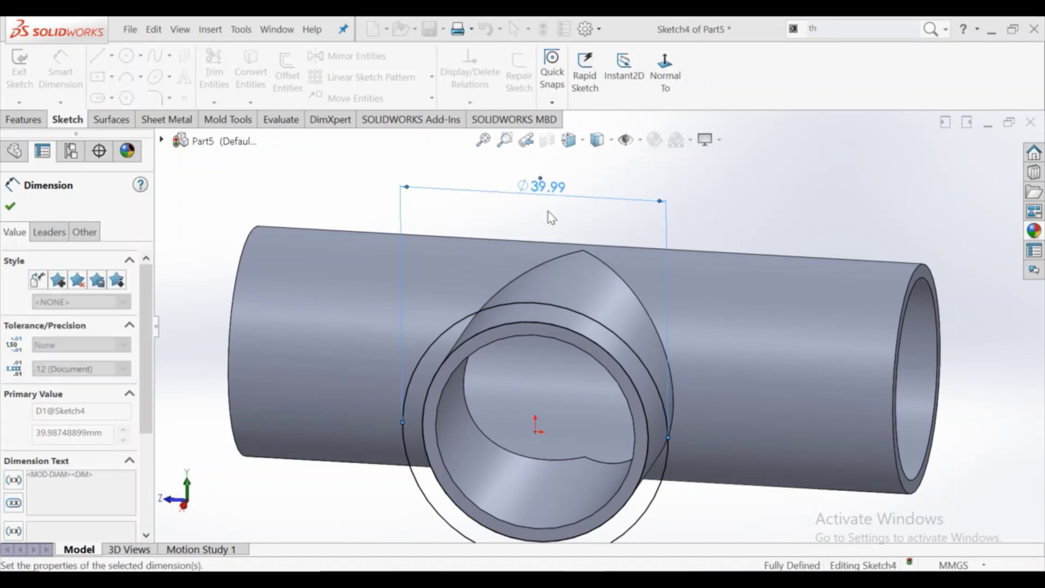
pyautogui.rightClick(687, 171)
pyautogui.click(722, 218)
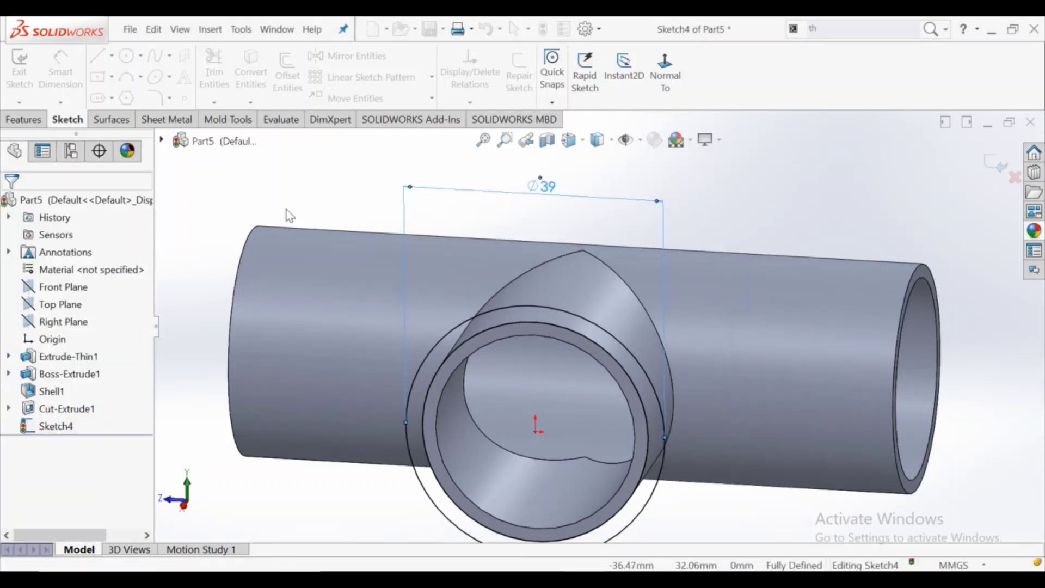
pyautogui.click(25, 119)
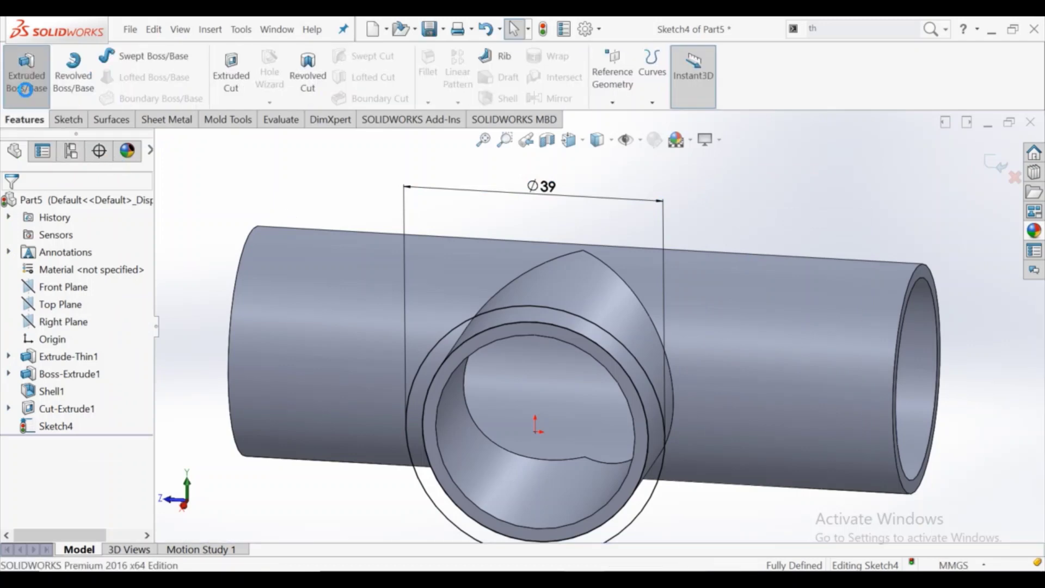
# Extrude Sketch4 5 mm in the reversed direction to form the collar ring
pyautogui.click(26, 70)
pyautogui.moveTo(604, 379); pyautogui.dragTo(465, 384, button='middle')
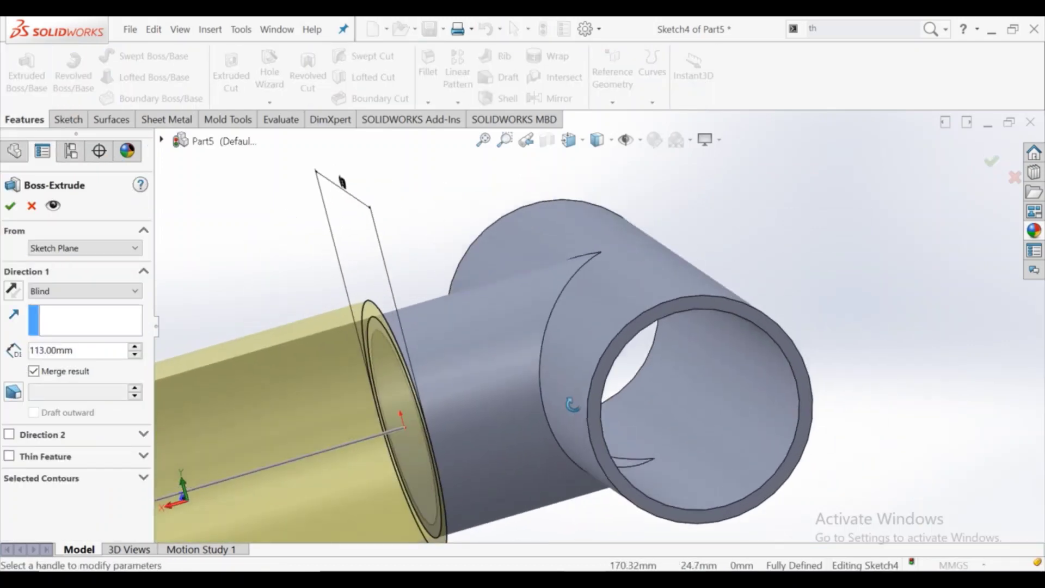
pyautogui.click(13, 290)
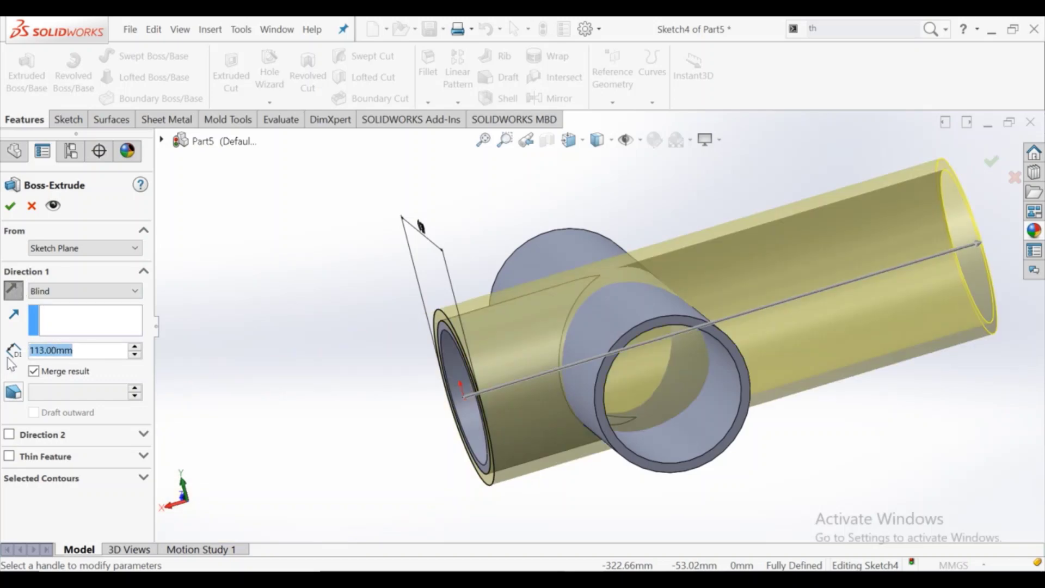
pyautogui.write('5')
pyautogui.press('Return')
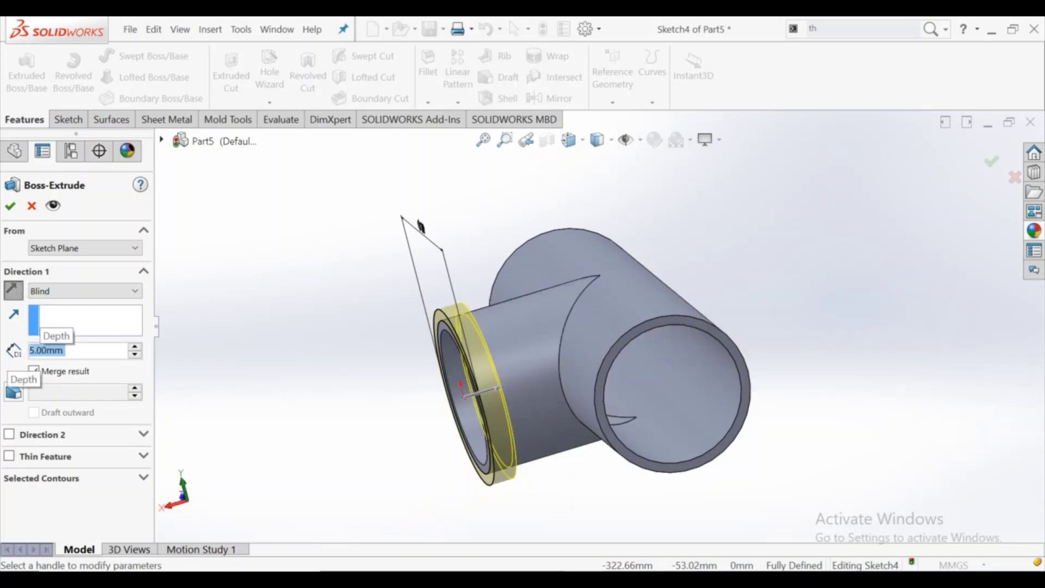
pyautogui.press('Return')
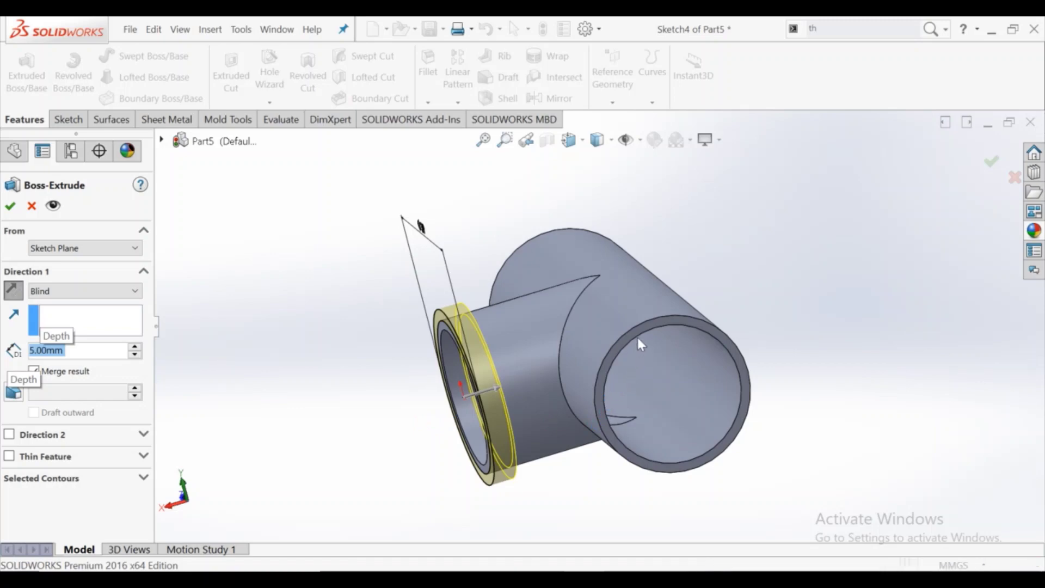
pyautogui.press('Return')
pyautogui.scroll(-3, 642, 343)
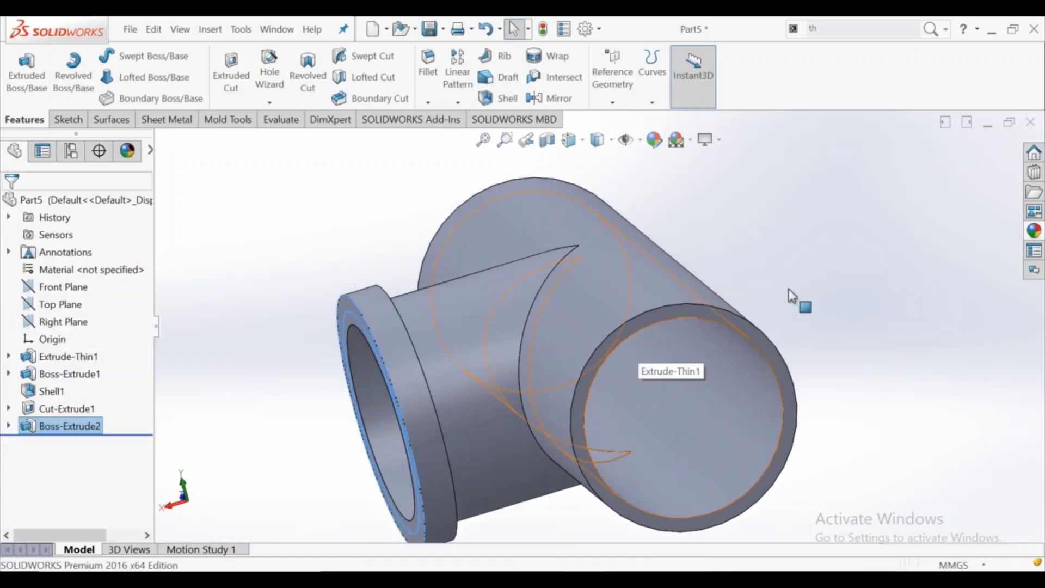
pyautogui.scroll(-2, 751, 288)
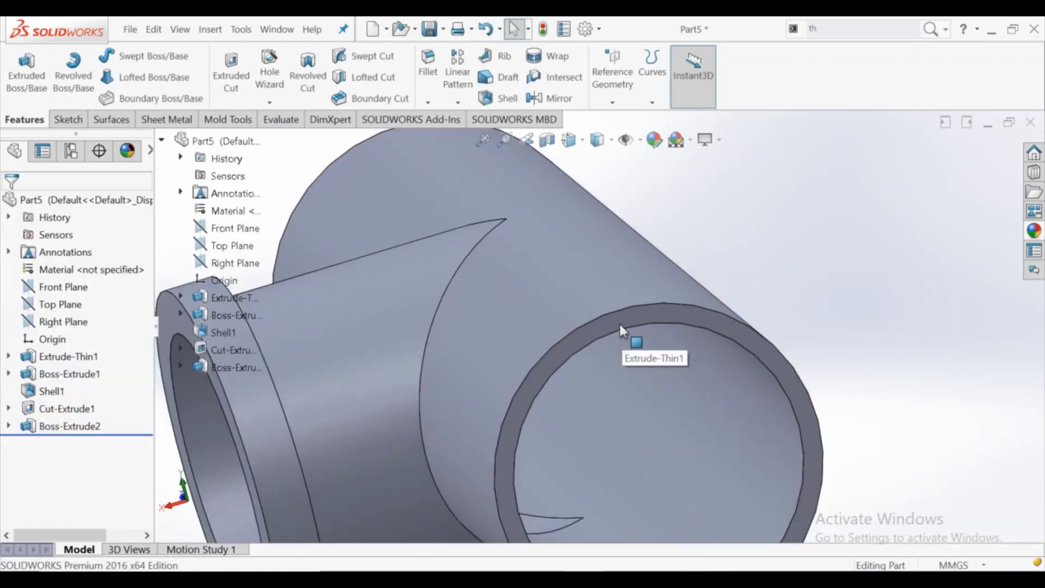
# Sketch on the pipe end face and convert its circular edge into the sketch
pyautogui.click(619, 321)
pyautogui.click(680, 296)
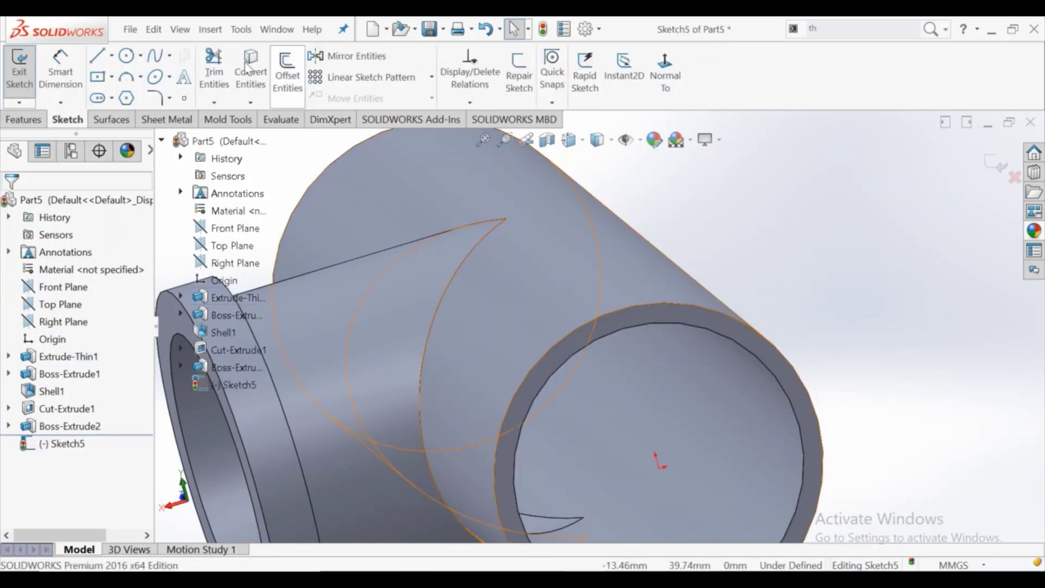
pyautogui.click(259, 66)
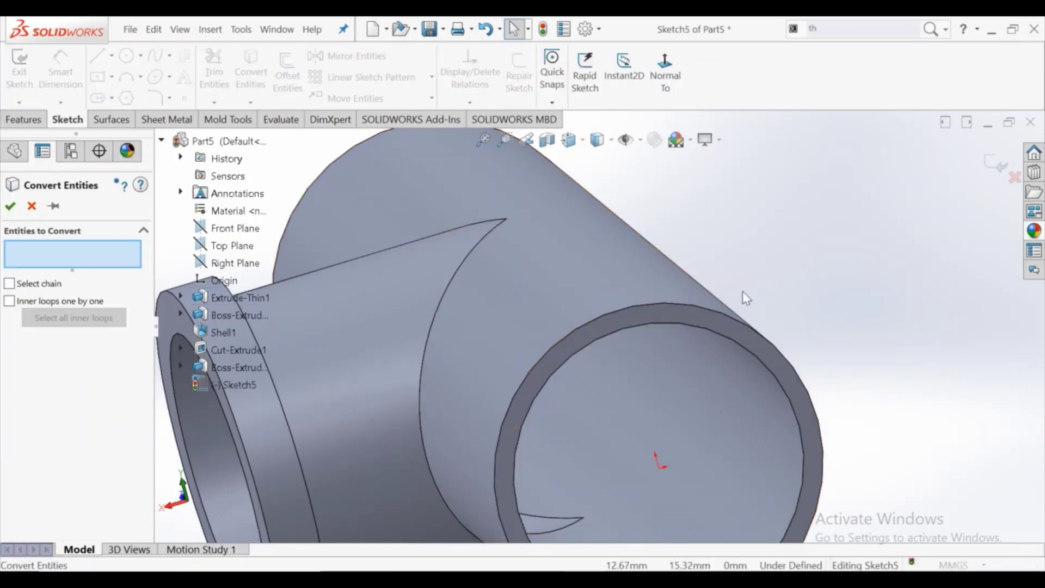
pyautogui.click(756, 329)
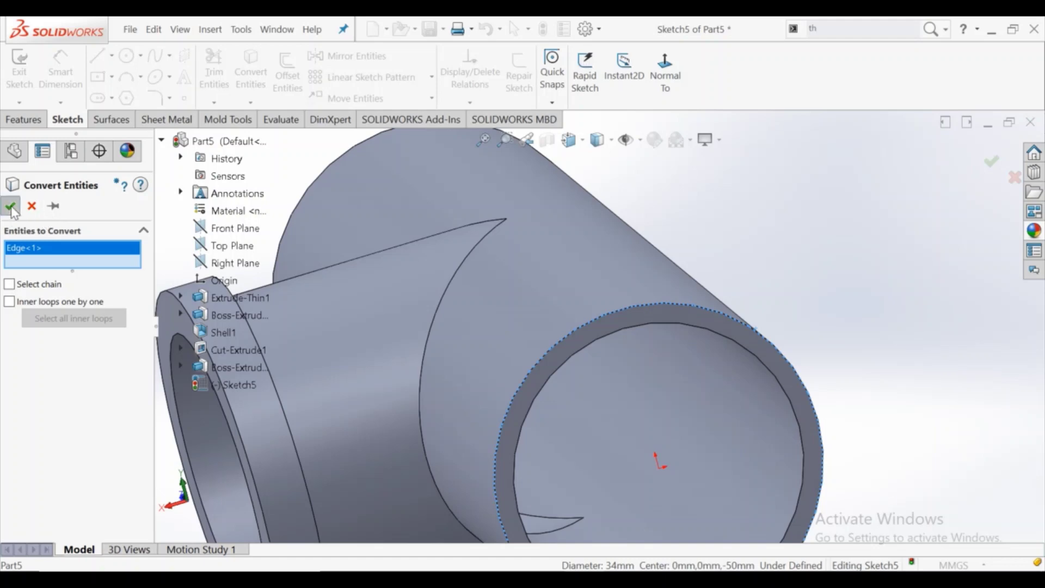
pyautogui.click(11, 206)
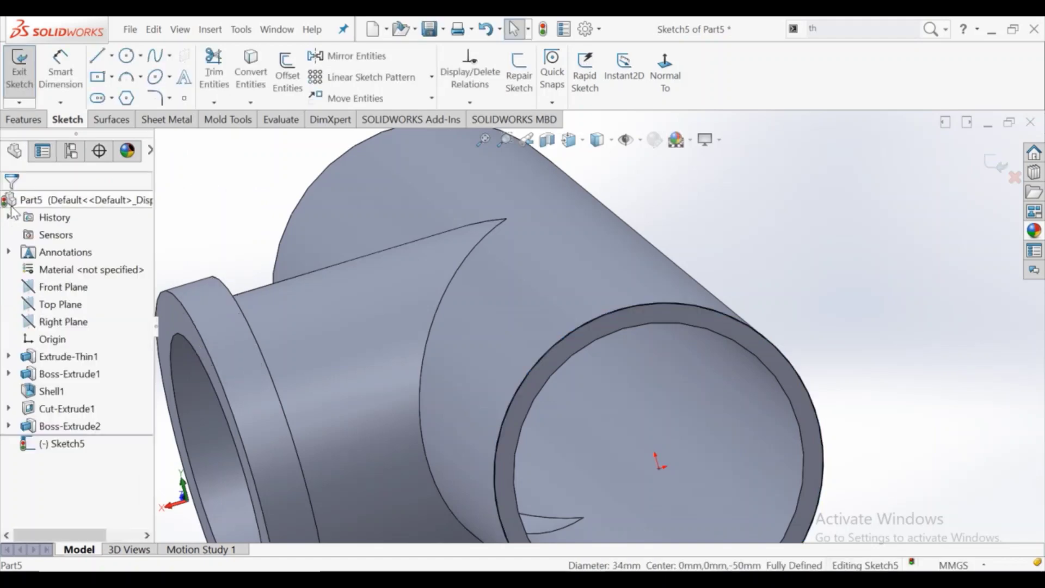
# Draw a circle at the origin around the pipe and dimension it Ø39
pyautogui.click(128, 62)
pyautogui.click(666, 74)
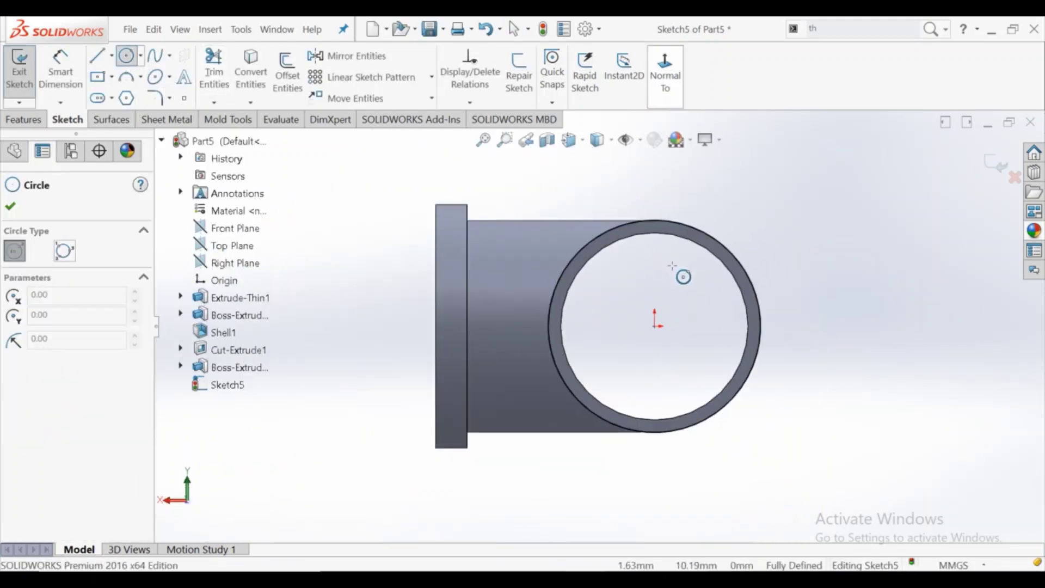
pyautogui.click(655, 326)
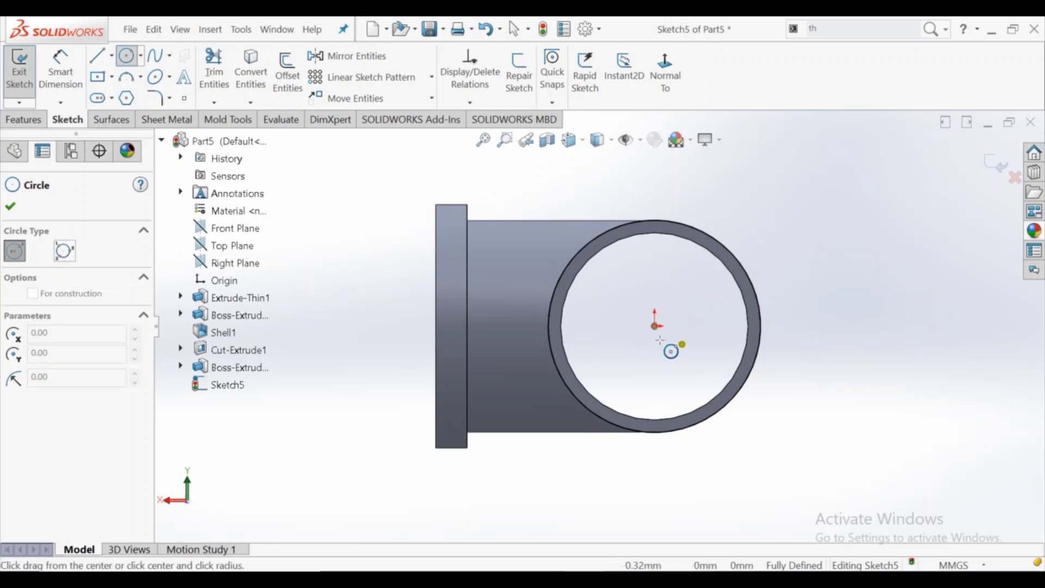
pyautogui.click(684, 469)
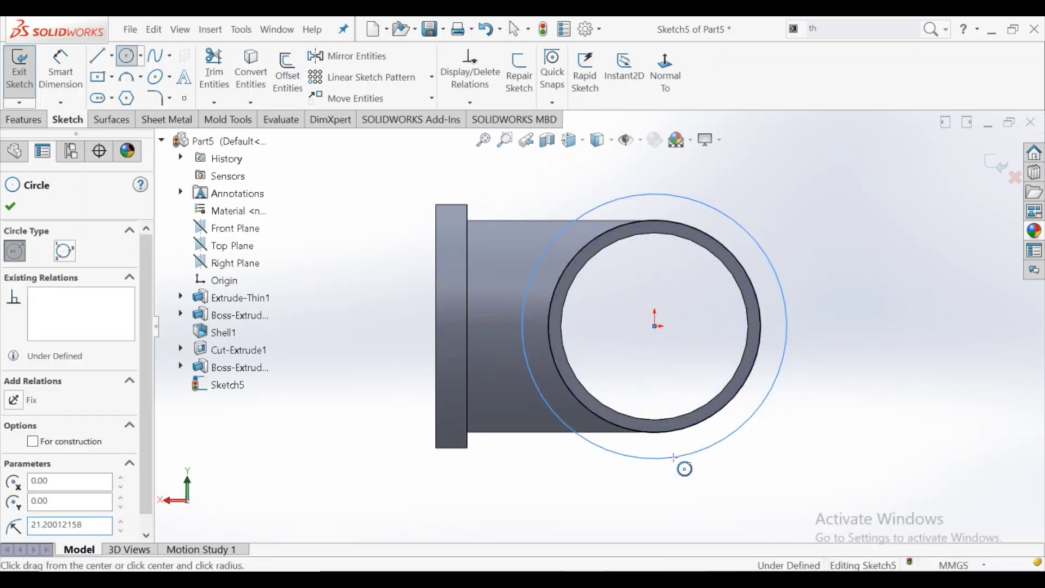
pyautogui.rightClick(673, 353)
pyautogui.click(708, 415)
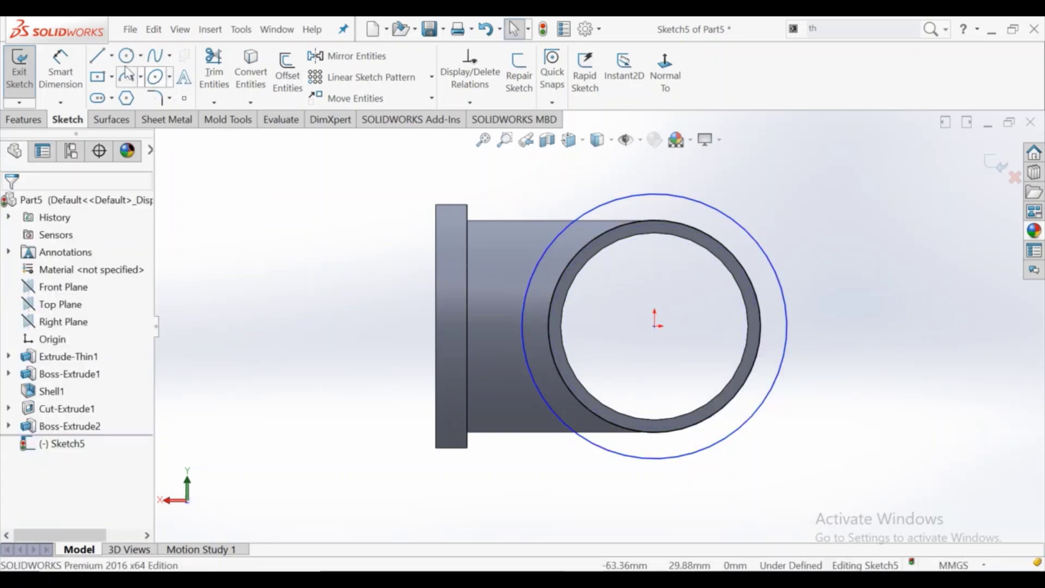
pyautogui.click(60, 68)
pyautogui.click(765, 249)
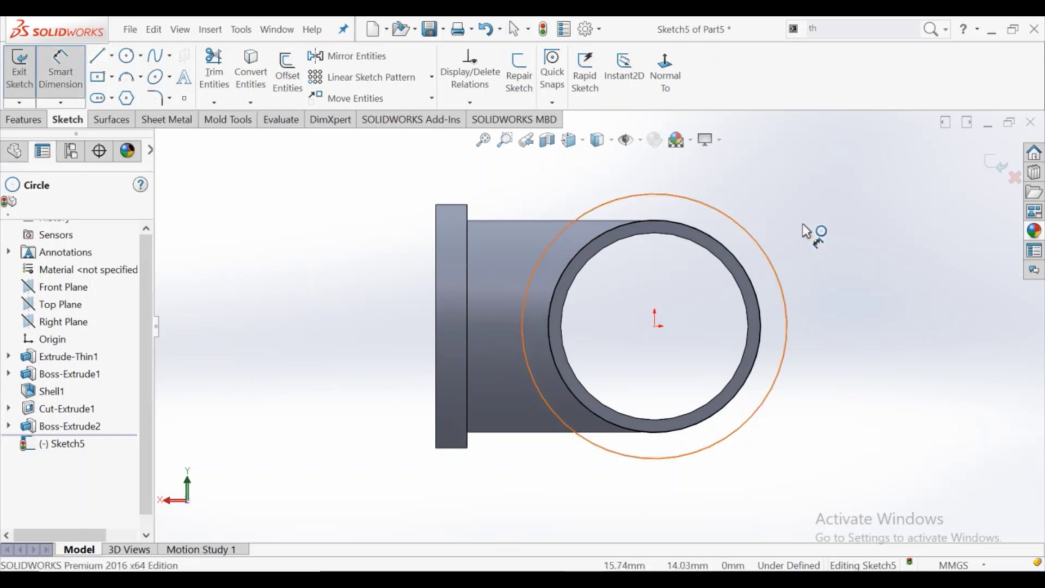
pyautogui.click(822, 293)
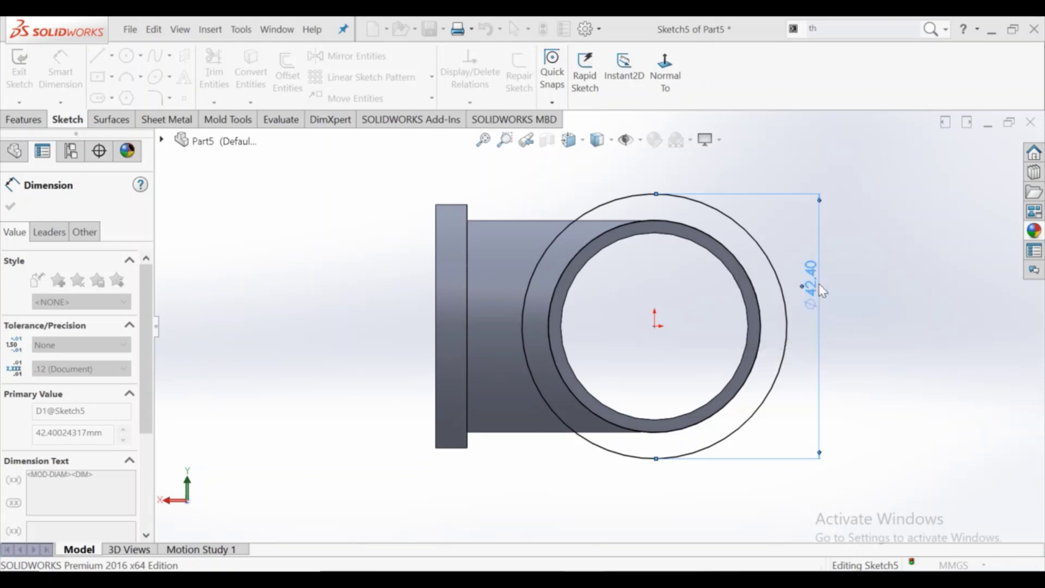
# Extrude the sketch 5 mm in reverse as the first collar ring, Boss-Extrude3
pyautogui.click(24, 119)
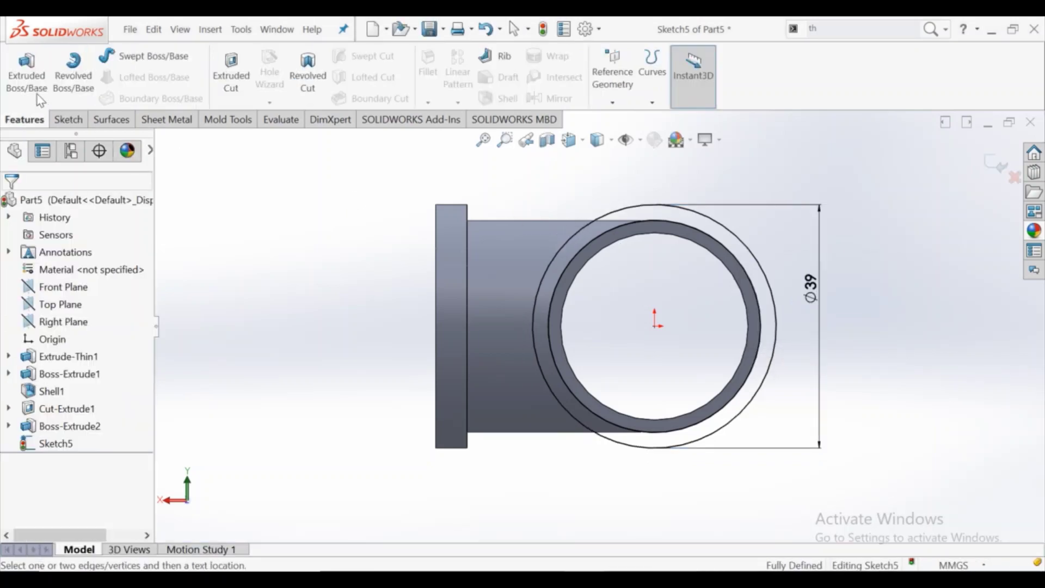
pyautogui.click(40, 99)
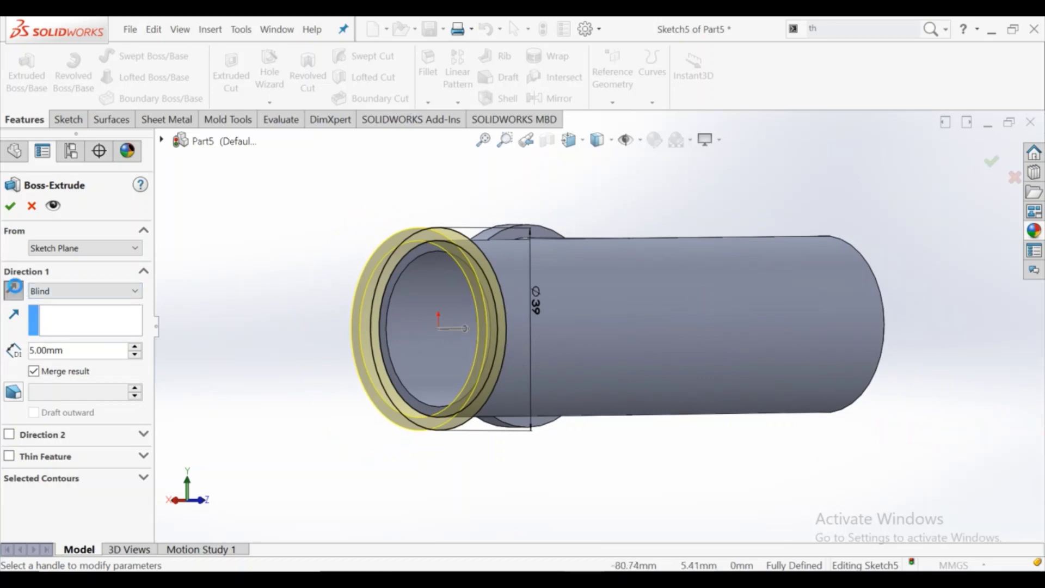
pyautogui.click(13, 289)
pyautogui.click(12, 208)
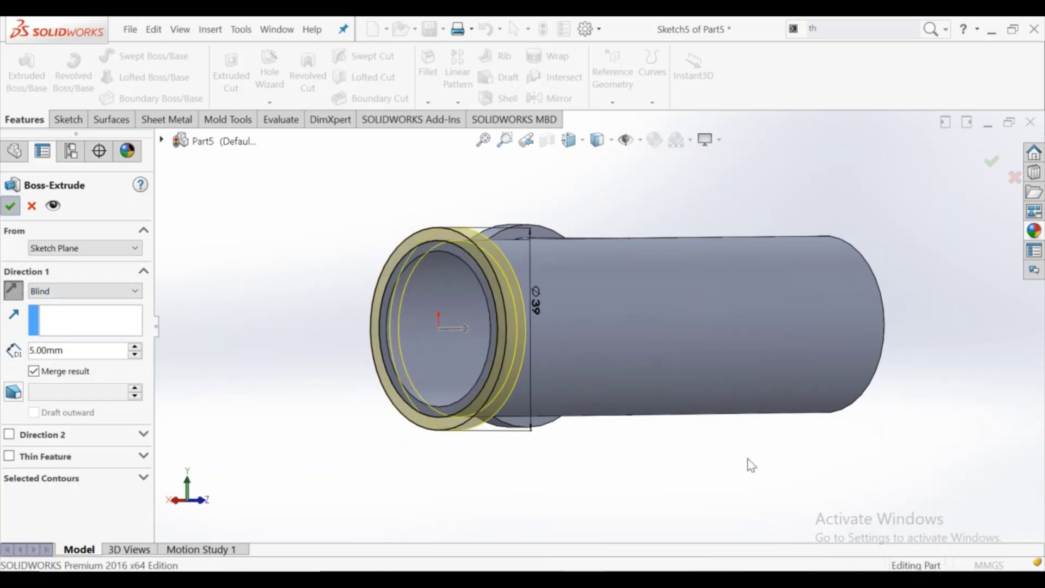
pyautogui.moveTo(751, 466)
pyautogui.mouseDown(button='middle')
pyautogui.moveTo(703, 467)
pyautogui.moveTo(672, 482)
pyautogui.mouseUp(button='middle')
pyautogui.scroll(-5, 603, 296)
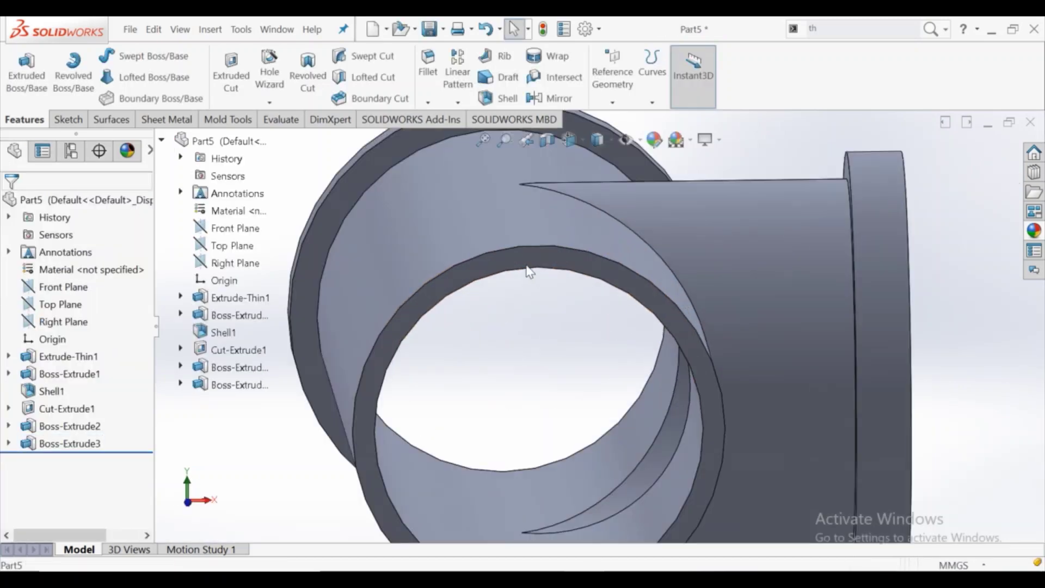
pyautogui.click(528, 270)
# Sketch on the opposite pipe end and convert its 34 mm circular edge
pyautogui.click(577, 227)
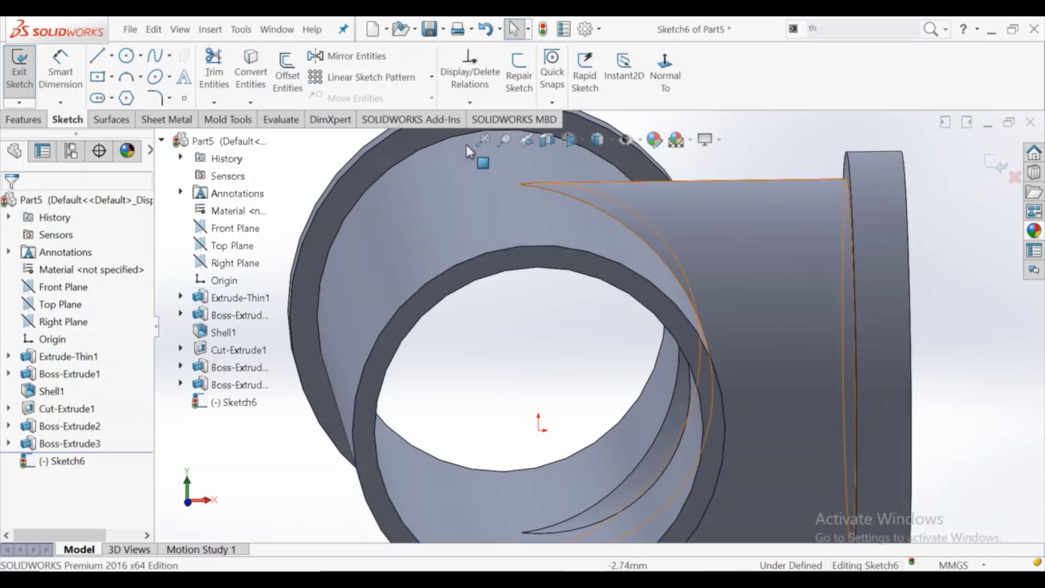
pyautogui.click(250, 77)
pyautogui.click(449, 266)
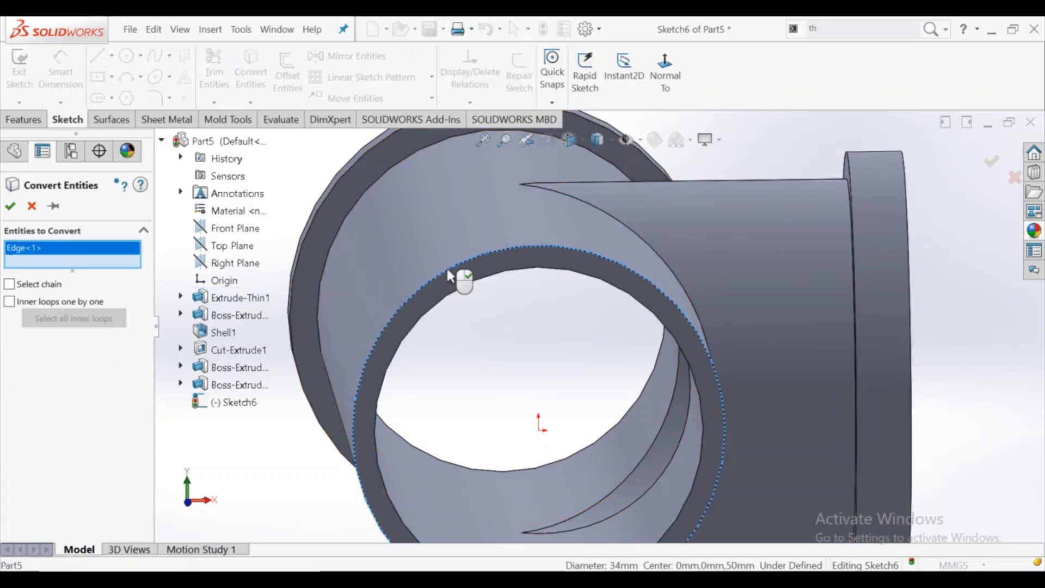
pyautogui.click(10, 206)
pyautogui.press('f')
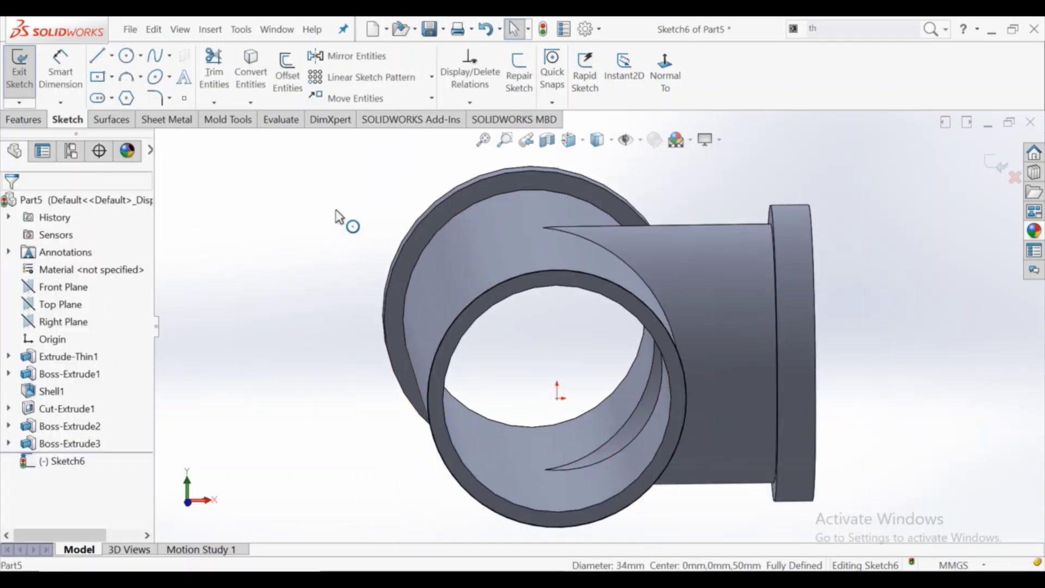
# Draw a circle at the origin around the pipe and dimension it 39.0 mm
pyautogui.click(136, 58)
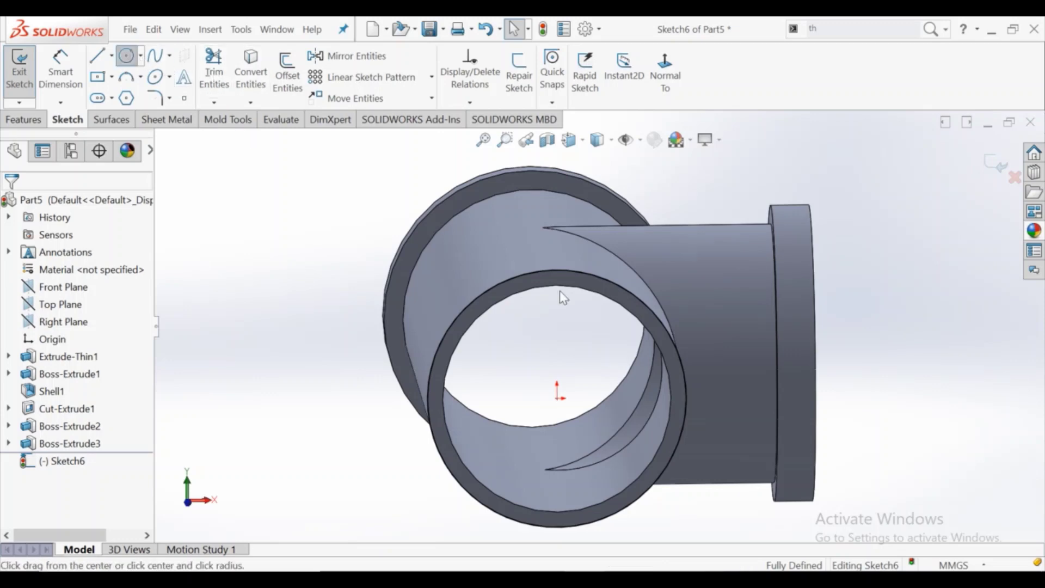
pyautogui.click(557, 397)
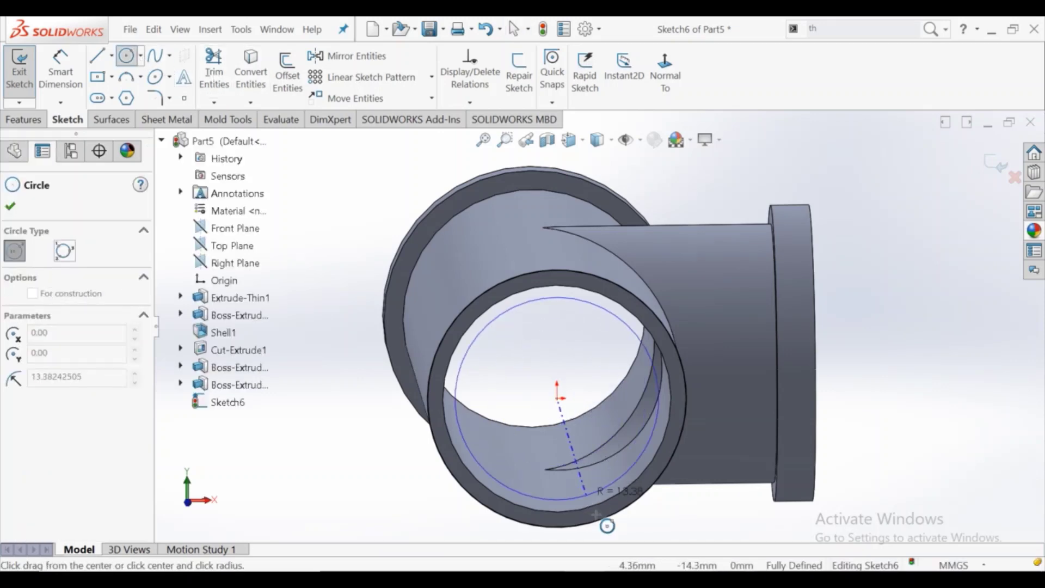
pyautogui.click(631, 526)
pyautogui.click(75, 92)
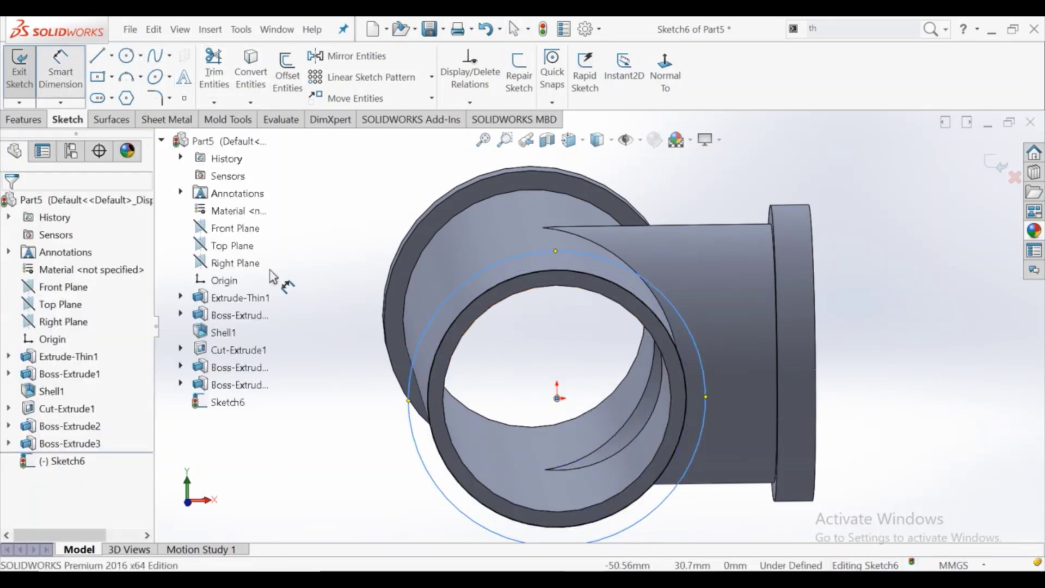
pyautogui.click(389, 450)
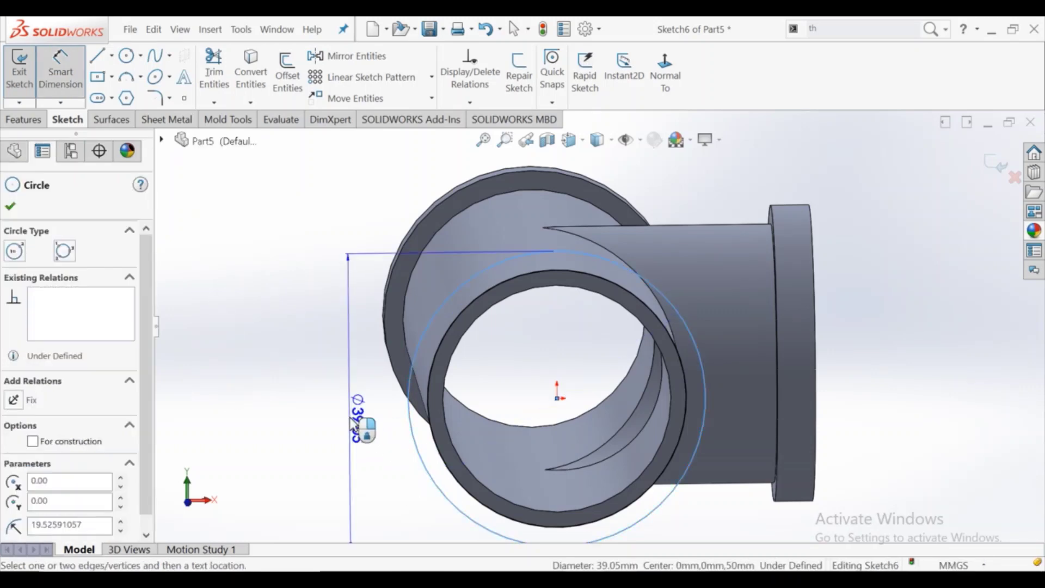
pyautogui.click(355, 424)
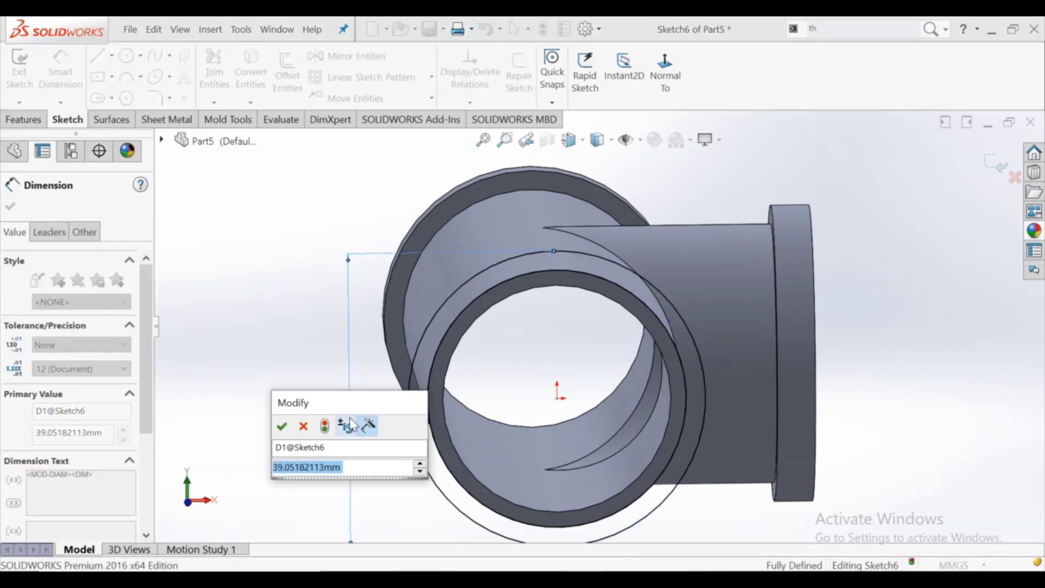
pyautogui.write('39.0')
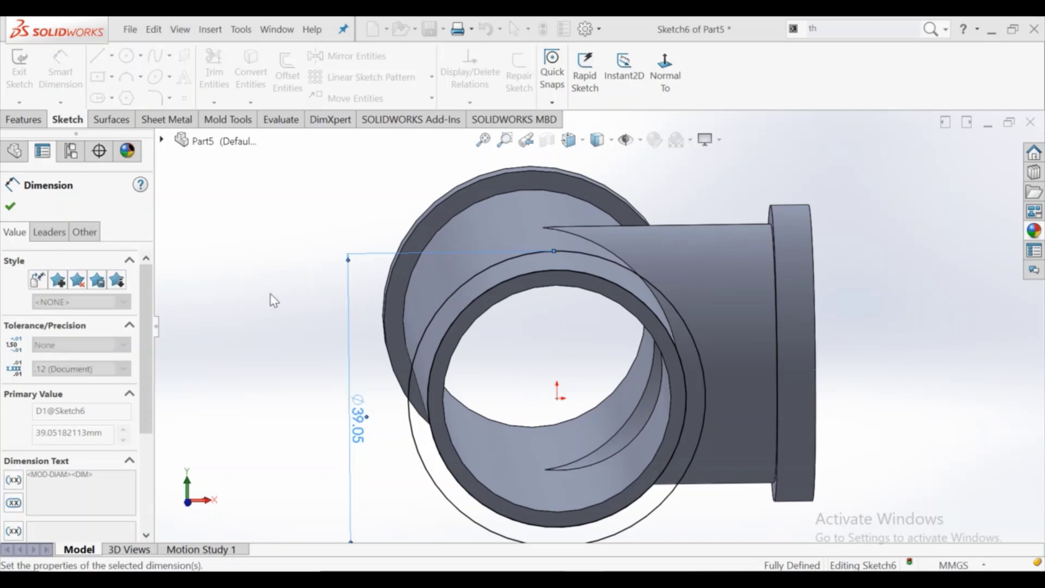
# Extrude the sketch 5 mm in reverse as the second collar ring, Boss-Extrude4
pyautogui.click(24, 121)
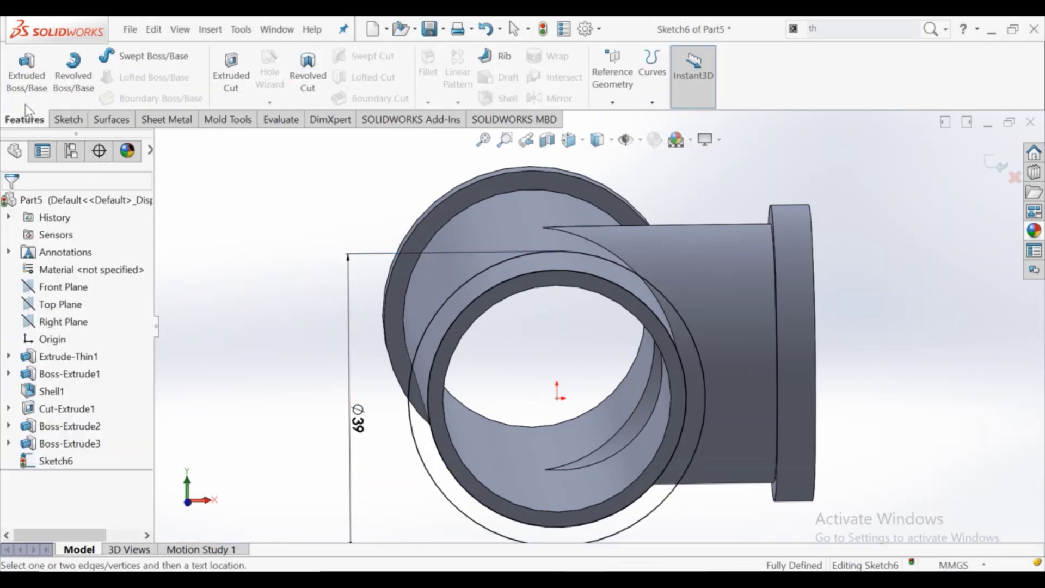
pyautogui.click(26, 94)
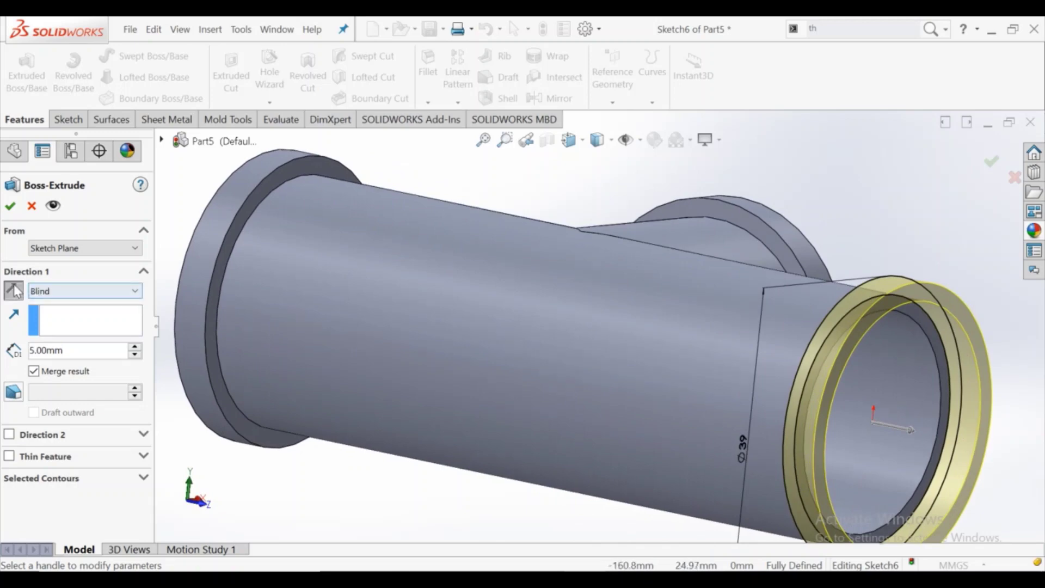
pyautogui.click(15, 291)
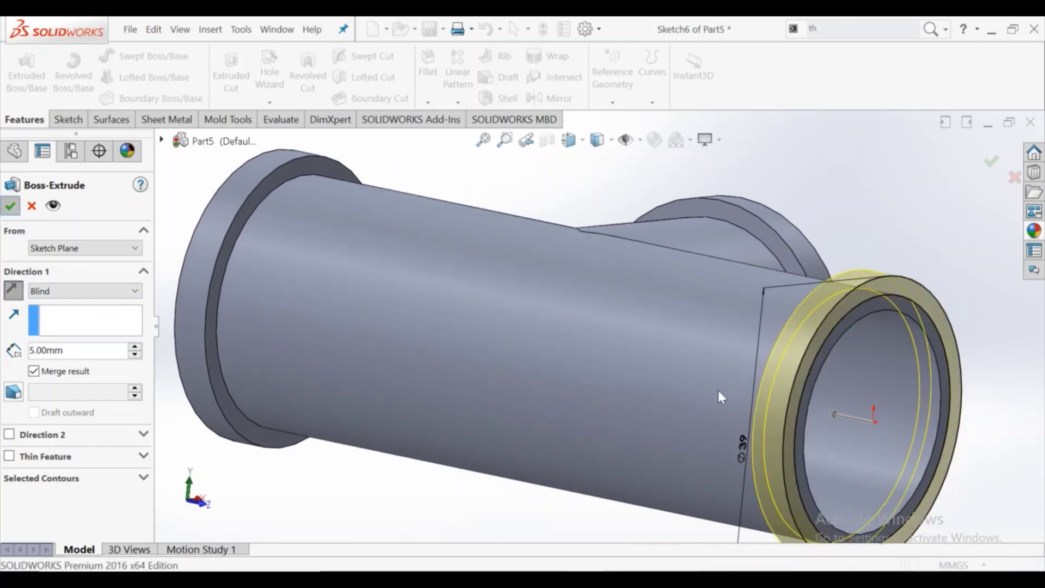
pyautogui.press('Return')
pyautogui.moveTo(718, 390); pyautogui.dragTo(592, 407, button='middle')
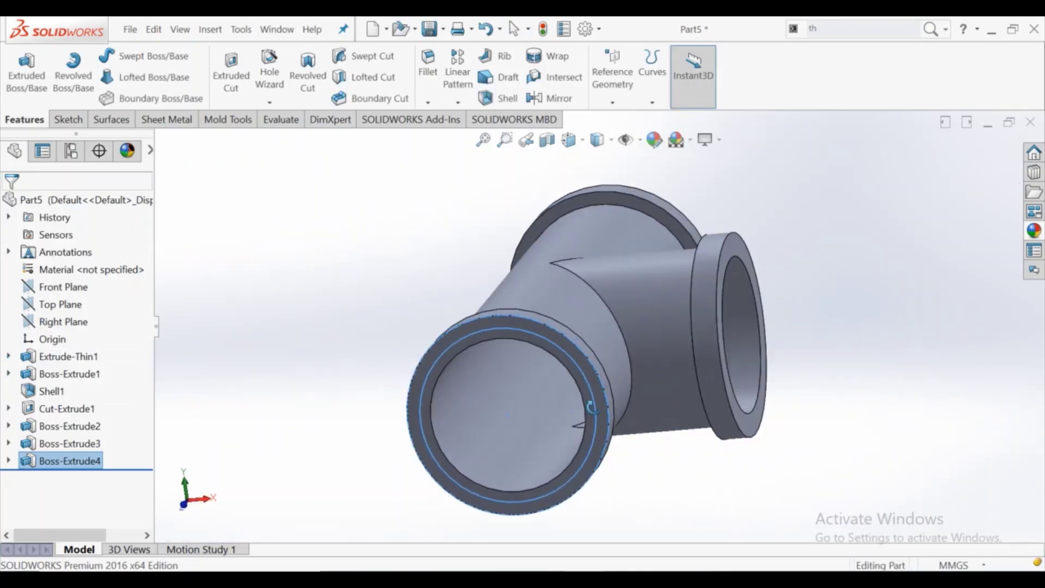
# Fillet both branch-to-main-pipe junction edges with a 5 mm radius
pyautogui.click(828, 355)
pyautogui.scroll(-3, 669, 278)
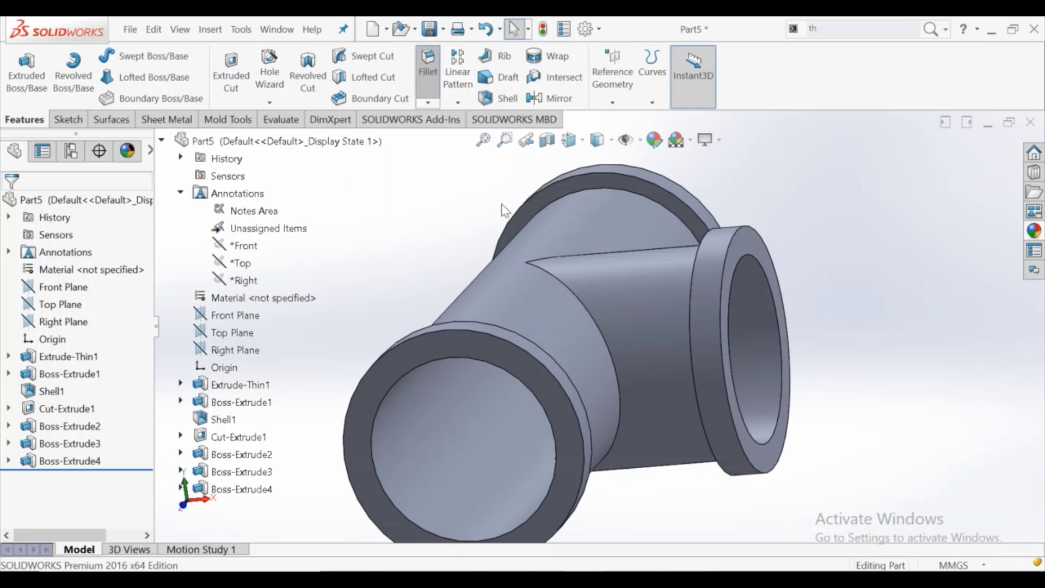
pyautogui.click(551, 276)
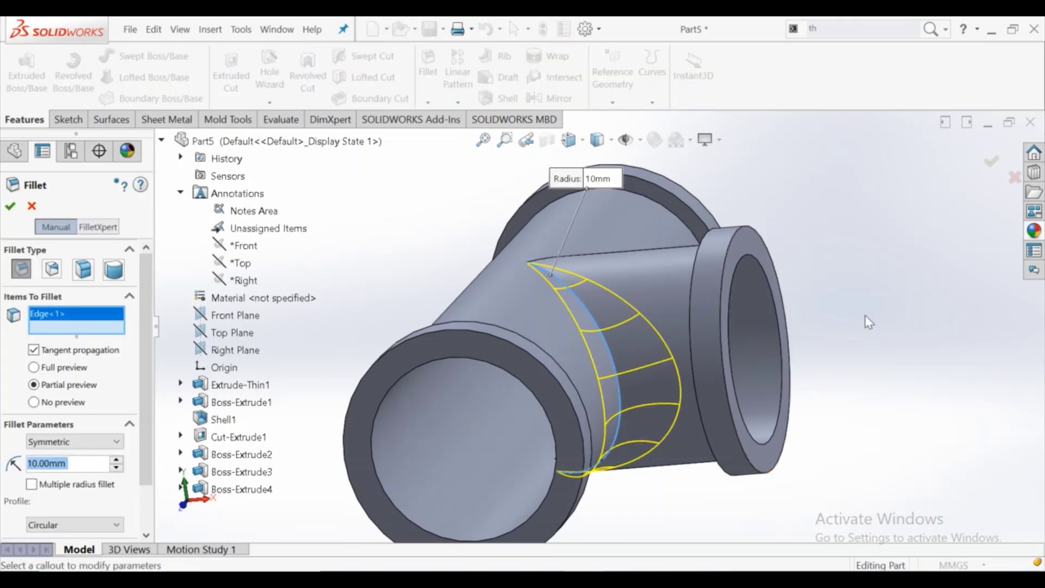
pyautogui.moveTo(869, 322); pyautogui.dragTo(607, 306, button='middle')
pyautogui.click(606, 306)
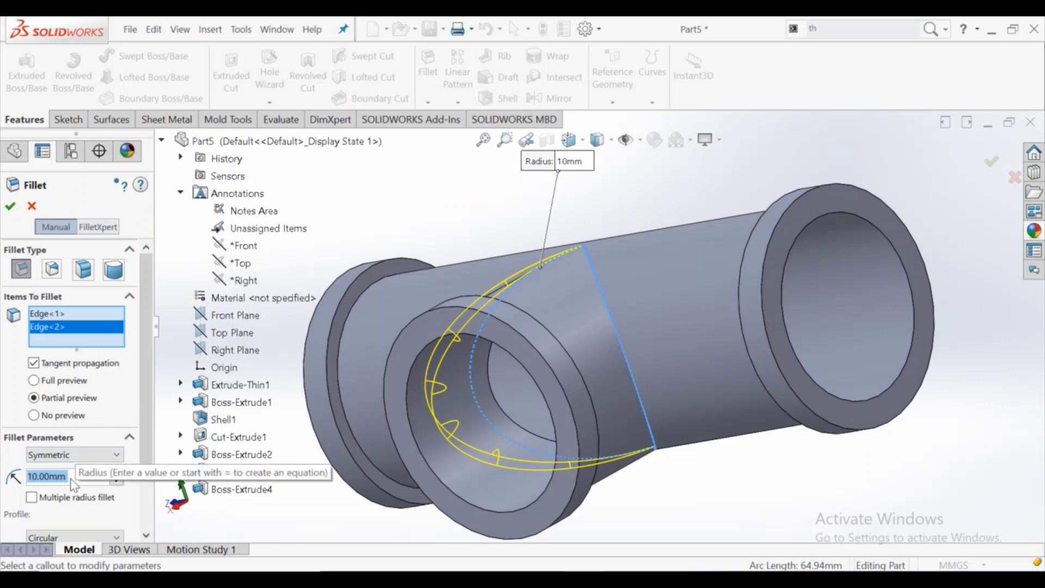
pyautogui.write('5')
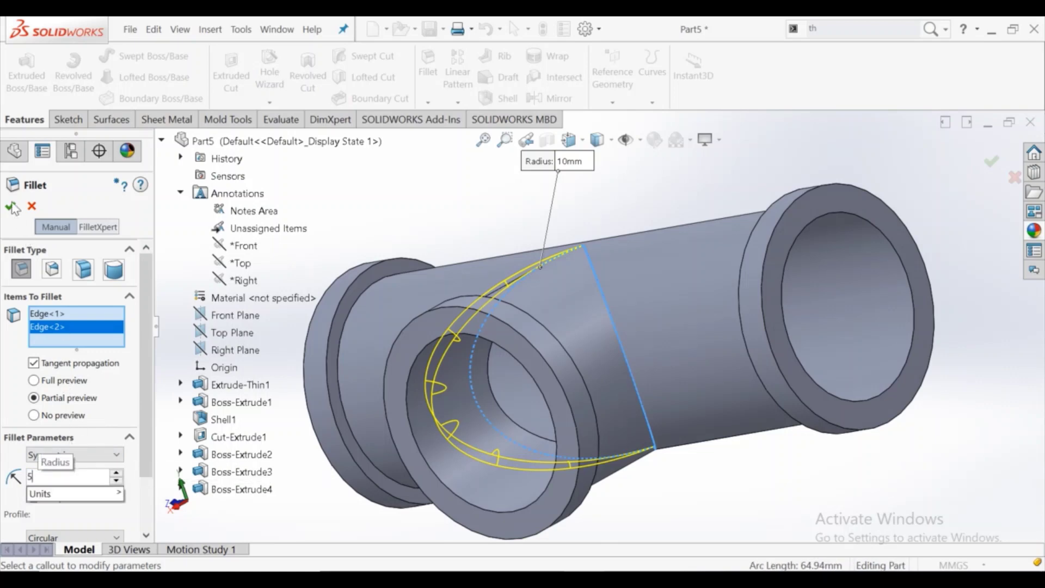
pyautogui.press('Return')
pyautogui.click(12, 207)
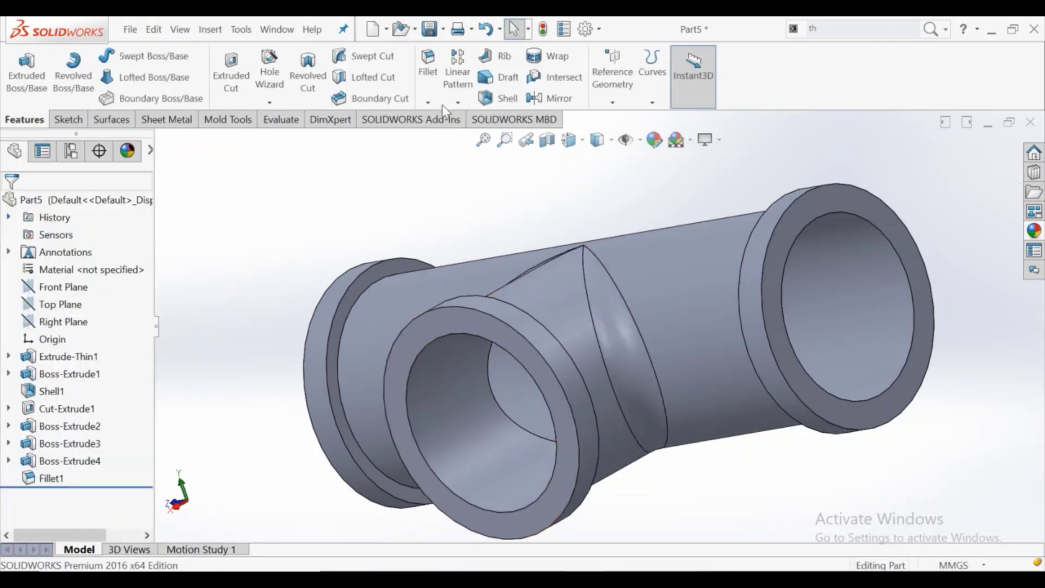
# Start a 2 mm fillet and select the left and right collar edges
pyautogui.press('Return')
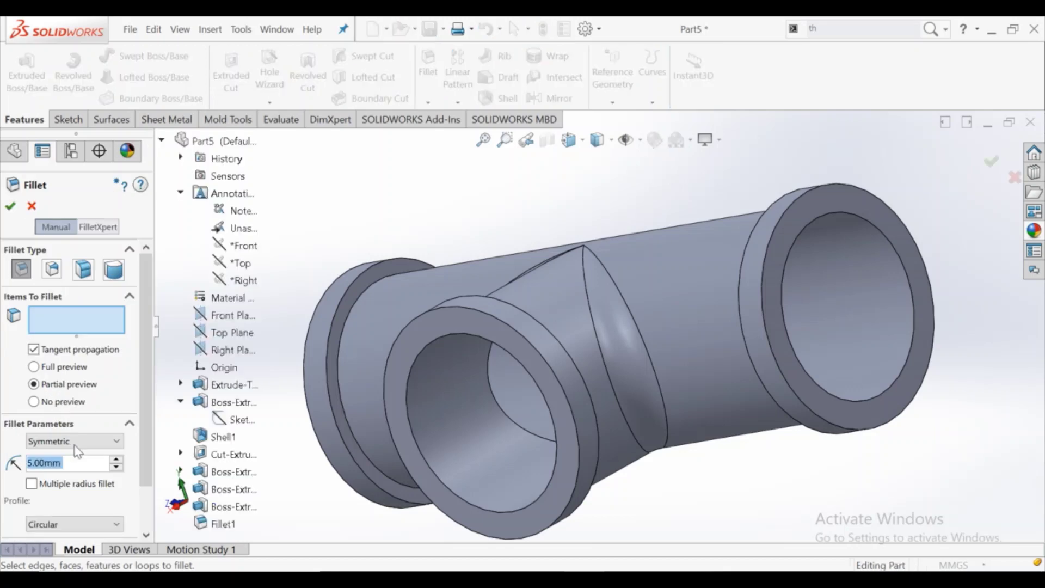
pyautogui.write('2')
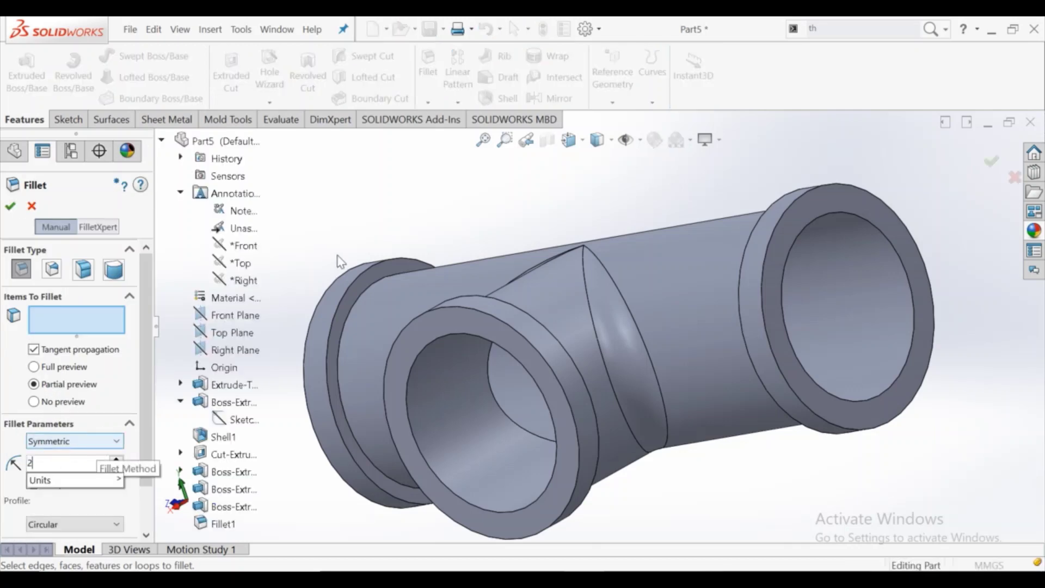
pyautogui.click(387, 275)
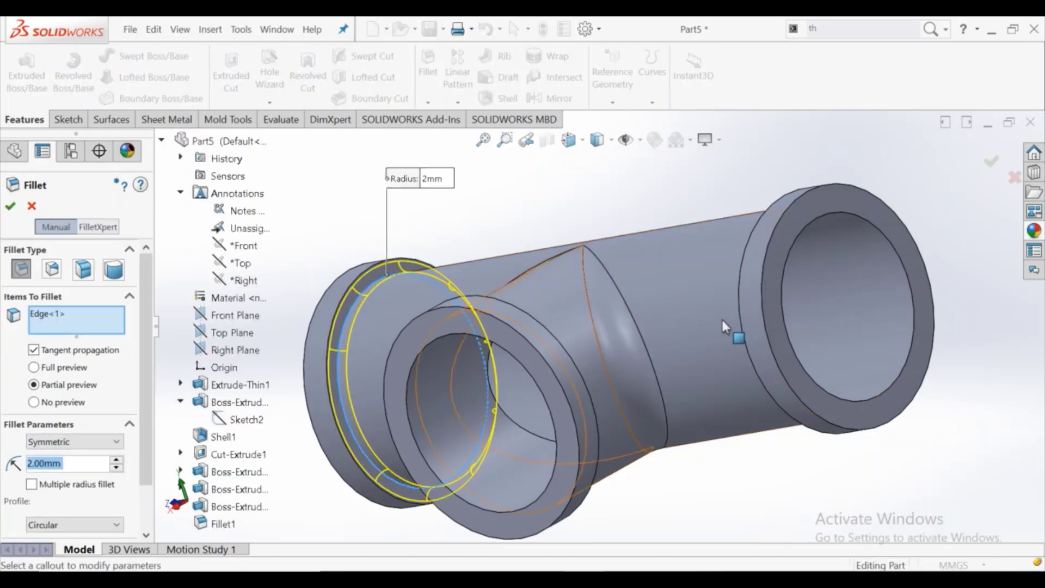
pyautogui.moveTo(722, 319)
pyautogui.mouseDown(button='middle')
pyautogui.moveTo(827, 387)
pyautogui.moveTo(896, 292)
pyautogui.mouseUp(button='middle')
pyautogui.scroll(-5, 854, 268)
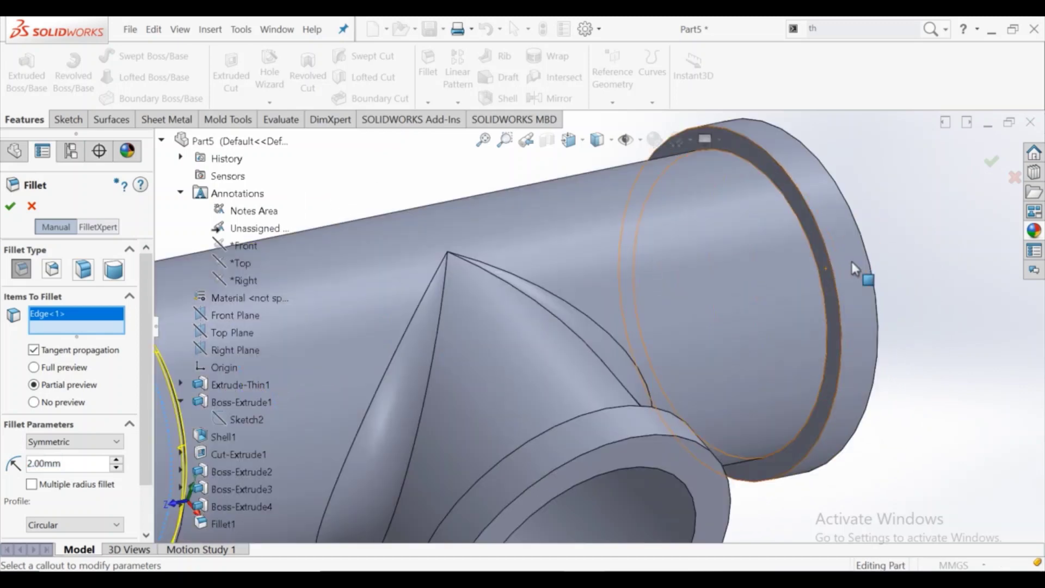
pyautogui.click(799, 229)
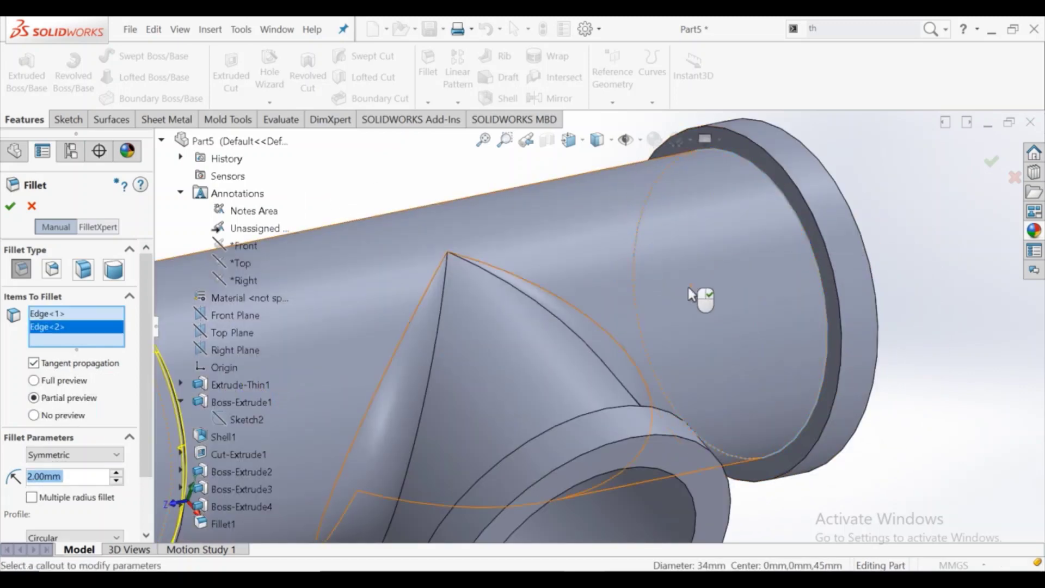
pyautogui.moveTo(688, 286)
pyautogui.mouseDown(button='middle')
pyautogui.moveTo(739, 314)
pyautogui.moveTo(782, 369)
pyautogui.mouseUp(button='middle')
pyautogui.scroll(-5, 872, 507)
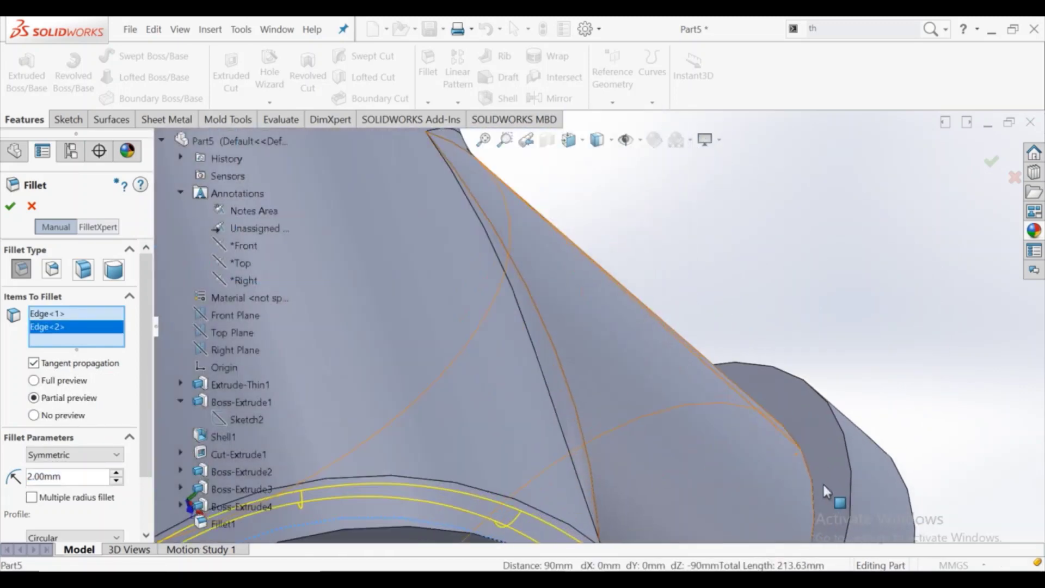
pyautogui.click(807, 472)
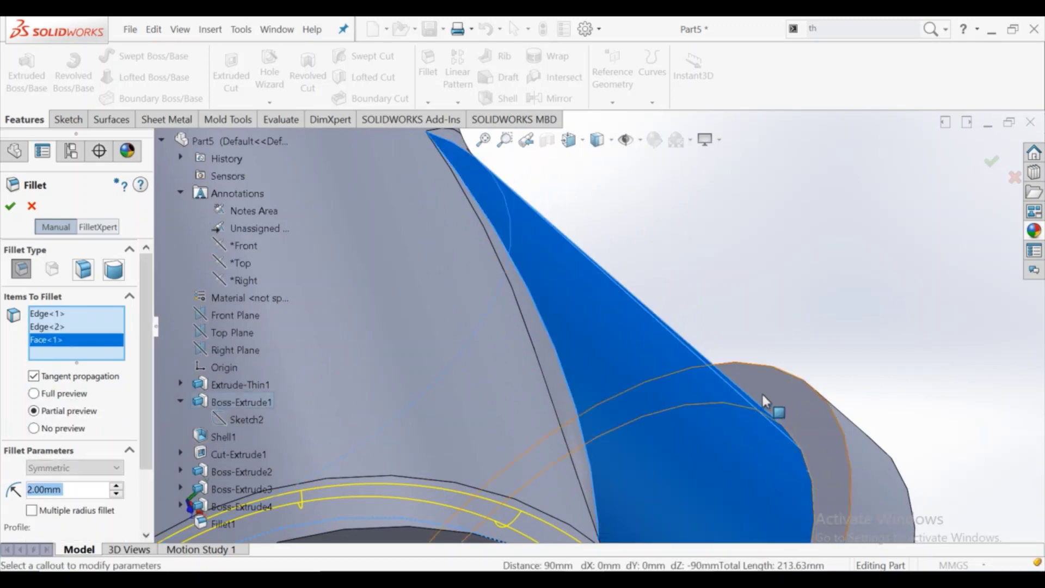
pyautogui.scroll(3, 762, 391)
# Remove the wrongly picked face, add the branch collar edge, and apply the 2 mm fillet
pyautogui.rightClick(82, 339)
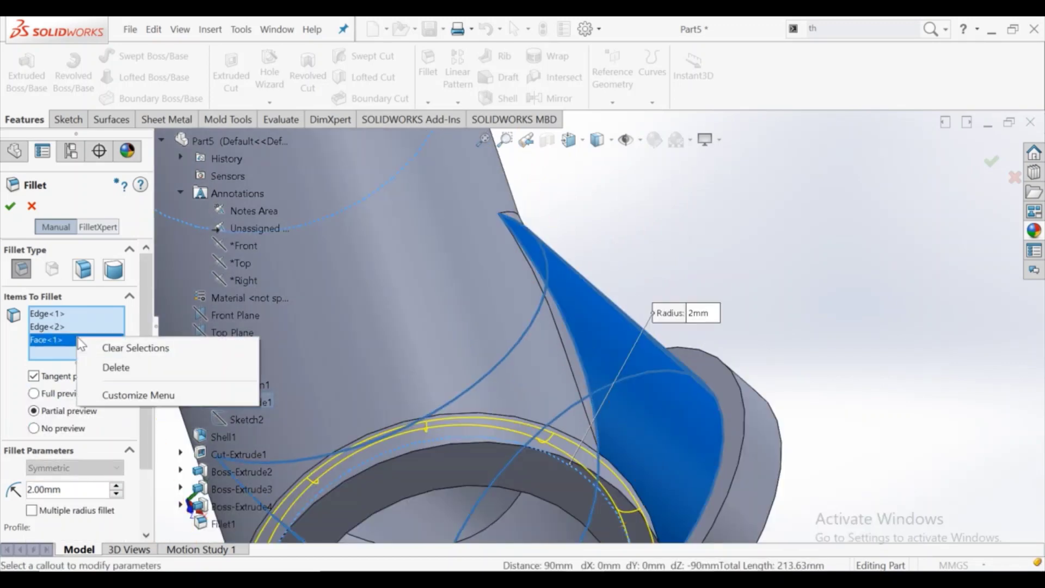
pyautogui.click(114, 366)
pyautogui.scroll(3, 587, 391)
pyautogui.moveTo(636, 370); pyautogui.dragTo(678, 214, button='middle')
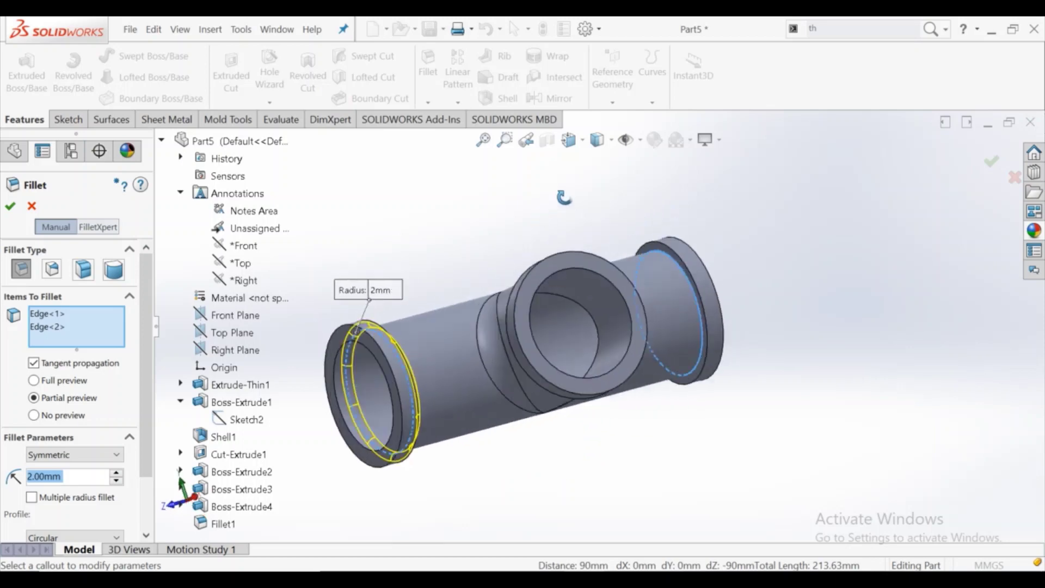
pyautogui.scroll(-3, 582, 274)
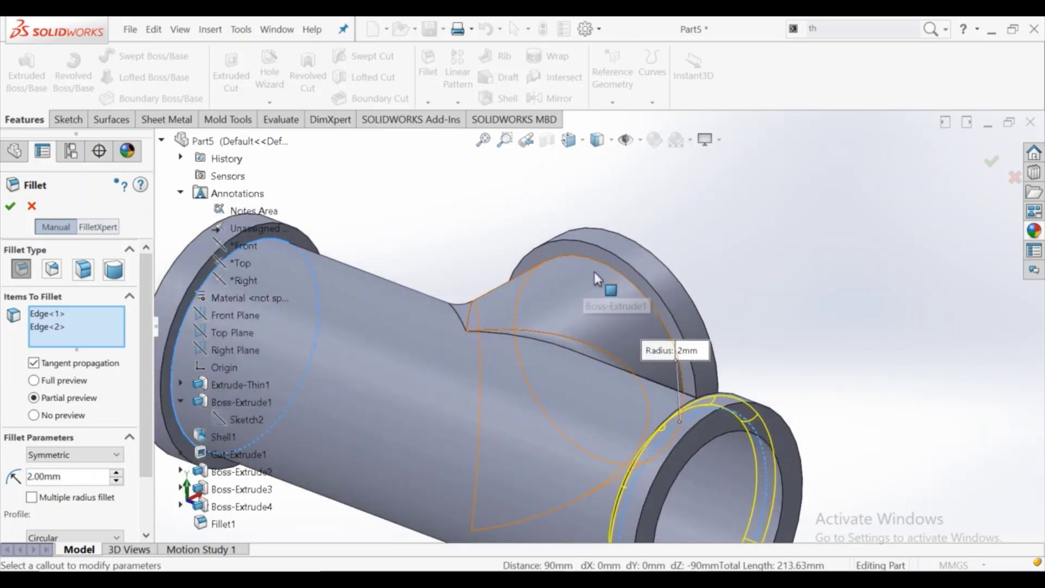
pyautogui.click(615, 275)
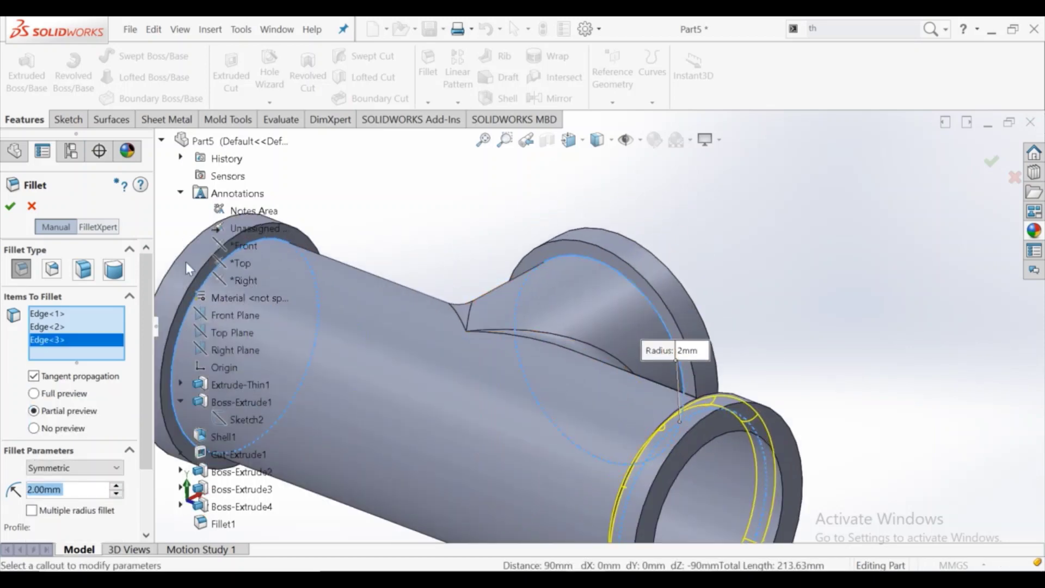
pyautogui.click(11, 209)
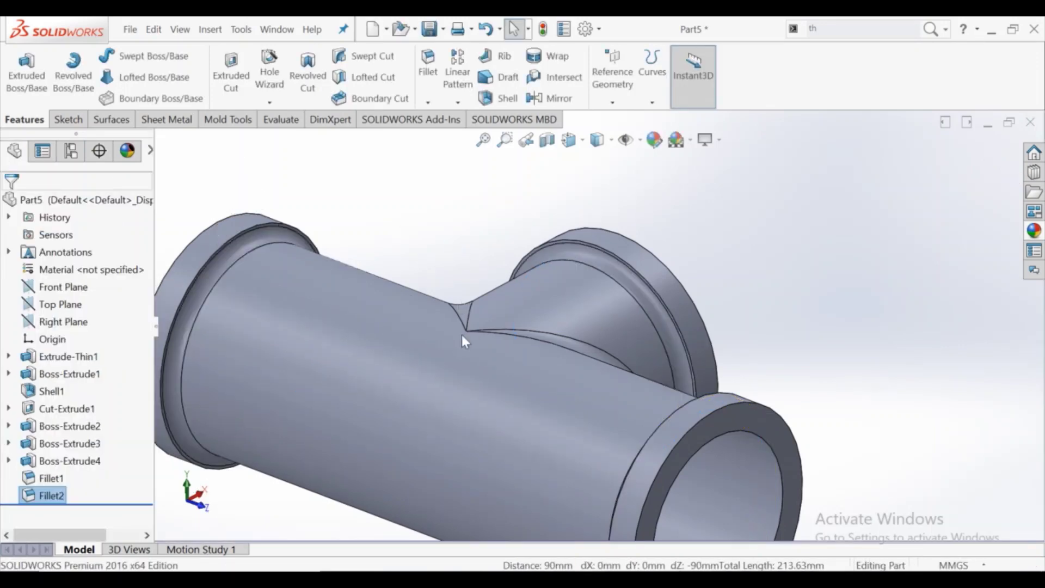
pyautogui.scroll(5, 479, 339)
pyautogui.moveTo(499, 344)
pyautogui.mouseDown(button='middle')
pyautogui.moveTo(422, 315)
pyautogui.moveTo(326, 343)
pyautogui.moveTo(404, 376)
pyautogui.moveTo(564, 384)
pyautogui.moveTo(632, 372)
pyautogui.mouseUp(button='middle')
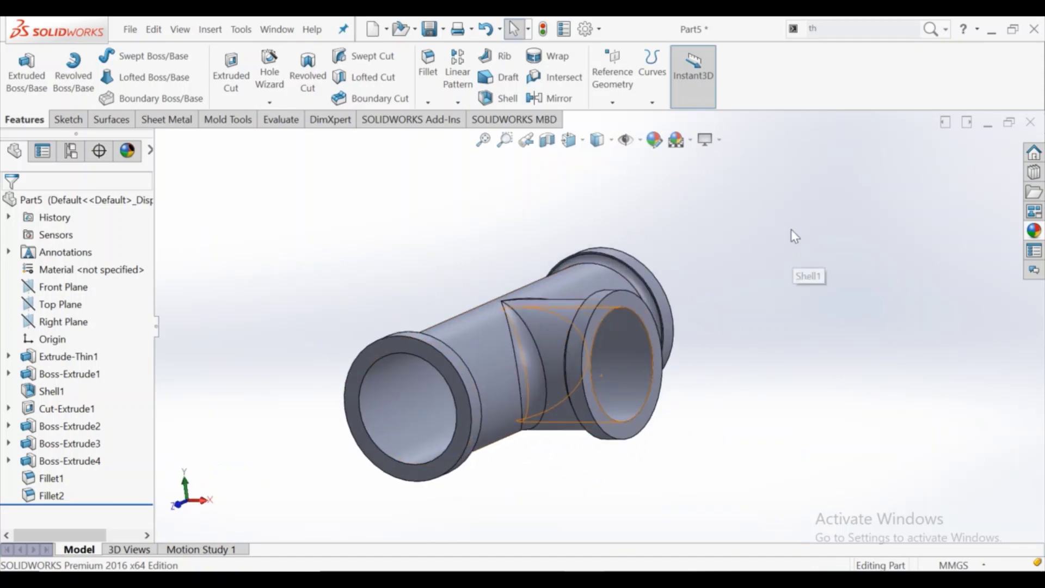
pyautogui.click(854, 34)
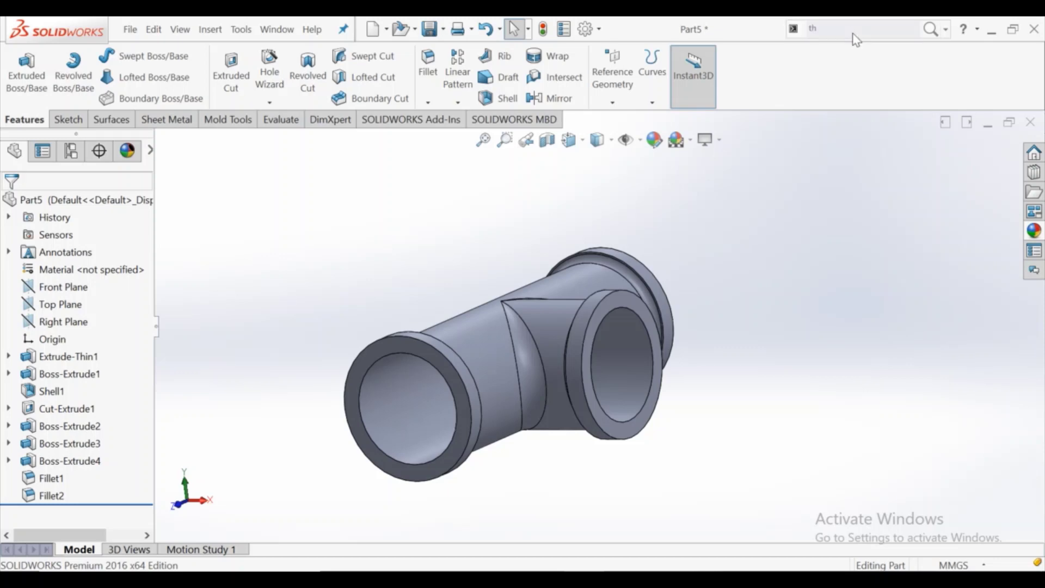
# Thread the left opening's inner edge 10 mm deep with a 1 mm offset
pyautogui.press('Return')
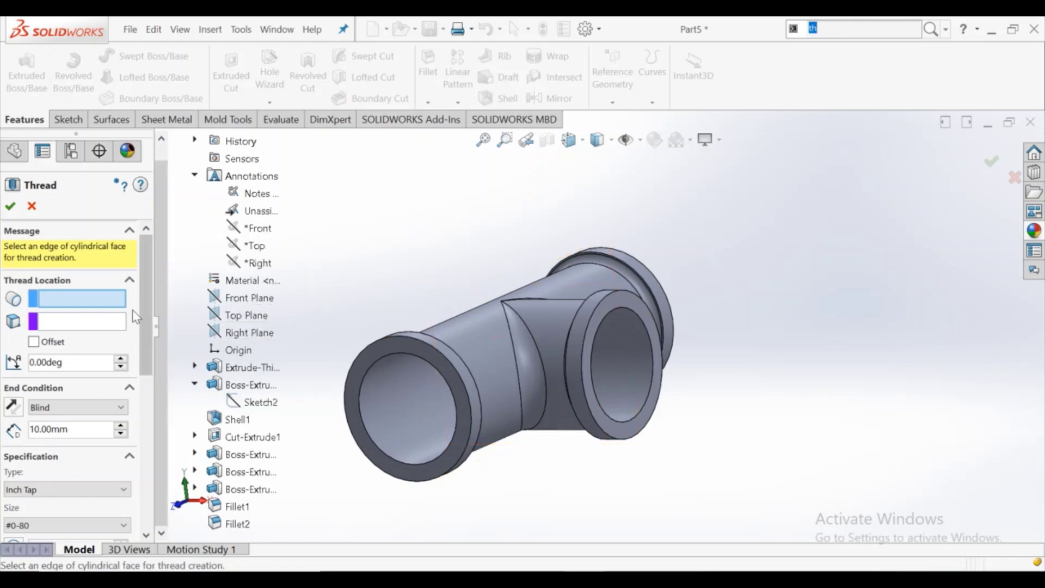
pyautogui.scroll(3, 381, 377)
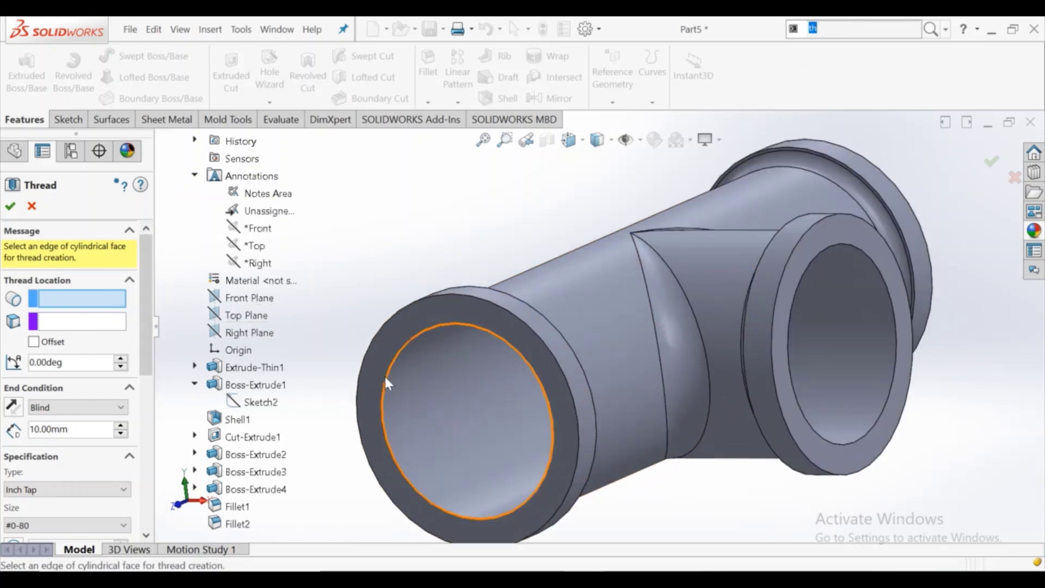
pyautogui.click(423, 337)
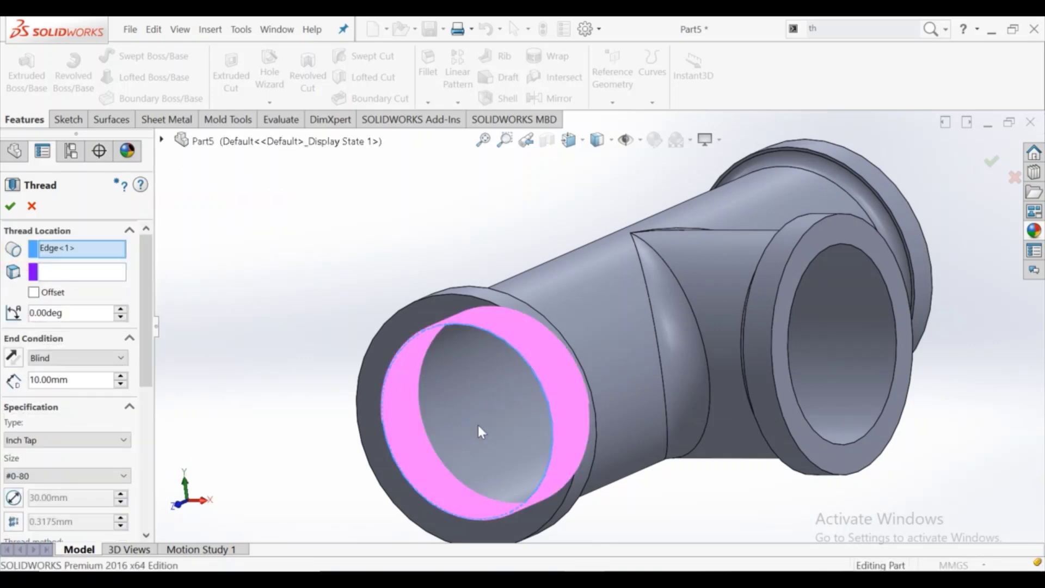
pyautogui.moveTo(478, 422); pyautogui.dragTo(445, 385, button='middle')
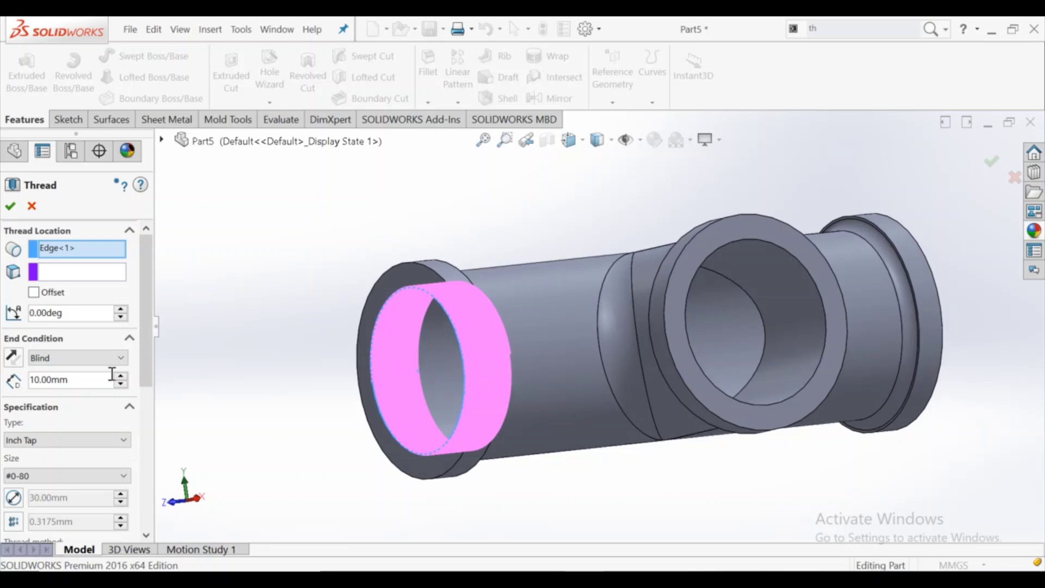
pyautogui.click(53, 295)
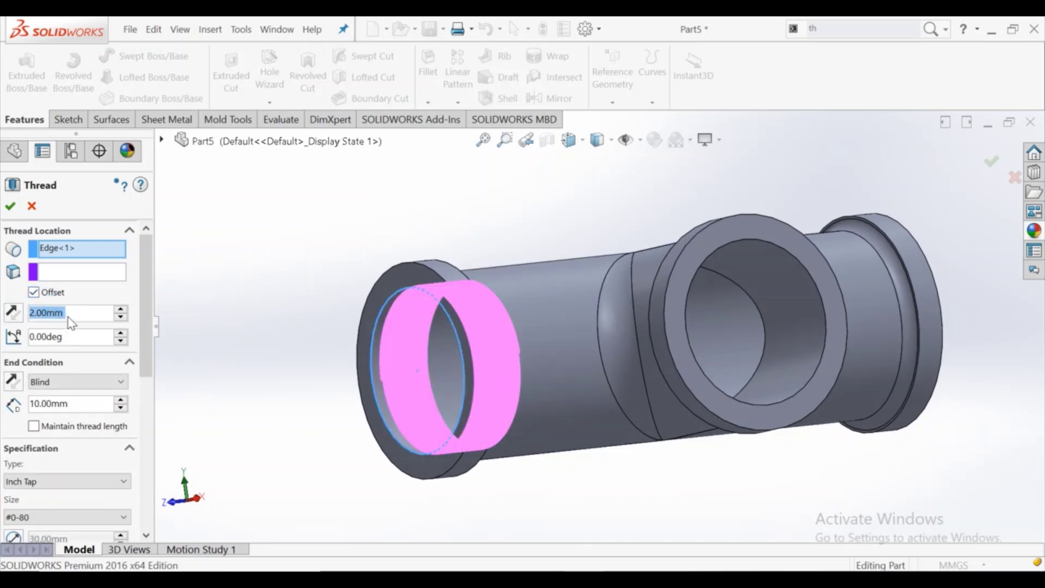
pyautogui.write('1')
pyautogui.press('Return')
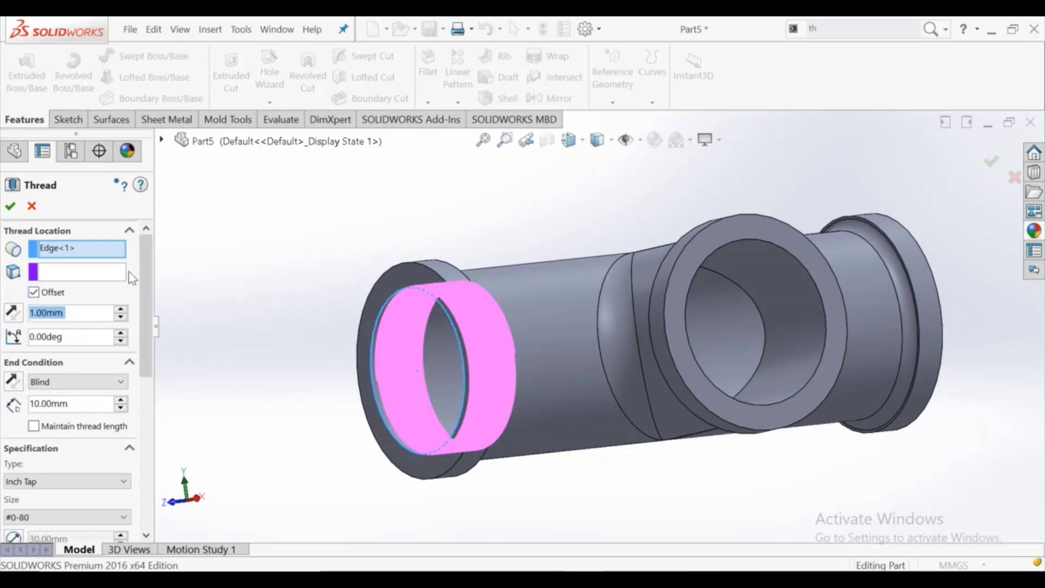
pyautogui.click(12, 208)
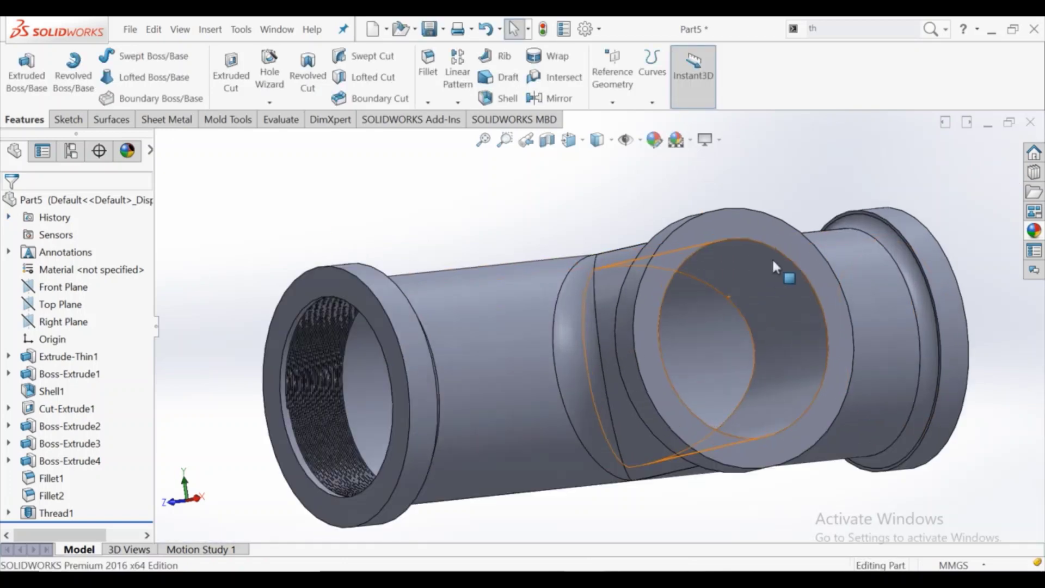
pyautogui.scroll(-3, 772, 257)
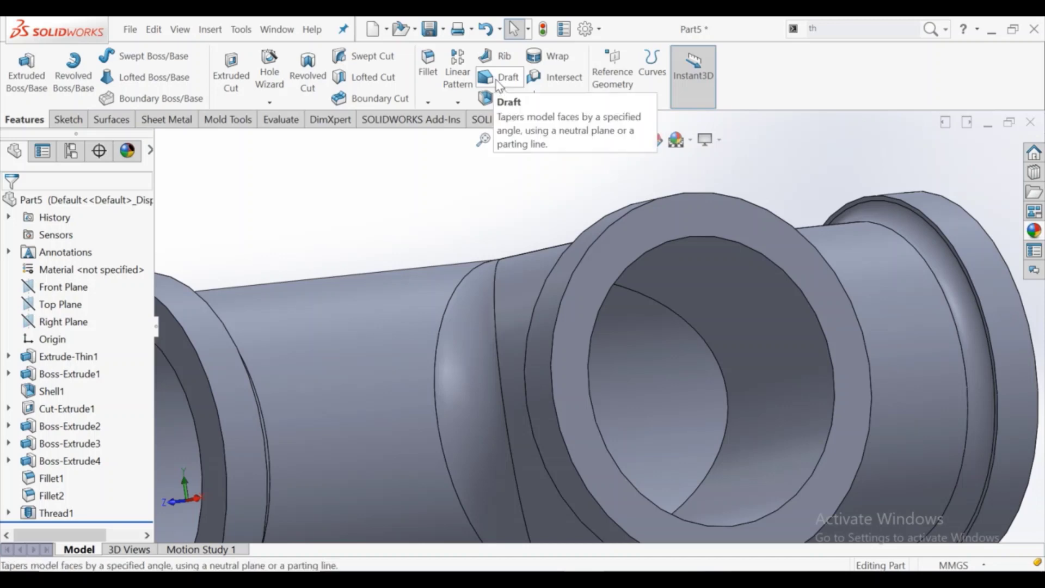
# Add a matching 1 mm-offset internal thread to the branch opening's inner edge
pyautogui.click(832, 29)
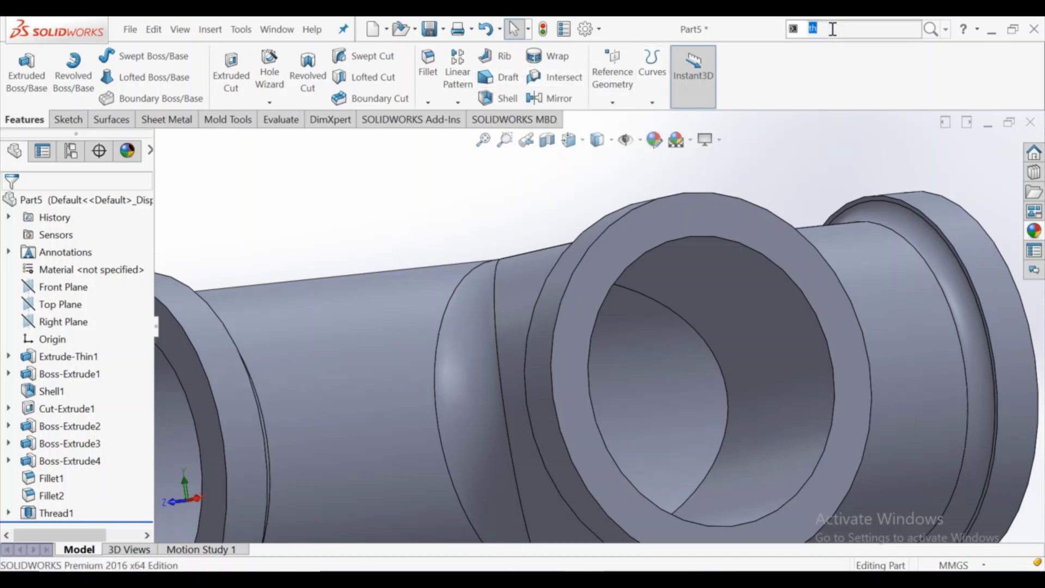
pyautogui.press('Escape')
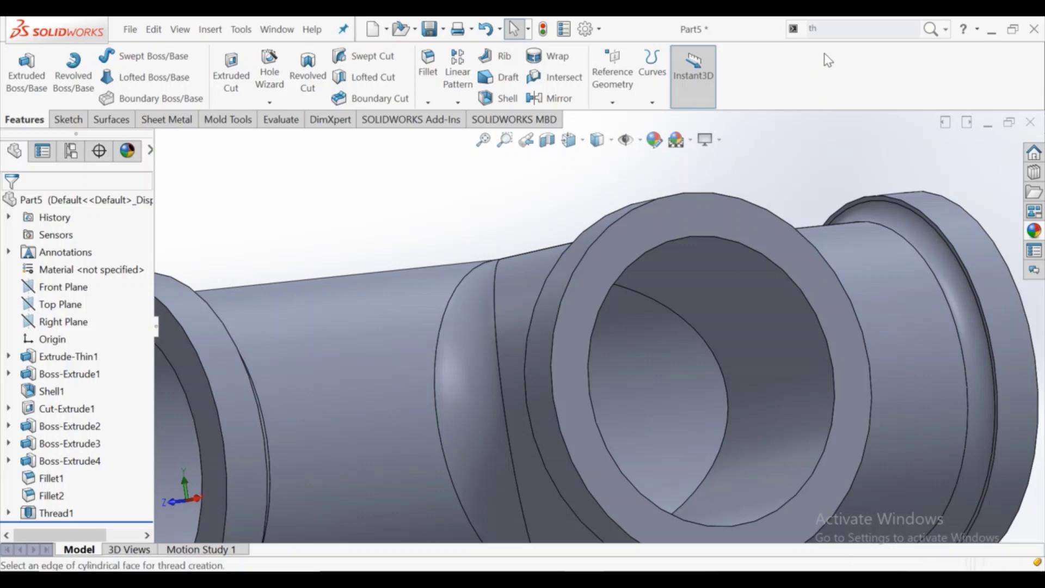
pyautogui.click(736, 241)
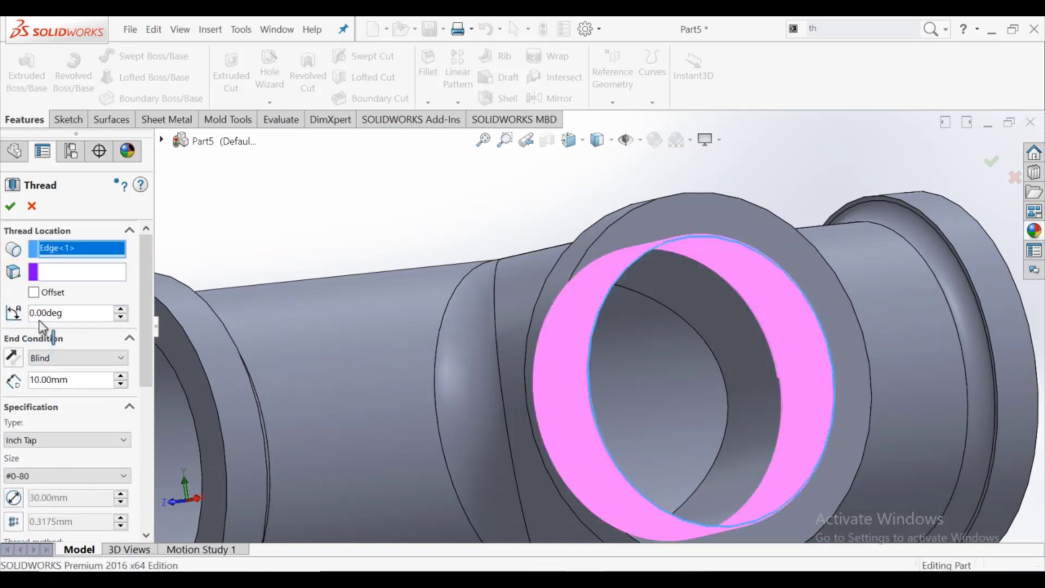
pyautogui.click(33, 293)
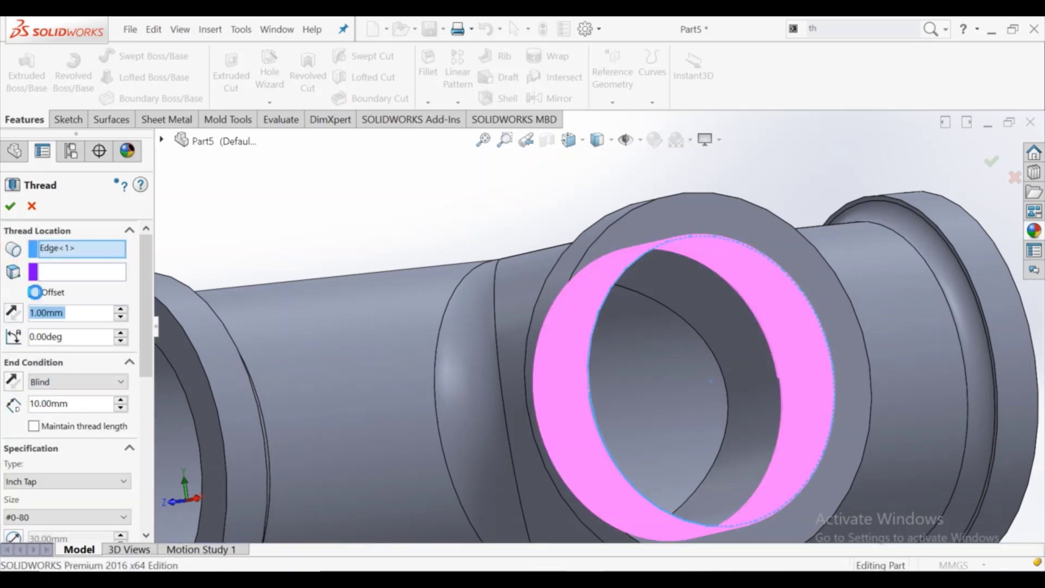
pyautogui.click(14, 207)
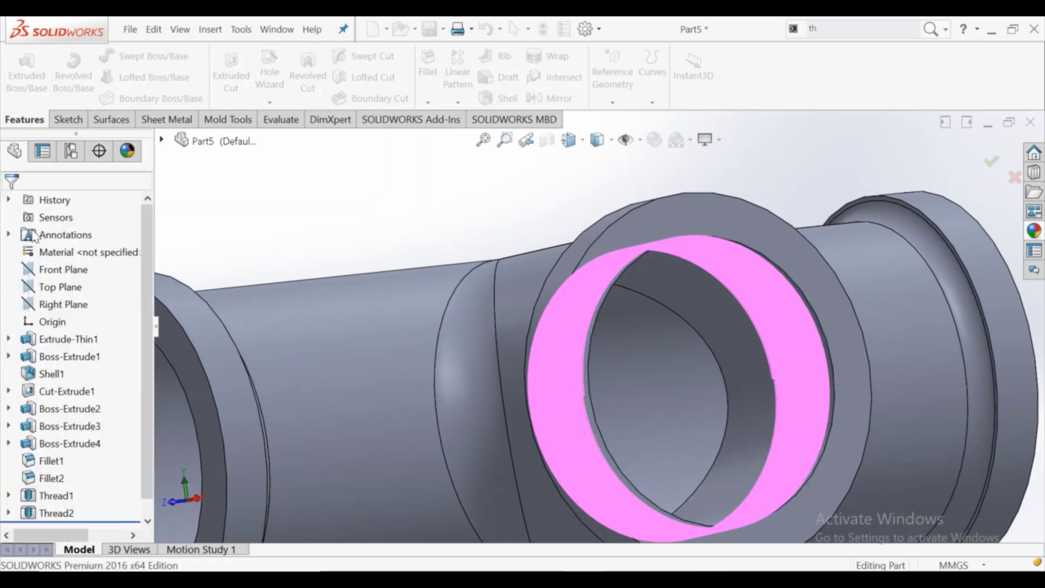
pyautogui.scroll(2, 691, 344)
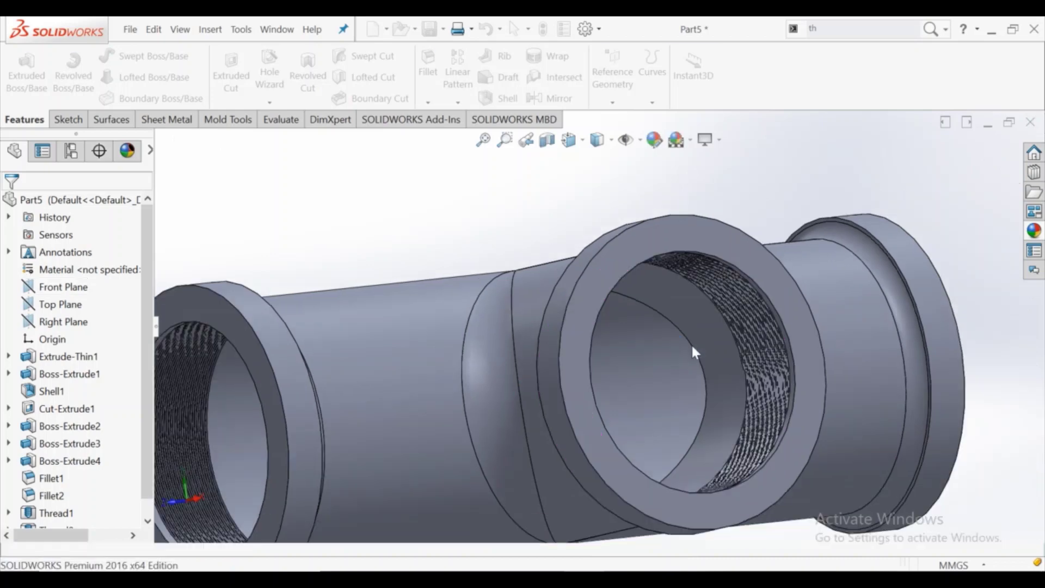
pyautogui.scroll(2, 688, 343)
pyautogui.moveTo(799, 267); pyautogui.dragTo(724, 272, button='middle')
pyautogui.scroll(-3, 887, 279)
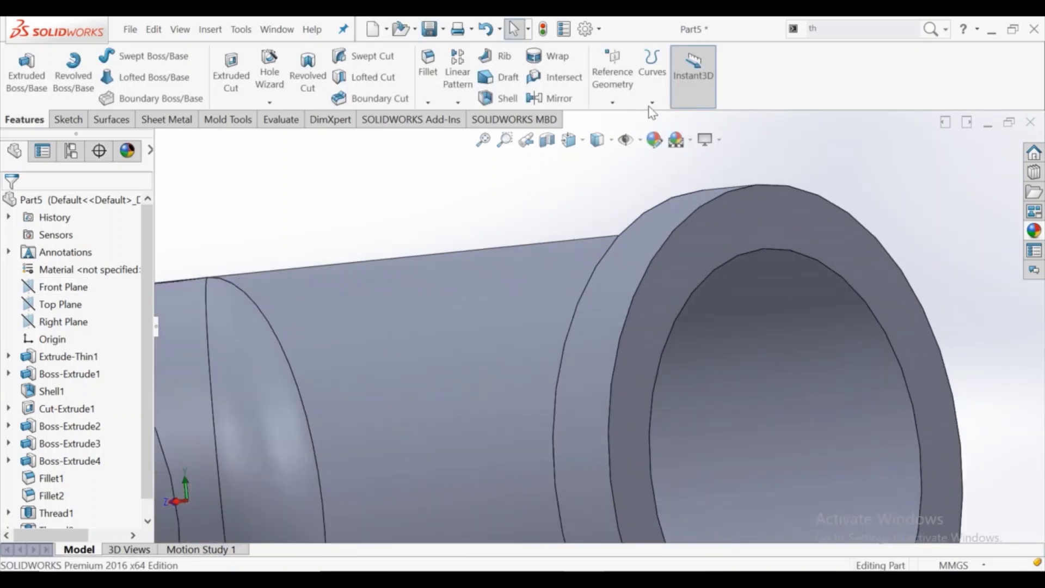
# Thread the remaining pipe opening with a 1.00 mm offset from its rim
pyautogui.click(877, 25)
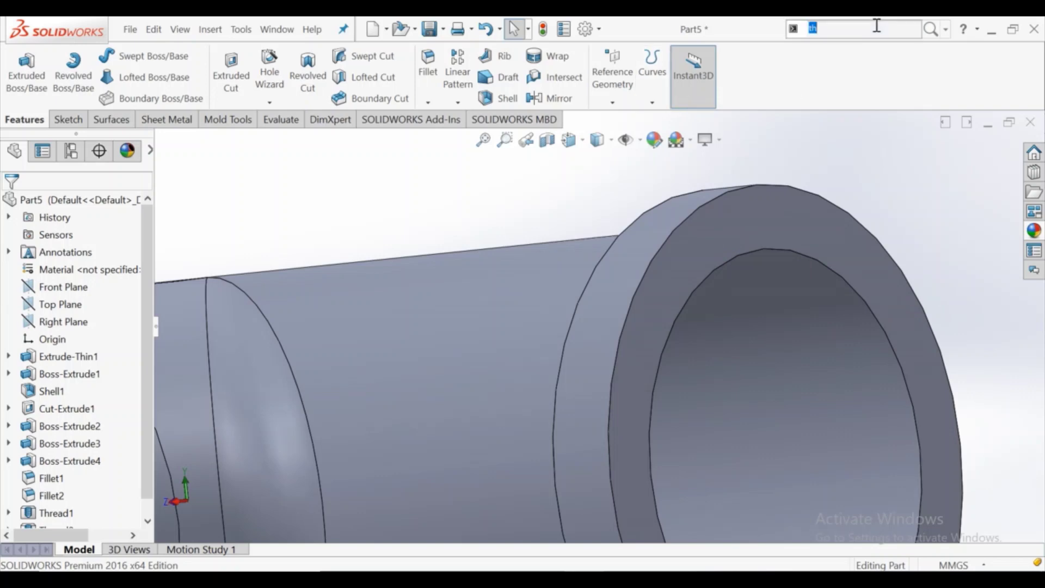
pyautogui.press('Escape')
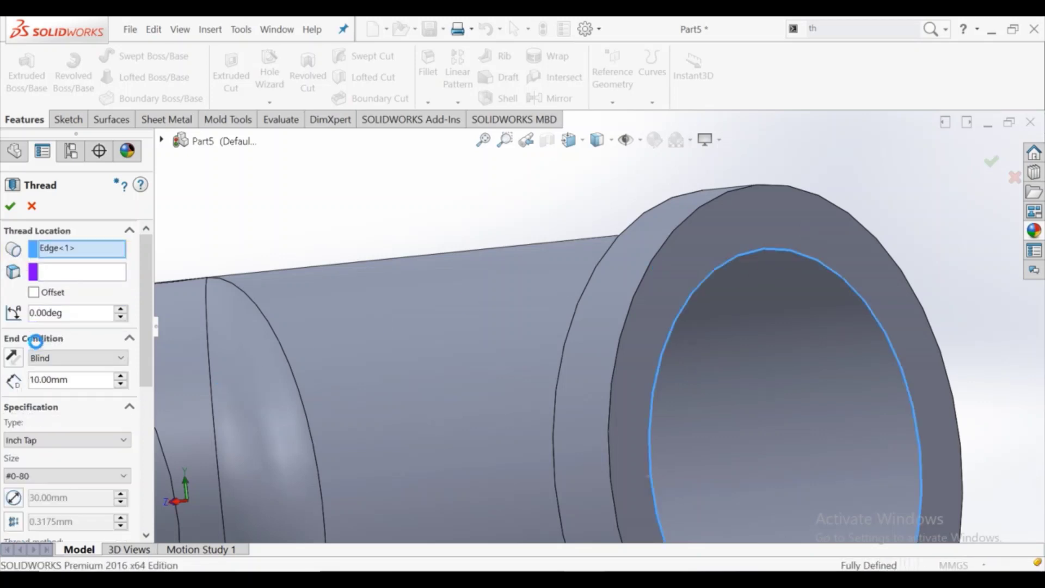
pyautogui.click(34, 294)
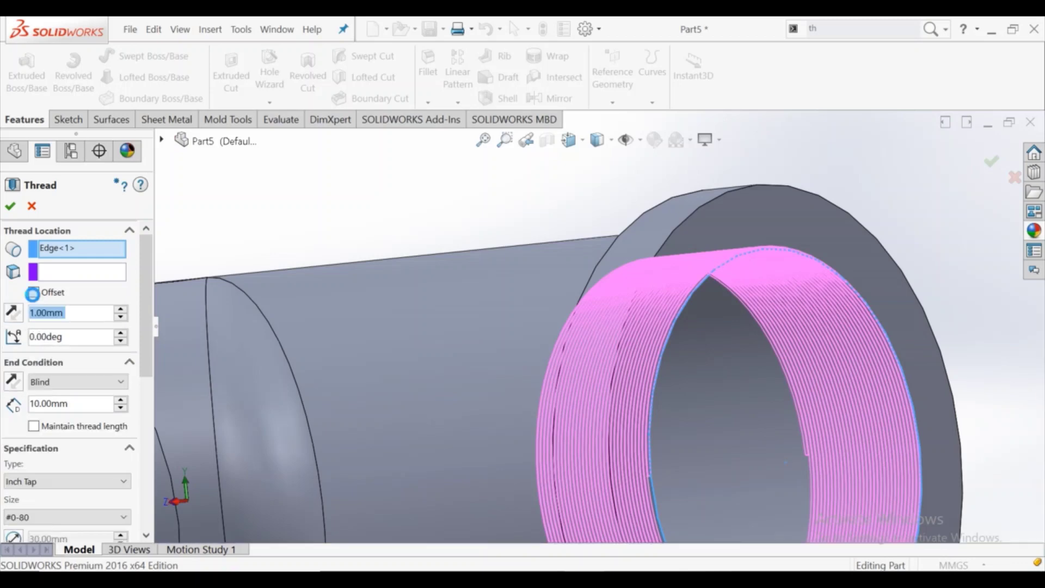
pyautogui.click(10, 206)
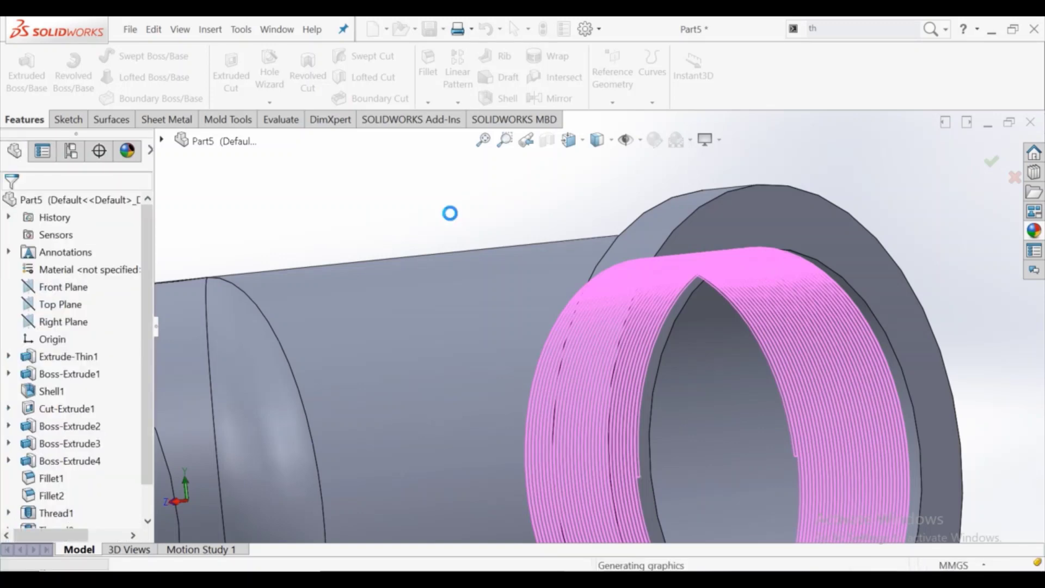
pyautogui.scroll(3, 450, 217)
pyautogui.scroll(3, 450, 217)
pyautogui.scroll(3, 451, 220)
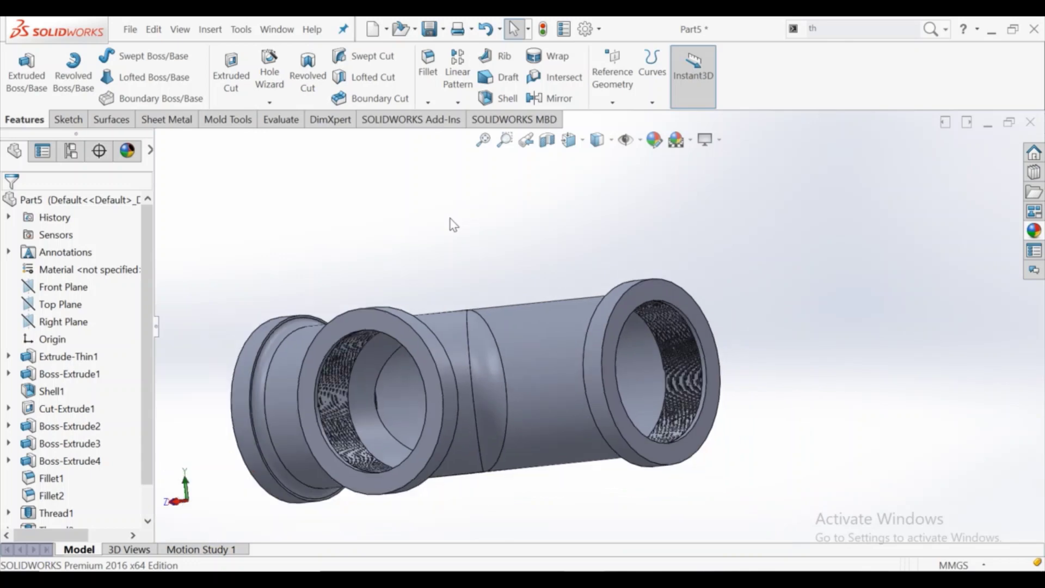
pyautogui.moveTo(469, 261)
pyautogui.mouseDown(button='middle')
pyautogui.moveTo(522, 345)
pyautogui.moveTo(478, 380)
pyautogui.moveTo(497, 428)
pyautogui.moveTo(420, 315)
pyautogui.moveTo(495, 327)
pyautogui.moveTo(467, 315)
pyautogui.moveTo(444, 338)
pyautogui.moveTo(393, 300)
pyautogui.mouseUp(button='middle')
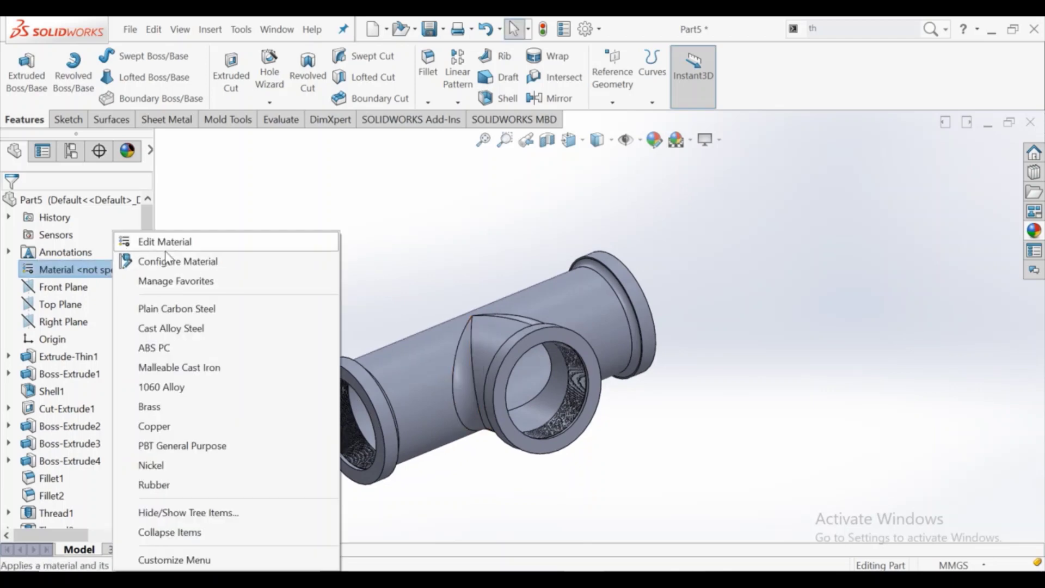
# Set the part material to Cast Alloy Steel
pyautogui.click(168, 248)
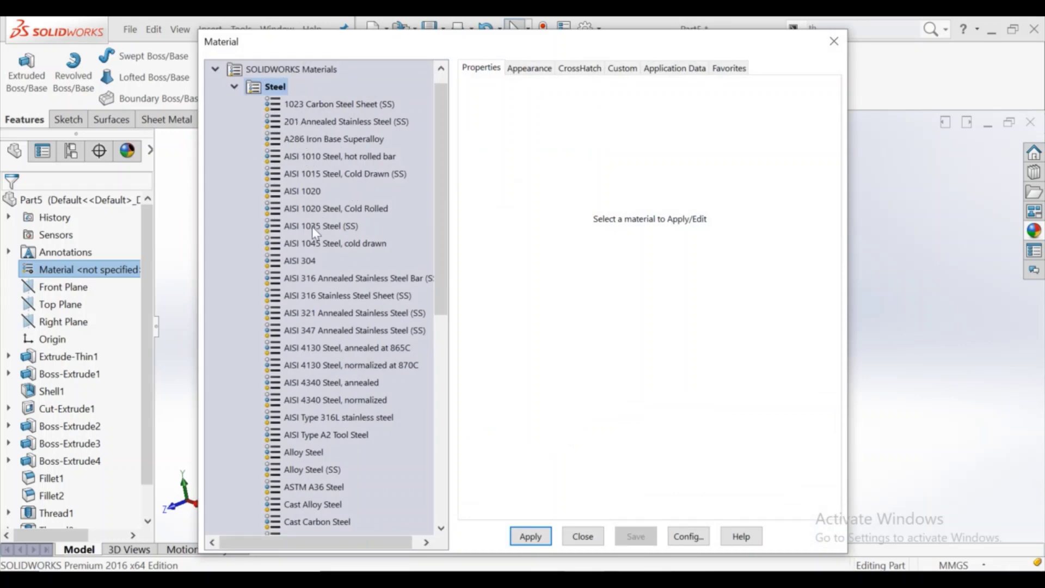
pyautogui.click(321, 506)
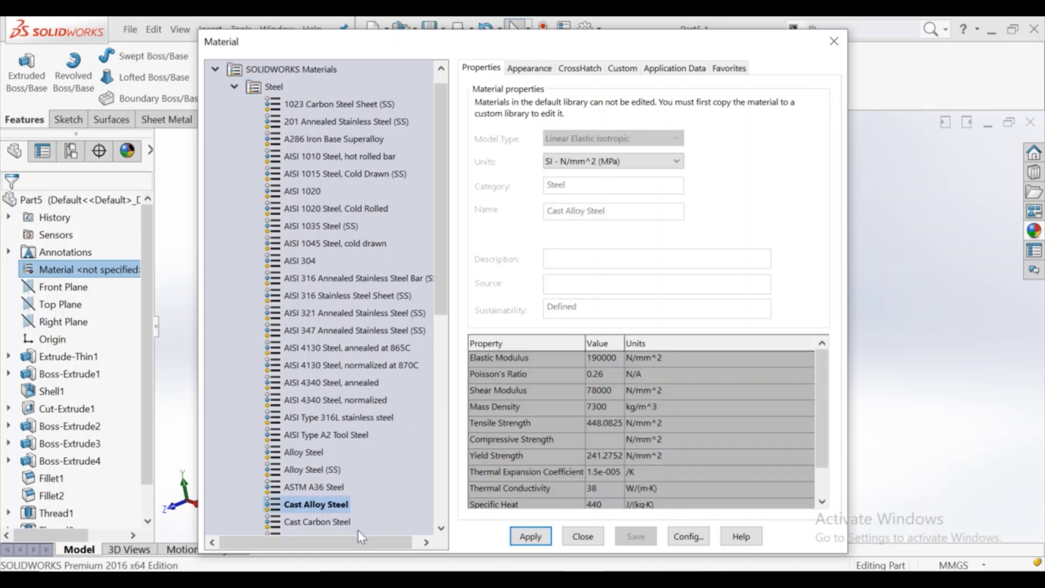
pyautogui.click(514, 536)
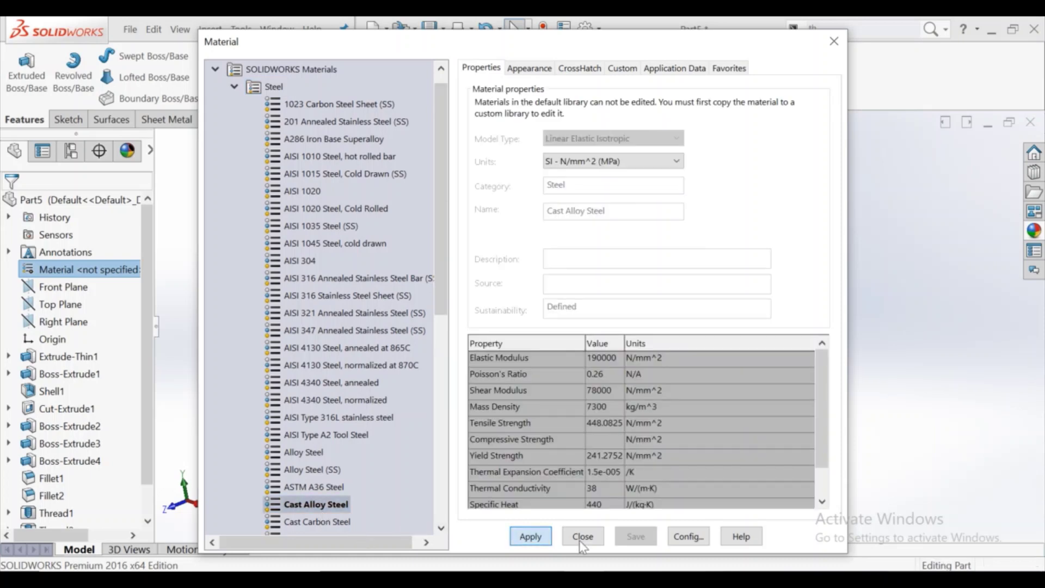
pyautogui.click(582, 537)
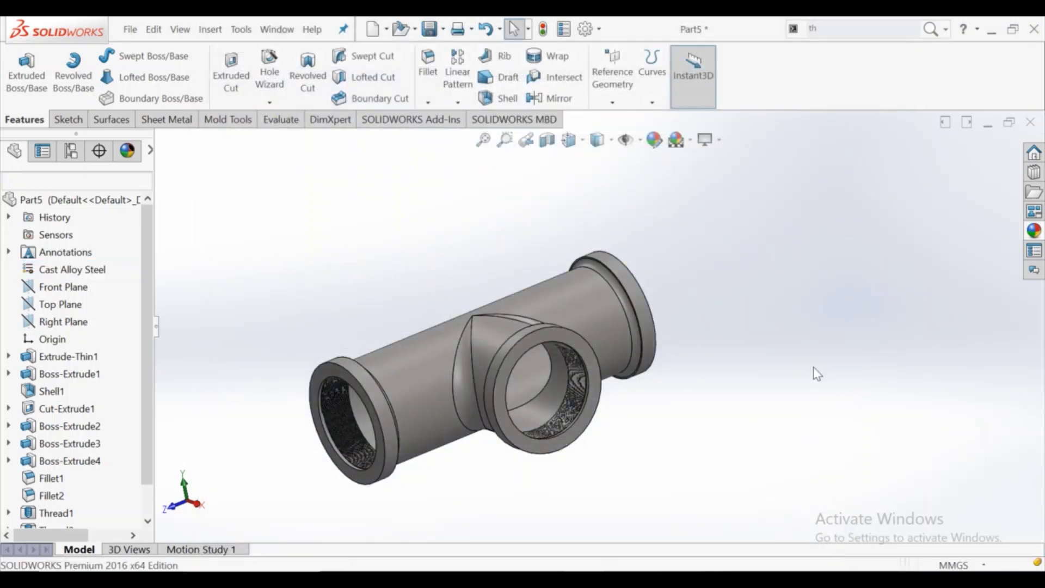
# Give the whole part a bright red appearance
pyautogui.click(654, 140)
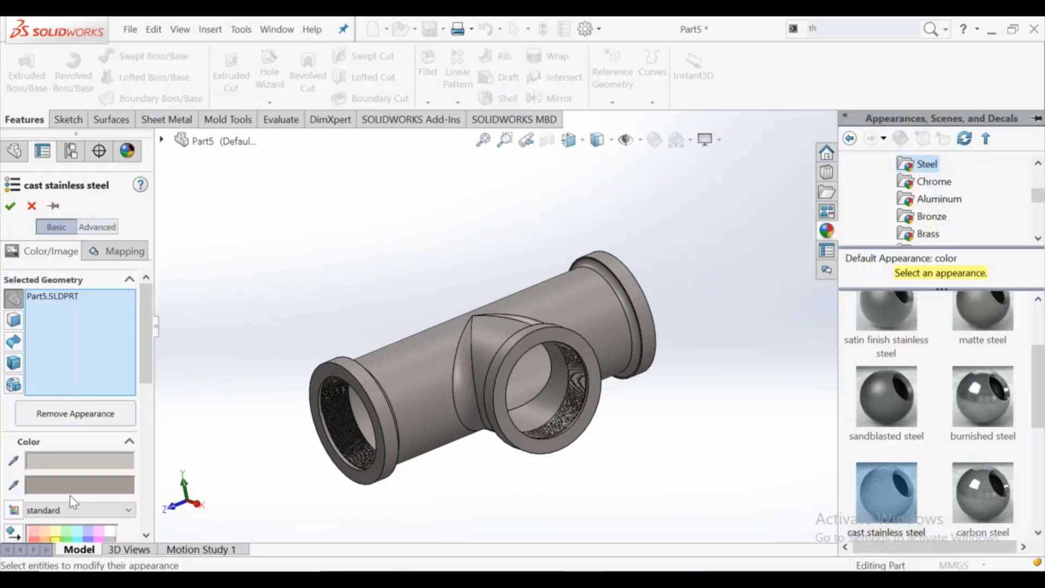
pyautogui.scroll(-3, 71, 496)
pyautogui.click(34, 487)
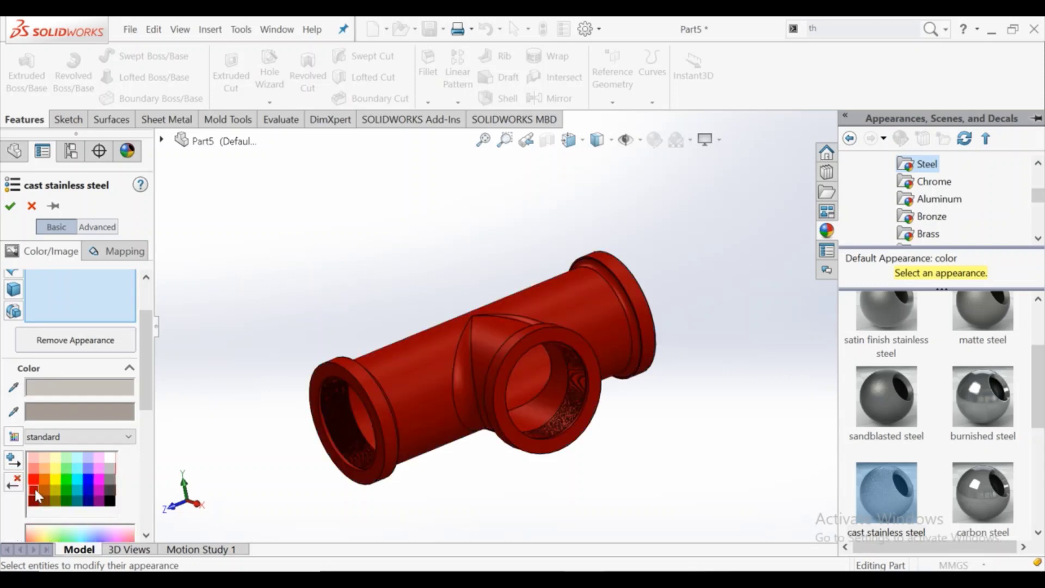
pyautogui.click(30, 479)
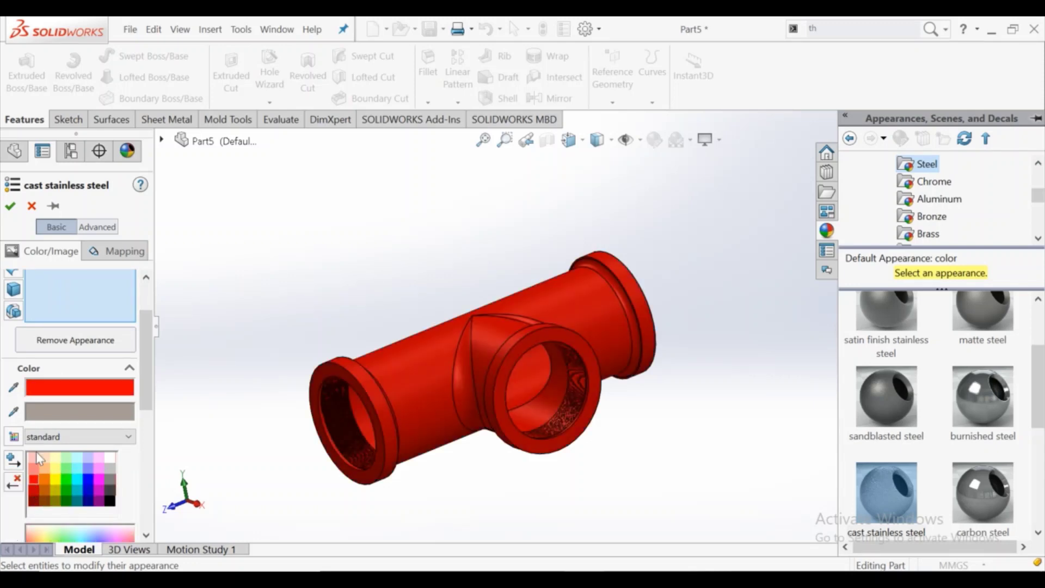
pyautogui.click(10, 208)
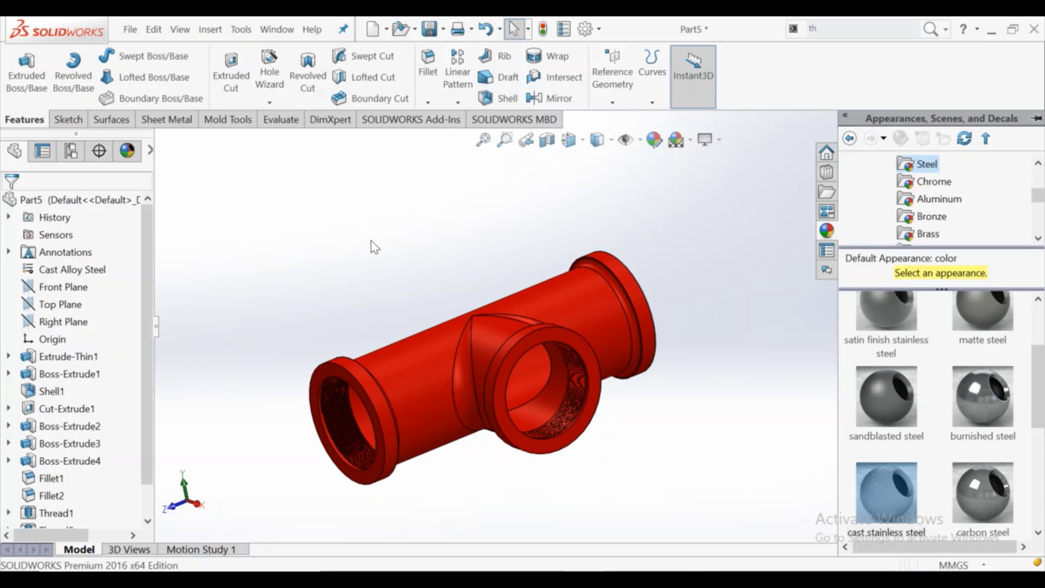
pyautogui.moveTo(371, 245)
pyautogui.mouseDown(button='middle')
pyautogui.moveTo(431, 299)
pyautogui.moveTo(320, 345)
pyautogui.moveTo(345, 369)
pyautogui.moveTo(409, 369)
pyautogui.moveTo(450, 398)
pyautogui.moveTo(443, 415)
pyautogui.moveTo(436, 367)
pyautogui.moveTo(459, 402)
pyautogui.moveTo(490, 392)
pyautogui.mouseUp(button='middle')
pyautogui.click(547, 139)
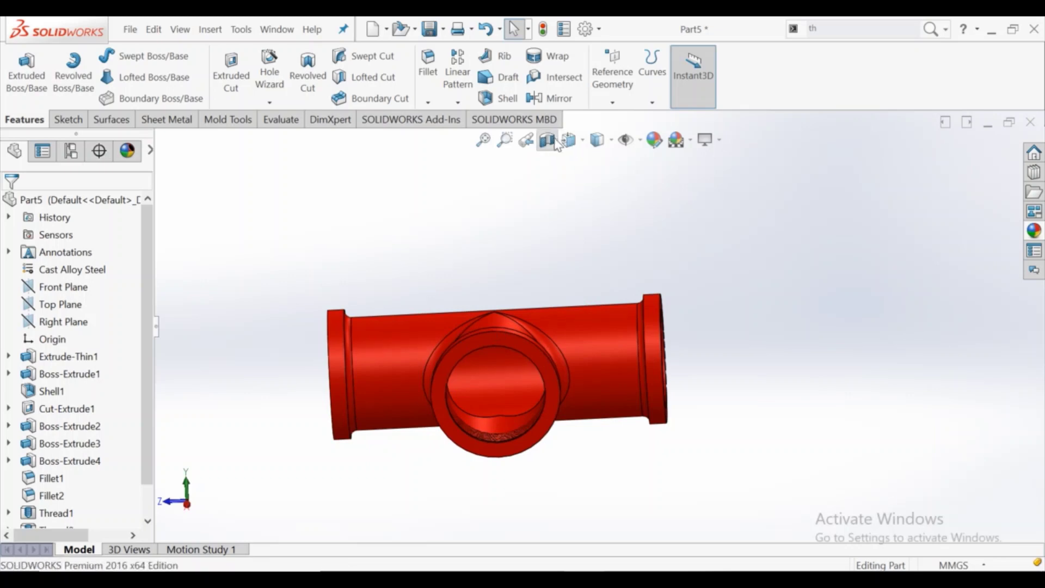
pyautogui.click(82, 339)
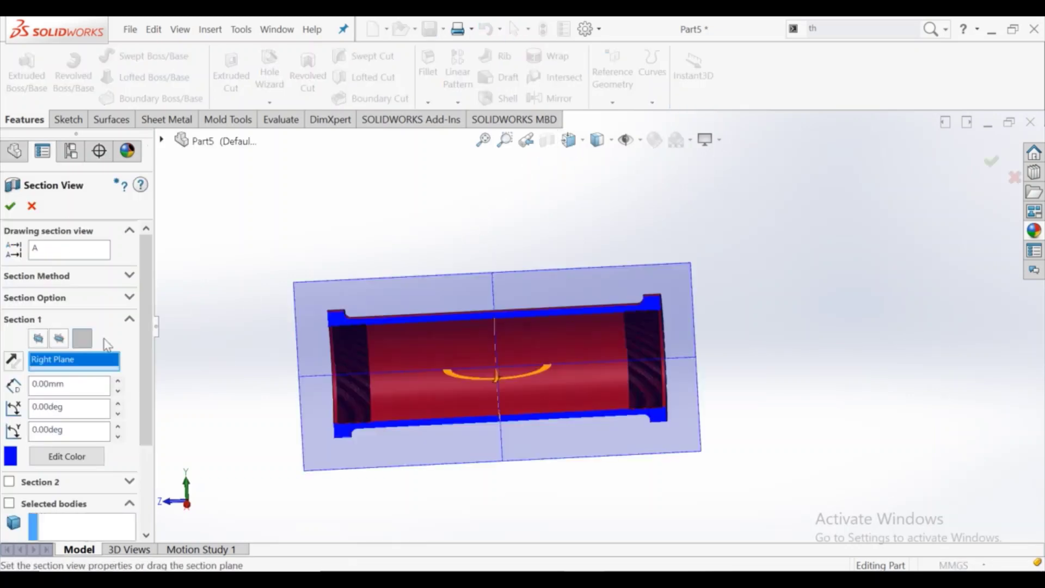
pyautogui.click(59, 339)
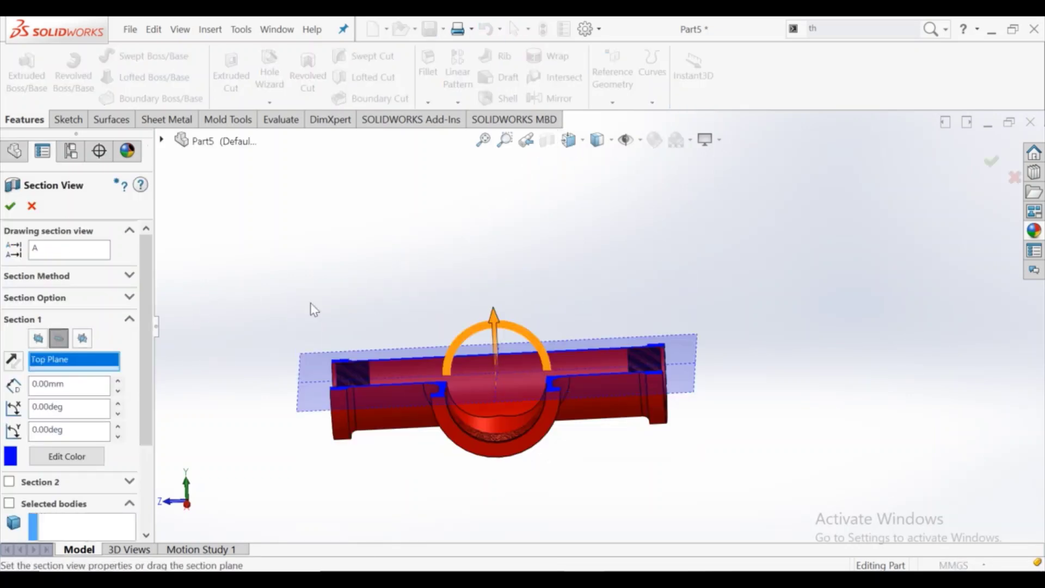
pyautogui.click(10, 208)
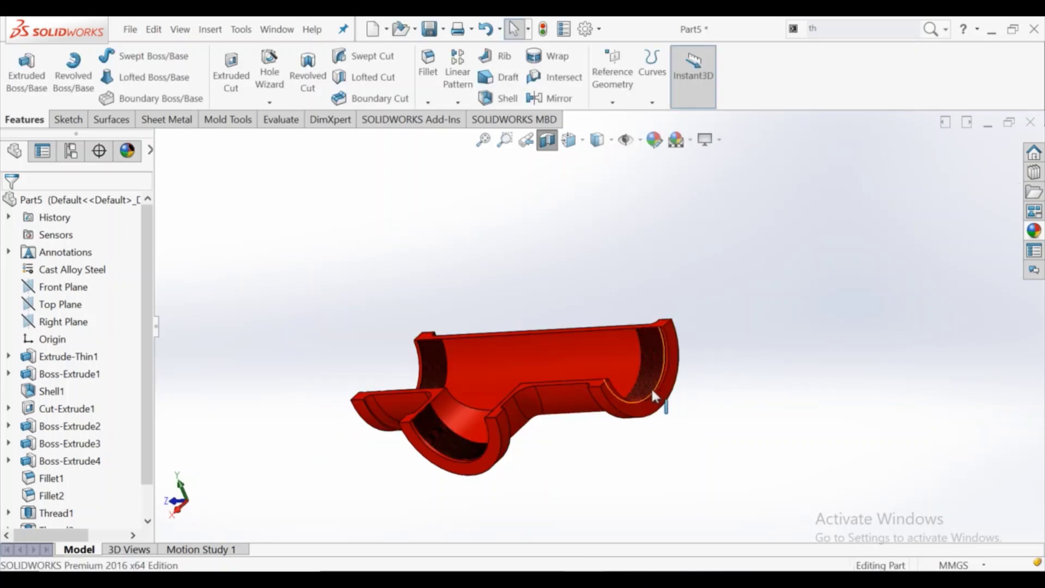
pyautogui.moveTo(651, 387)
pyautogui.mouseDown(button='middle')
pyautogui.moveTo(584, 409)
pyautogui.moveTo(660, 450)
pyautogui.moveTo(572, 367)
pyautogui.moveTo(687, 335)
pyautogui.moveTo(735, 355)
pyautogui.moveTo(664, 387)
pyautogui.mouseUp(button='middle')
pyautogui.scroll(-2, 544, 433)
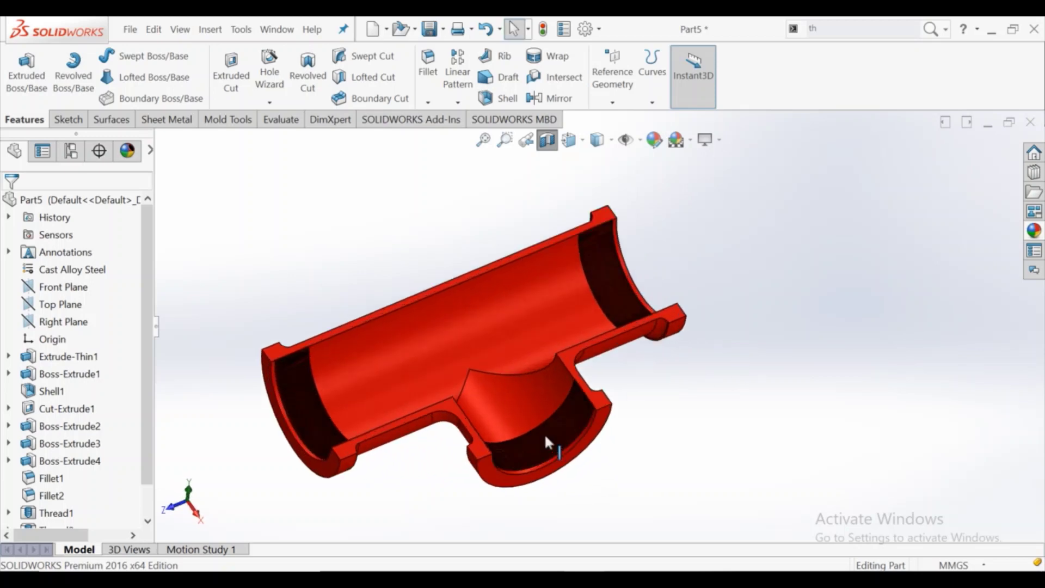
pyautogui.scroll(-5, 539, 435)
pyautogui.scroll(-2, 546, 409)
pyautogui.scroll(4, 534, 400)
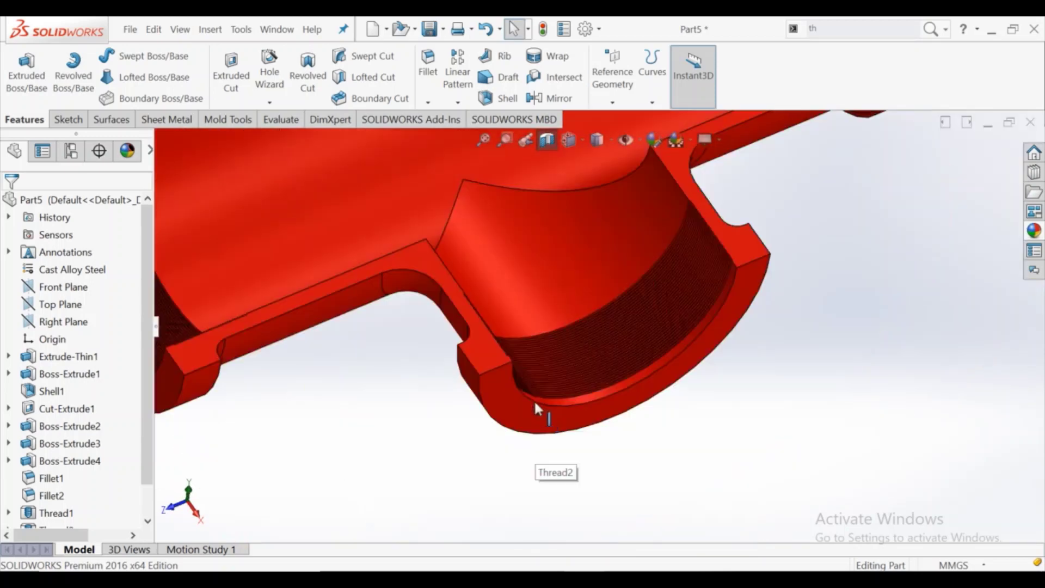
pyautogui.scroll(2, 523, 382)
pyautogui.scroll(2, 524, 386)
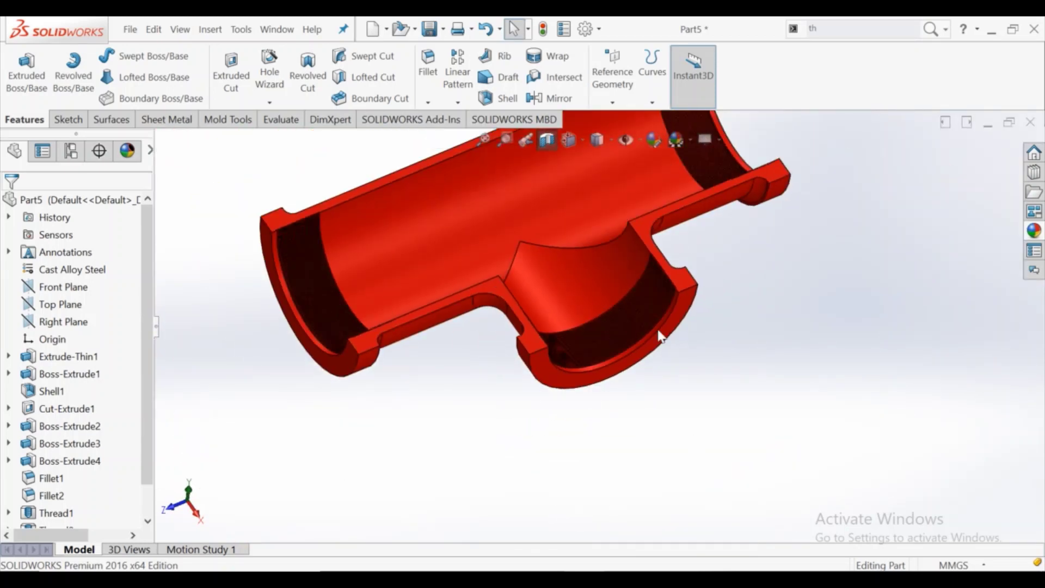
pyautogui.scroll(3, 653, 273)
pyautogui.scroll(1, 649, 223)
pyautogui.scroll(-1, 620, 233)
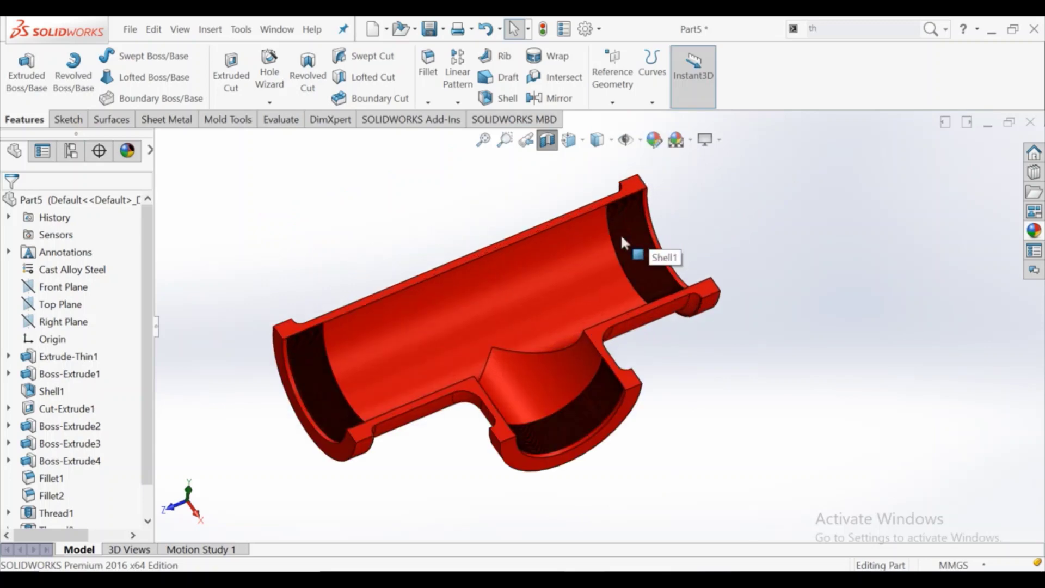
pyautogui.click(553, 146)
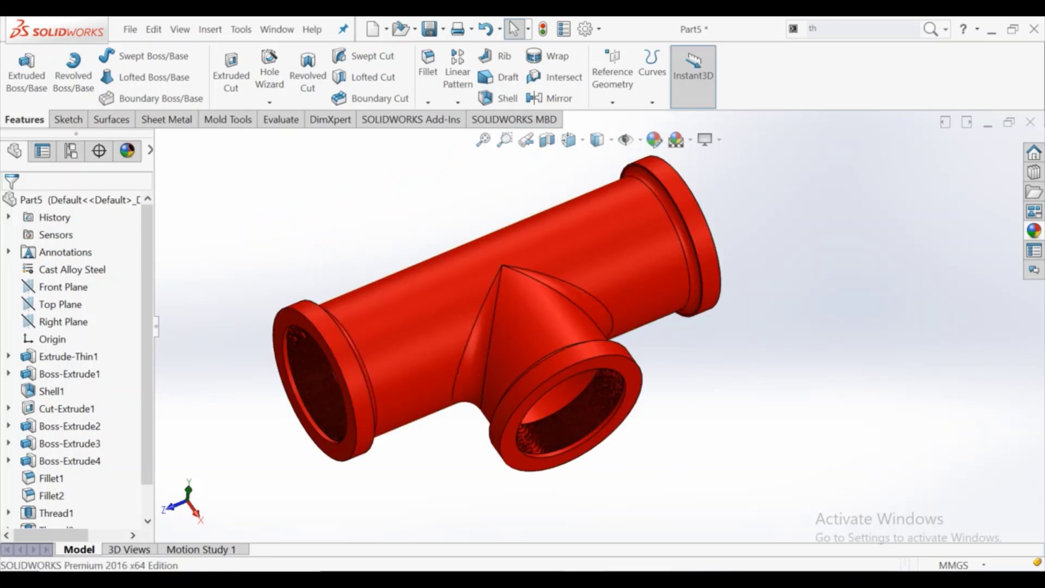
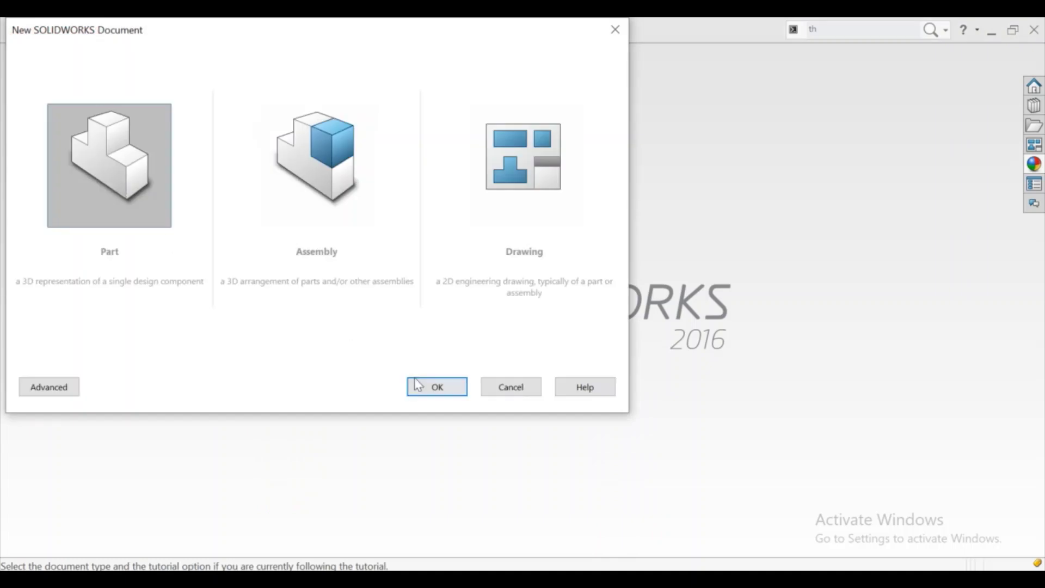
# Create a new part and sketch a circle centred on the origin on the Front Plane
pyautogui.click(418, 385)
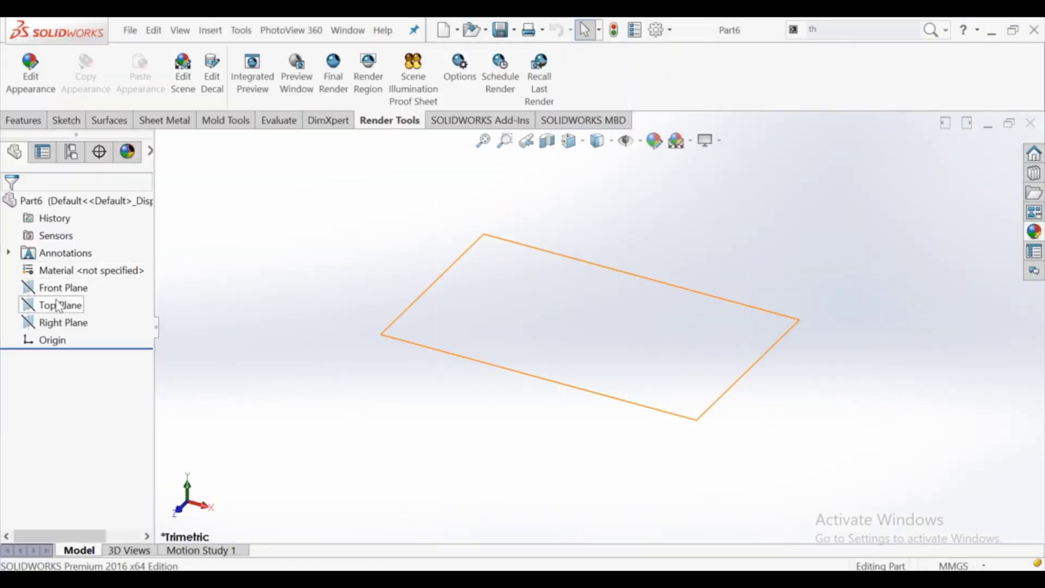
pyautogui.click(54, 287)
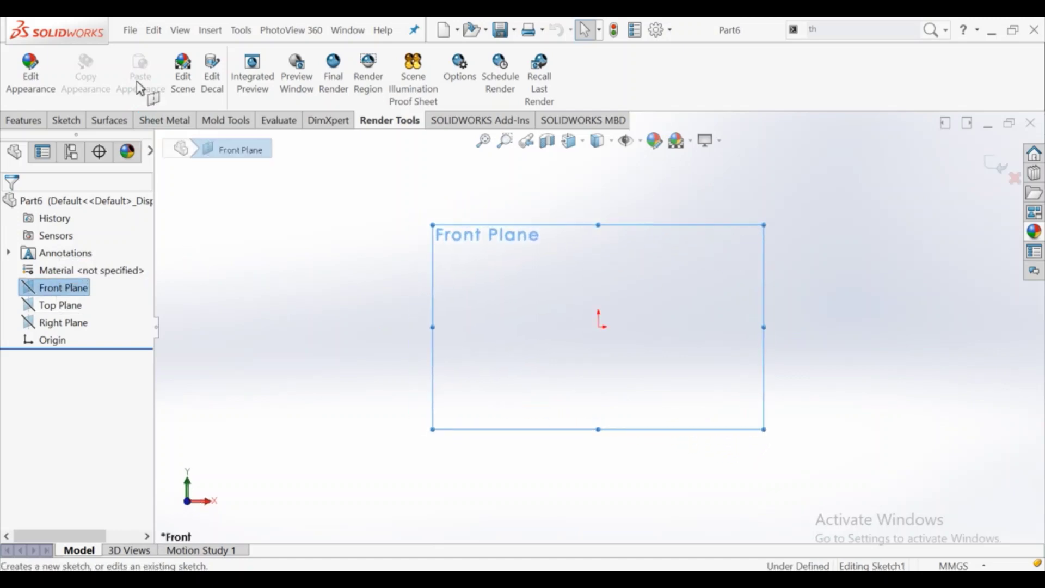
pyautogui.click(127, 57)
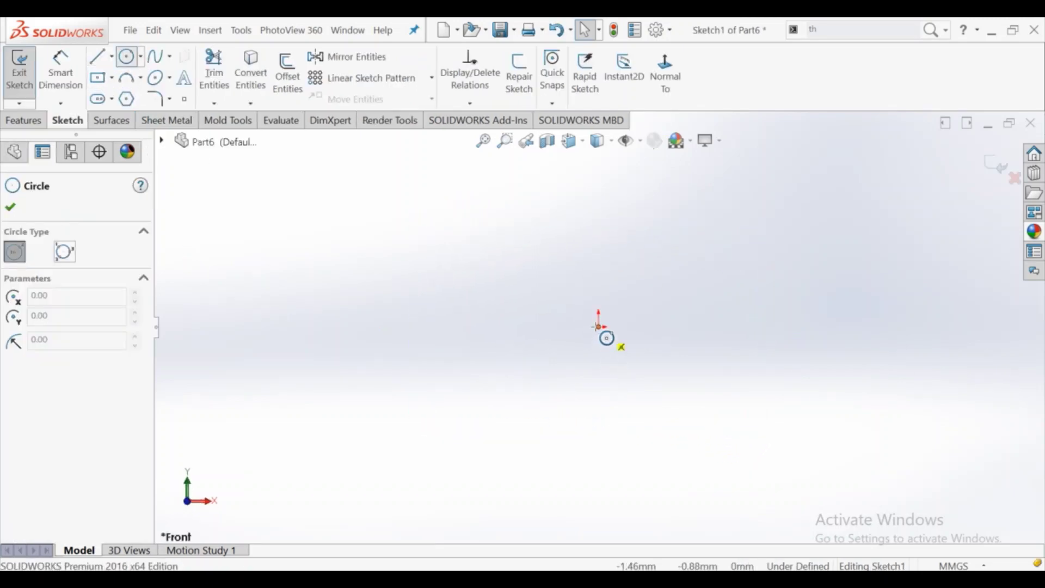
pyautogui.click(600, 326)
pyautogui.click(599, 368)
pyautogui.rightClick(459, 296)
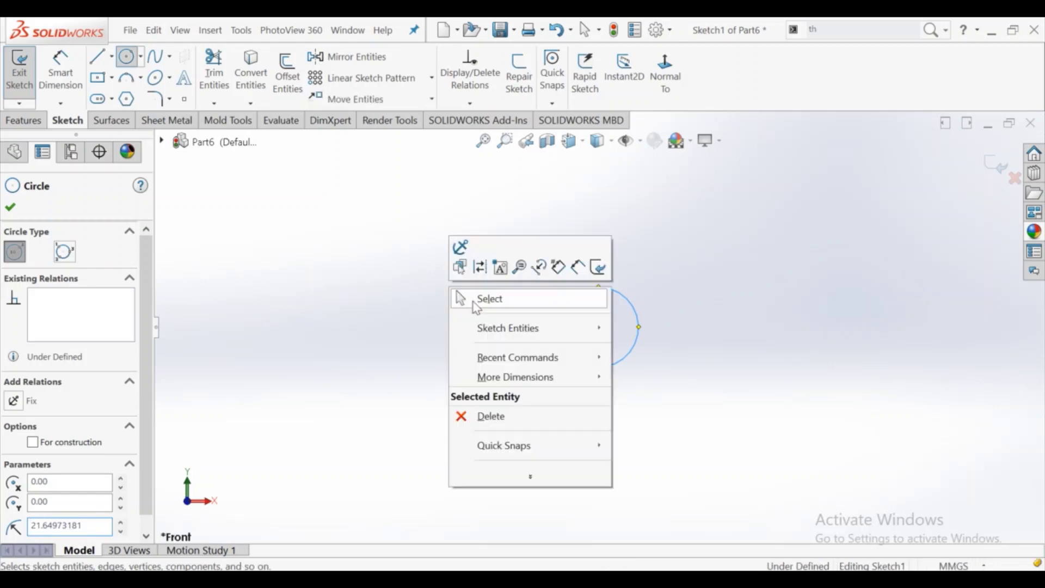
pyautogui.click(477, 298)
# Dimension the circle's diameter to 25.4 mm and position the Ø25.40 label
pyautogui.click(60, 71)
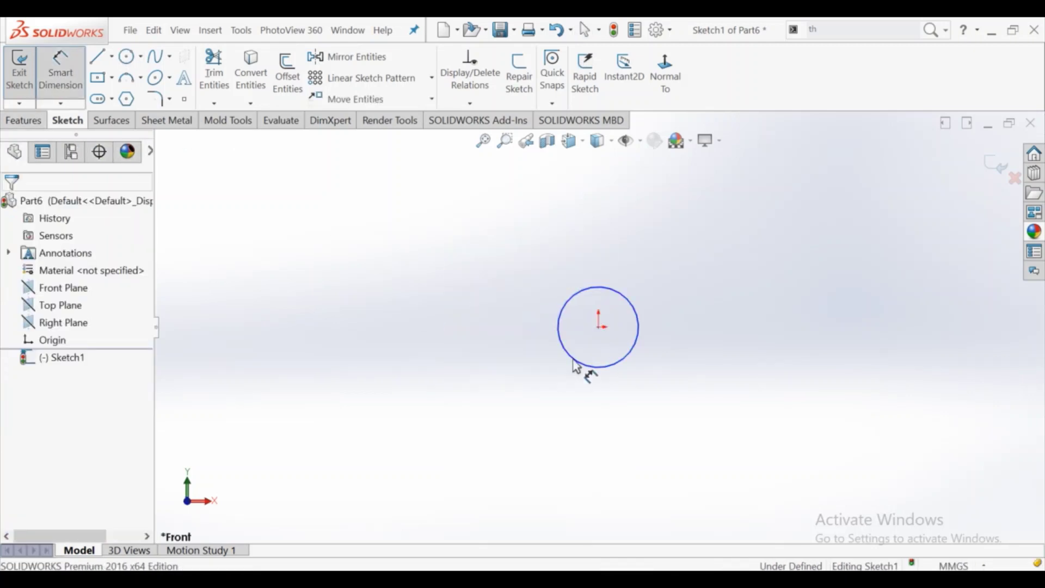
pyautogui.click(588, 367)
pyautogui.click(456, 297)
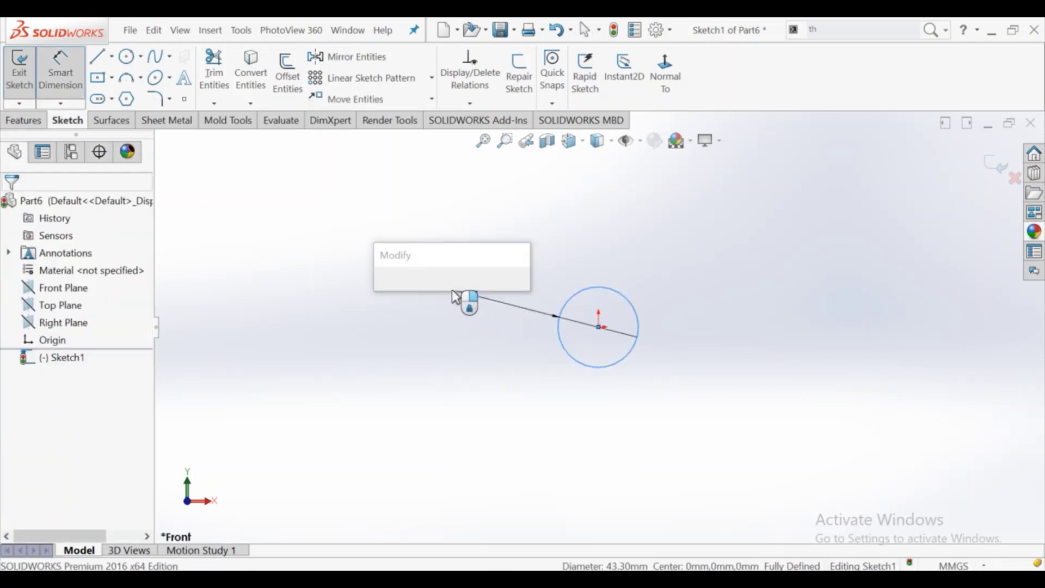
pyautogui.write('25')
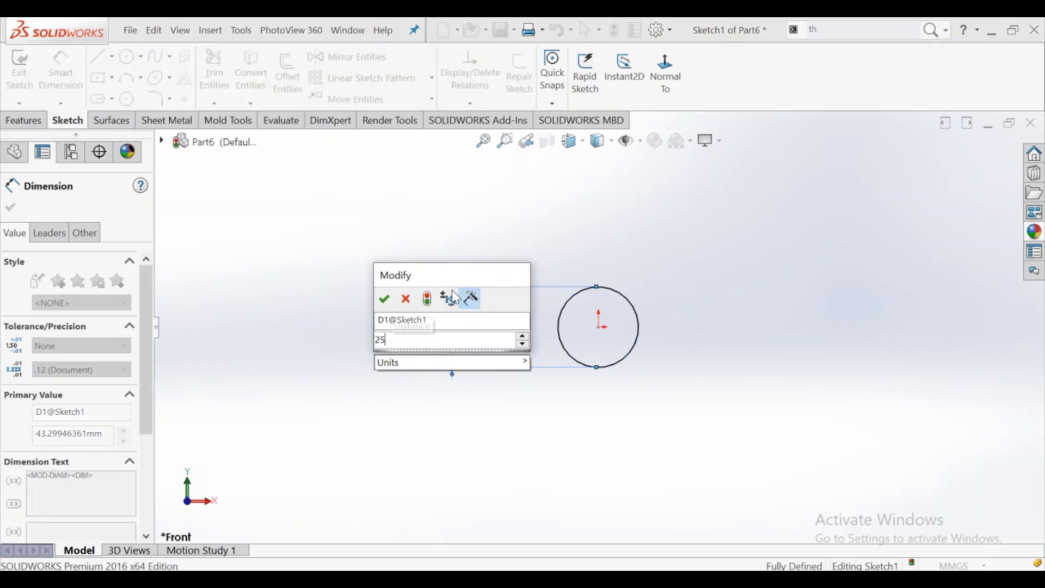
pyautogui.write('.4')
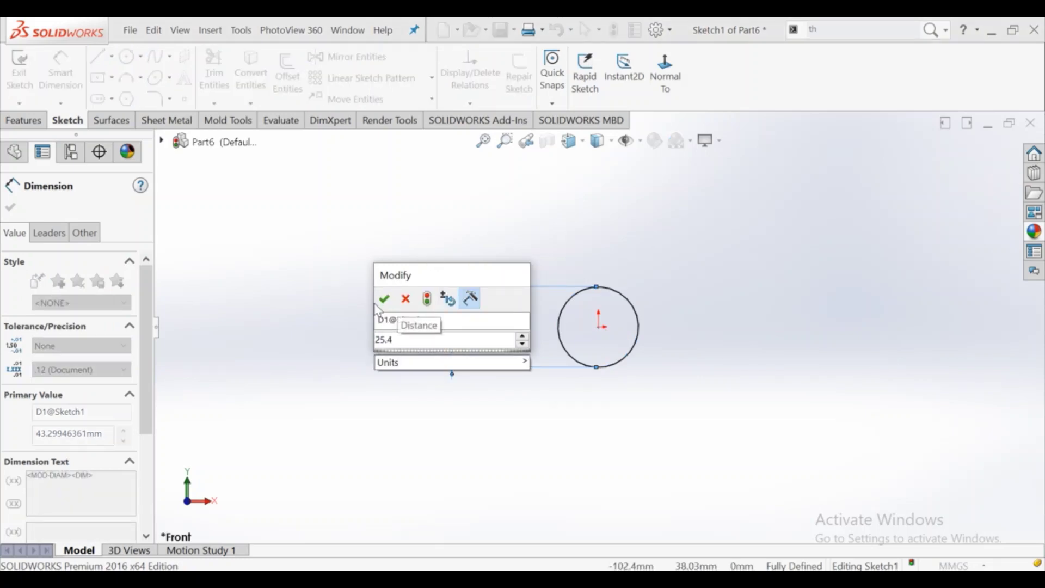
pyautogui.click(384, 298)
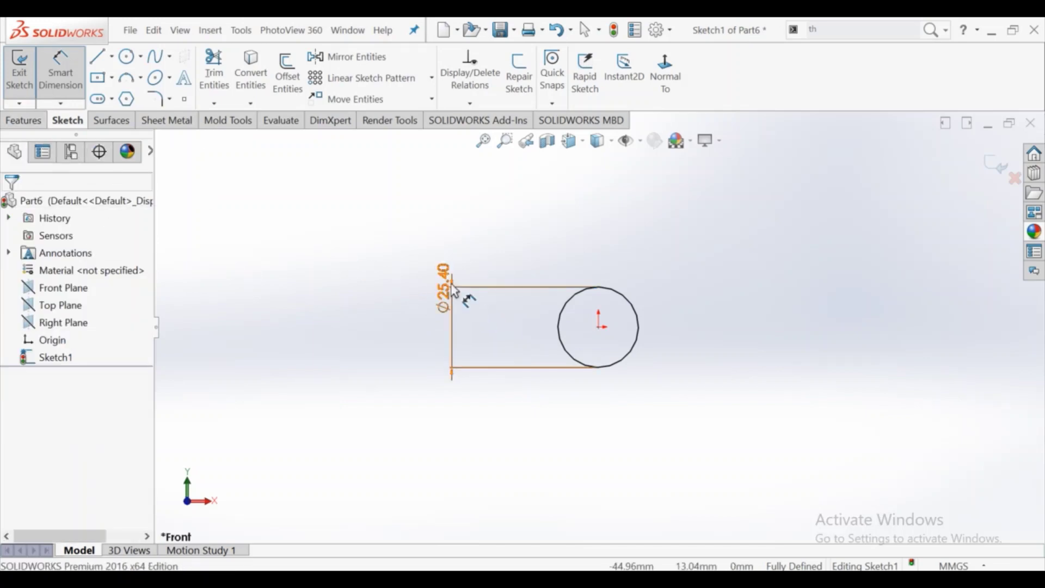
pyautogui.moveTo(460, 294); pyautogui.dragTo(457, 330)
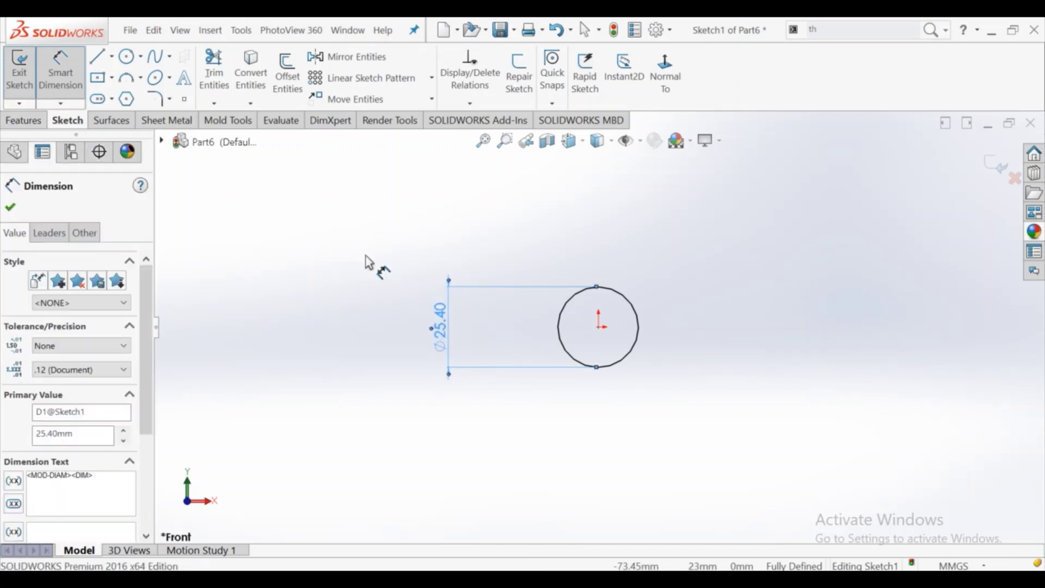
pyautogui.press('Escape')
# Extrude the circle Mid Plane to a 100 mm depth
pyautogui.click(24, 121)
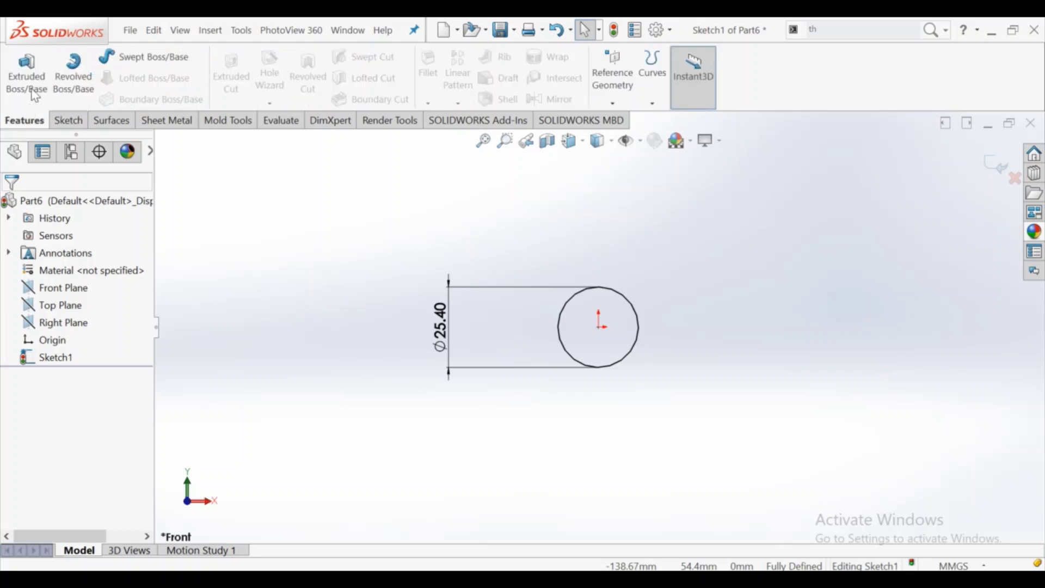
pyautogui.click(26, 70)
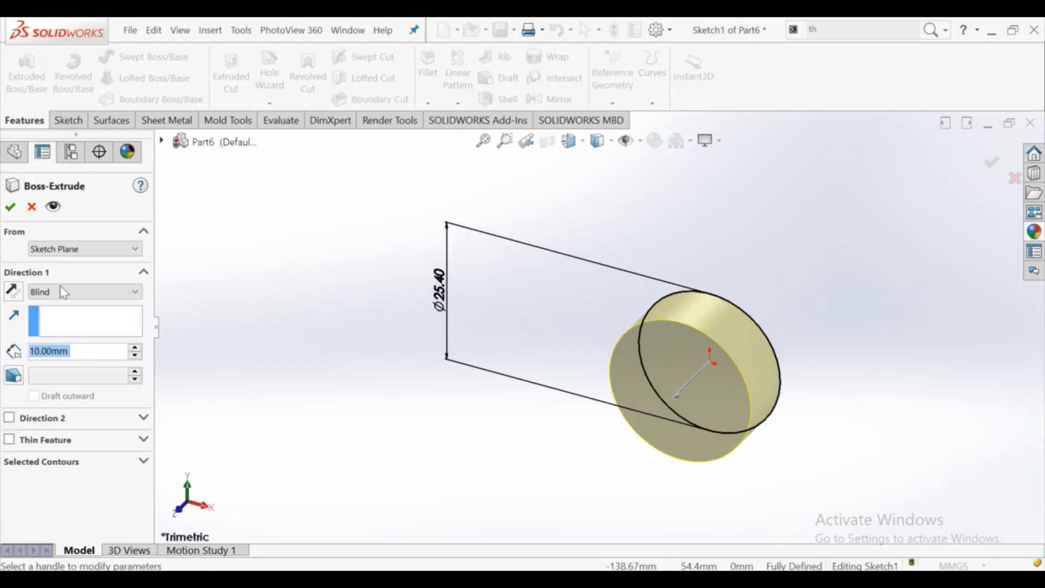
pyautogui.click(61, 292)
pyautogui.click(74, 364)
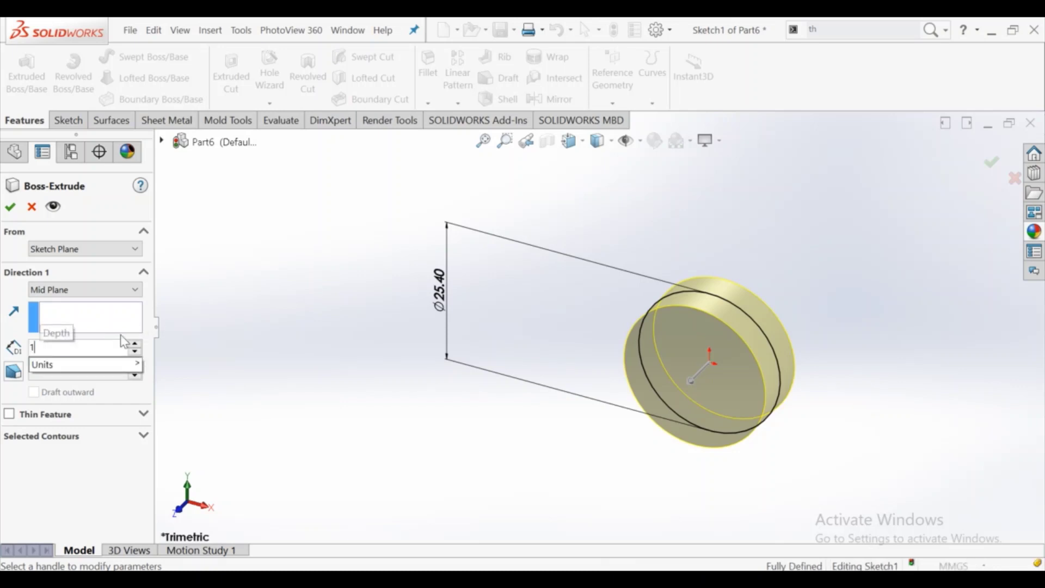
pyautogui.write('100')
pyautogui.press('Return')
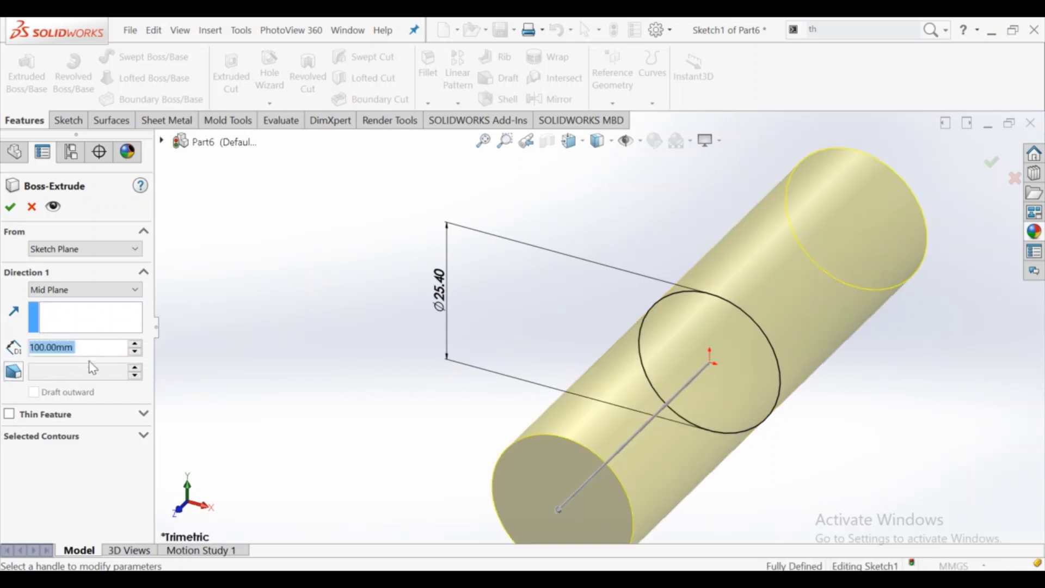
# Make the extrusion a one-direction thin feature with a 1 mm wall and accept it
pyautogui.click(13, 415)
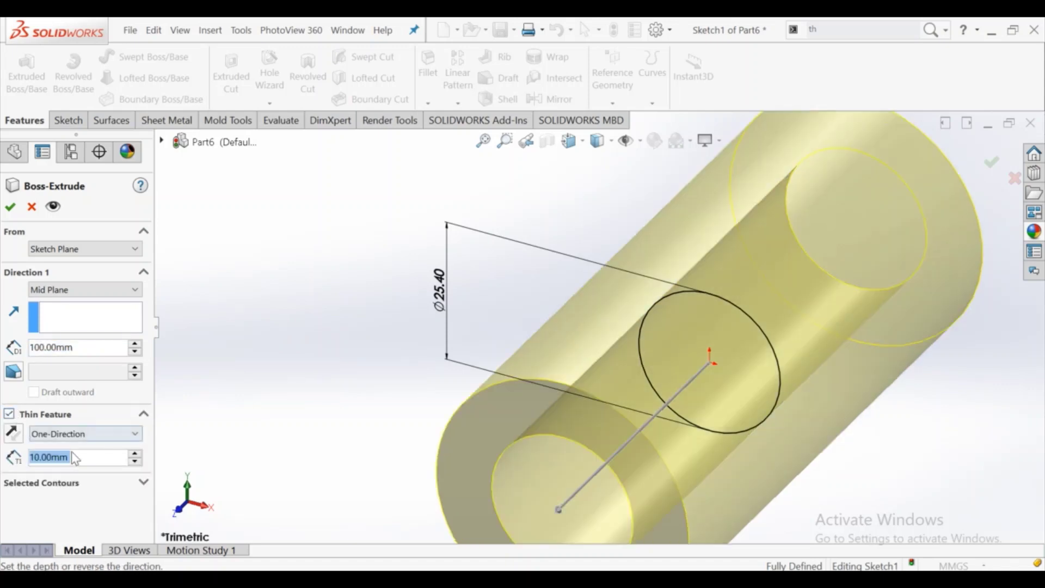
pyautogui.click(84, 442)
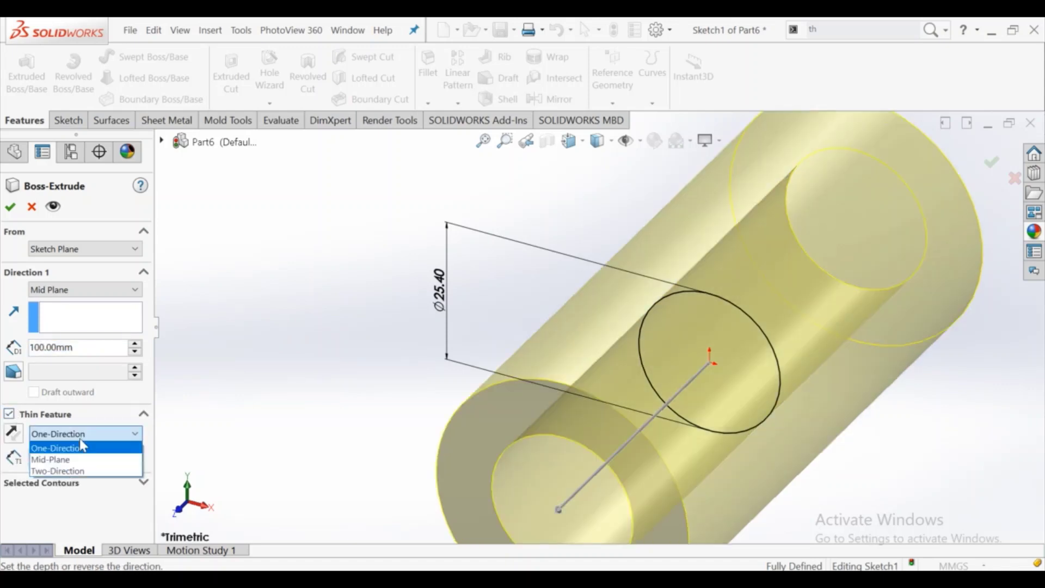
pyautogui.click(84, 447)
pyautogui.doubleClick(37, 456)
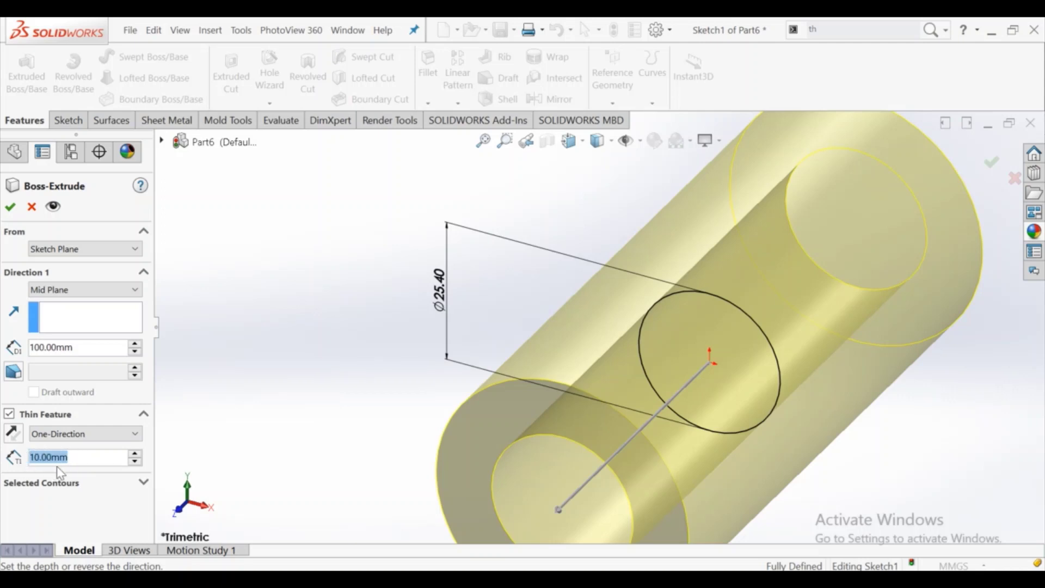
pyautogui.write('1')
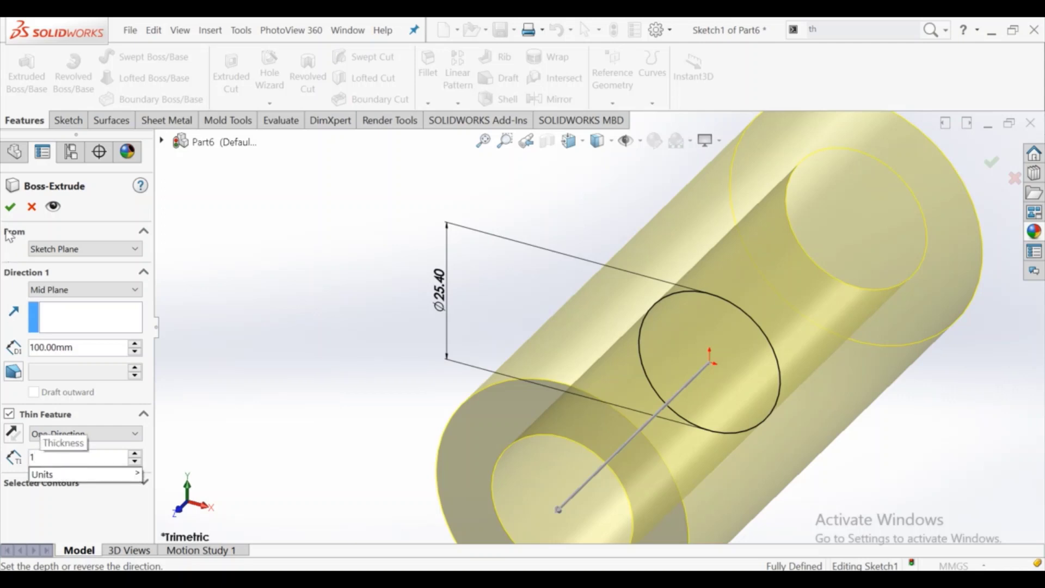
pyautogui.press('Return')
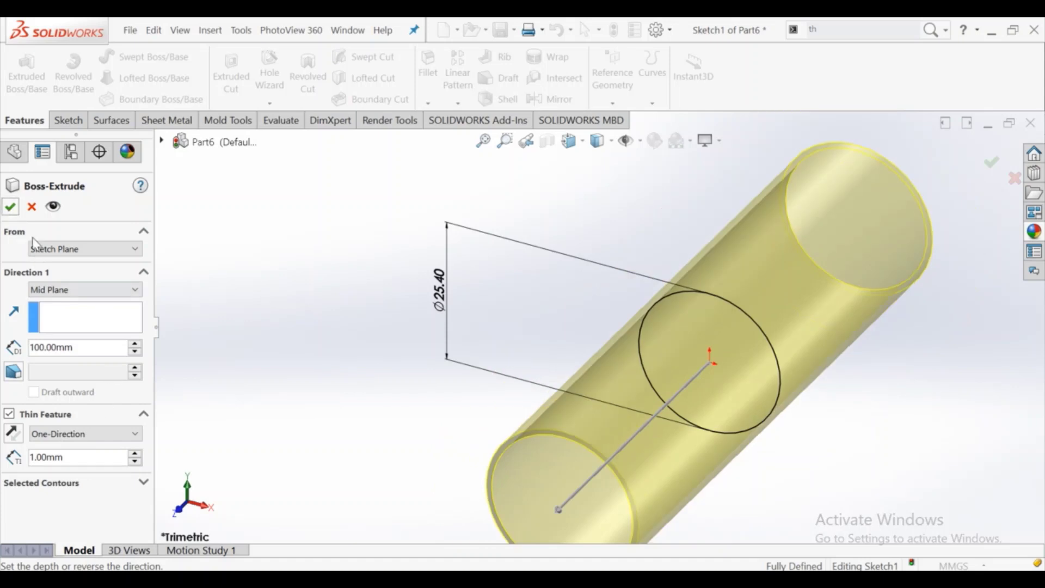
pyautogui.click(9, 208)
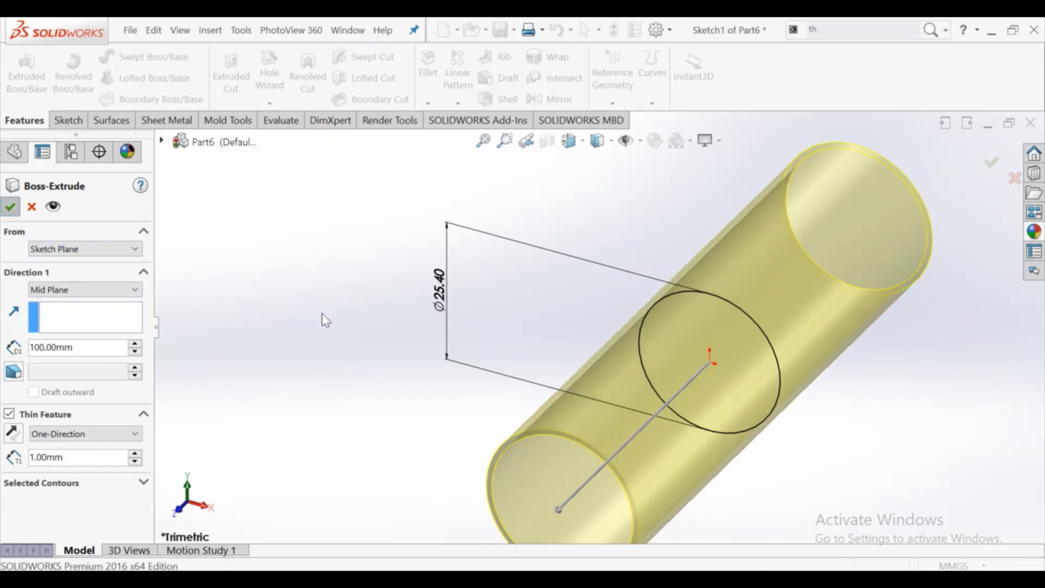
pyautogui.scroll(3, 571, 368)
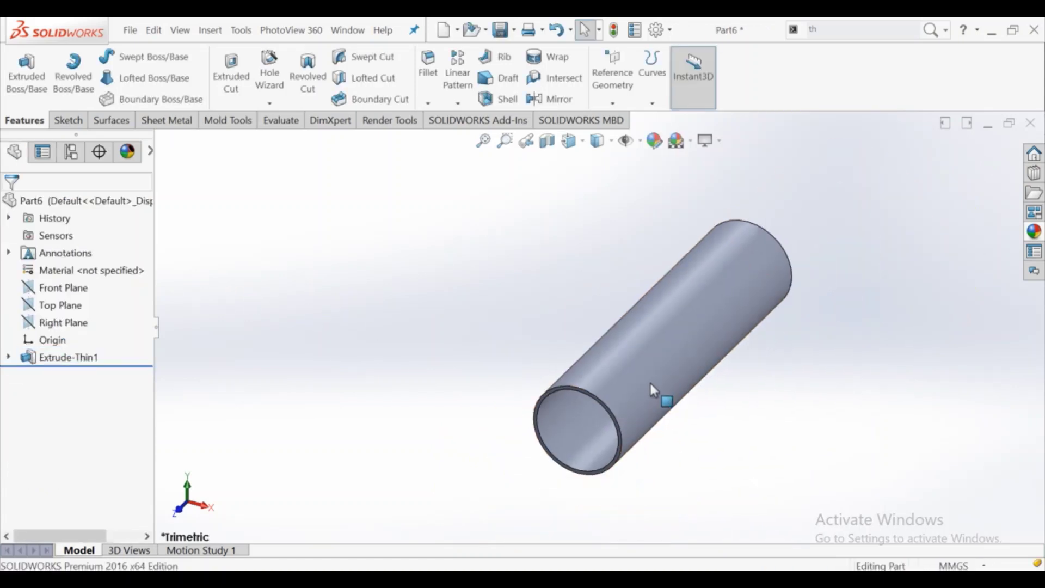
# Sketch a circle centred on the origin on the Right Plane, viewed face-on
pyautogui.click(63, 322)
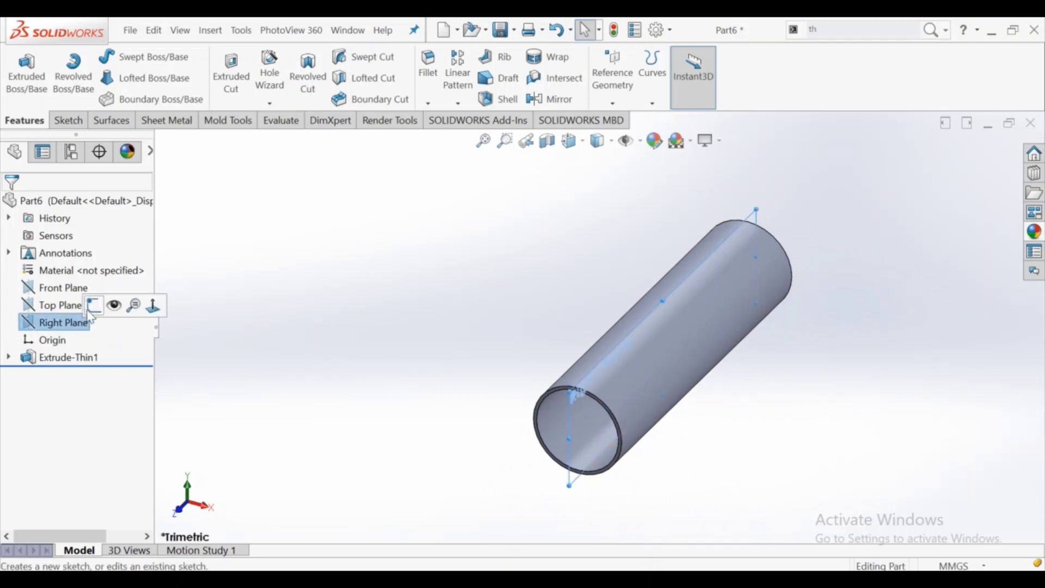
pyautogui.click(112, 303)
pyautogui.click(666, 79)
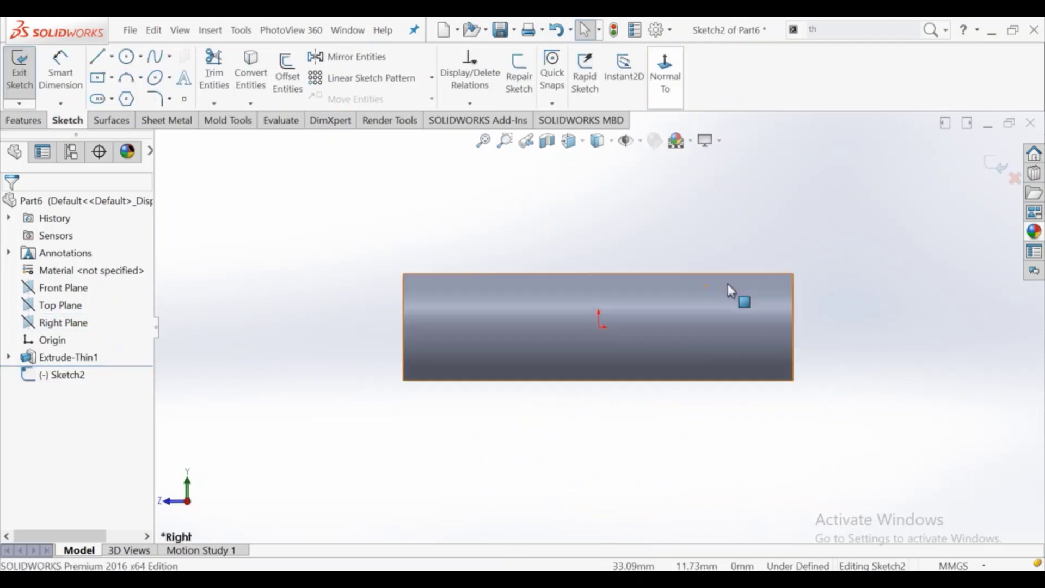
pyautogui.click(135, 65)
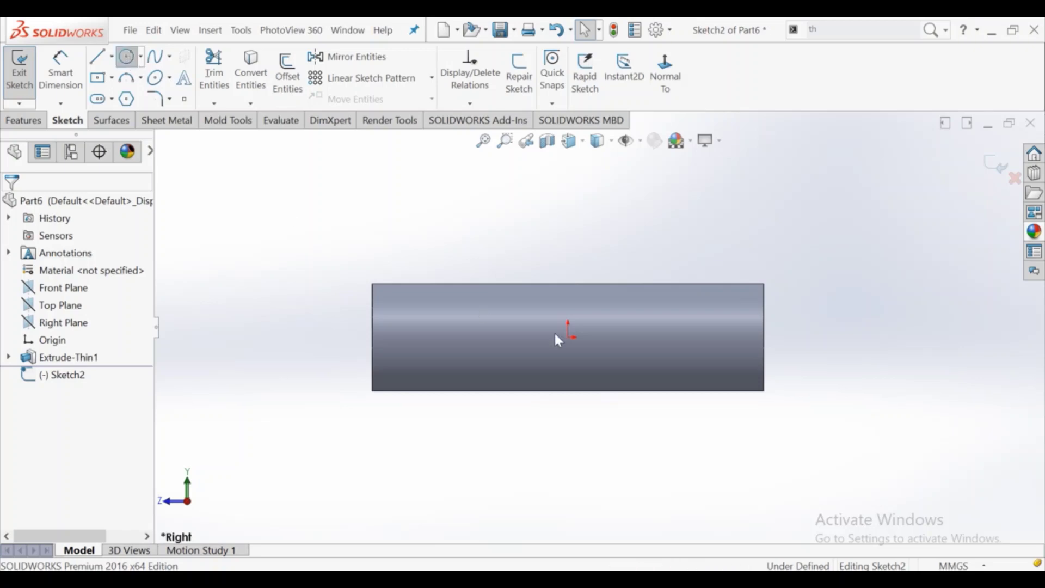
pyautogui.click(569, 338)
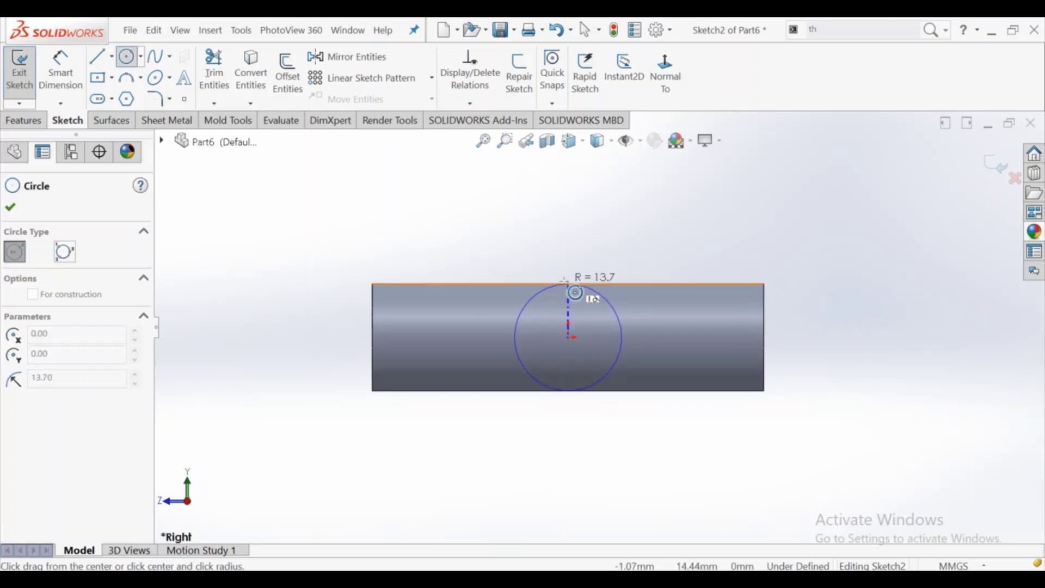
pyautogui.click(572, 282)
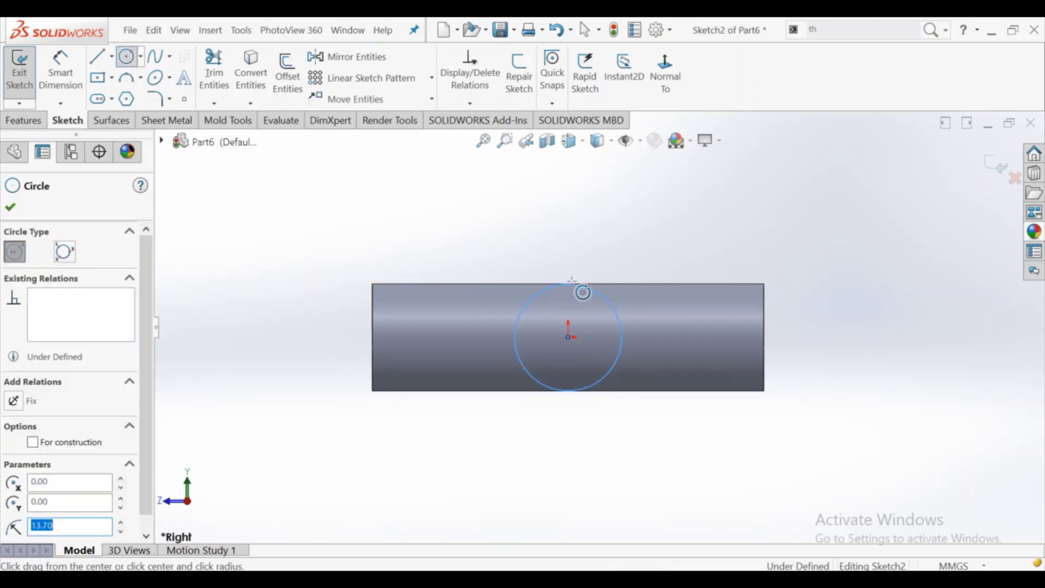
pyautogui.press('Escape')
# Dimension the circle's diameter as 25.4+2 (Ø27.40) and orbit to an angled view
pyautogui.click(61, 73)
pyautogui.click(612, 309)
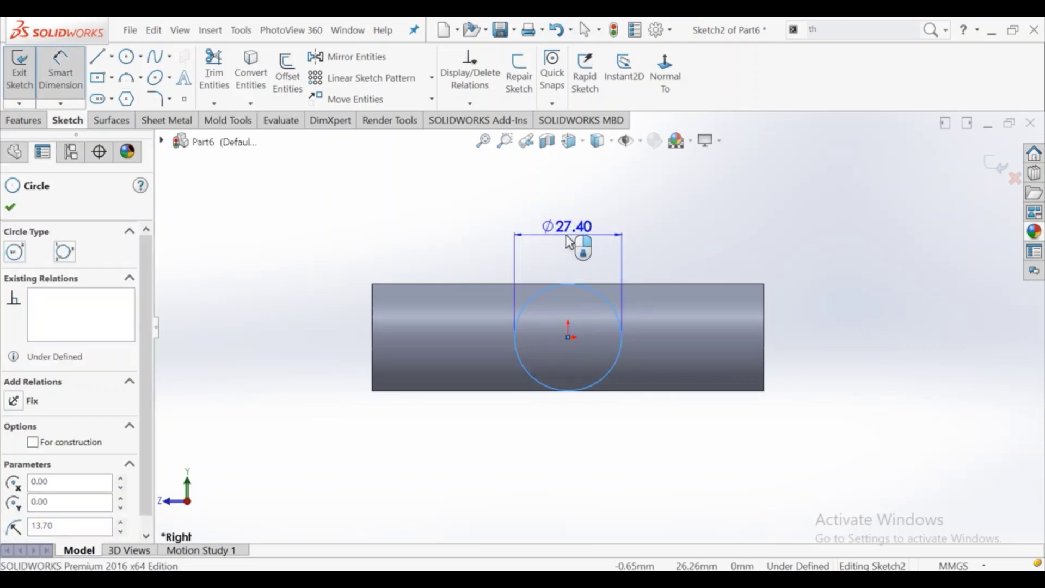
pyautogui.click(569, 242)
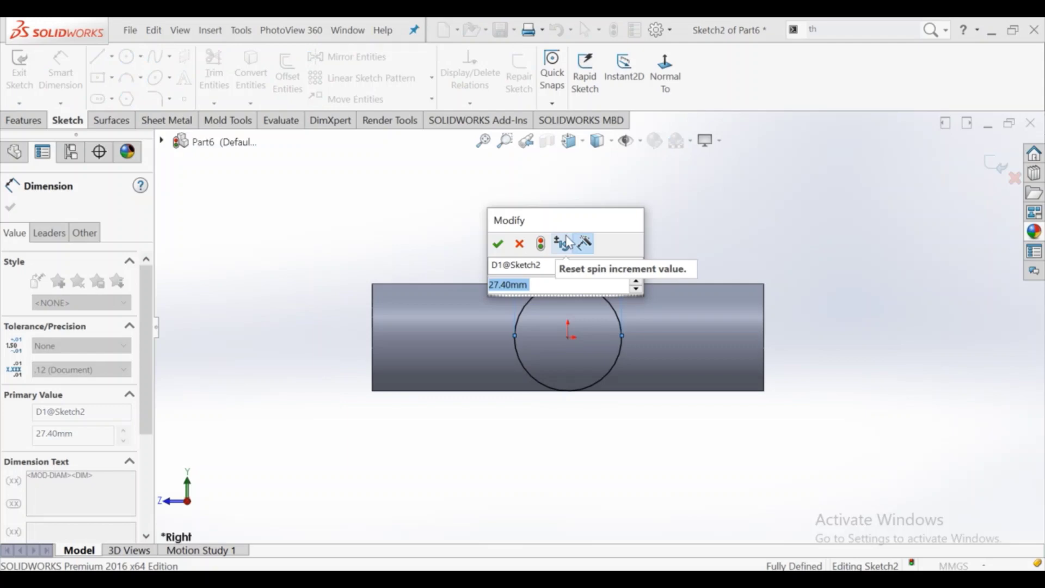
pyautogui.write('25')
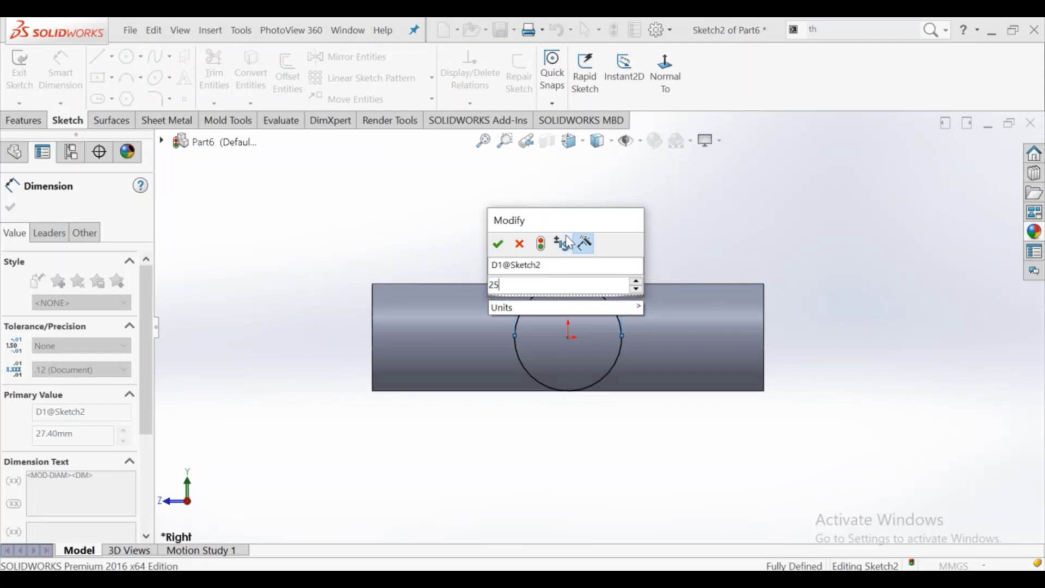
pyautogui.write('.')
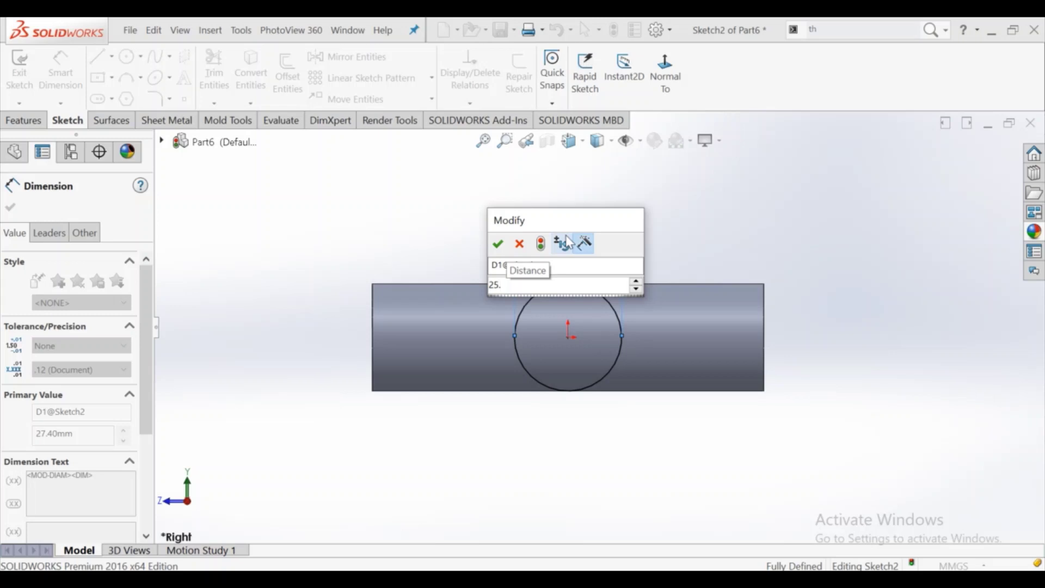
pyautogui.write('4=')
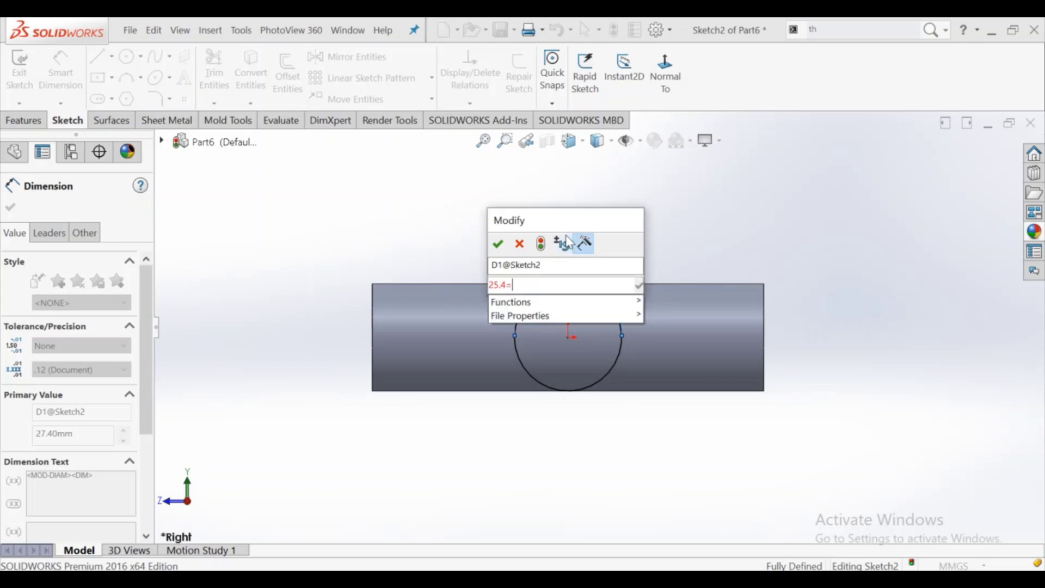
pyautogui.press('BackSpace')
pyautogui.write('+')
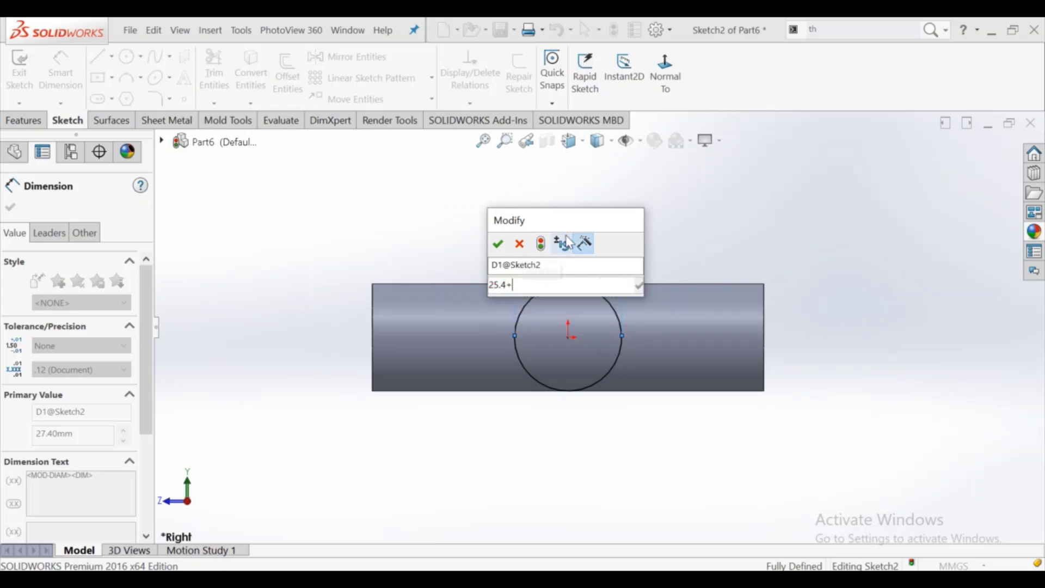
pyautogui.write('2')
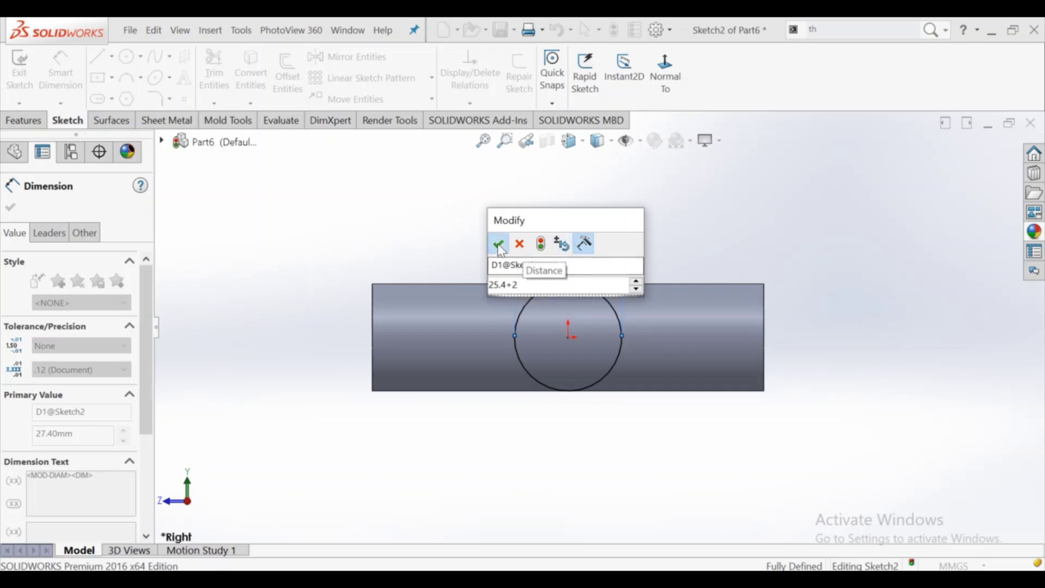
pyautogui.click(498, 243)
pyautogui.rightClick(436, 230)
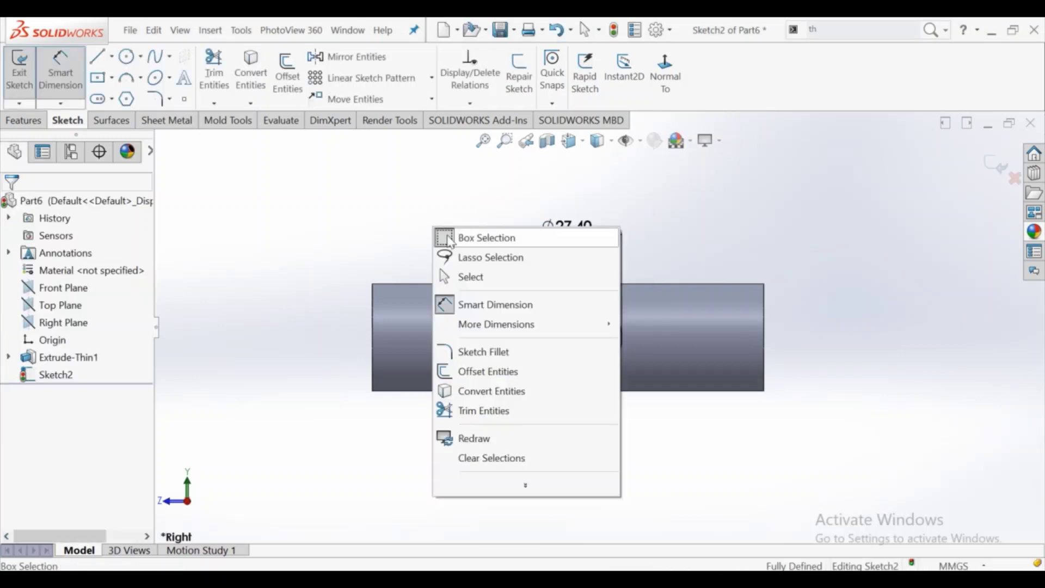
pyautogui.click(475, 280)
pyautogui.moveTo(420, 242); pyautogui.dragTo(443, 250, button='middle')
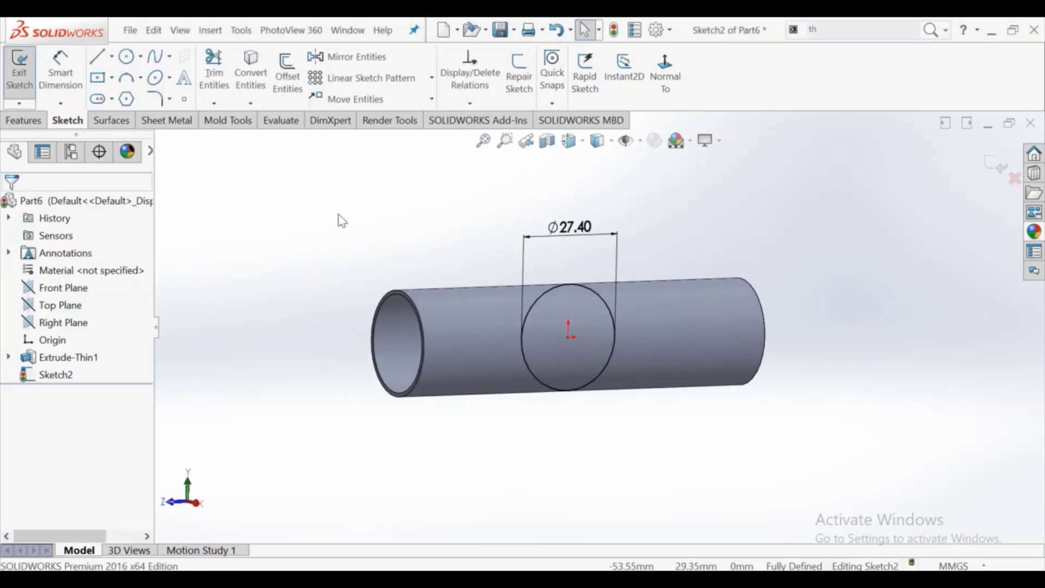
# Extrude the side circle Blind 50 mm into a branch cylinder
pyautogui.click(30, 121)
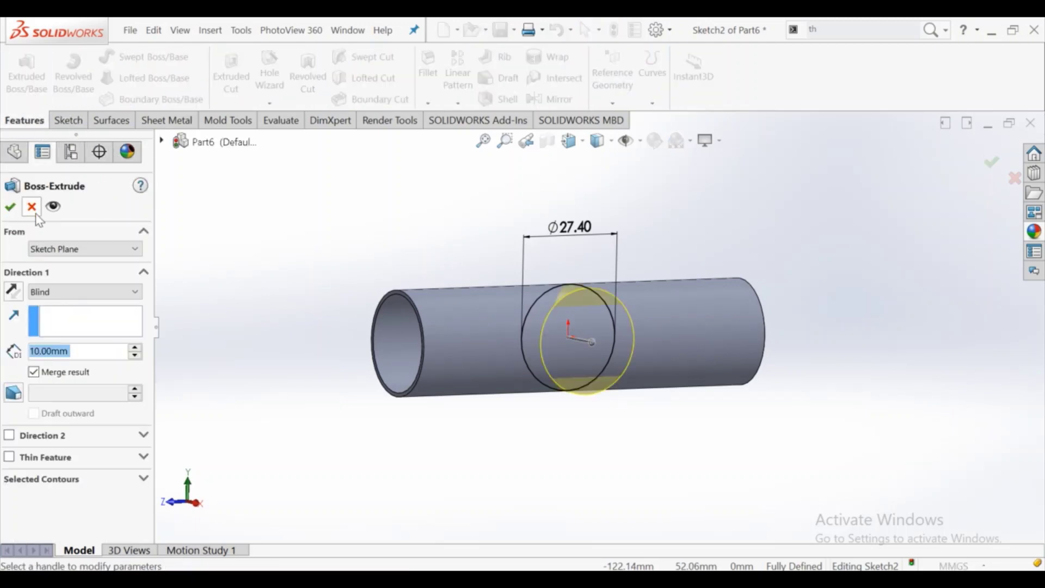
pyautogui.click(35, 292)
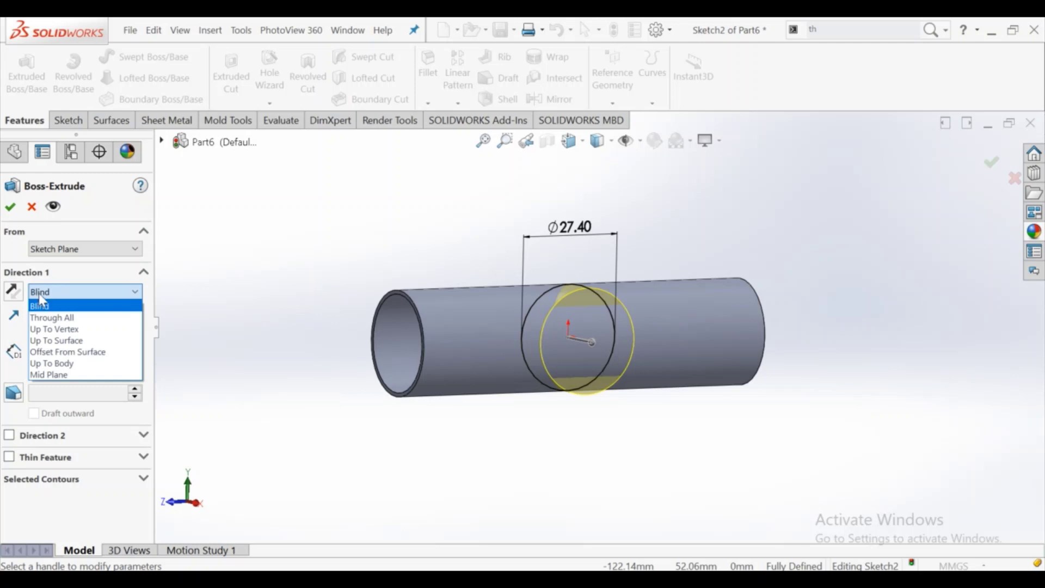
pyautogui.click(39, 294)
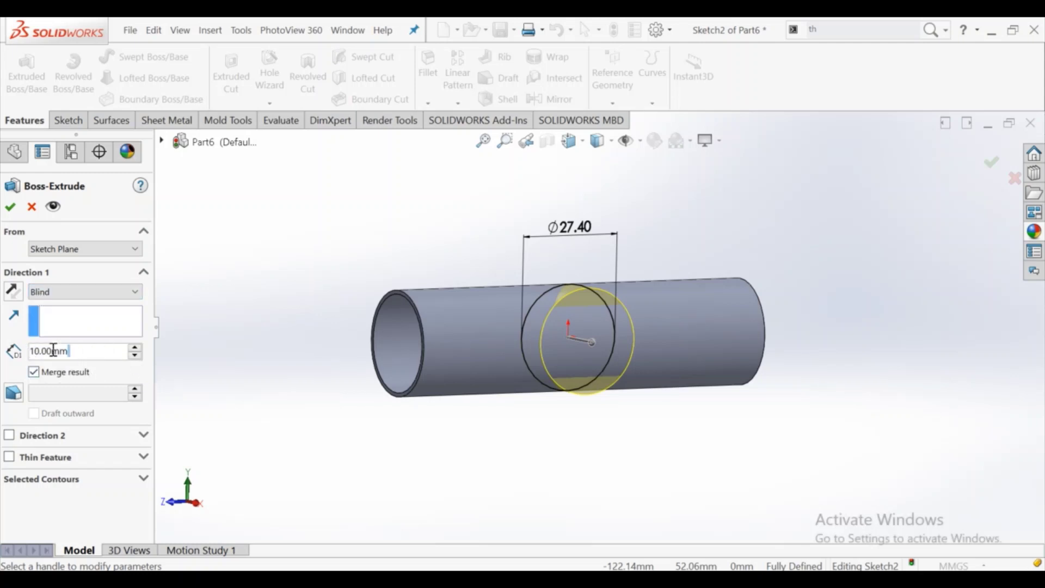
pyautogui.write('50')
pyautogui.press('Return')
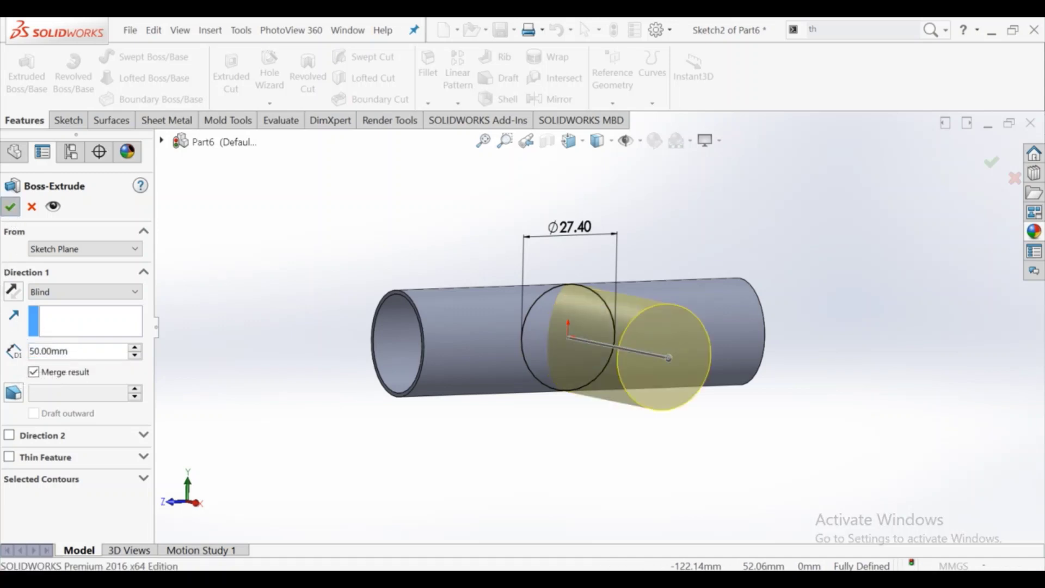
pyautogui.click(11, 206)
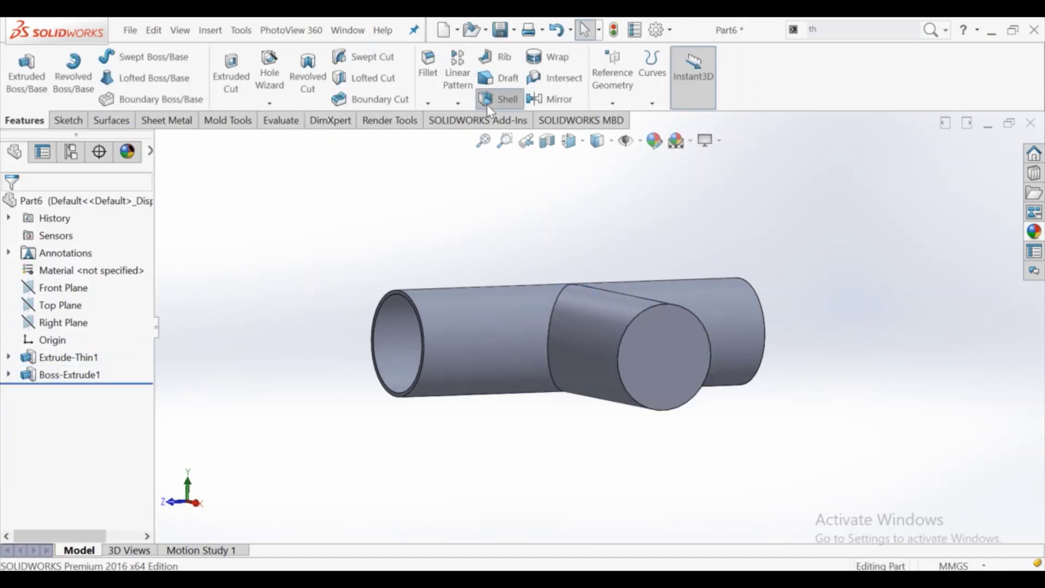
# Shell the part to a 1 mm wall, removing two cylinder end faces
pyautogui.click(487, 104)
pyautogui.click(626, 338)
pyautogui.moveTo(525, 413)
pyautogui.mouseDown(button='middle')
pyautogui.moveTo(566, 404)
pyautogui.moveTo(611, 413)
pyautogui.moveTo(560, 385)
pyautogui.moveTo(544, 350)
pyautogui.mouseUp(button='middle')
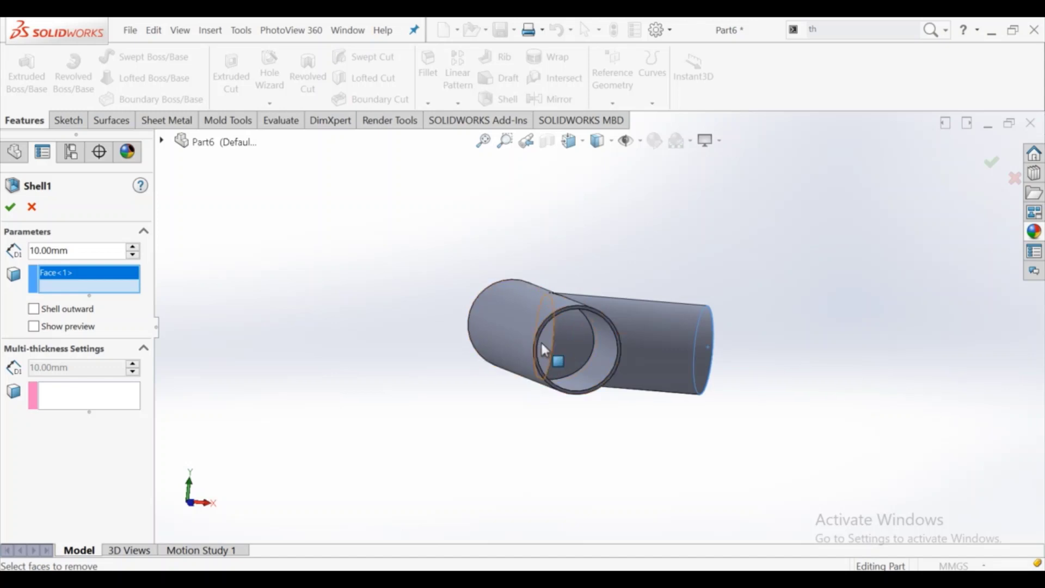
pyautogui.click(546, 352)
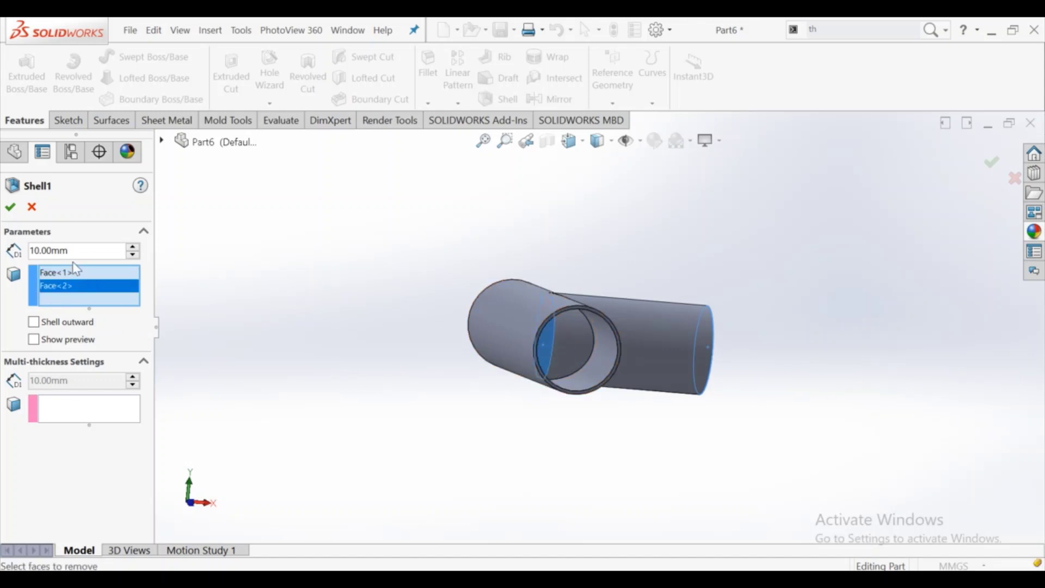
pyautogui.write('1')
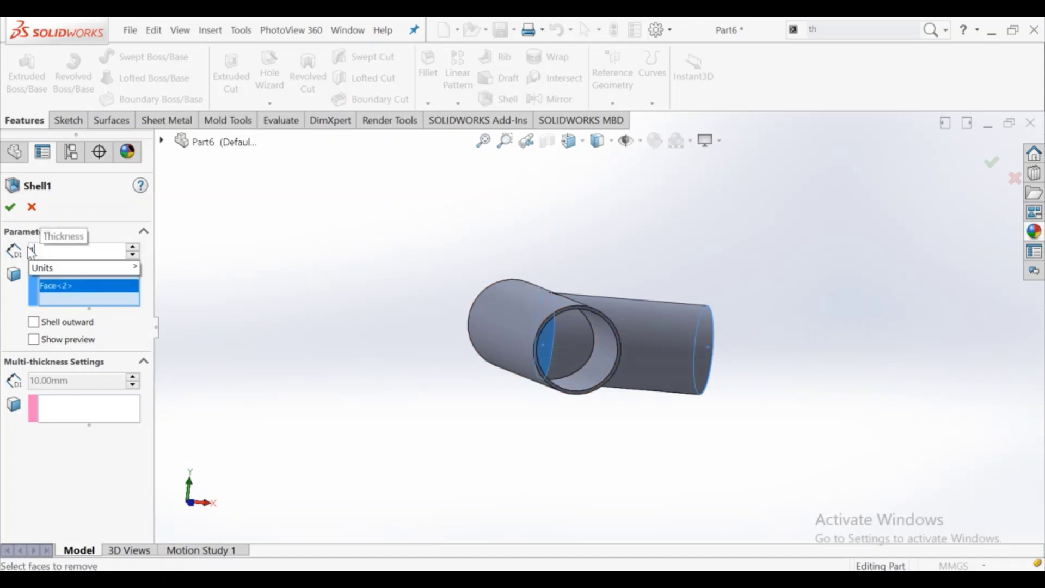
pyautogui.press('Return')
pyautogui.click(9, 209)
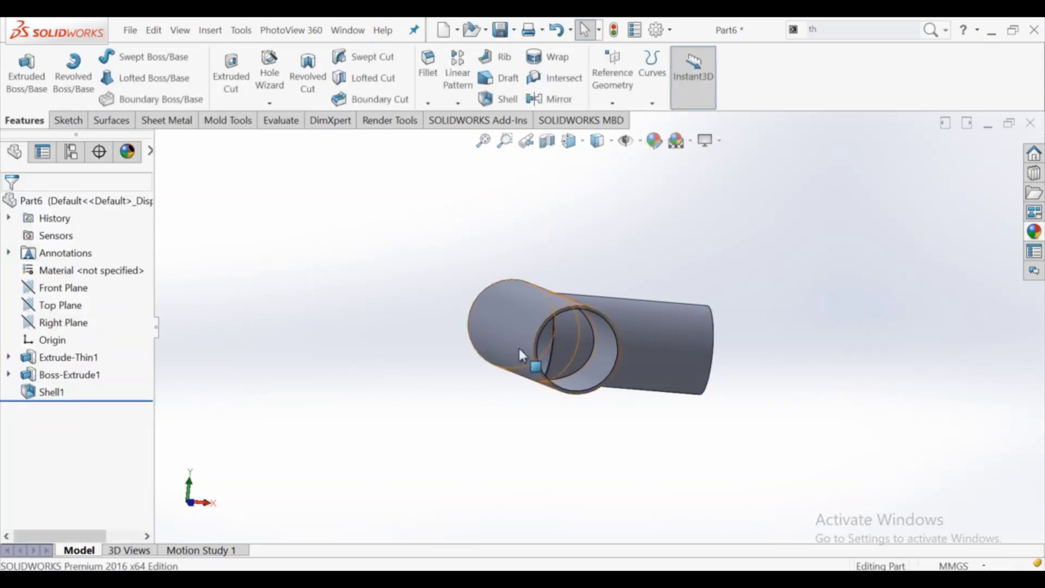
pyautogui.scroll(-5, 584, 386)
pyautogui.scroll(-2, 584, 386)
# Sketch on the branch end face by converting its inner circular edge
pyautogui.click(585, 390)
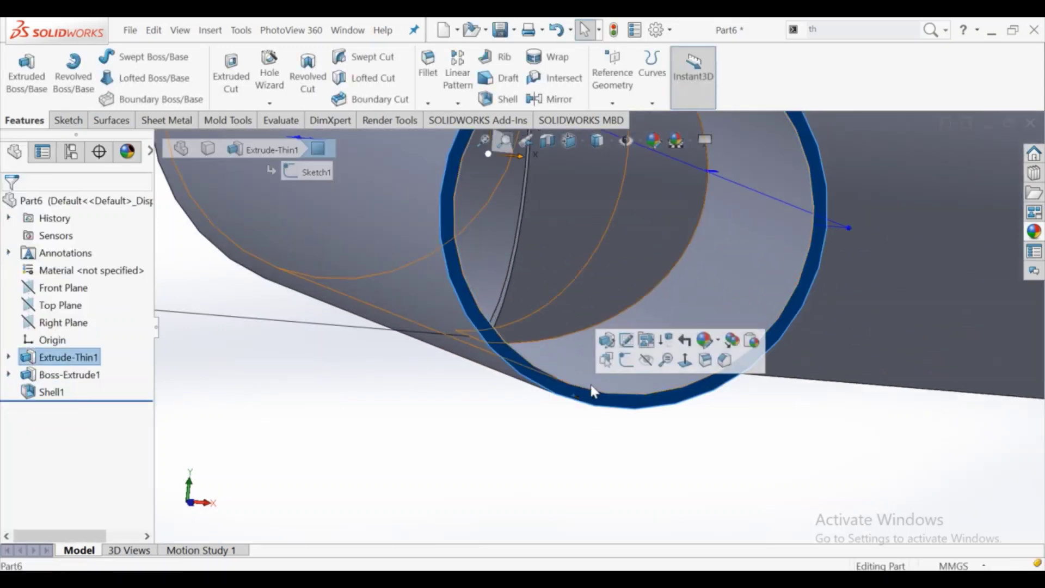
pyautogui.click(625, 367)
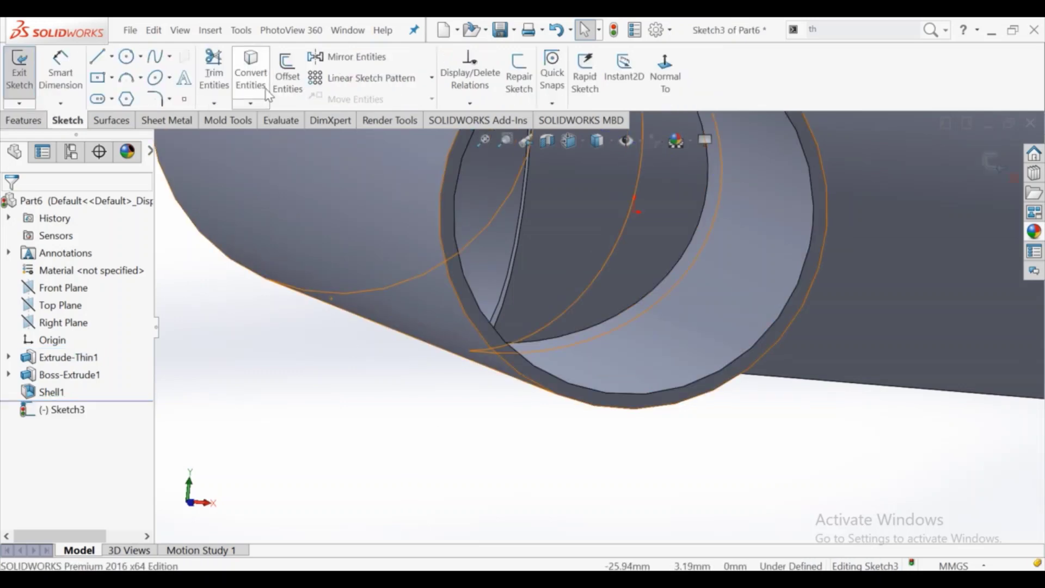
pyautogui.click(250, 71)
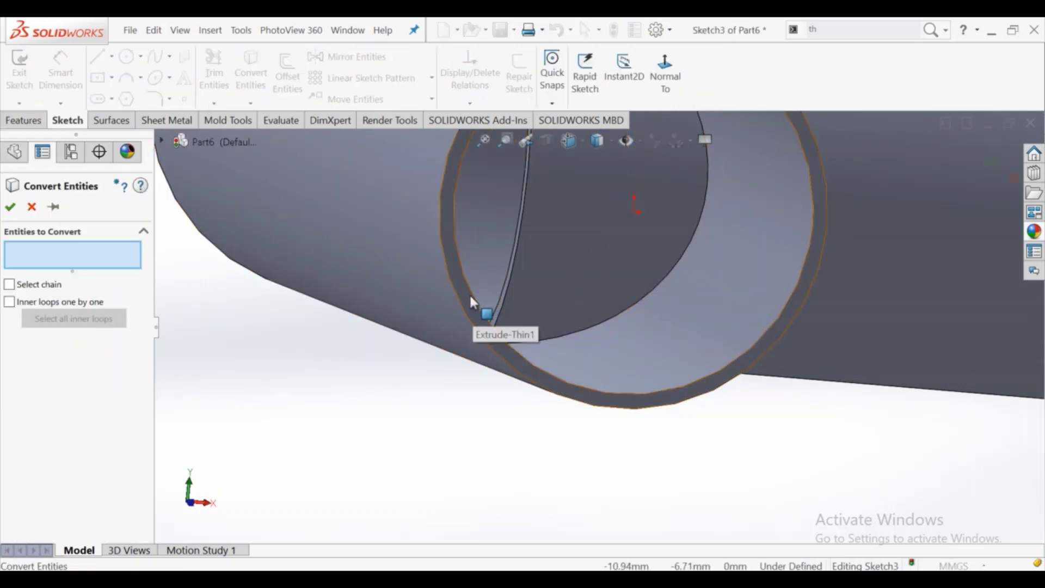
pyautogui.click(472, 294)
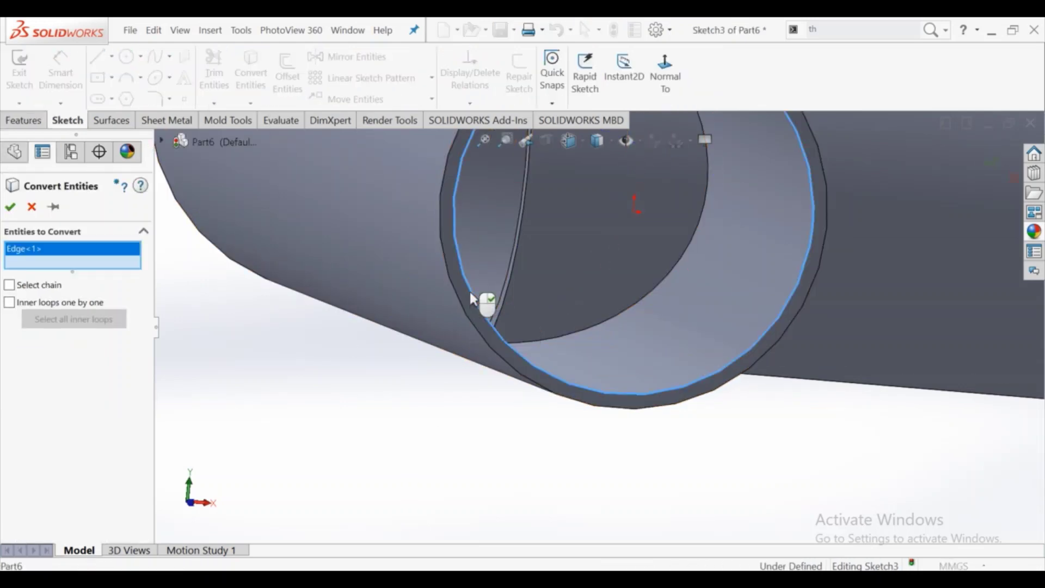
pyautogui.click(9, 208)
# Cut-extrude the inner circle Blind 83 mm to open the tube bore
pyautogui.click(24, 120)
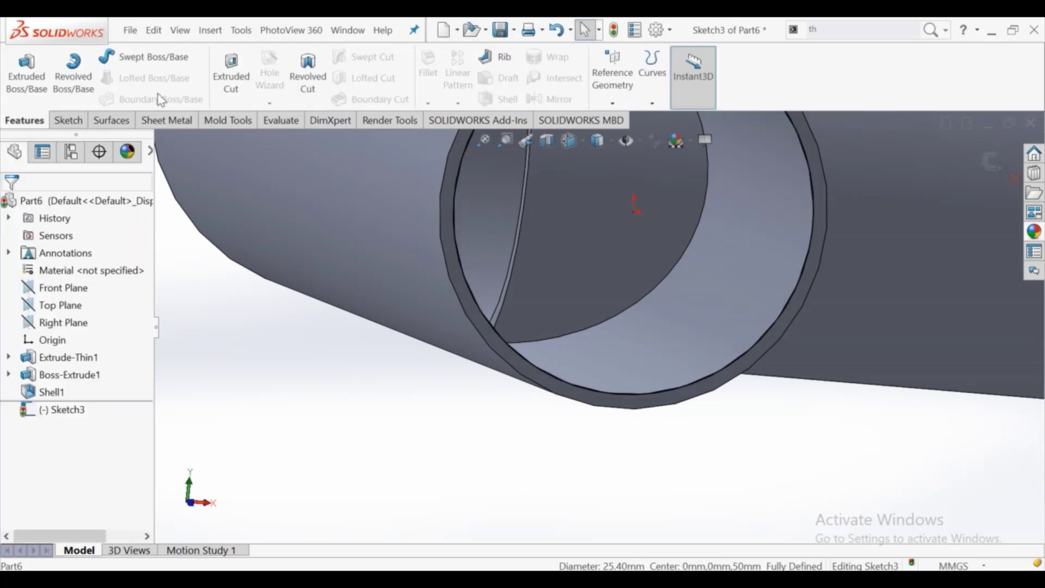
pyautogui.click(230, 89)
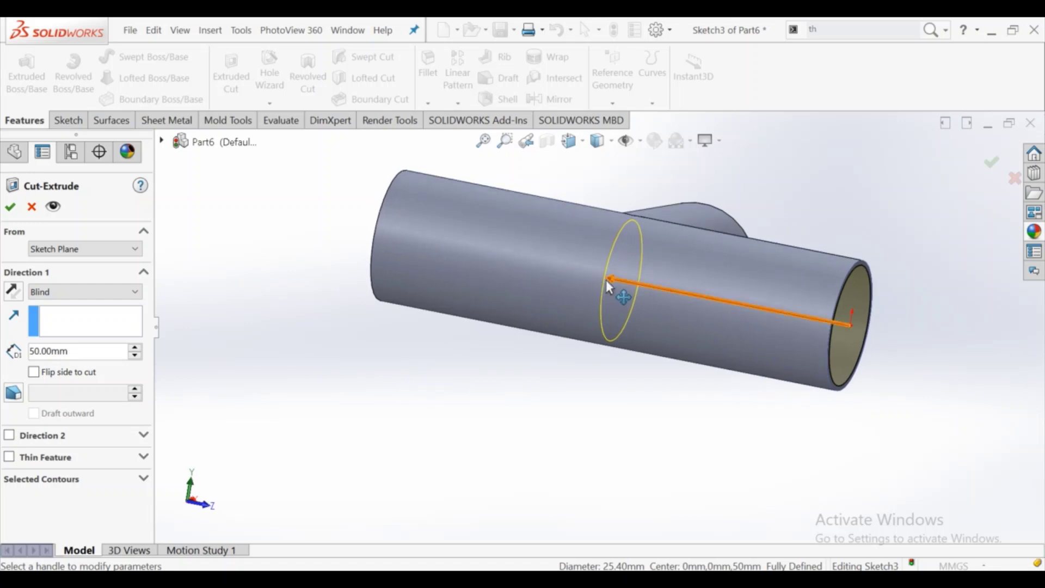
pyautogui.moveTo(607, 280); pyautogui.dragTo(460, 249)
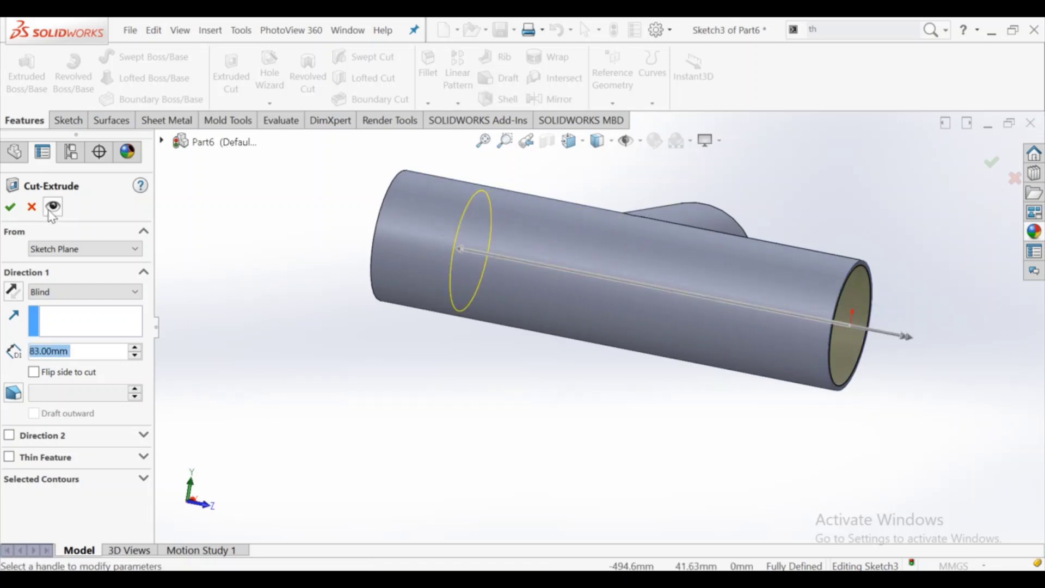
pyautogui.click(11, 207)
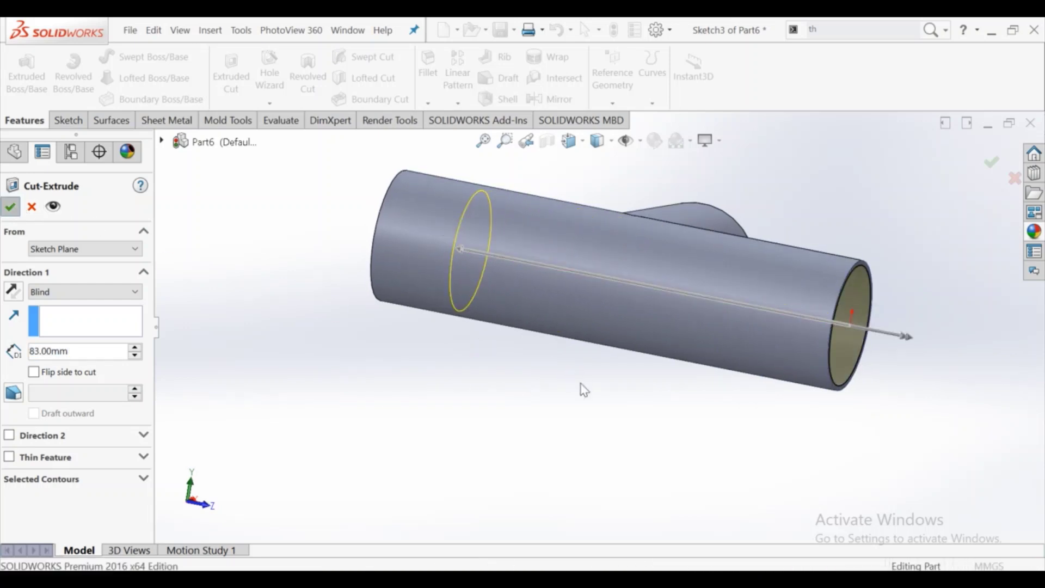
pyautogui.moveTo(583, 395)
pyautogui.mouseDown(button='middle')
pyautogui.moveTo(504, 379)
pyautogui.moveTo(479, 415)
pyautogui.moveTo(593, 260)
pyautogui.moveTo(634, 258)
pyautogui.mouseUp(button='middle')
pyautogui.scroll(-2, 612, 248)
pyautogui.scroll(-3, 647, 246)
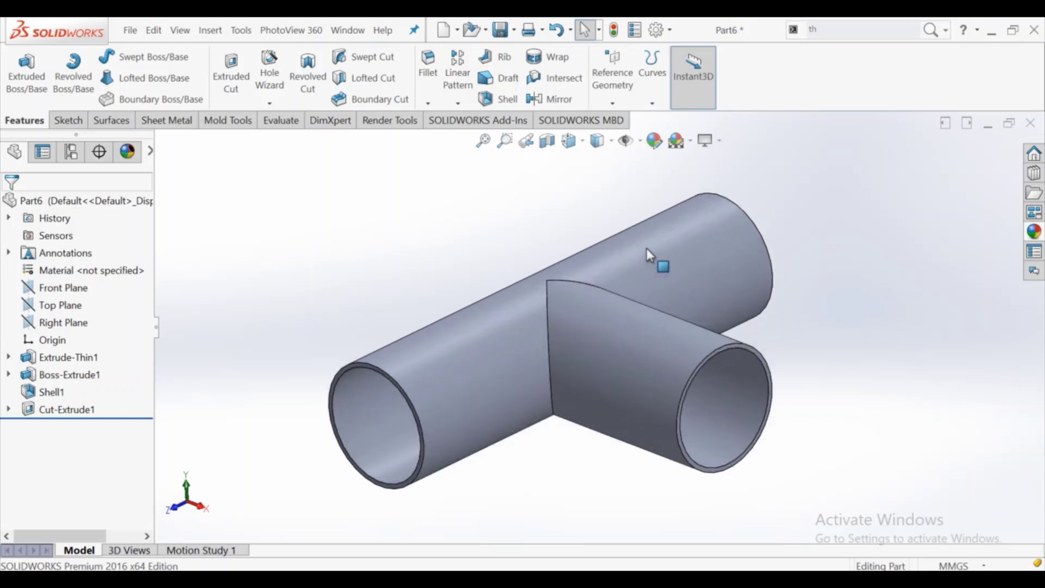
# Fillet both branch-to-tube intersection edges with a 5 mm radius
pyautogui.click(429, 76)
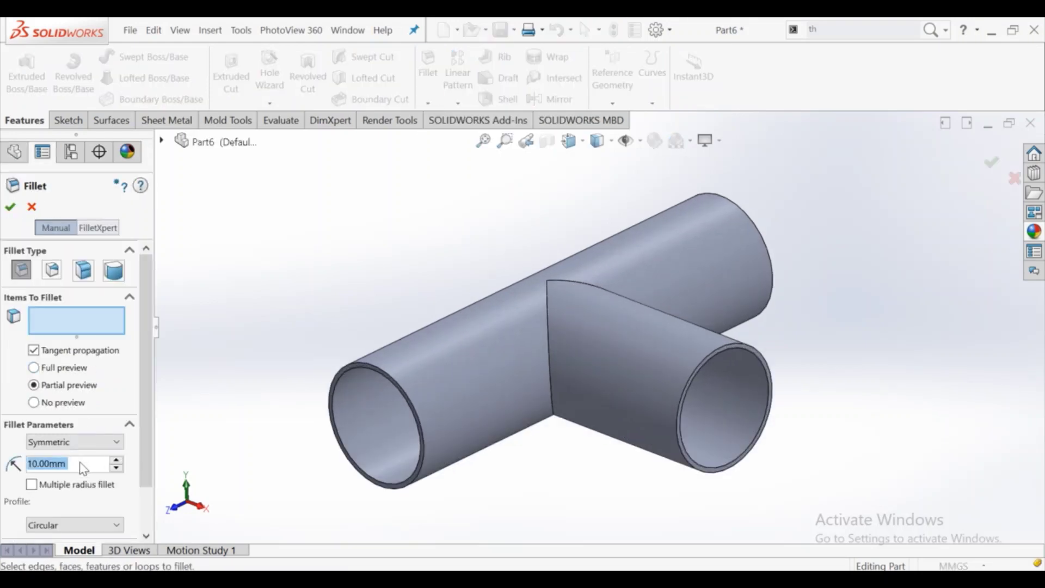
pyautogui.write('5')
pyautogui.press('Return')
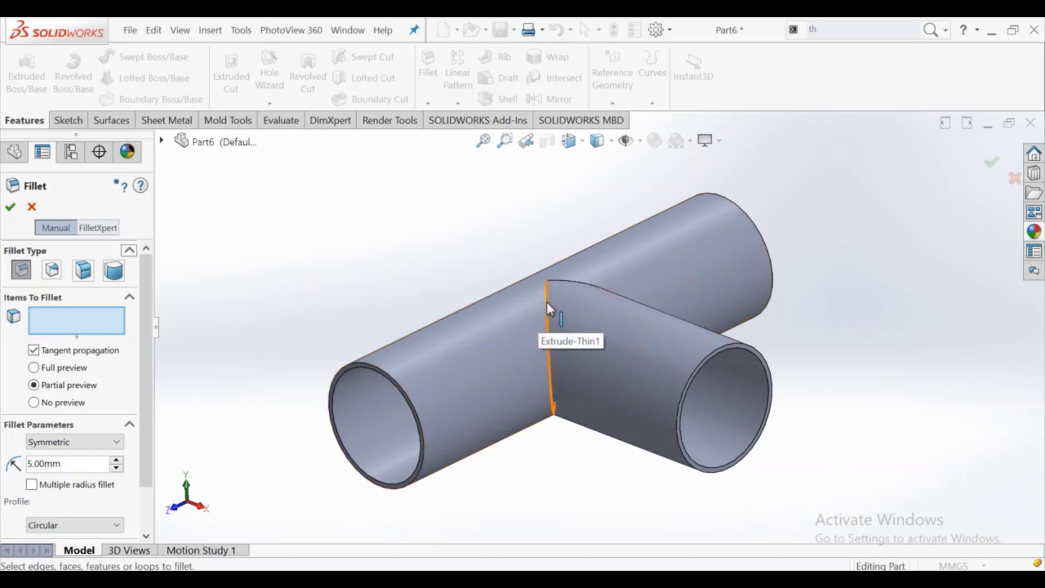
pyautogui.click(547, 302)
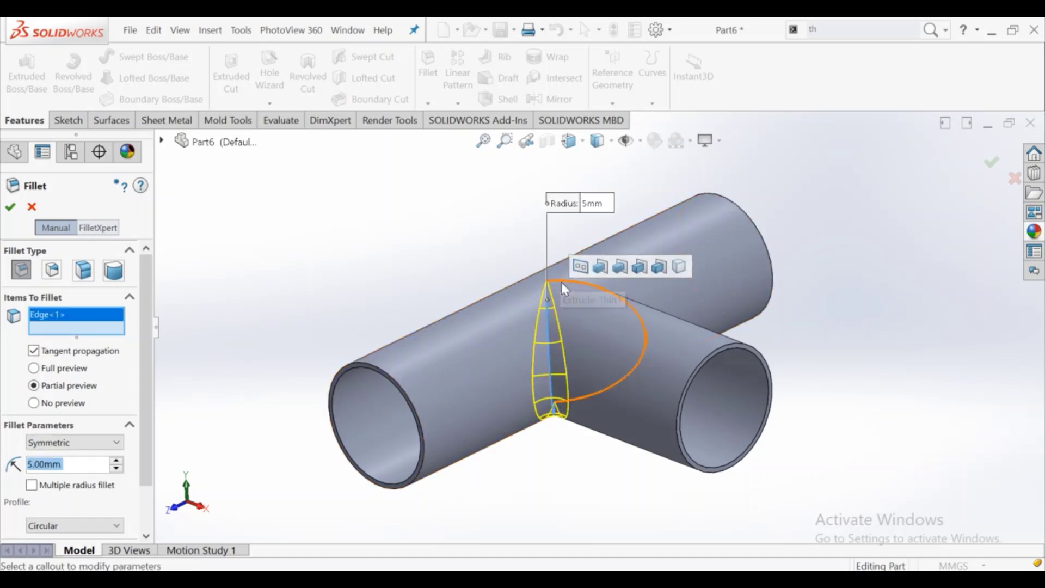
pyautogui.click(561, 284)
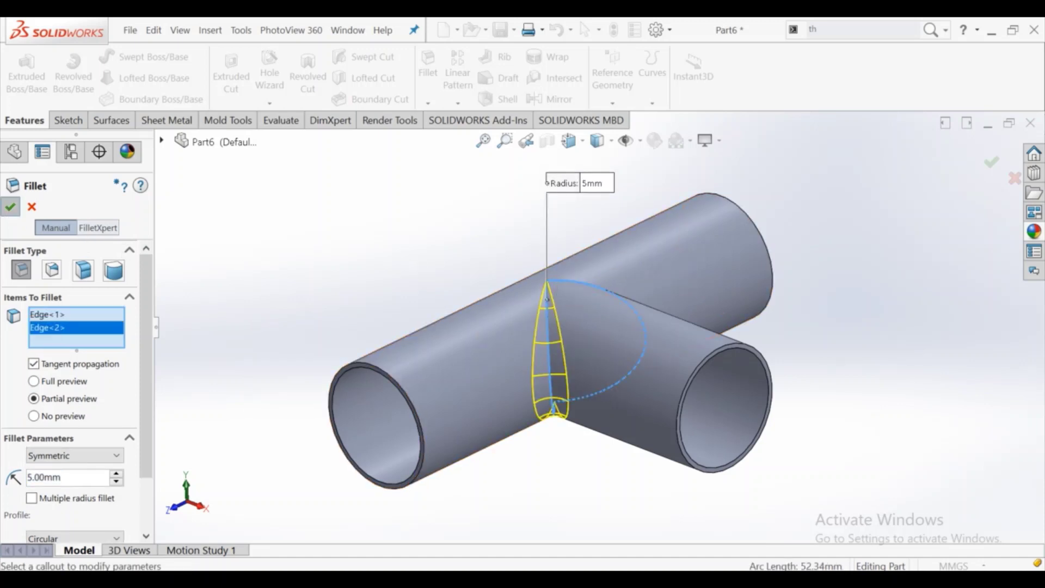
pyautogui.press('Return')
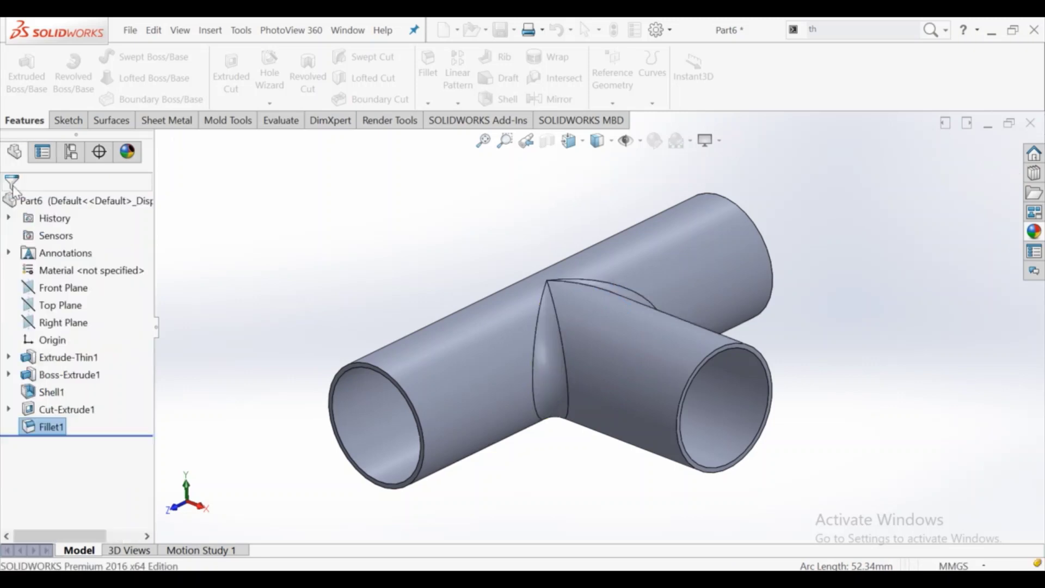
pyautogui.click(405, 232)
pyautogui.moveTo(438, 252)
pyautogui.mouseDown(button='middle')
pyautogui.moveTo(378, 249)
pyautogui.moveTo(401, 256)
pyautogui.moveTo(408, 242)
pyautogui.moveTo(399, 208)
pyautogui.moveTo(412, 223)
pyautogui.mouseUp(button='middle')
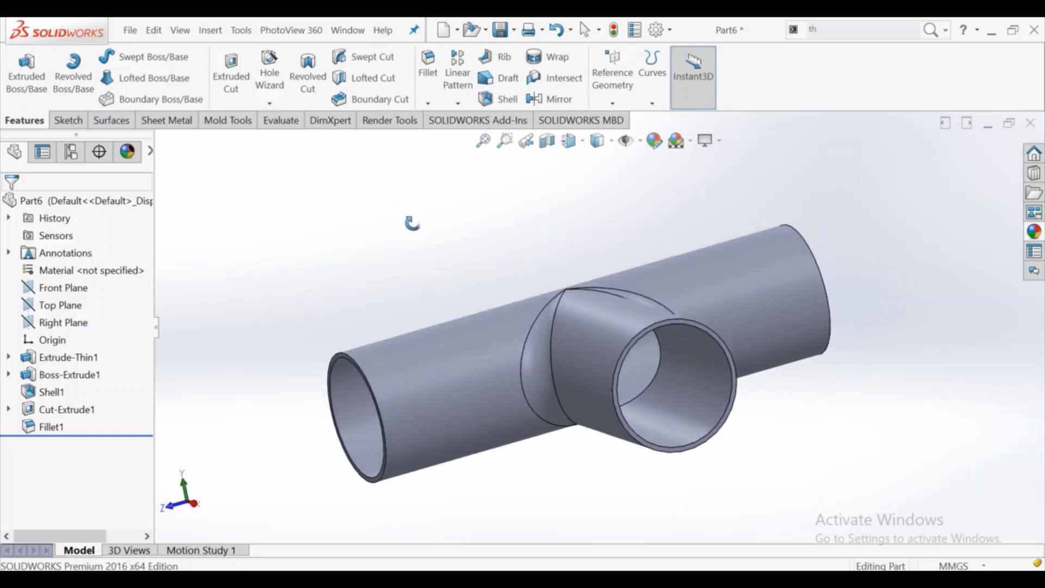
# Assign the Plastics > PVC Rigid material to the part
pyautogui.rightClick(110, 274)
pyautogui.click(158, 243)
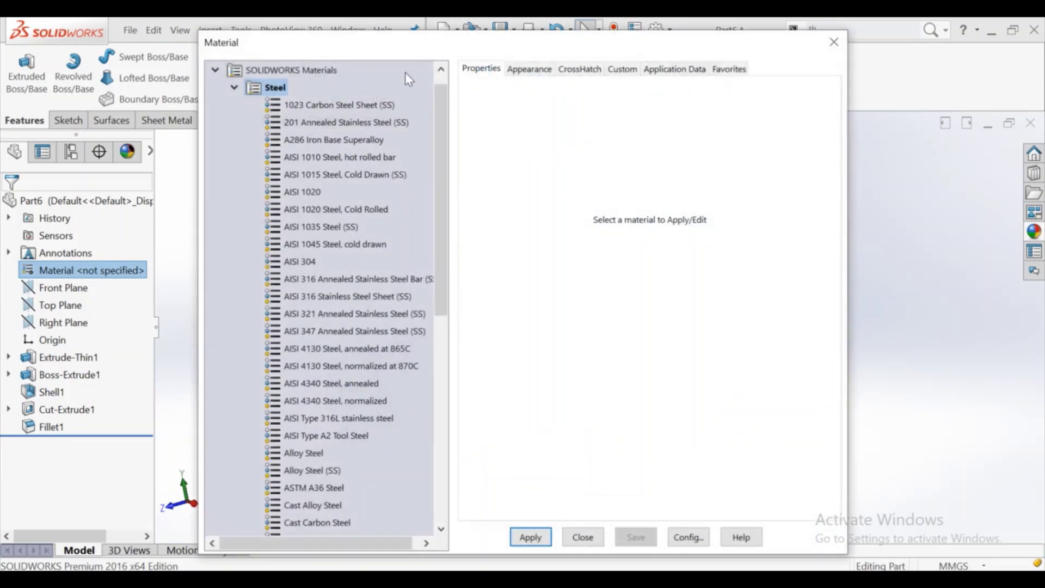
pyautogui.moveTo(381, 43); pyautogui.dragTo(256, 30)
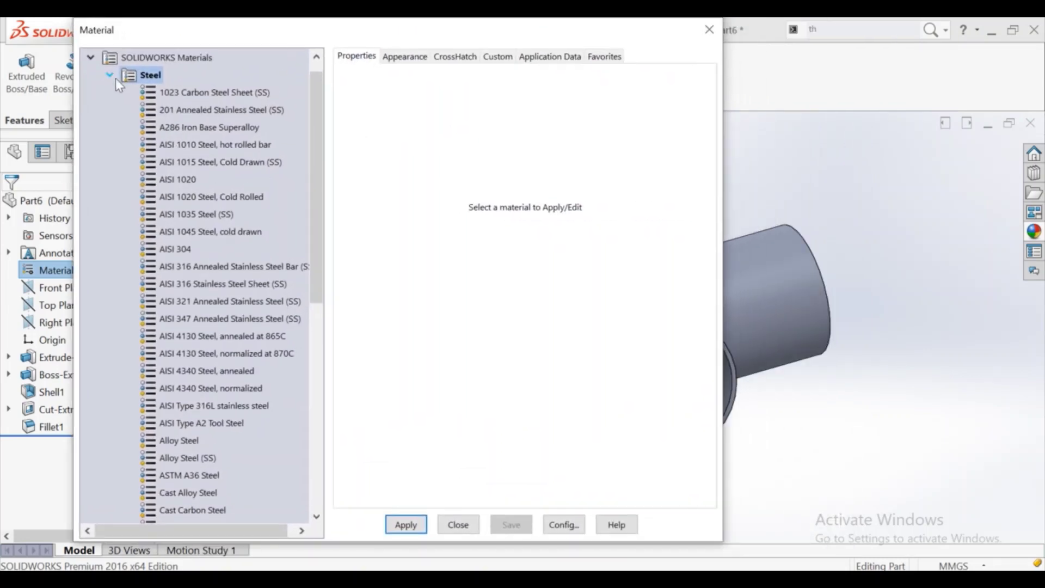
pyautogui.click(110, 76)
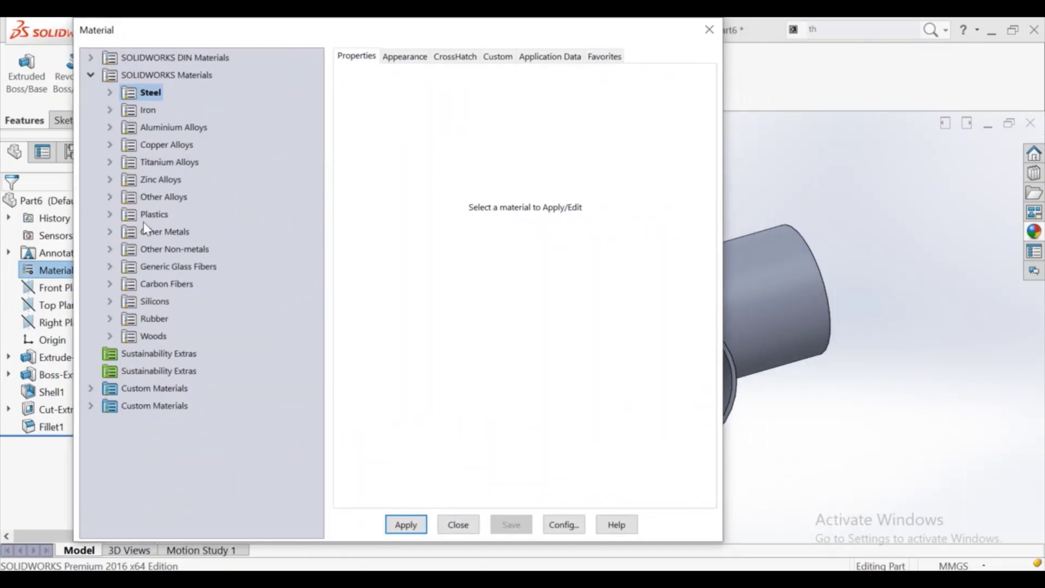
pyautogui.click(116, 213)
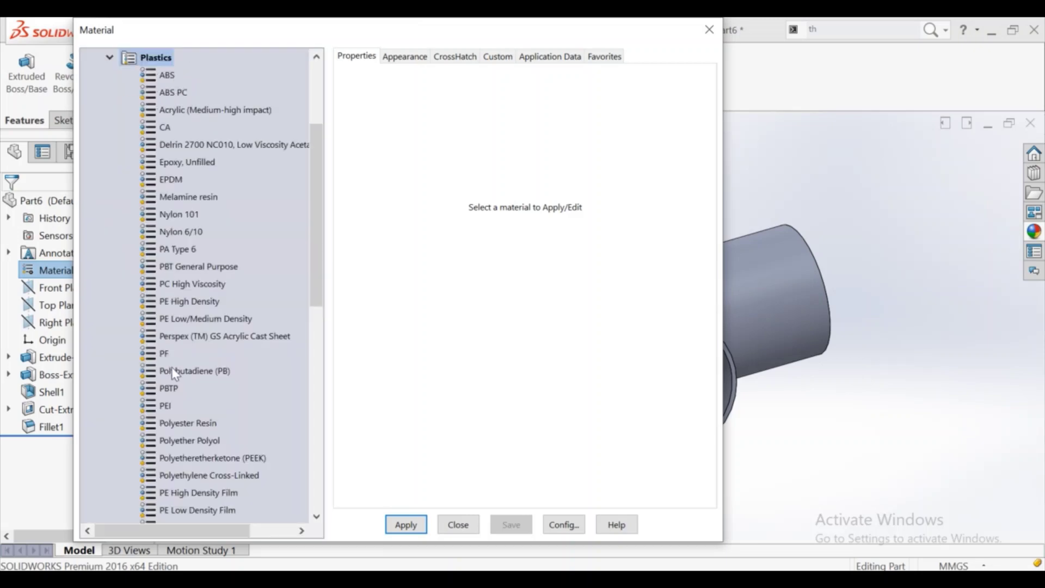
pyautogui.scroll(-2, 175, 422)
pyautogui.scroll(-3, 176, 430)
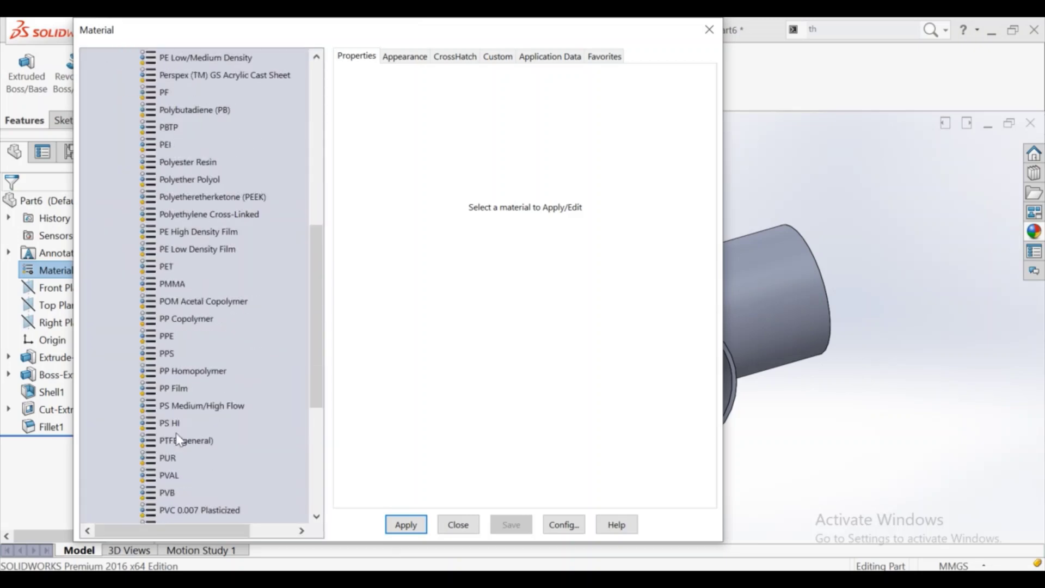
pyautogui.scroll(-2, 178, 435)
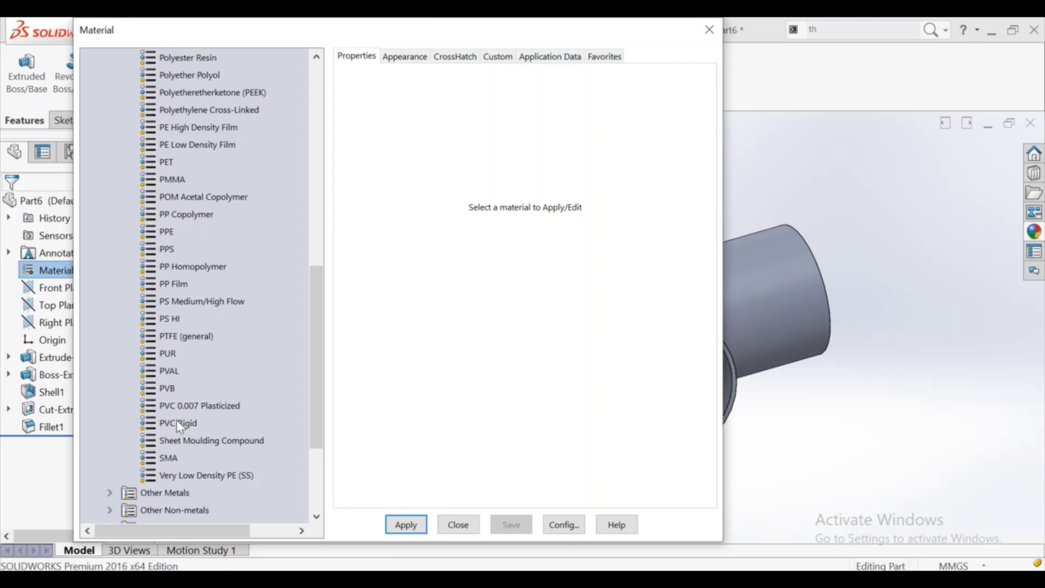
pyautogui.click(176, 420)
pyautogui.click(400, 523)
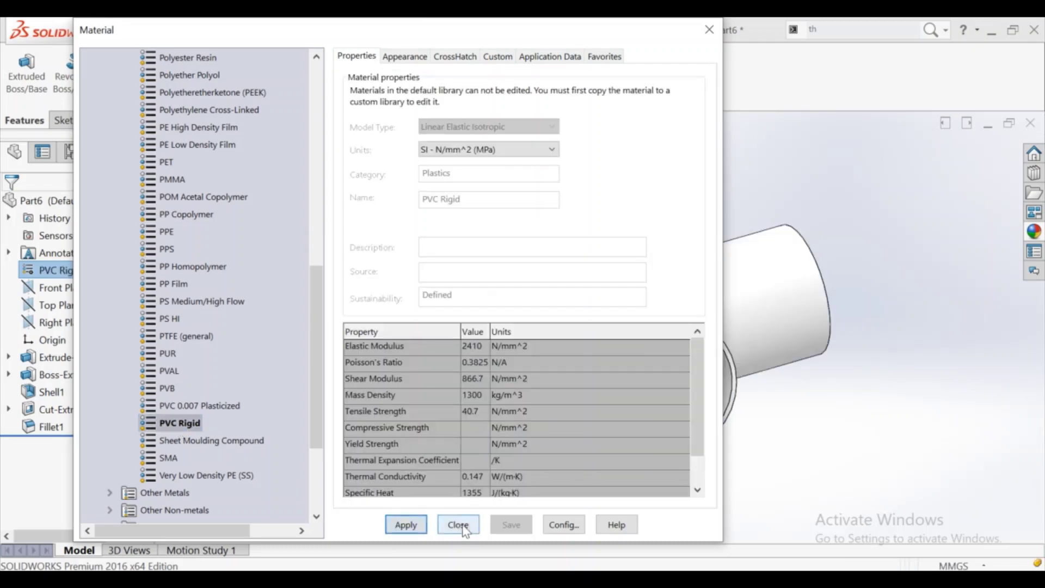
pyautogui.click(458, 525)
# Apply a yellow appearance to the tee
pyautogui.moveTo(791, 403); pyautogui.dragTo(822, 415, button='middle')
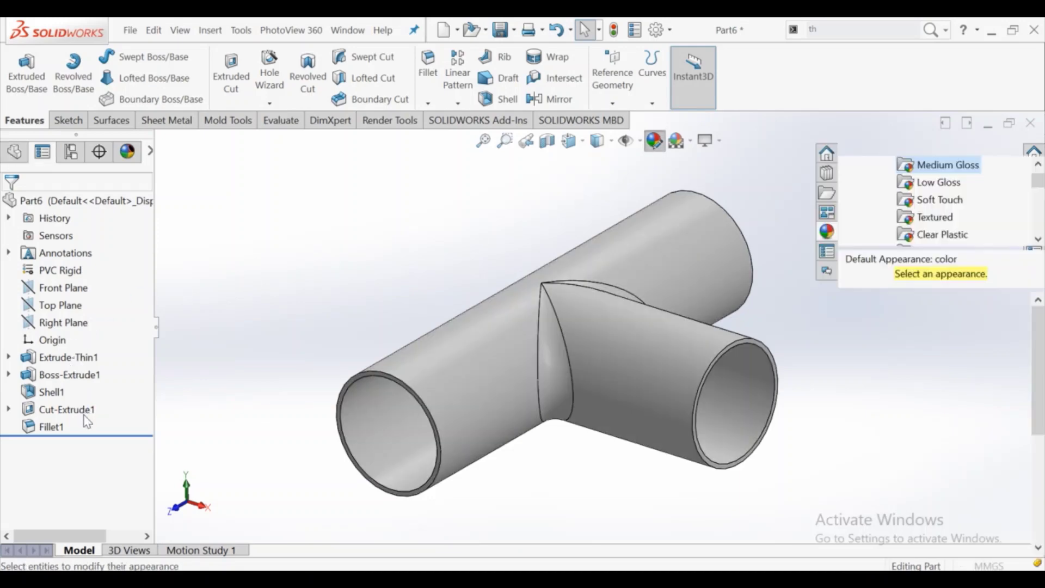
pyautogui.scroll(-3, 79, 440)
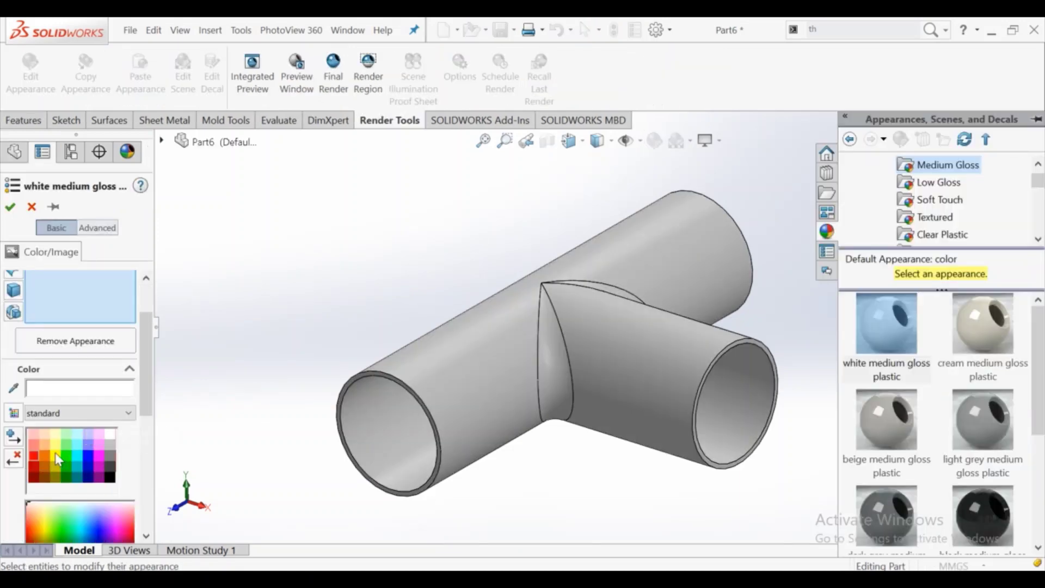
pyautogui.click(56, 453)
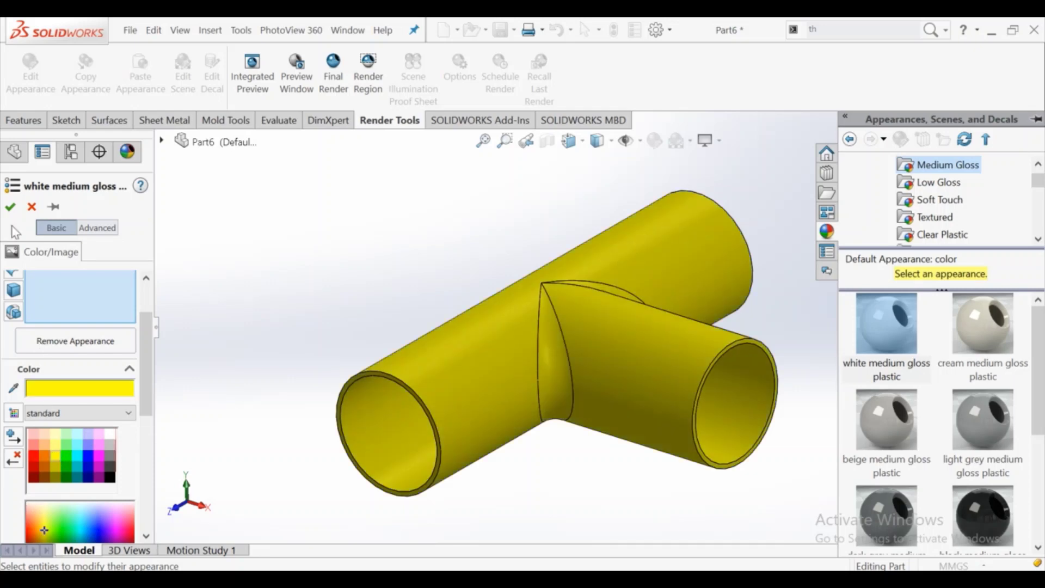
pyautogui.click(10, 210)
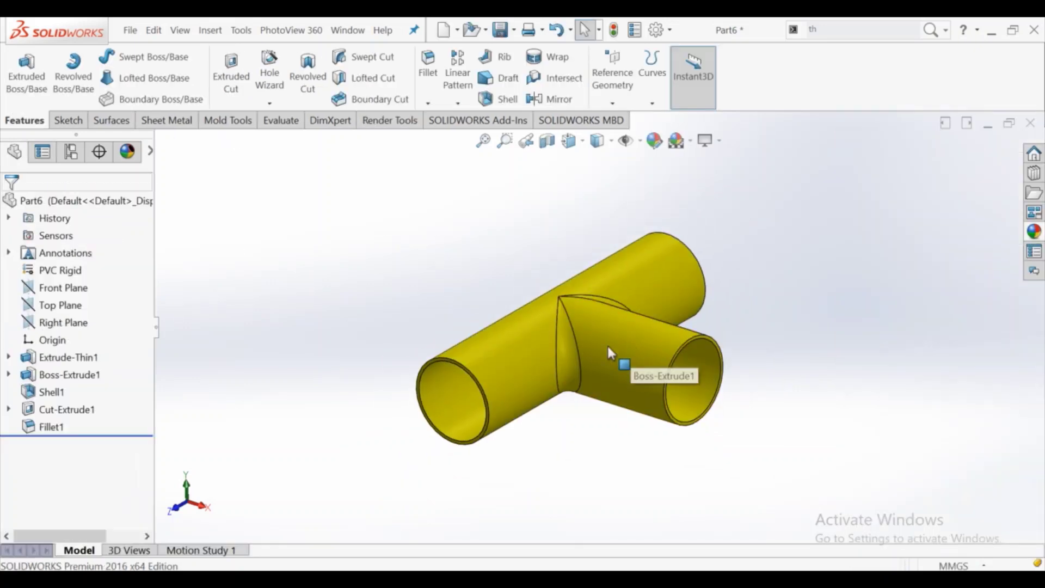
# Inspect the tee with a Top Plane section view, then turn the section off
pyautogui.moveTo(606, 344)
pyautogui.mouseDown(button='middle')
pyautogui.moveTo(516, 327)
pyautogui.moveTo(595, 377)
pyautogui.mouseUp(button='middle')
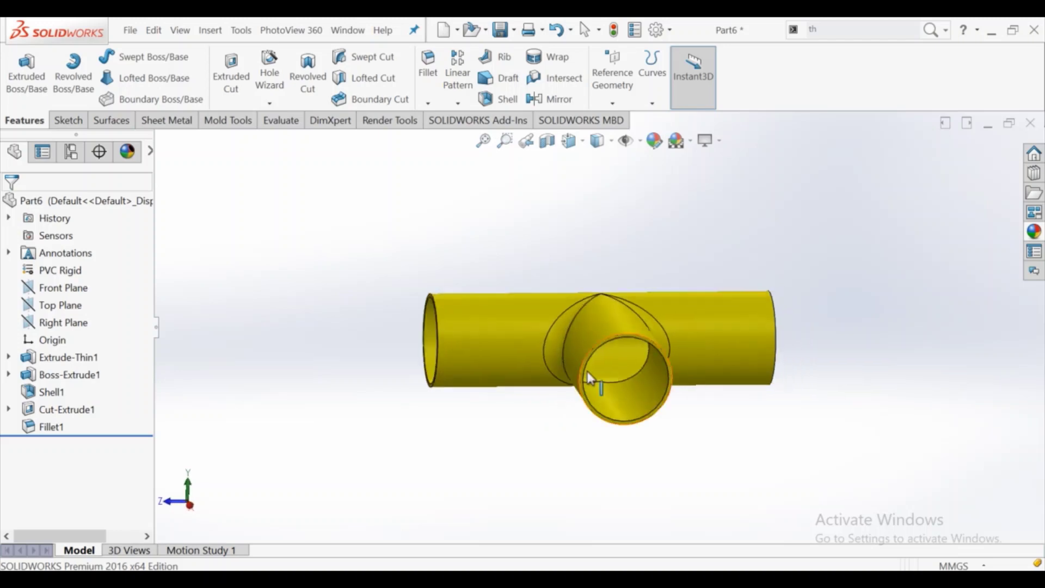
pyautogui.click(569, 141)
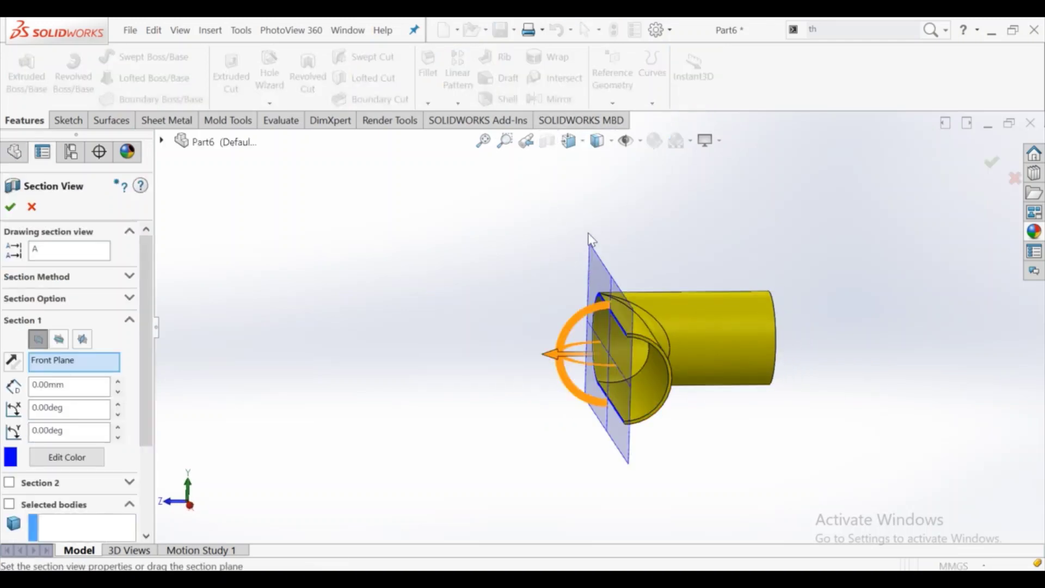
pyautogui.click(59, 339)
pyautogui.moveTo(446, 285); pyautogui.dragTo(398, 331, button='middle')
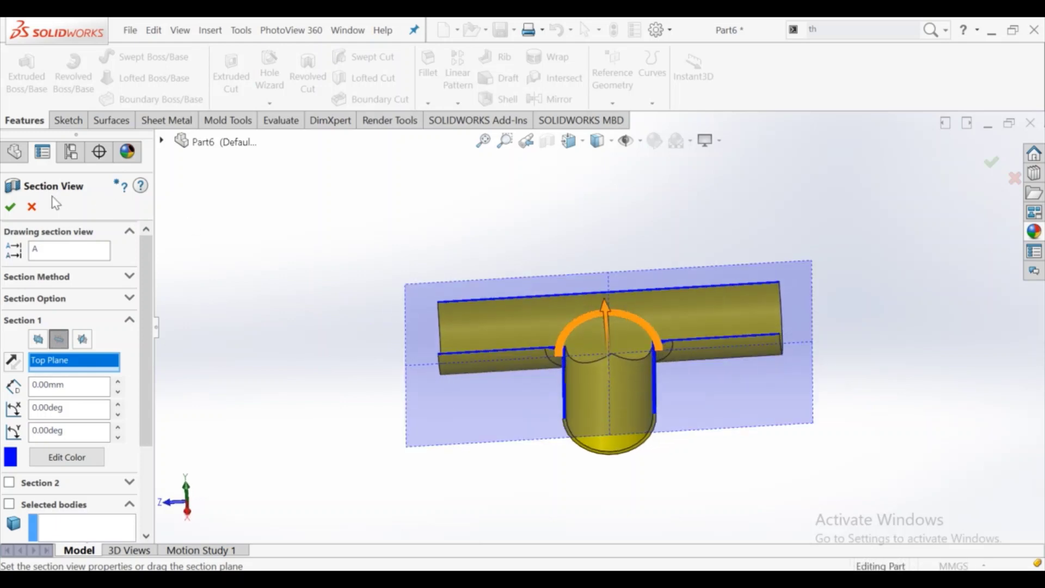
pyautogui.click(18, 212)
pyautogui.moveTo(525, 245)
pyautogui.mouseDown(button='middle')
pyautogui.moveTo(570, 294)
pyautogui.moveTo(452, 285)
pyautogui.moveTo(490, 252)
pyautogui.moveTo(570, 233)
pyautogui.mouseUp(button='middle')
pyautogui.scroll(-2, 669, 321)
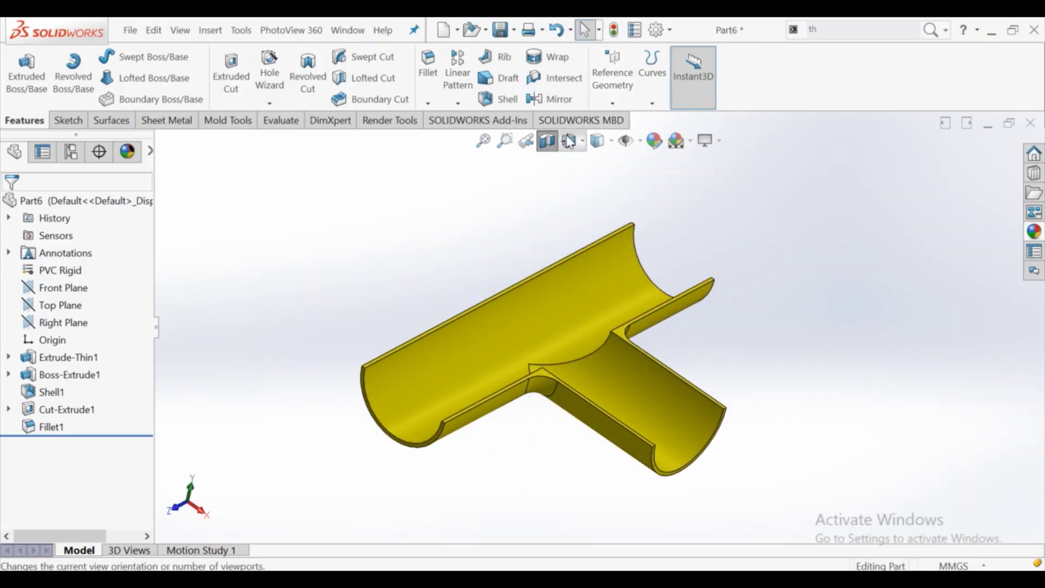
pyautogui.click(546, 141)
pyautogui.moveTo(566, 323)
pyautogui.mouseDown(button='middle')
pyautogui.moveTo(595, 306)
pyautogui.moveTo(574, 289)
pyautogui.moveTo(620, 285)
pyautogui.mouseUp(button='middle')
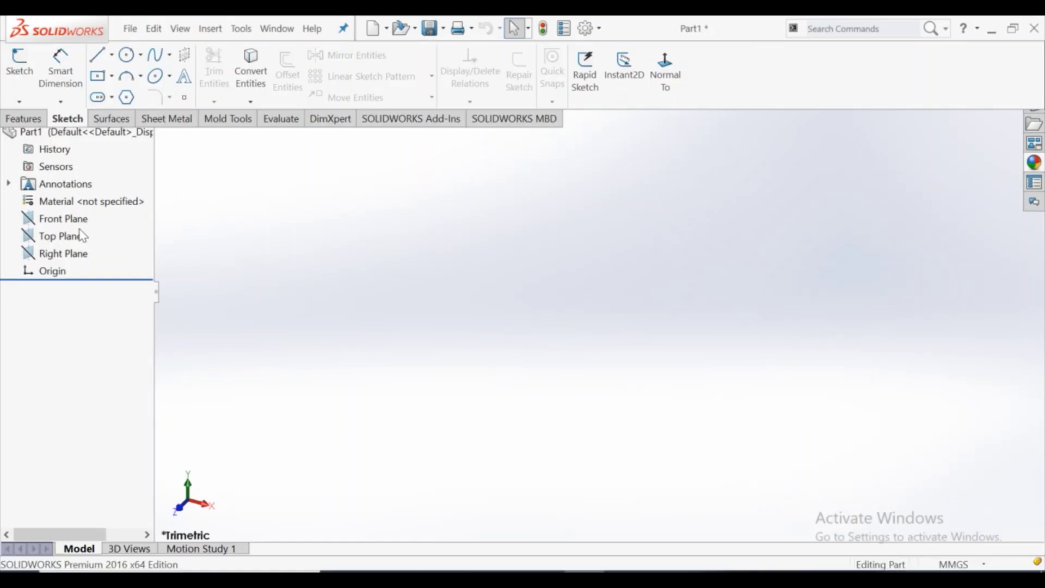
# Draw a vertical line down from the origin on the Front Plane
pyautogui.click(71, 286)
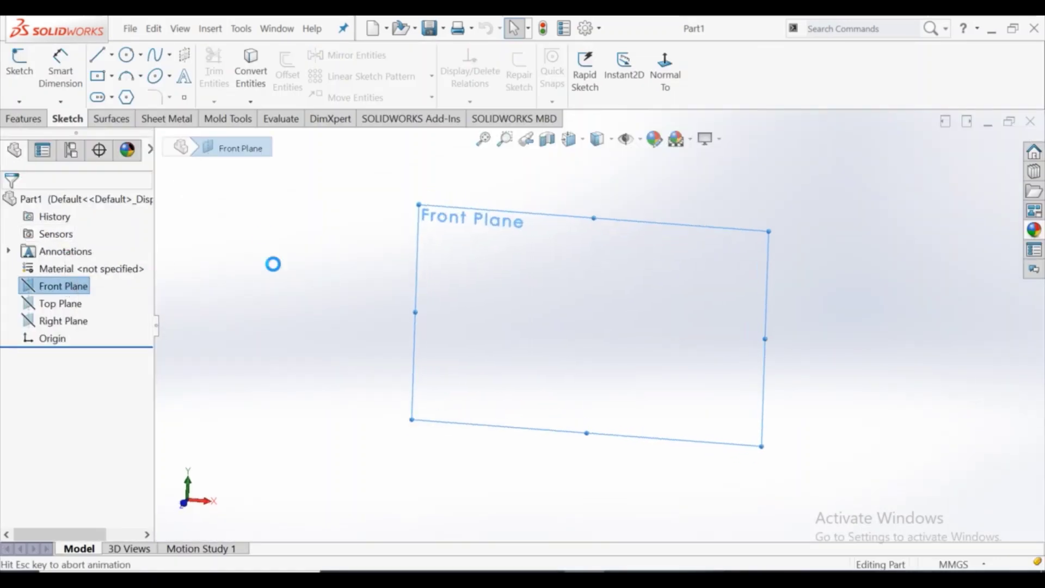
pyautogui.click(106, 61)
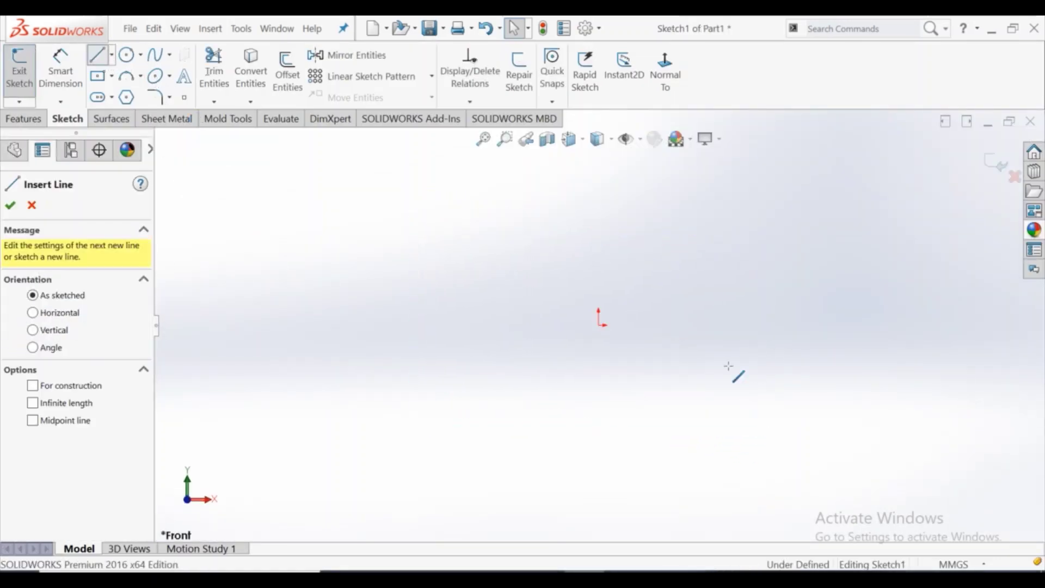
pyautogui.click(599, 325)
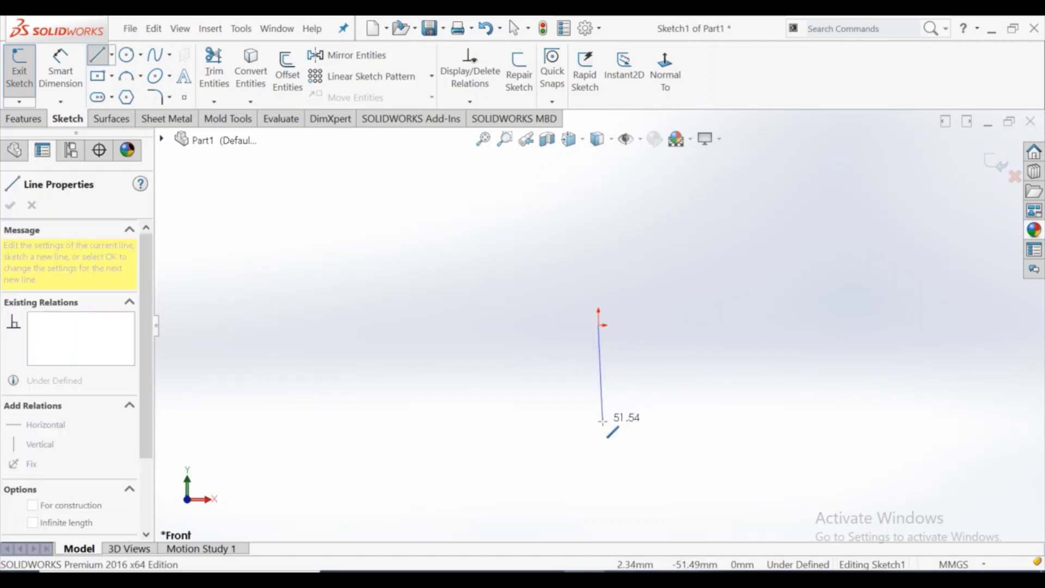
pyautogui.click(599, 422)
pyautogui.rightClick(606, 430)
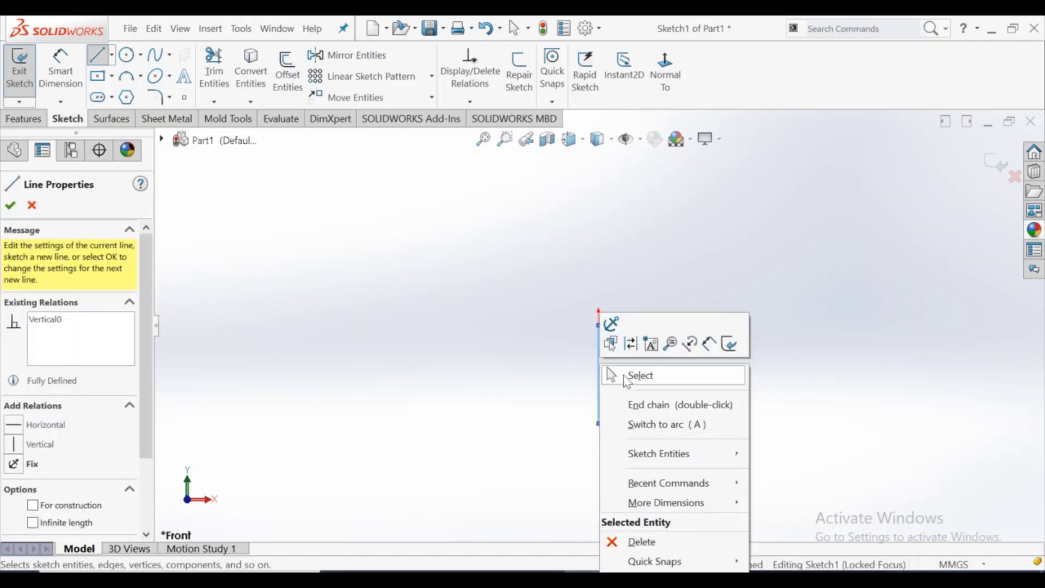
pyautogui.click(613, 374)
# Dimension the vertical line to 50 mm long
pyautogui.click(60, 68)
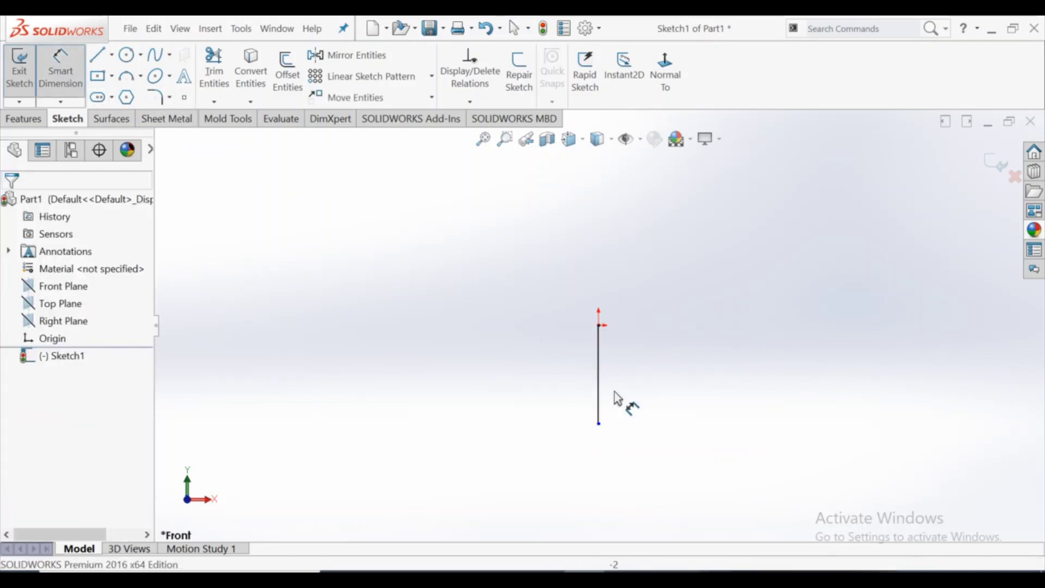
pyautogui.click(601, 403)
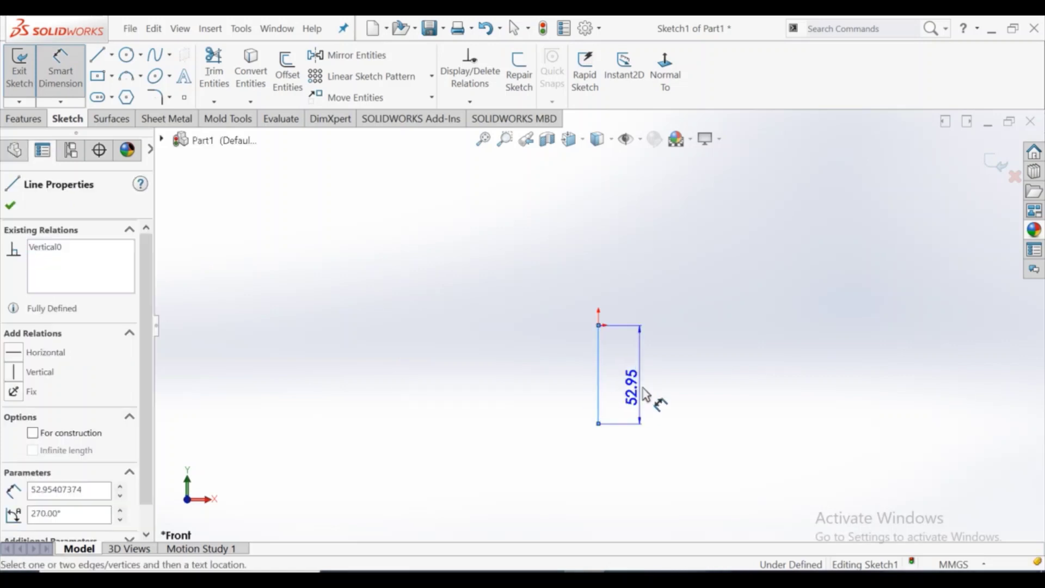
pyautogui.click(658, 392)
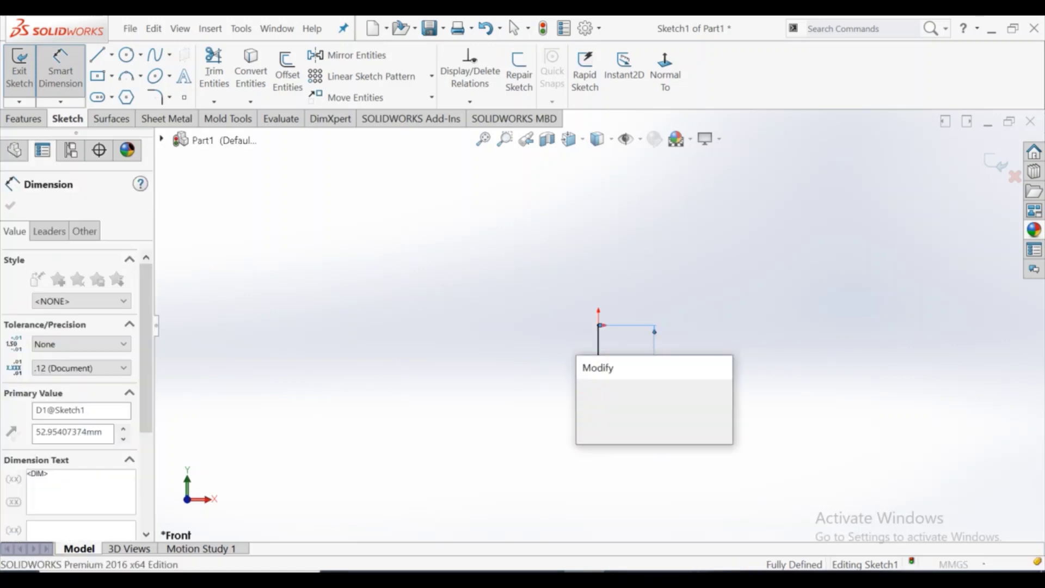
pyautogui.write('100')
pyautogui.press('BackSpace')
pyautogui.press('BackSpace')
pyautogui.press('BackSpace')
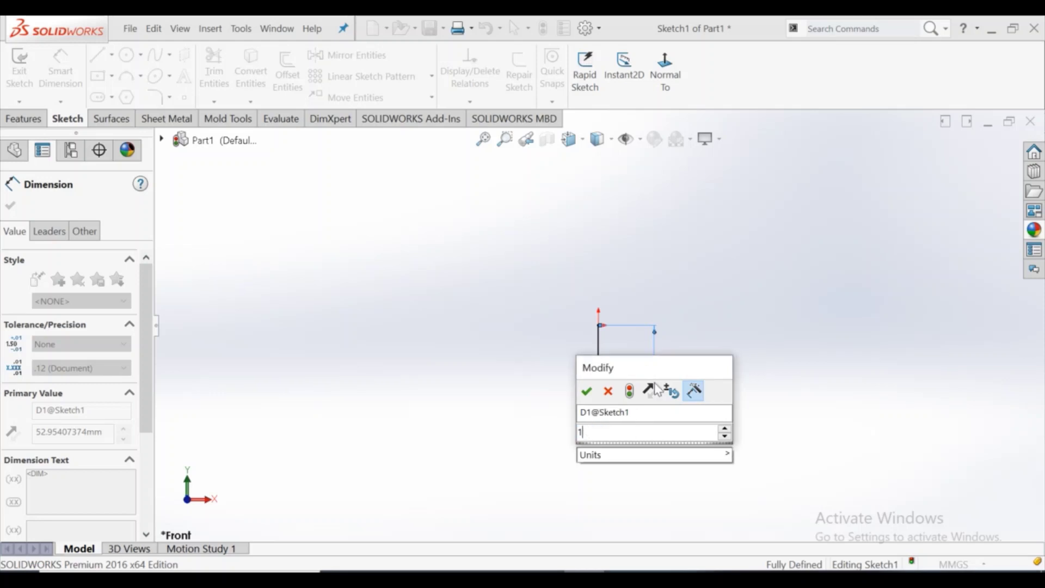
pyautogui.write('=')
pyautogui.write('50')
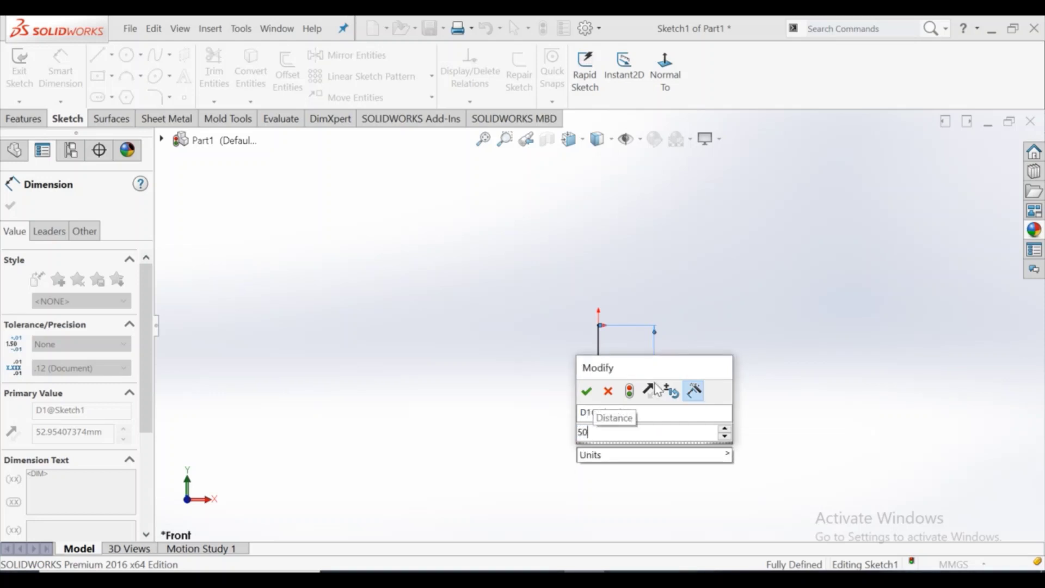
pyautogui.press('Return')
pyautogui.press('Escape')
pyautogui.rightClick(637, 281)
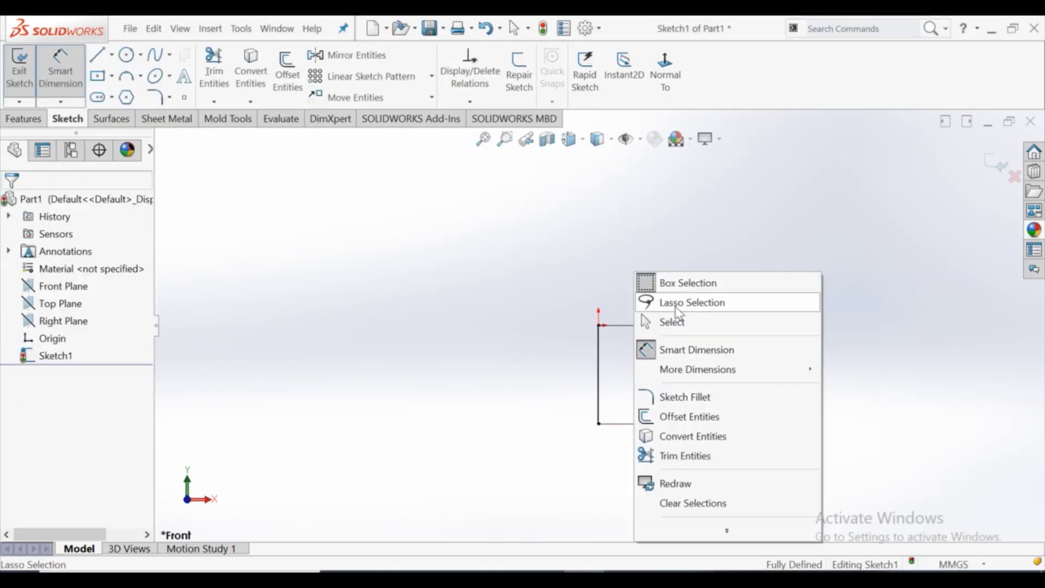
pyautogui.click(674, 322)
pyautogui.click(41, 120)
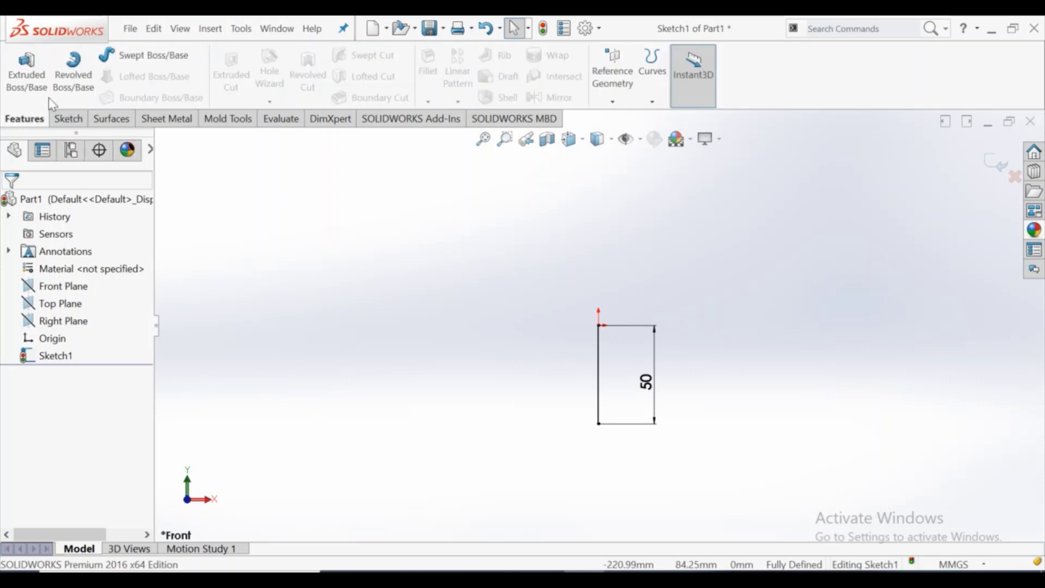
# Sweep a Ø12.50 mm circular profile along the line as a 0.20 mm thin-walled tube
pyautogui.click(135, 63)
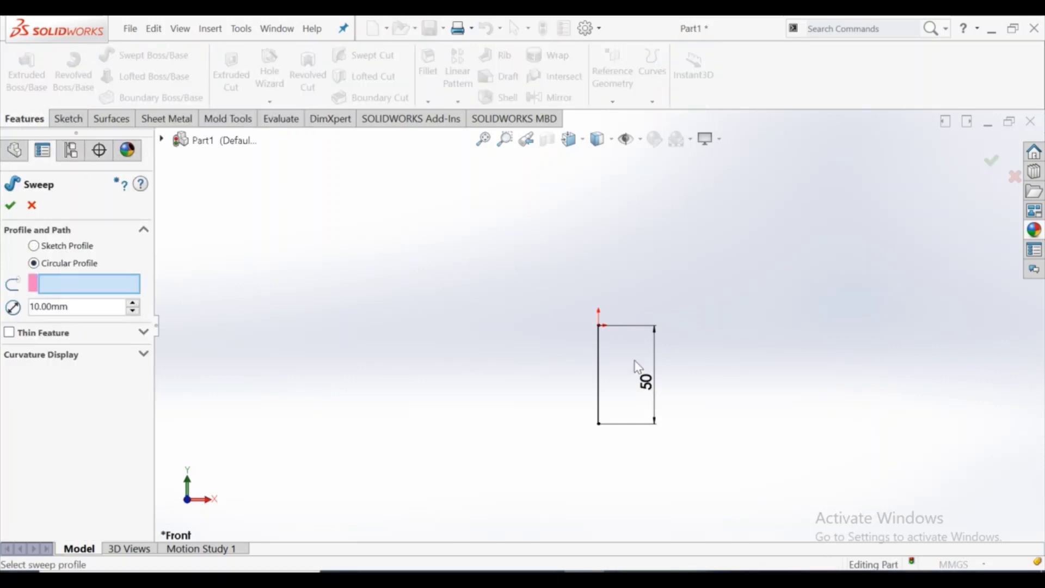
pyautogui.click(600, 359)
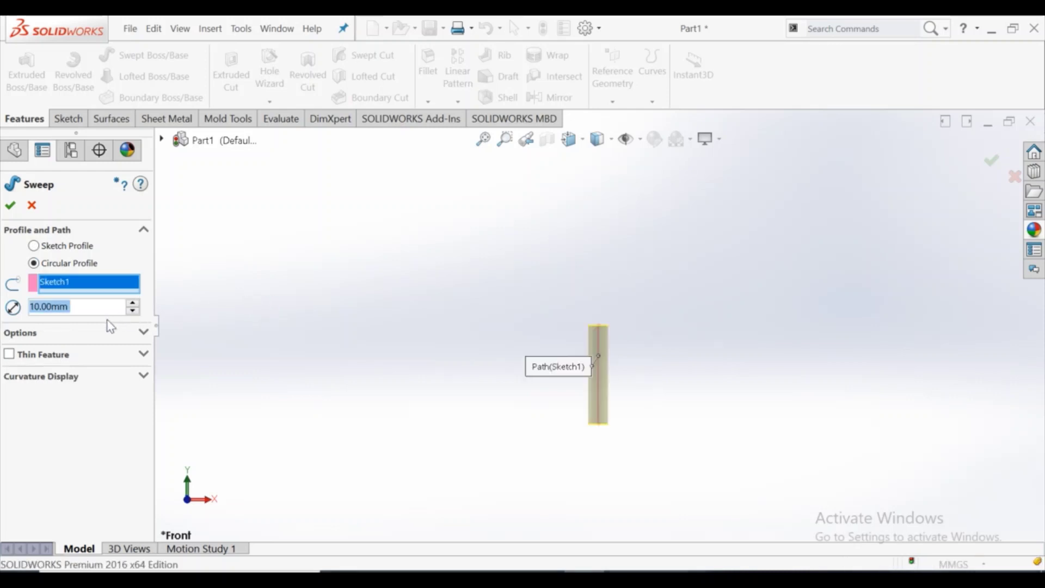
pyautogui.write('12.5')
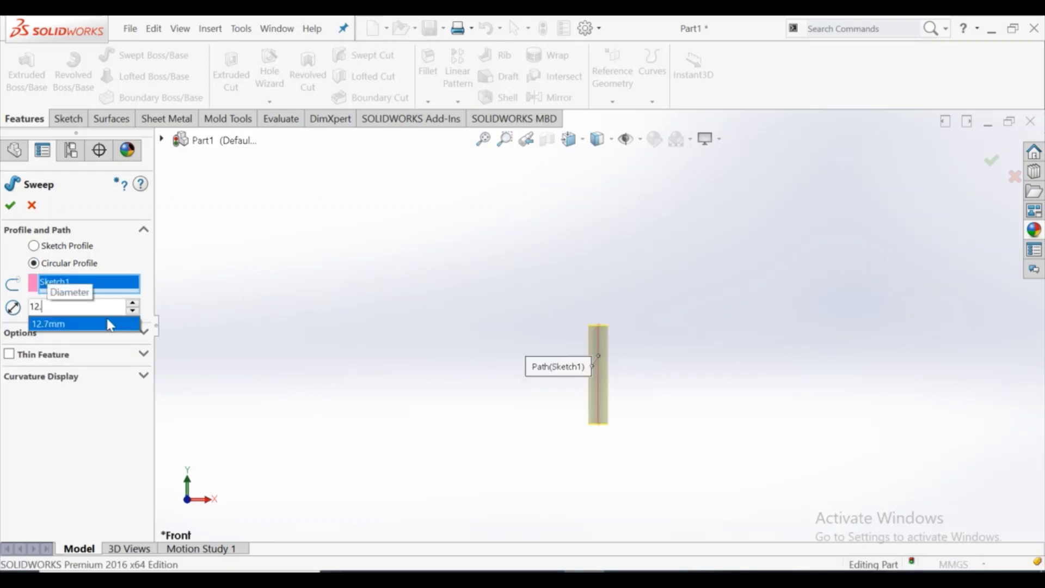
pyautogui.press('Return')
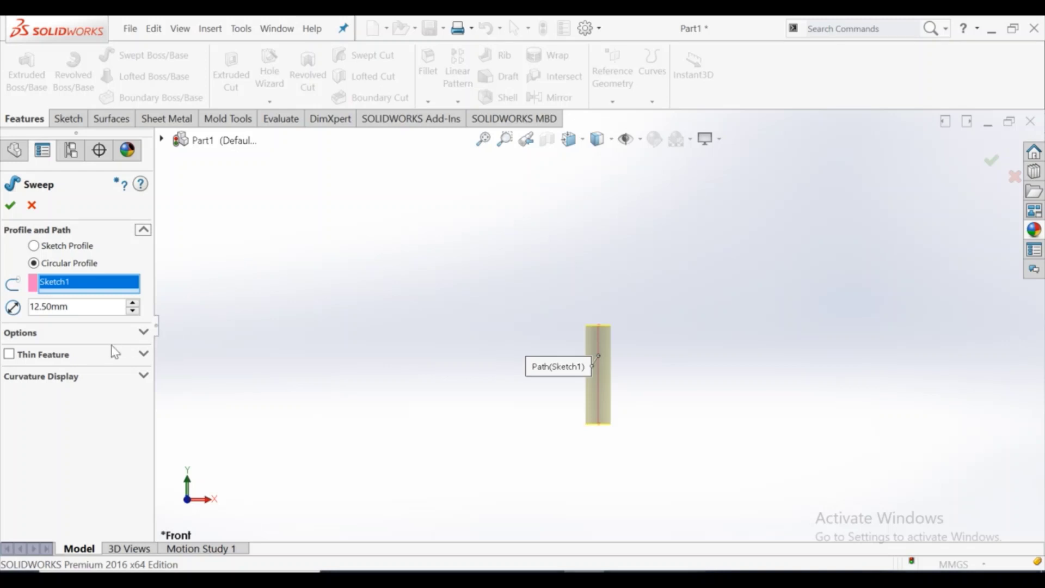
pyautogui.click(31, 355)
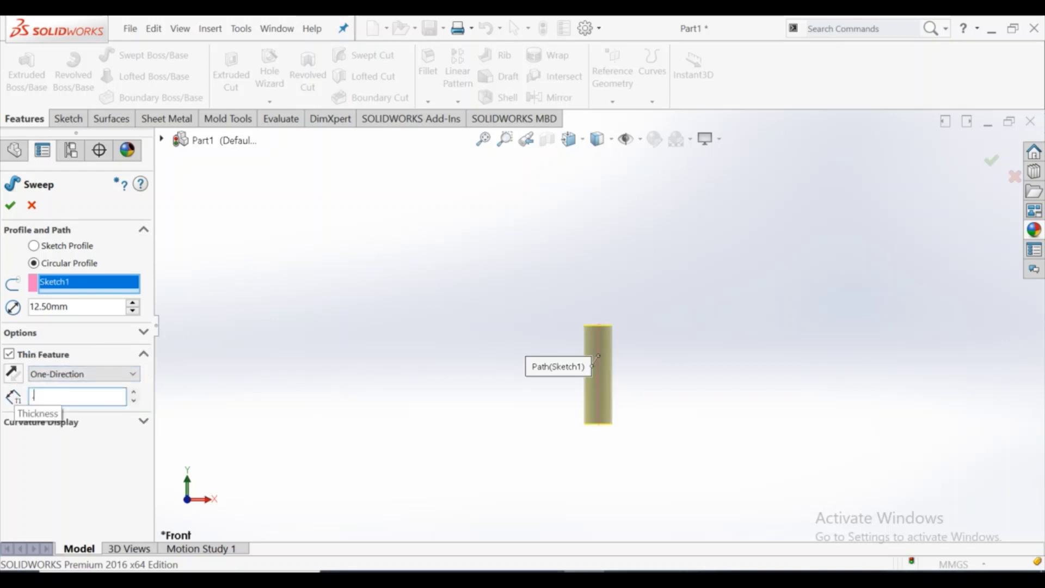
pyautogui.write('.2')
pyautogui.click(10, 205)
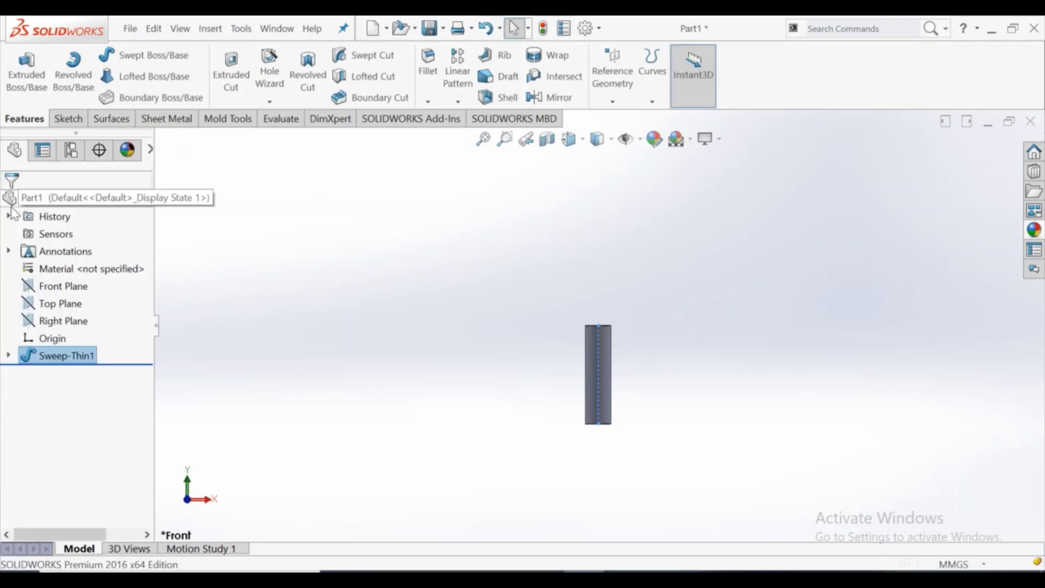
# Start a new sketch on the Front Plane and view it face-on
pyautogui.click(527, 301)
pyautogui.moveTo(614, 329); pyautogui.dragTo(298, 320, button='middle')
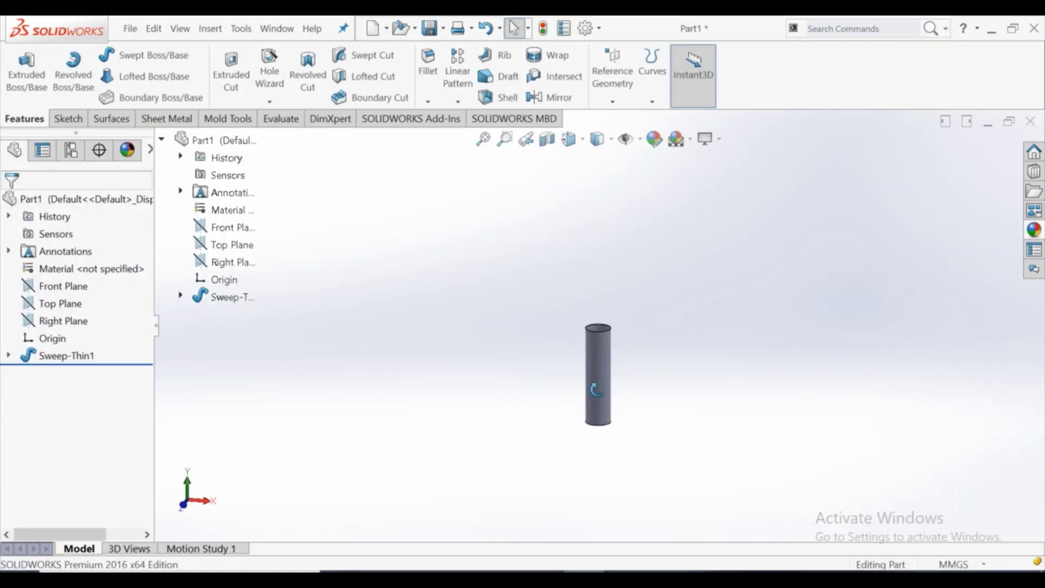
pyautogui.click(78, 288)
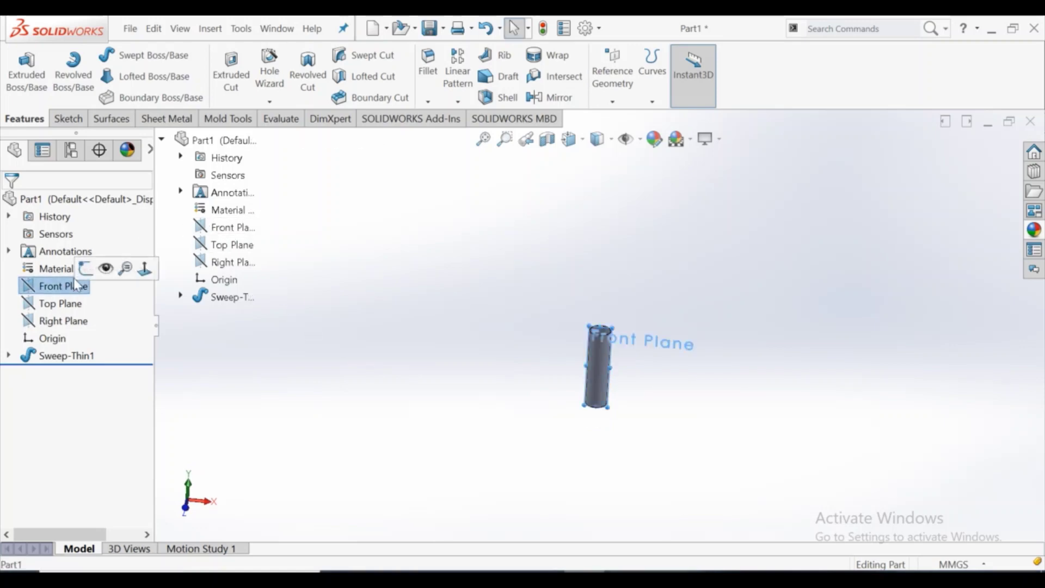
pyautogui.click(90, 270)
pyautogui.click(657, 97)
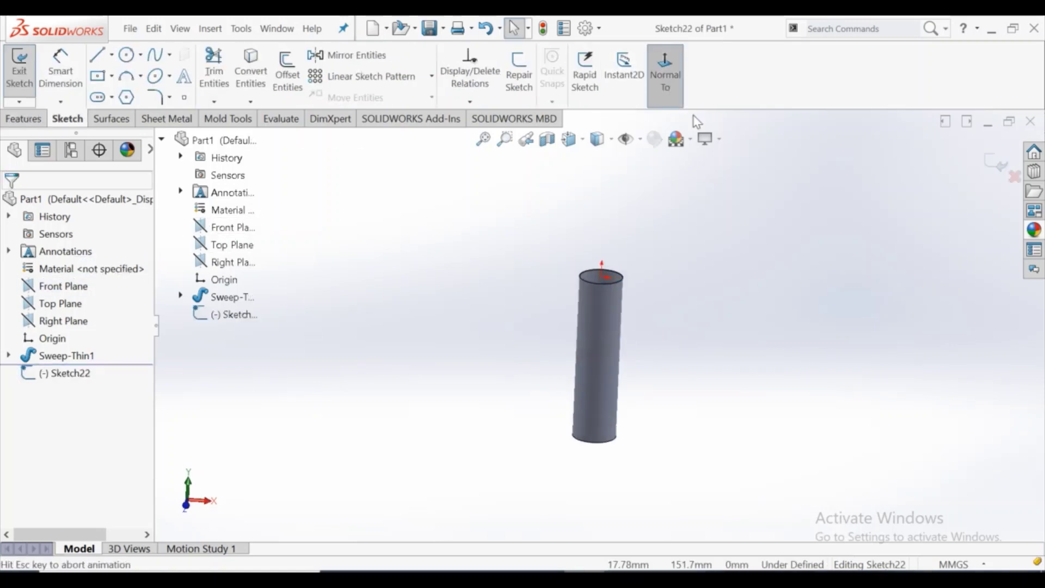
pyautogui.scroll(-3, 663, 273)
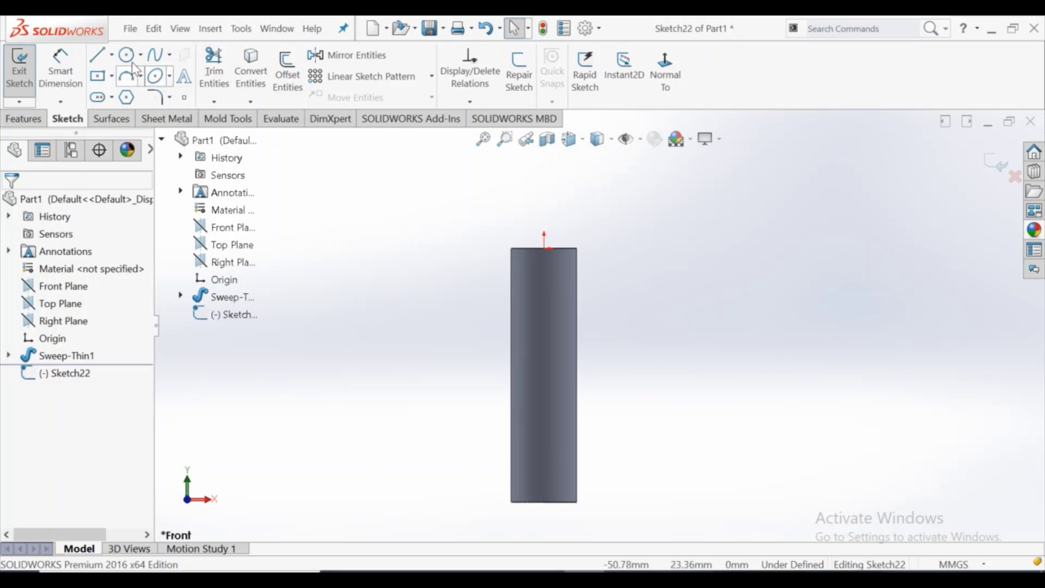
# Draw a horizontal centerline from the origin to the right, then exit the sketch
pyautogui.click(111, 55)
pyautogui.click(133, 96)
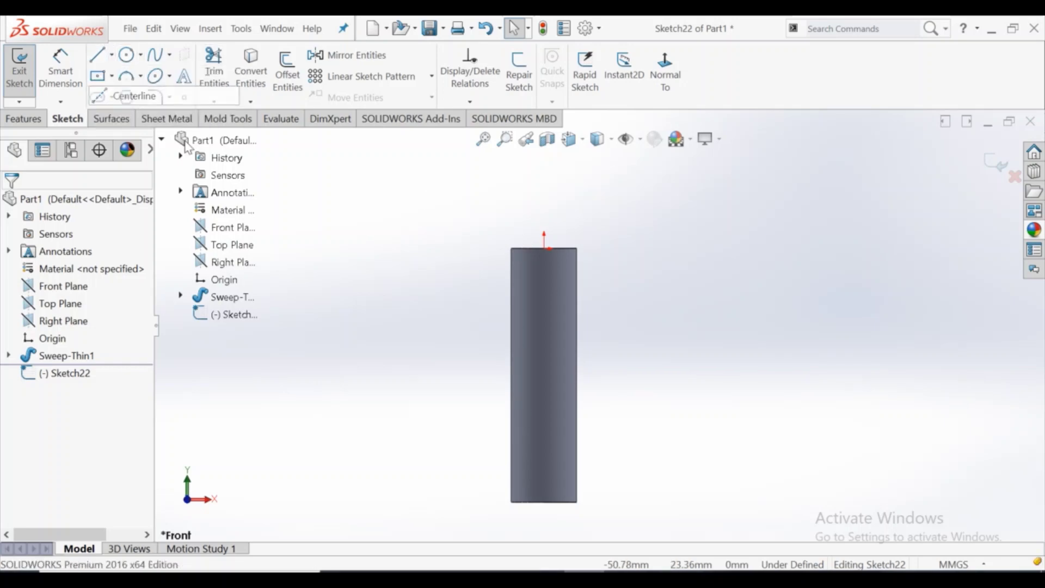
pyautogui.click(545, 248)
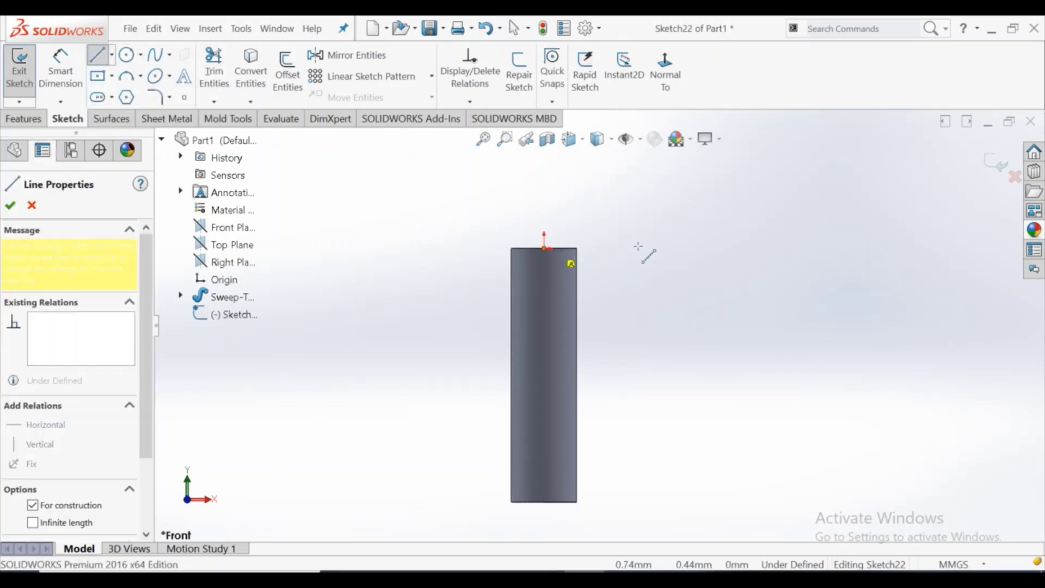
pyautogui.click(656, 248)
pyautogui.rightClick(657, 248)
pyautogui.click(684, 260)
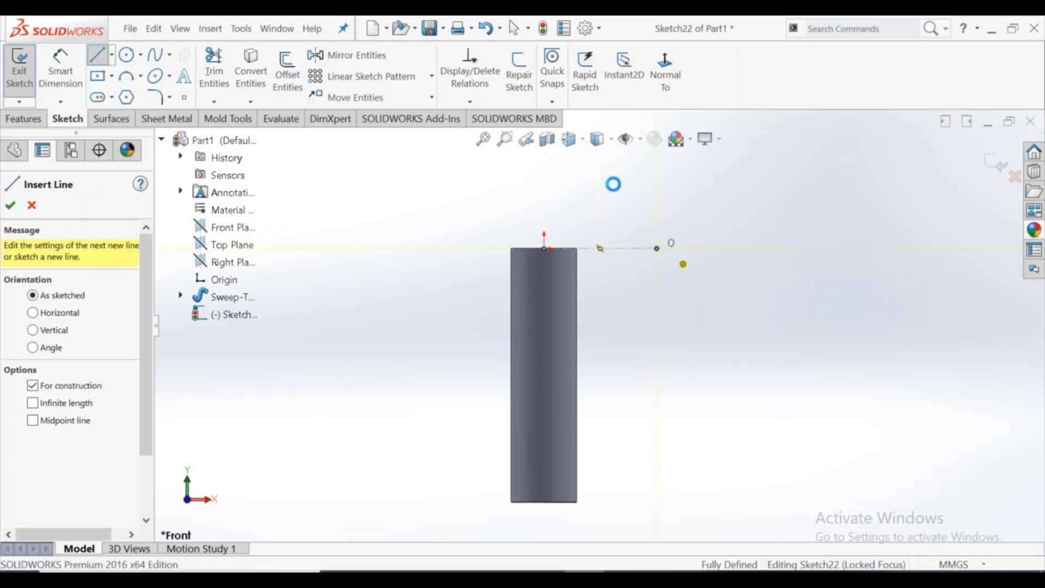
pyautogui.scroll(2, 616, 207)
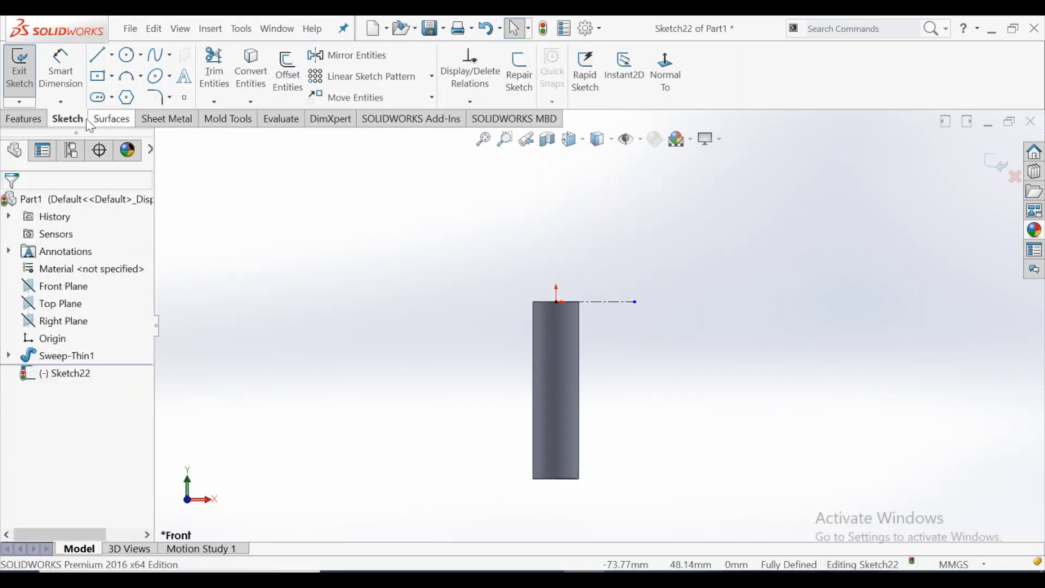
pyautogui.click(24, 76)
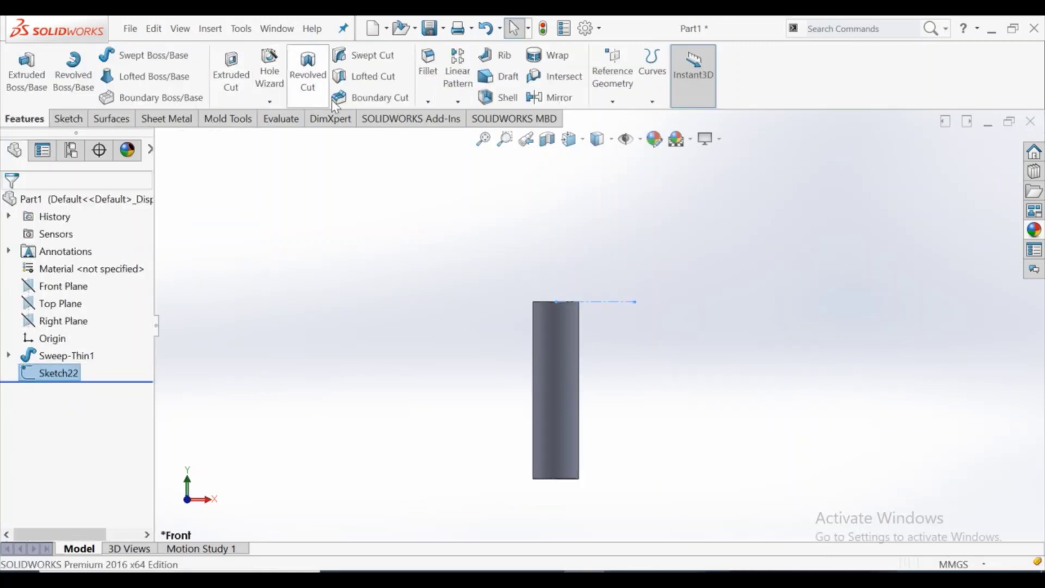
# Circular-pattern Sweep-Thin1 around the Sketch22 line, 3 instances over 360°
pyautogui.click(454, 100)
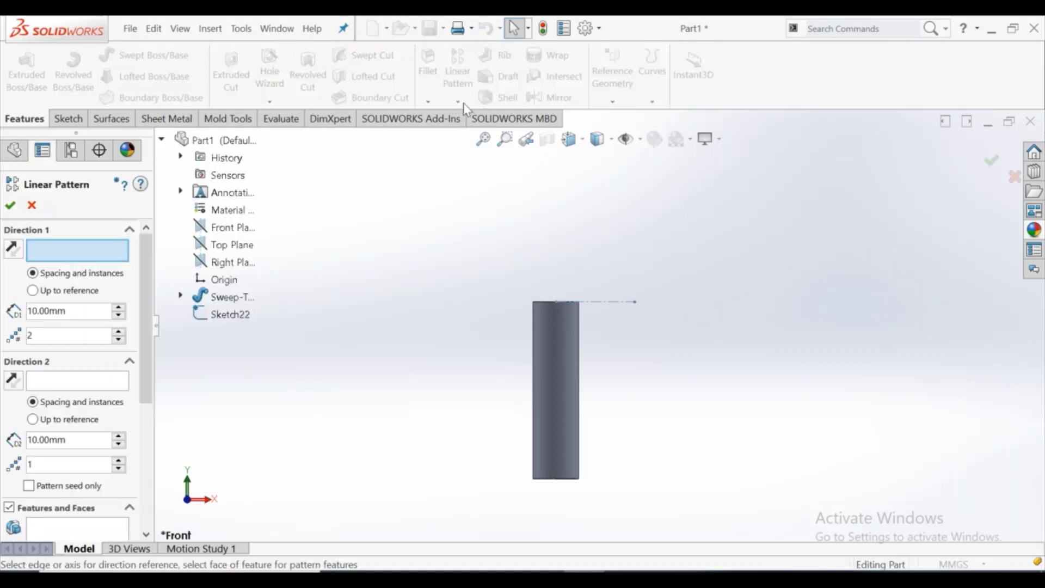
pyautogui.click(32, 206)
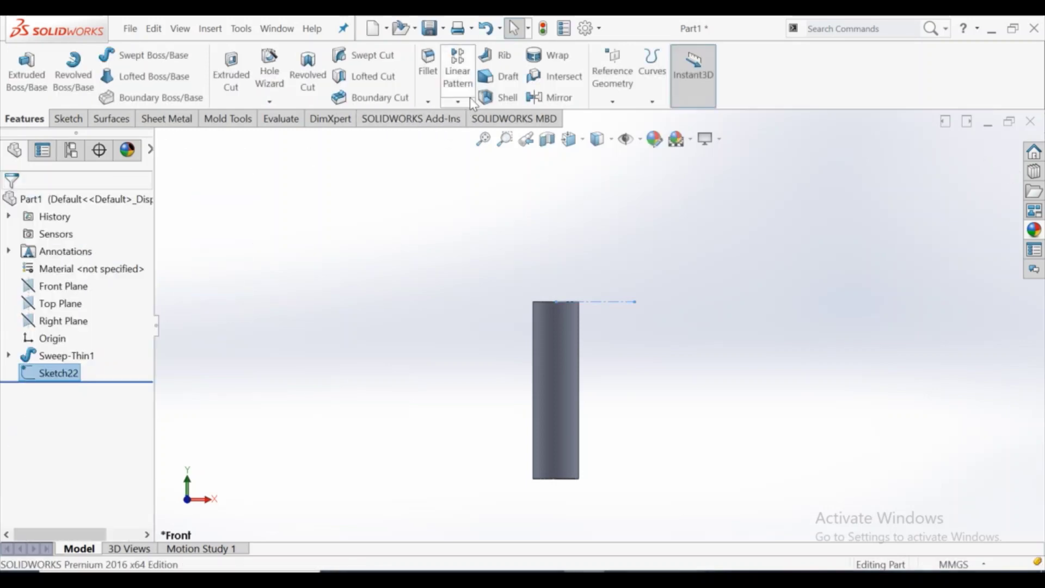
pyautogui.click(469, 101)
pyautogui.click(479, 139)
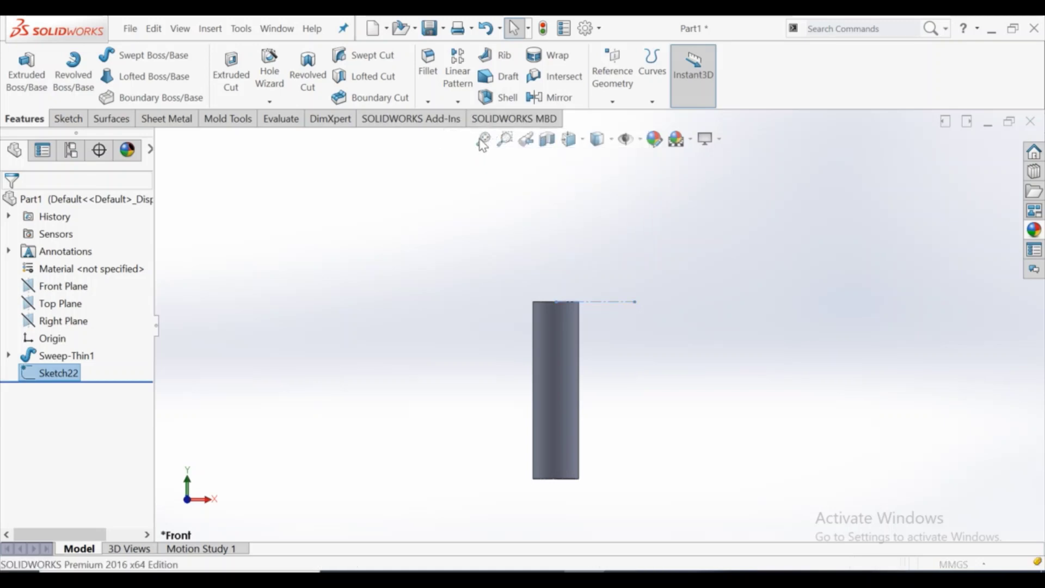
pyautogui.click(109, 253)
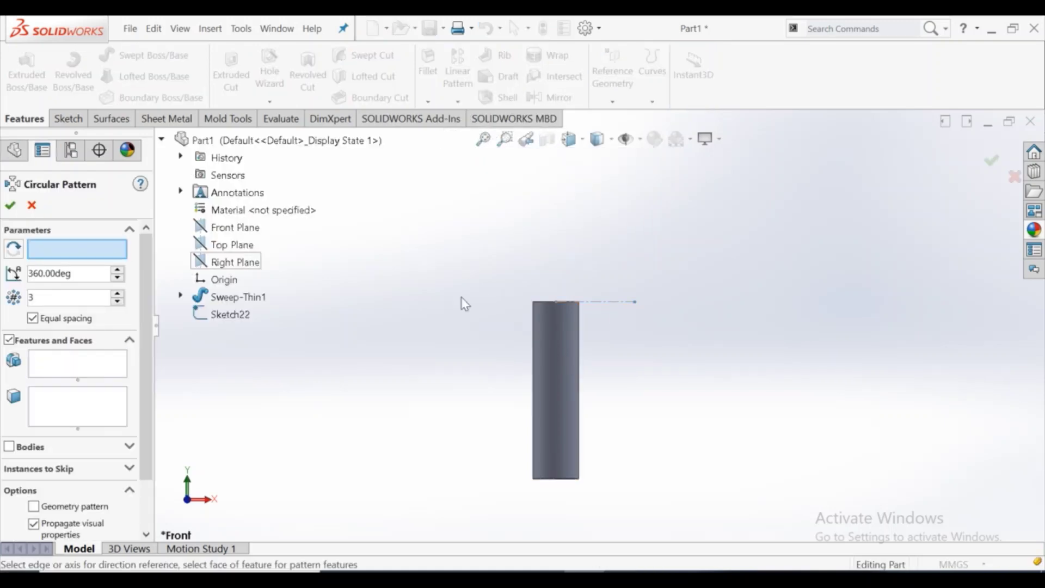
pyautogui.click(613, 305)
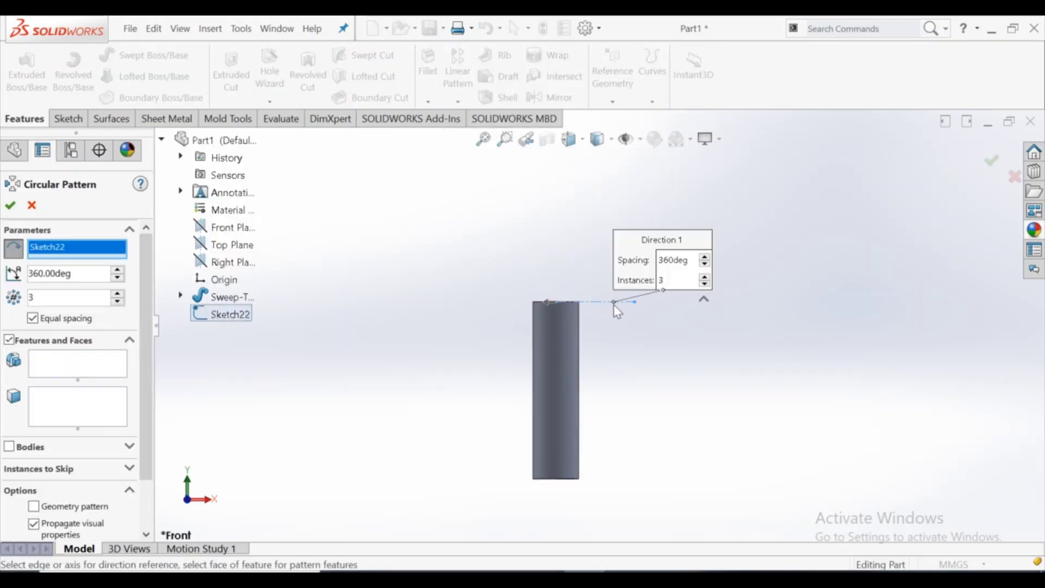
pyautogui.click(91, 359)
pyautogui.click(544, 348)
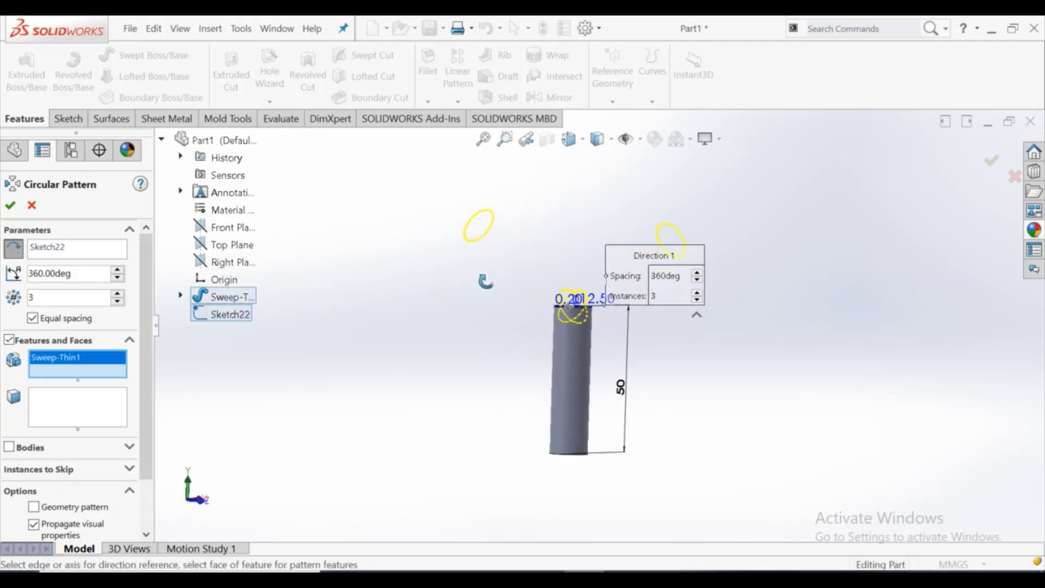
pyautogui.click(11, 210)
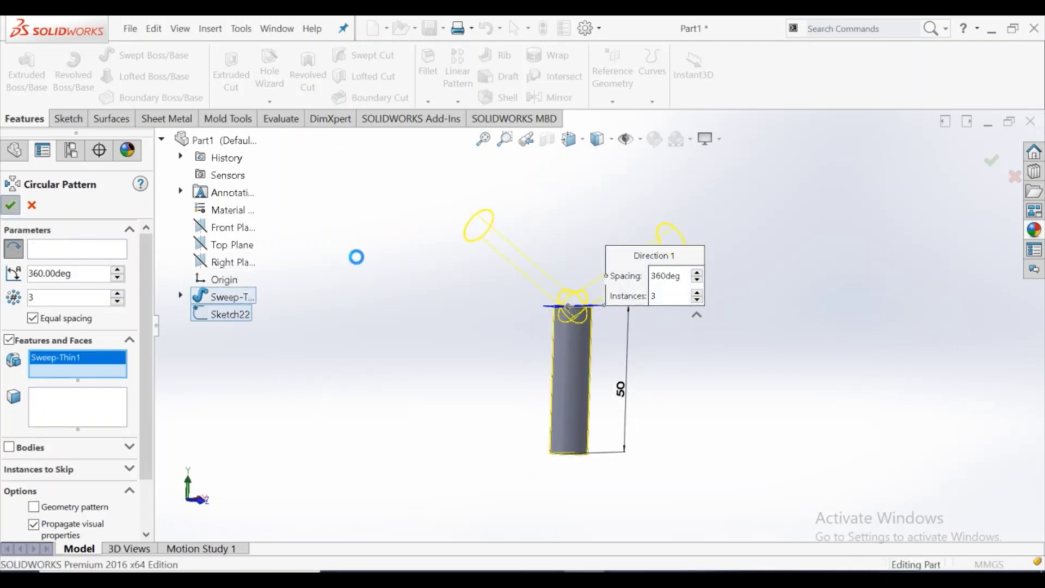
# Sketch on one arm's end face and convert its circular edge into a sketch circle
pyautogui.moveTo(577, 403); pyautogui.dragTo(641, 387, button='middle')
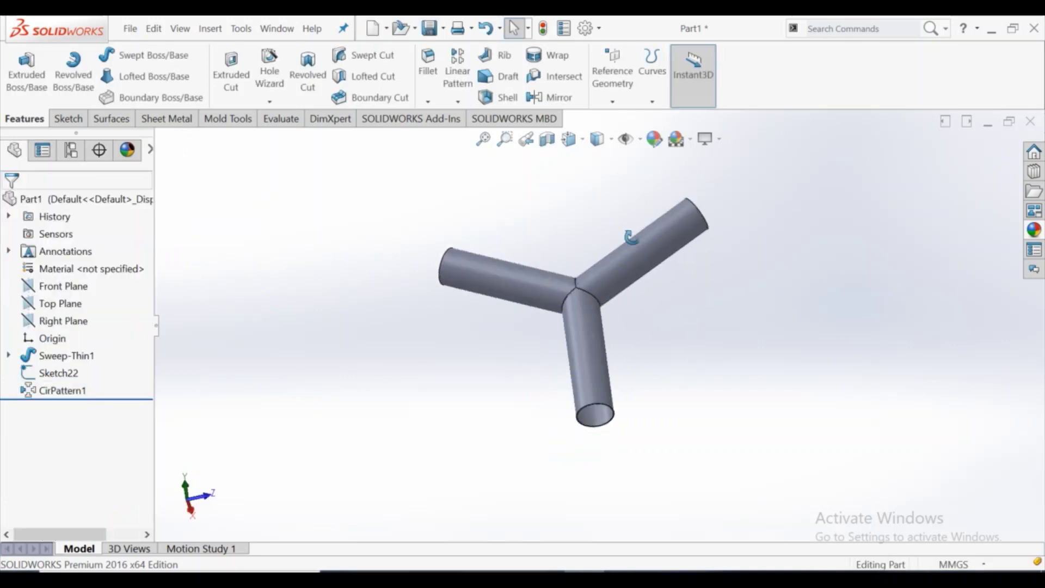
pyautogui.scroll(-2, 631, 376)
pyautogui.scroll(-3, 617, 359)
pyautogui.scroll(-3, 612, 350)
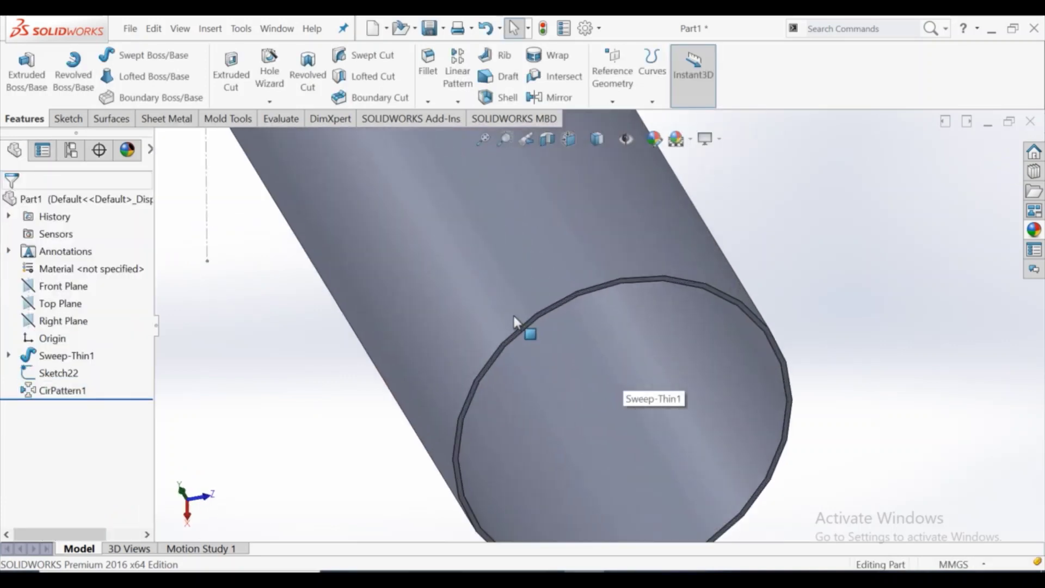
pyautogui.scroll(-4, 593, 335)
pyautogui.click(606, 318)
pyautogui.click(654, 289)
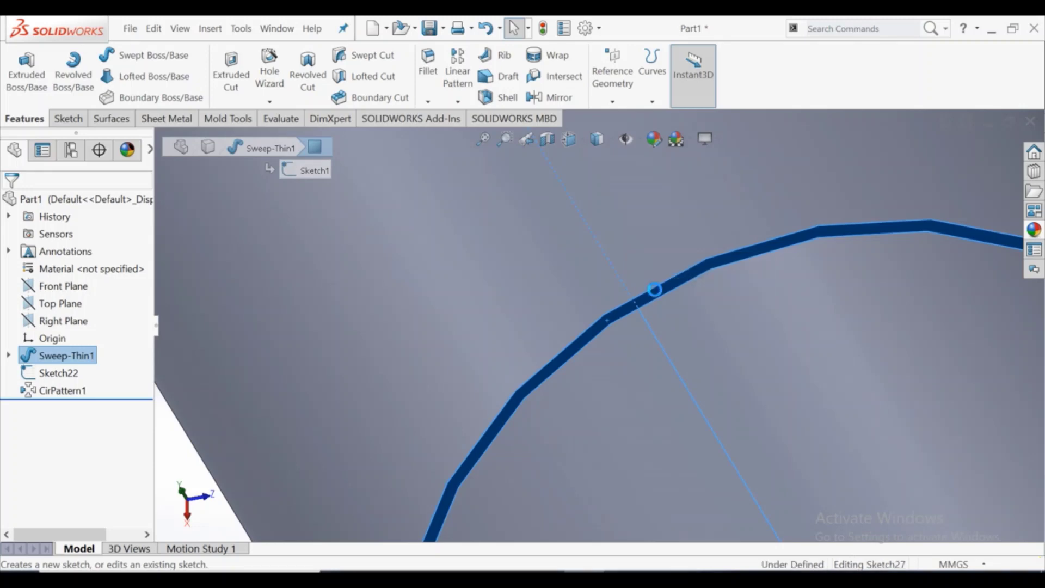
pyautogui.scroll(4, 687, 306)
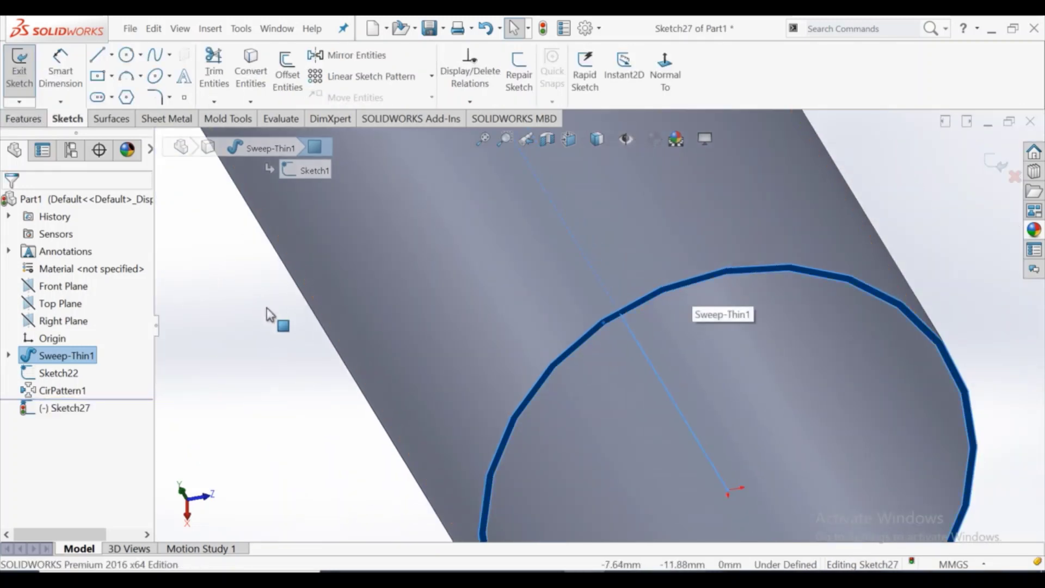
pyautogui.click(275, 318)
pyautogui.click(252, 76)
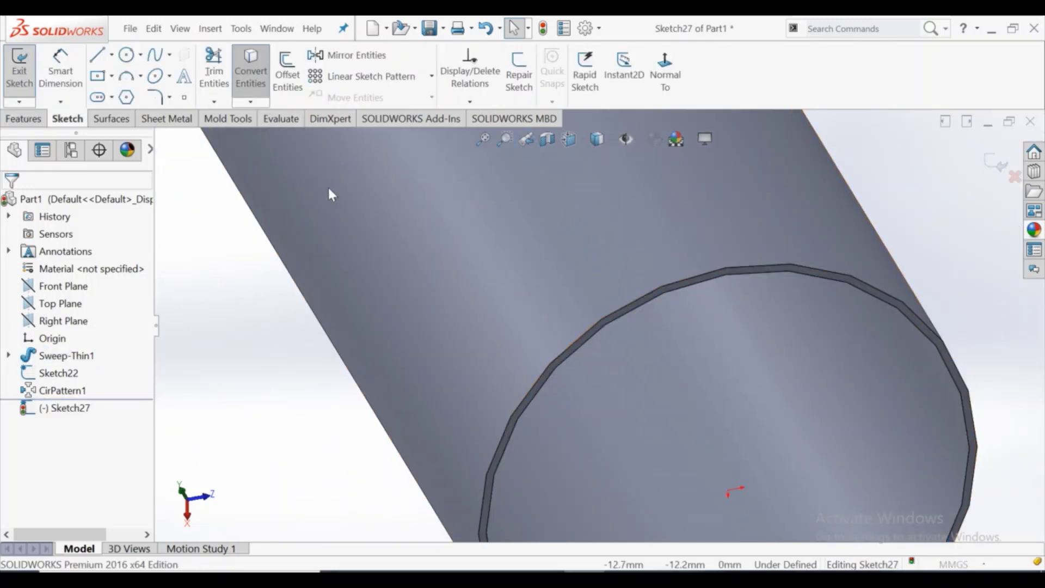
pyautogui.click(572, 360)
pyautogui.click(11, 209)
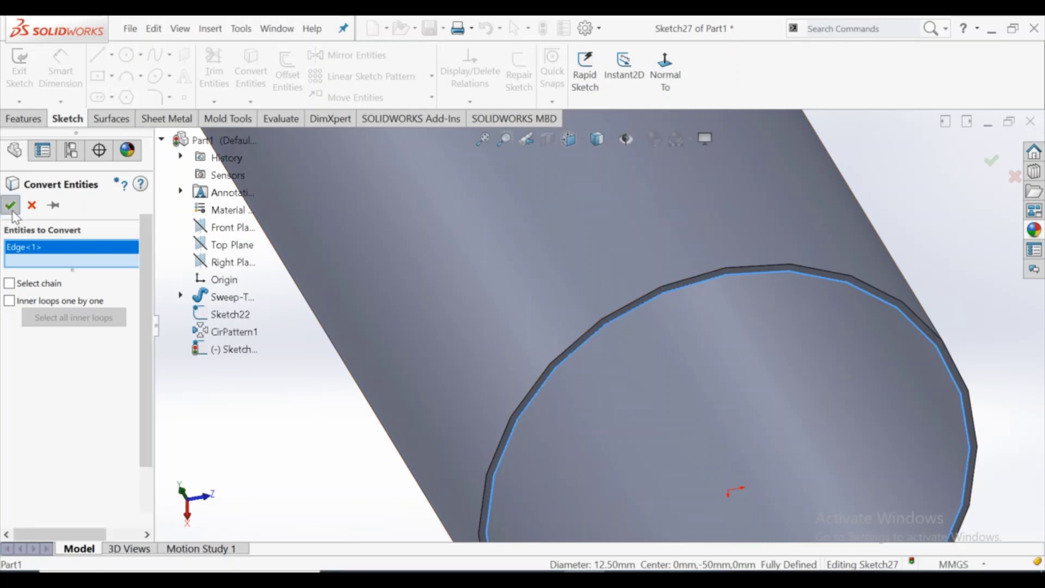
# Extrude-cut the circle Blind to a 50 mm depth
pyautogui.click(21, 121)
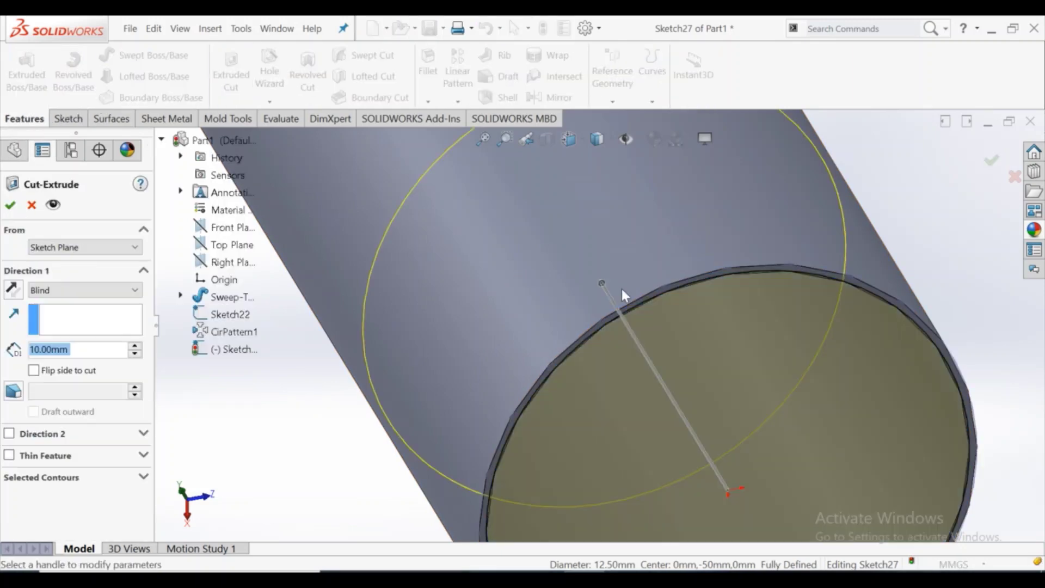
pyautogui.click(94, 320)
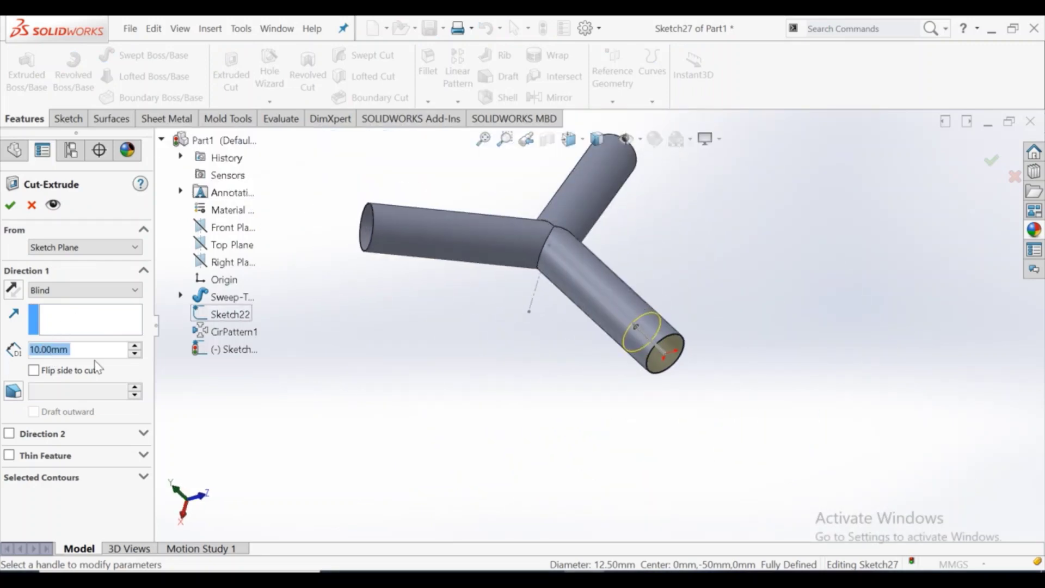
pyautogui.write('50')
pyautogui.press('Return')
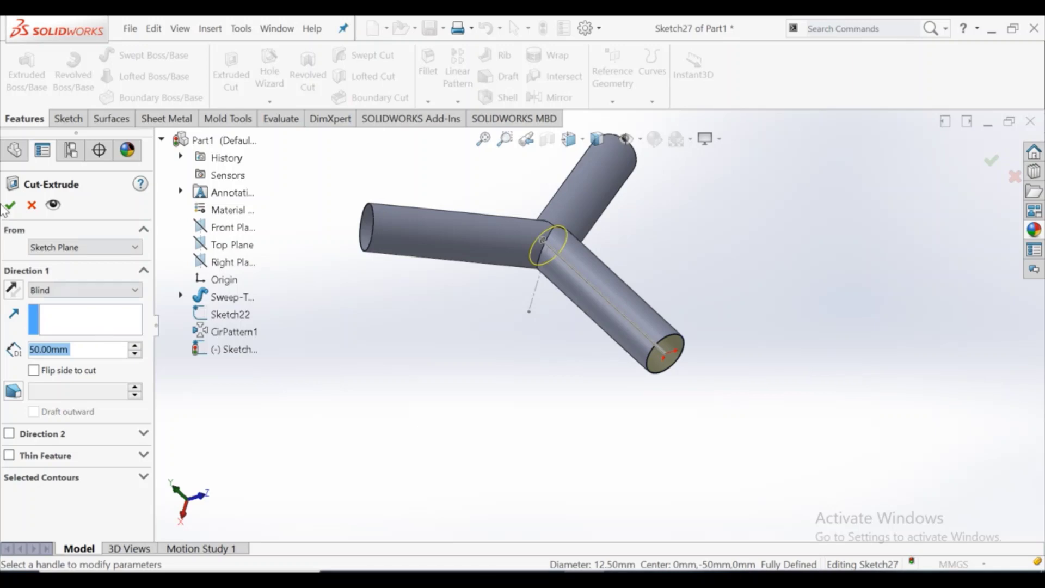
pyautogui.click(10, 208)
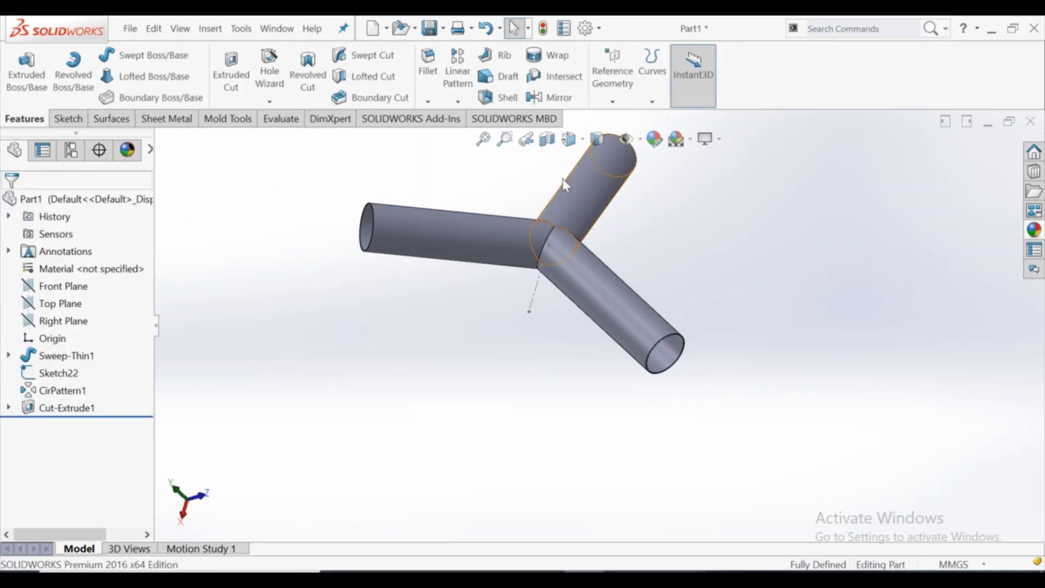
# Apply a section view cut along the Right Plane
pyautogui.click(548, 140)
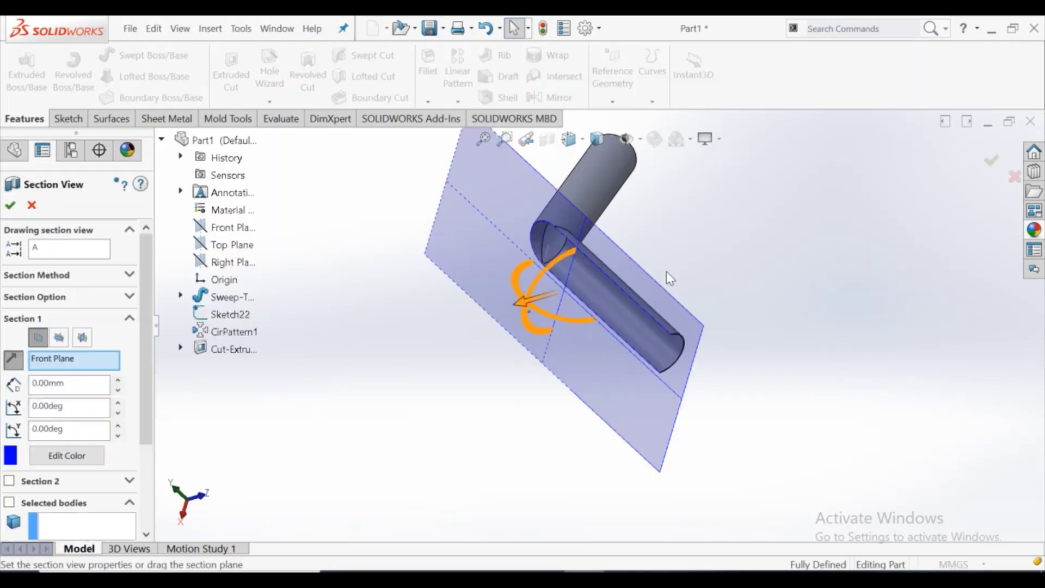
pyautogui.moveTo(645, 278); pyautogui.dragTo(625, 310, button='middle')
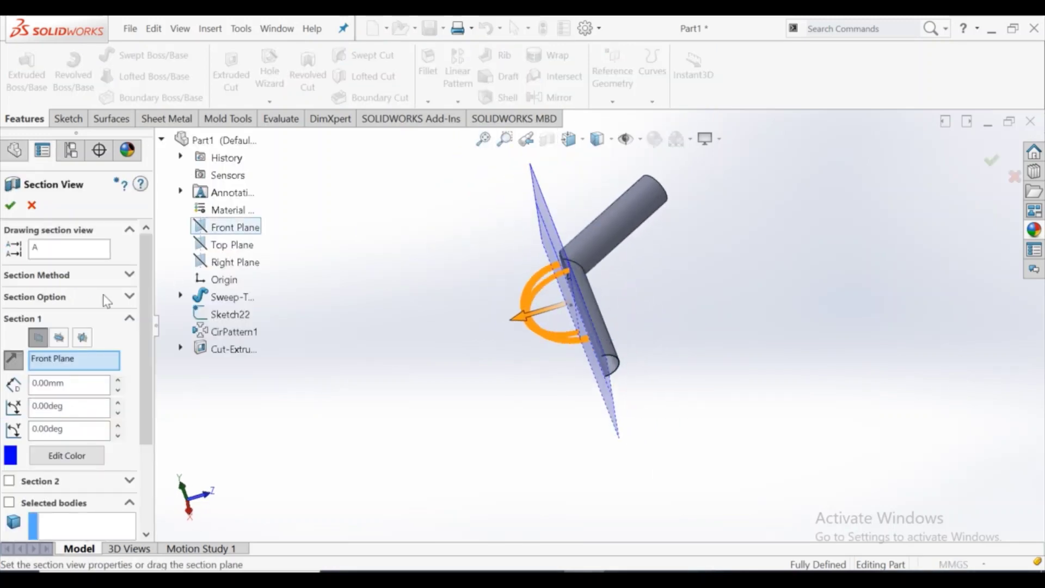
pyautogui.click(66, 331)
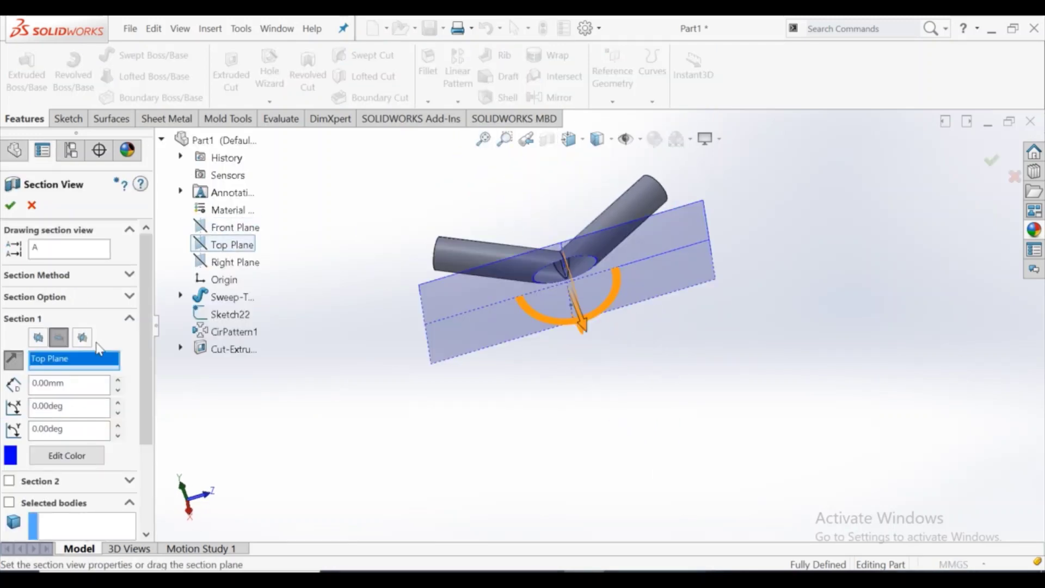
pyautogui.click(82, 336)
pyautogui.click(9, 206)
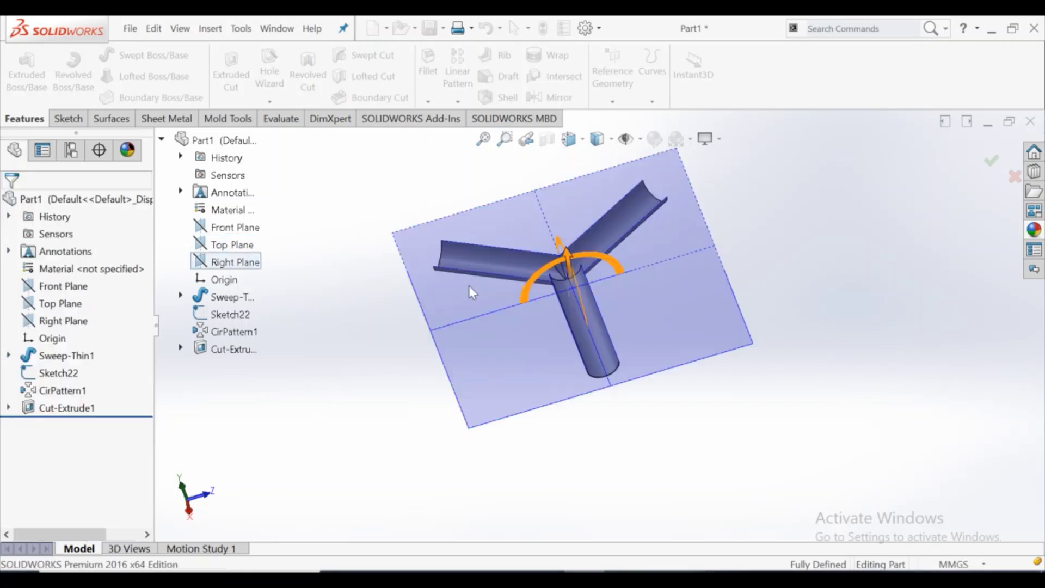
# Orbit and zoom around the sectioned Y to inspect the junction
pyautogui.moveTo(596, 288)
pyautogui.mouseDown(button='middle')
pyautogui.moveTo(604, 275)
pyautogui.moveTo(677, 267)
pyautogui.moveTo(697, 303)
pyautogui.moveTo(544, 345)
pyautogui.moveTo(653, 314)
pyautogui.moveTo(594, 341)
pyautogui.moveTo(658, 334)
pyautogui.moveTo(628, 300)
pyautogui.mouseUp(button='middle')
pyautogui.scroll(-3, 575, 269)
pyautogui.scroll(-5, 575, 269)
pyautogui.click(528, 301)
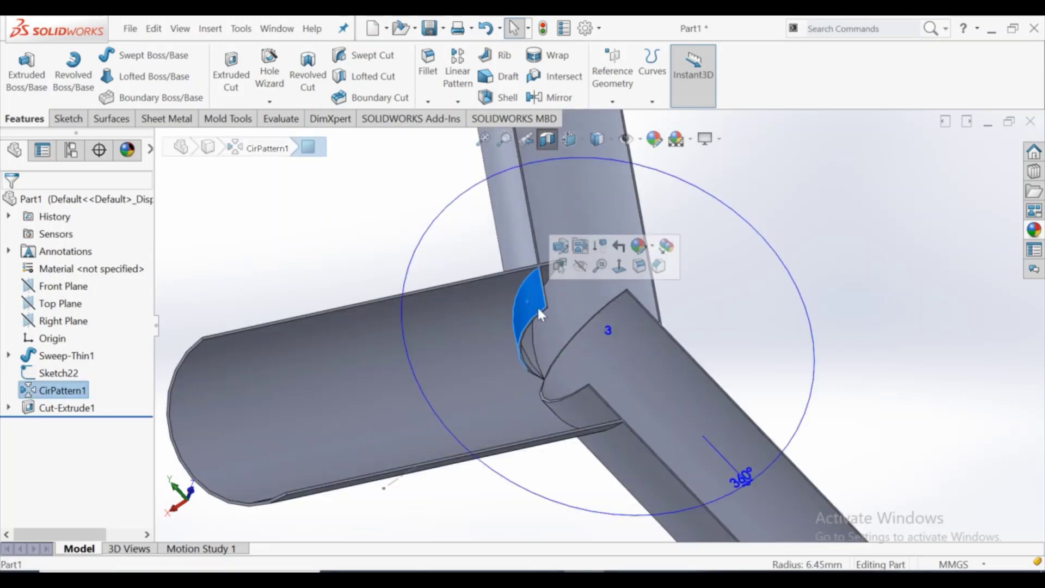
pyautogui.click(728, 285)
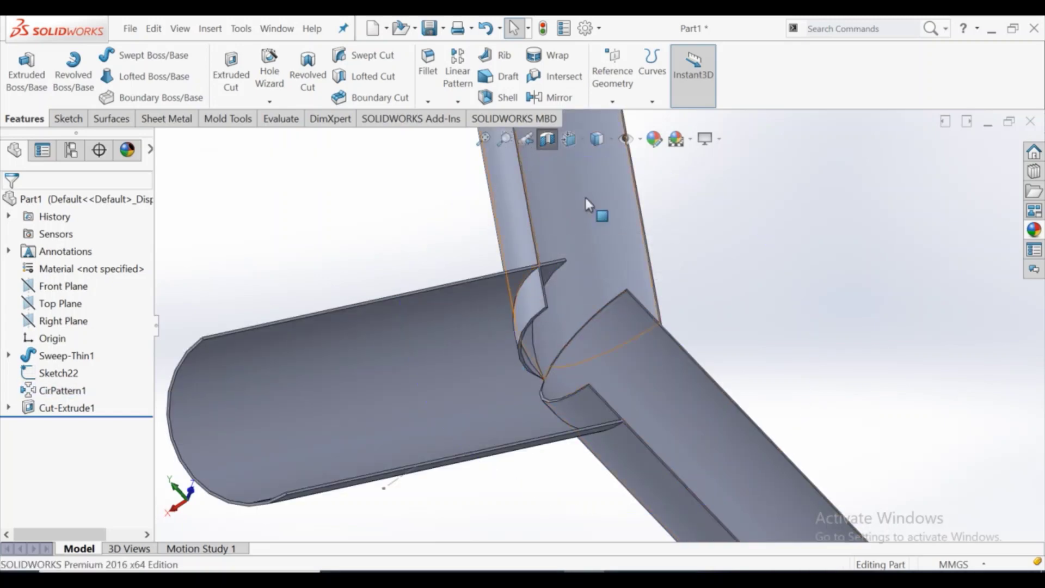
pyautogui.scroll(3, 714, 322)
pyautogui.scroll(2, 714, 322)
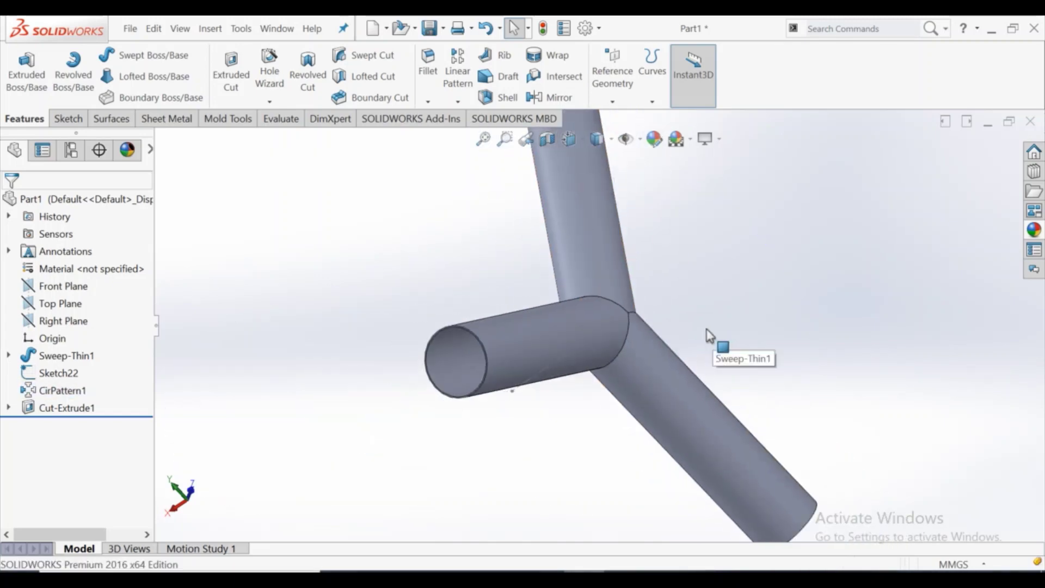
pyautogui.moveTo(656, 321); pyautogui.dragTo(418, 165, button='middle')
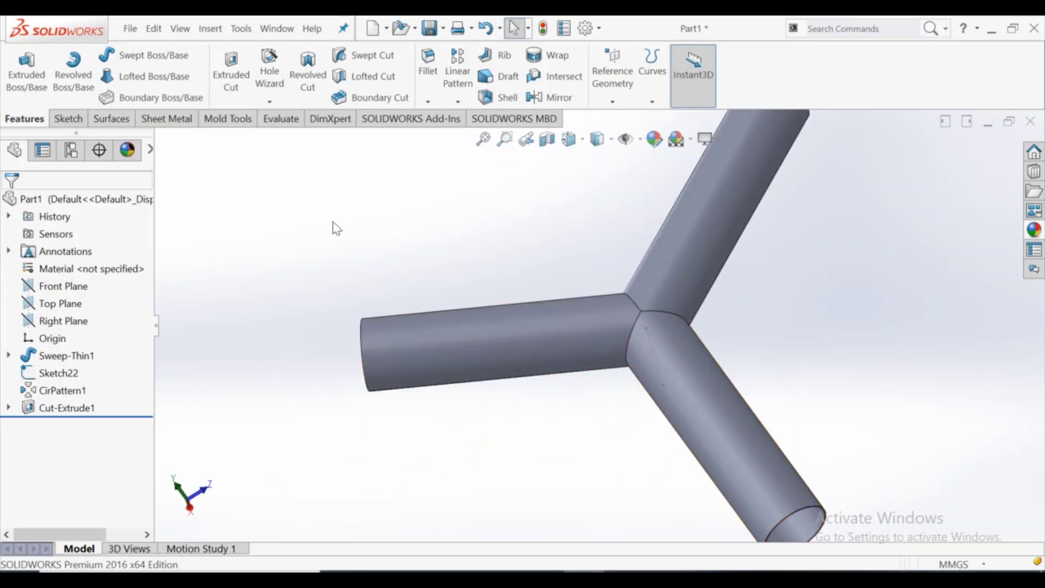
# Circular-pattern Cut-Extrude1 around Sketch22, 3 instances over 360°
pyautogui.click(458, 101)
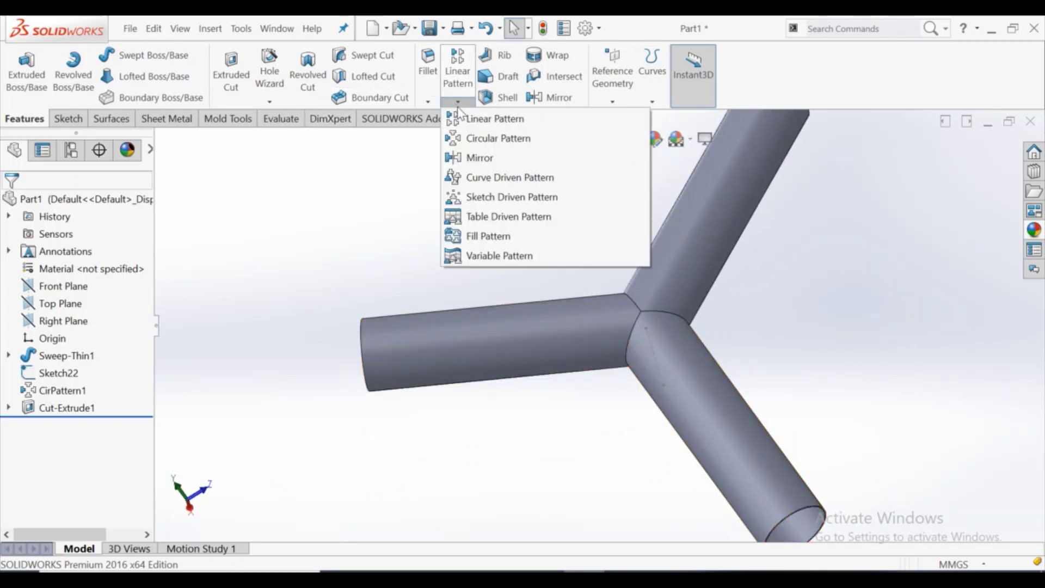
pyautogui.click(467, 139)
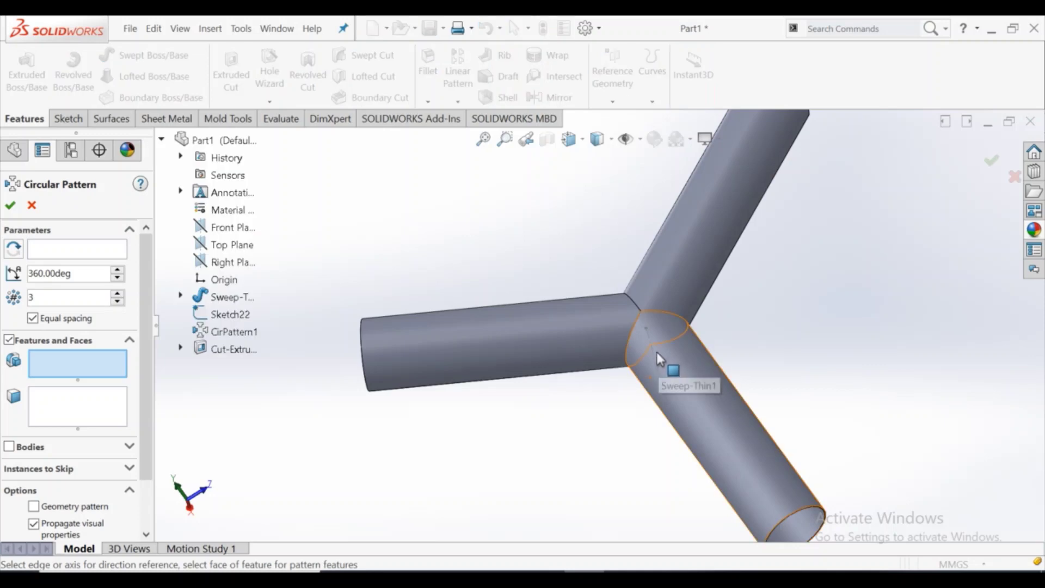
pyautogui.click(109, 249)
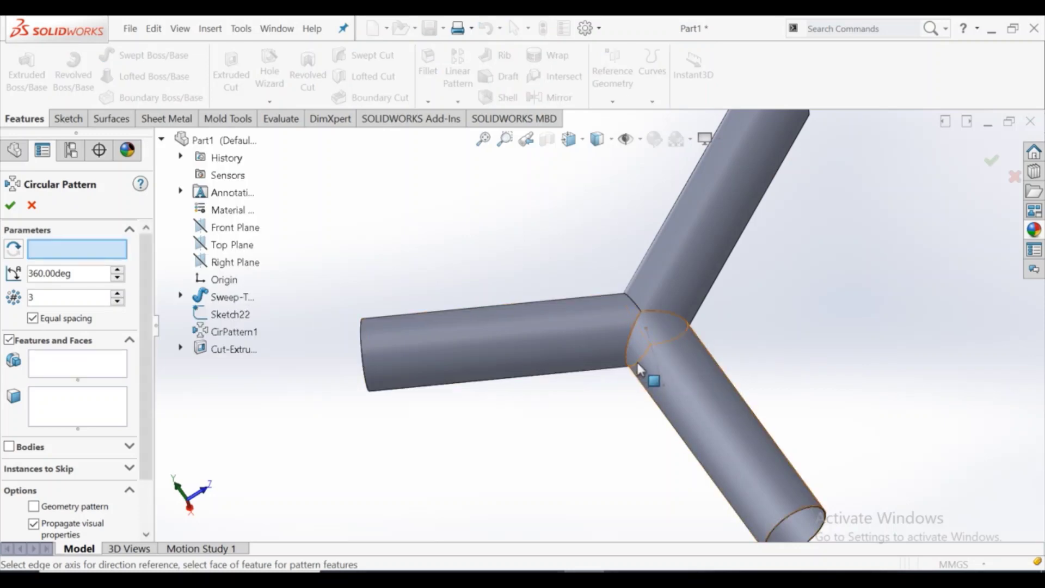
pyautogui.click(651, 344)
pyautogui.click(105, 375)
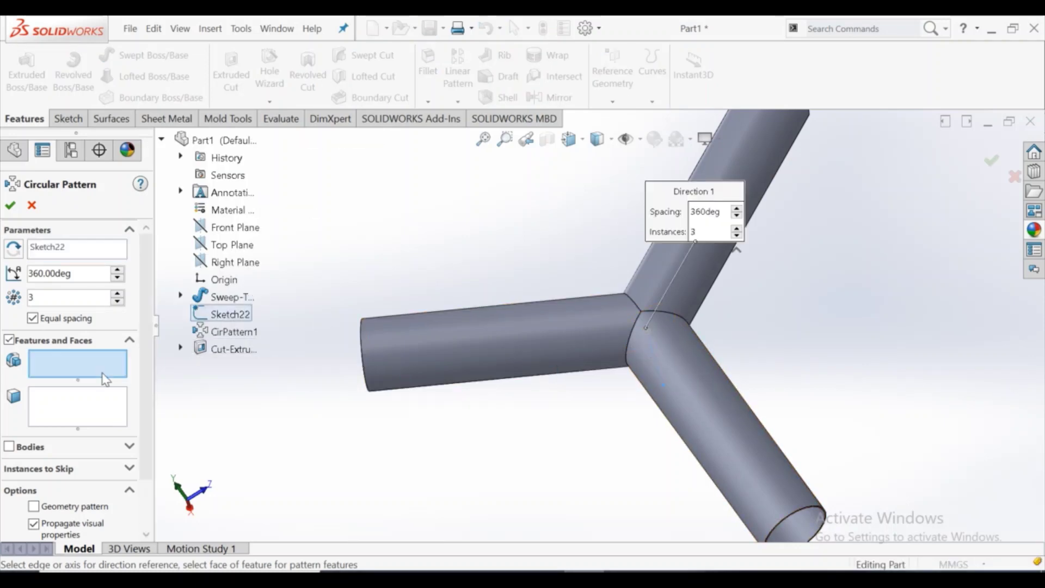
pyautogui.click(239, 351)
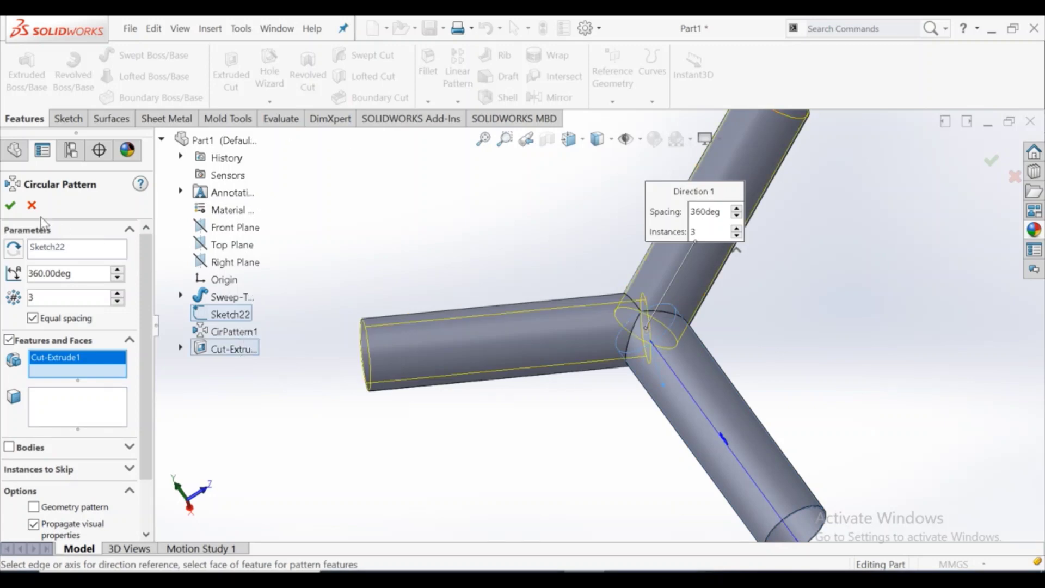
pyautogui.click(11, 206)
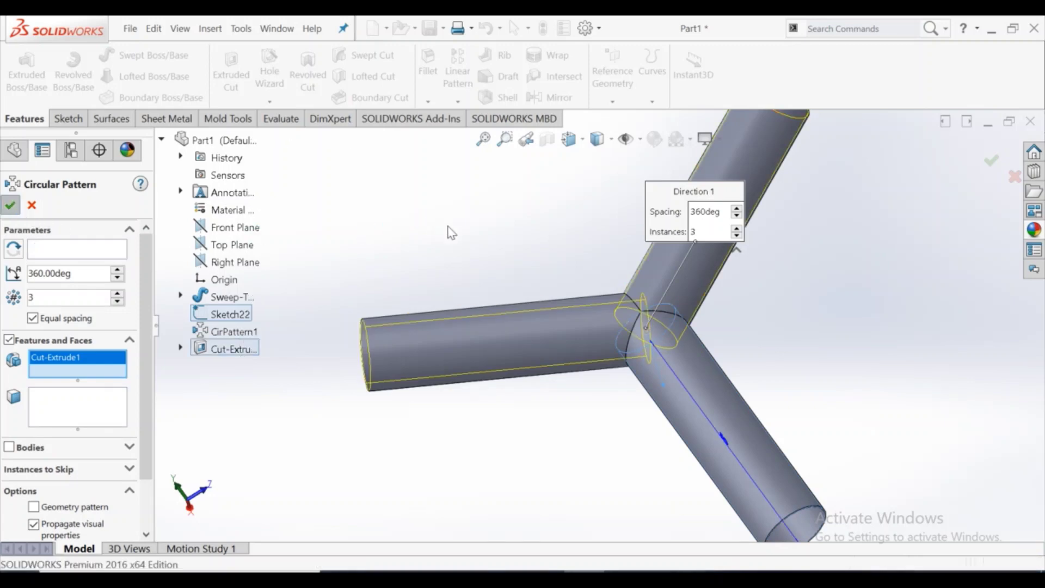
# Hide Sketch22
pyautogui.scroll(2, 592, 254)
pyautogui.scroll(1, 592, 253)
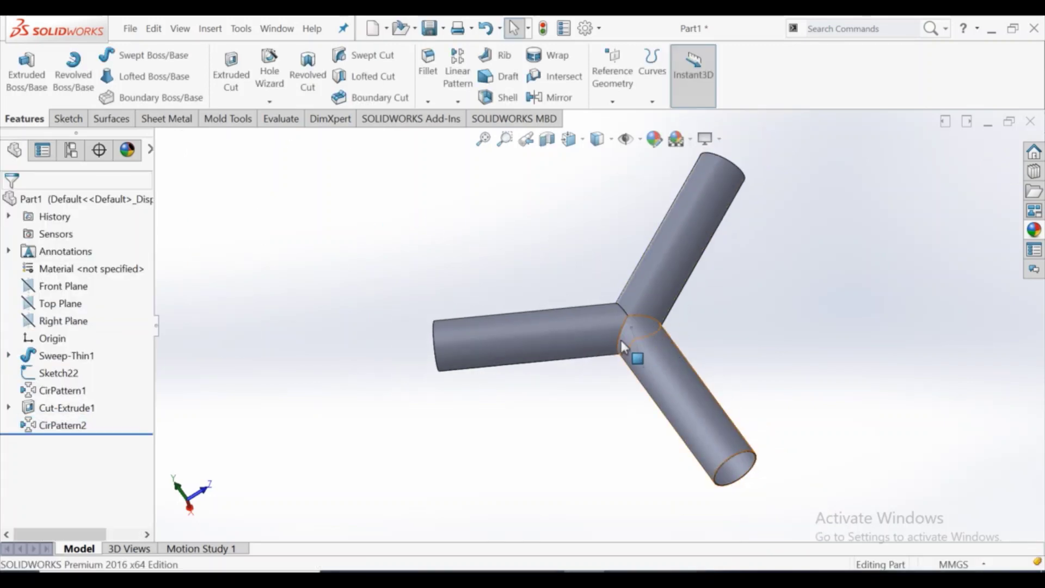
pyautogui.click(635, 342)
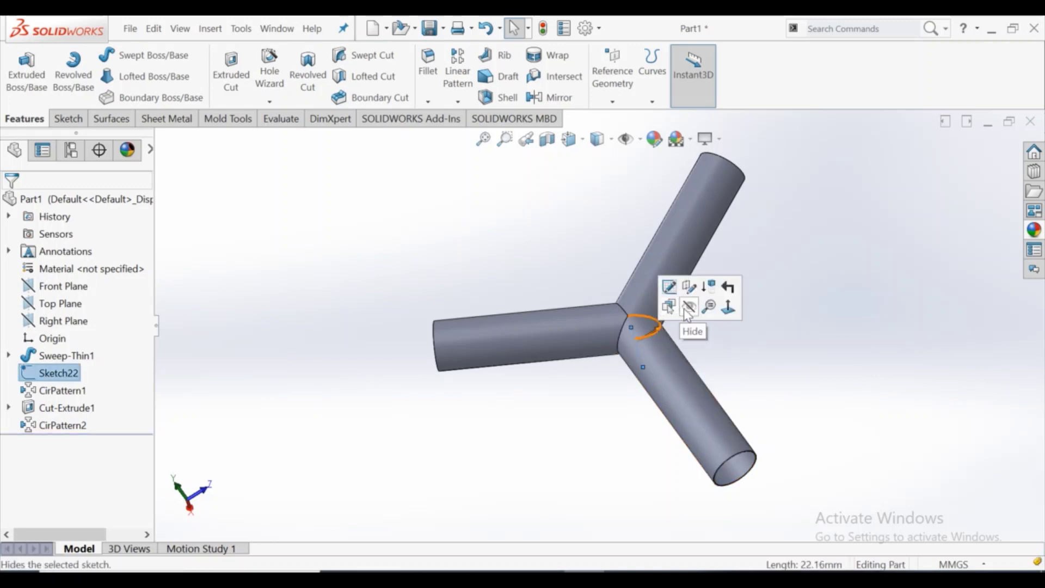
pyautogui.click(687, 315)
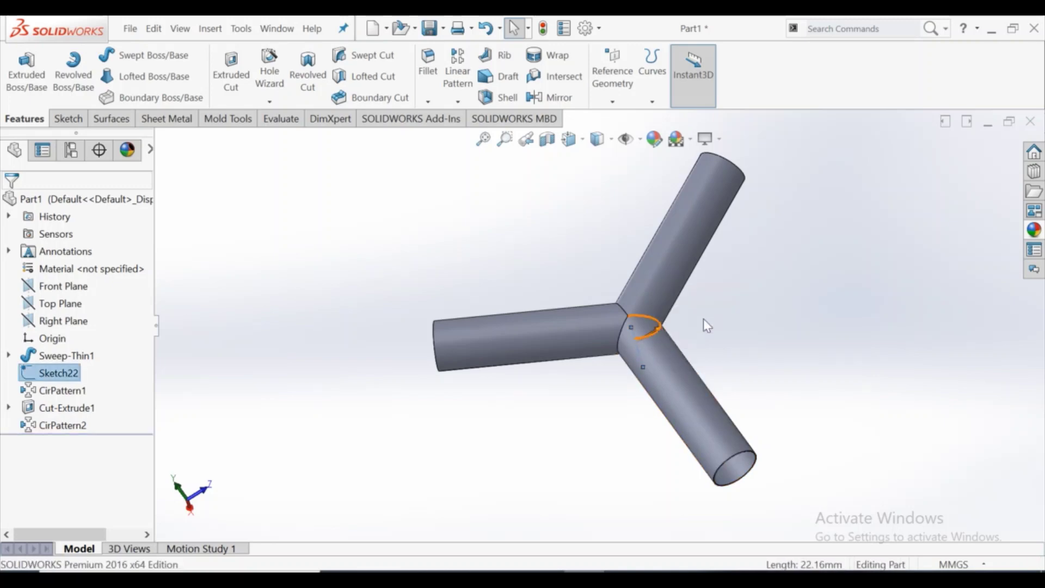
# Turn the section view off to show whole tubes, then start Sketch28 on the Right Plane
pyautogui.click(547, 139)
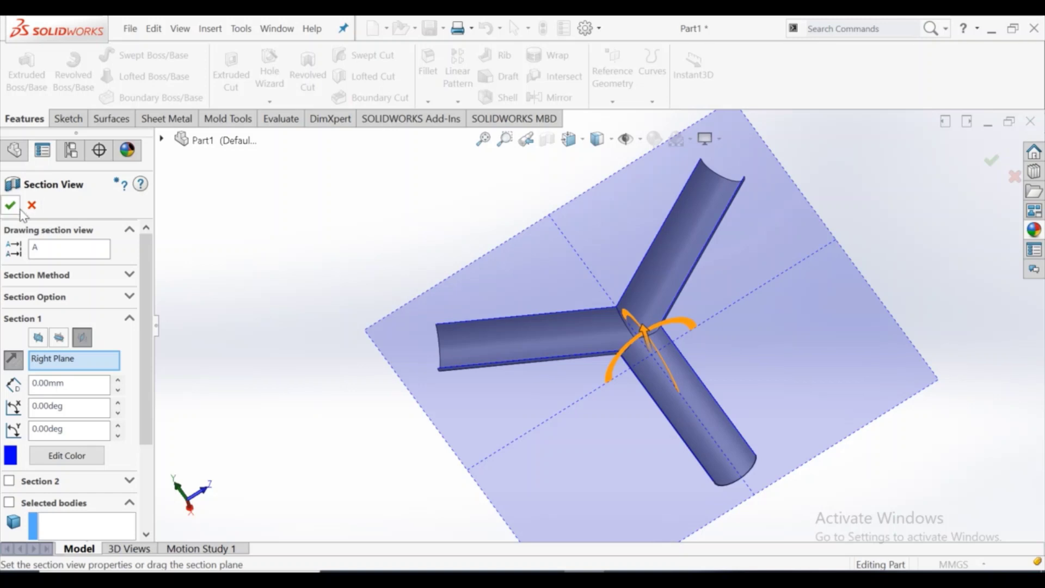
pyautogui.click(10, 205)
pyautogui.moveTo(625, 294)
pyautogui.mouseDown(button='middle')
pyautogui.moveTo(712, 343)
pyautogui.moveTo(664, 366)
pyautogui.moveTo(571, 315)
pyautogui.moveTo(599, 345)
pyautogui.moveTo(664, 285)
pyautogui.moveTo(702, 280)
pyautogui.moveTo(728, 294)
pyautogui.moveTo(658, 300)
pyautogui.mouseUp(button='middle')
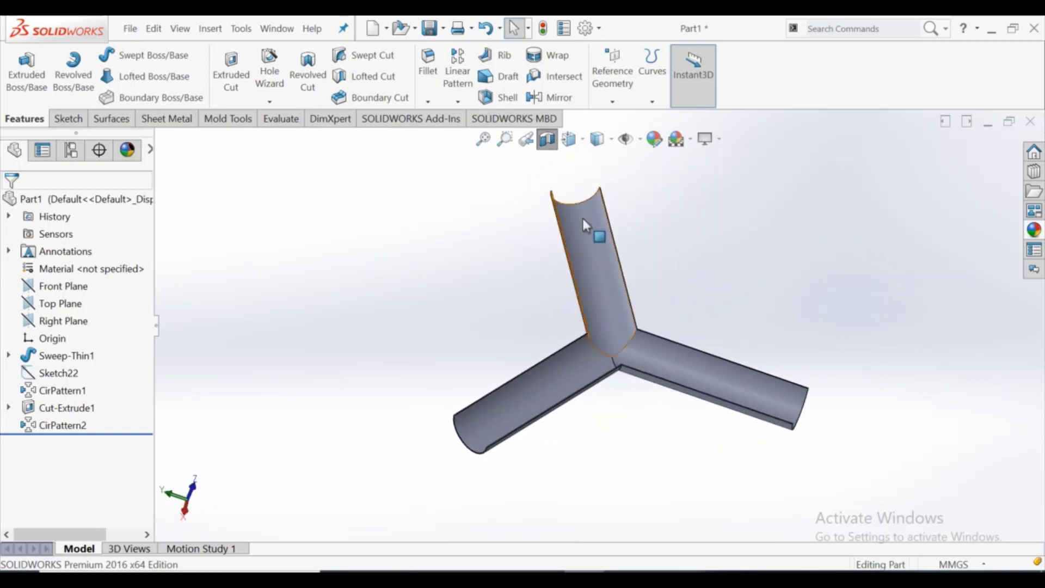
pyautogui.click(547, 139)
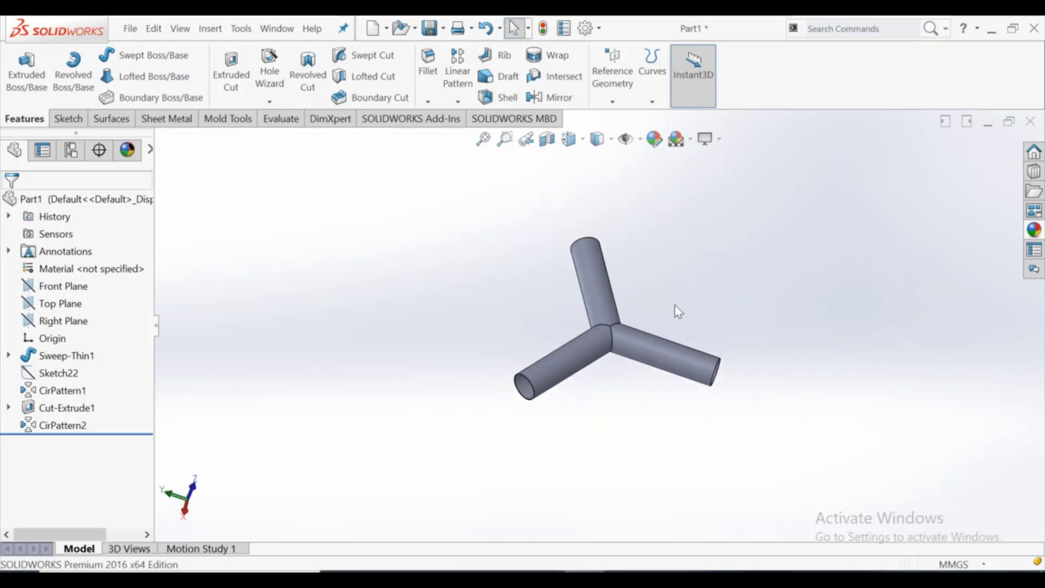
pyautogui.moveTo(675, 304)
pyautogui.mouseDown(button='middle')
pyautogui.moveTo(657, 321)
pyautogui.moveTo(587, 337)
pyautogui.mouseUp(button='middle')
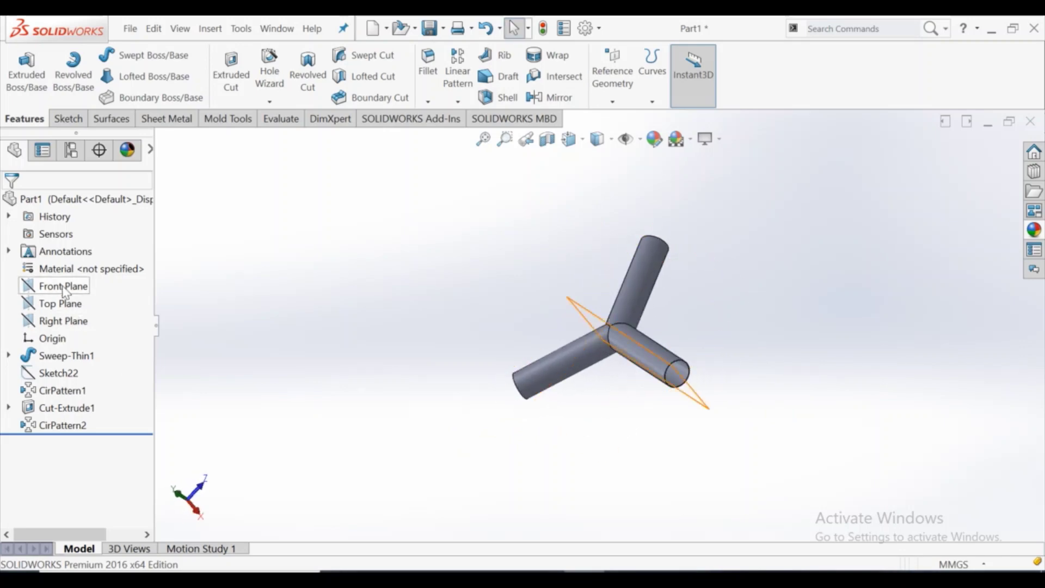
pyautogui.click(62, 321)
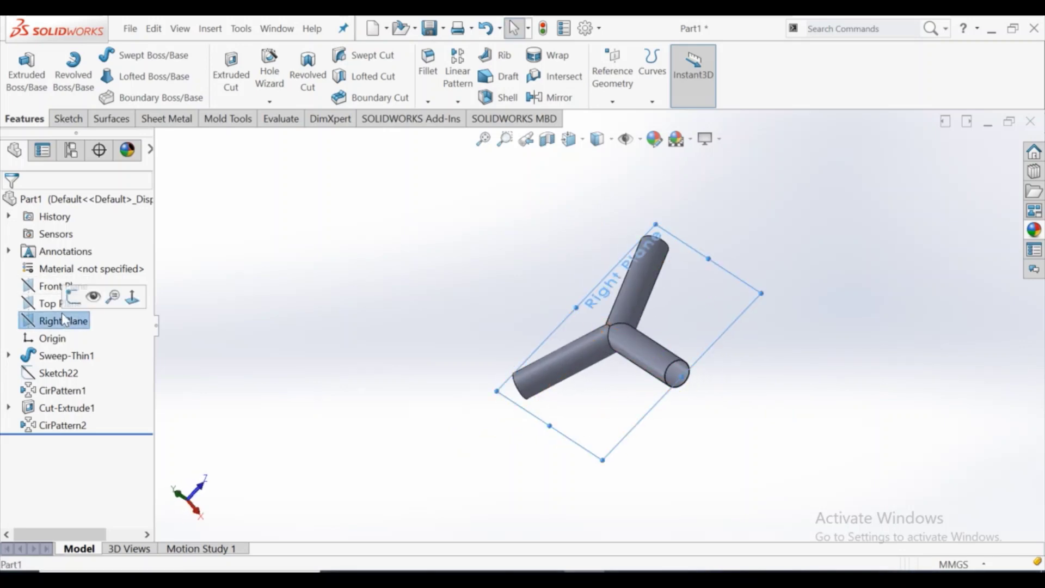
pyautogui.click(93, 297)
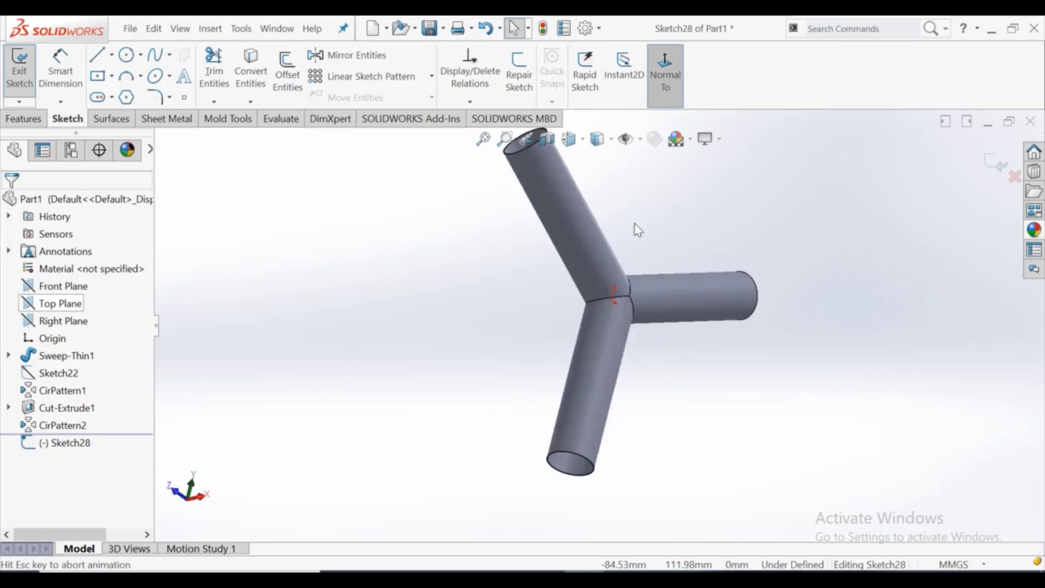
# Convert the vertical tube silhouette edge into sketch geometry
pyautogui.scroll(-2, 648, 321)
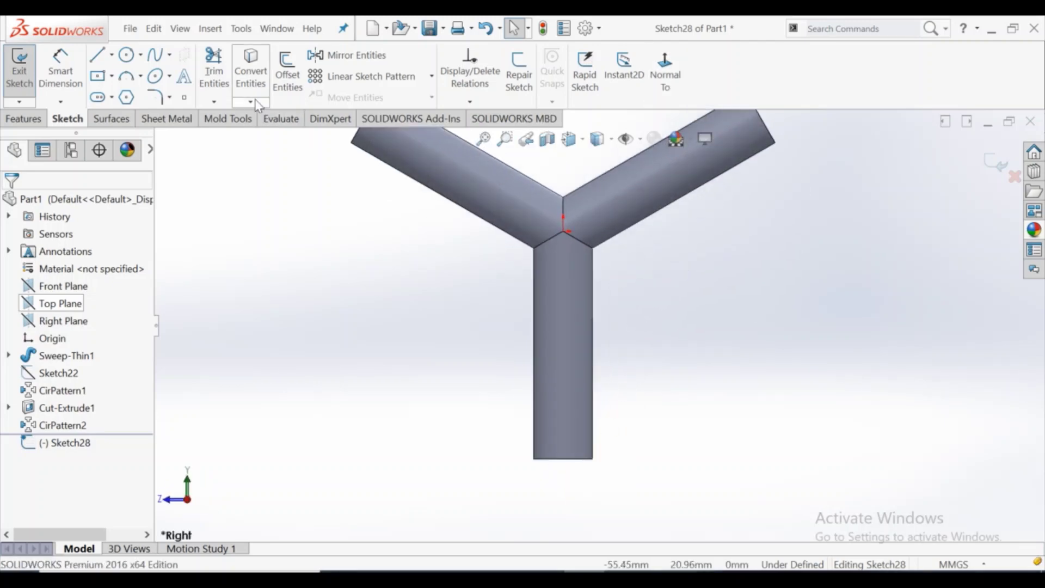
pyautogui.click(248, 87)
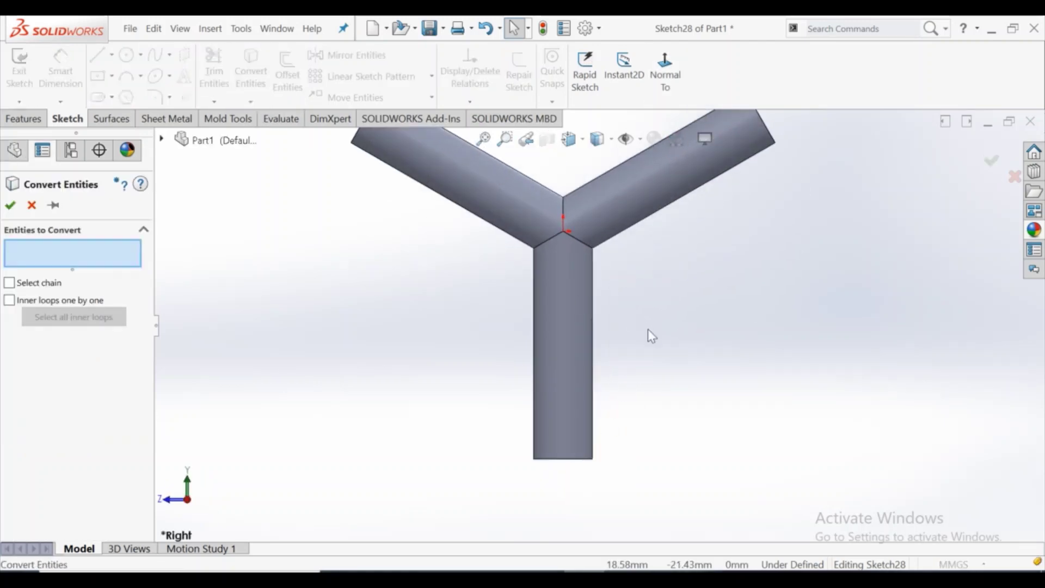
pyautogui.click(593, 319)
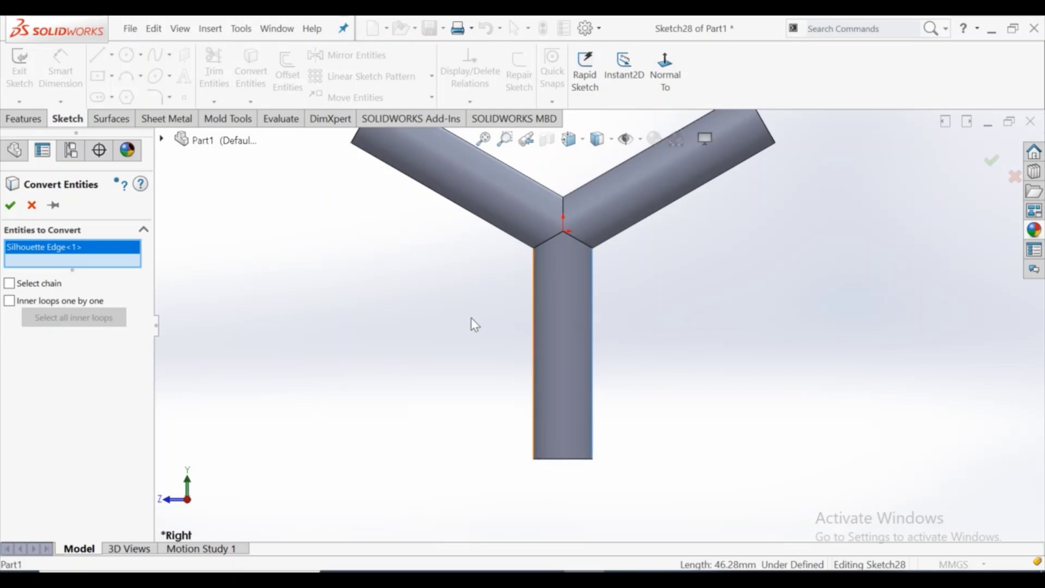
pyautogui.click(10, 205)
# Draw an angled line and a short horizontal line forming a narrow wedge at the edge's bottom
pyautogui.click(98, 55)
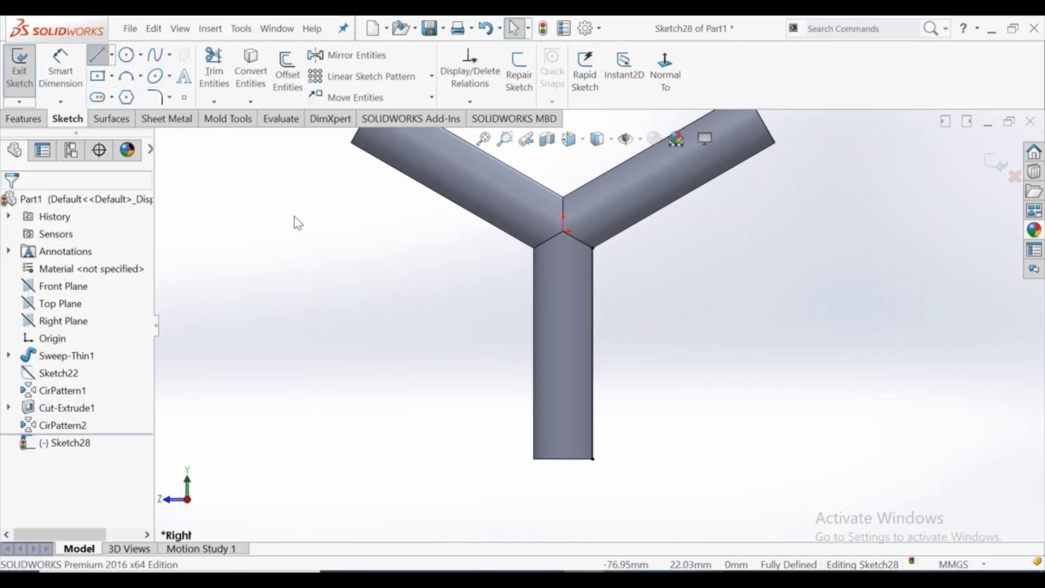
pyautogui.scroll(-3, 615, 452)
pyautogui.click(573, 449)
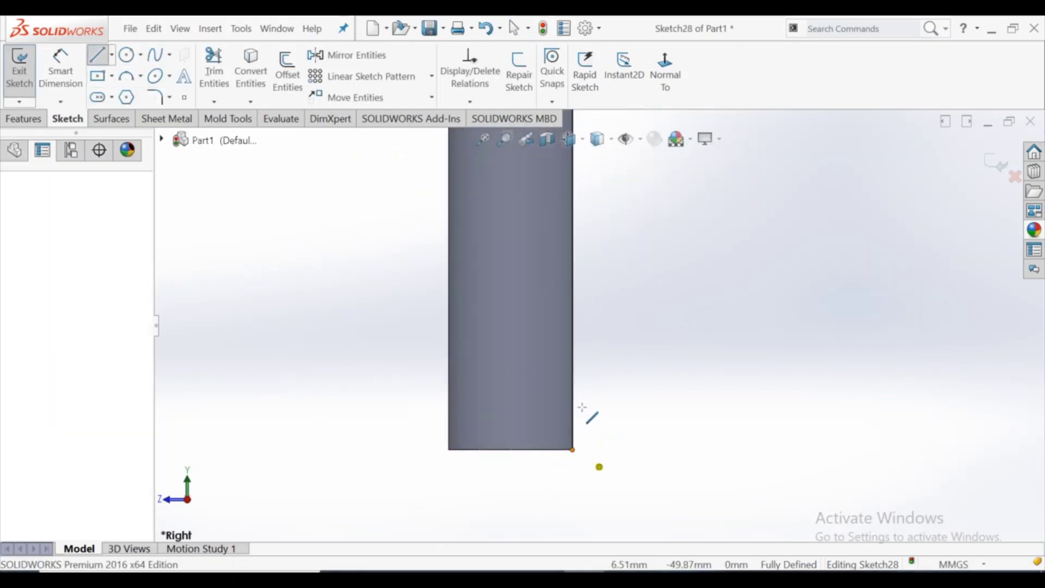
pyautogui.click(593, 354)
pyautogui.click(573, 354)
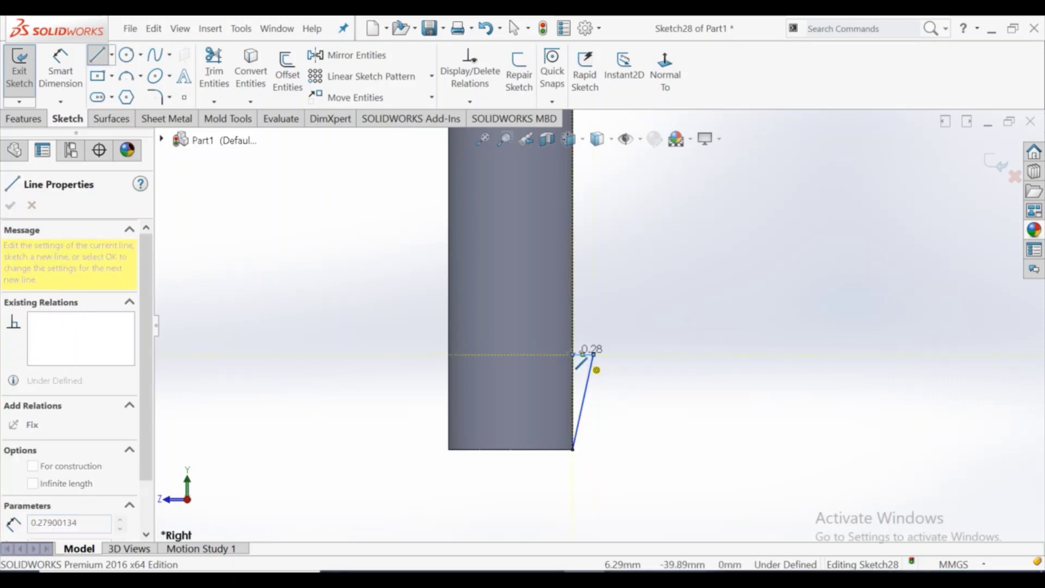
pyautogui.rightClick(575, 355)
pyautogui.click(611, 363)
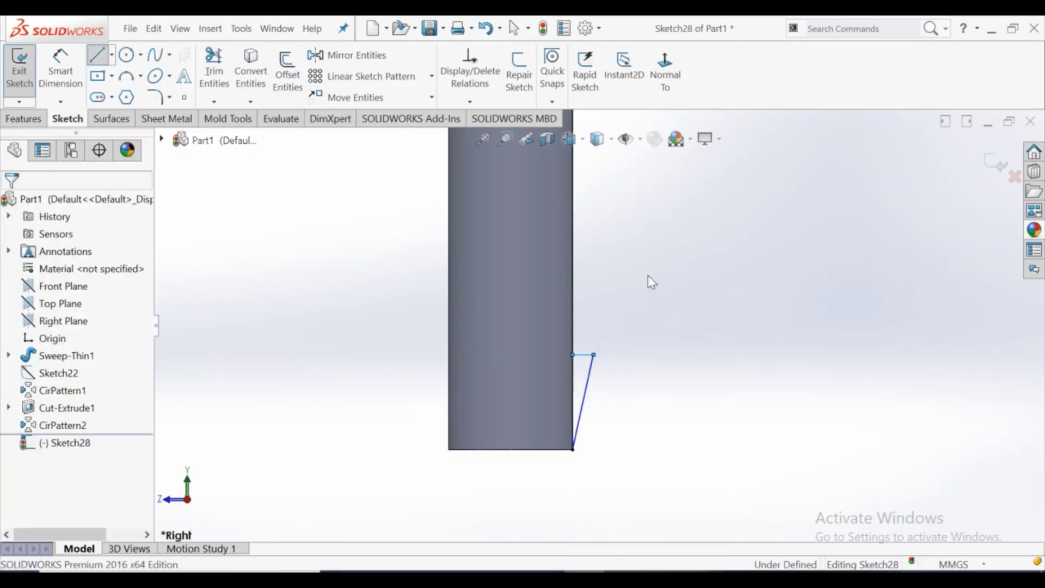
pyautogui.click(214, 68)
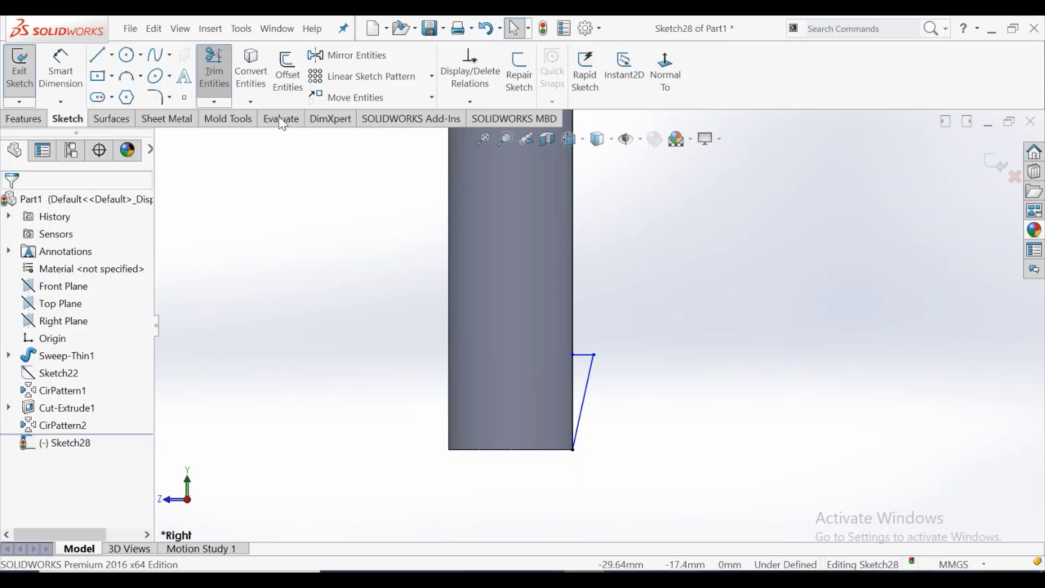
# Dimension the wedge height to 10 mm
pyautogui.click(59, 68)
pyautogui.scroll(-3, 572, 386)
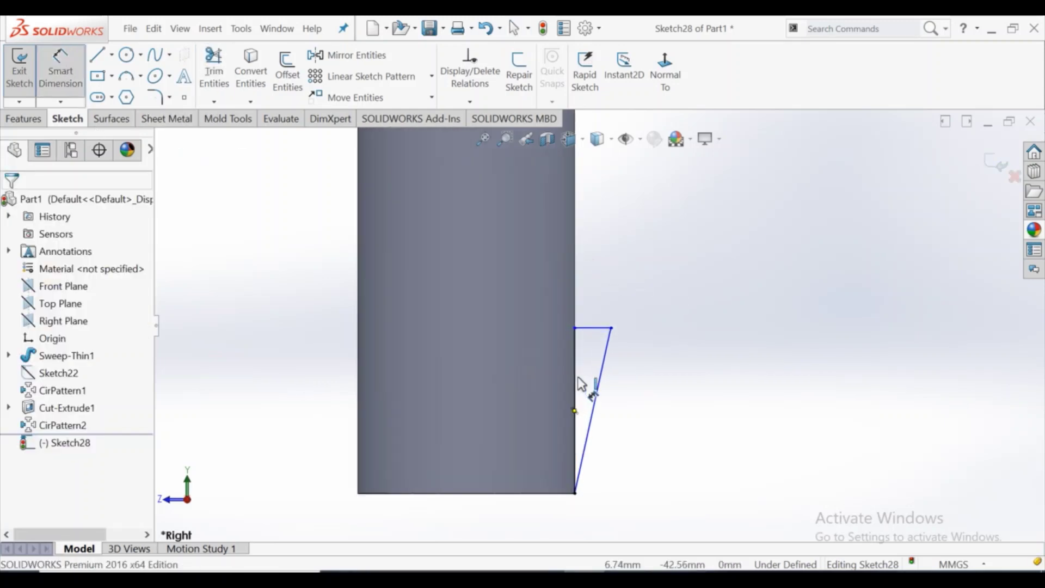
pyautogui.click(587, 329)
pyautogui.click(575, 493)
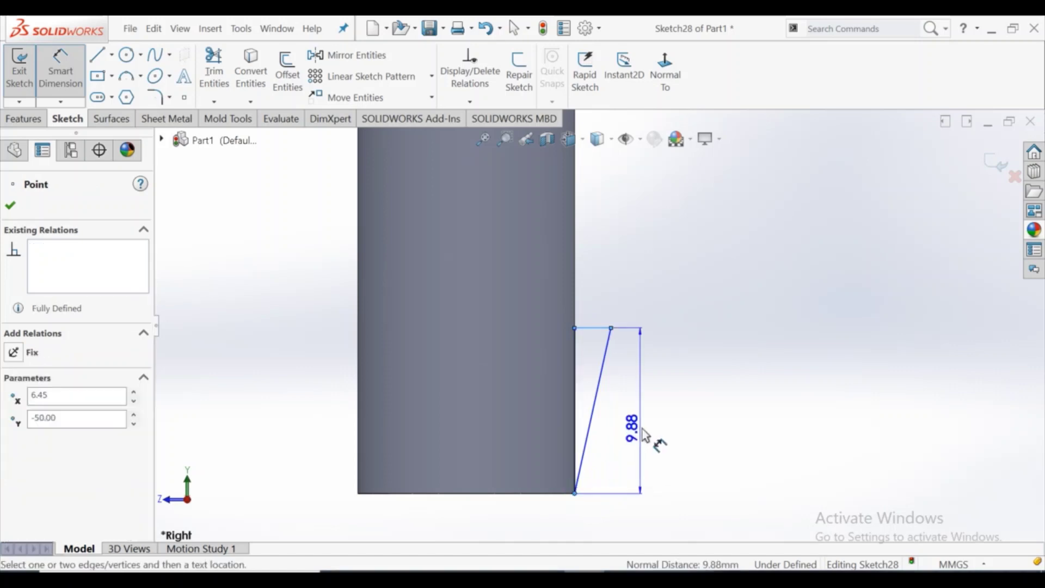
pyautogui.click(645, 434)
pyautogui.write('10')
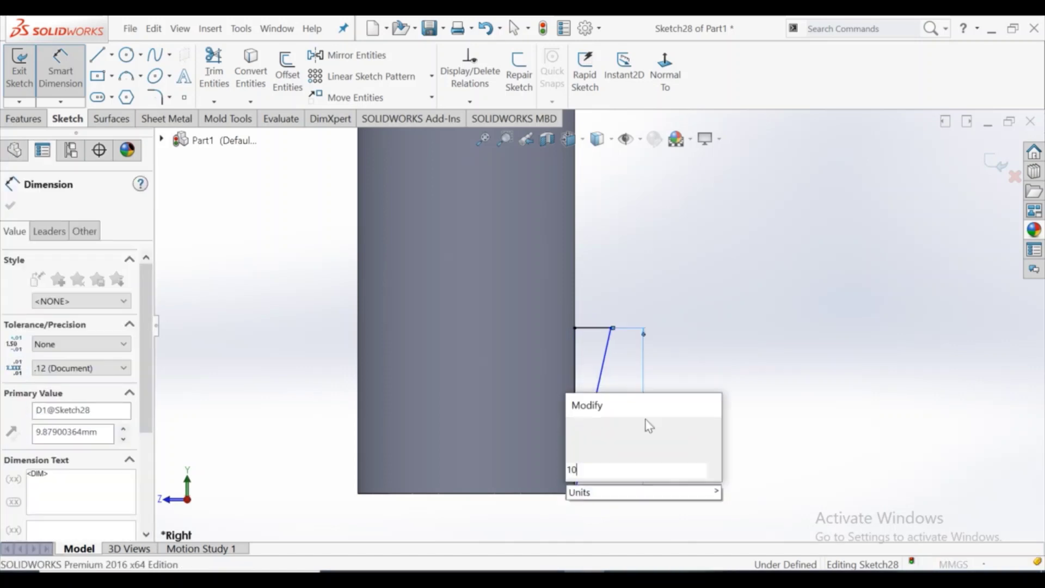
pyautogui.press('Return')
# Dimension the wedge's top width to 1.5 mm and move that dimension beside the edge
pyautogui.click(575, 327)
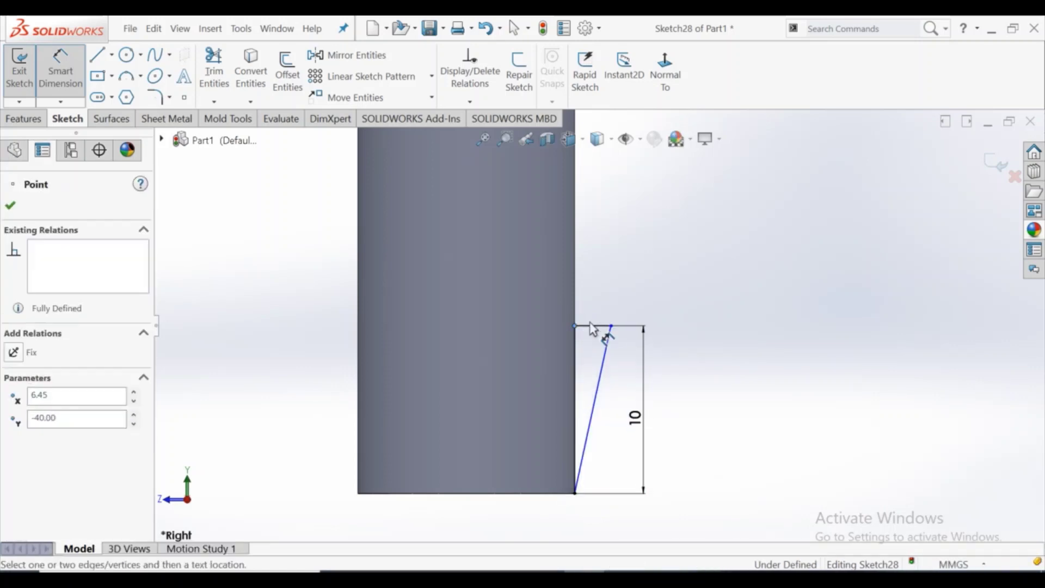
pyautogui.click(611, 326)
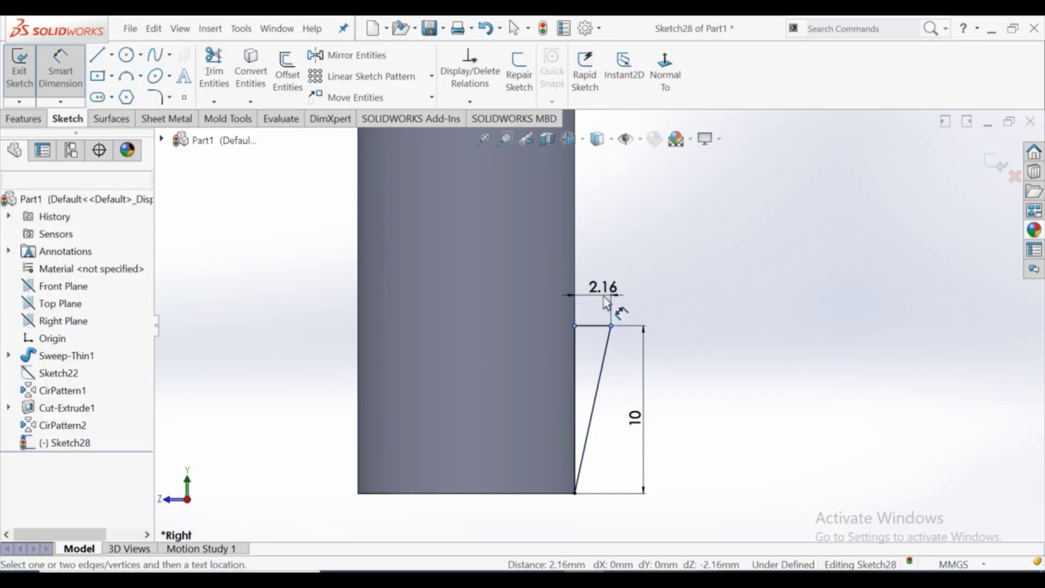
pyautogui.click(607, 302)
pyautogui.write('1')
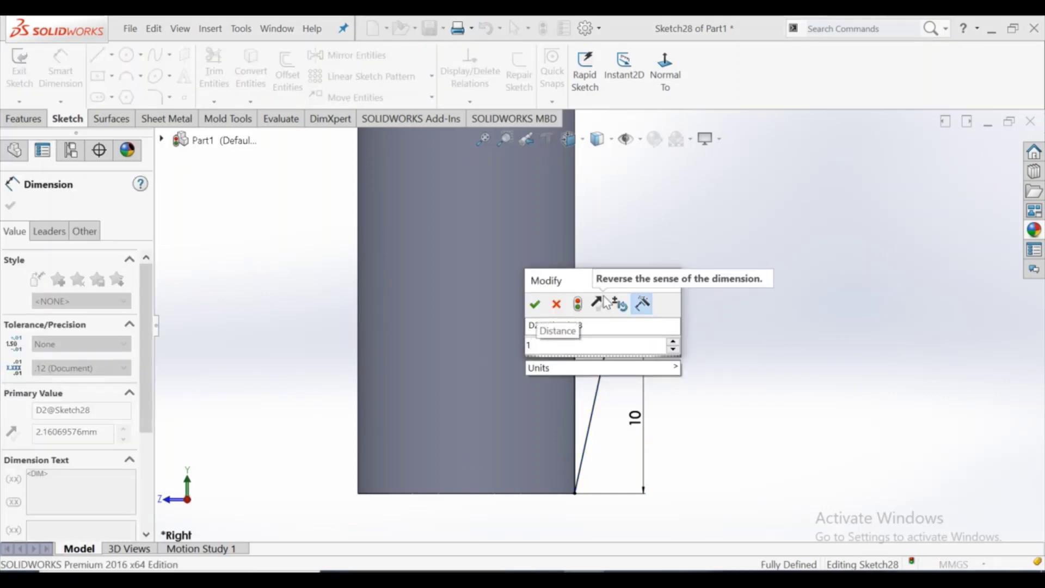
pyautogui.write('.5')
pyautogui.press('Return')
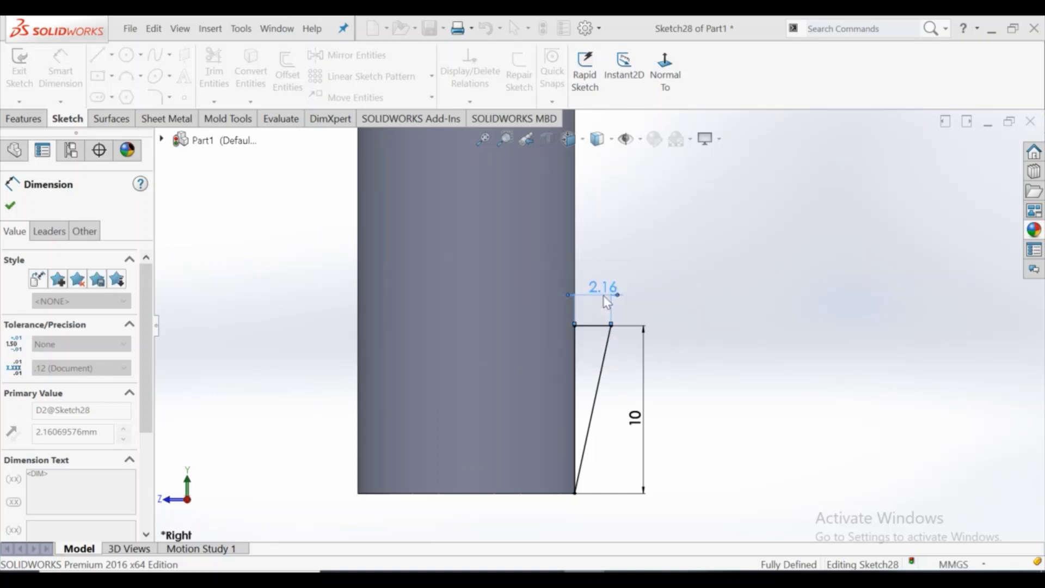
pyautogui.press('Escape')
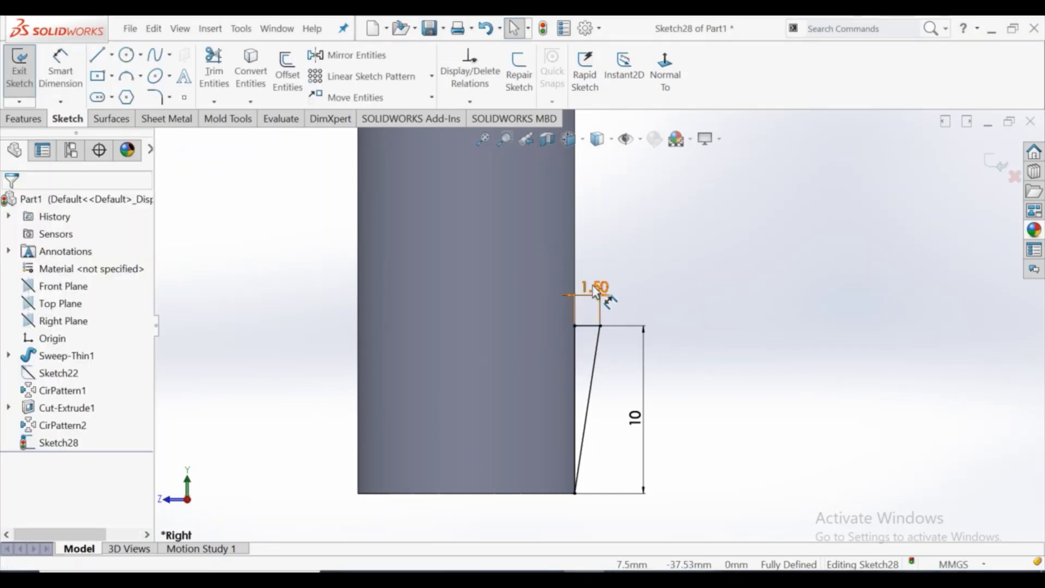
pyautogui.moveTo(596, 287); pyautogui.dragTo(646, 348)
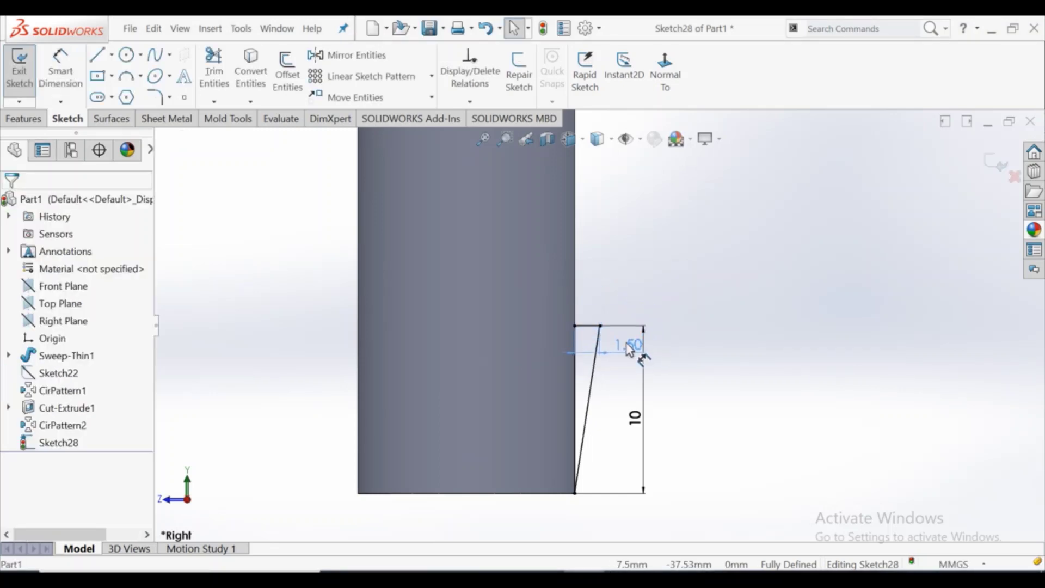
pyautogui.press('Escape')
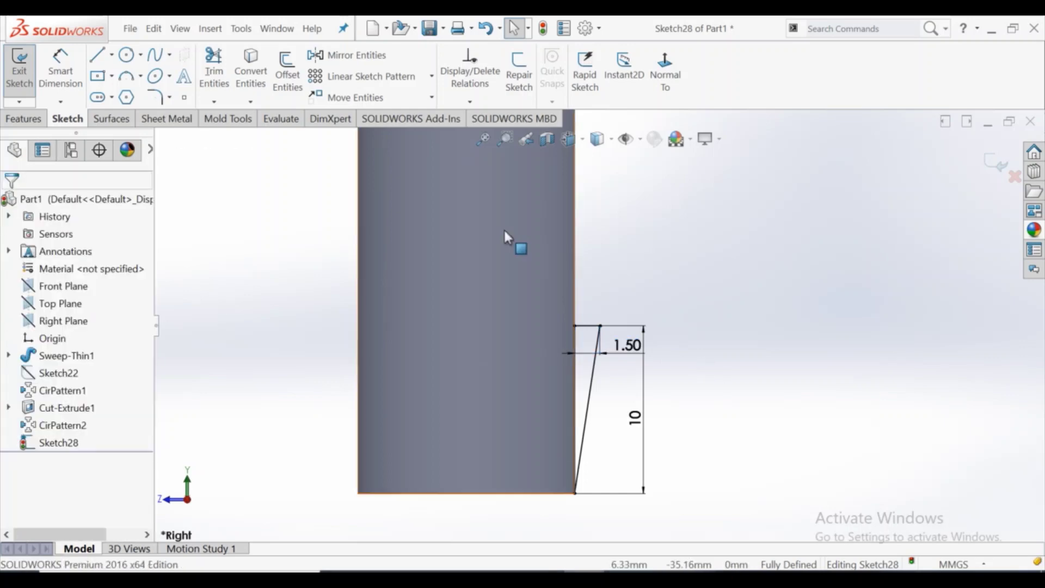
# Set up a linear sketch pattern of the wedge lines directed up the cylinder edge
pyautogui.click(432, 76)
pyautogui.click(360, 96)
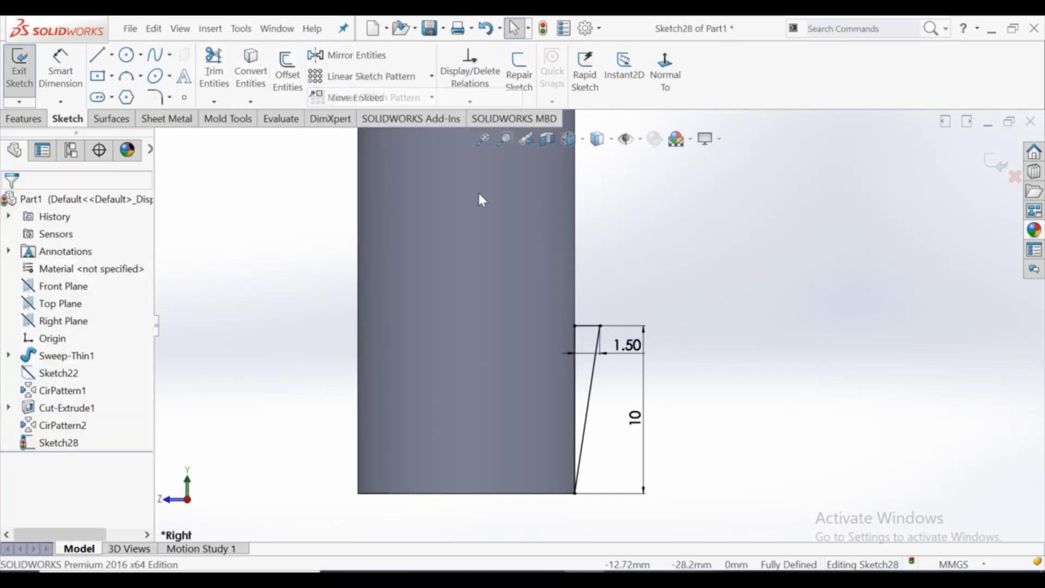
pyautogui.click(576, 370)
pyautogui.click(595, 362)
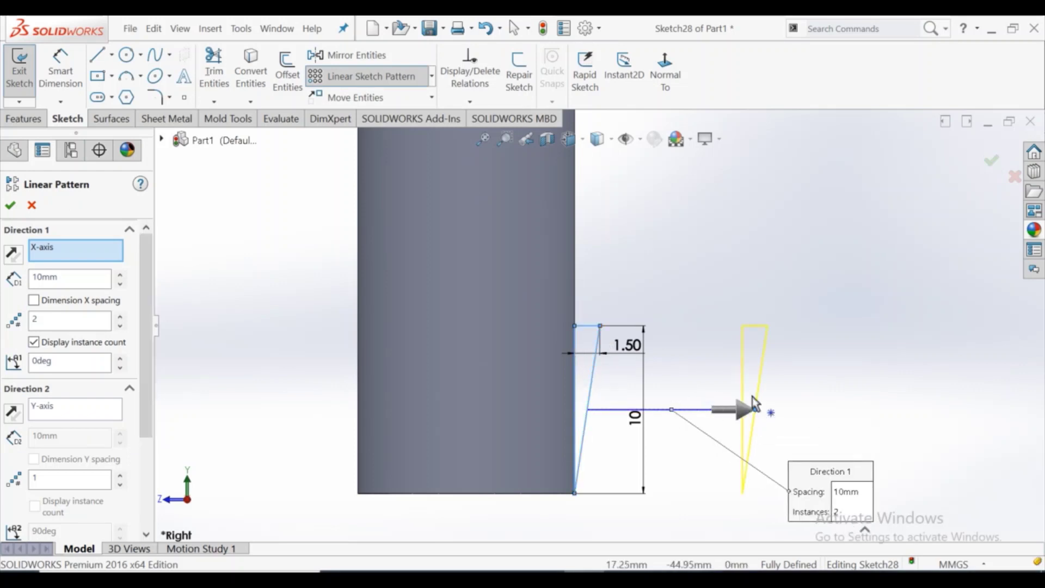
pyautogui.moveTo(754, 403); pyautogui.dragTo(584, 233)
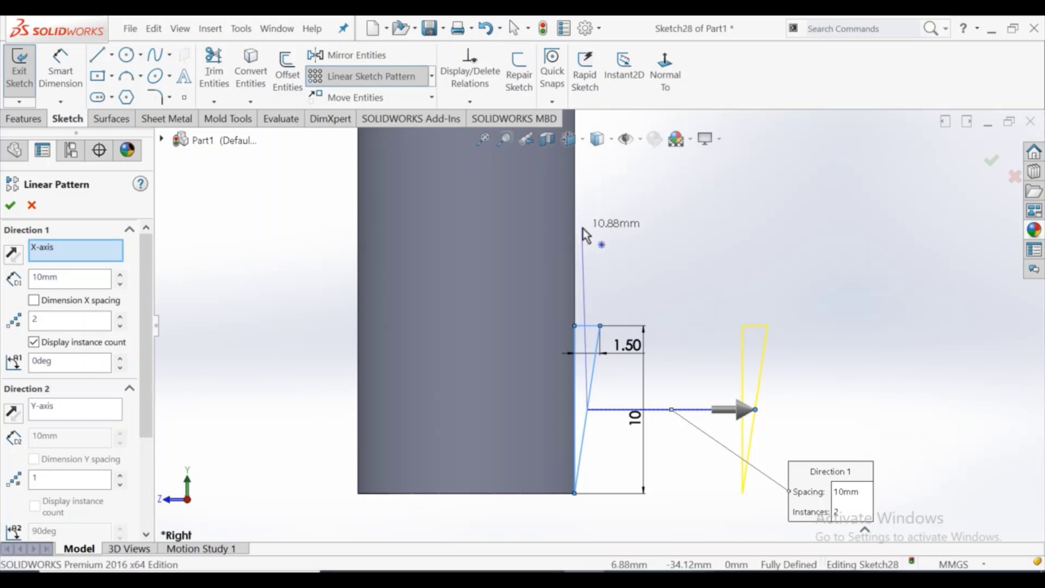
pyautogui.moveTo(583, 229); pyautogui.dragTo(586, 240)
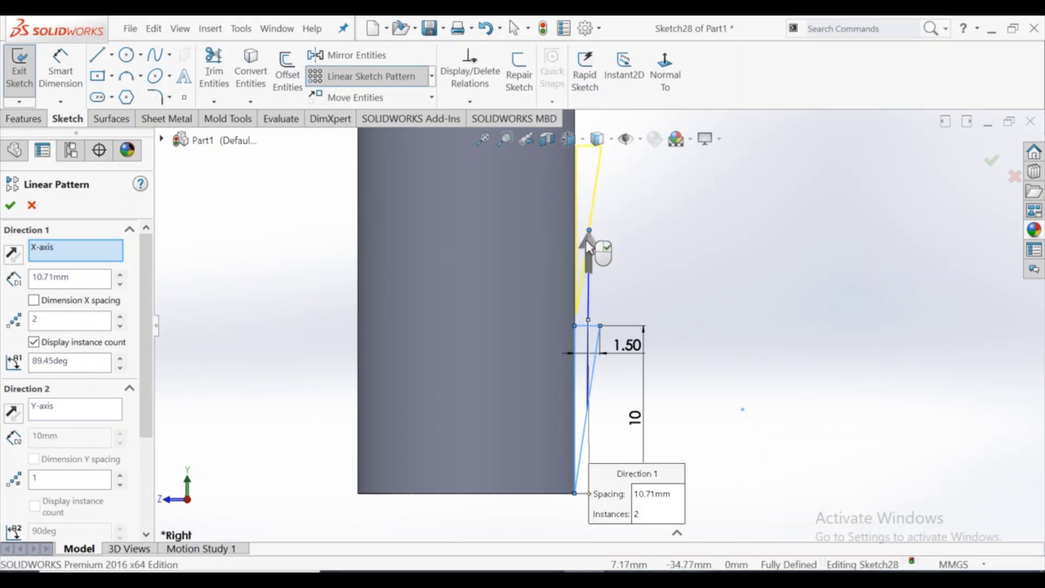
# Set the wedge pattern to 3 instances and accept it
pyautogui.scroll(1, 609, 257)
pyautogui.scroll(1, 621, 235)
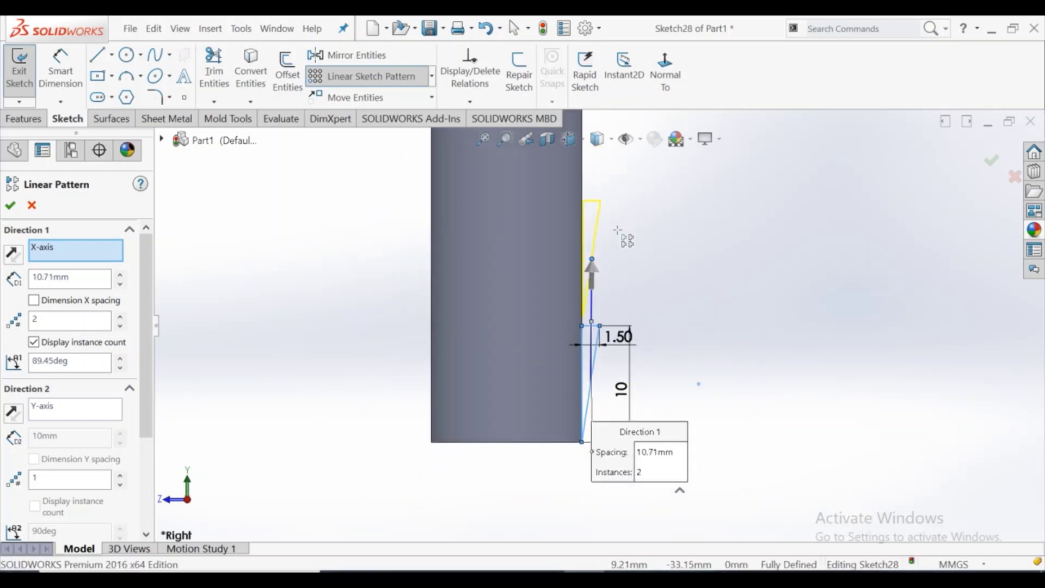
pyautogui.scroll(-1, 580, 351)
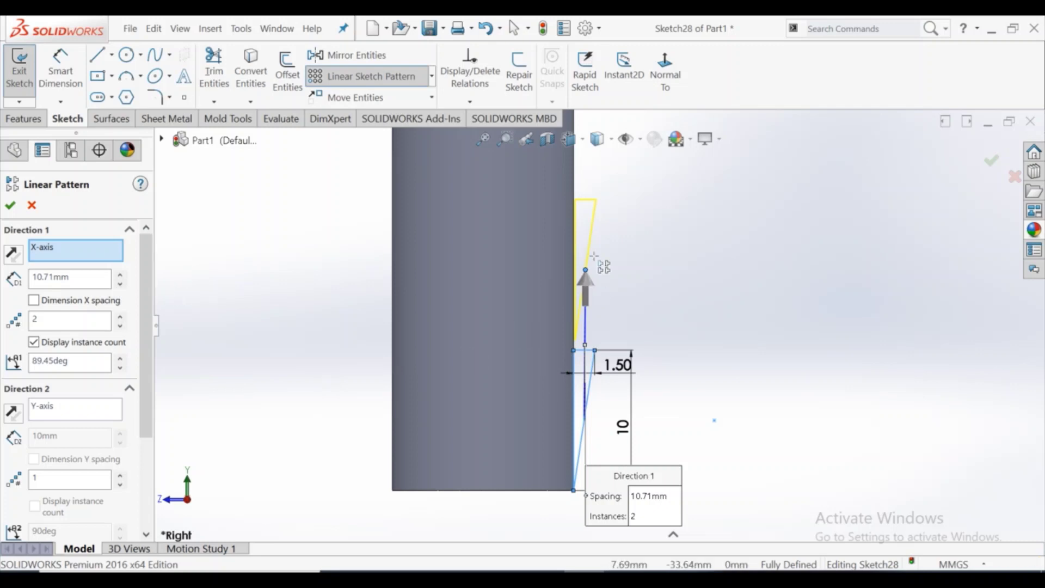
pyautogui.scroll(1, 588, 293)
pyautogui.click(121, 316)
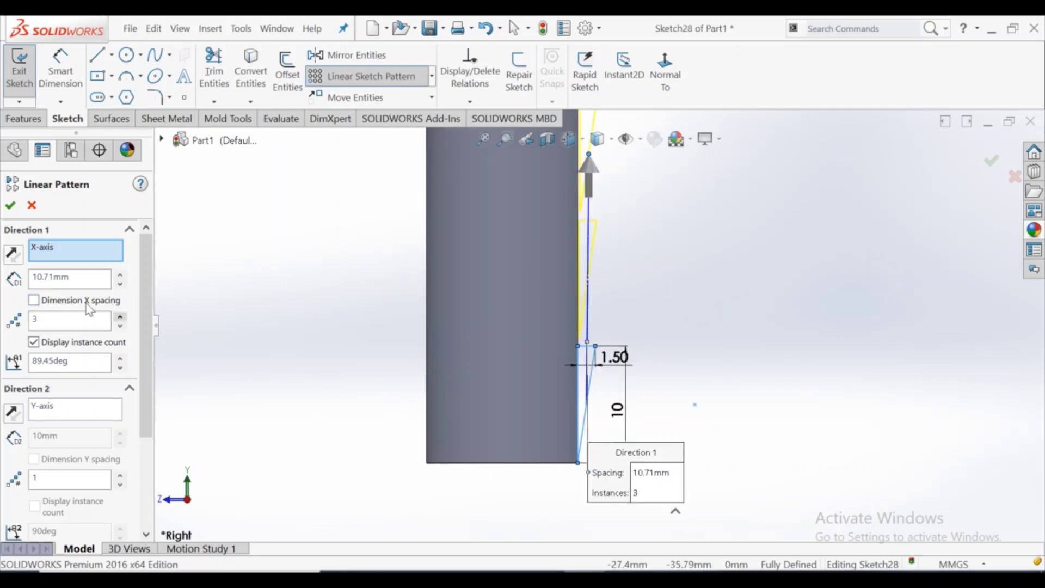
pyautogui.write('10.2')
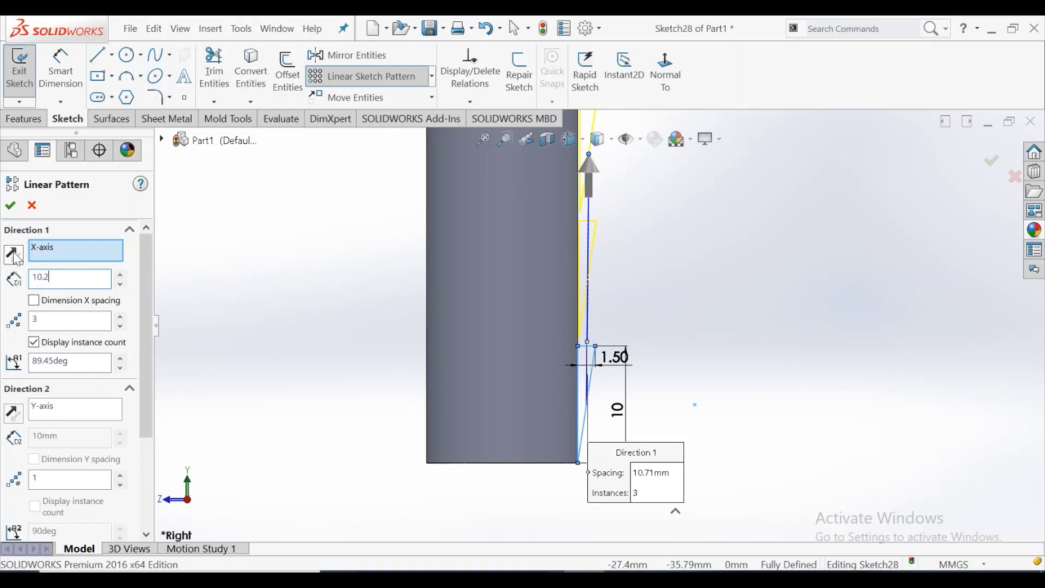
pyautogui.click(9, 207)
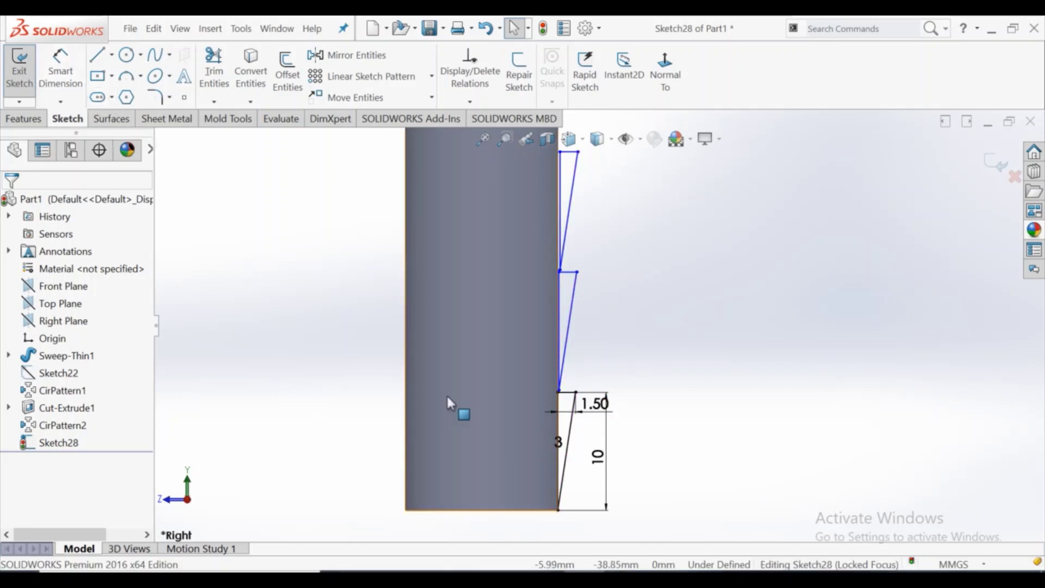
pyautogui.scroll(-1, 561, 436)
# Make the patterned vertical segments collinear with the cylinder edge
pyautogui.click(563, 368)
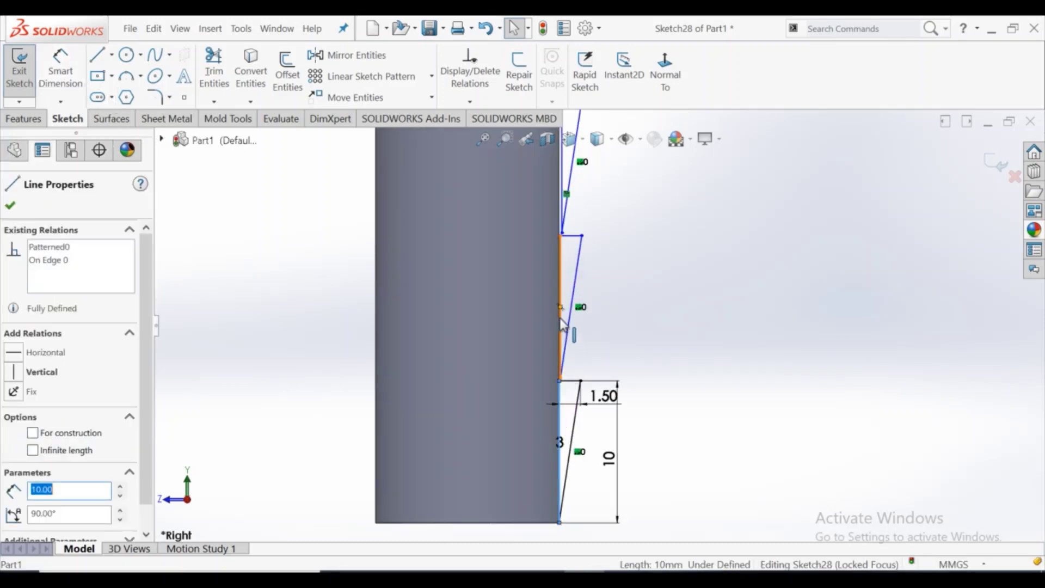
pyautogui.keyDown('ctrl'); pyautogui.click(566, 187); pyautogui.keyUp('ctrl')
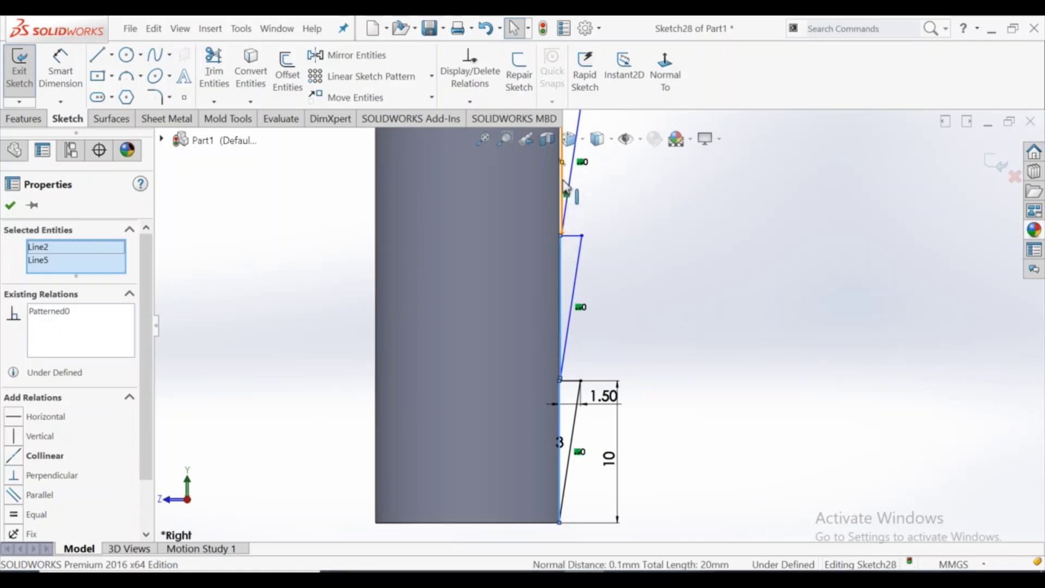
pyautogui.keyDown('ctrl'); pyautogui.click(563, 185); pyautogui.keyUp('ctrl')
pyautogui.click(52, 470)
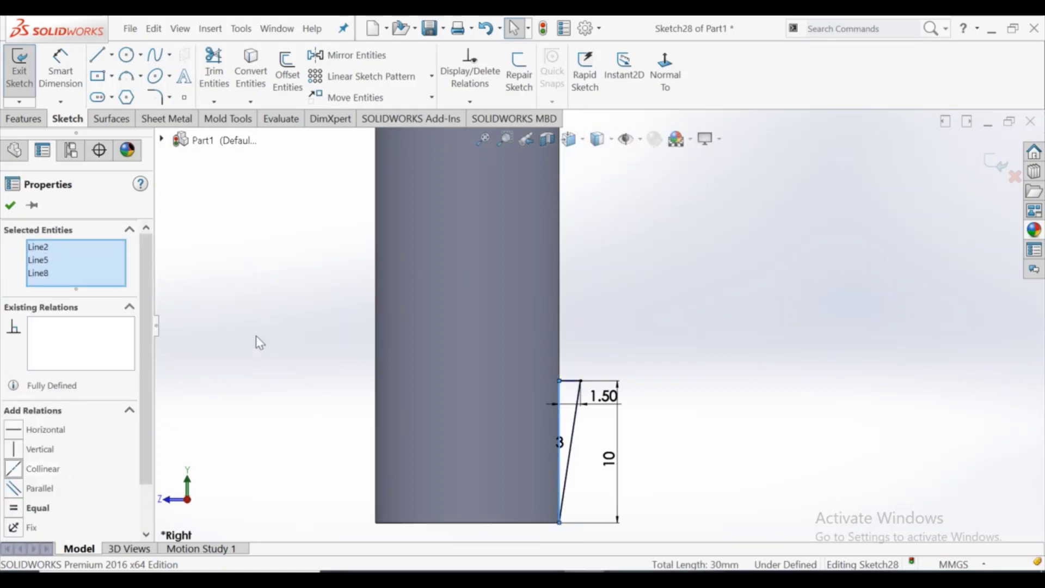
# Orbit to check the barb sketch, undo the last change, and view the sketch face-on
pyautogui.moveTo(494, 352)
pyautogui.mouseDown(button='middle')
pyautogui.moveTo(664, 303)
pyautogui.moveTo(642, 287)
pyautogui.moveTo(587, 288)
pyautogui.moveTo(674, 277)
pyautogui.moveTo(681, 287)
pyautogui.mouseUp(button='middle')
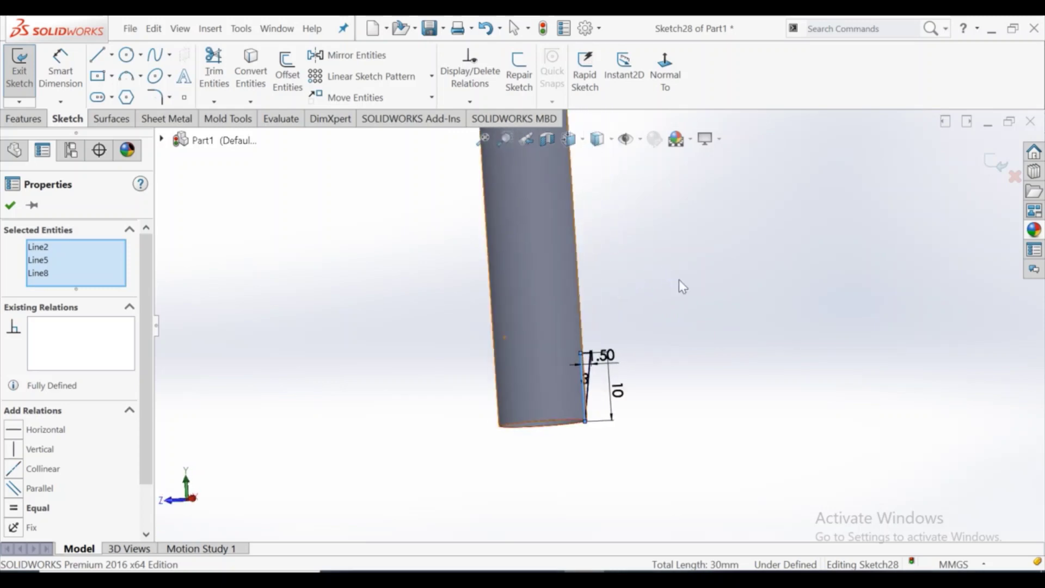
pyautogui.click(681, 287)
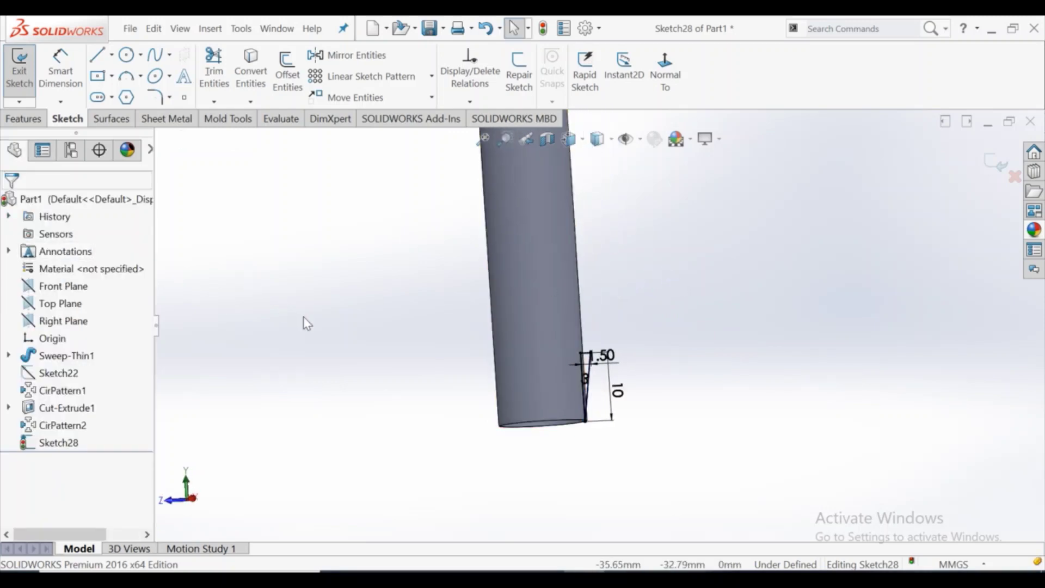
pyautogui.hotkey('ctrl', 'z')
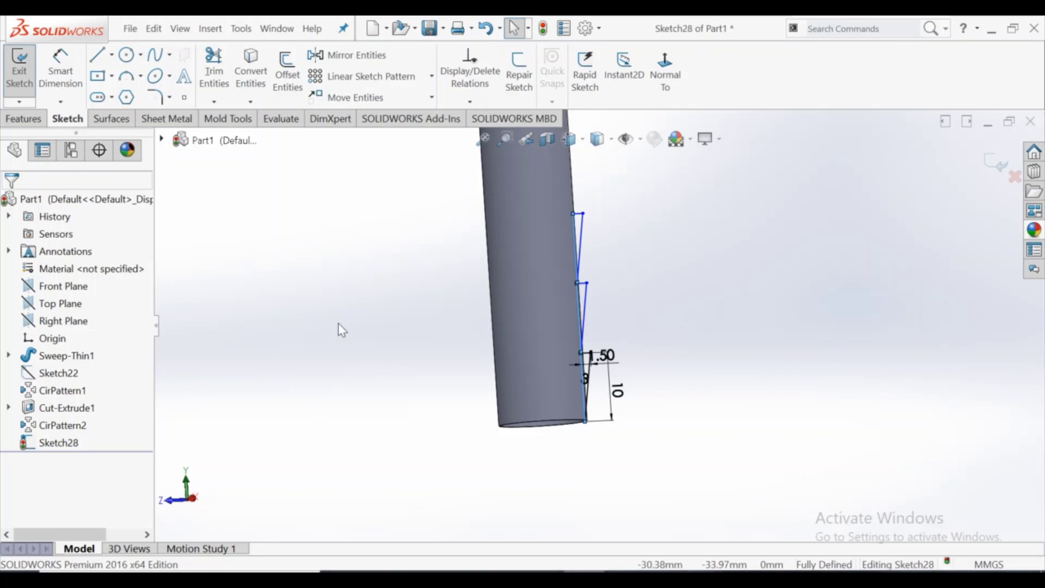
pyautogui.scroll(-1, 590, 261)
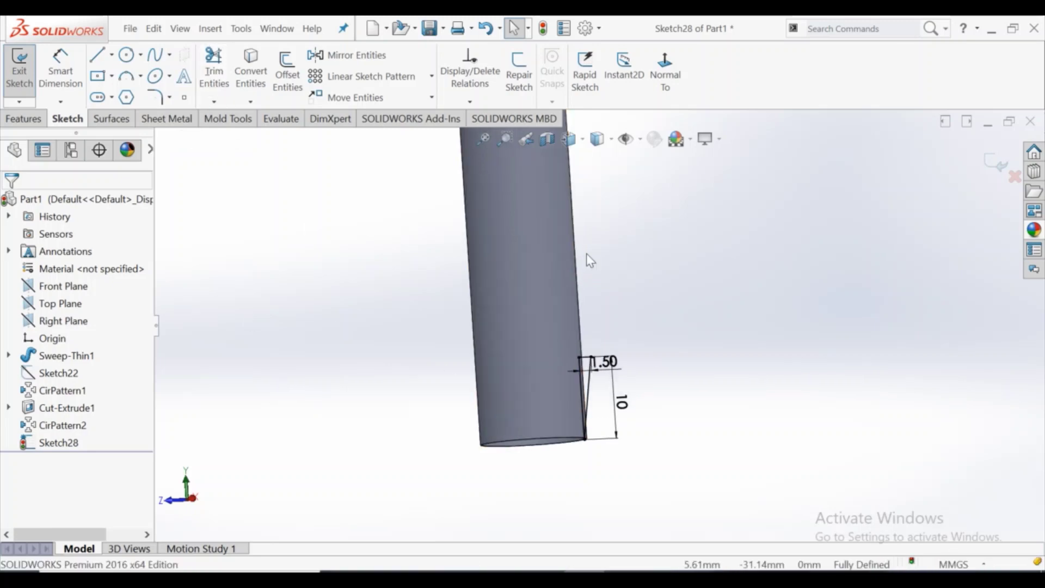
pyautogui.click(663, 68)
pyautogui.scroll(-3, 675, 464)
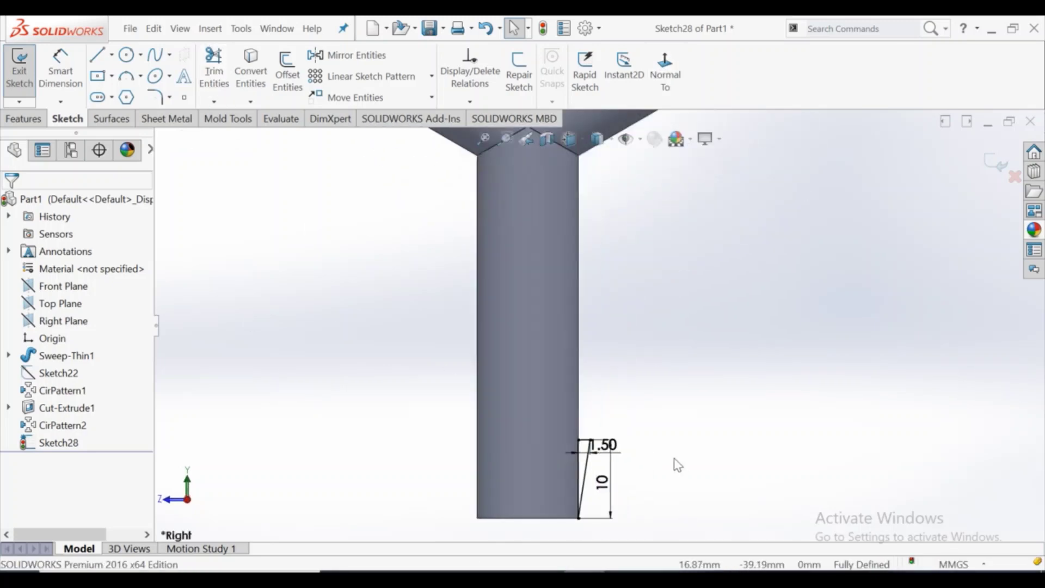
pyautogui.scroll(-3, 626, 440)
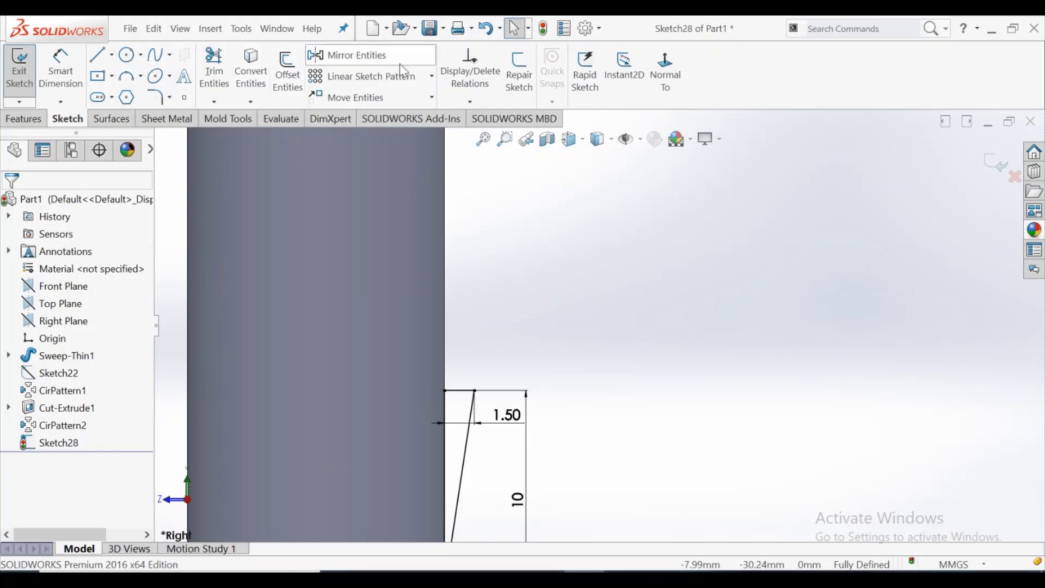
# Start a linear sketch pattern of the wedge's vertical line, directed up the tube edge
pyautogui.click(433, 78)
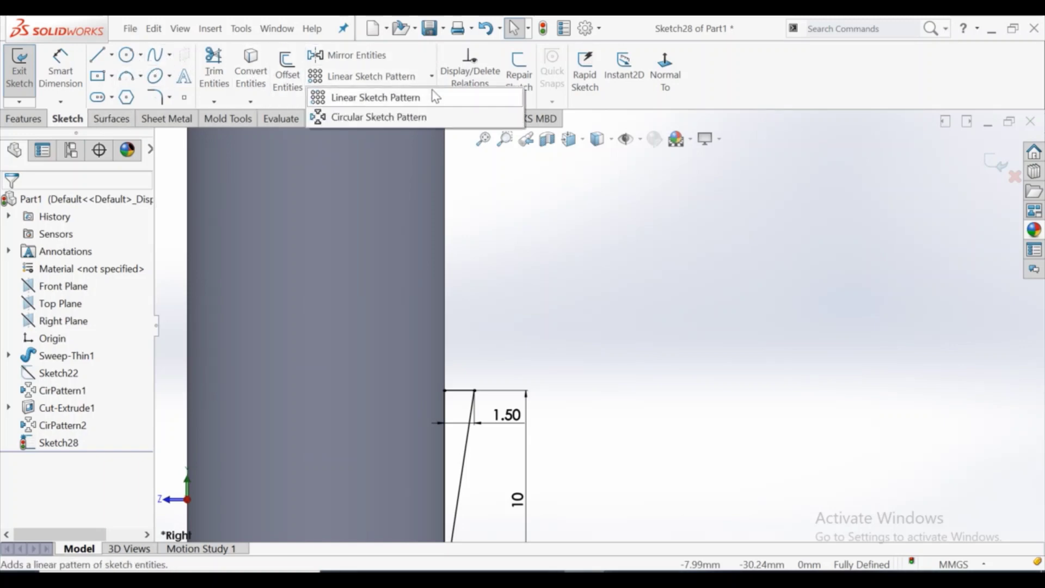
pyautogui.click(436, 99)
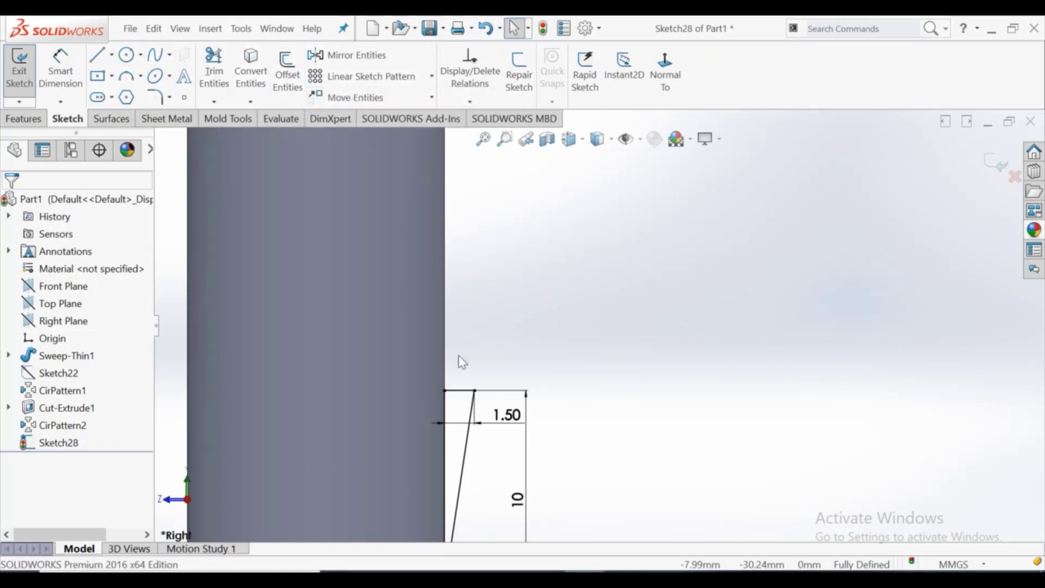
pyautogui.click(446, 462)
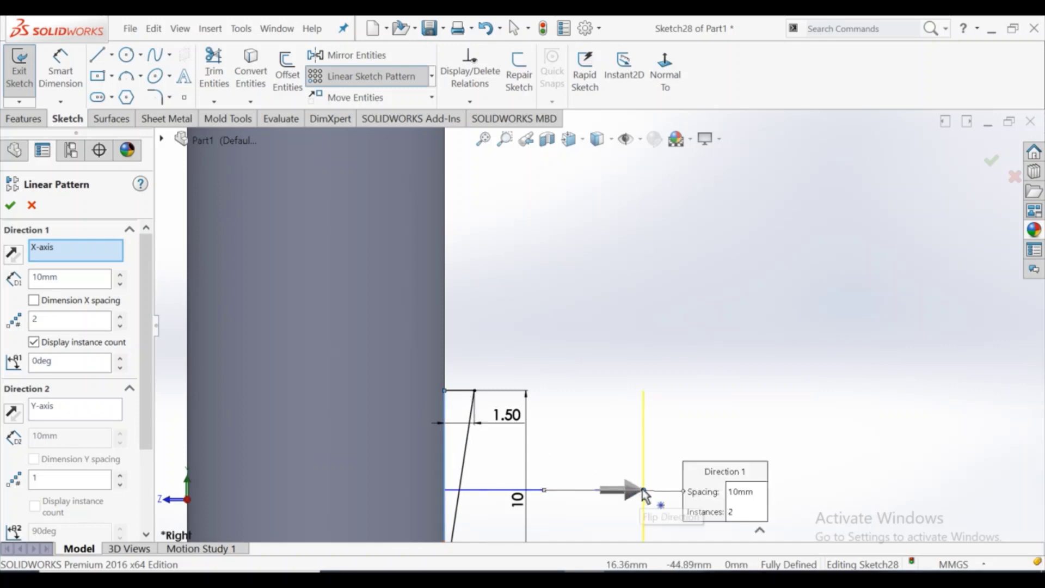
pyautogui.moveTo(644, 490); pyautogui.dragTo(447, 227)
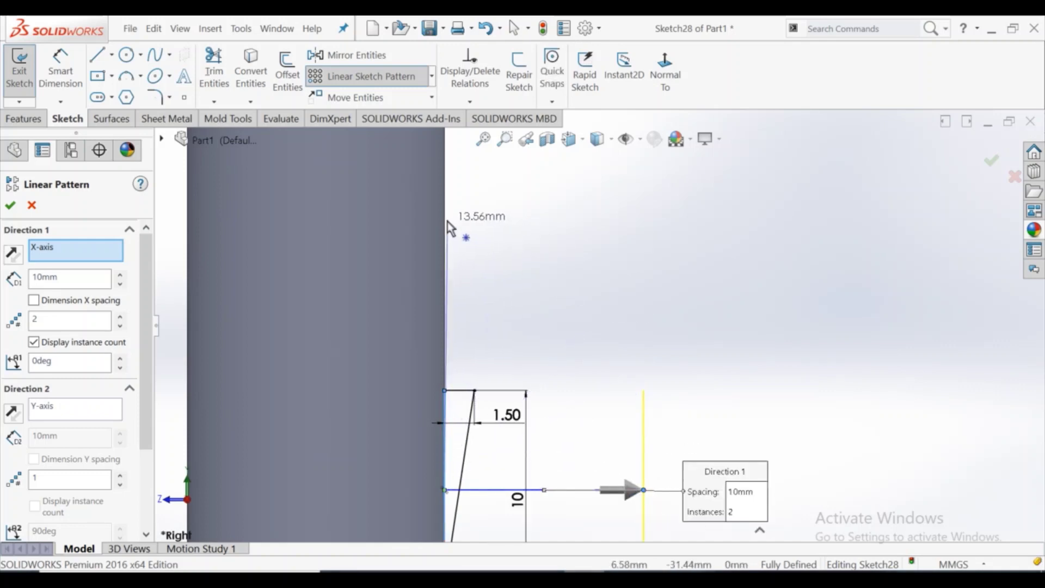
pyautogui.moveTo(447, 228); pyautogui.dragTo(445, 227)
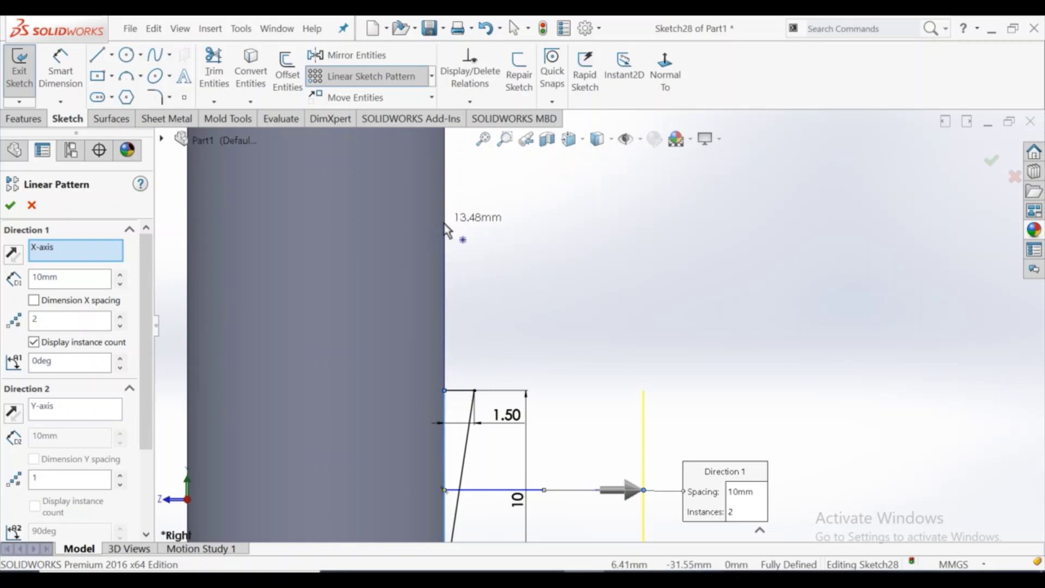
pyautogui.moveTo(445, 227); pyautogui.dragTo(444, 223)
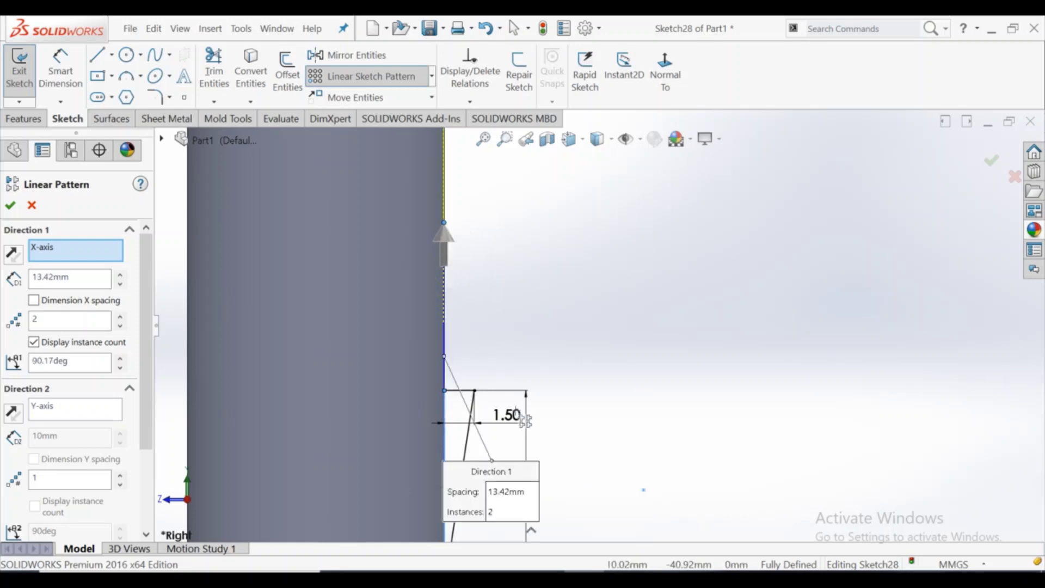
# Add the wedge's top horizontal line to the pattern and set it to 3 instances
pyautogui.scroll(-1, 425, 402)
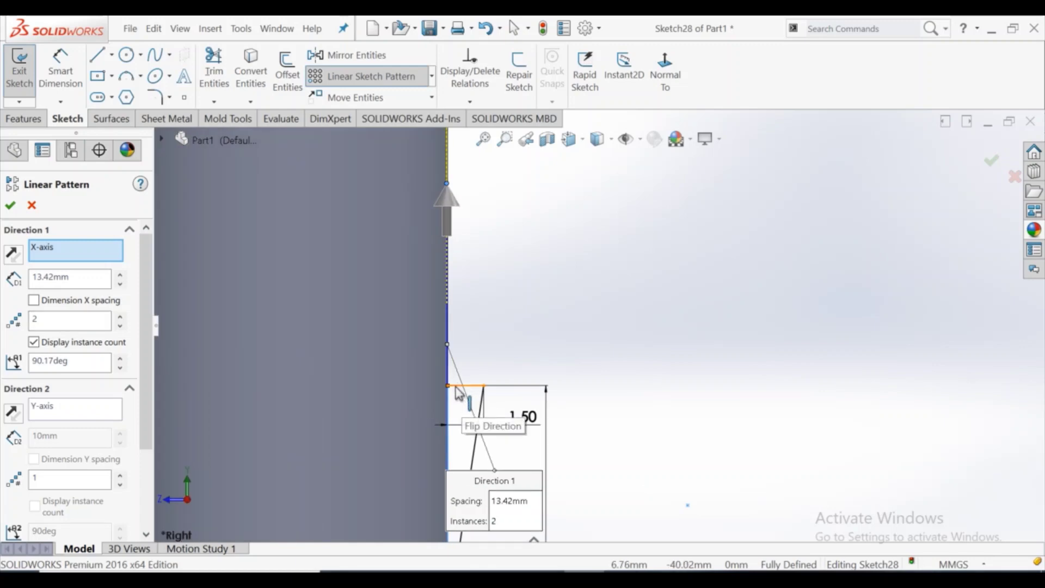
pyautogui.click(456, 386)
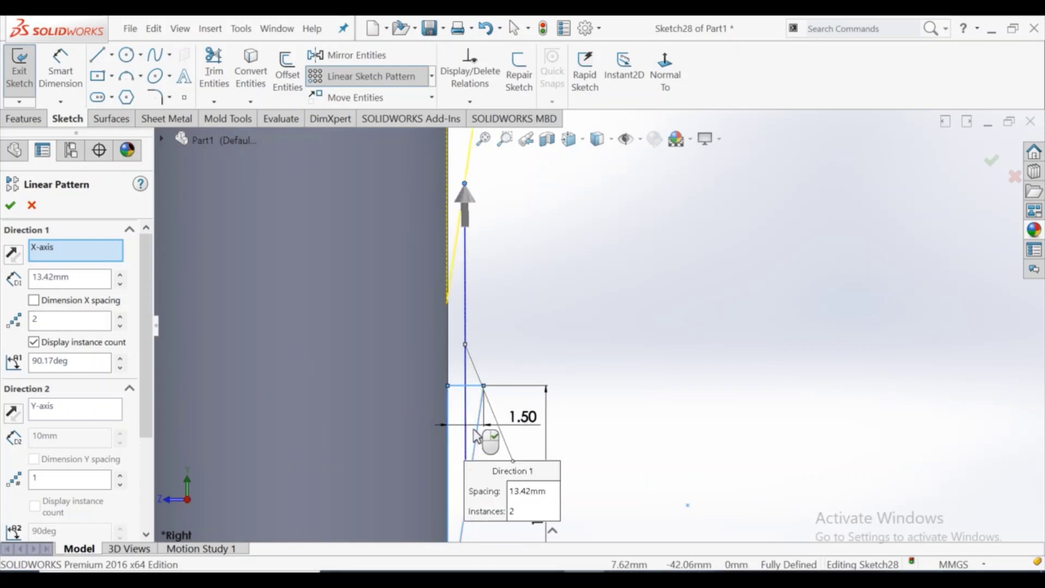
pyautogui.scroll(-1, 457, 330)
pyautogui.scroll(-1, 460, 316)
pyautogui.scroll(-1, 479, 299)
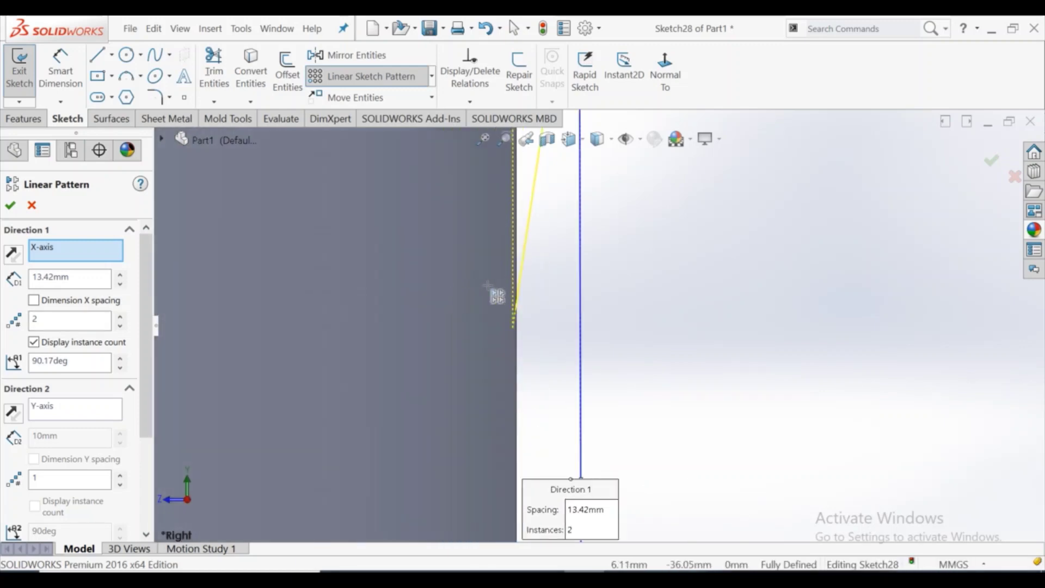
pyautogui.scroll(-1, 539, 324)
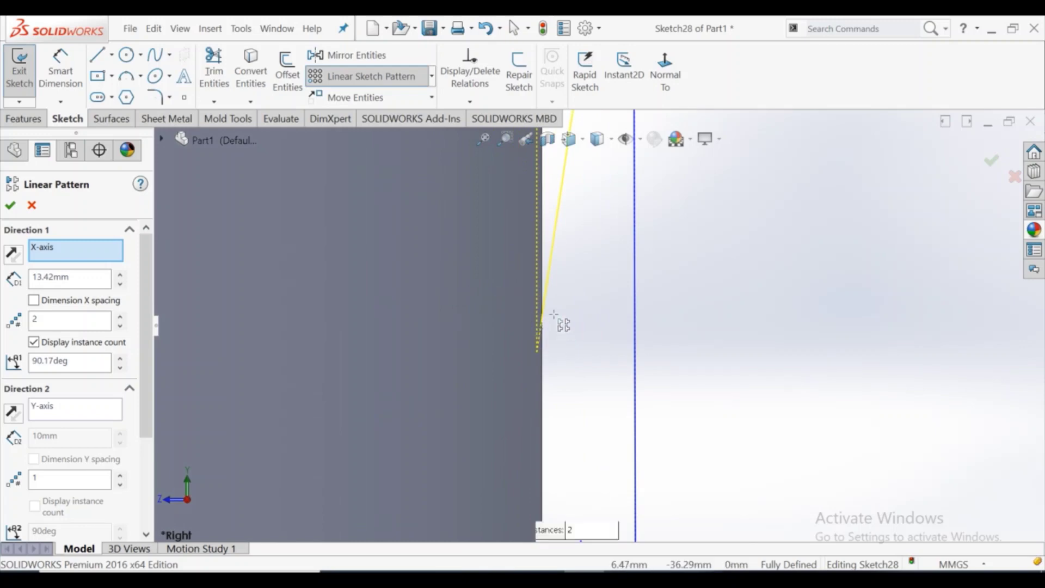
pyautogui.scroll(2, 561, 305)
pyautogui.scroll(1, 588, 272)
pyautogui.scroll(1, 626, 234)
pyautogui.scroll(1, 602, 256)
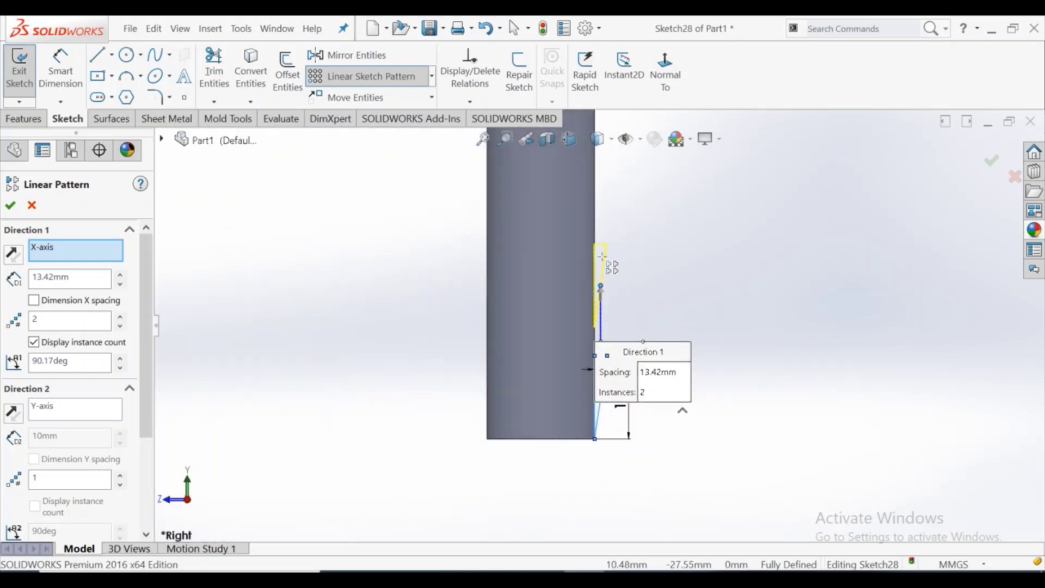
pyautogui.click(120, 318)
pyautogui.write('10.2')
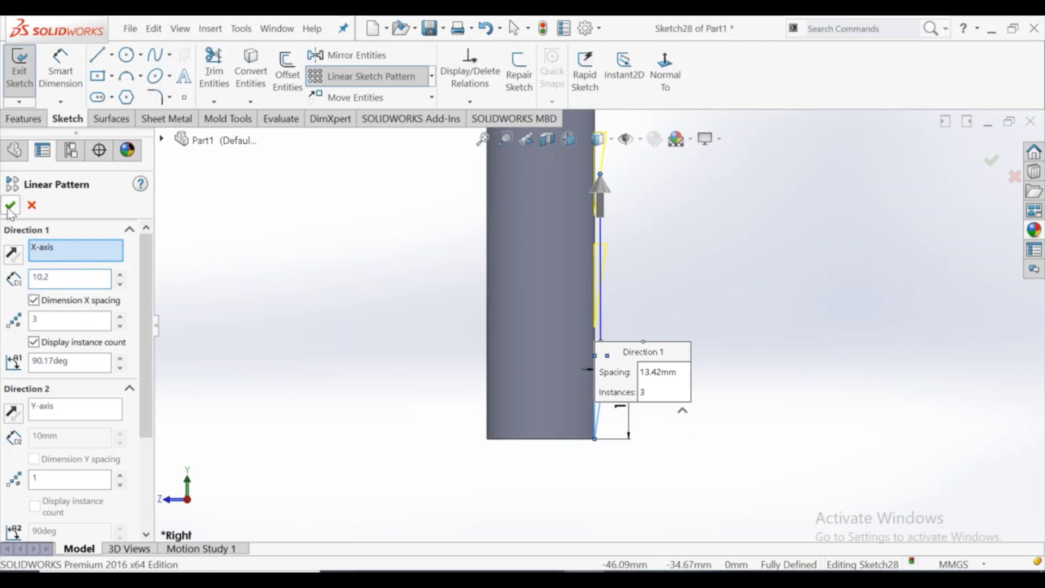
# Accept the tooth pattern and dimension the stacked profile's height as 20.40
pyautogui.click(9, 207)
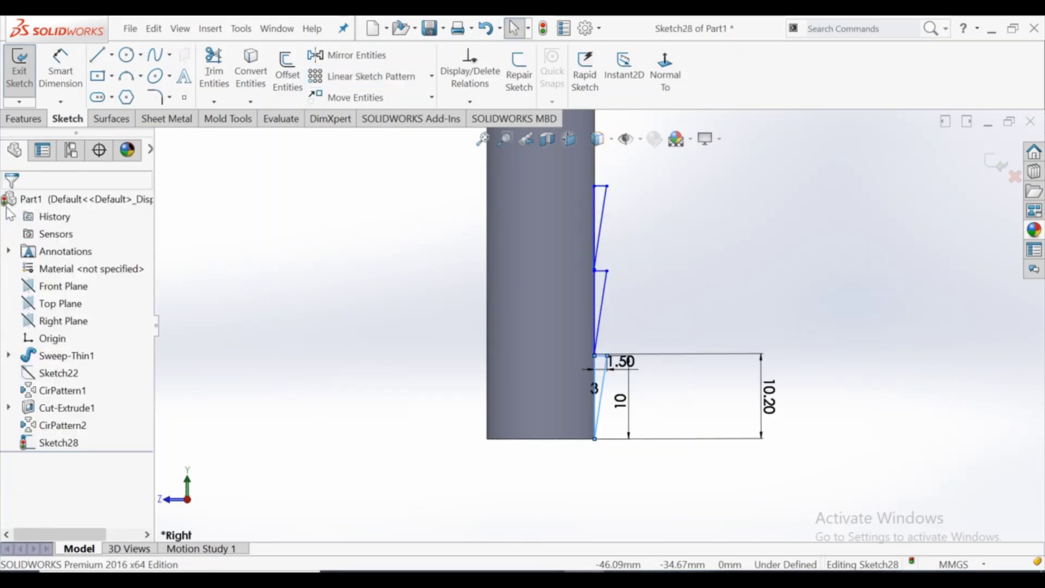
pyautogui.scroll(-2, 646, 240)
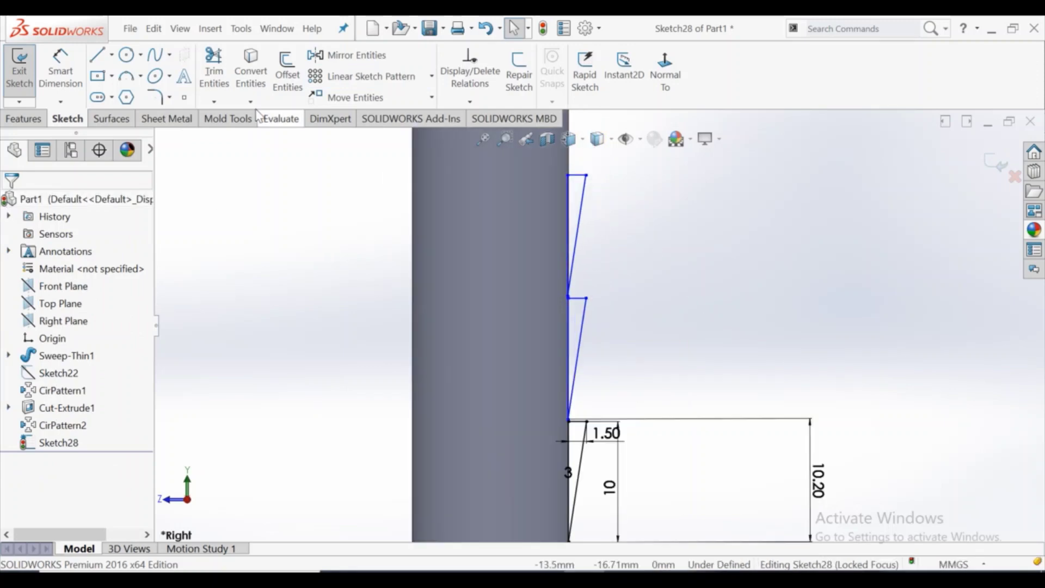
pyautogui.click(61, 68)
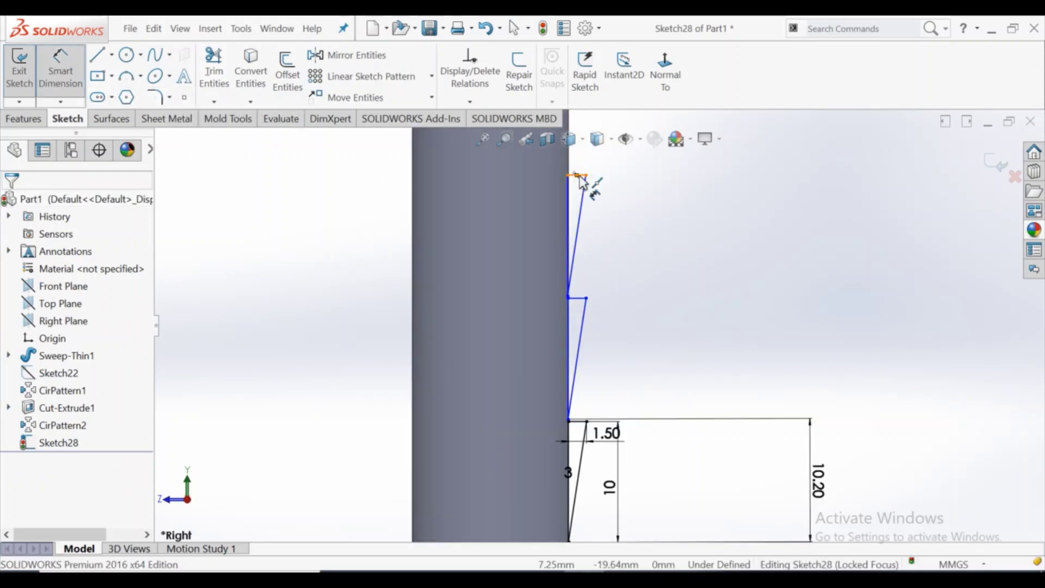
pyautogui.click(584, 299)
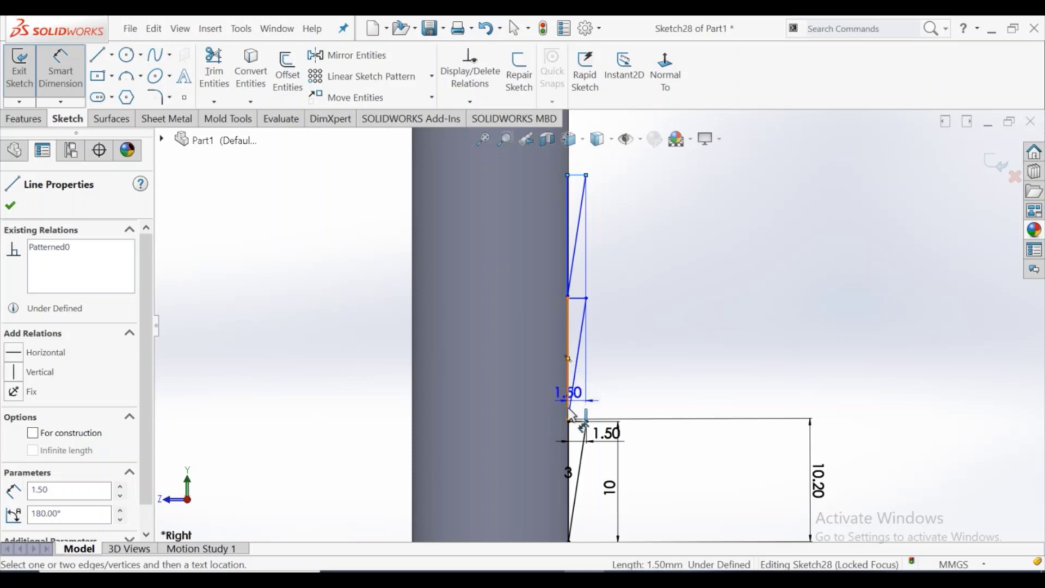
pyautogui.click(578, 427)
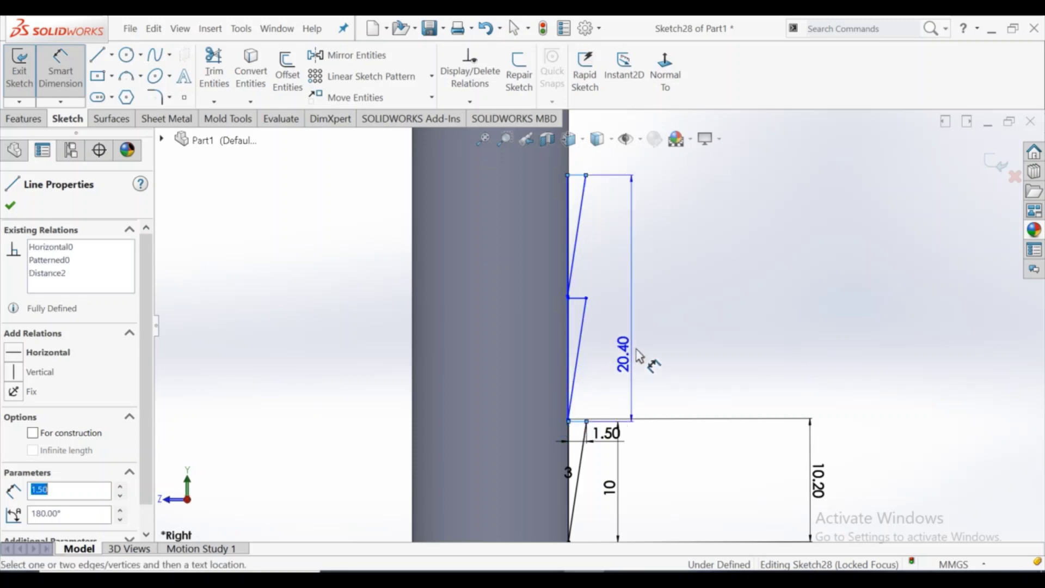
pyautogui.click(644, 324)
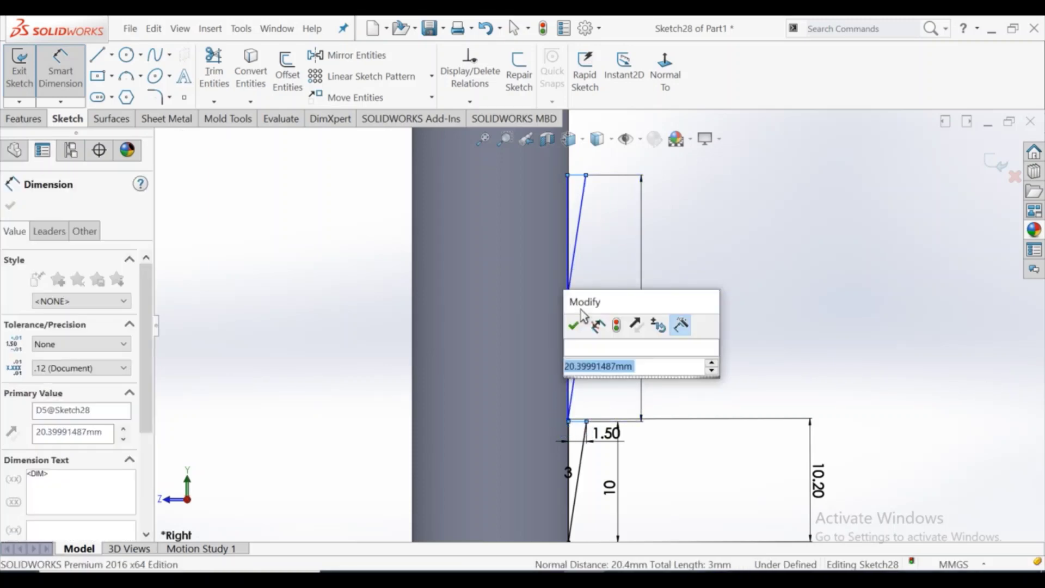
pyautogui.press('Return')
pyautogui.click(729, 256)
pyautogui.scroll(-2, 728, 255)
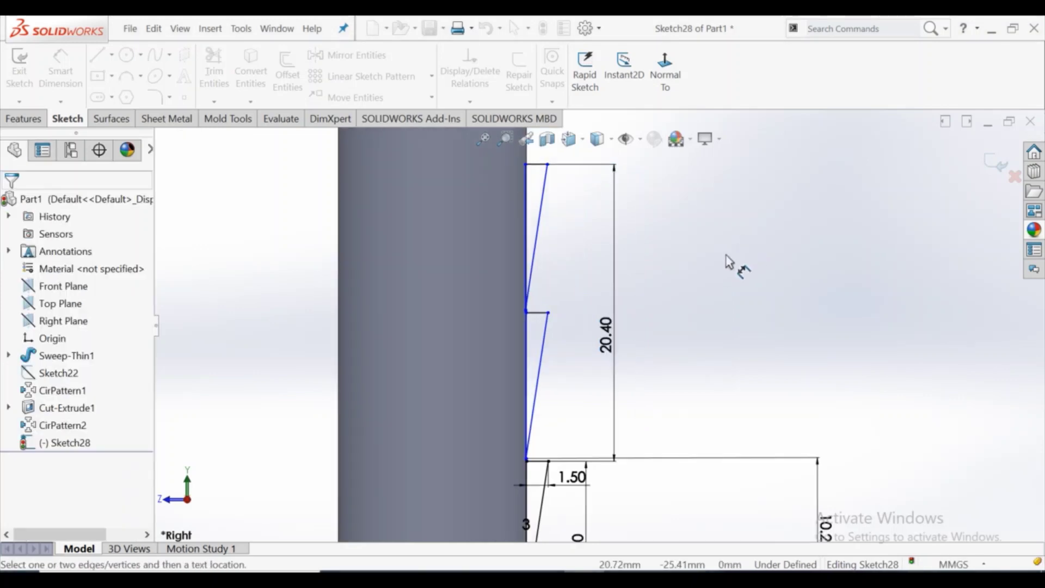
pyautogui.press('Escape')
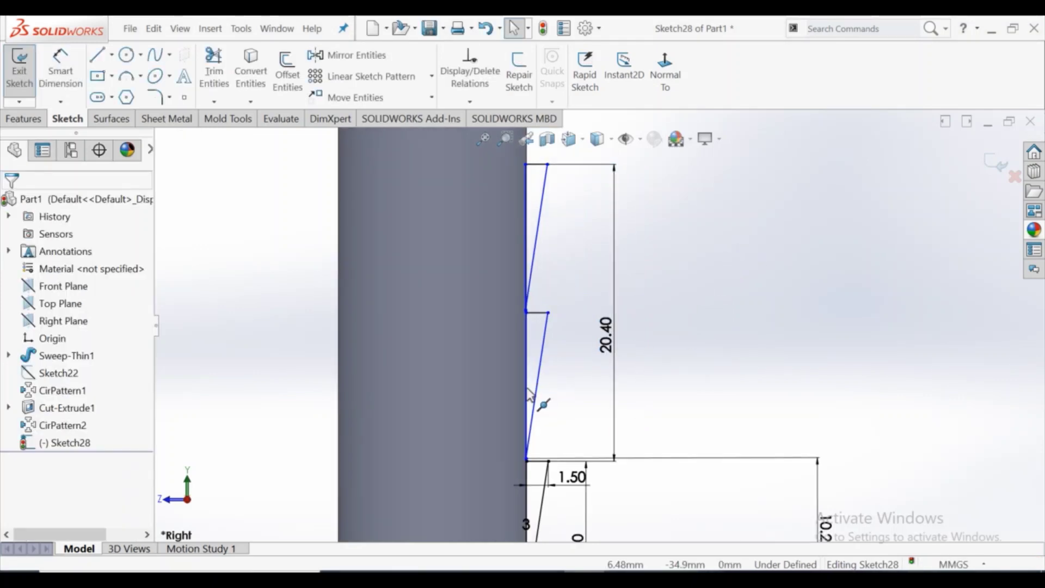
# Make the three lines along the tube edge collinear
pyautogui.click(526, 430)
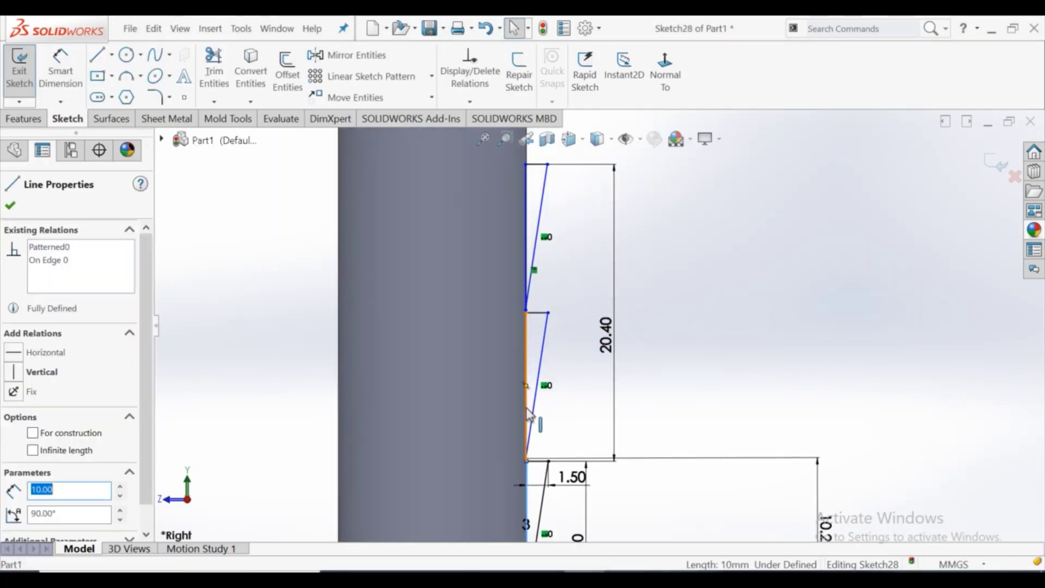
pyautogui.keyDown('ctrl'); pyautogui.click(526, 256); pyautogui.keyUp('ctrl')
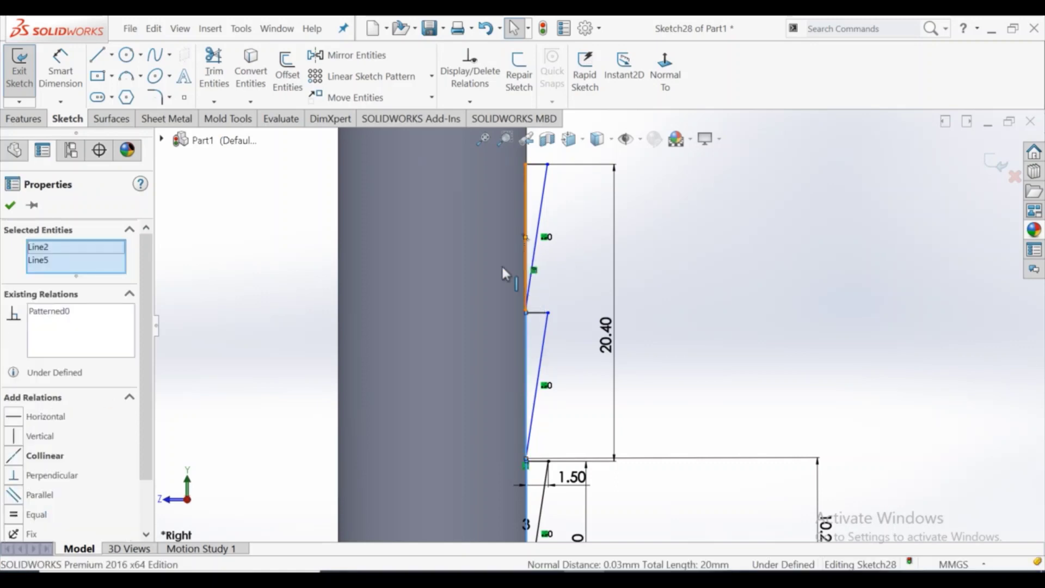
pyautogui.keyDown('ctrl'); pyautogui.click(526, 261); pyautogui.keyUp('ctrl')
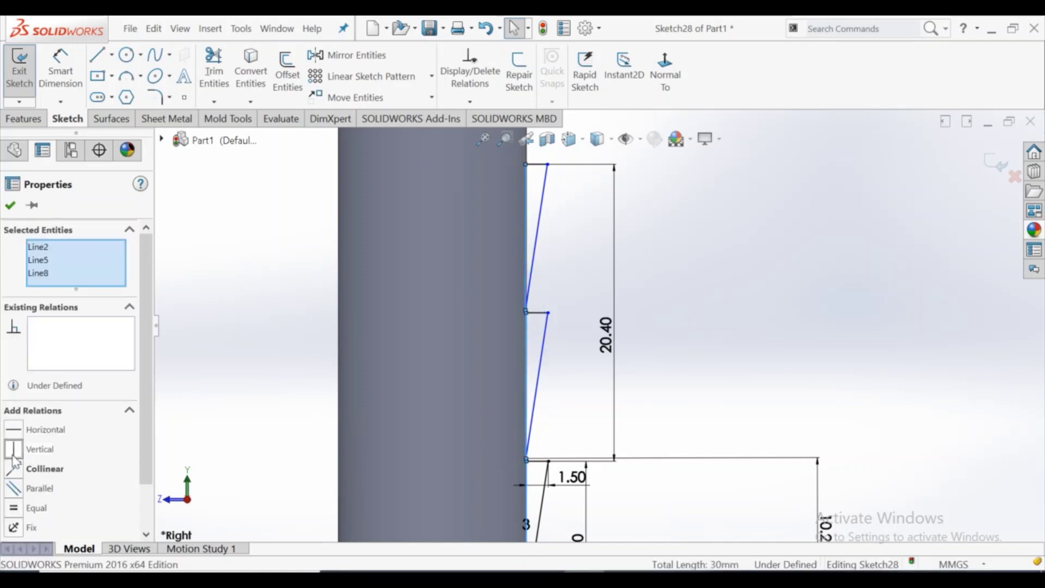
pyautogui.click(20, 472)
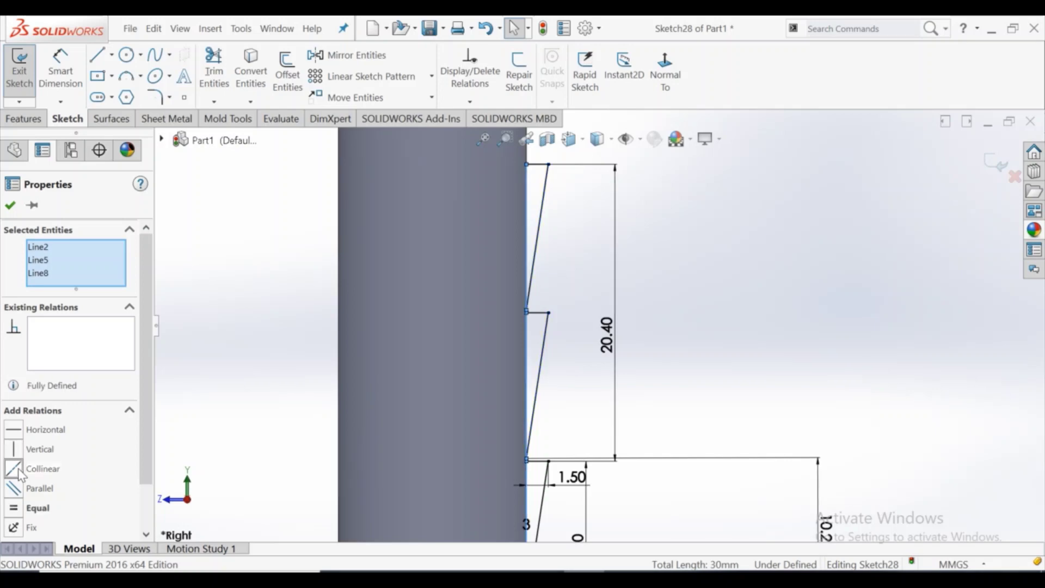
pyautogui.click(9, 207)
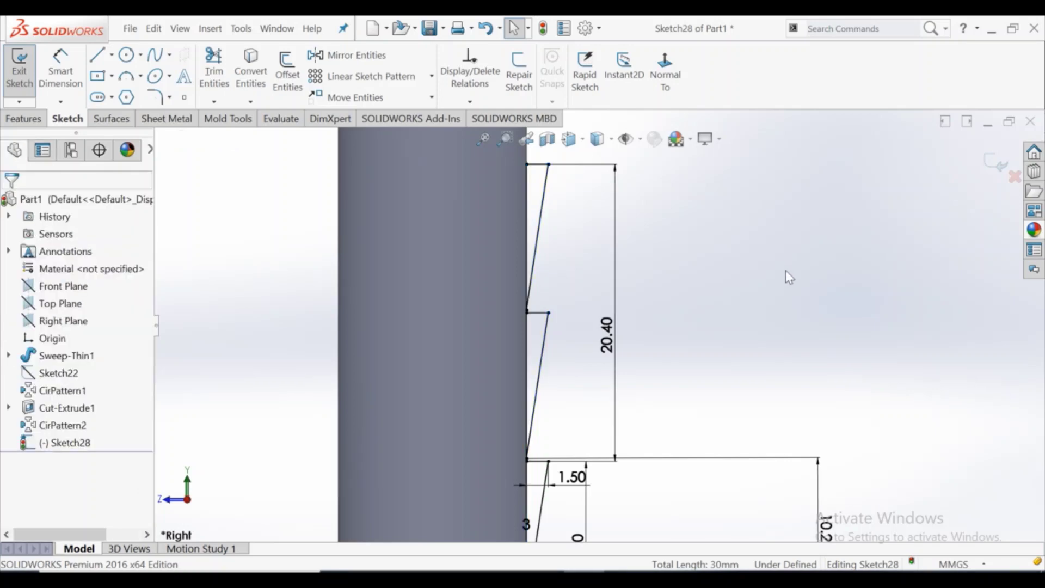
pyautogui.scroll(2, 710, 332)
pyautogui.scroll(2, 694, 345)
pyautogui.scroll(-1, 694, 345)
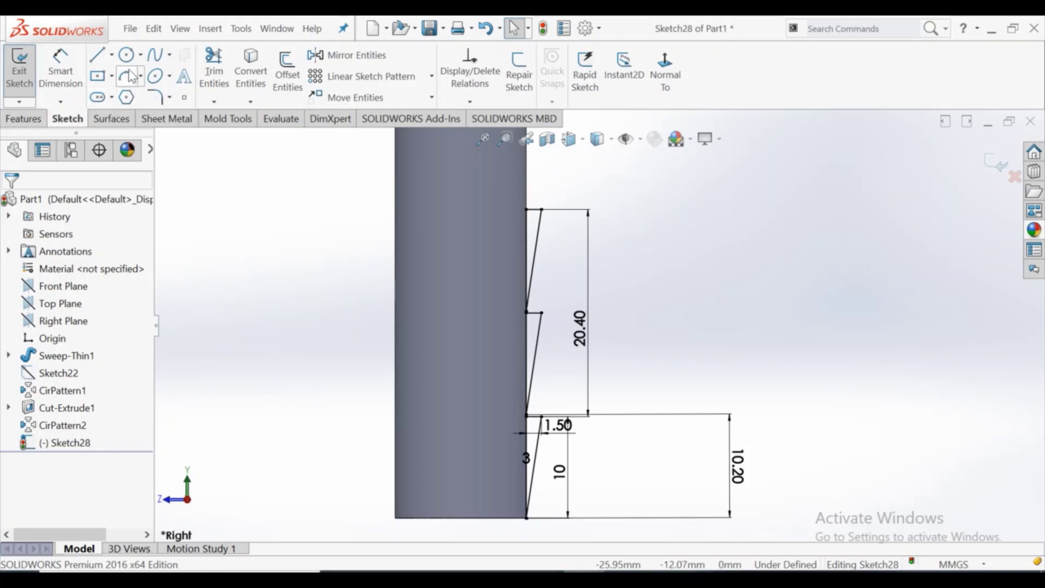
# Draw a vertical construction centerline from the tube's bottom edge partway up the tube
pyautogui.click(111, 54)
pyautogui.click(124, 95)
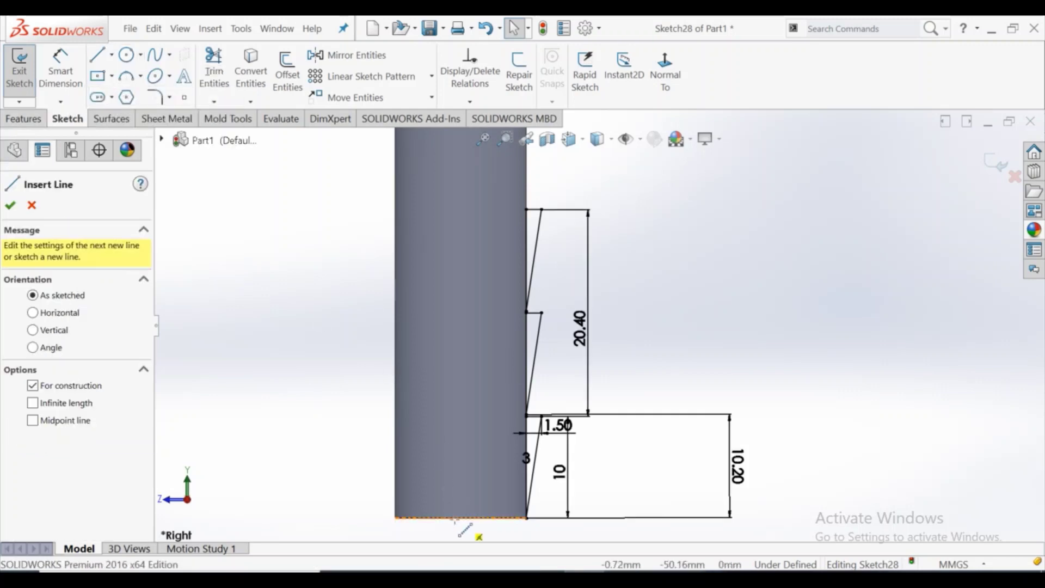
pyautogui.click(460, 517)
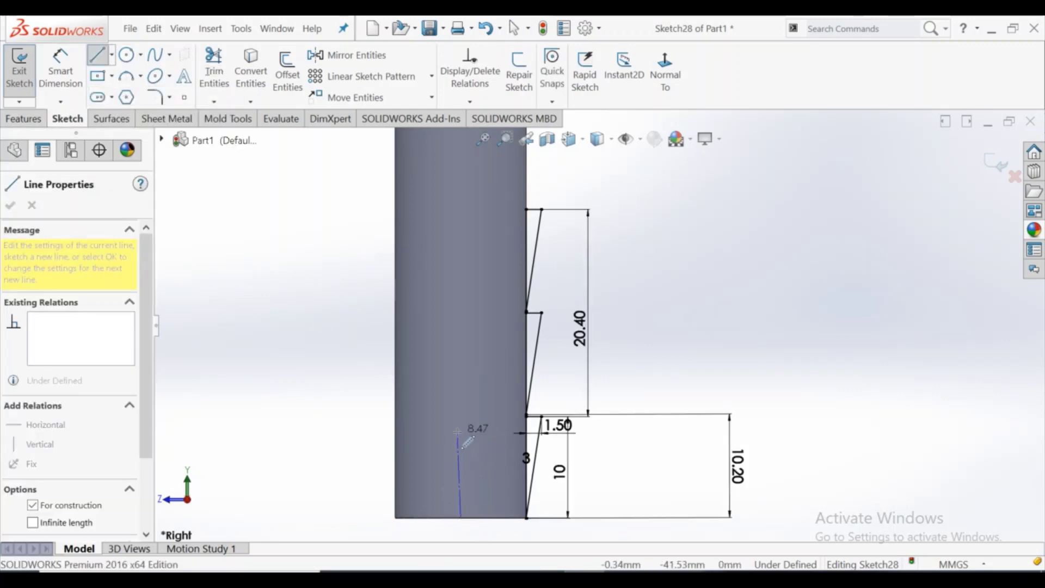
pyautogui.click(457, 432)
pyautogui.rightClick(463, 443)
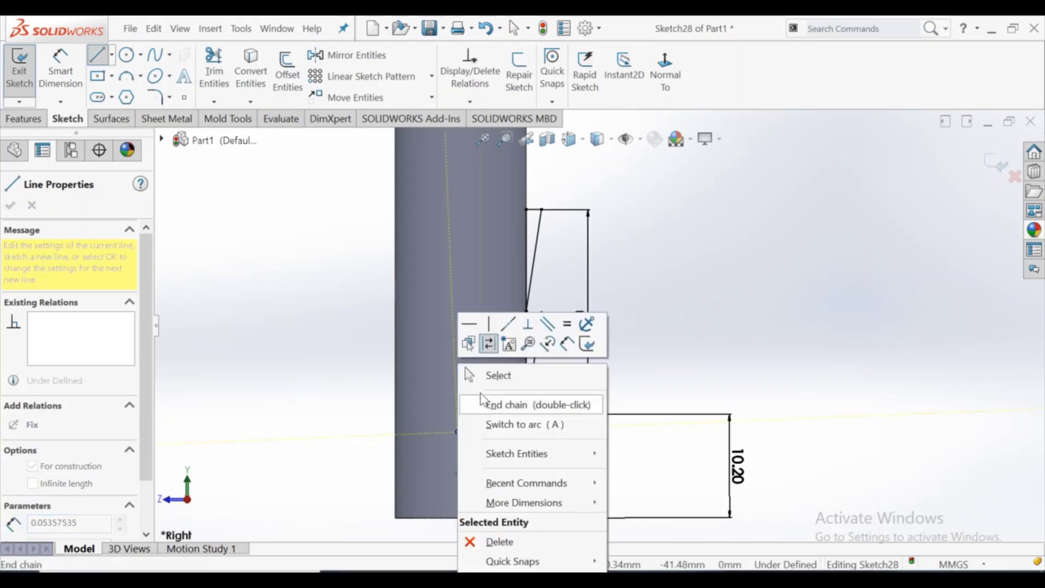
pyautogui.click(486, 326)
pyautogui.press('Escape')
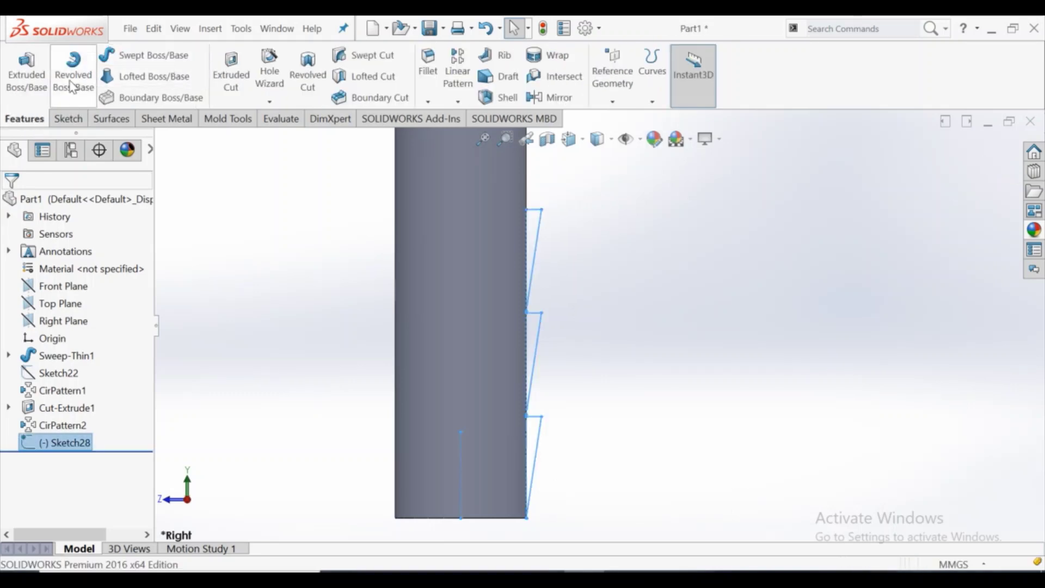
# Revolve Sketch28's barb profile 360° around its centerline, creating Revolve1
pyautogui.click(74, 79)
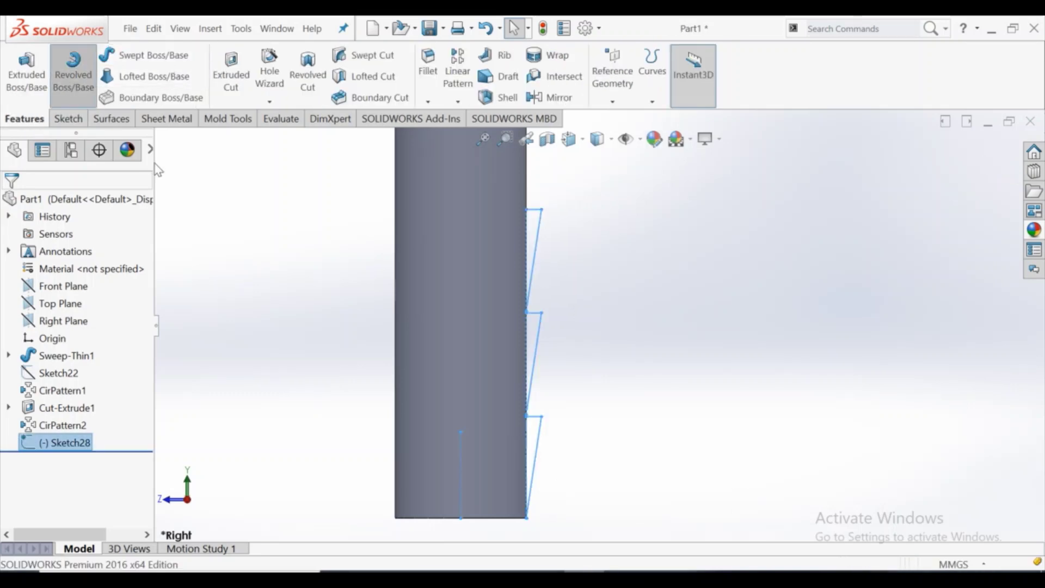
pyautogui.click(460, 463)
pyautogui.moveTo(397, 373); pyautogui.dragTo(449, 327, button='middle')
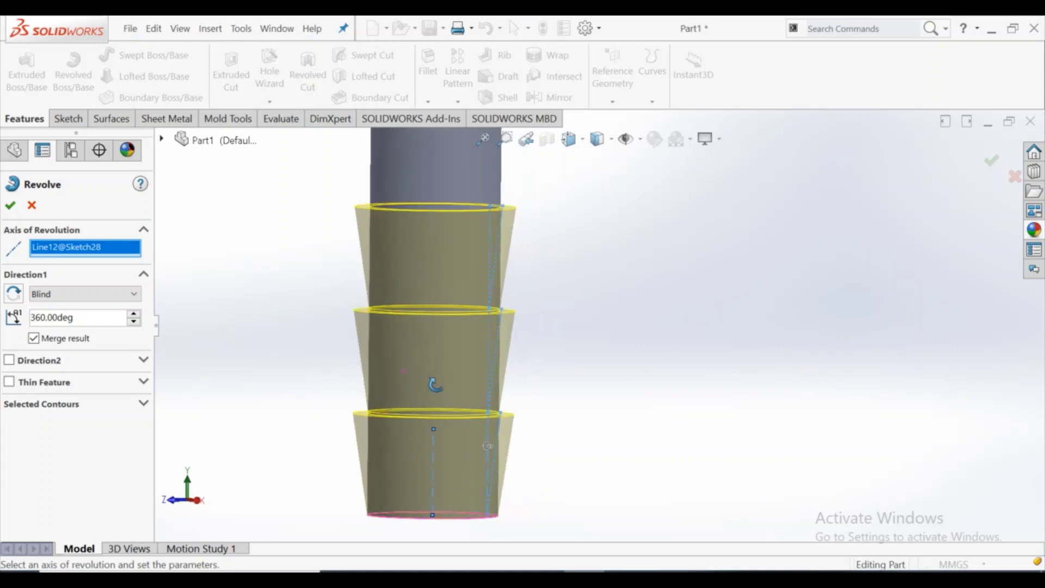
pyautogui.scroll(2, 435, 305)
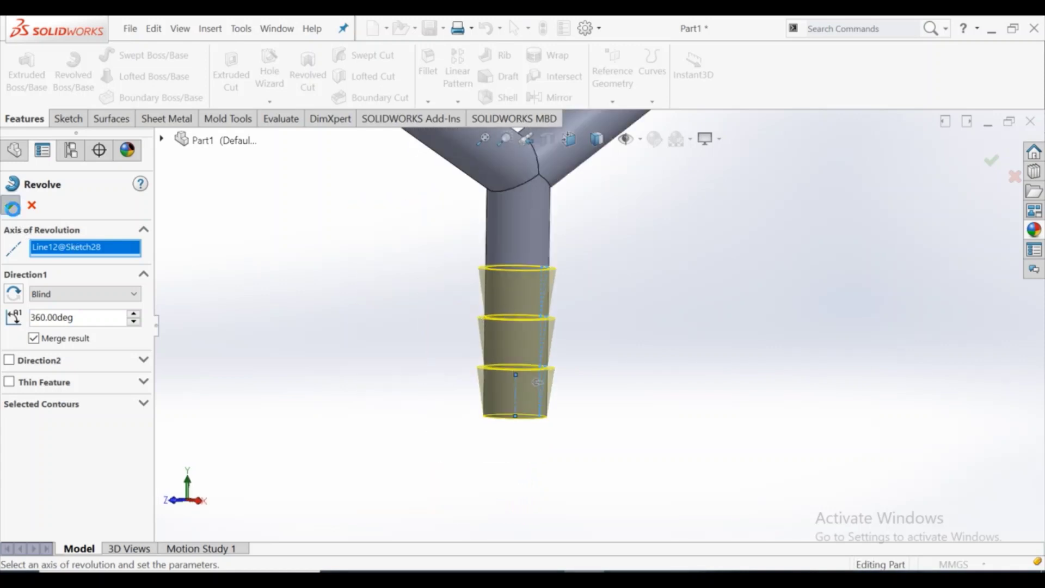
pyautogui.click(10, 205)
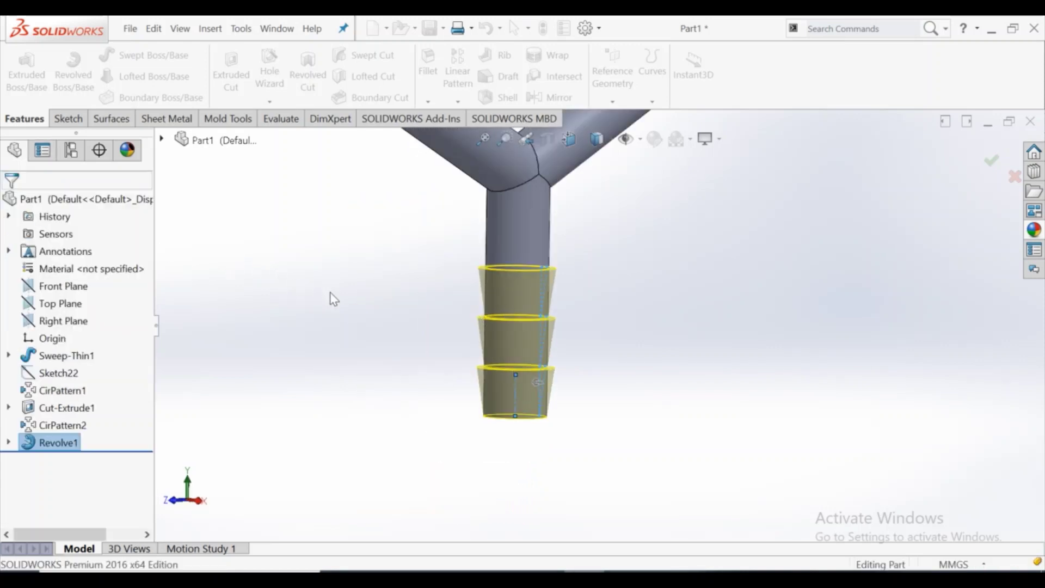
pyautogui.moveTo(426, 273); pyautogui.dragTo(479, 251, button='middle')
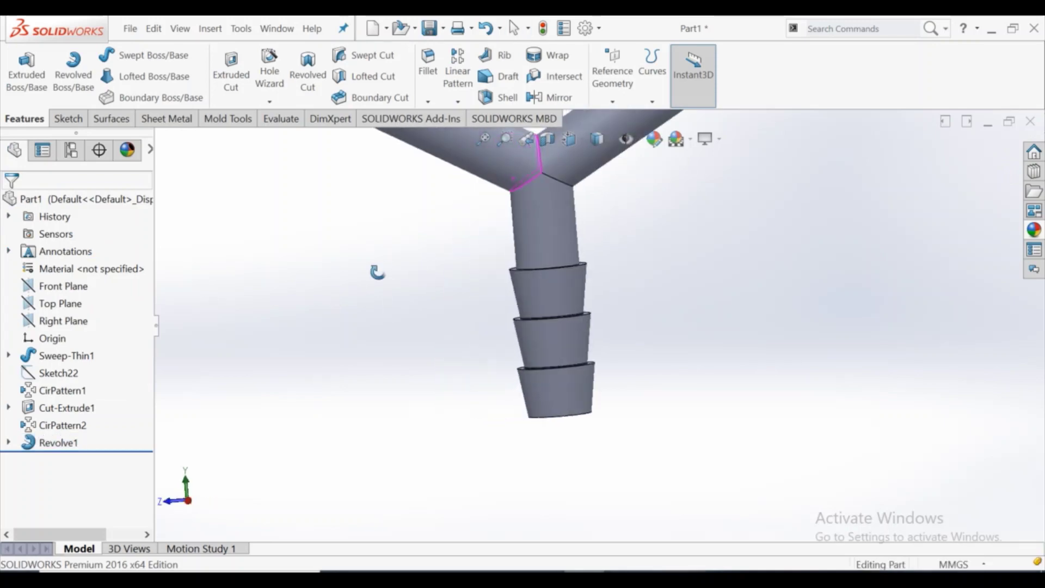
pyautogui.scroll(5, 479, 251)
pyautogui.scroll(-2, 598, 285)
pyautogui.scroll(-1, 623, 328)
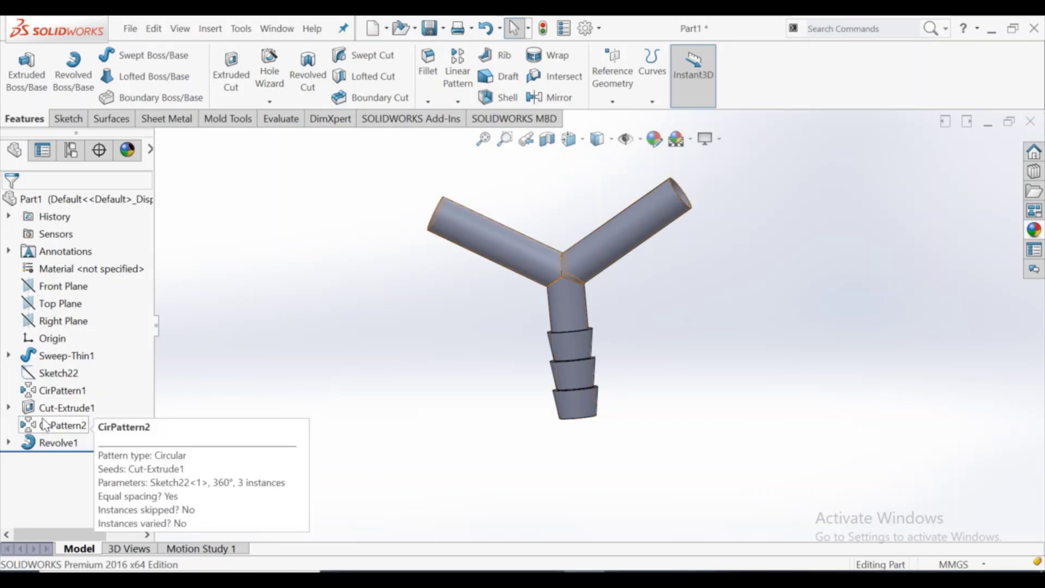
# Select the Sketch22 centre axis and start a circular pattern
pyautogui.click(50, 378)
pyautogui.moveTo(341, 333); pyautogui.dragTo(381, 345, button='middle')
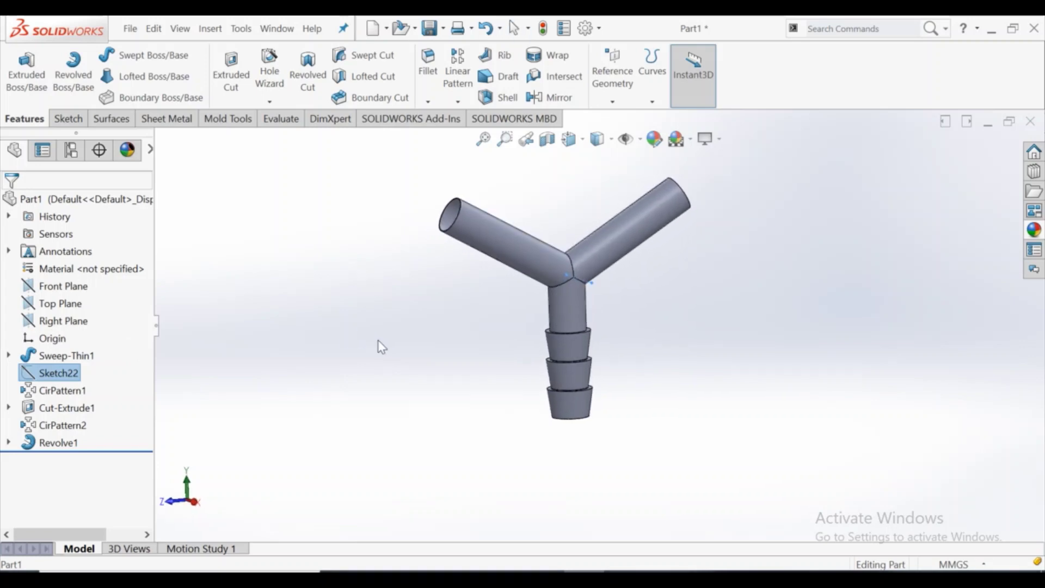
pyautogui.click(458, 102)
pyautogui.click(493, 138)
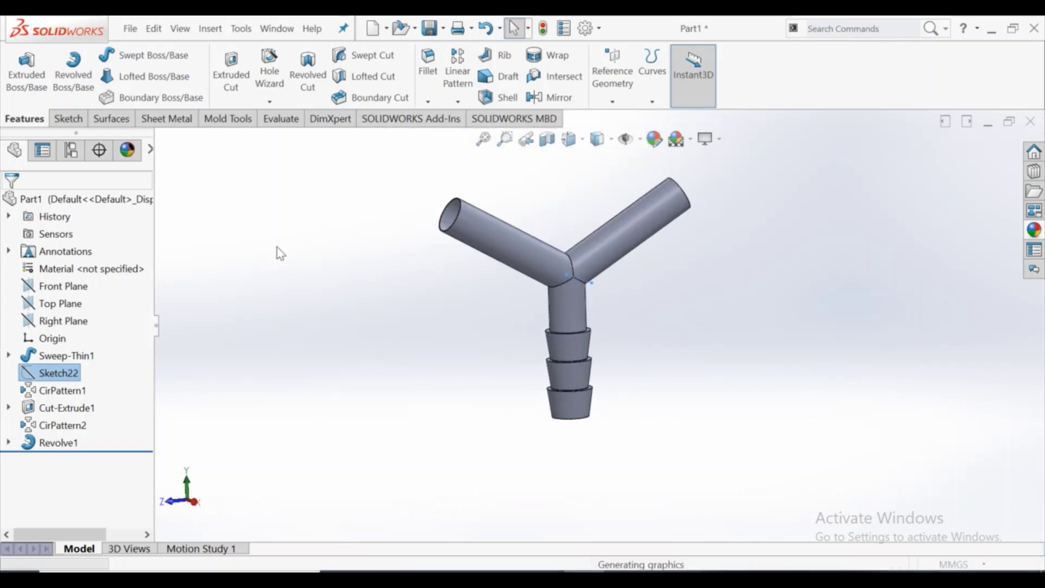
pyautogui.click(61, 254)
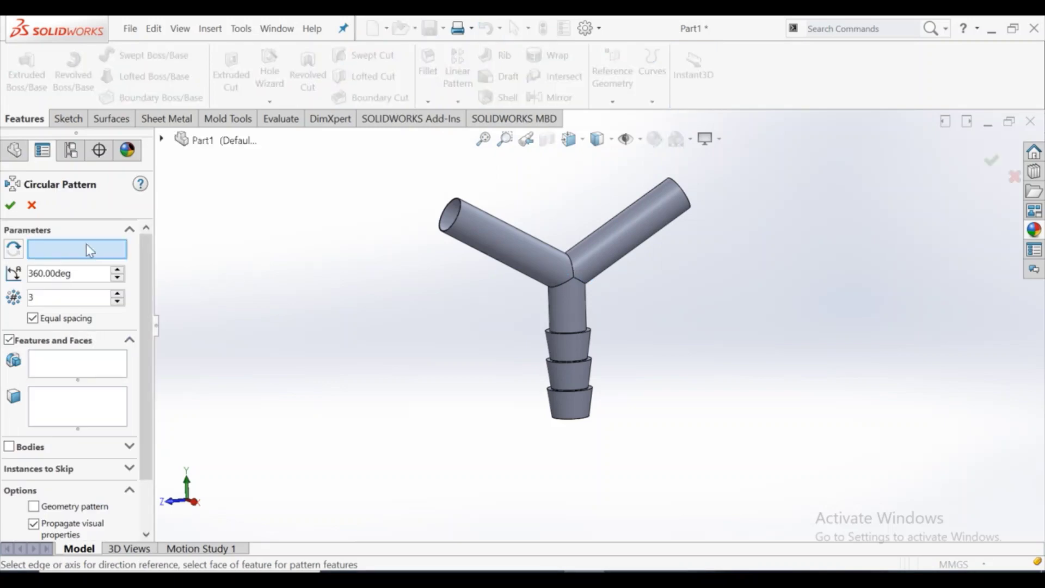
pyautogui.click(161, 141)
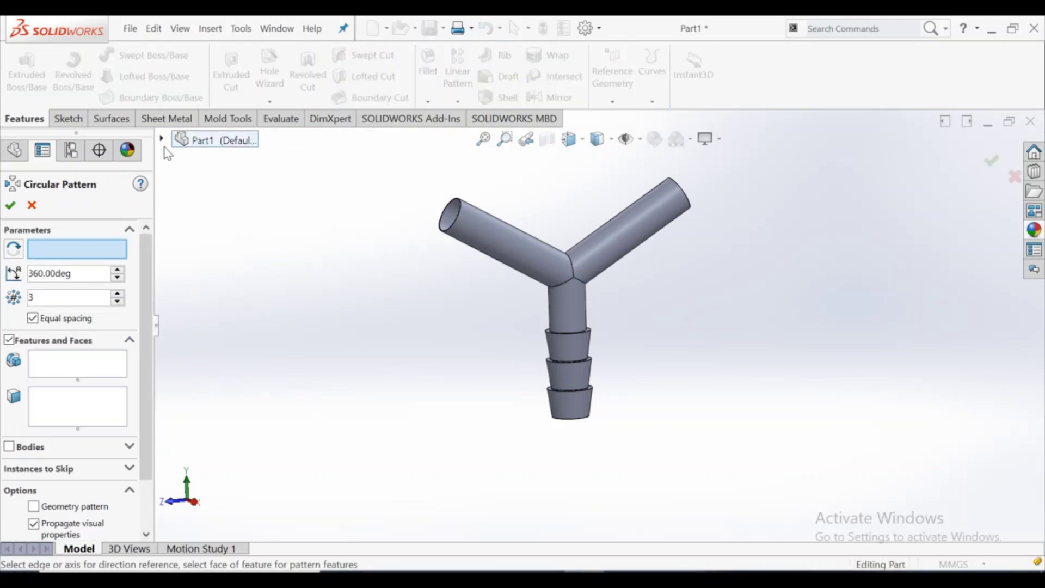
pyautogui.click(161, 140)
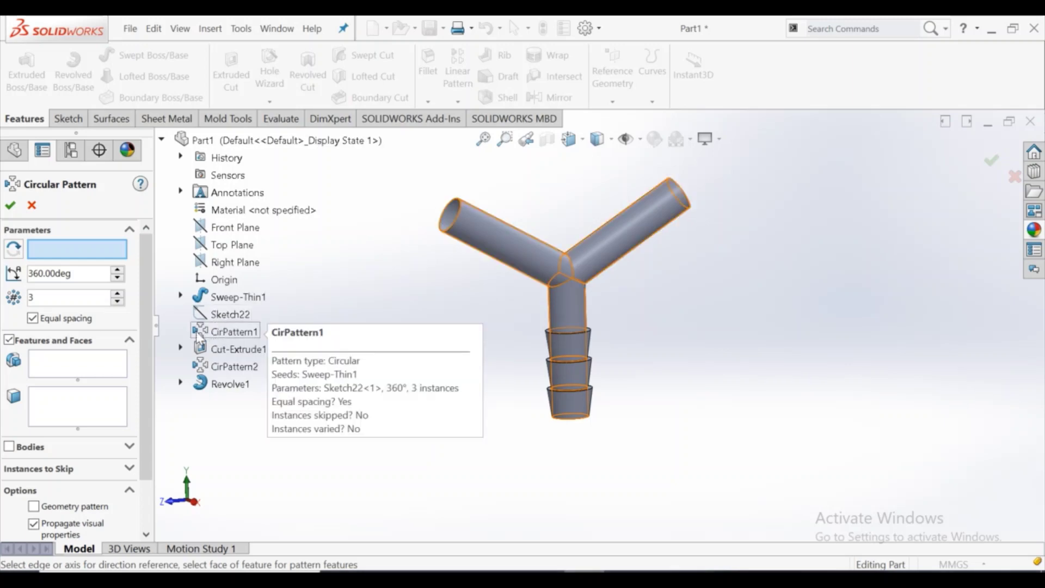
# Pattern Revolve1 three times over 360° around Sketch22, creating CirPattern3
pyautogui.click(181, 347)
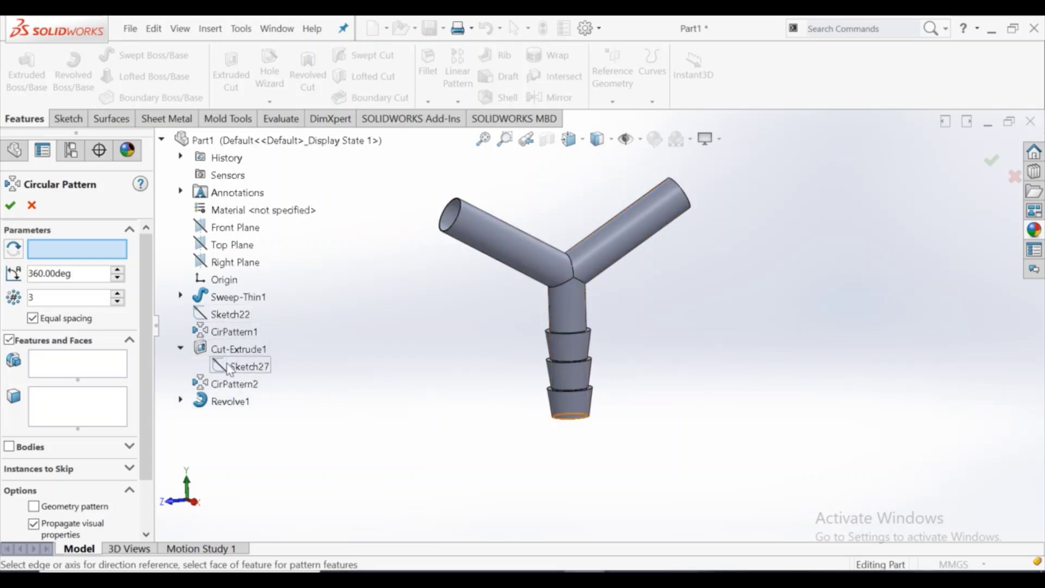
pyautogui.click(181, 347)
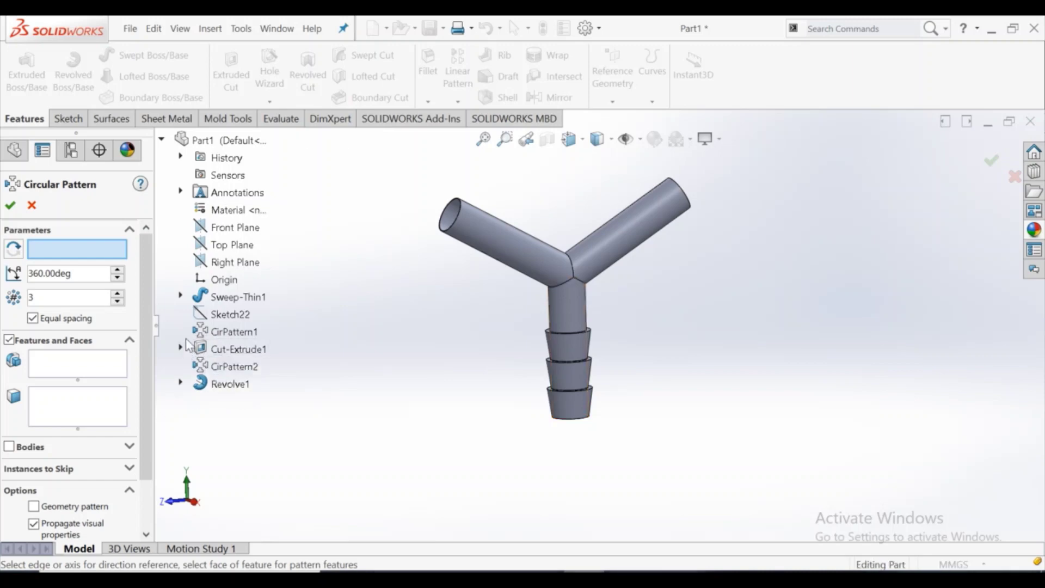
pyautogui.click(180, 296)
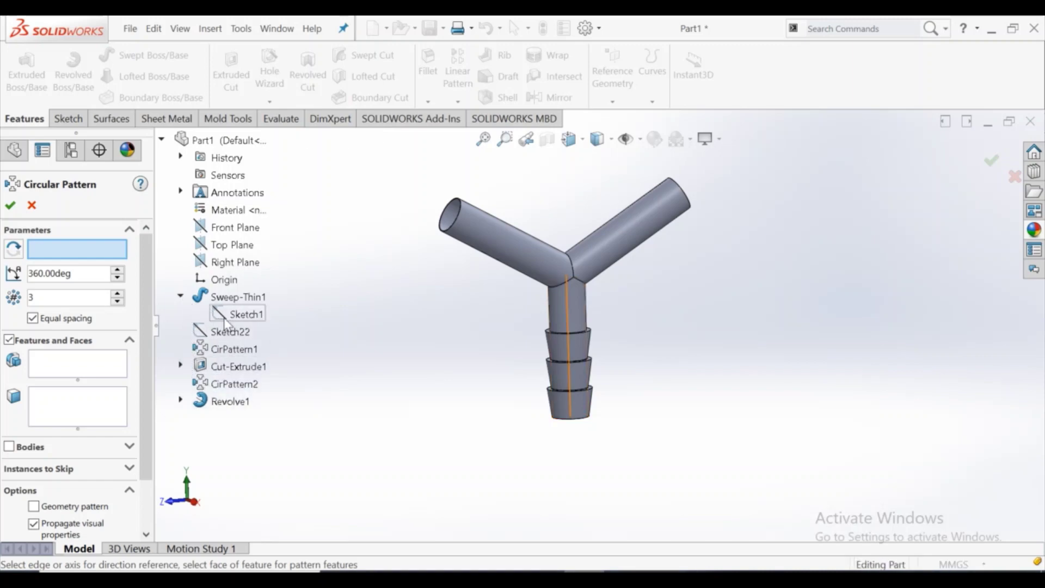
pyautogui.click(223, 334)
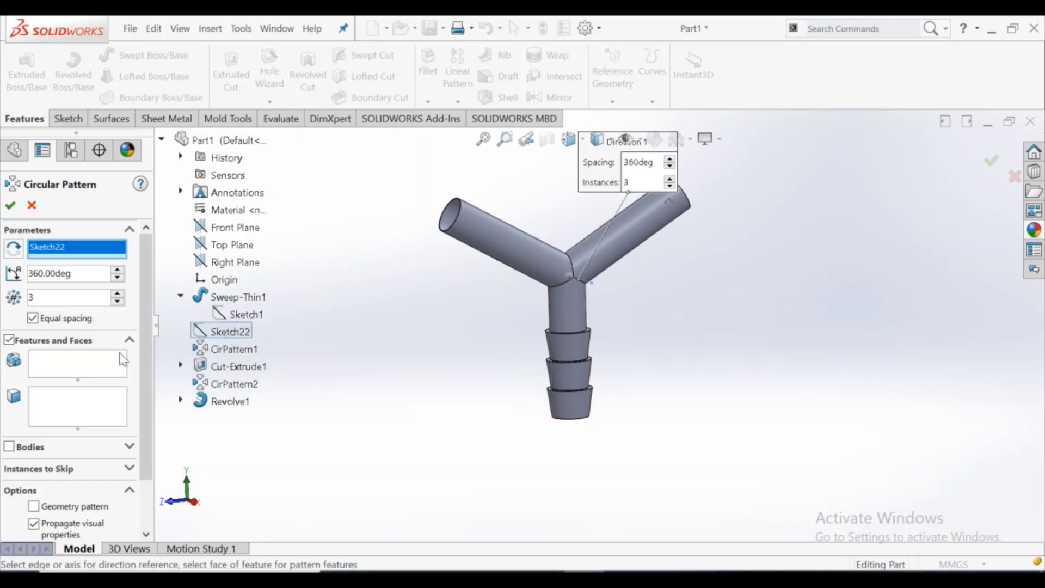
pyautogui.click(248, 402)
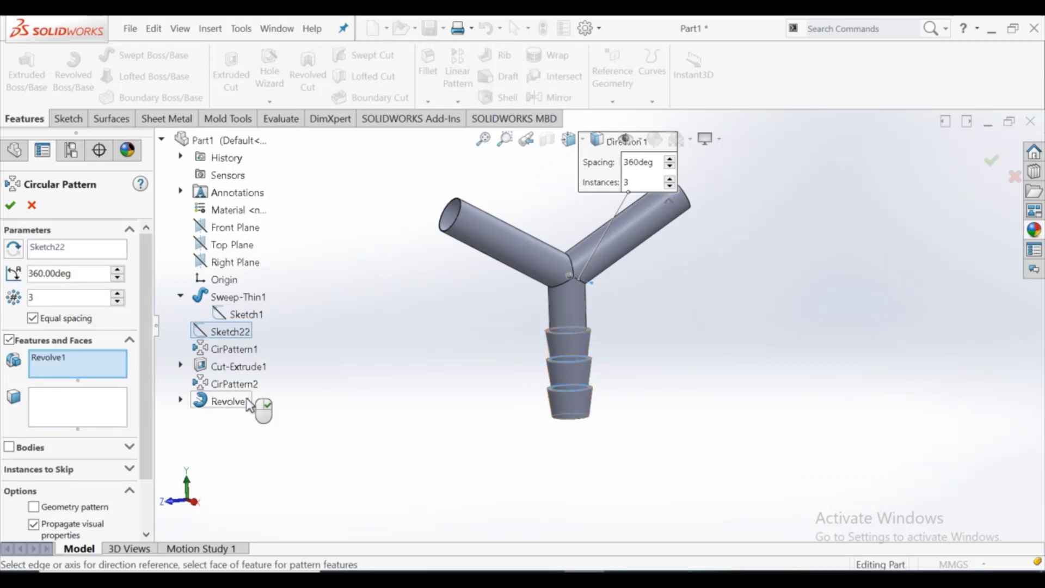
pyautogui.click(10, 205)
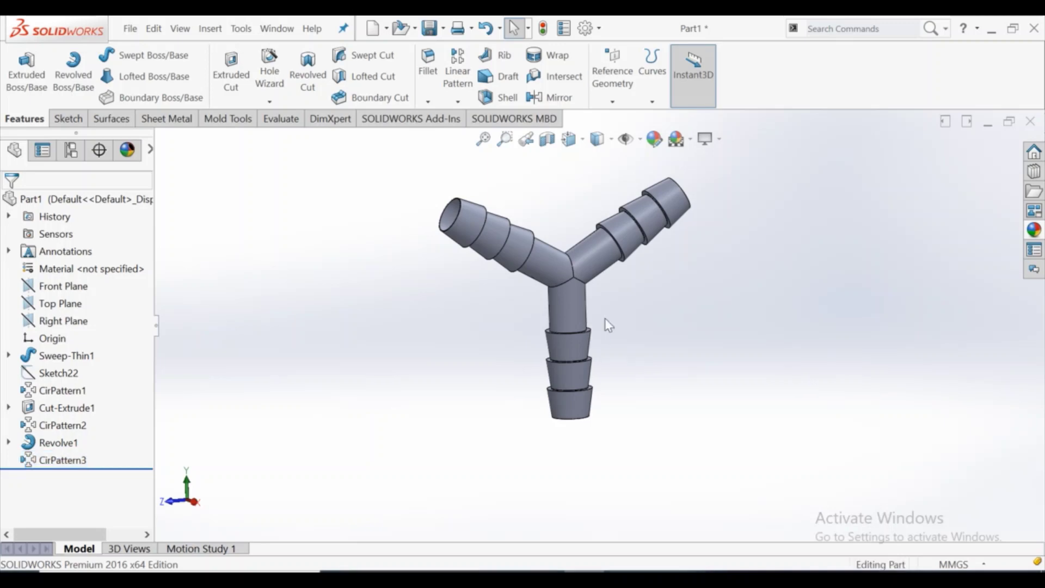
pyautogui.moveTo(605, 318)
pyautogui.mouseDown(button='middle')
pyautogui.moveTo(400, 333)
pyautogui.moveTo(620, 301)
pyautogui.mouseUp(button='middle')
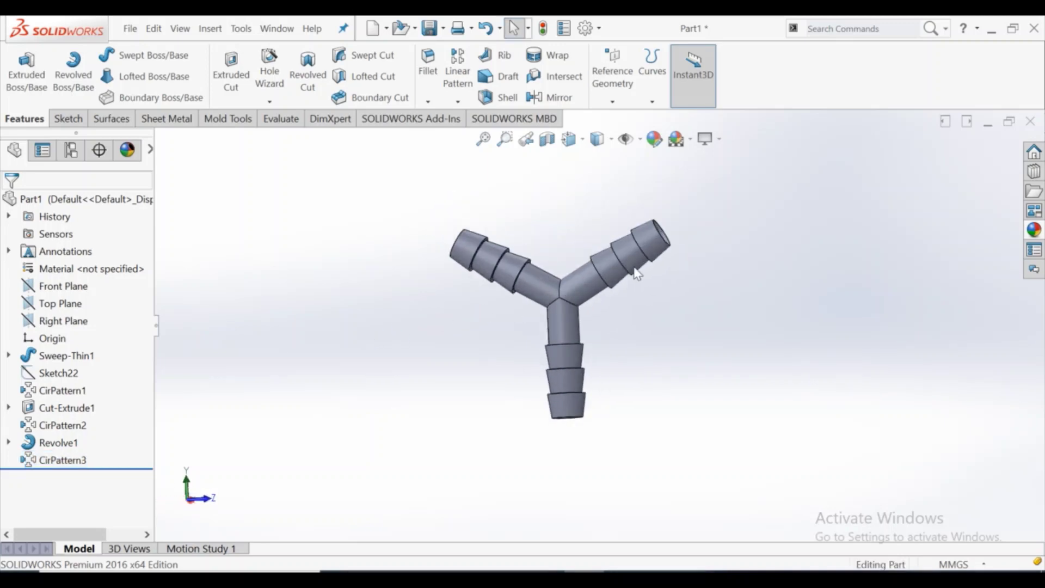
# Assign Brass from the Copper Alloys category as the part's material
pyautogui.rightClick(77, 270)
pyautogui.click(120, 246)
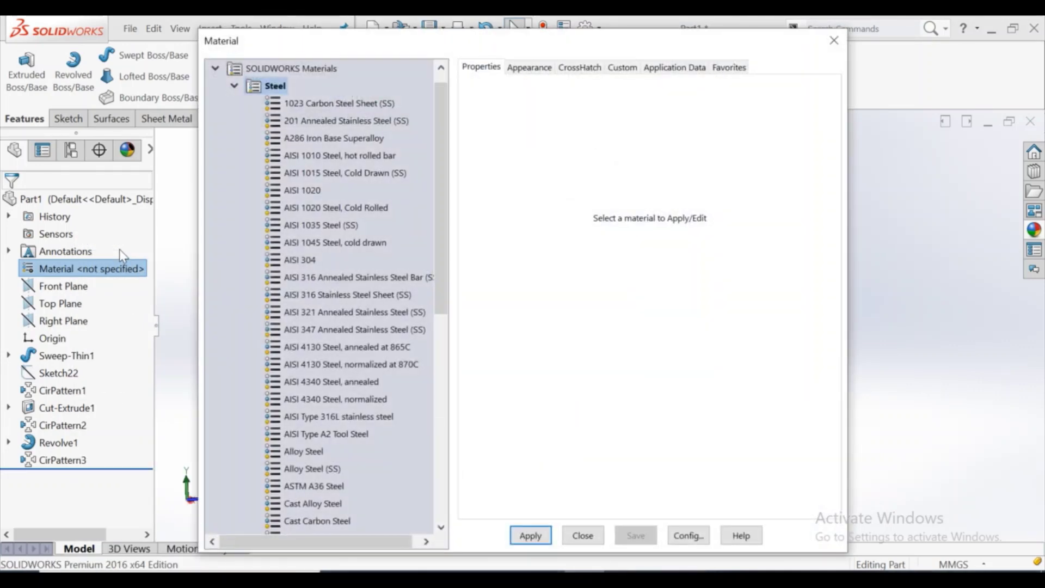
pyautogui.click(238, 88)
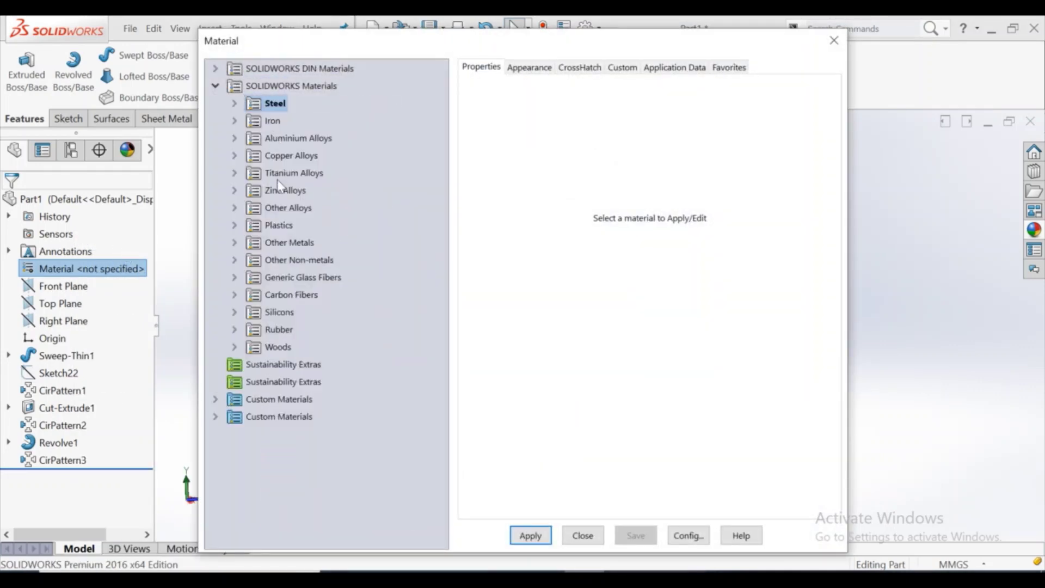
pyautogui.click(233, 122)
pyautogui.click(234, 139)
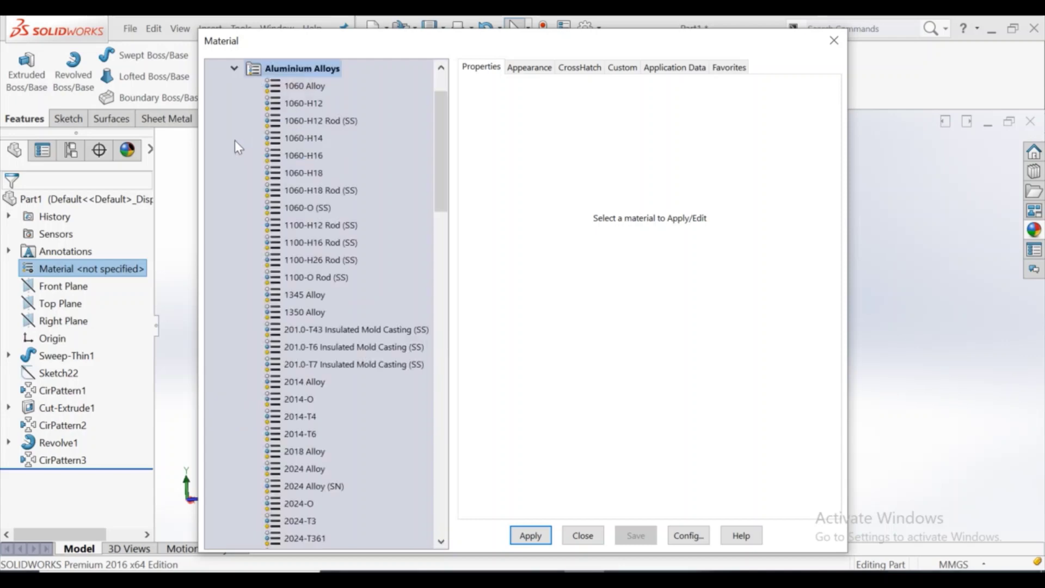
pyautogui.click(233, 64)
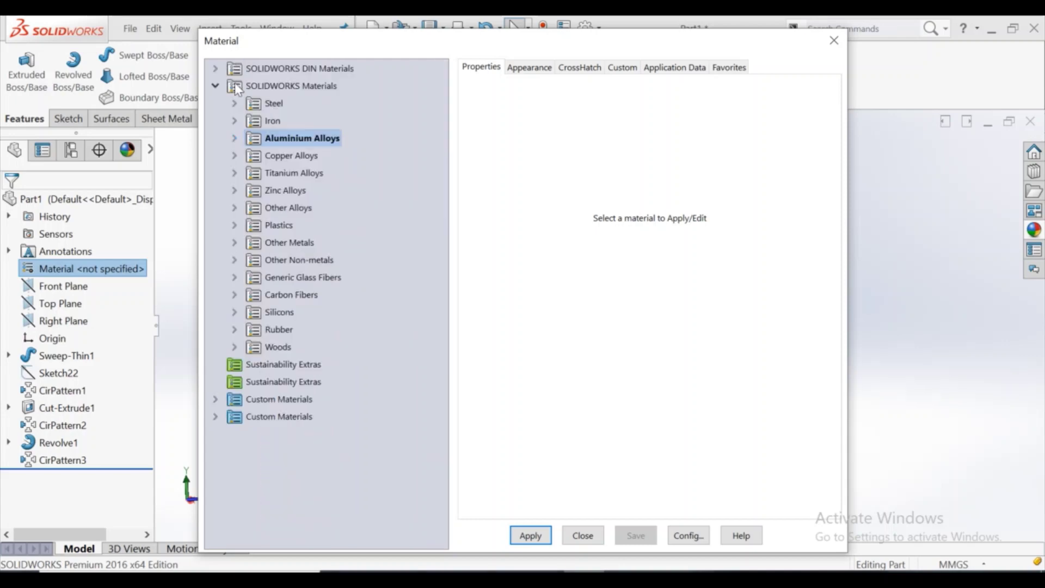
pyautogui.click(235, 156)
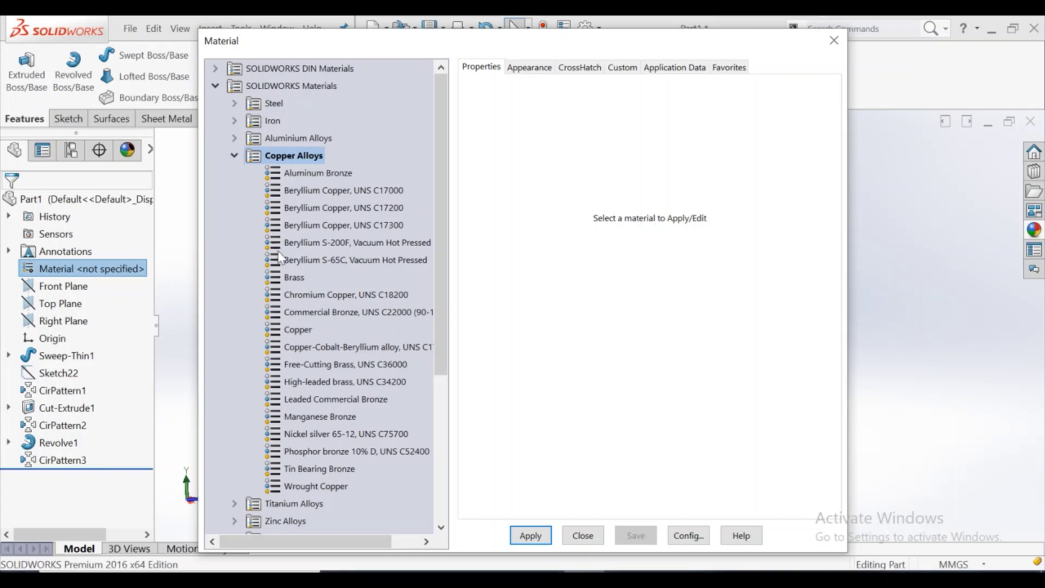
pyautogui.click(282, 276)
pyautogui.click(531, 536)
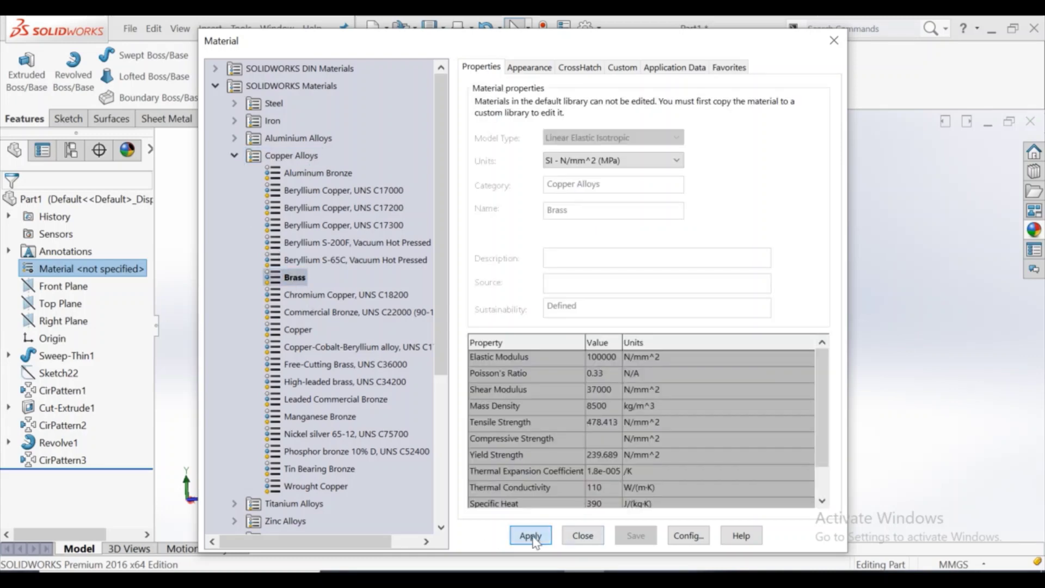
pyautogui.click(582, 536)
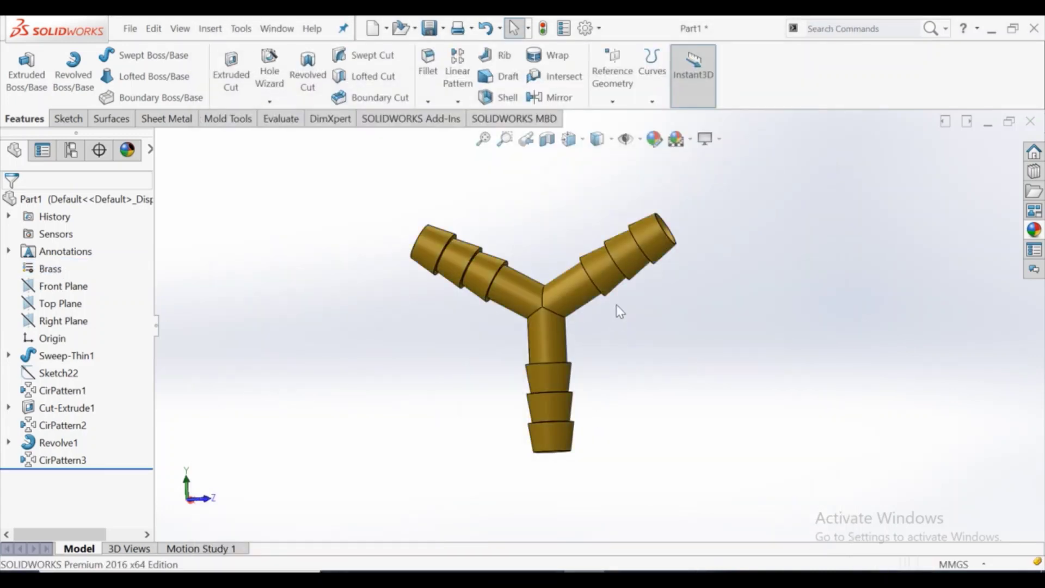
pyautogui.moveTo(612, 305)
pyautogui.mouseDown(button='middle')
pyautogui.moveTo(653, 322)
pyautogui.moveTo(625, 334)
pyautogui.mouseUp(button='middle')
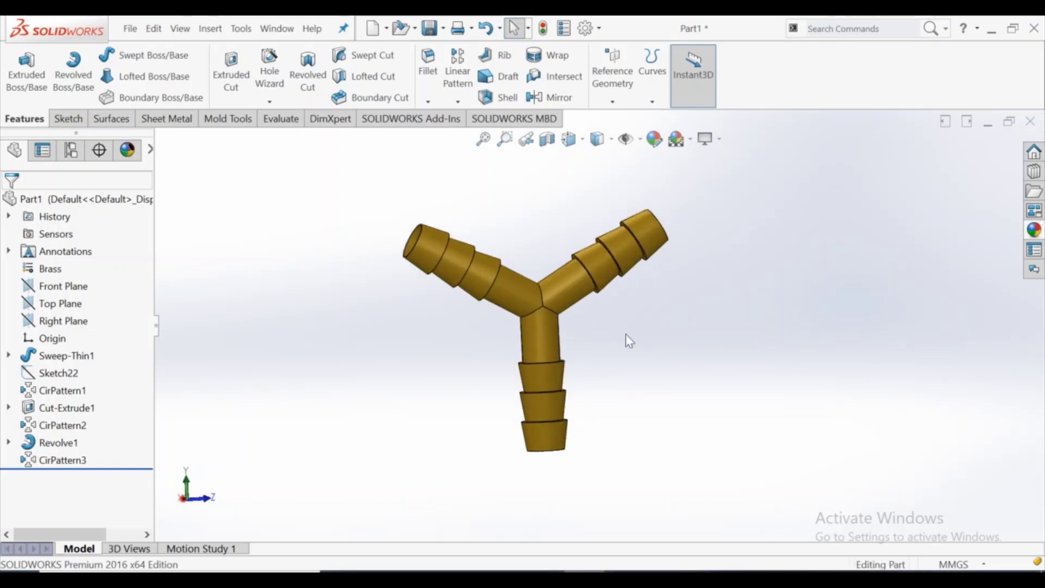
pyautogui.click(547, 140)
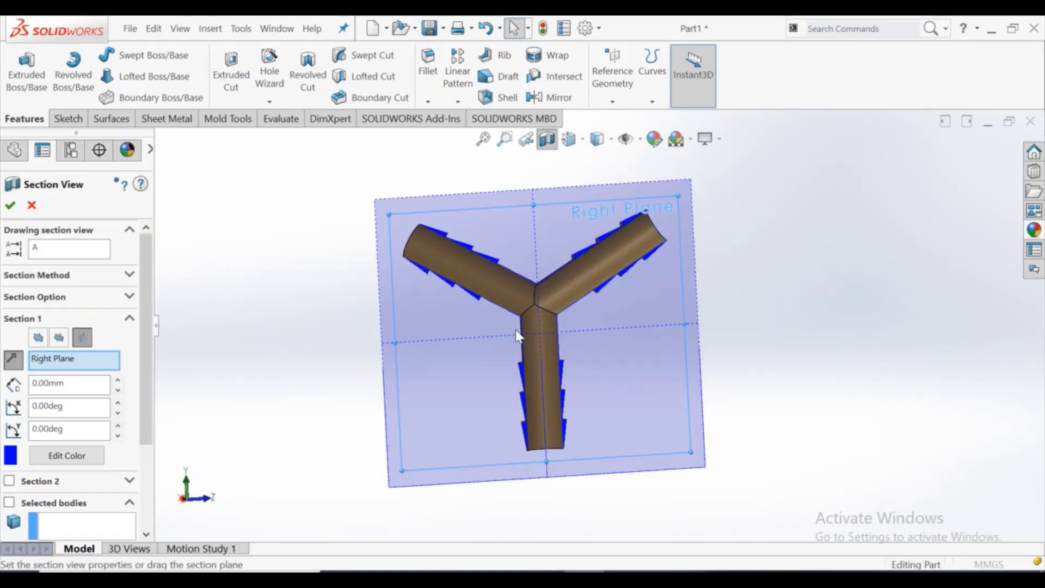
pyautogui.click(10, 206)
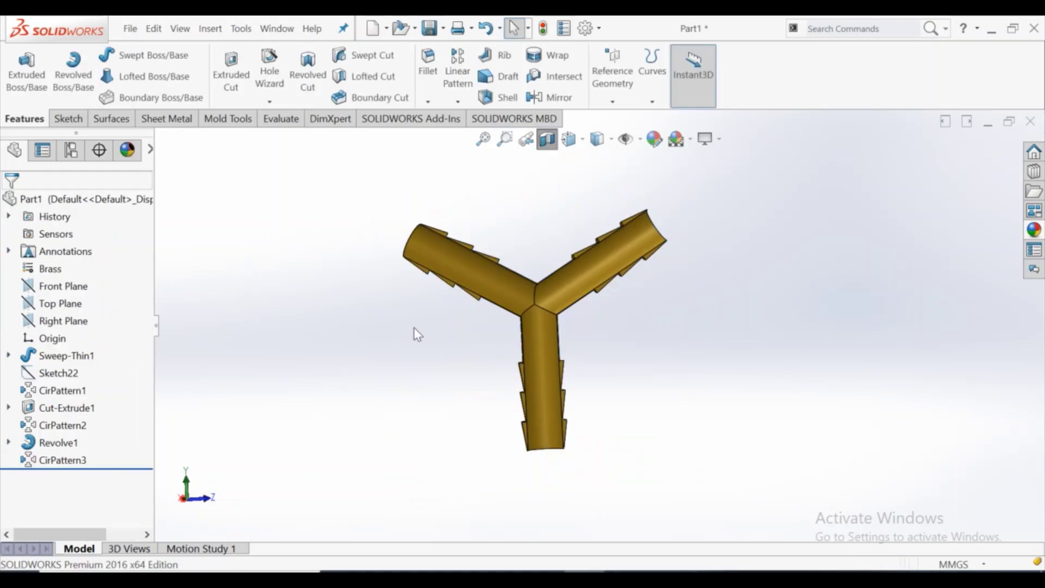
pyautogui.moveTo(457, 353)
pyautogui.mouseDown(button='middle')
pyautogui.moveTo(553, 385)
pyautogui.moveTo(495, 371)
pyautogui.moveTo(512, 326)
pyautogui.mouseUp(button='middle')
pyautogui.click(547, 140)
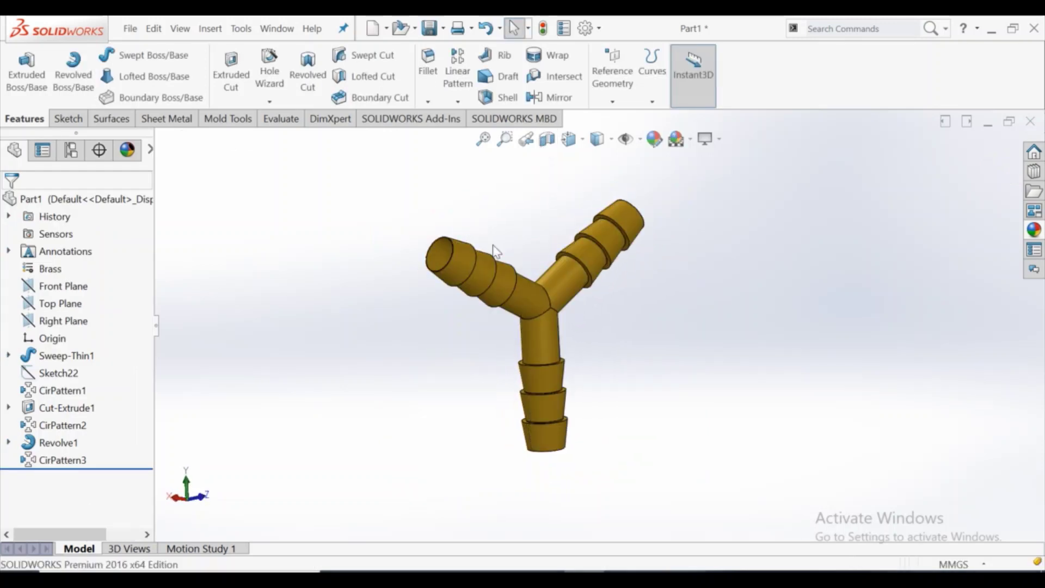
pyautogui.scroll(-2, 541, 299)
pyautogui.scroll(-2, 541, 299)
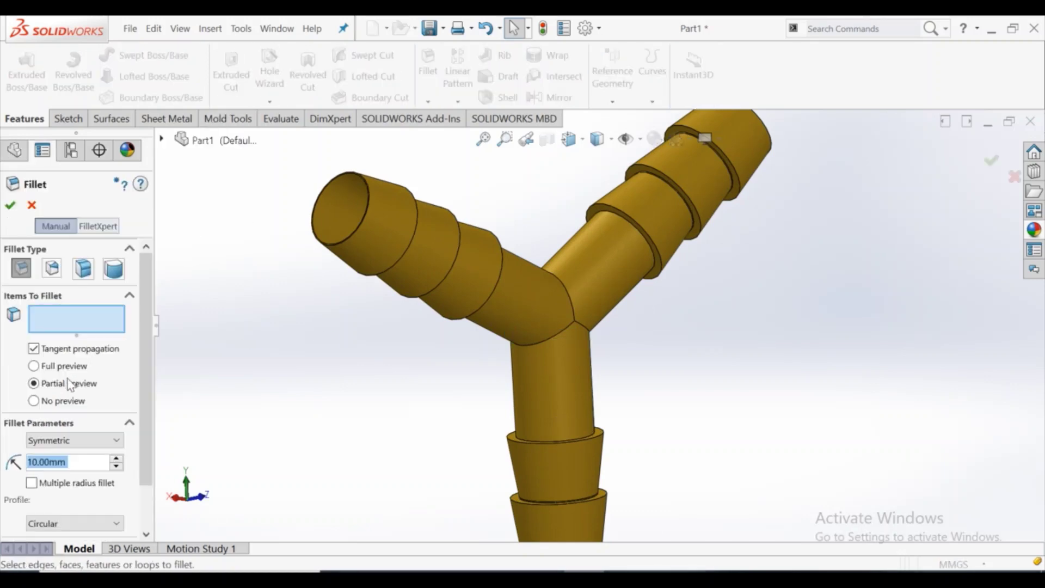
# Fillet the three Y-junction edges with a 2 mm radius
pyautogui.write('2')
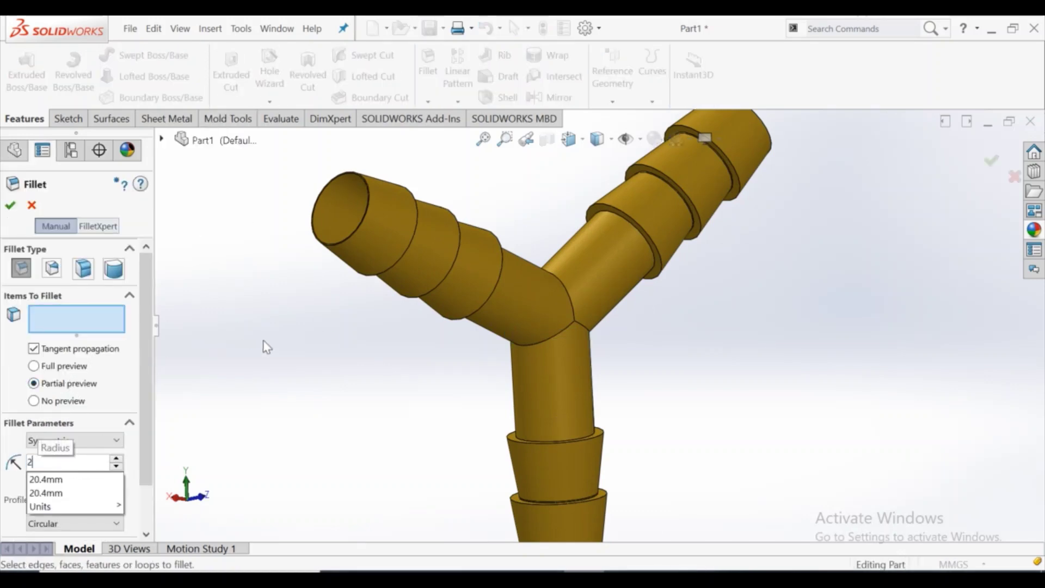
pyautogui.press('Return')
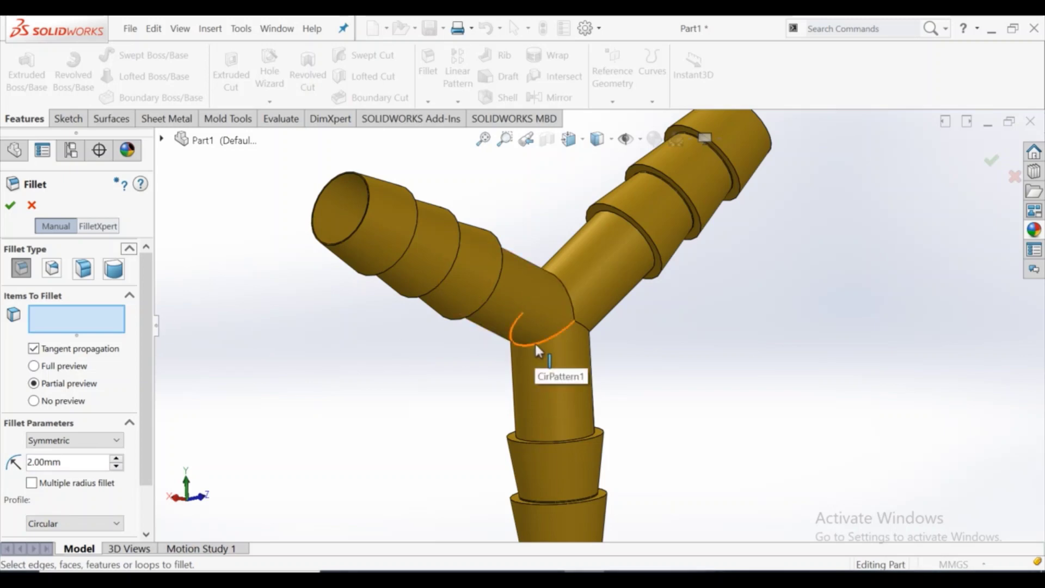
pyautogui.click(534, 341)
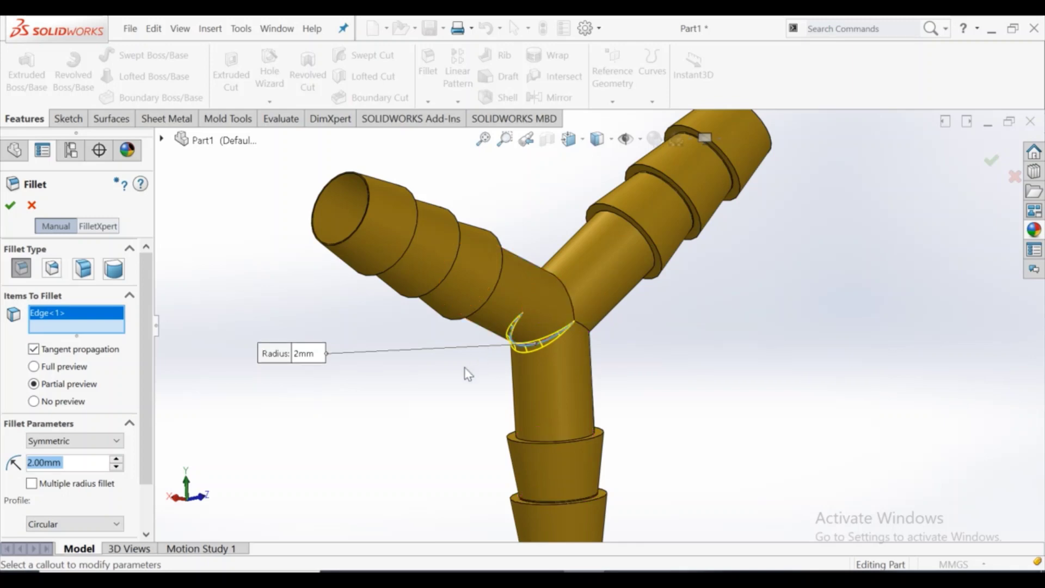
pyautogui.click(576, 321)
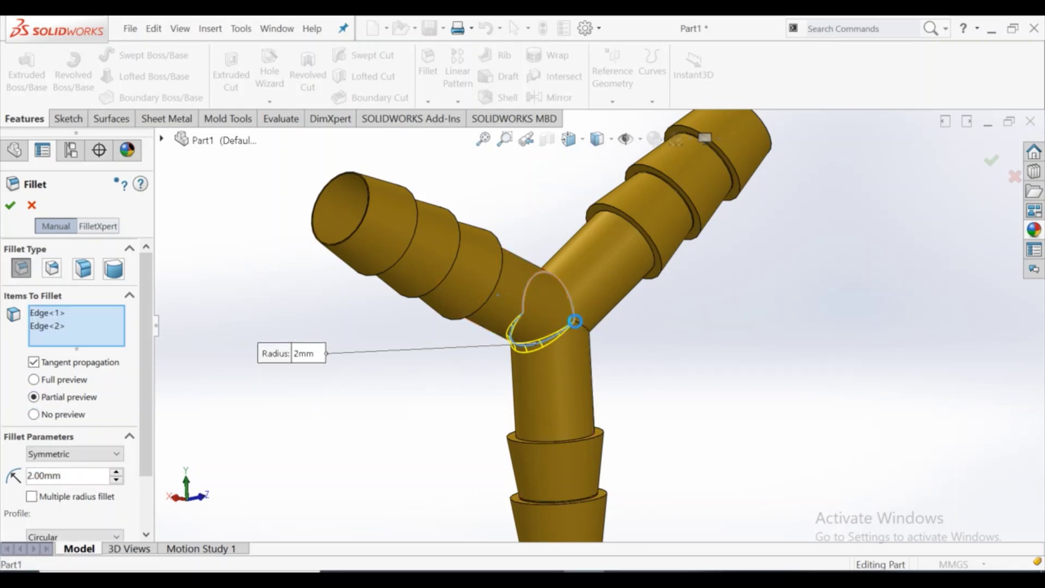
pyautogui.click(580, 323)
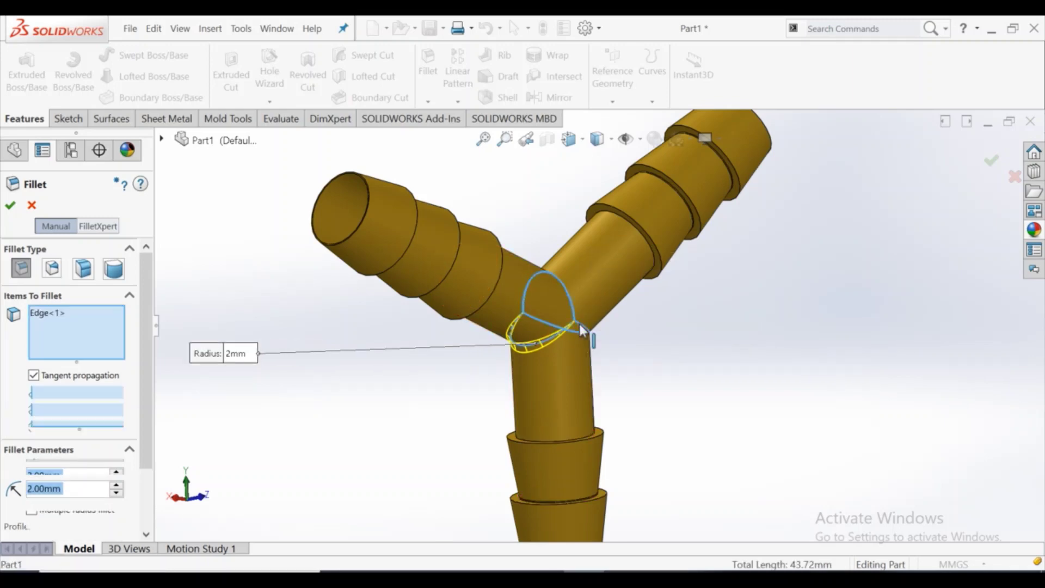
pyautogui.click(17, 211)
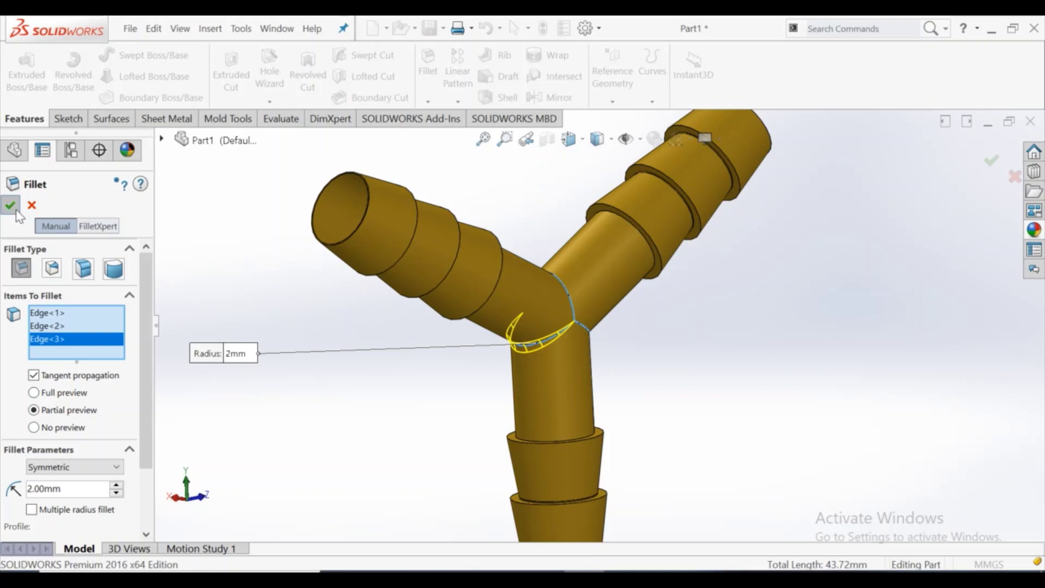
# Enable the PhotoView 360 add-in and display the Render Tools tab
pyautogui.scroll(2, 710, 388)
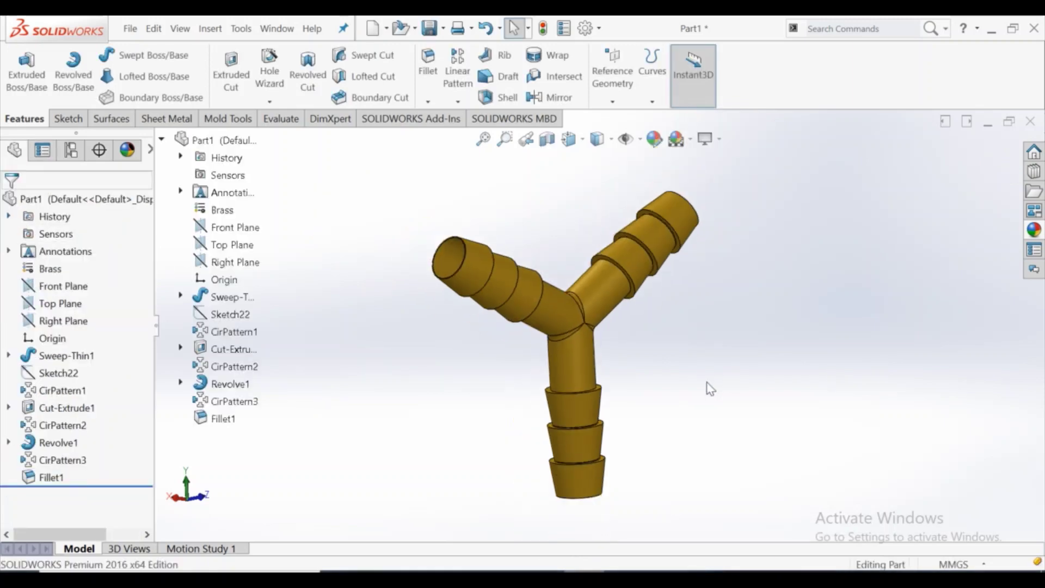
pyautogui.moveTo(710, 389)
pyautogui.mouseDown(button='middle')
pyautogui.moveTo(592, 349)
pyautogui.moveTo(555, 401)
pyautogui.moveTo(618, 390)
pyautogui.moveTo(624, 330)
pyautogui.moveTo(669, 345)
pyautogui.moveTo(670, 368)
pyautogui.mouseUp(button='middle')
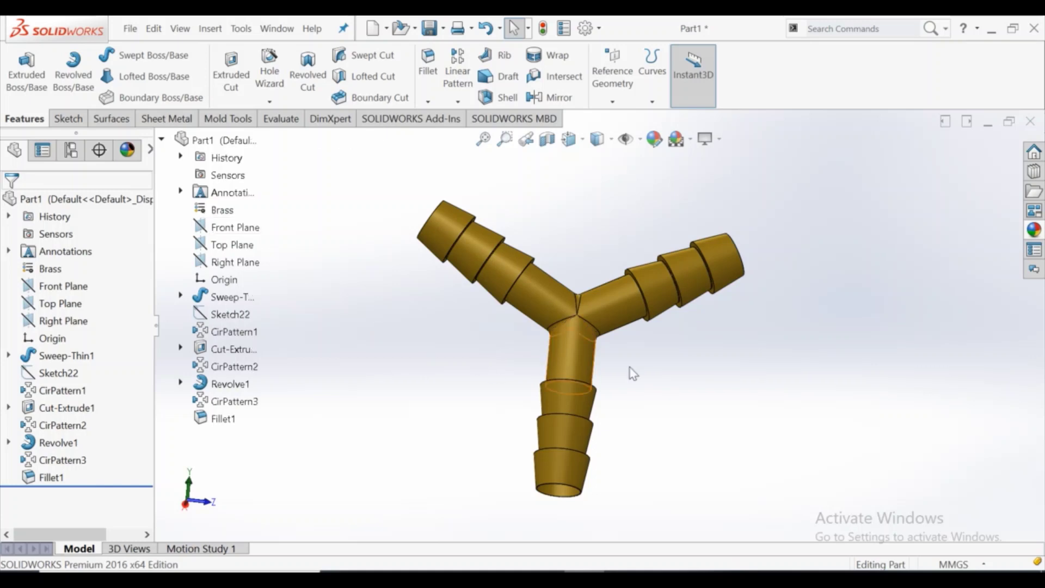
pyautogui.moveTo(665, 369)
pyautogui.mouseDown(button='middle')
pyautogui.moveTo(544, 350)
pyautogui.moveTo(515, 331)
pyautogui.moveTo(550, 345)
pyautogui.moveTo(520, 362)
pyautogui.moveTo(531, 359)
pyautogui.mouseUp(button='middle')
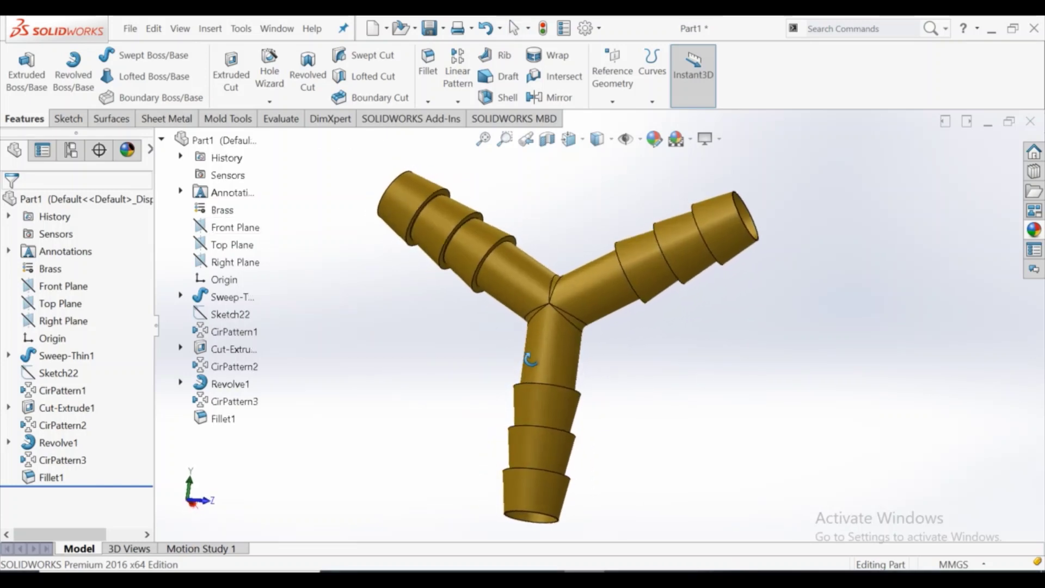
pyautogui.click(423, 124)
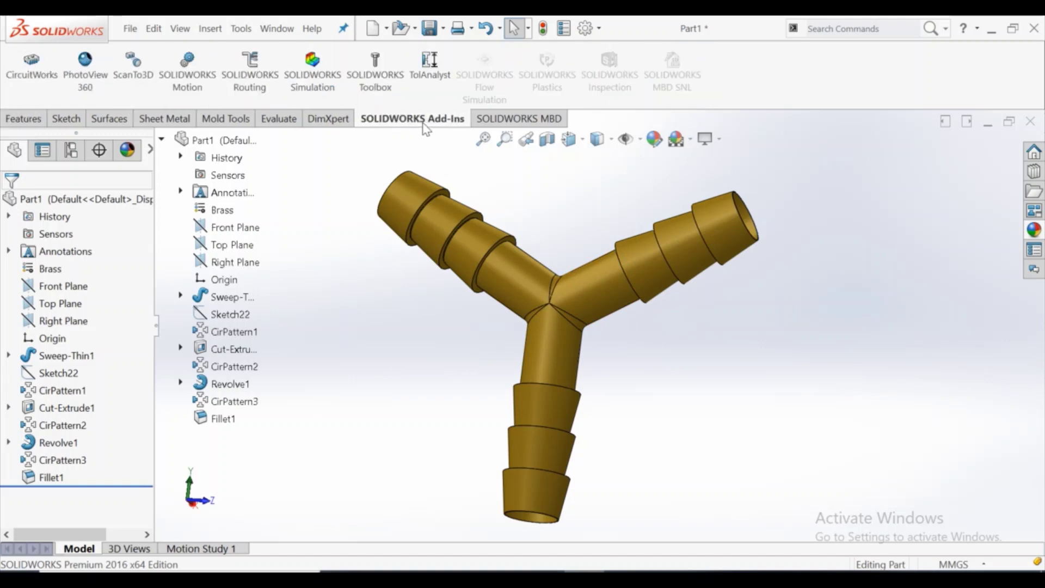
pyautogui.click(85, 71)
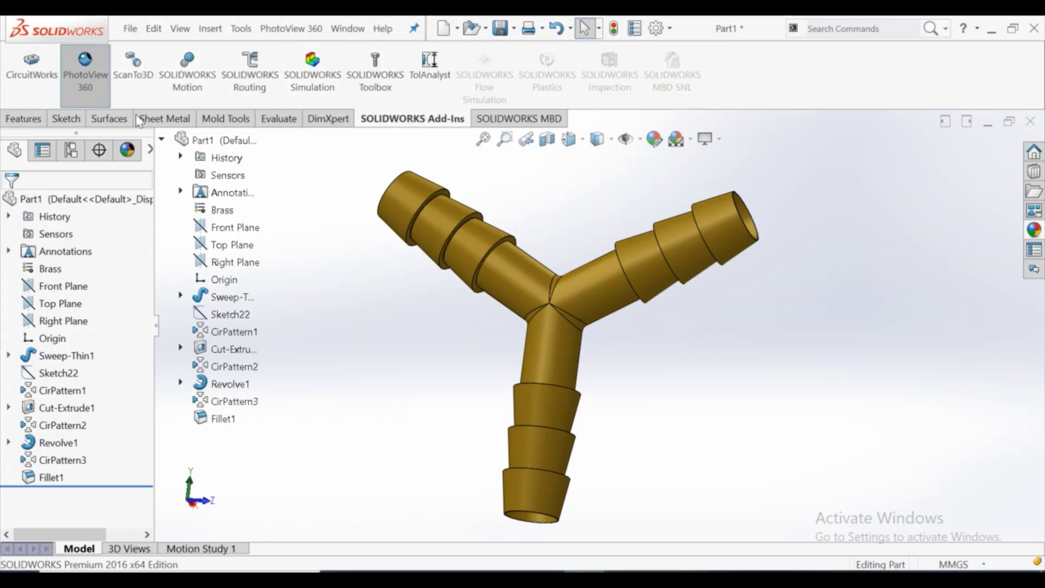
pyautogui.rightClick(329, 121)
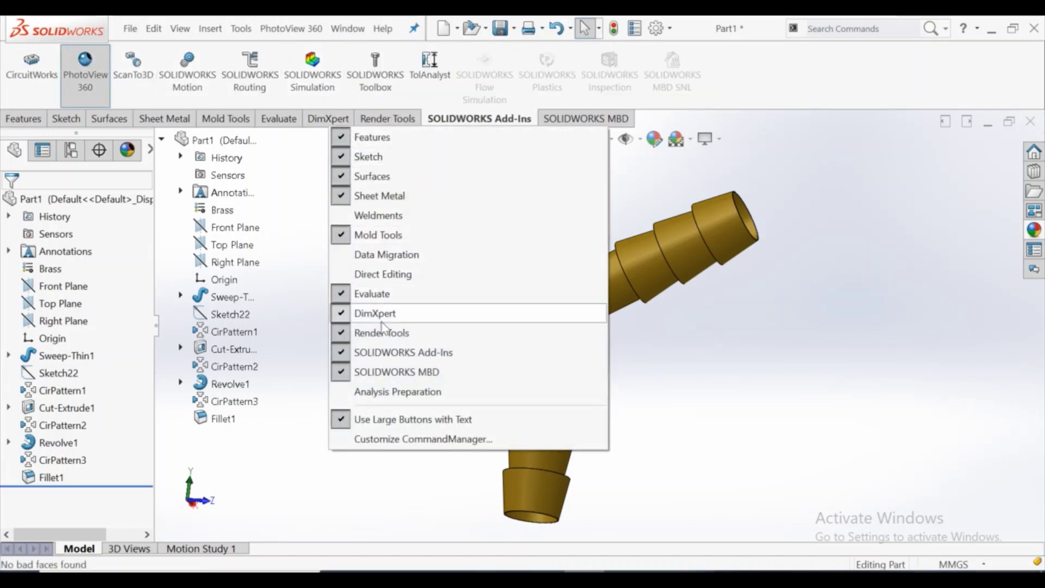
pyautogui.click(390, 118)
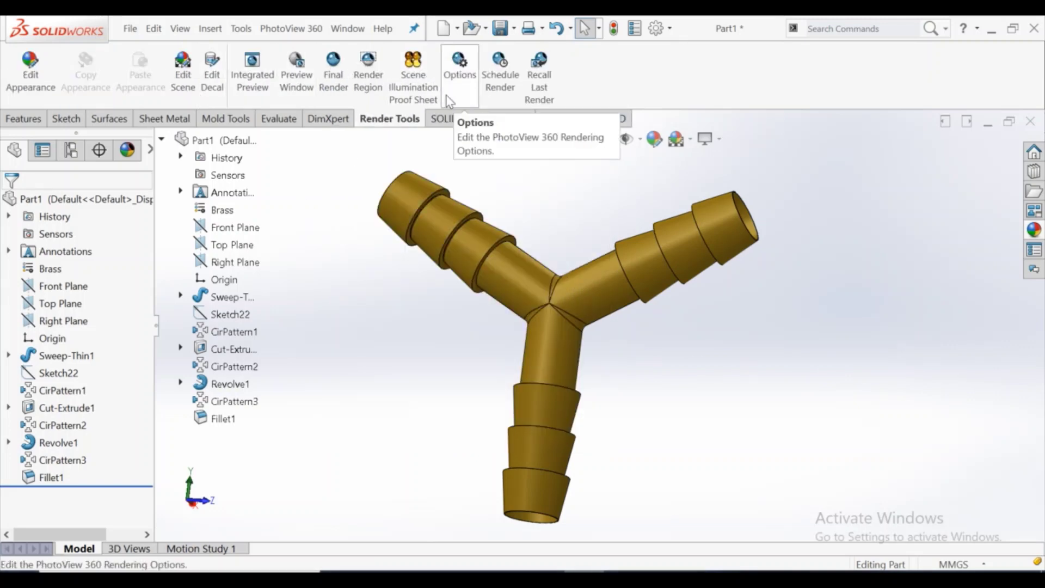
# Apply the 3 Point Faded scene, then a backdrop scene with blue-grey background
pyautogui.click(183, 74)
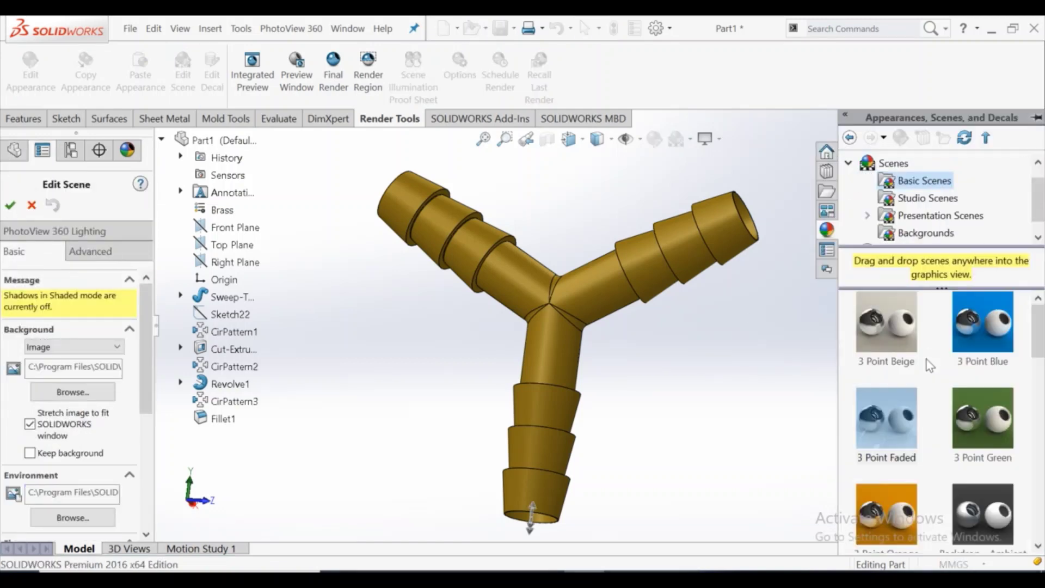
pyautogui.moveTo(908, 418); pyautogui.dragTo(762, 414)
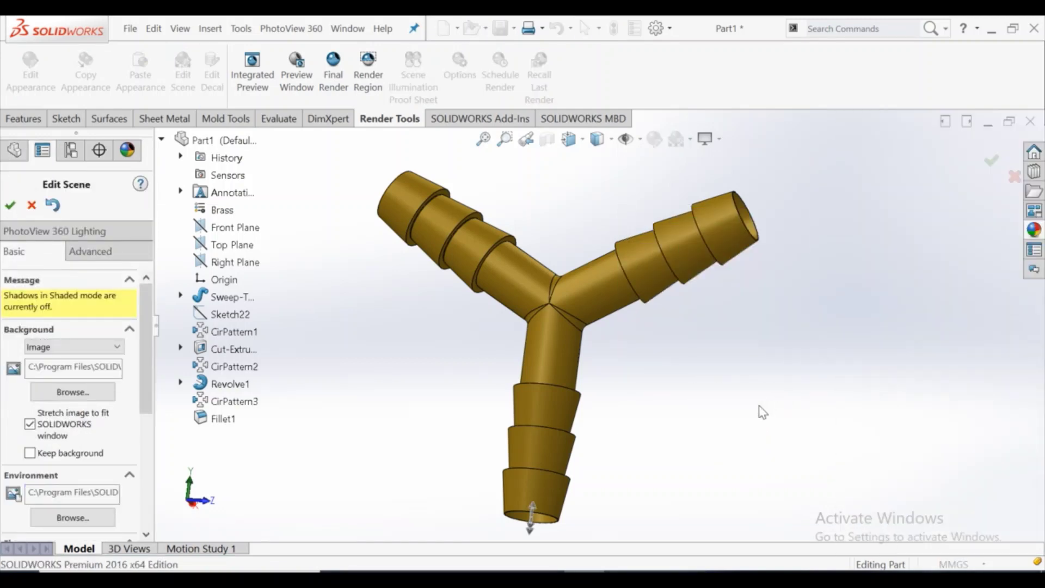
pyautogui.click(1034, 230)
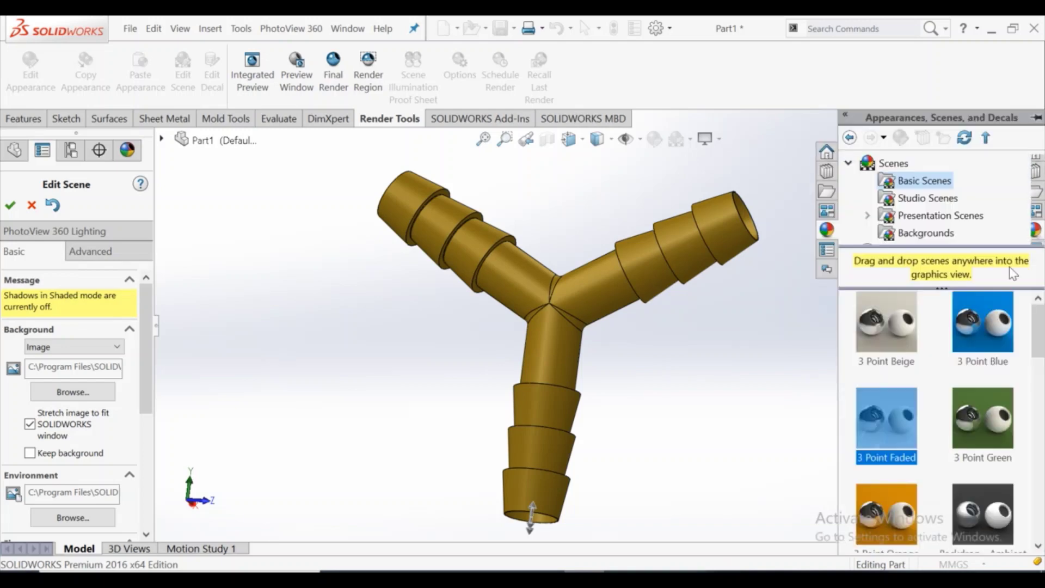
pyautogui.scroll(-2, 899, 436)
pyautogui.scroll(-2, 899, 444)
pyautogui.moveTo(886, 381); pyautogui.dragTo(716, 363)
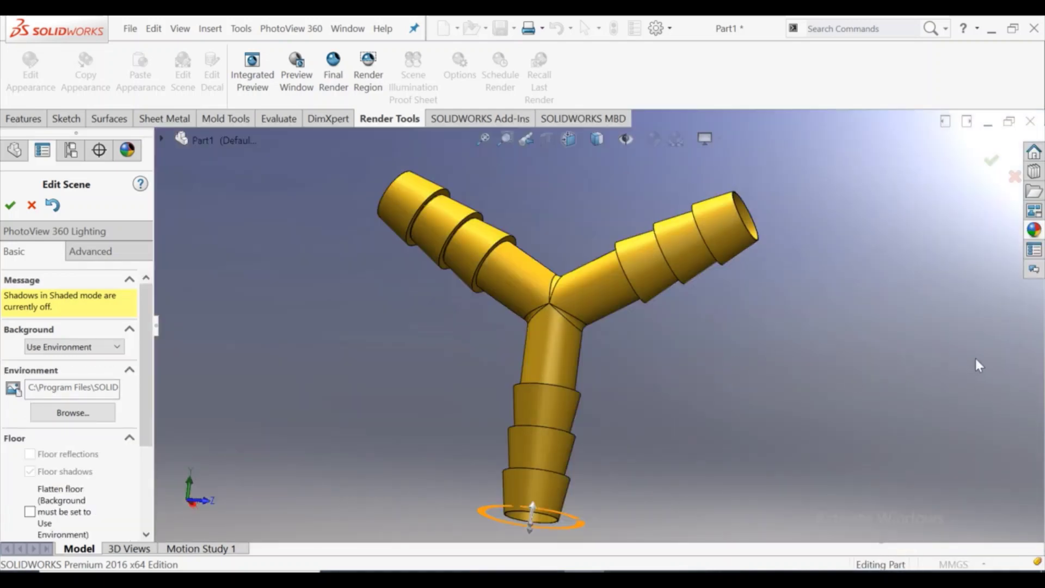
pyautogui.click(4, 206)
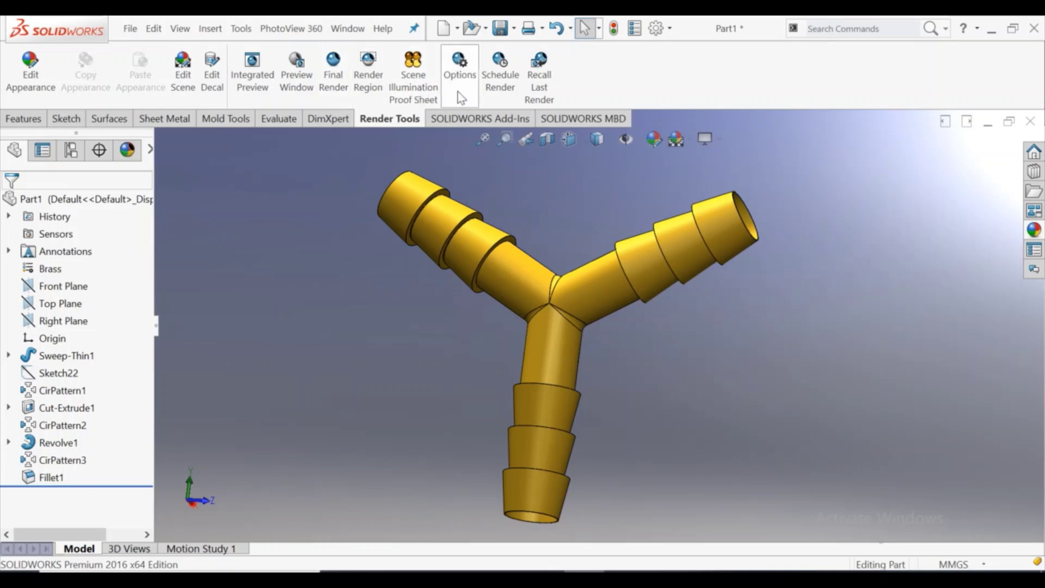
# Set PhotoView 360 output to 1920X1080 JPEG with Maximum preview and final quality
pyautogui.click(459, 71)
pyautogui.click(87, 282)
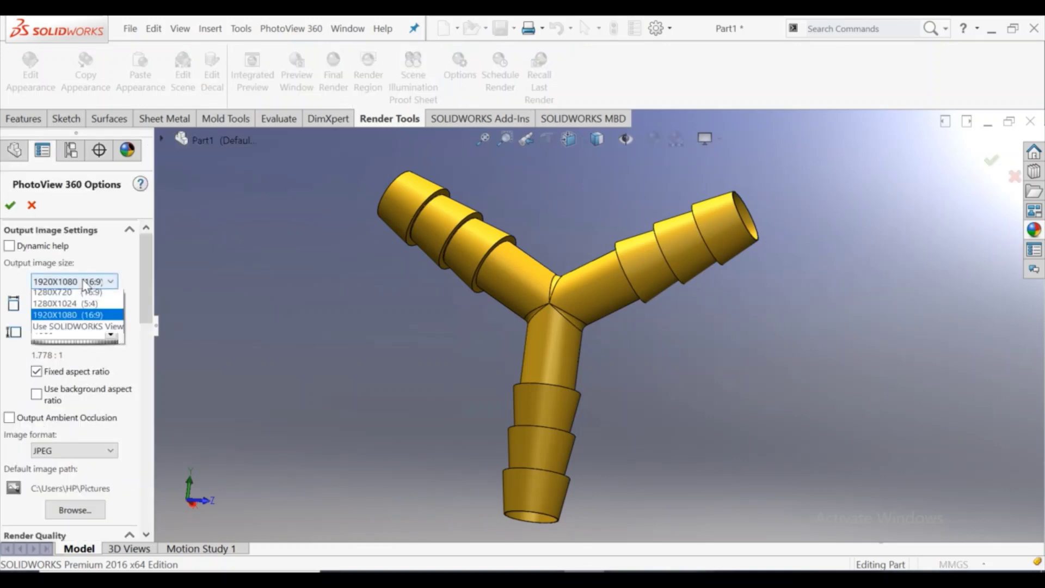
pyautogui.click(82, 371)
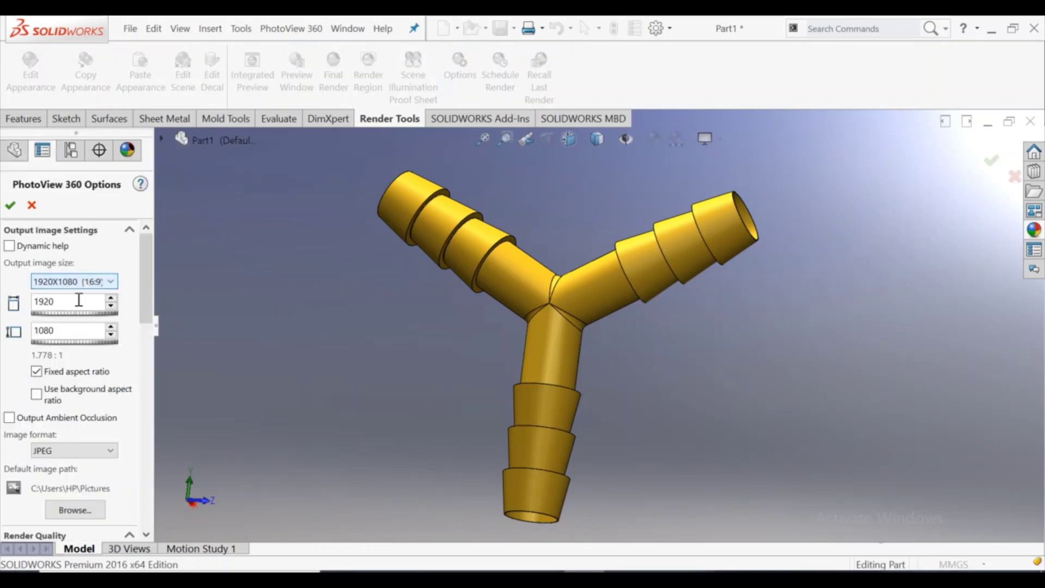
pyautogui.click(66, 453)
pyautogui.scroll(-3, 66, 444)
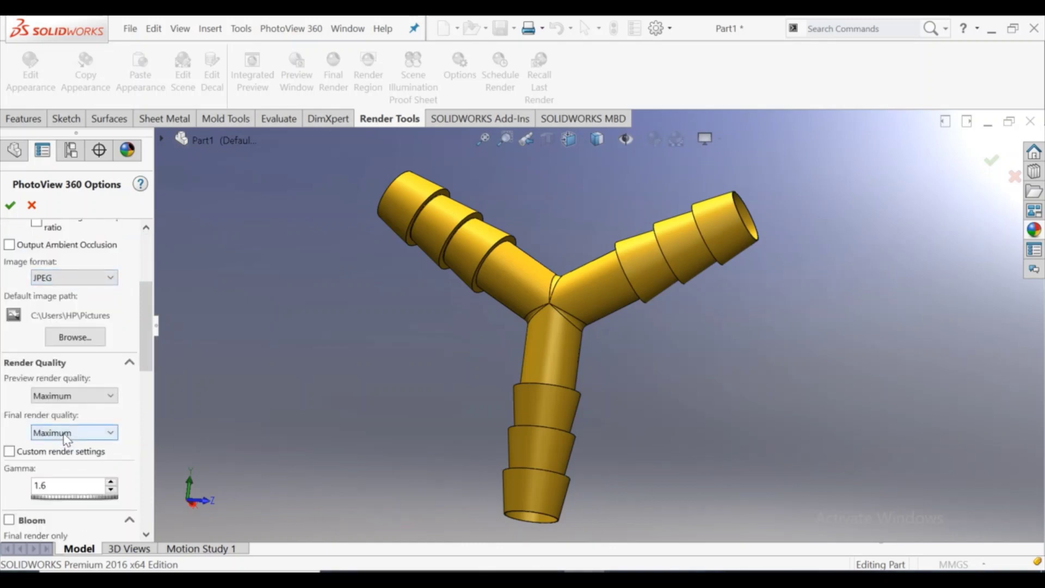
pyautogui.click(53, 397)
pyautogui.click(53, 399)
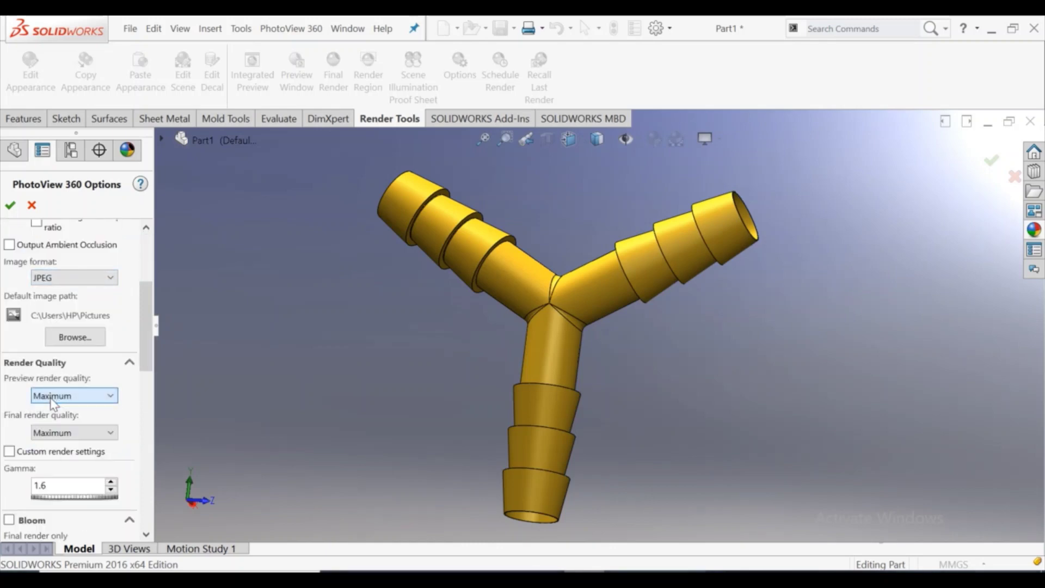
pyautogui.click(53, 403)
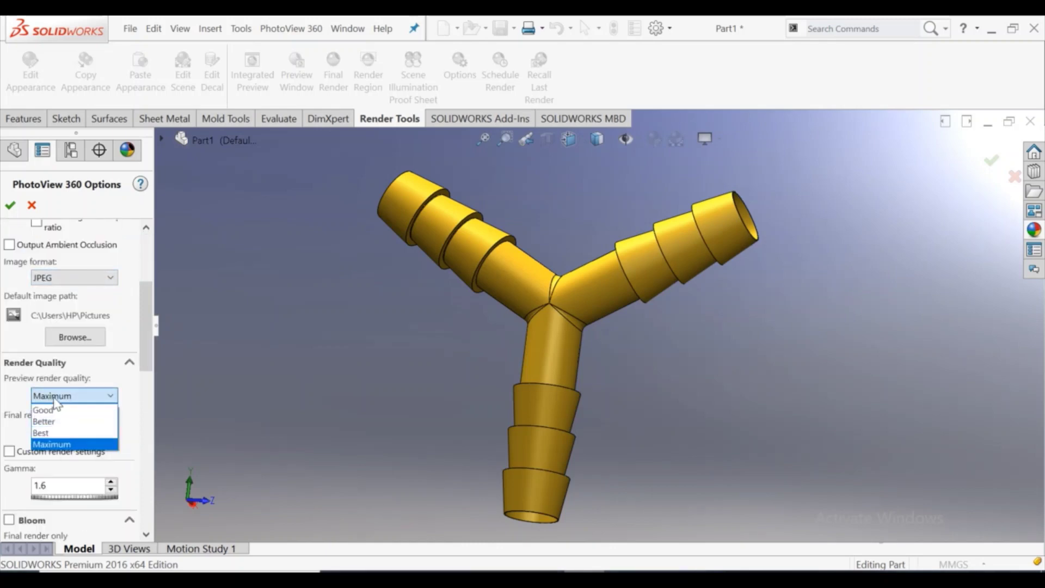
pyautogui.click(50, 442)
pyautogui.click(9, 205)
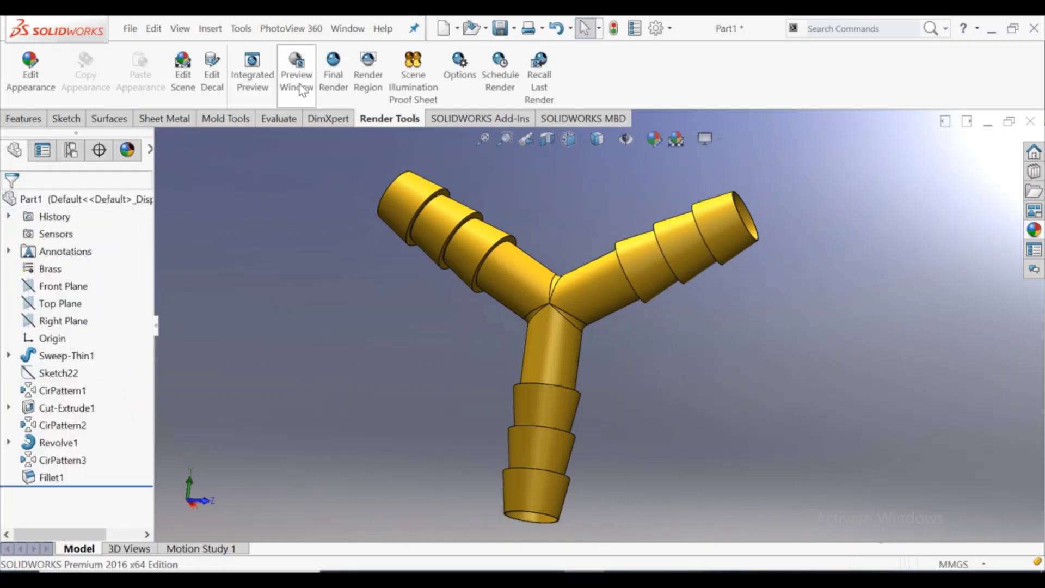
# Launch the 1920x1080 final render without a camera and close the preview window
pyautogui.click(332, 86)
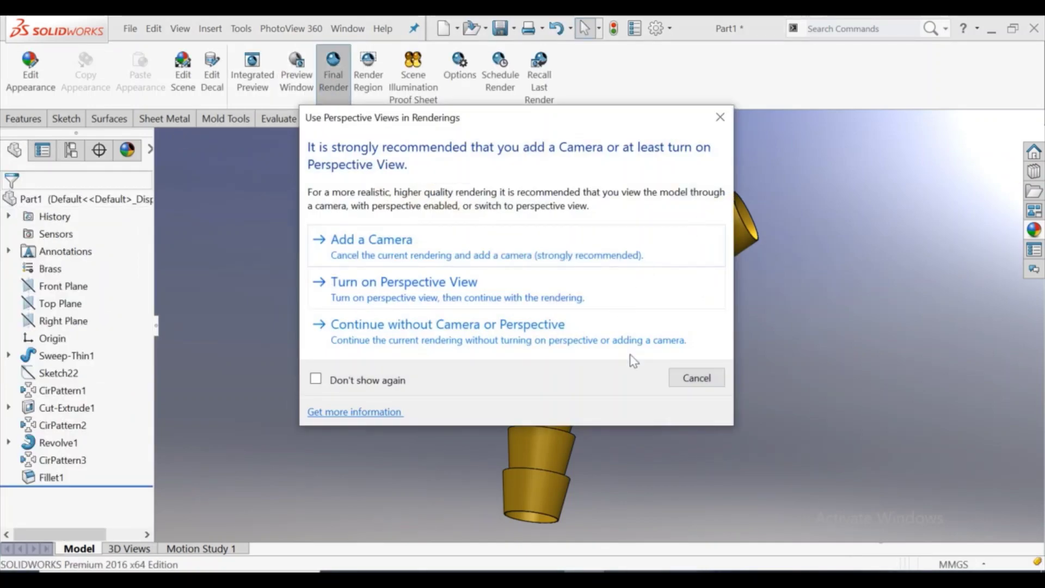
pyautogui.click(692, 380)
pyautogui.click(333, 92)
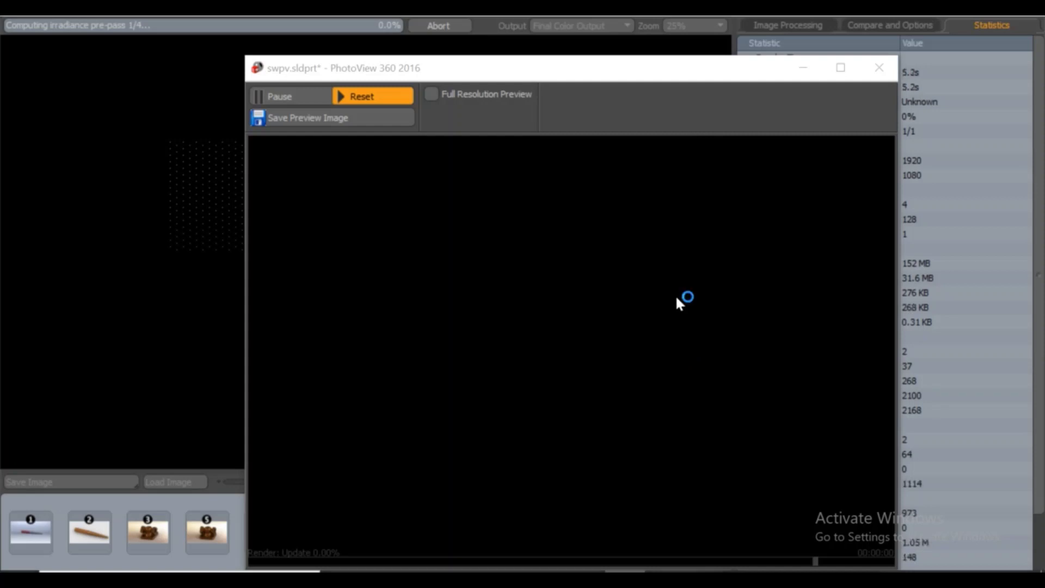
pyautogui.click(811, 76)
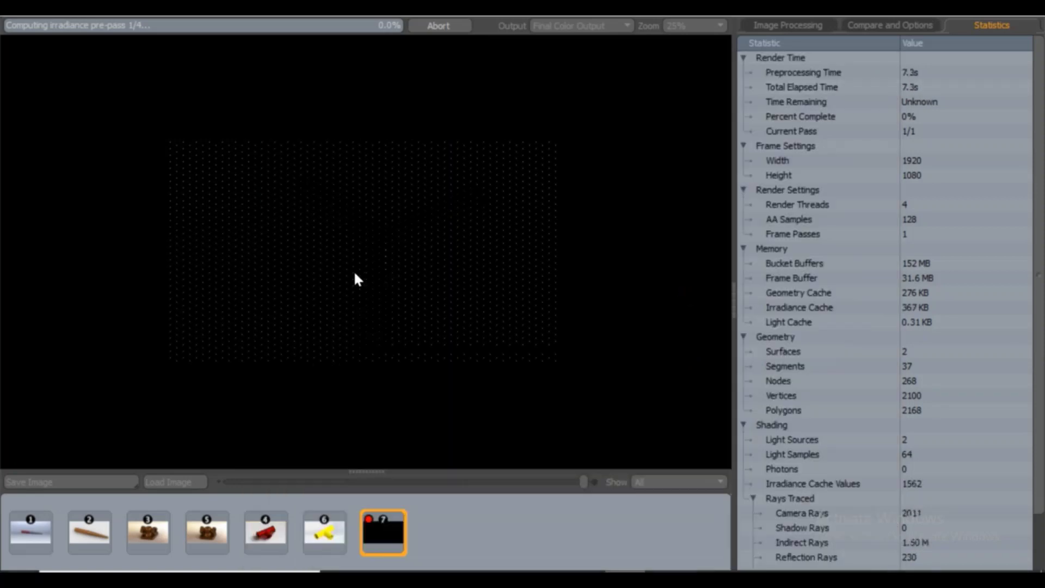
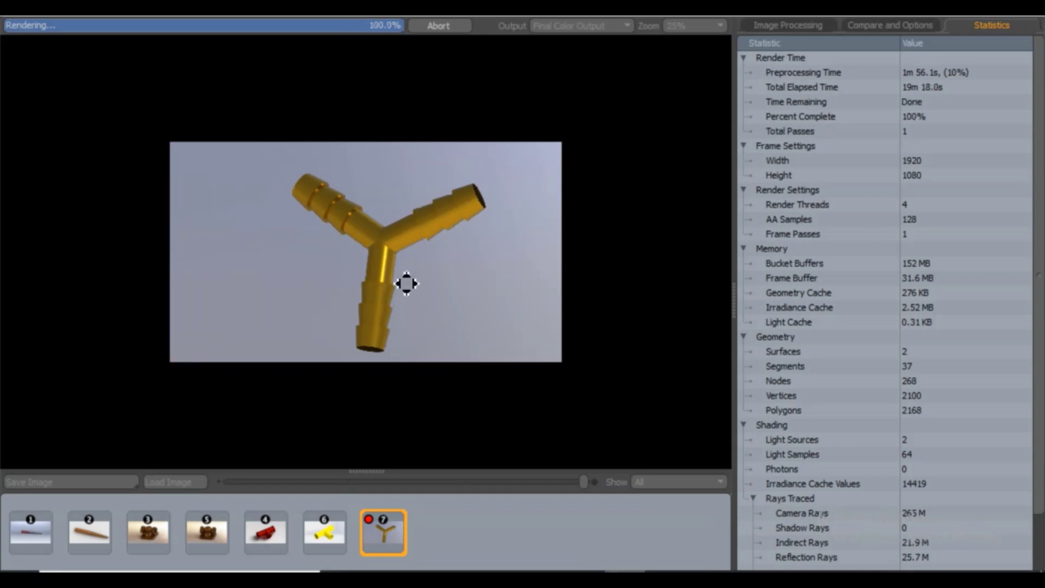
pyautogui.scroll(2, 406, 283)
pyautogui.scroll(2, 407, 284)
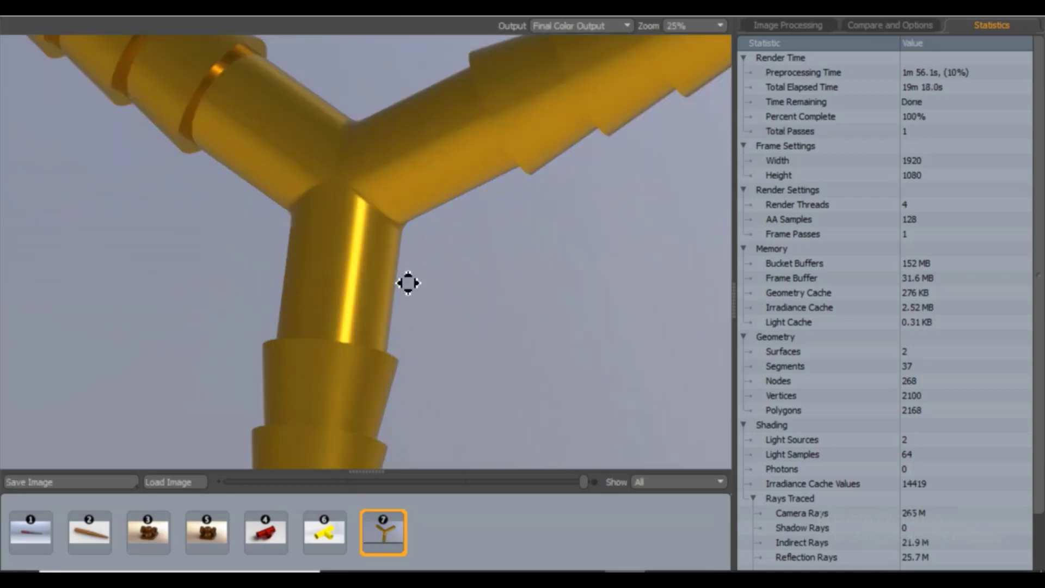
pyautogui.scroll(-2, 407, 283)
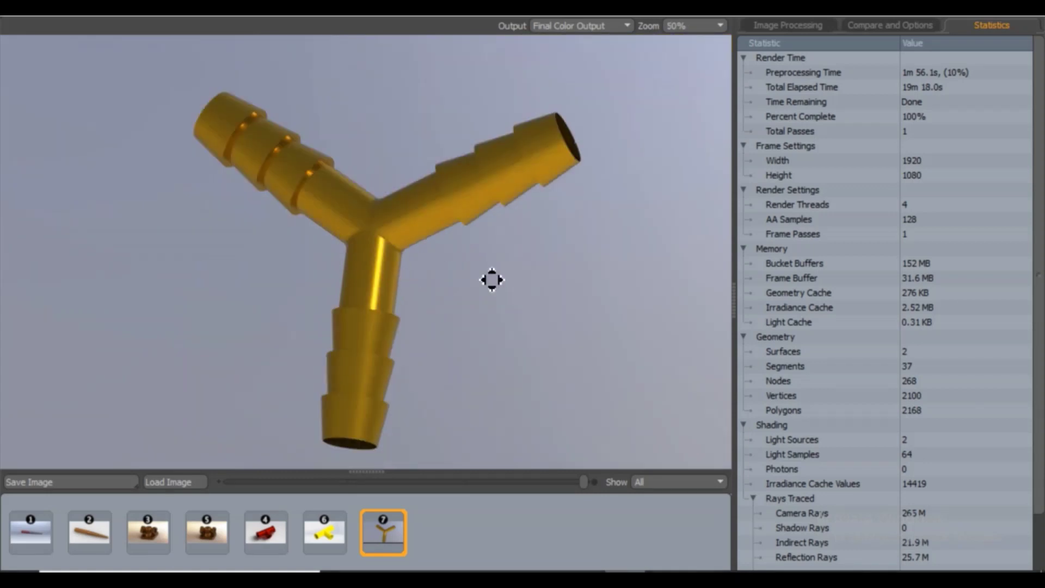
pyautogui.scroll(1, 400, 305)
pyautogui.scroll(1, 401, 307)
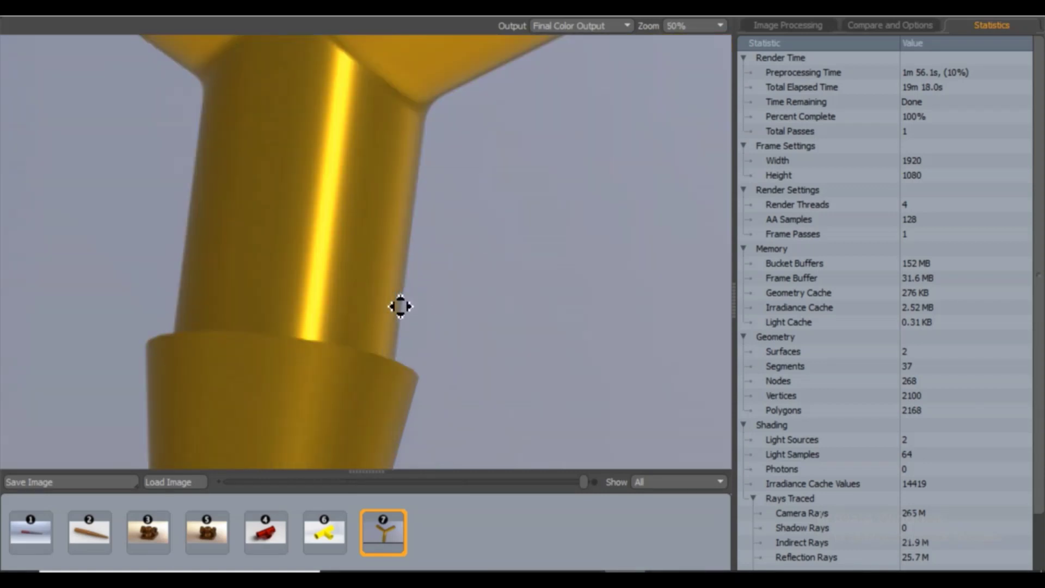
pyautogui.scroll(-1, 401, 306)
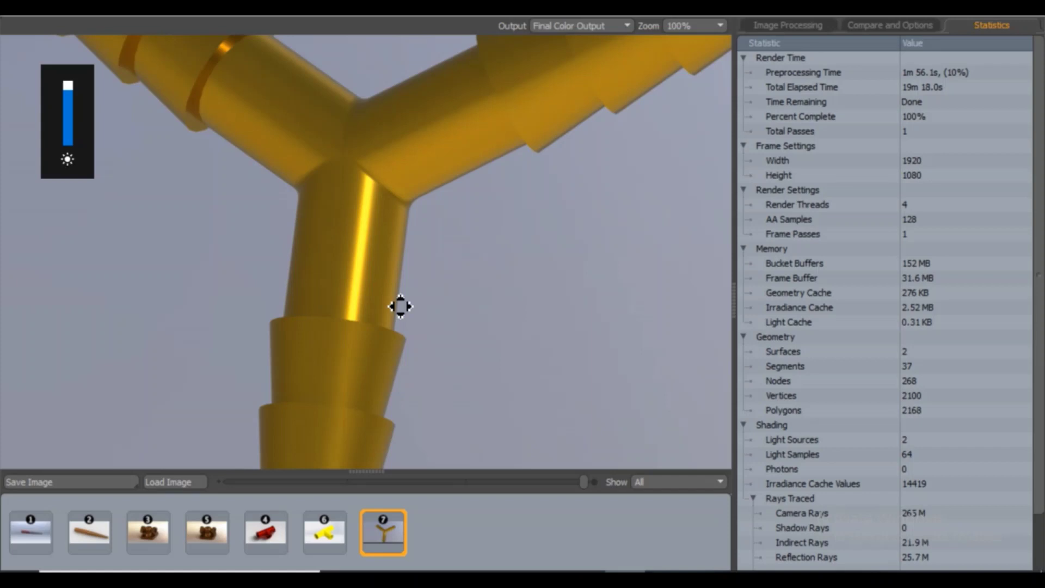
pyautogui.scroll(-1, 401, 306)
pyautogui.scroll(1, 400, 307)
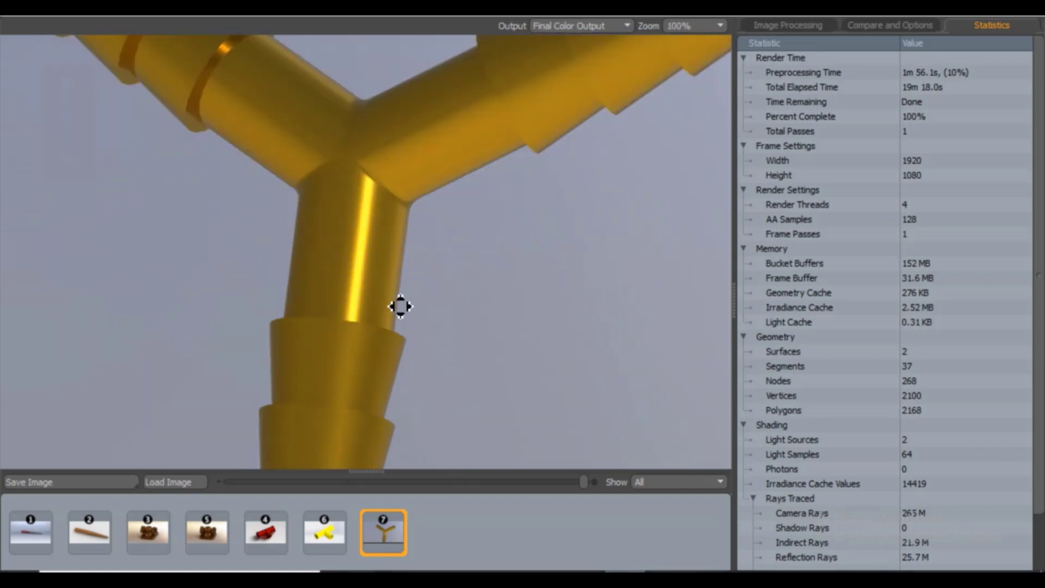
pyautogui.scroll(2, 401, 307)
pyautogui.scroll(1, 400, 307)
pyautogui.scroll(-1, 399, 307)
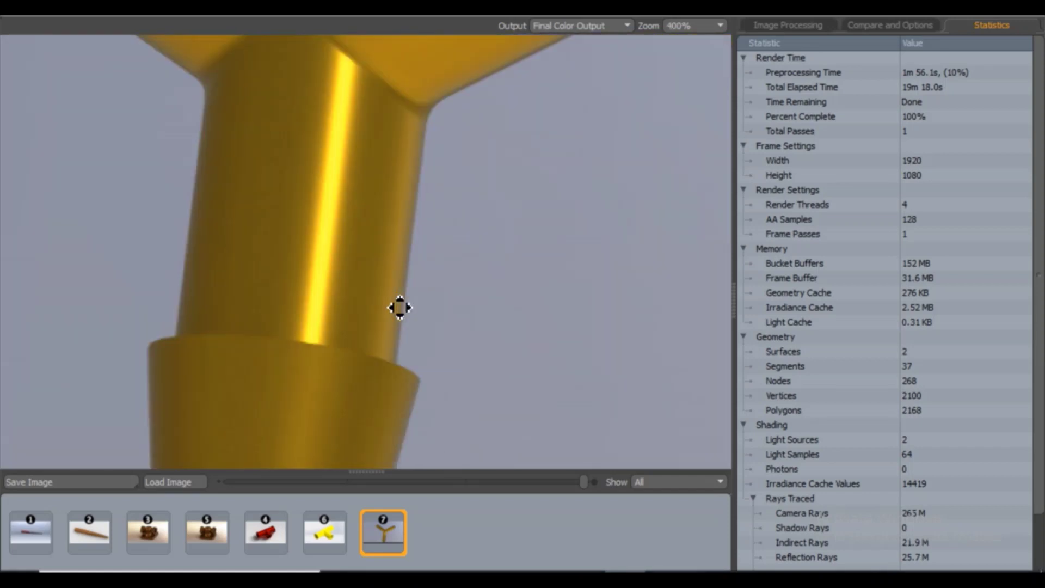
pyautogui.scroll(-2, 400, 308)
pyautogui.scroll(-2, 400, 308)
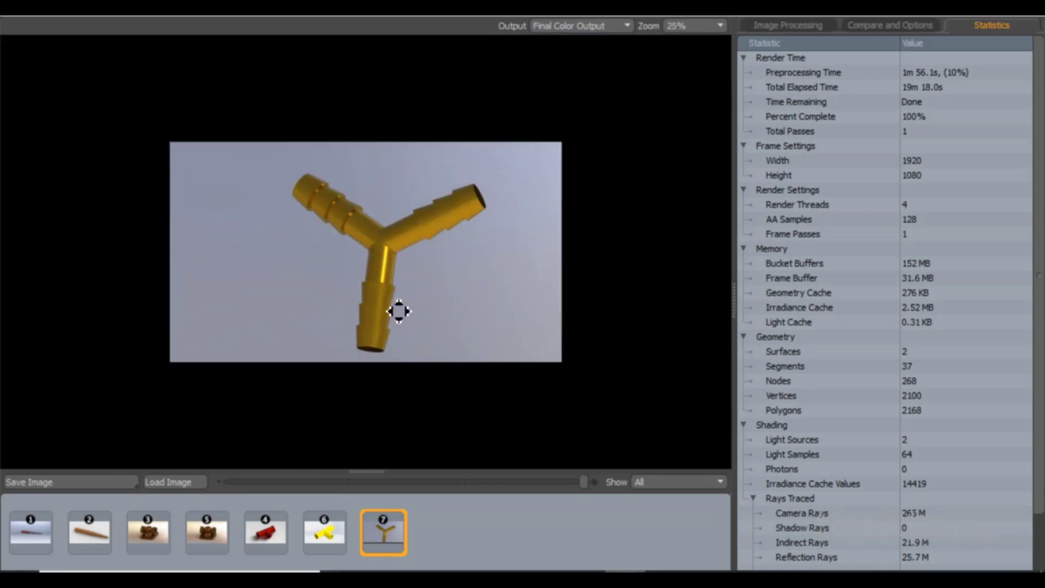